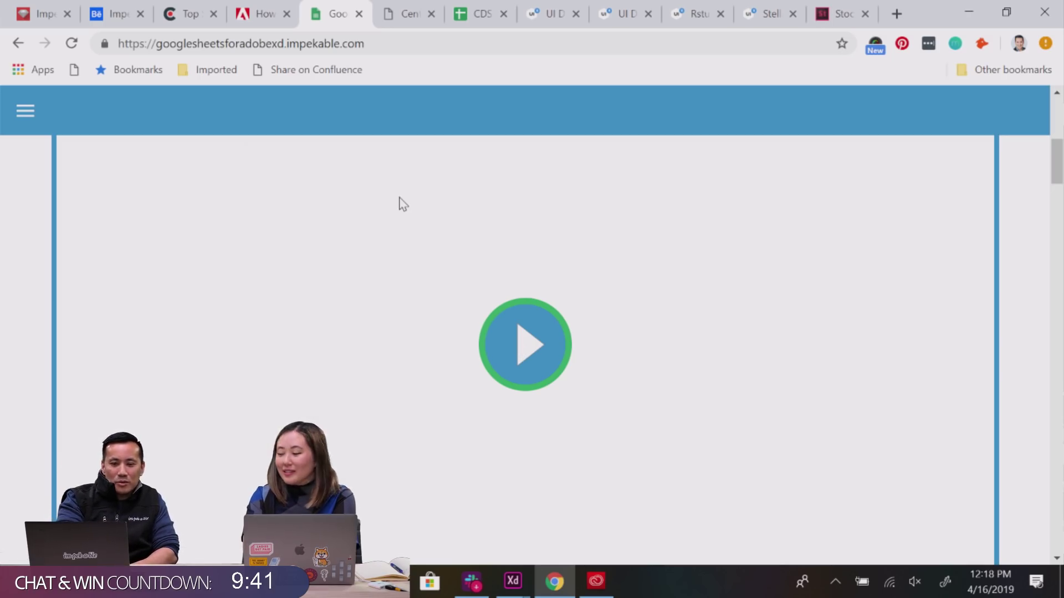
Open the Netgear Website Redesign project from Impekable's Behance profile.
mouse_move(507, 566)
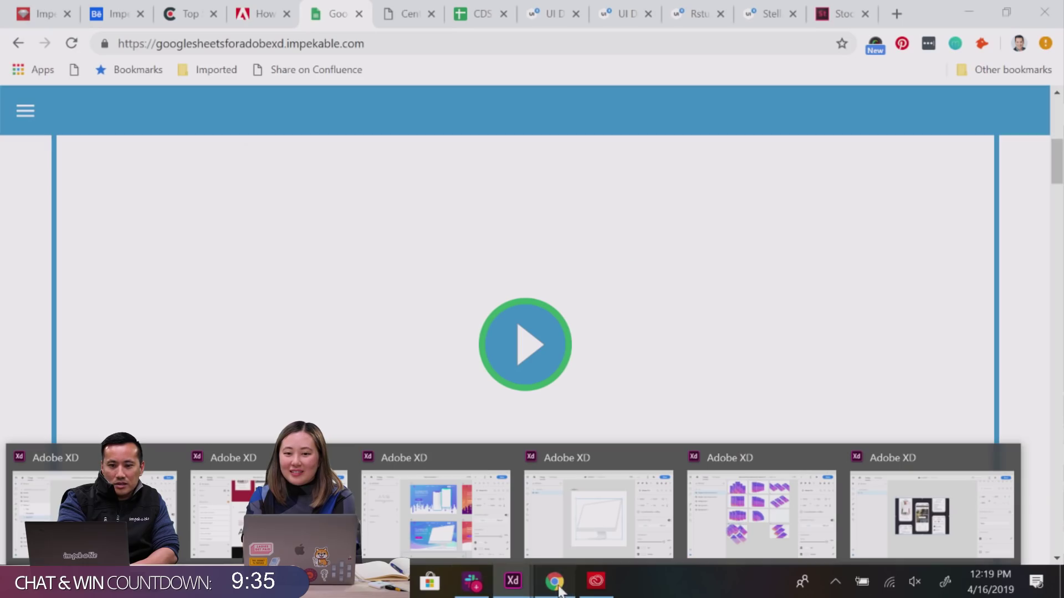
left_click(127, 23)
scroll(634, 284, "down", 4)
scroll(634, 284, "up", 2)
left_click(531, 377)
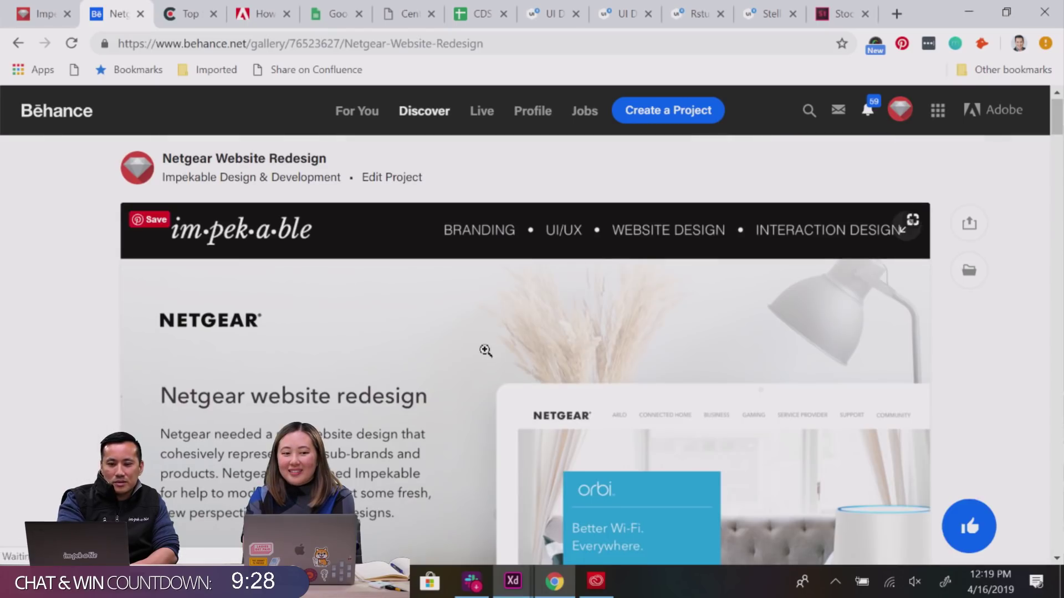
Return to the Impekable profile from the Netgear project and open the Twilio Status Page Redesign project.
scroll(485, 350, "down", 6)
scroll(486, 350, "up", 1)
scroll(485, 350, "down", 9)
left_click(19, 43)
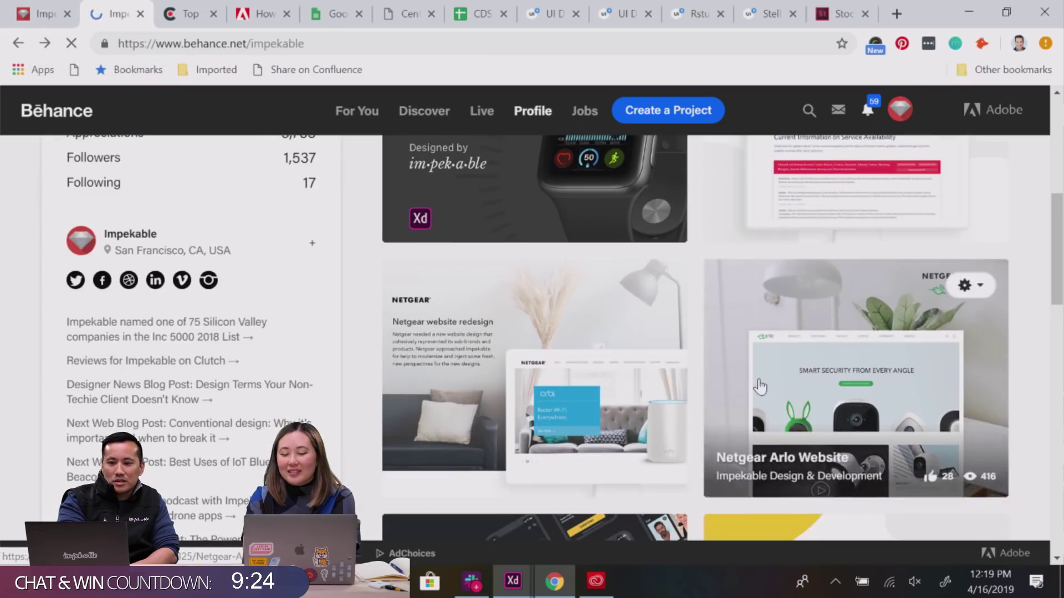
scroll(855, 356, "up", 2)
left_click(855, 356)
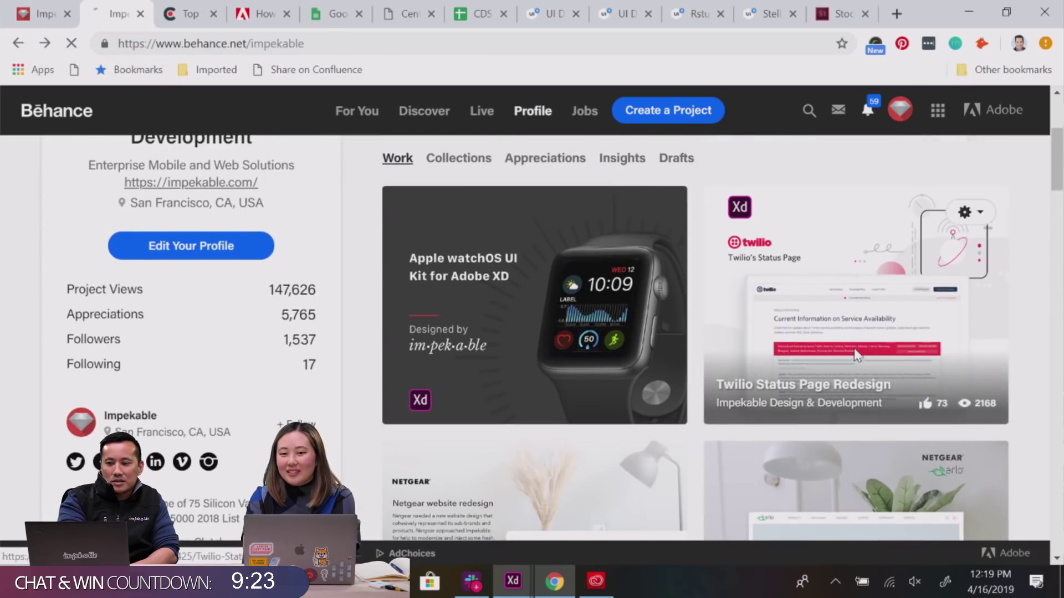
Examine the Twilio case study from its introduction through problem, solution, colors and typography to the client quote.
scroll(854, 348, "down", 1)
scroll(850, 340, "down", 1)
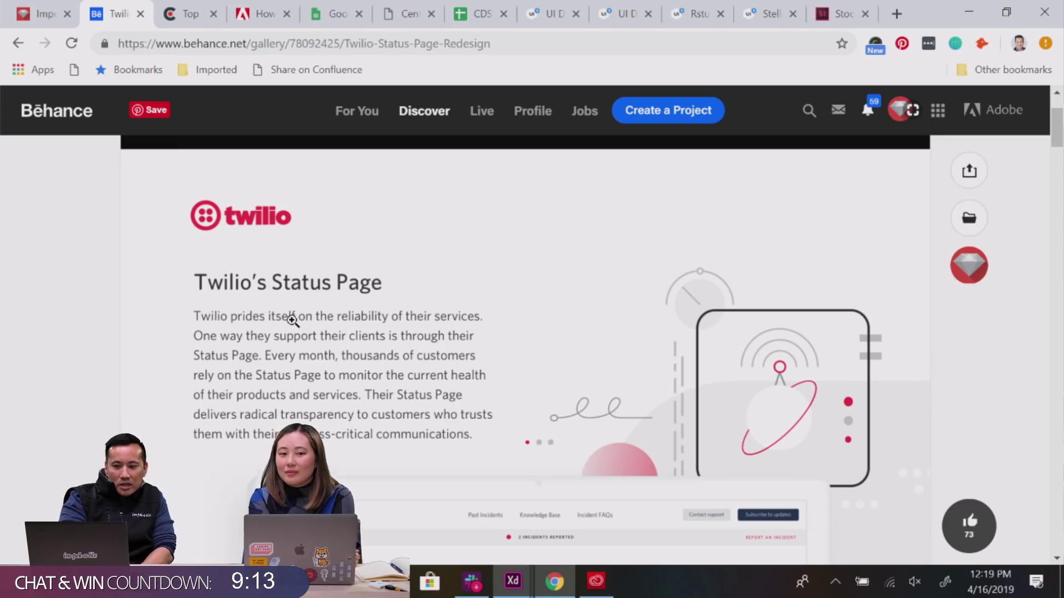
scroll(292, 320, "down", 2)
scroll(292, 320, "down", 10)
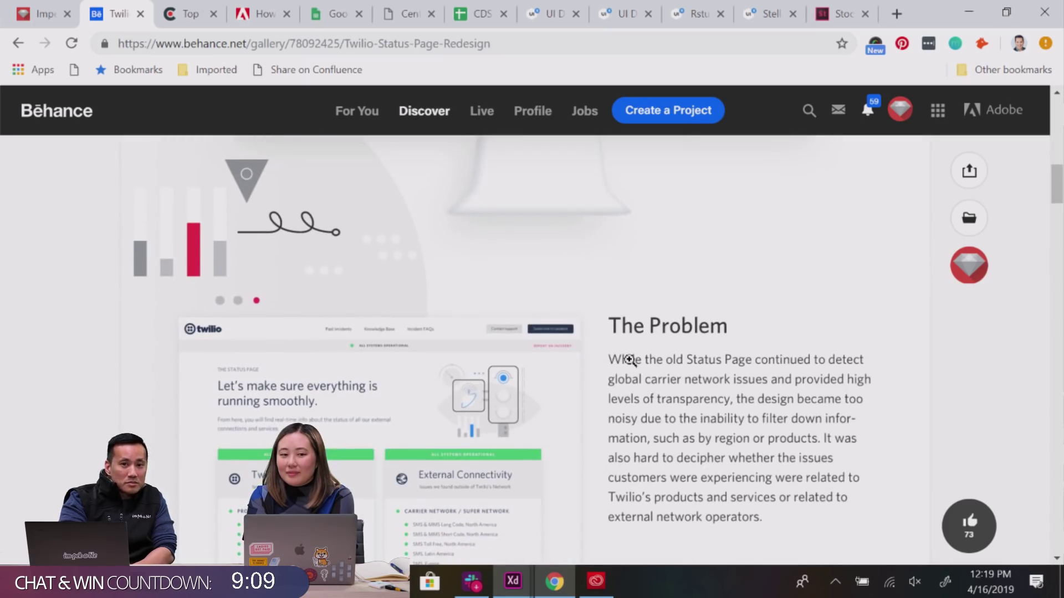
scroll(630, 360, "down", 10)
scroll(630, 360, "down", 1)
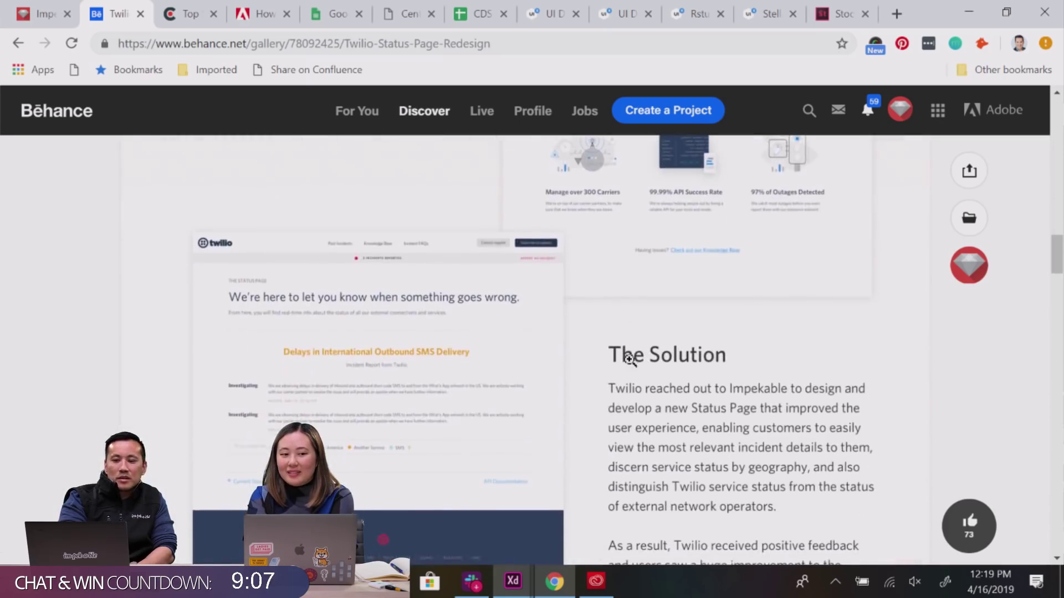
scroll(525, 454, "down", 15)
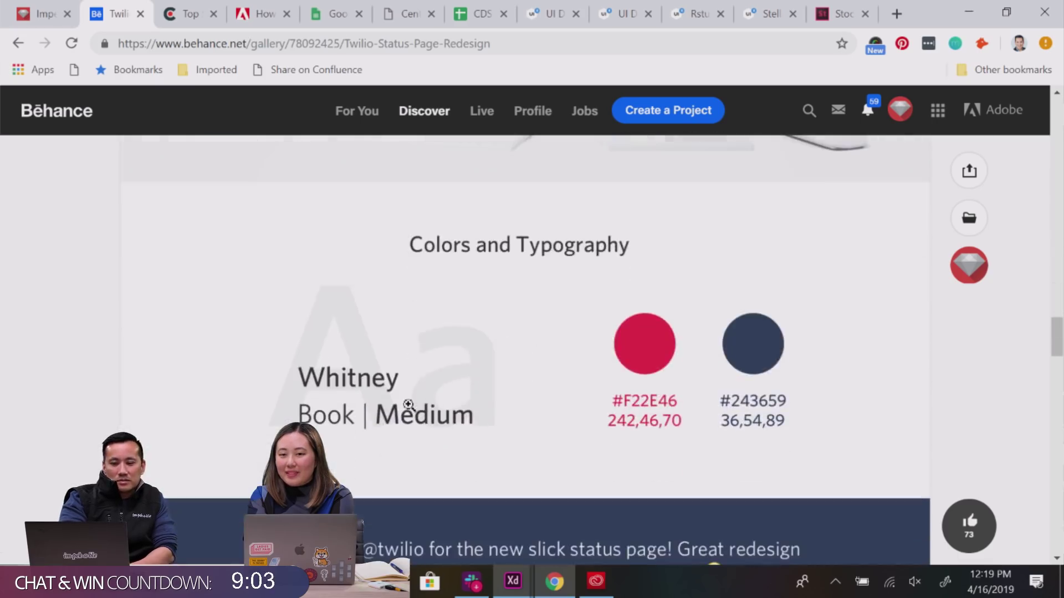
scroll(430, 400, "down", 4)
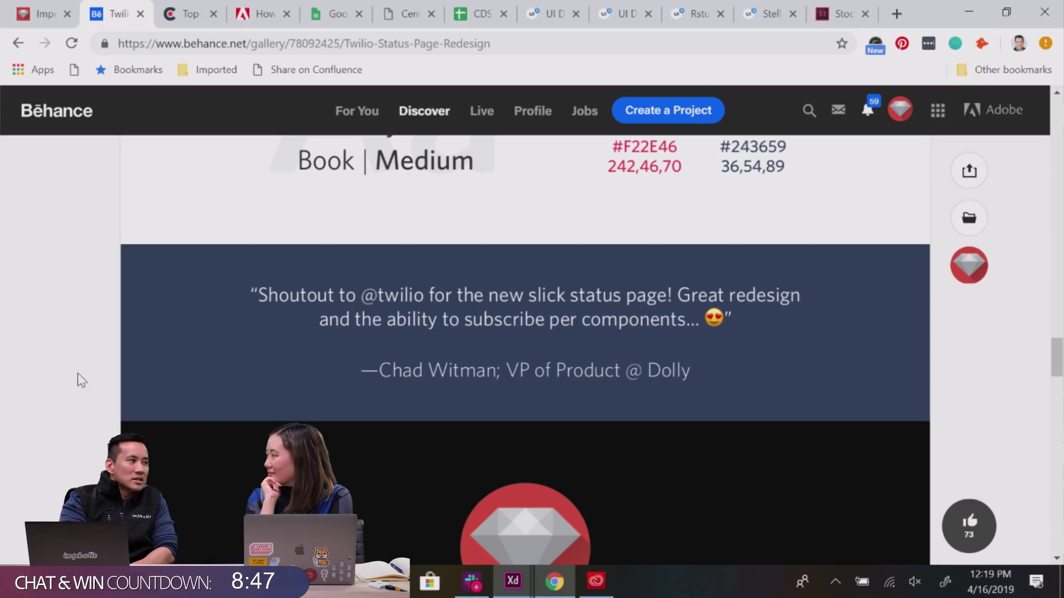
scroll(77, 375, "down", 1)
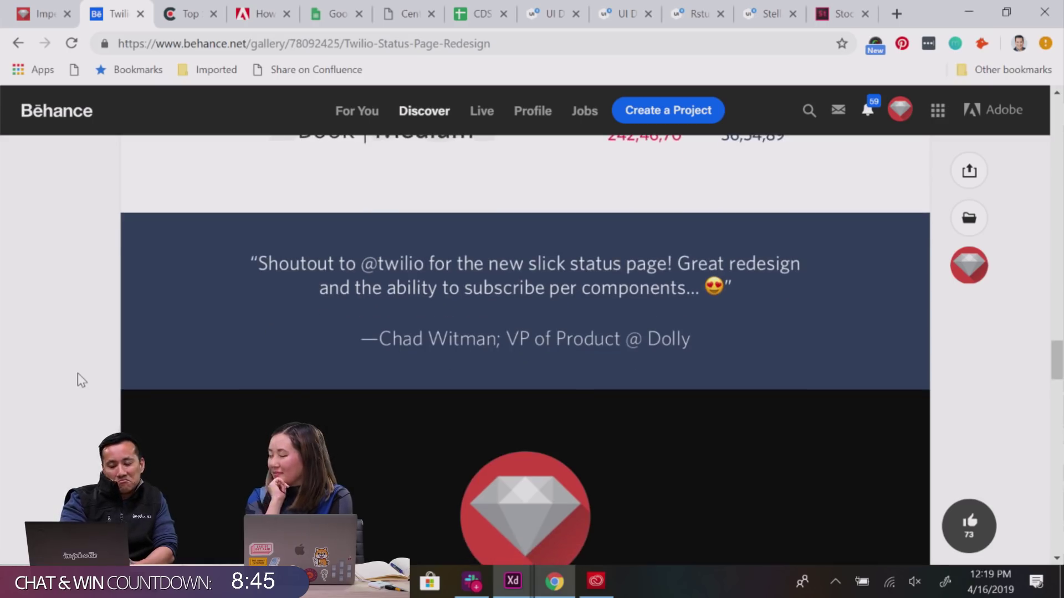
Return to the start of the Twilio case study and review its header banner with the service categories.
scroll(319, 260, "up", 15)
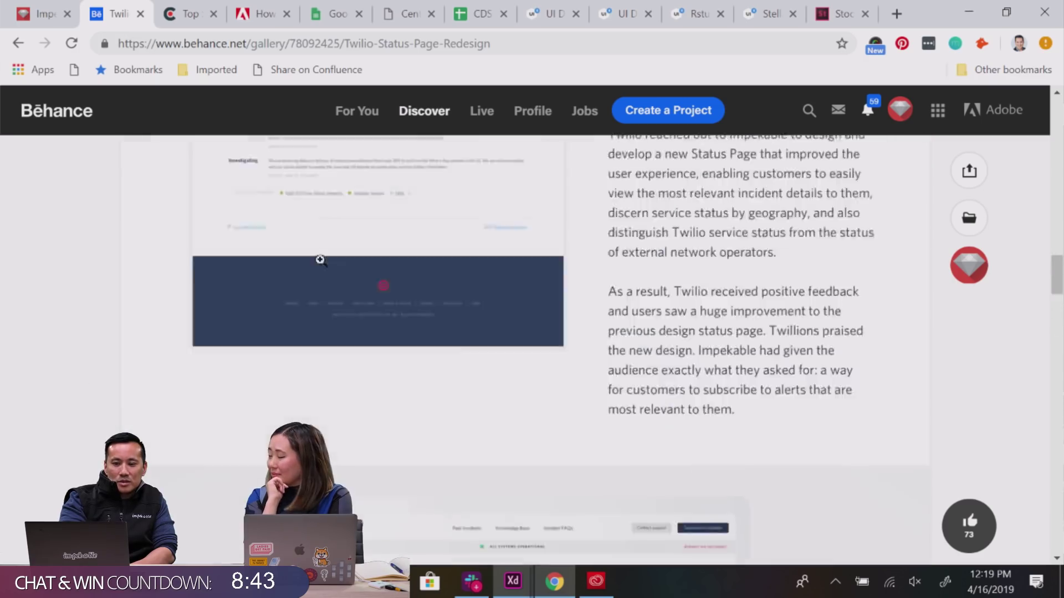
scroll(321, 259, "down", 3)
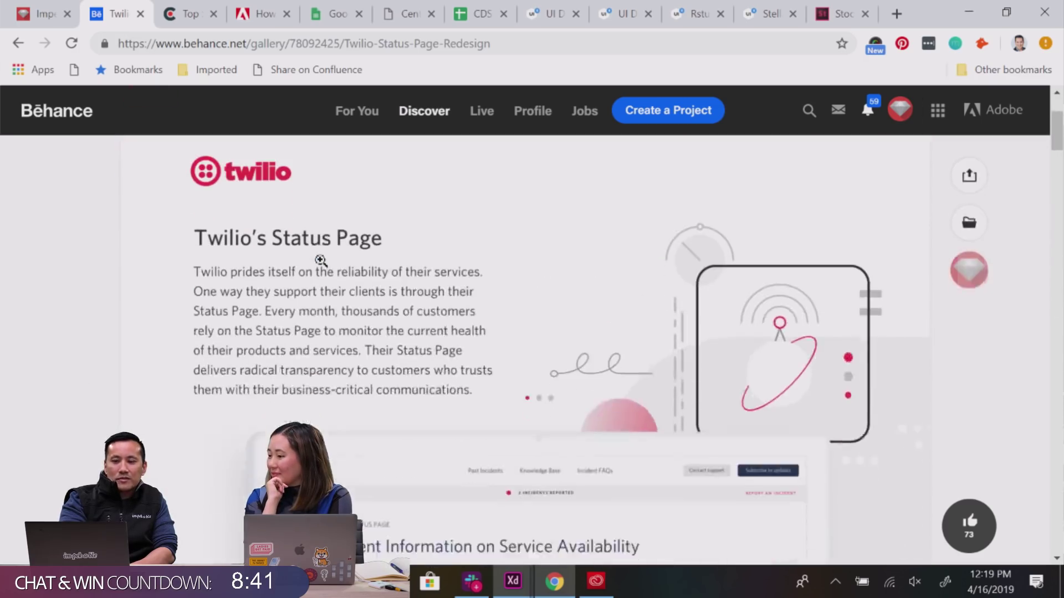
scroll(403, 227, "up", 2)
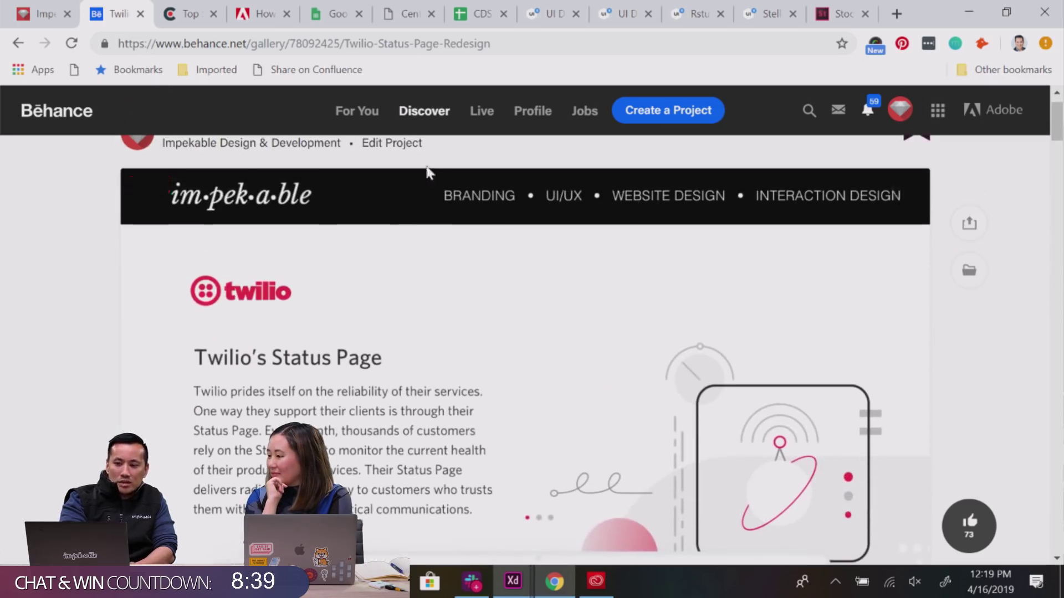
scroll(637, 247, "up", 1)
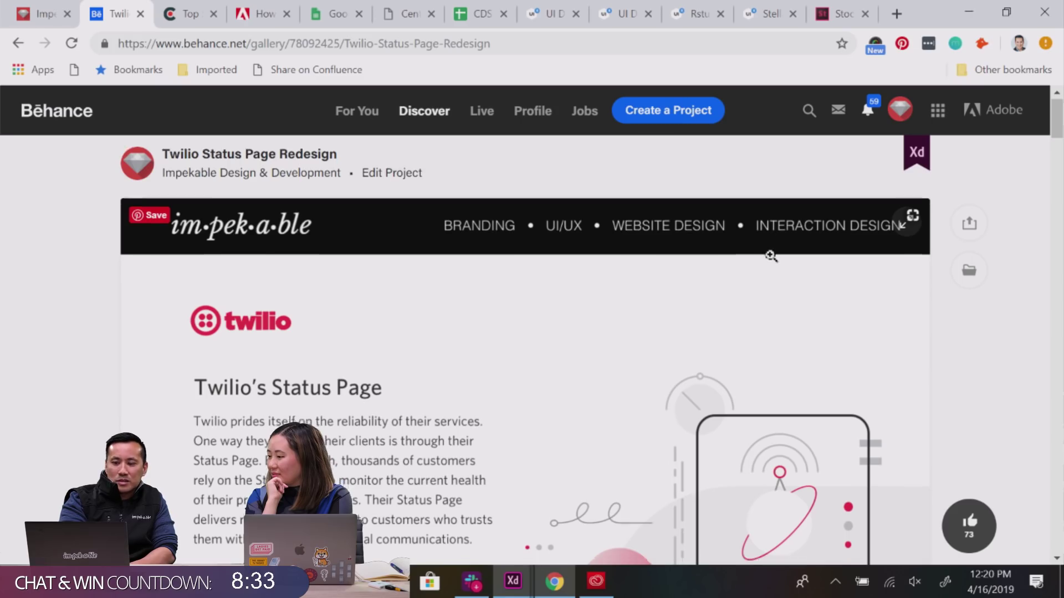
Review the Twilio case study's section layout down to the closing collaboration and project details, and return to its beginning.
scroll(771, 255, "down", 5)
scroll(771, 256, "down", 10)
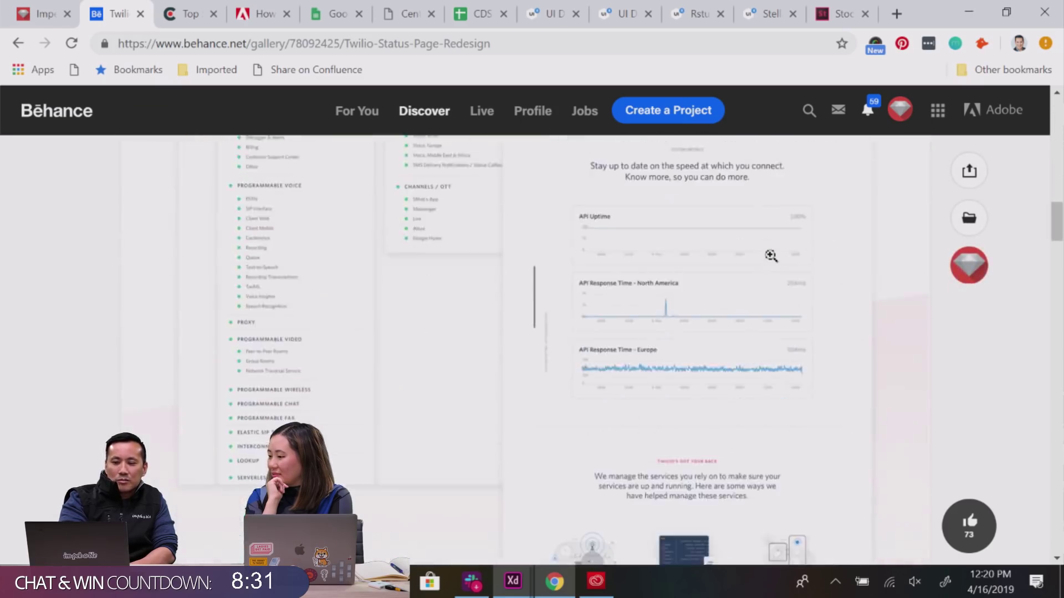
scroll(765, 258, "up", 14)
scroll(764, 261, "down", 10)
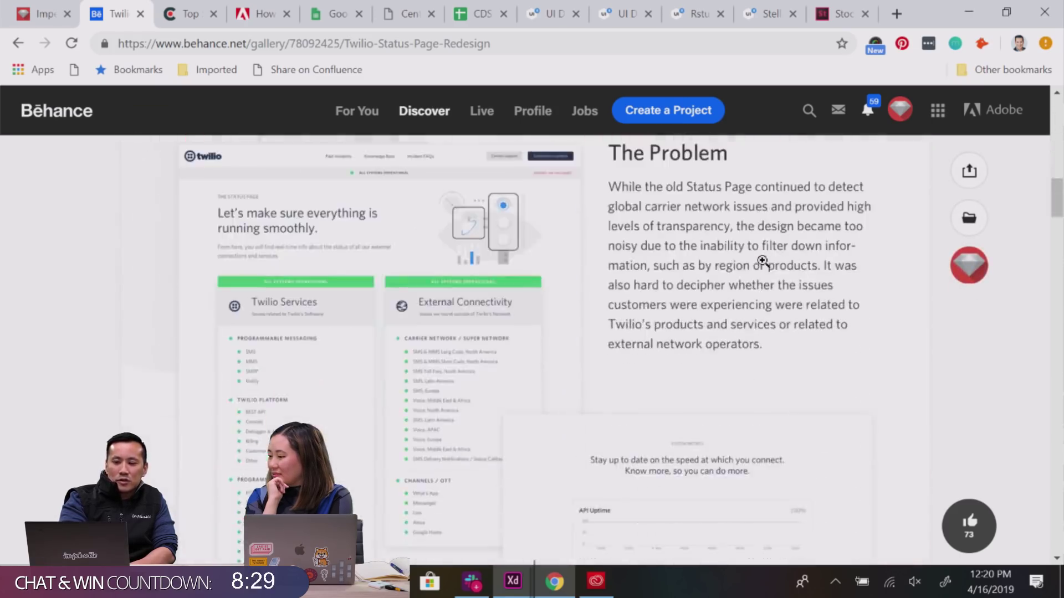
scroll(693, 268, "down", 10)
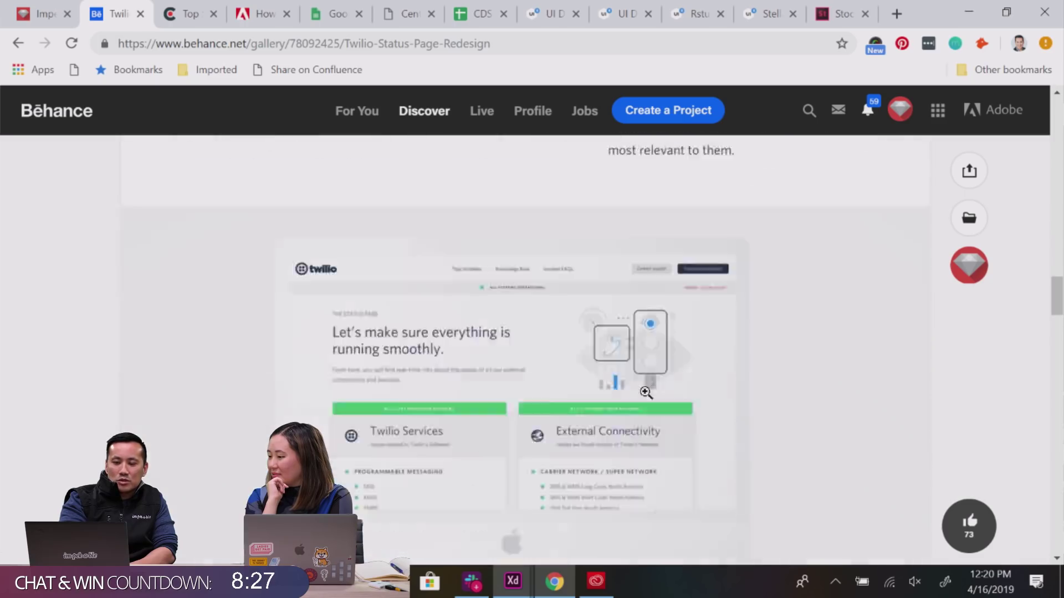
scroll(575, 435, "down", 15)
scroll(574, 437, "up", 5)
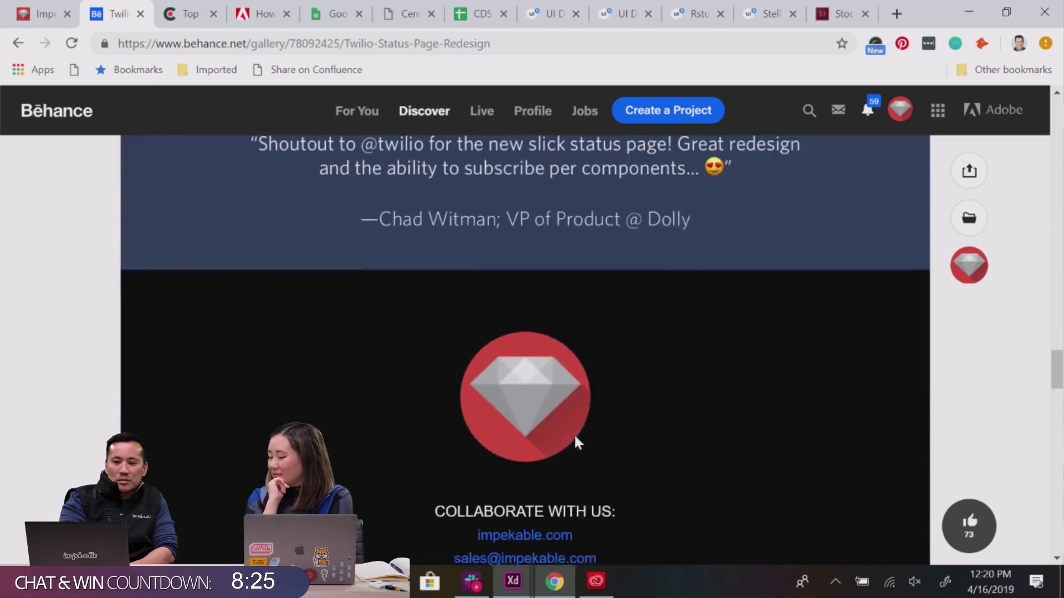
scroll(515, 523, "down", 3)
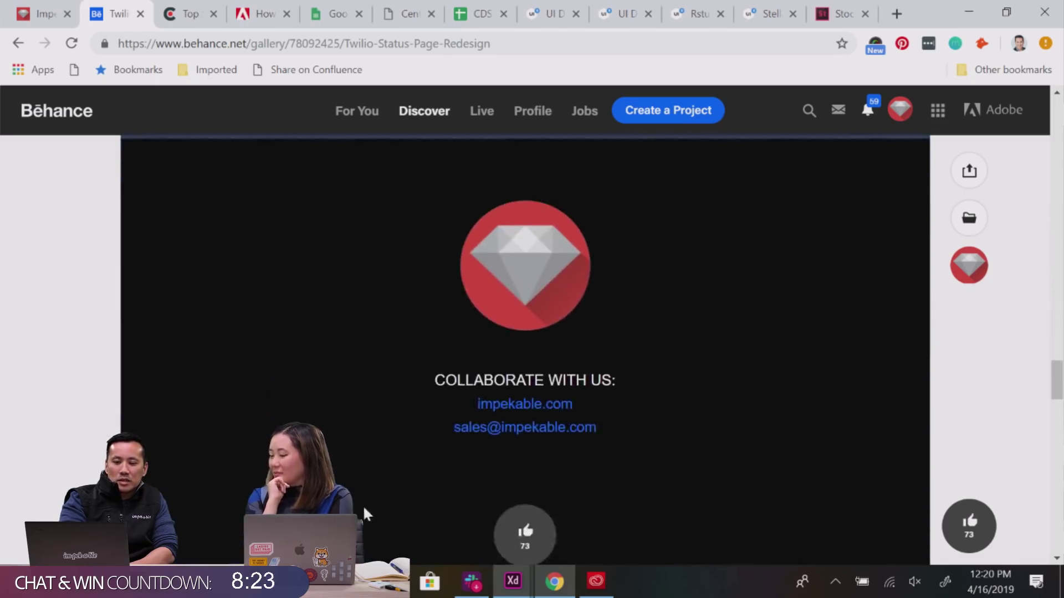
scroll(535, 370, "down", 2)
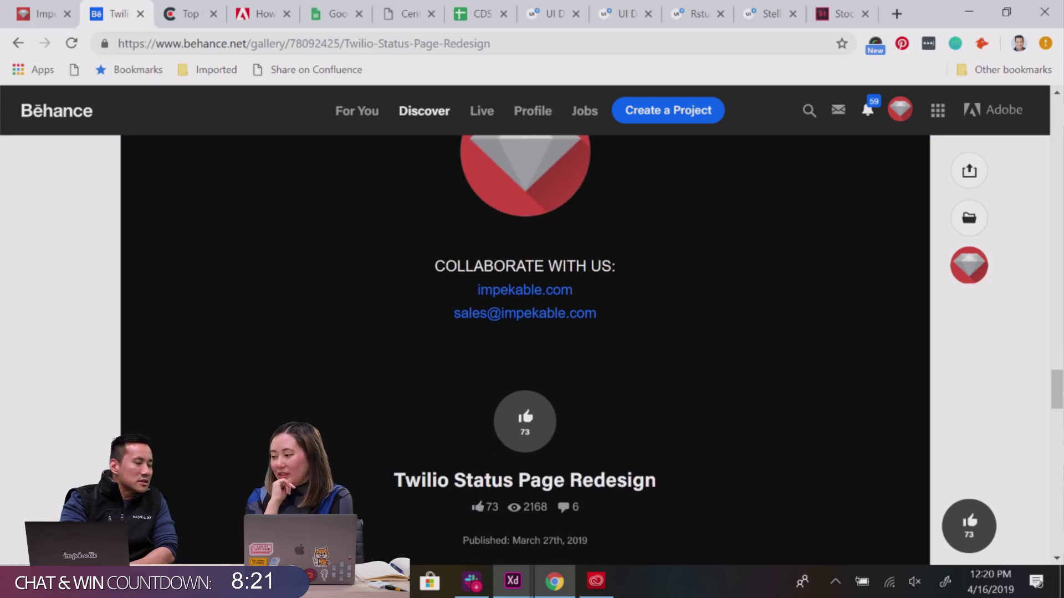
scroll(525, 349, "up", 20)
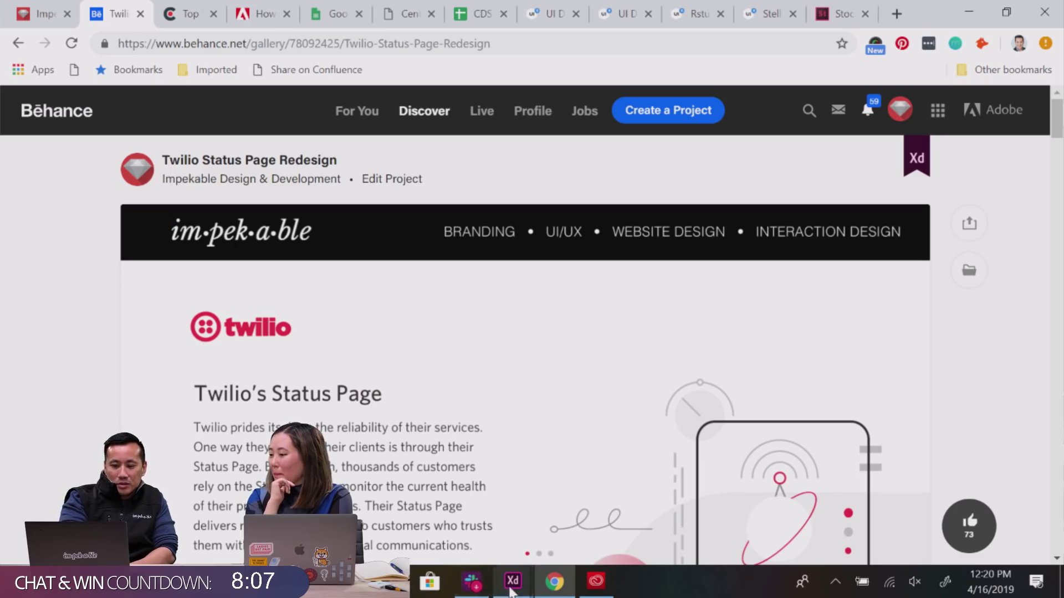
Switch to Adobe XD and bring the Impekable Behance Case Study Template's sections into view.
mouse_move(511, 592)
left_click(89, 499)
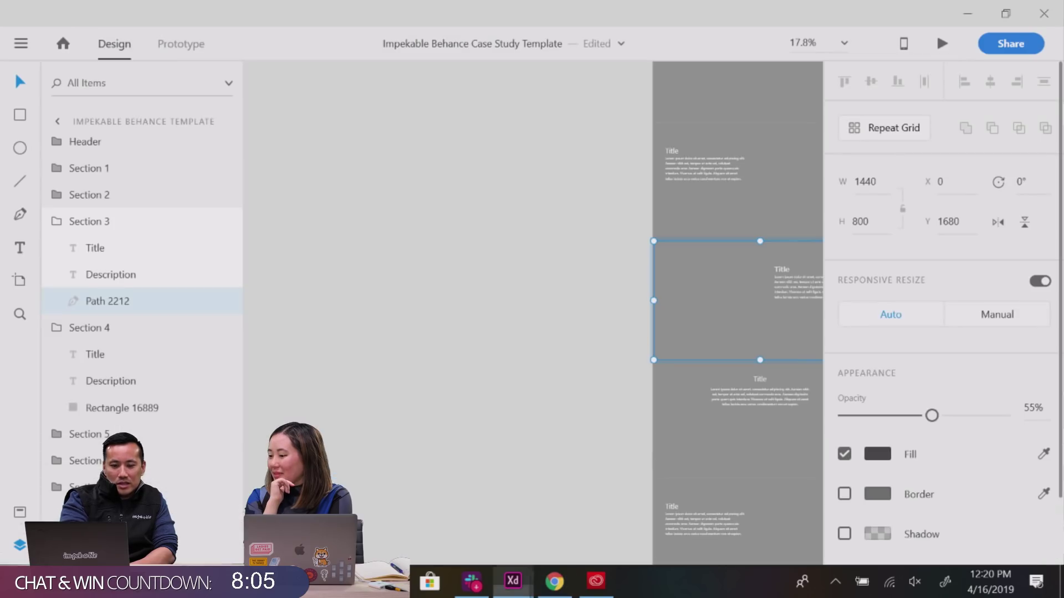
scroll(488, 367, "right", 5)
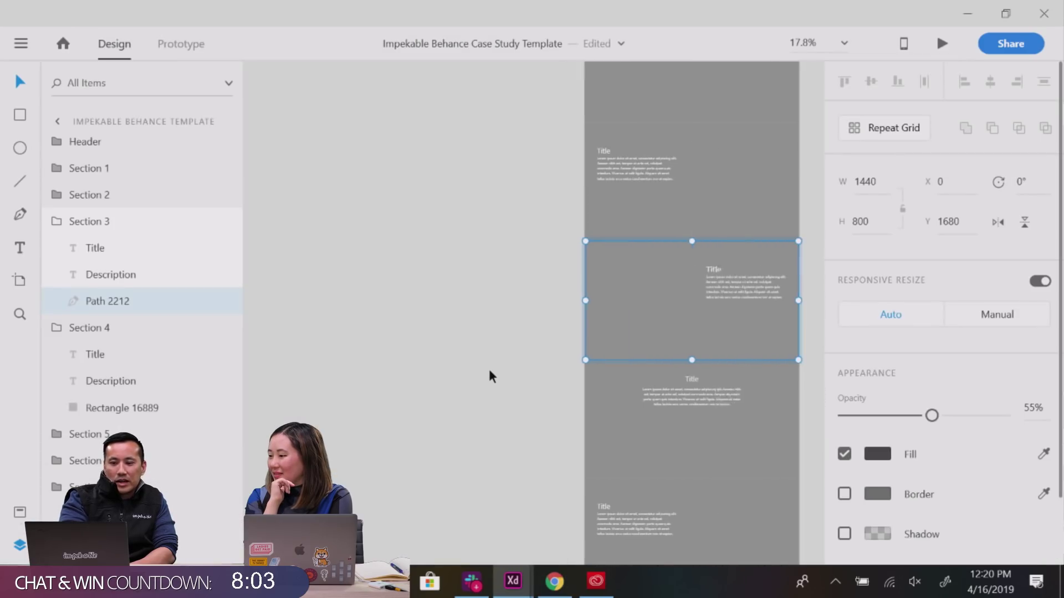
scroll(523, 369, "down", 3)
scroll(523, 369, "up", 8)
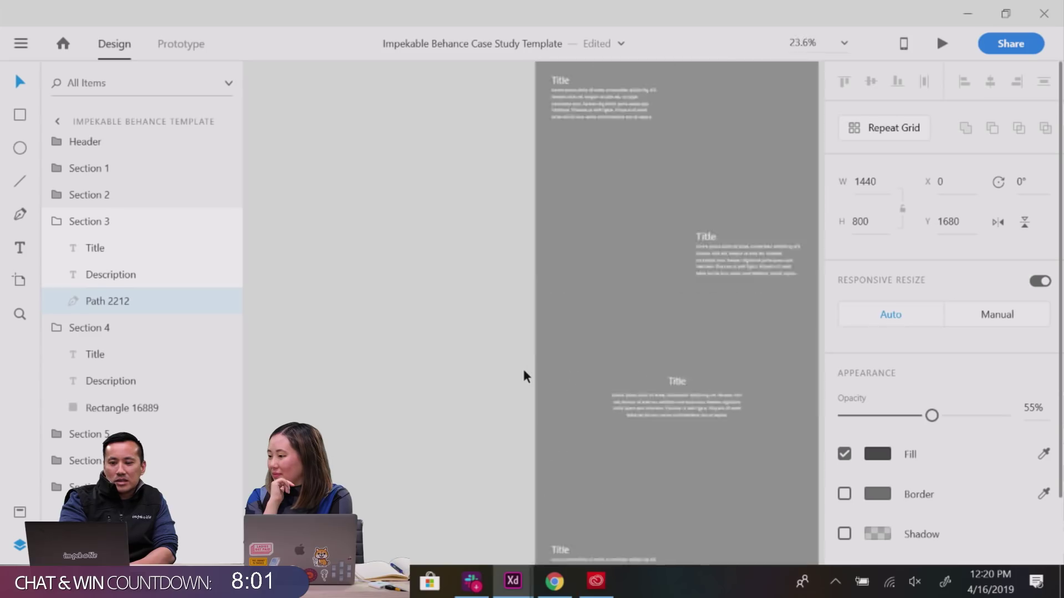
scroll(524, 372, "right", 3)
scroll(525, 372, "up", 4)
scroll(523, 370, "up", 6)
left_click_drag(524, 371, 547, 354)
scroll(548, 356, "right", 3)
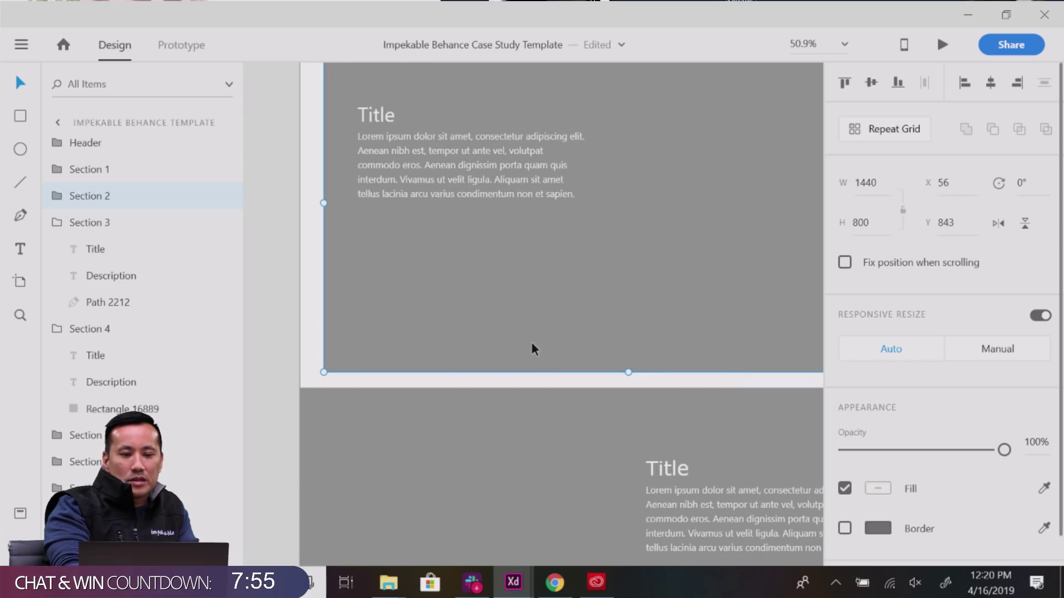
key("ctrl+z")
Examine the template's header bar and the title and description placeholders in Section 1.
scroll(513, 341, "up", 1)
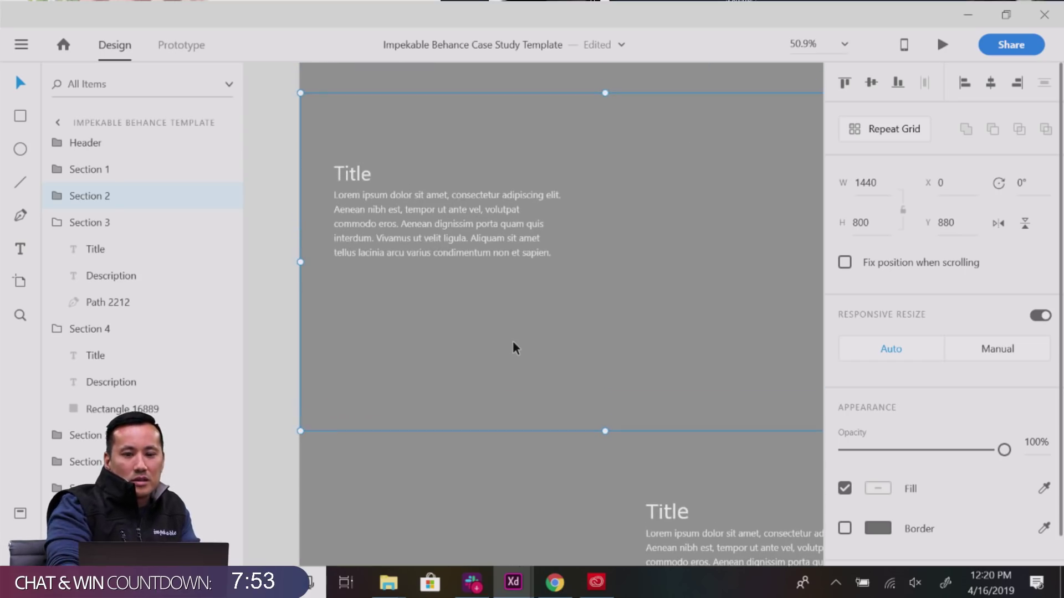
scroll(513, 340, "down", 2)
scroll(513, 341, "up", 3)
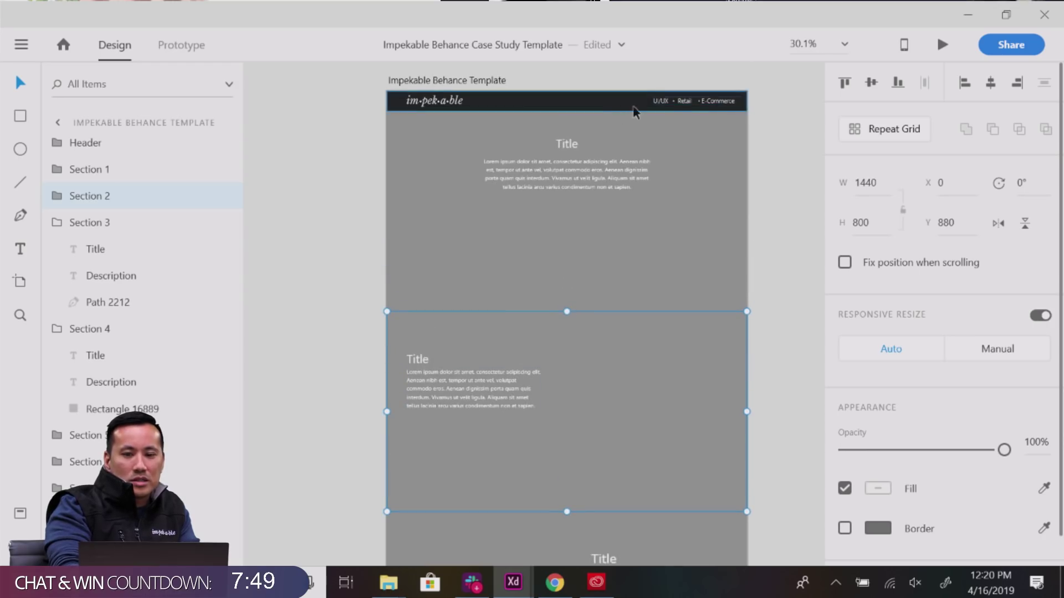
scroll(679, 108, "up", 2)
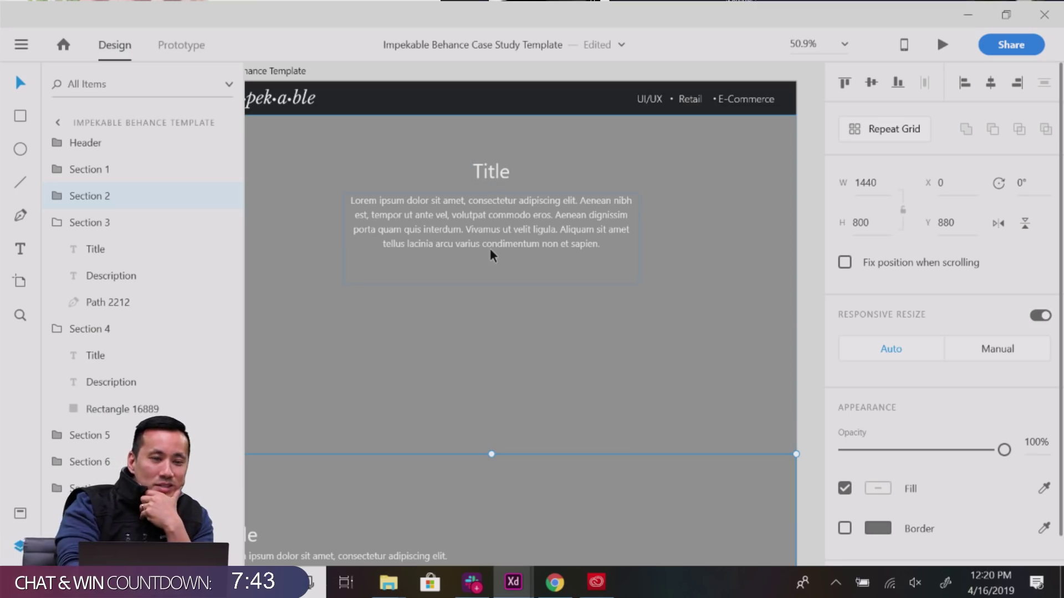
scroll(490, 250, "down", 5)
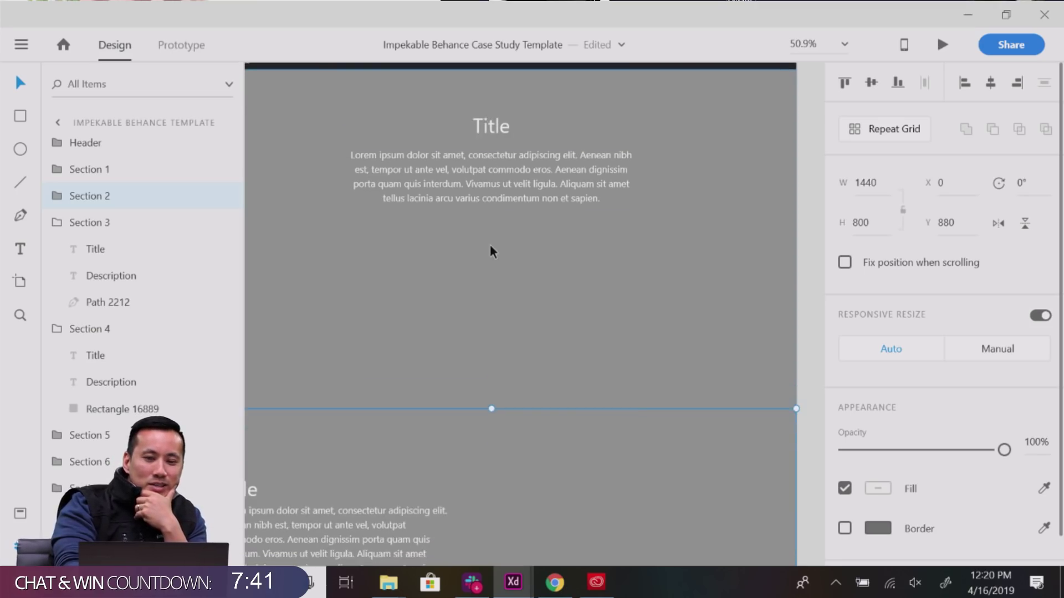
right_click(490, 250)
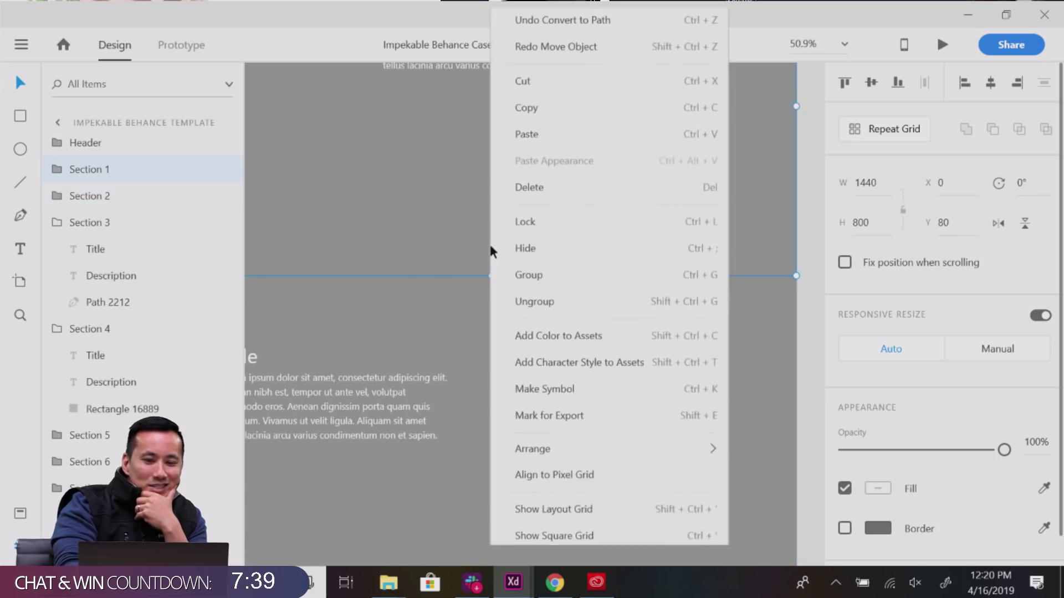
left_click(814, 334)
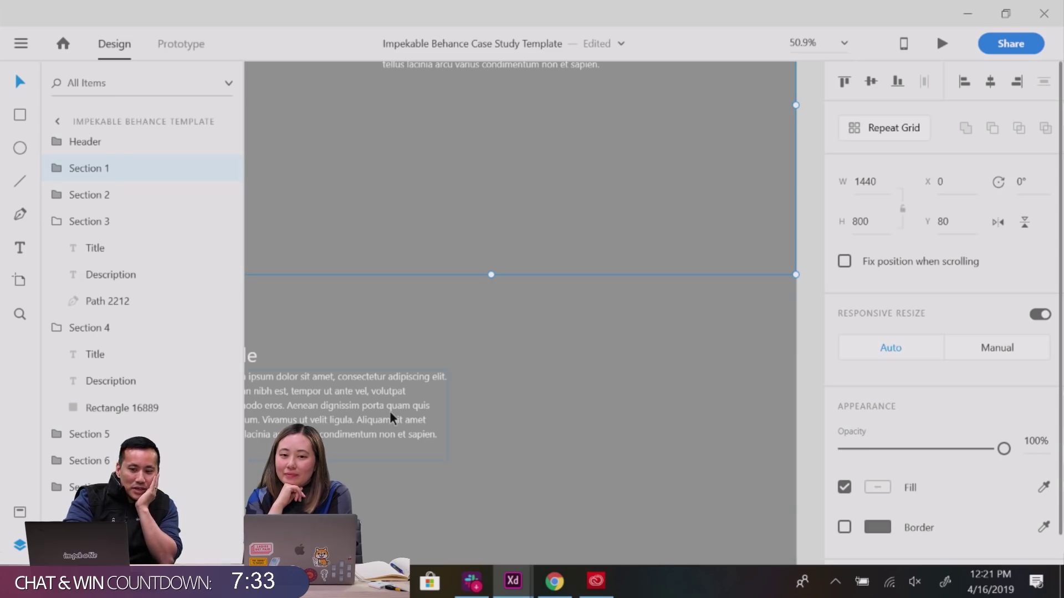
Examine how the title and description placeholders are arranged across the template's successive sections.
scroll(391, 419, "down", 3)
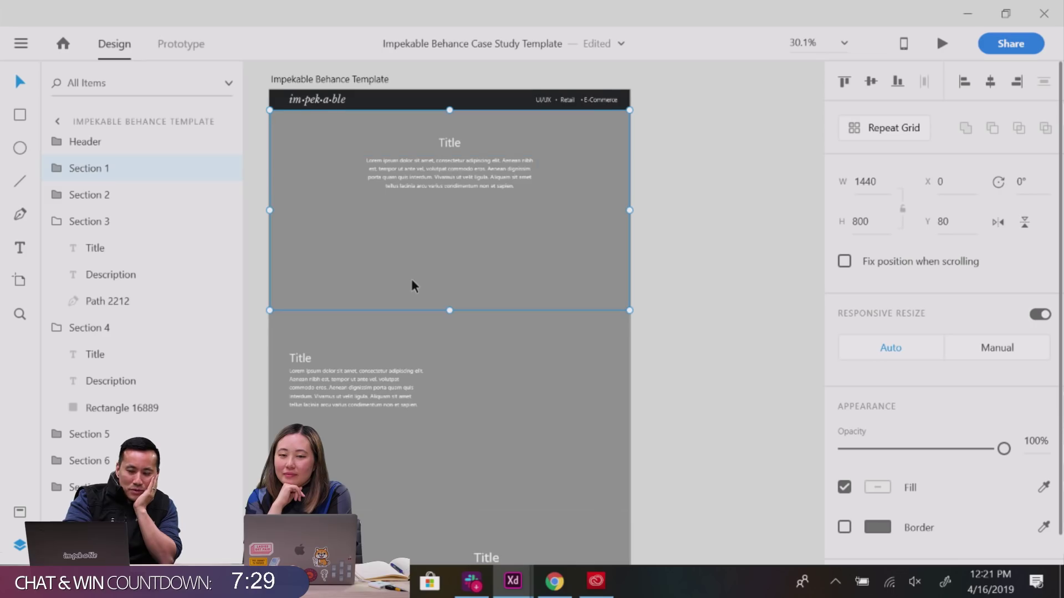
scroll(413, 285, "down", 1)
scroll(329, 342, "down", 3)
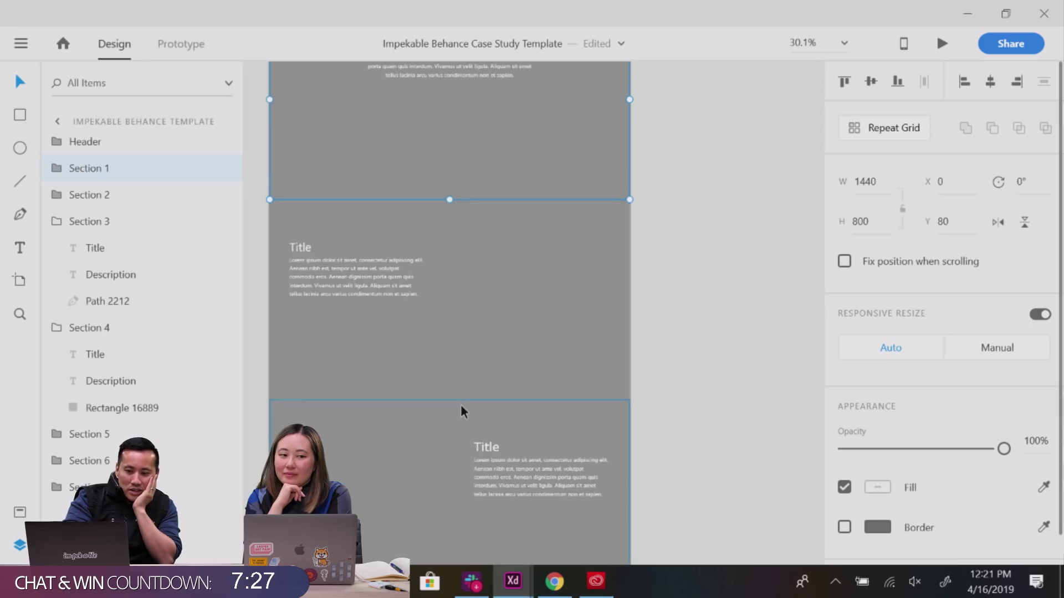
scroll(481, 449, "down", 2)
scroll(480, 450, "down", 15)
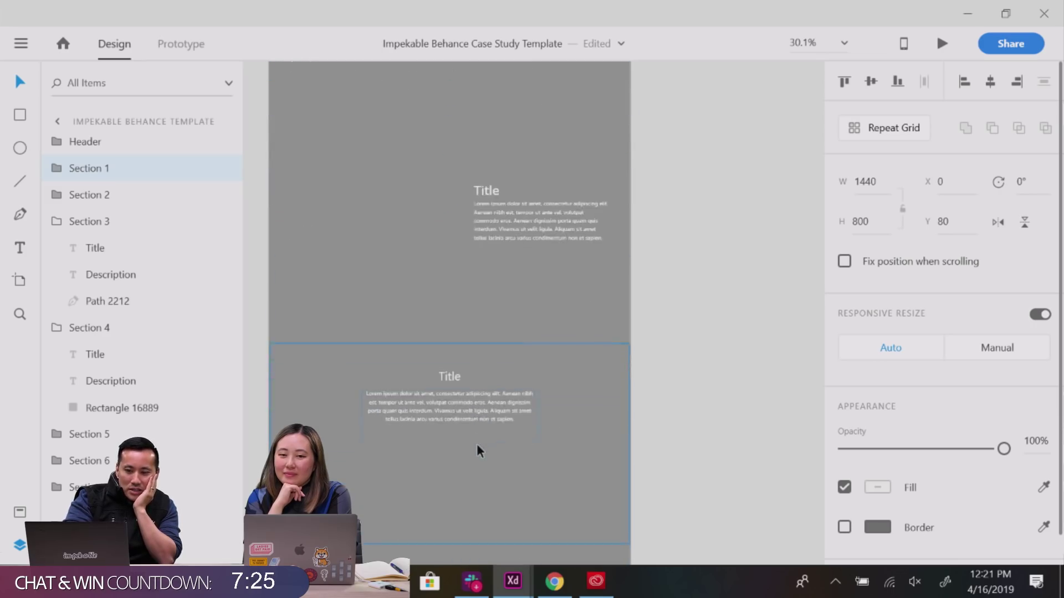
scroll(480, 450, "down", 3)
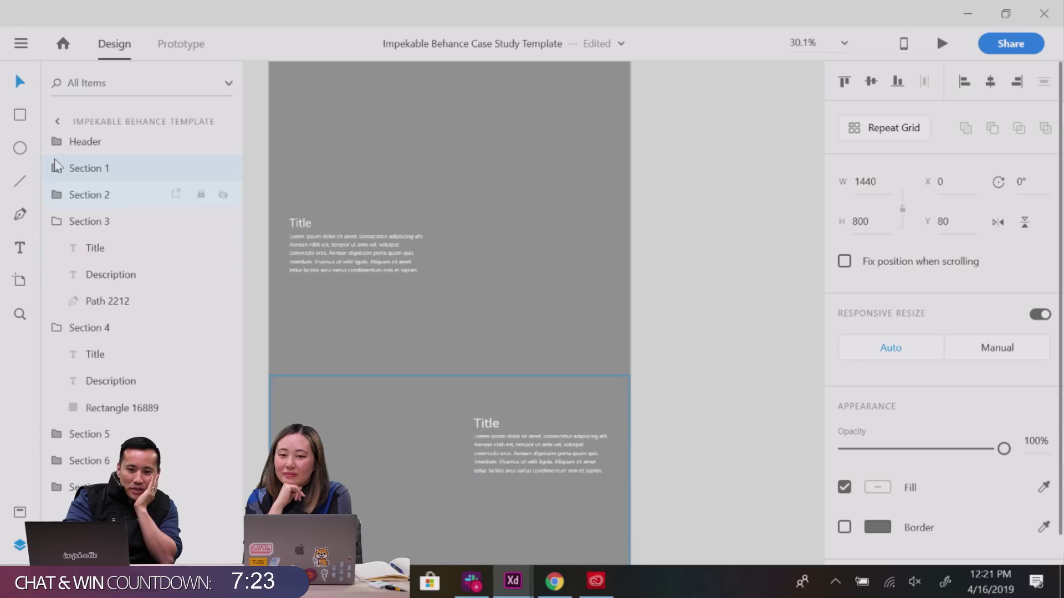
Collapse Sections 3 and 4 in the layer list and return to the template's beginning.
left_click(58, 223)
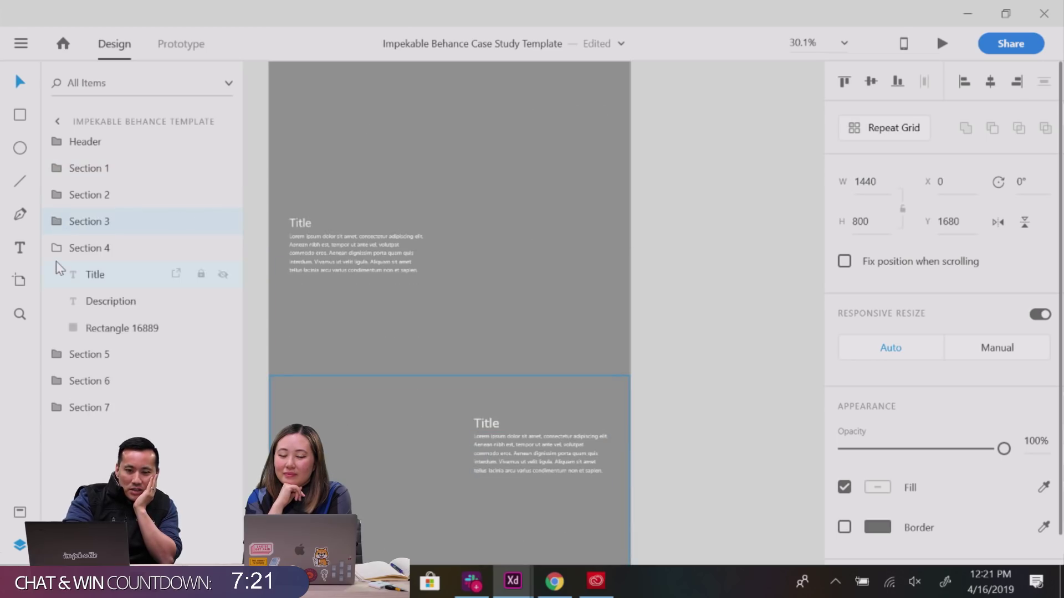
left_click(58, 246)
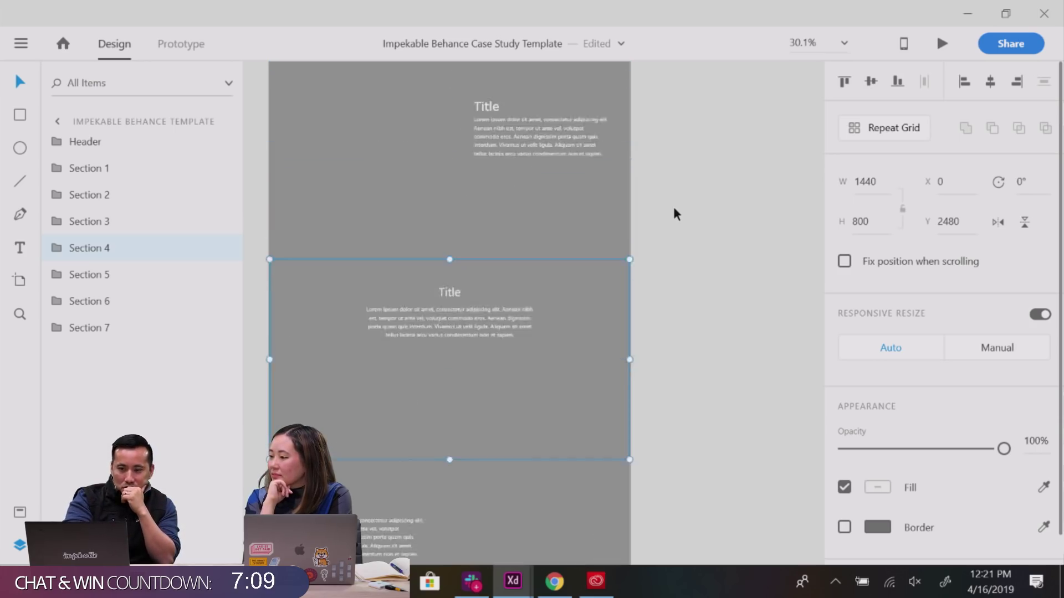
scroll(674, 209, "up", 10)
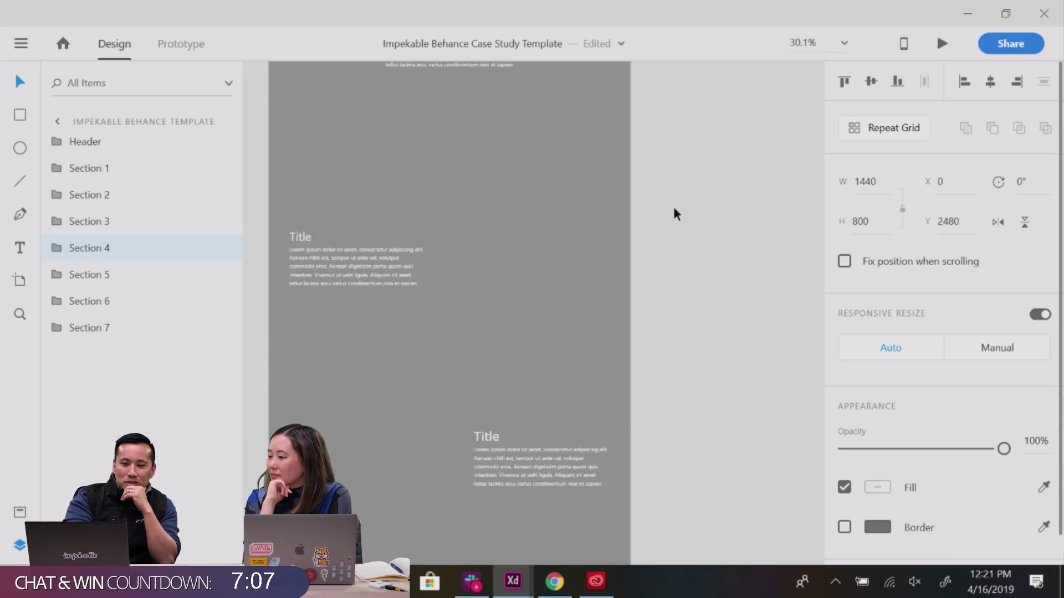
scroll(673, 209, "up", 1)
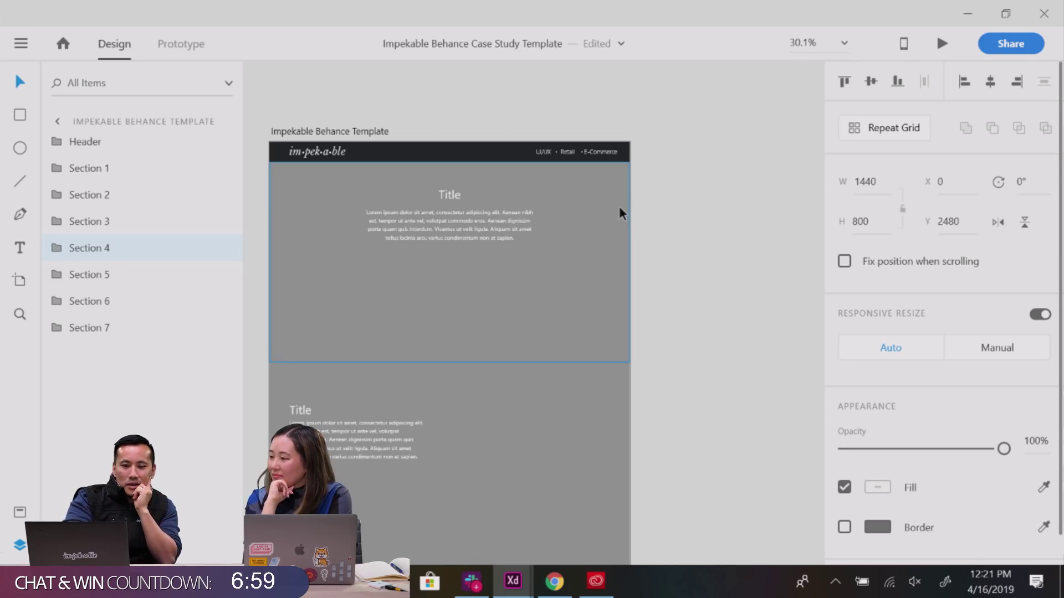
Expand Section 1 and examine its Title and Description text layers.
left_click(58, 169)
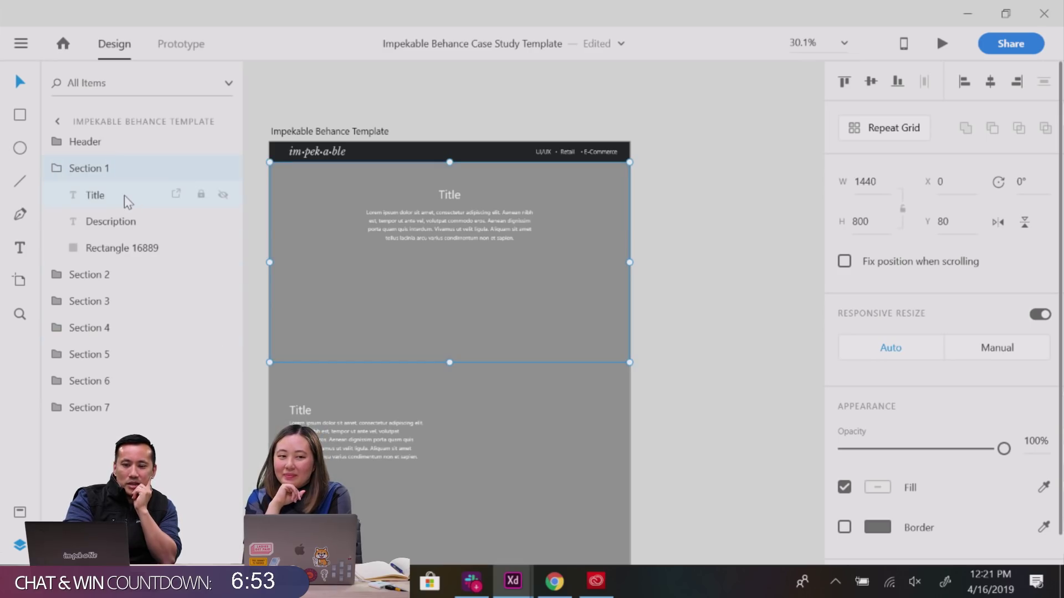
left_click(91, 196)
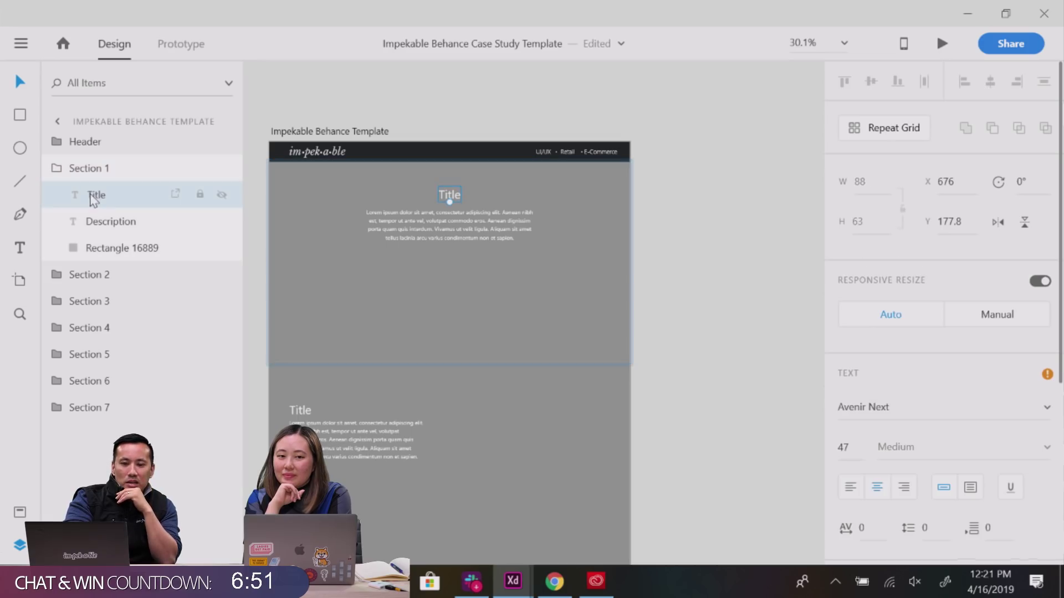
left_click(111, 222)
left_click(95, 196)
left_click(99, 218)
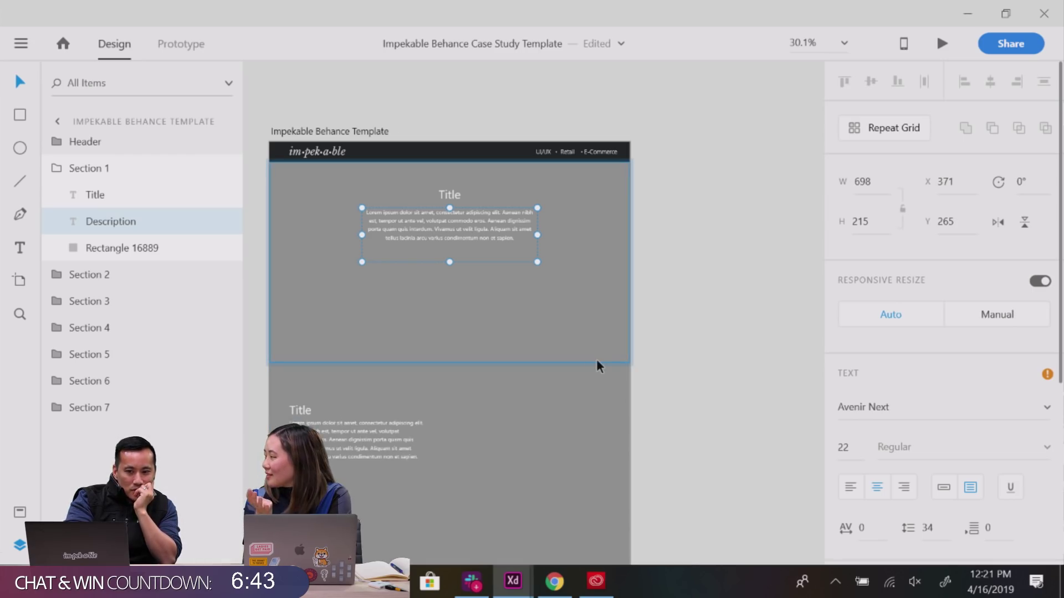
Switch to Chrome and review the section rows of the CDS Behance Case Study Content Sheet.
left_click(554, 581)
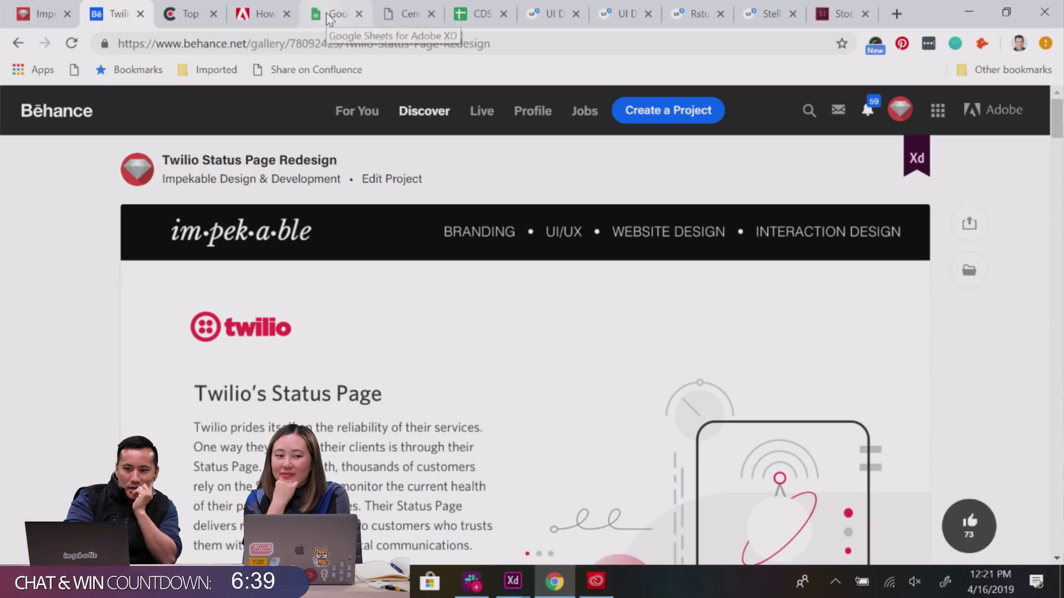
left_click(465, 15)
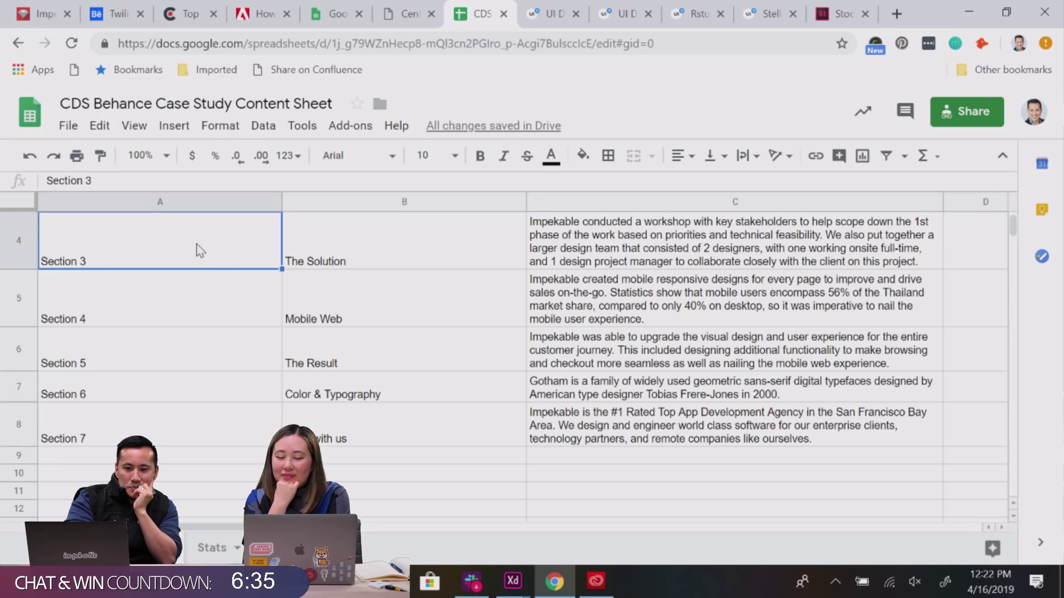
left_click(198, 247)
scroll(200, 250, "up", 3)
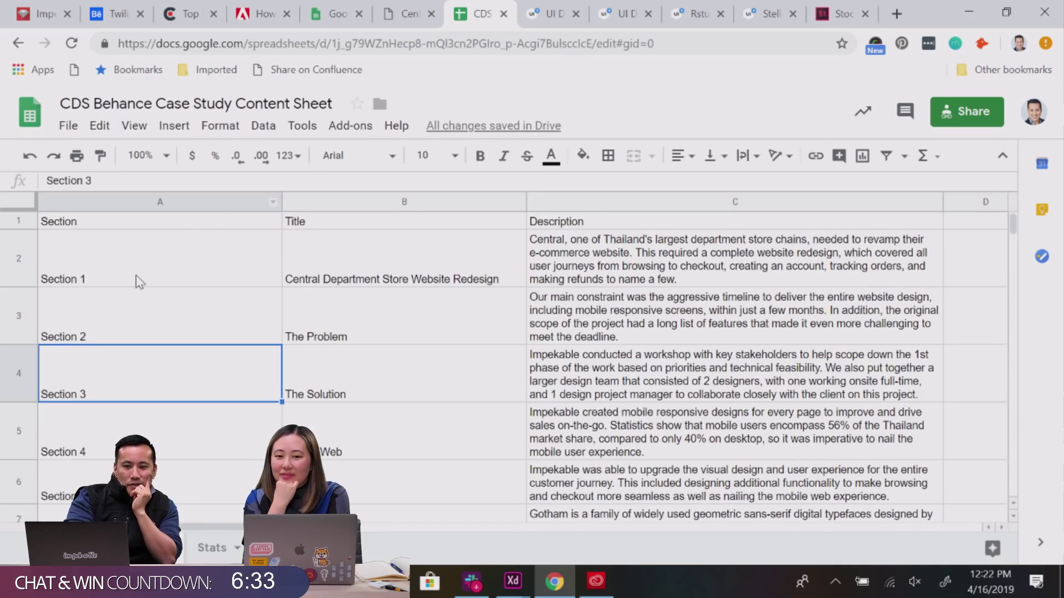
left_click(148, 339)
scroll(149, 343, "down", 4)
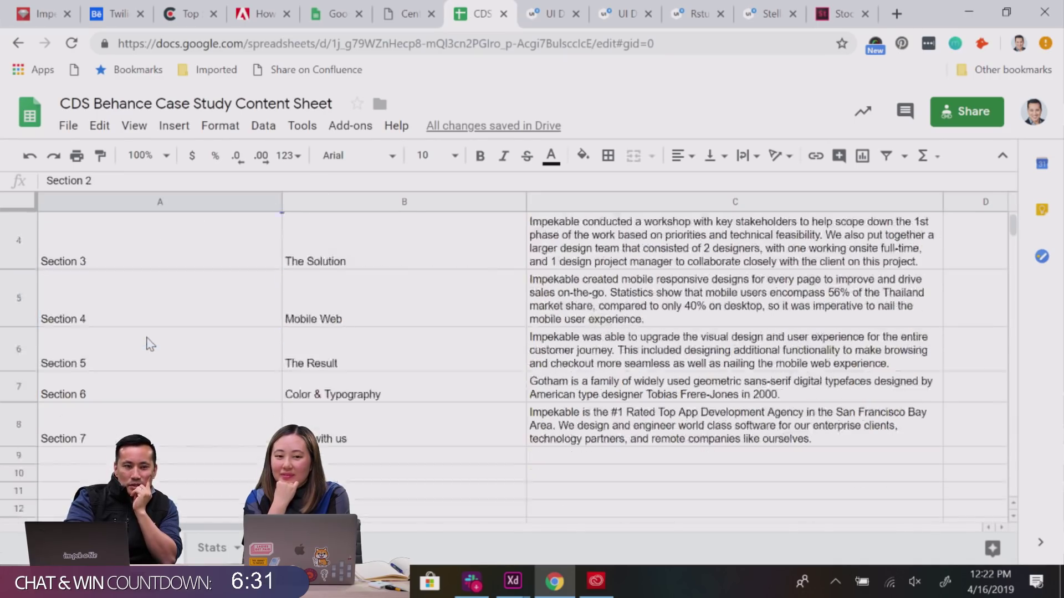
scroll(148, 341, "up", 4)
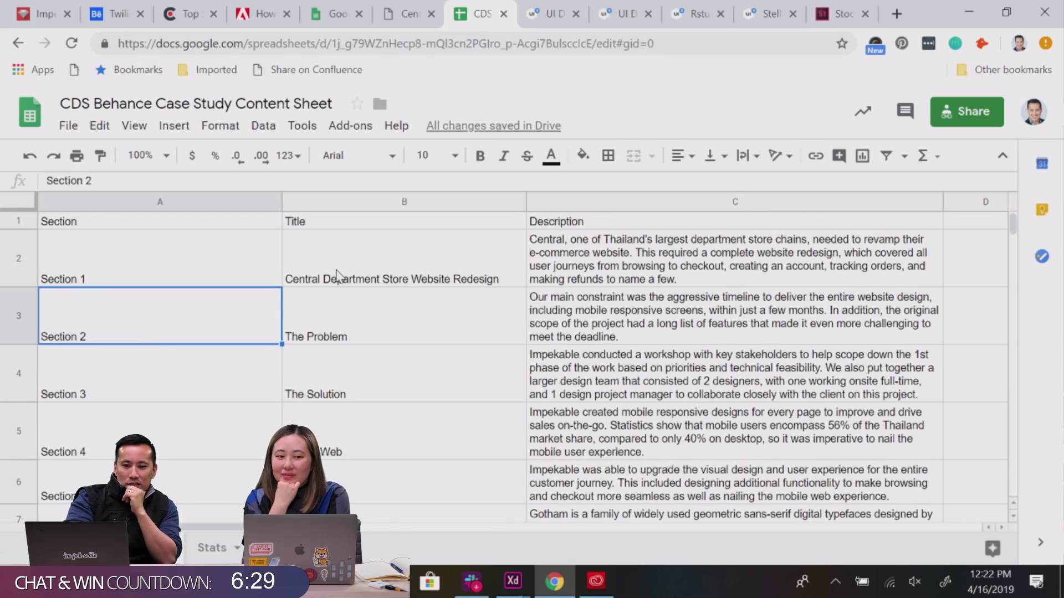
Review the title entries for Sections 1, 4 and 5 in the content sheet.
left_click(410, 265)
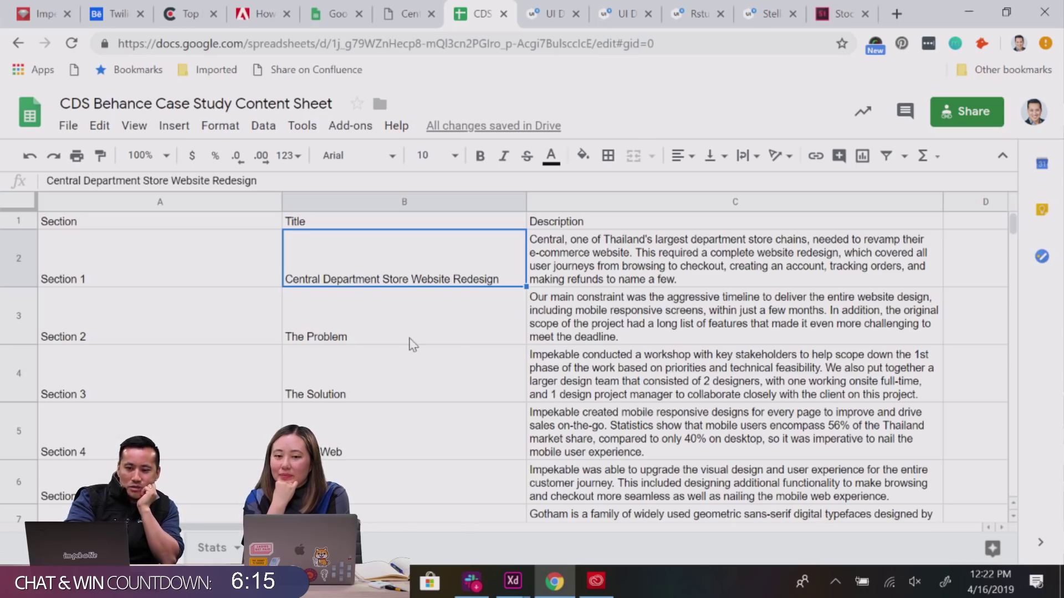
left_click(354, 441)
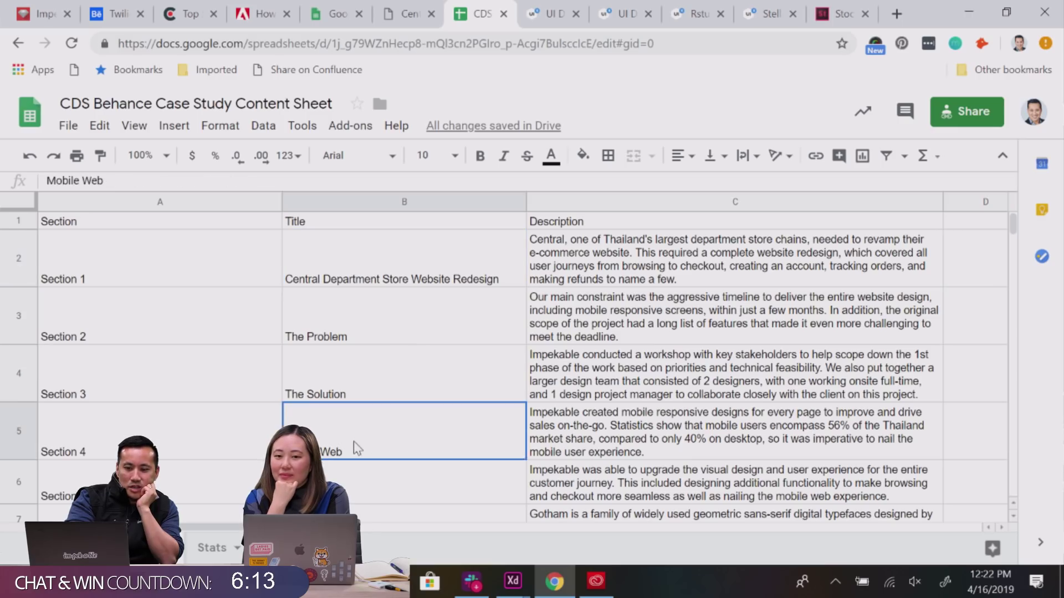
left_click(342, 482)
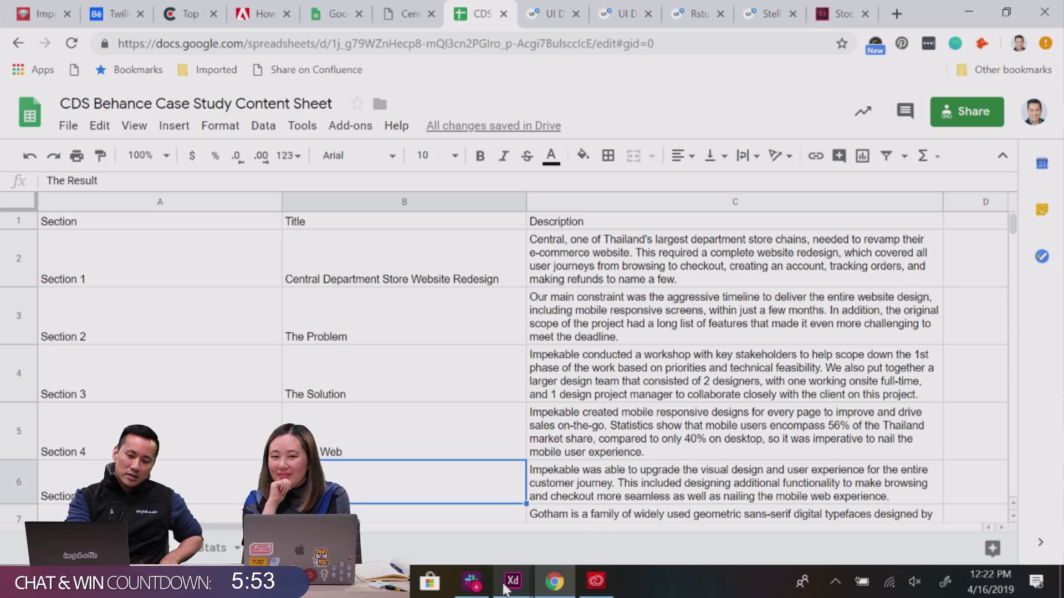
Switch back to the case study template in Adobe XD, inspect Section 1's background rectangle, and collapse the section.
mouse_move(511, 590)
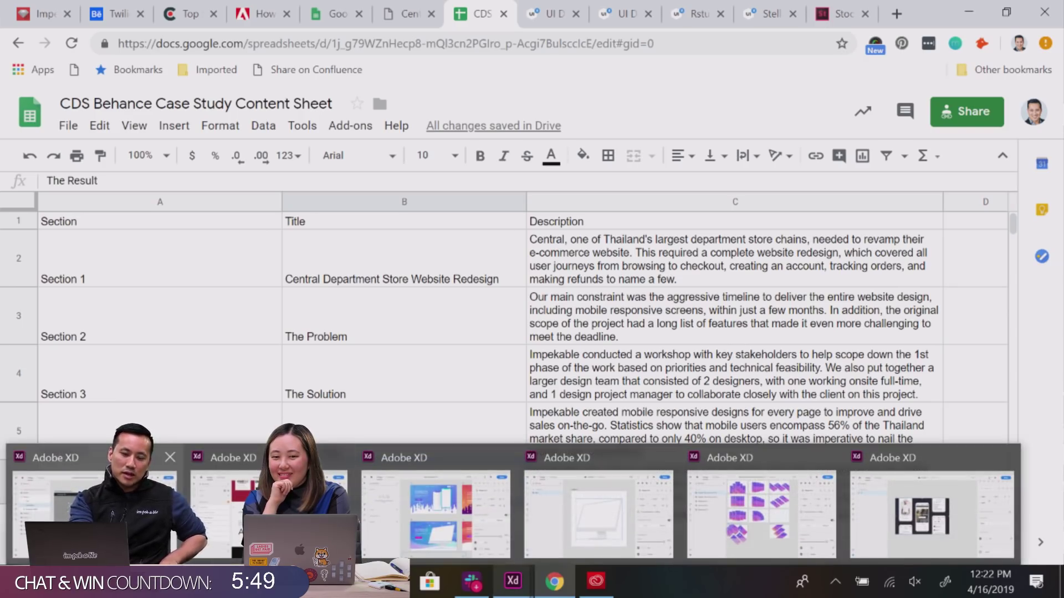
left_click(94, 513)
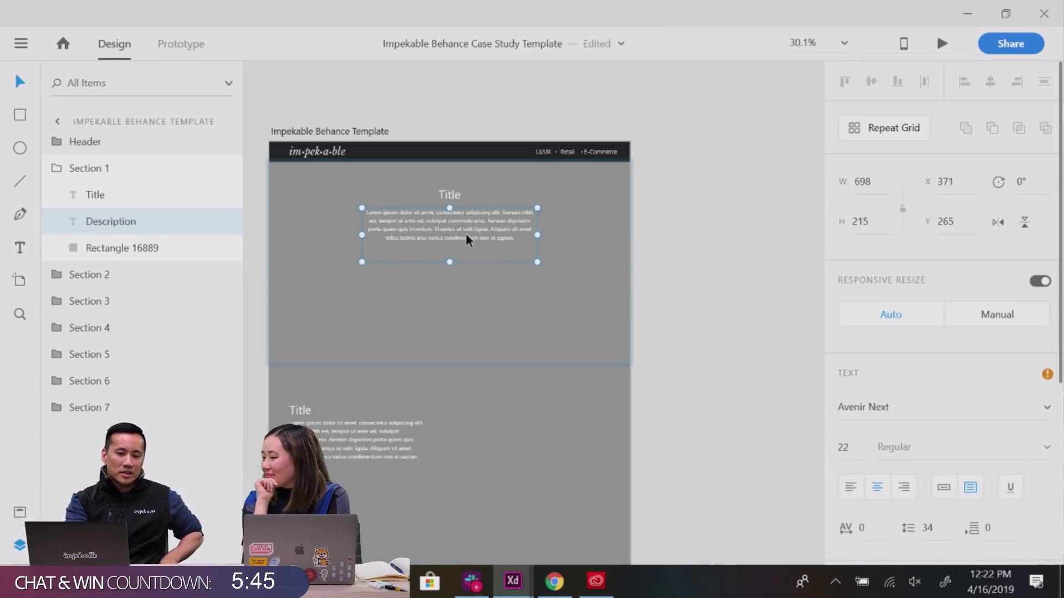
left_click(325, 275)
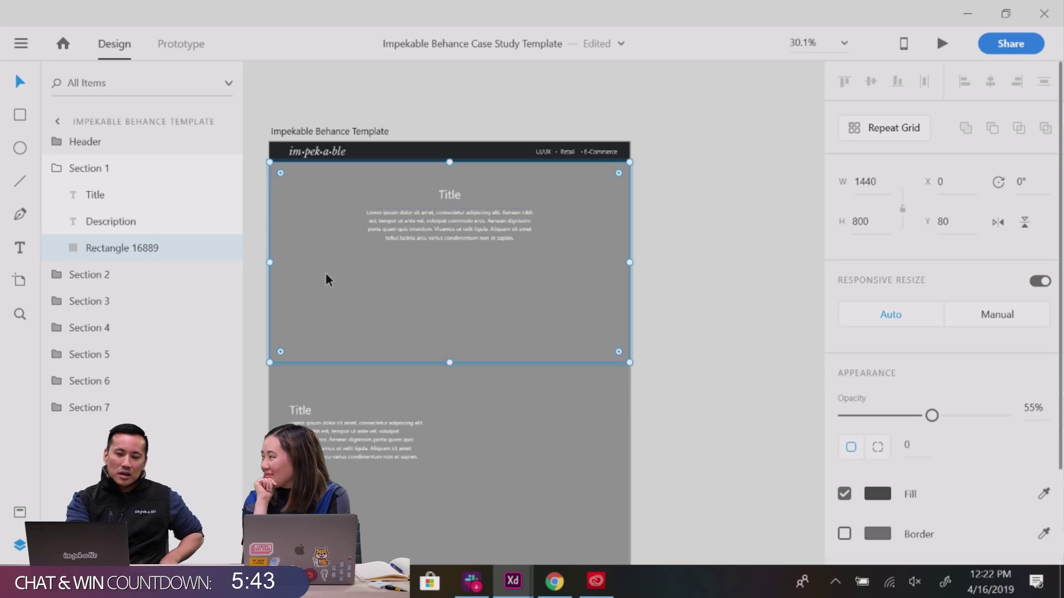
left_click(57, 168)
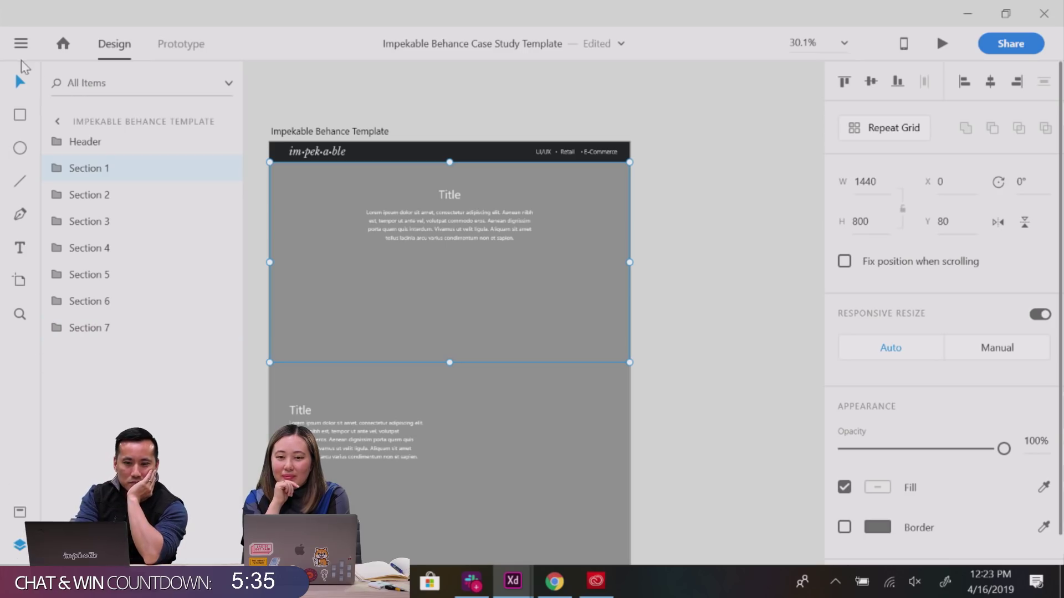
Search the plugin catalogue for "google" and close the catalogue.
left_click(21, 43)
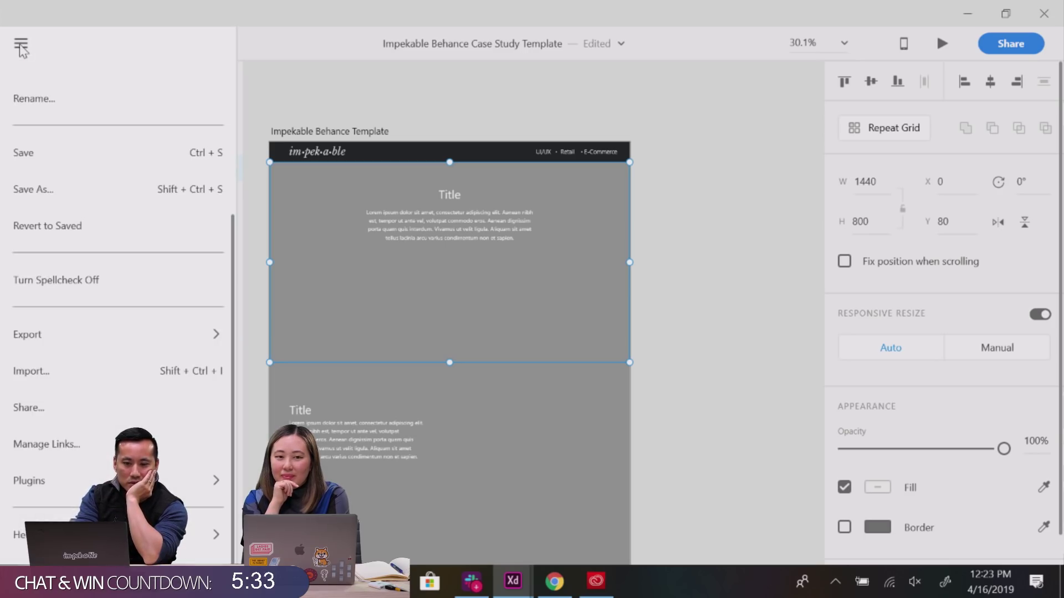
mouse_move(68, 481)
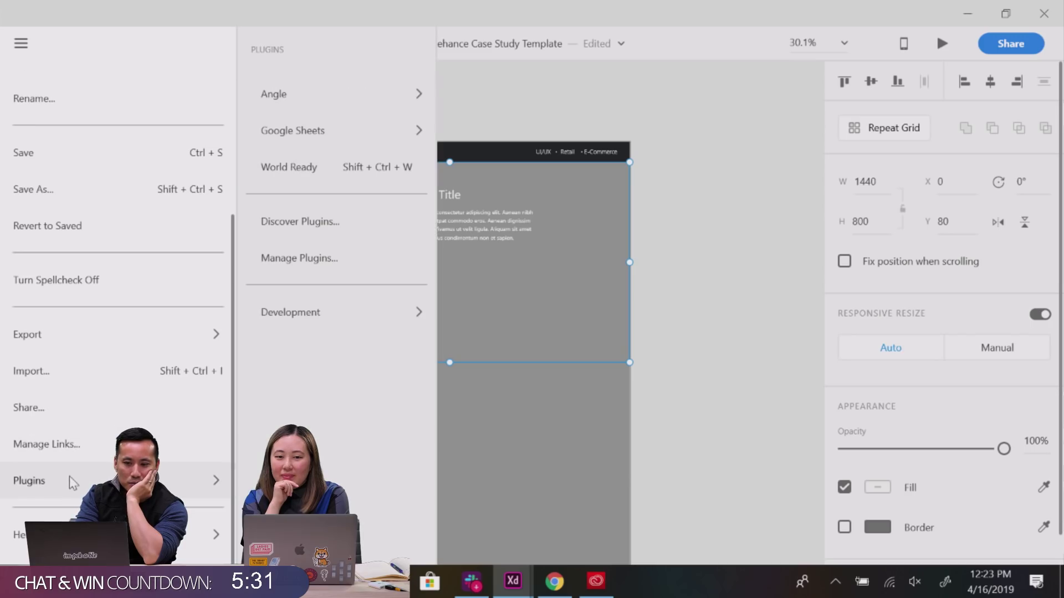
left_click(308, 220)
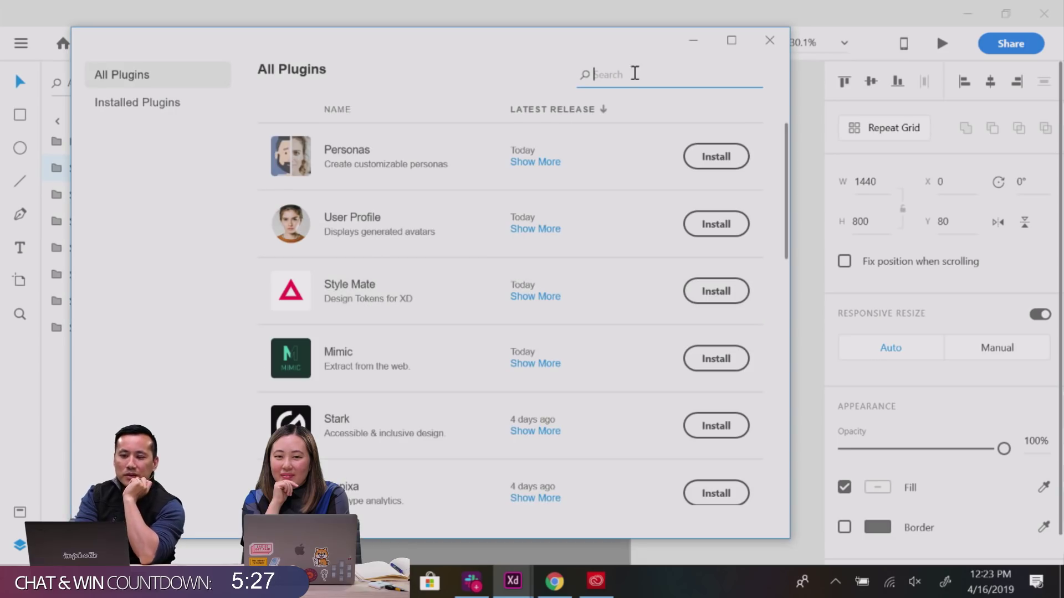
type("google")
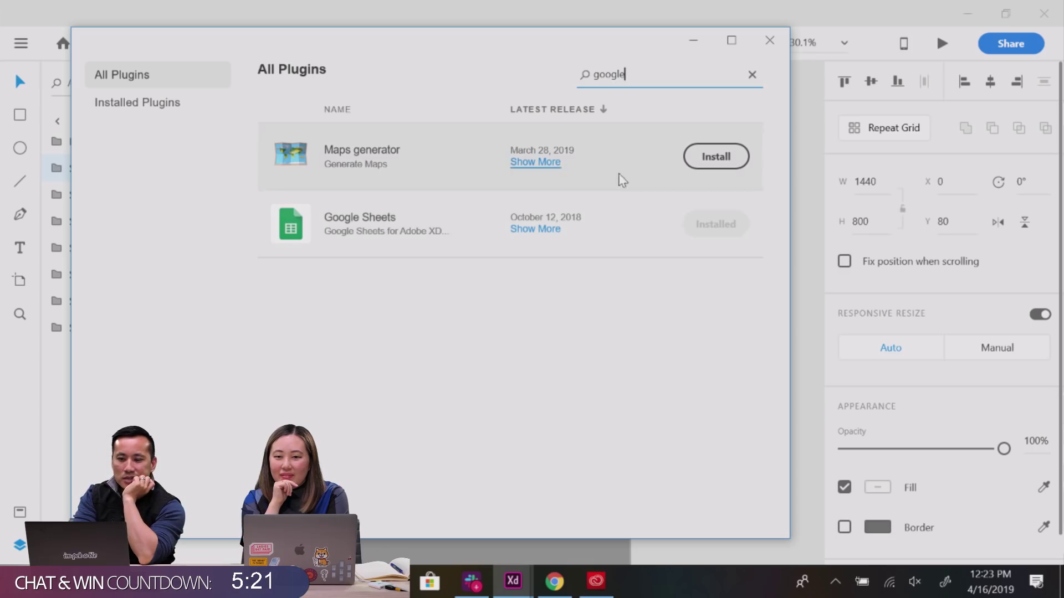
left_click(751, 75)
left_click(769, 40)
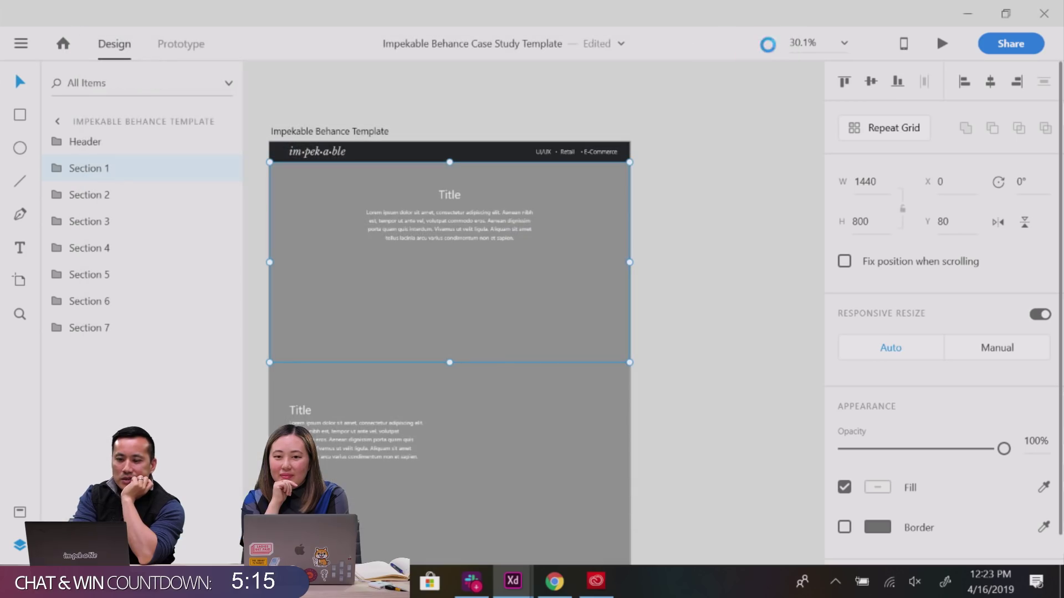
Examine the commands offered by the Google Sheets plugin.
left_click(18, 46)
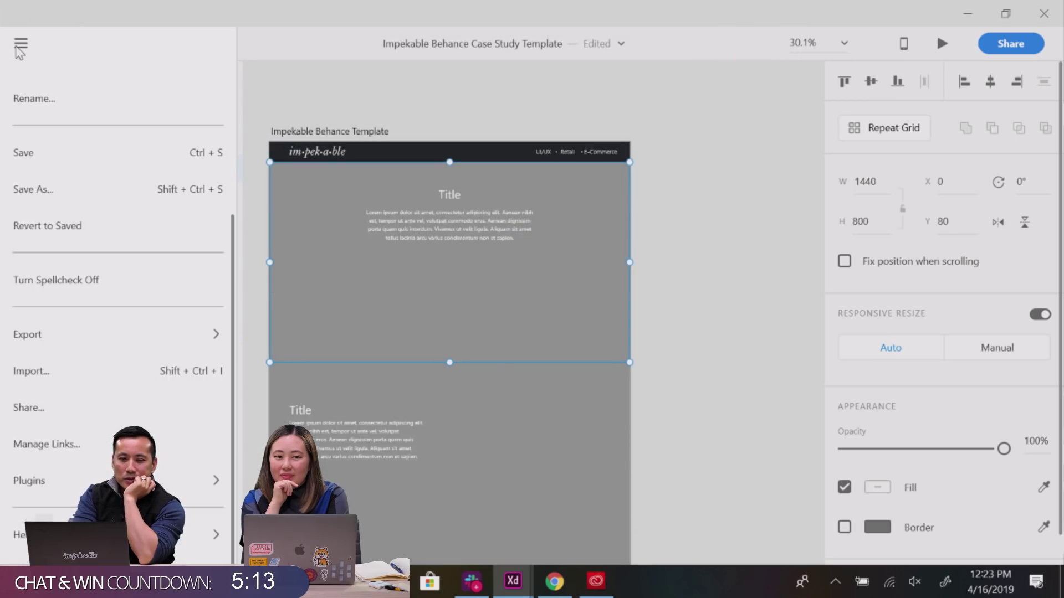
mouse_move(33, 480)
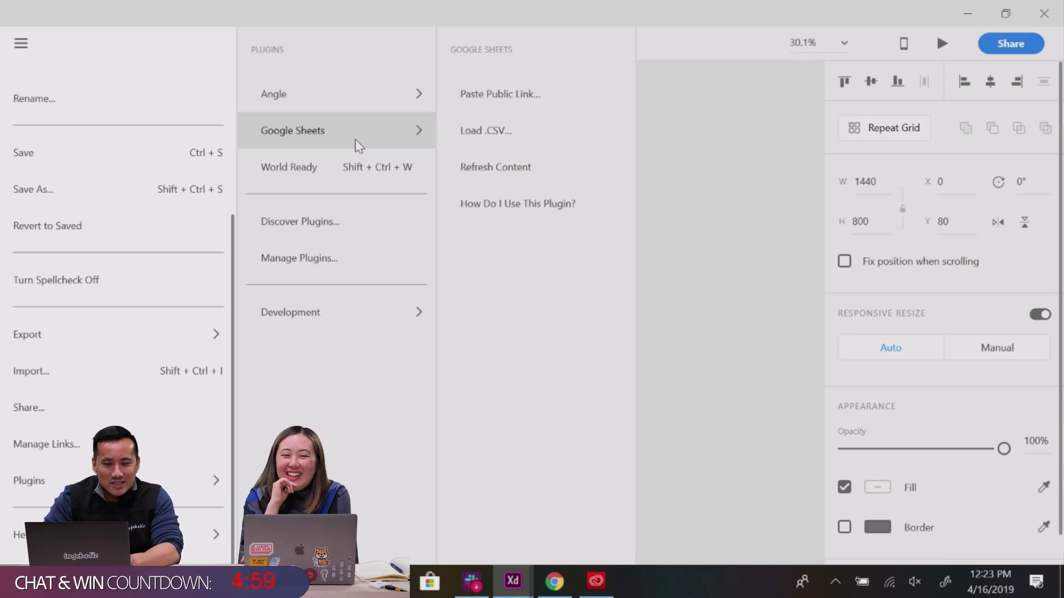
left_click(762, 230)
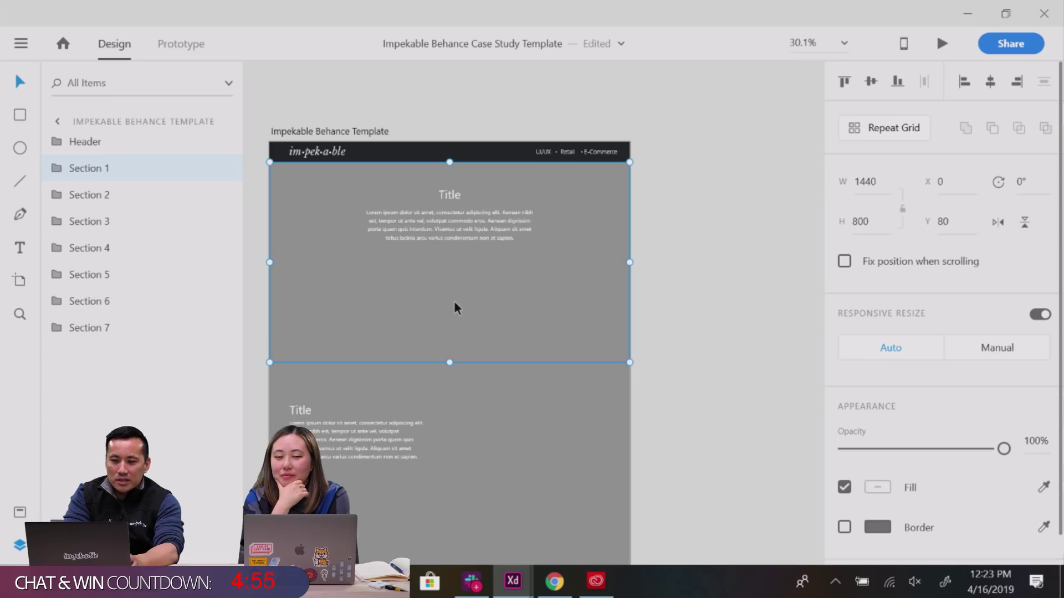
Select Sections 1 through 7 together, and reduce the selection to Section 1.
left_click(100, 329, "shift")
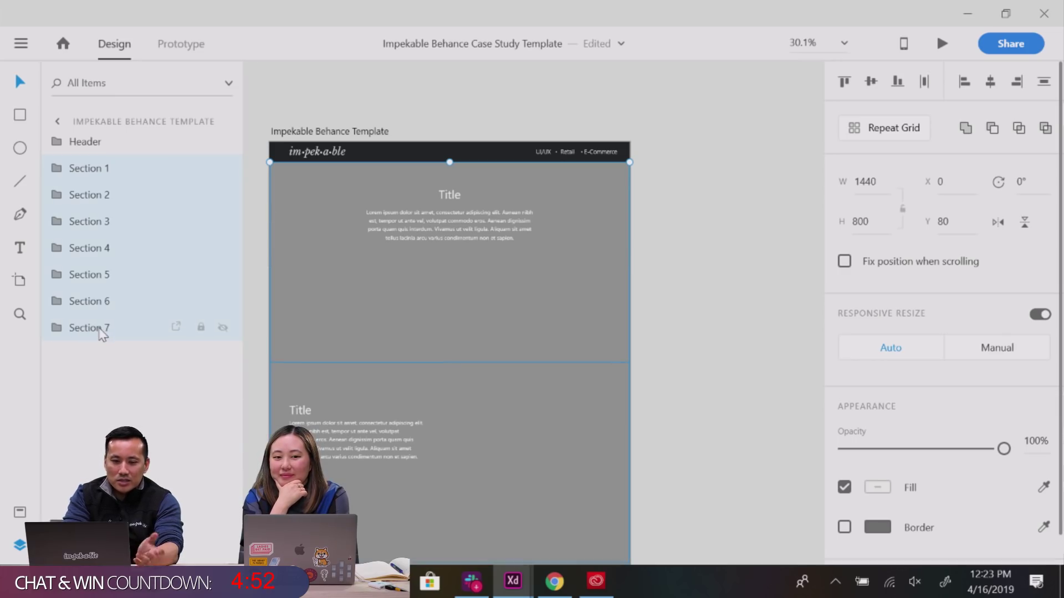
left_click(96, 197)
left_click(95, 218)
left_click(95, 172)
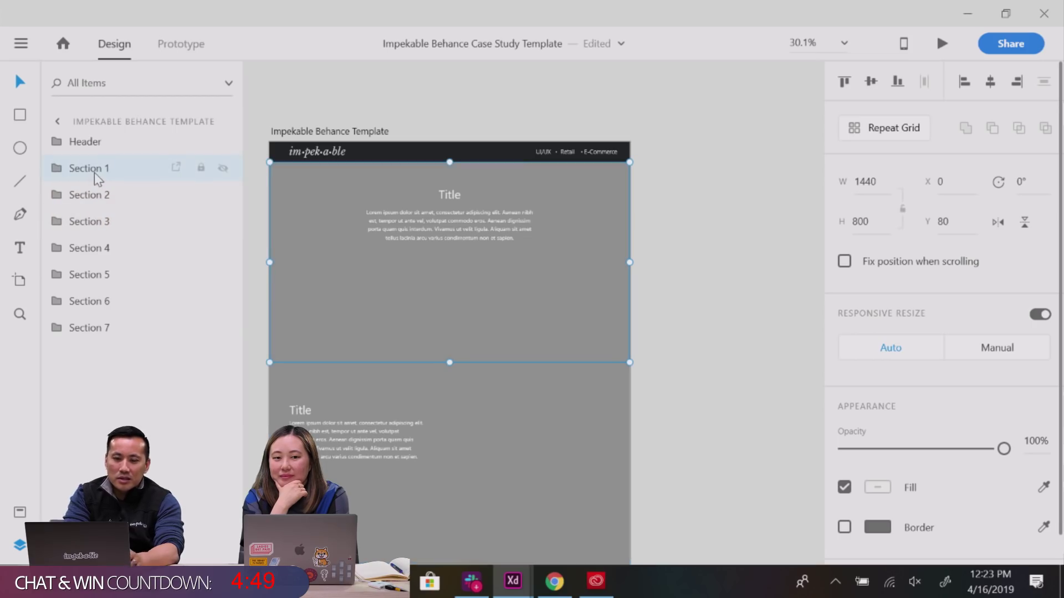
Open the Google Sheets plugin's Paste Public Link dialog for Section 1 and clear the existing URL.
left_click(20, 46)
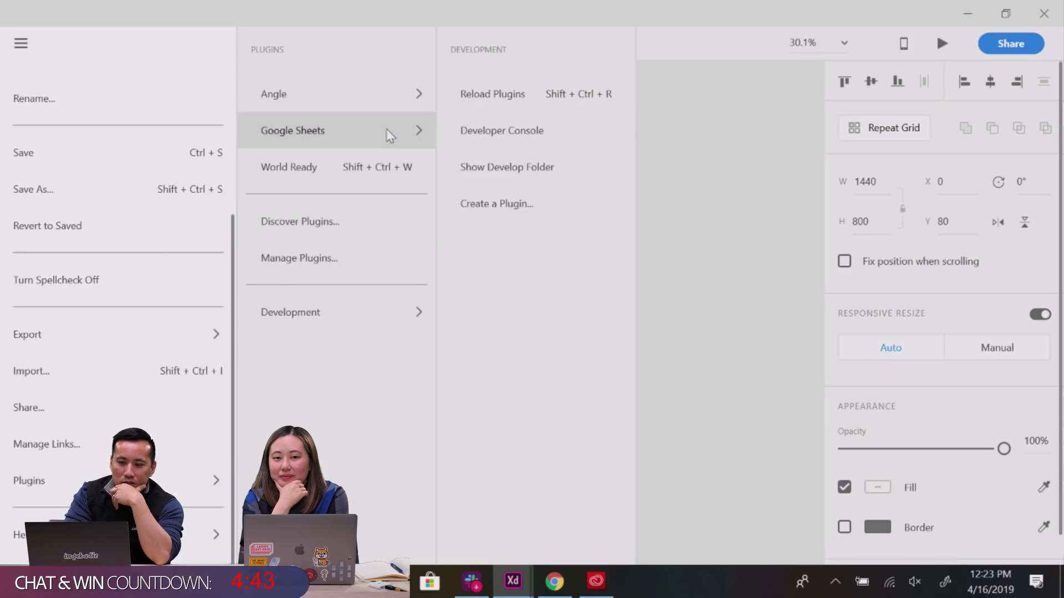
mouse_move(387, 129)
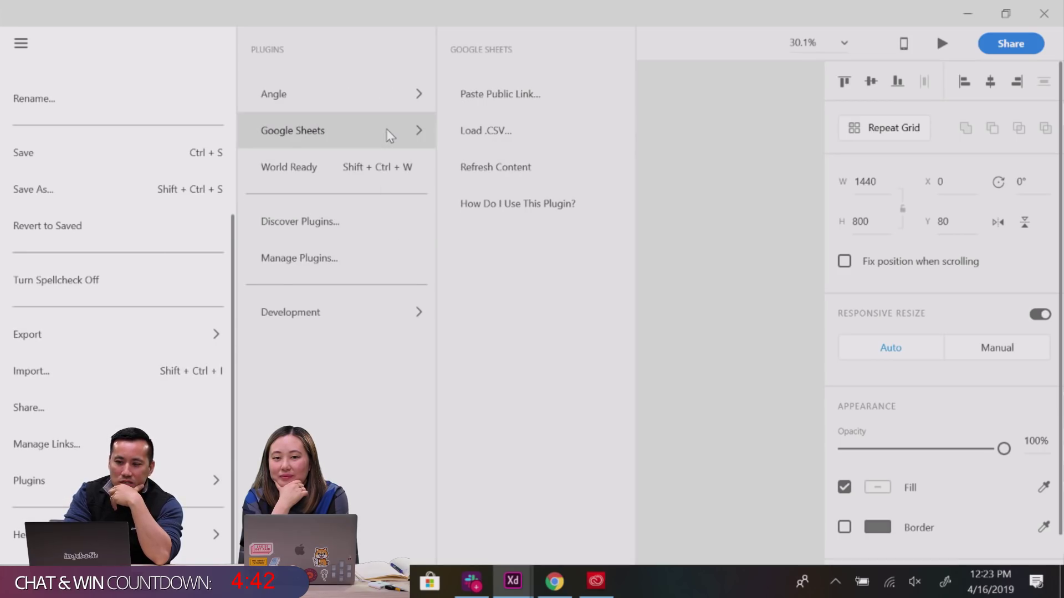
left_click(515, 95)
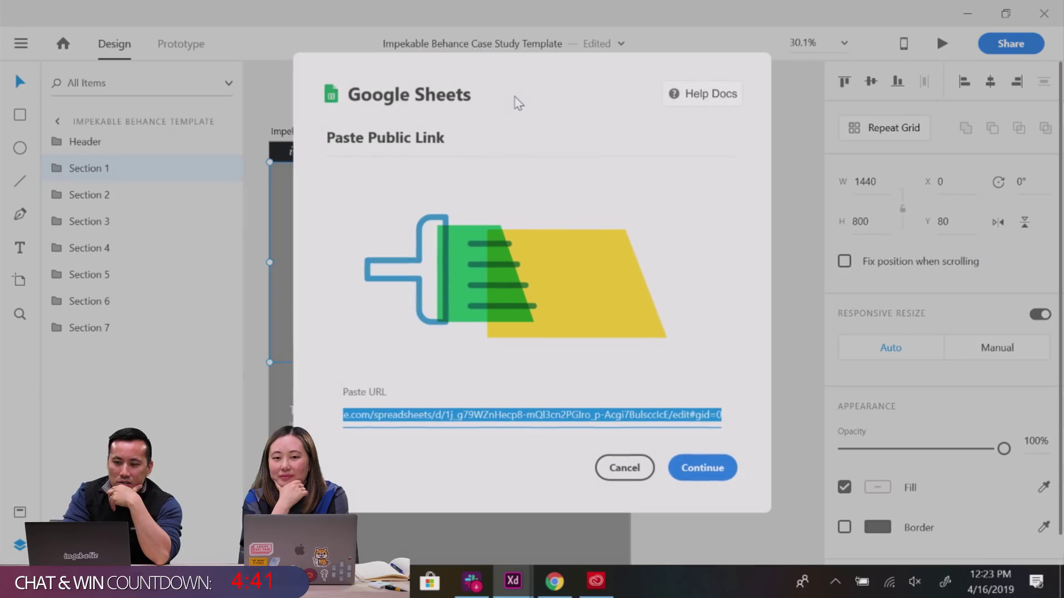
left_click(384, 416)
key("ctrl+a")
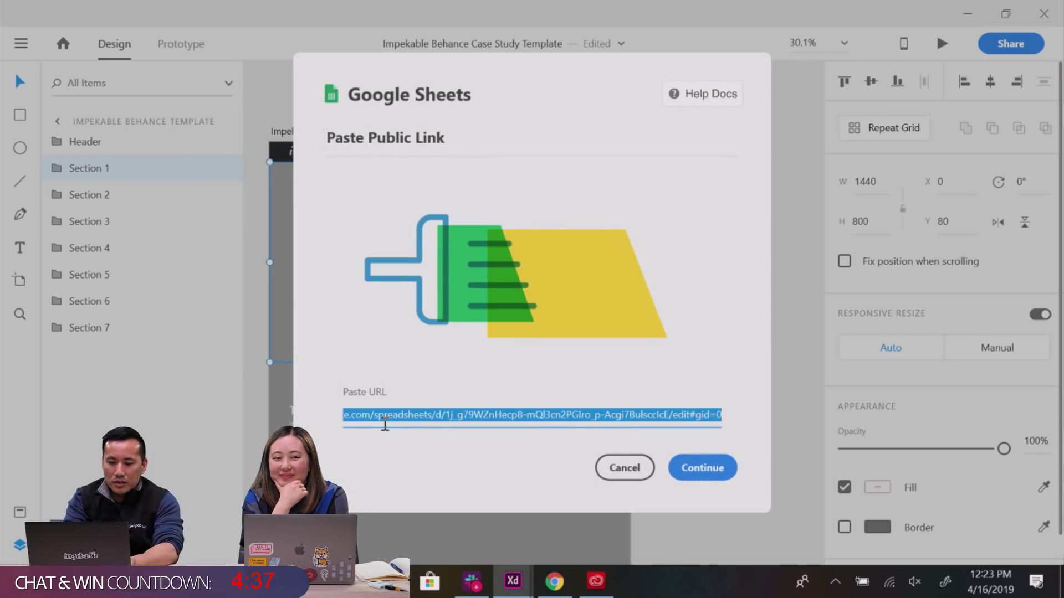
key("BackSpace")
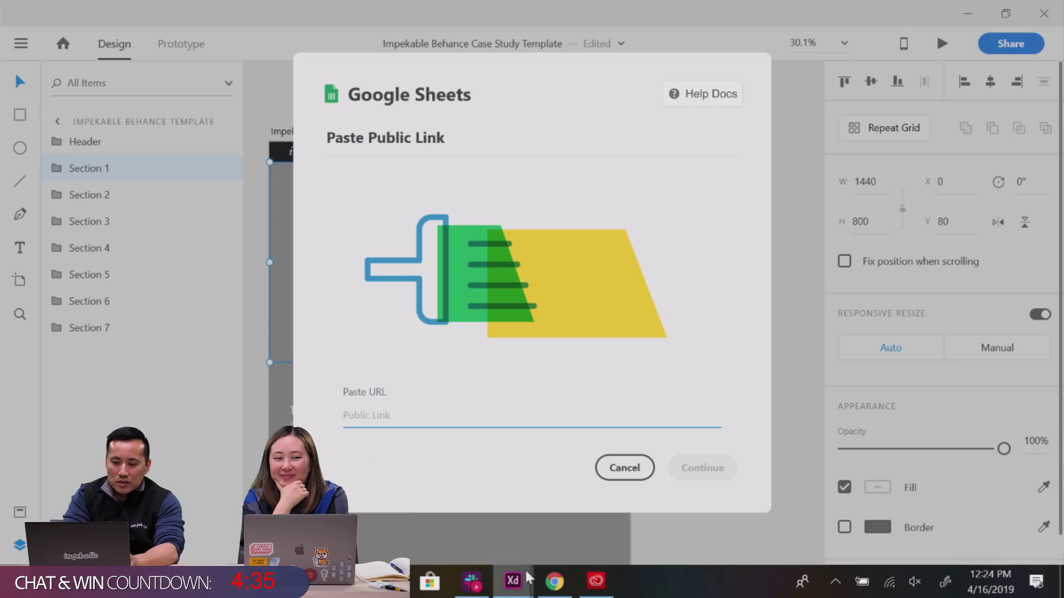
Copy the CDS Behance Case Study Content Sheet's URL from Chrome, paste it as the public link in Adobe XD's Google Sheets plugin, and continue.
left_click(553, 588)
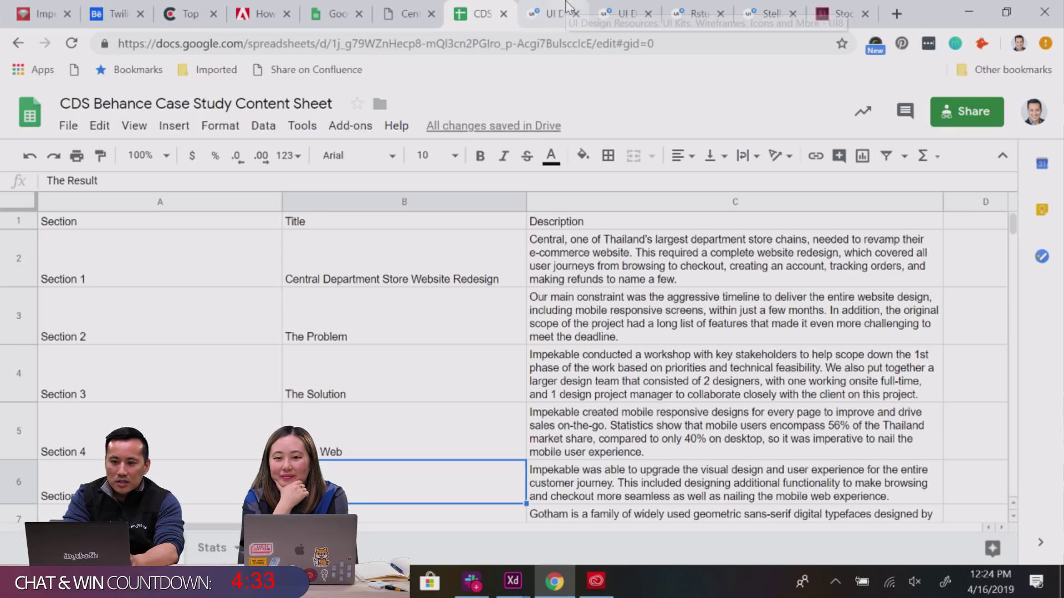
left_click(518, 44)
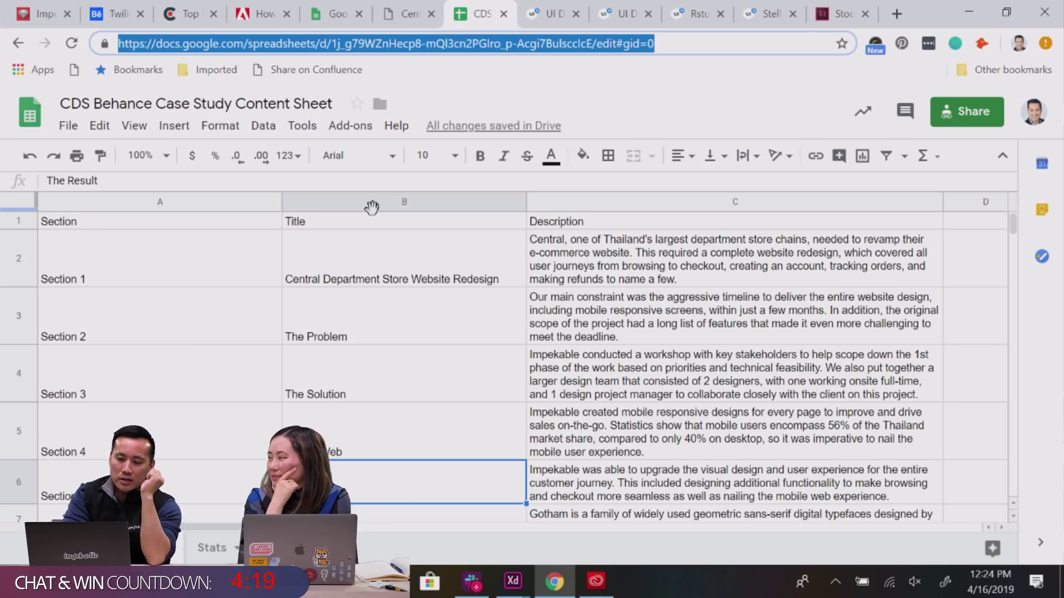
mouse_move(563, 594)
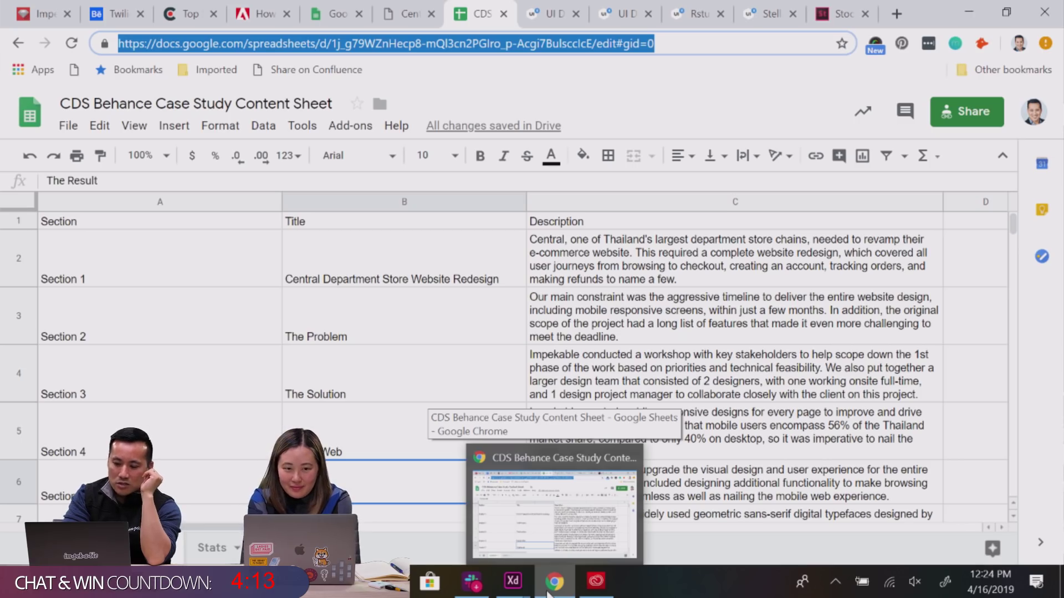
left_click(514, 583)
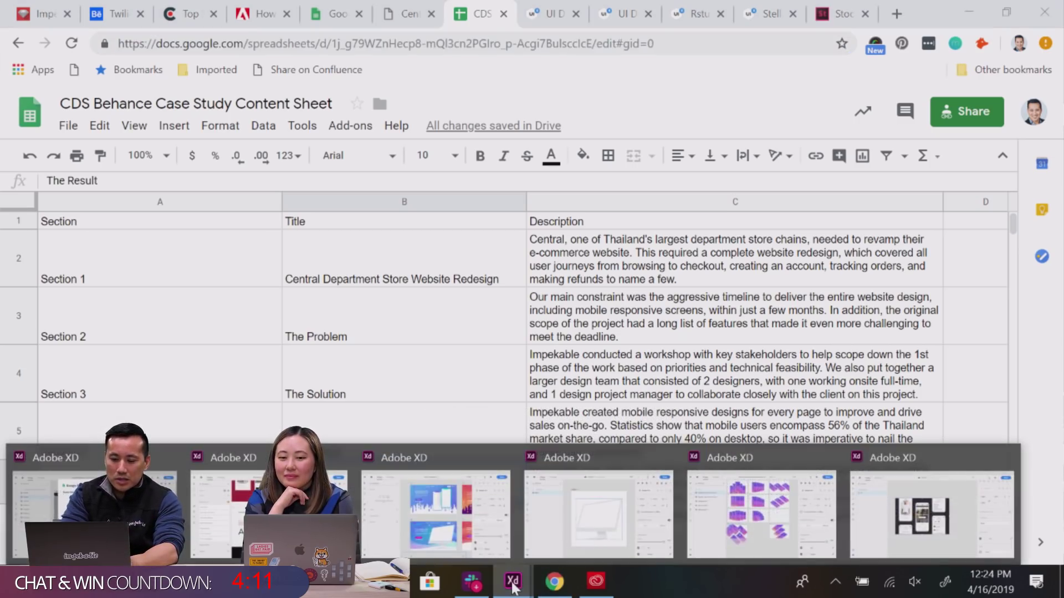
left_click(398, 460)
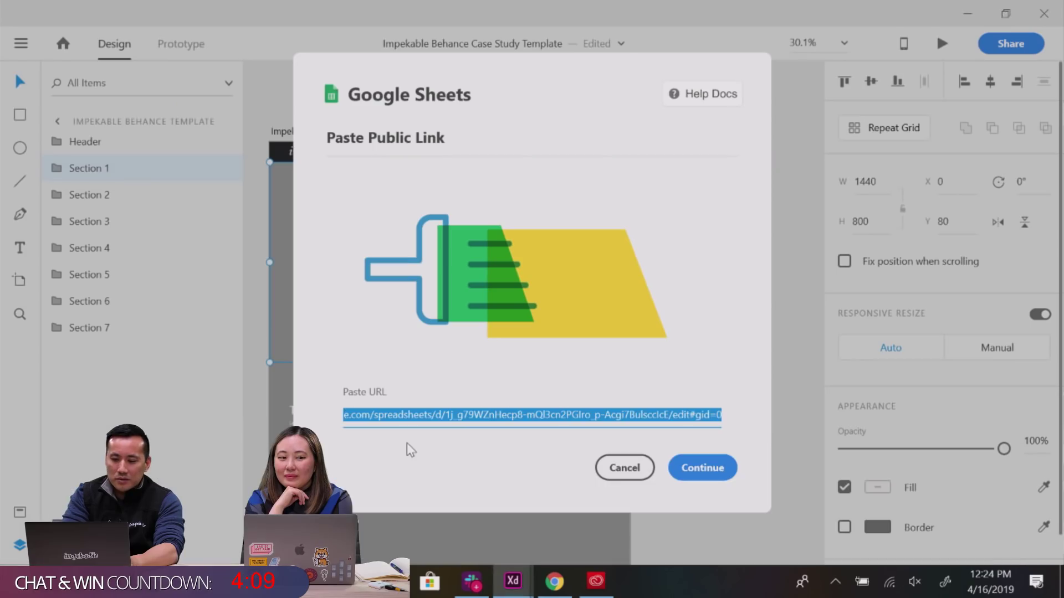
key("Right")
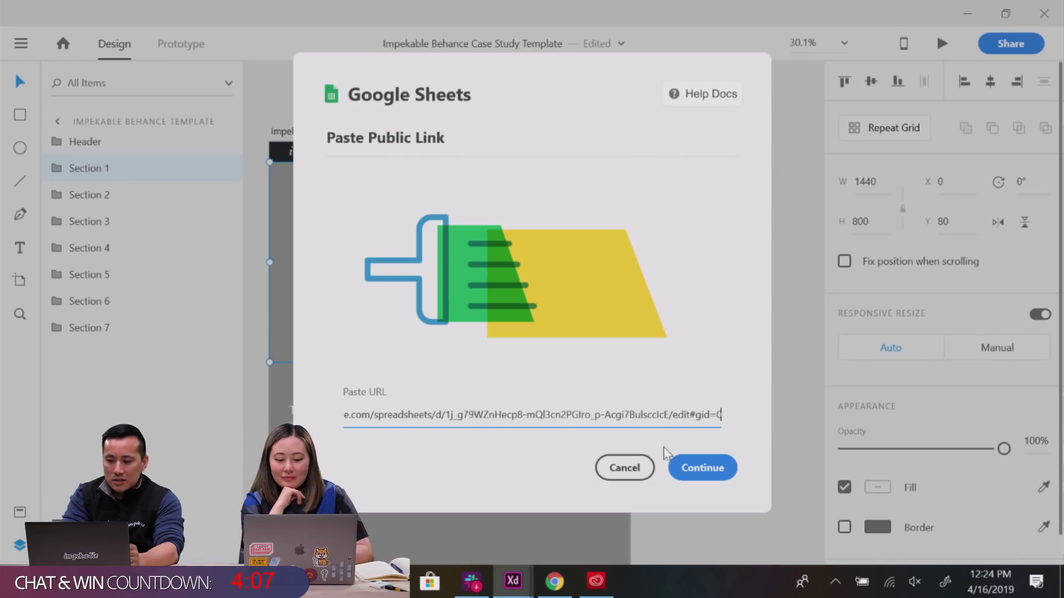
left_click(684, 465)
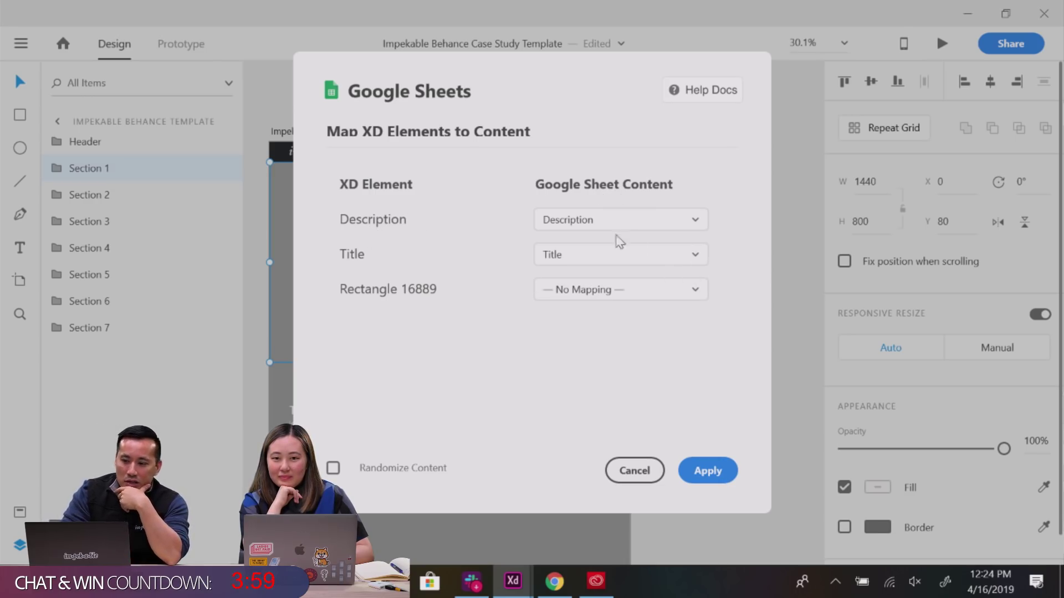
Fill Section 1 from the sheet with Description mapped to Description, Title mapped to Title, and Rectangle 16889 unmapped.
left_click(611, 223)
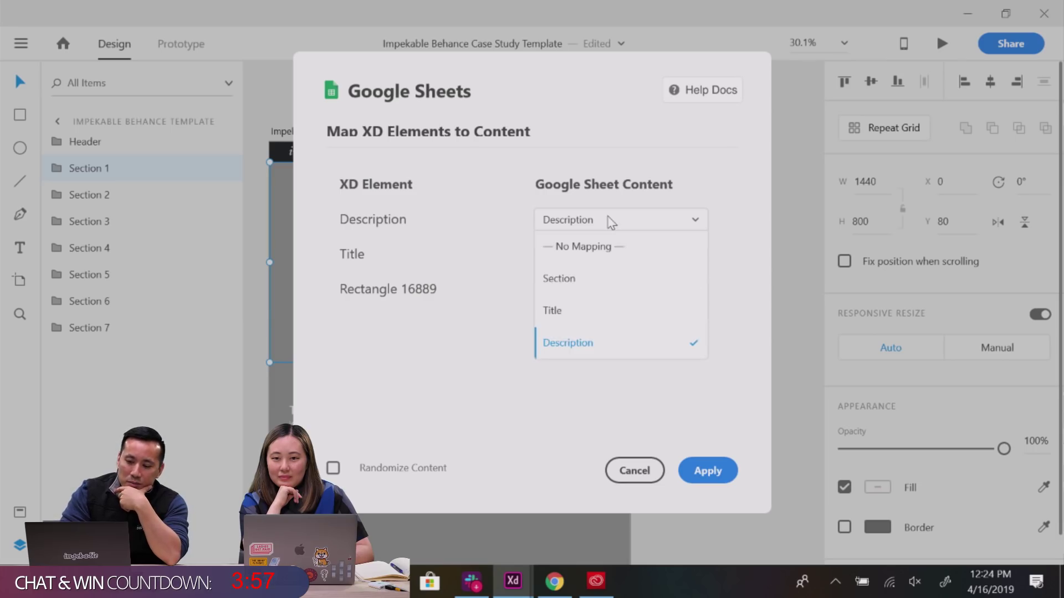
left_click(521, 218)
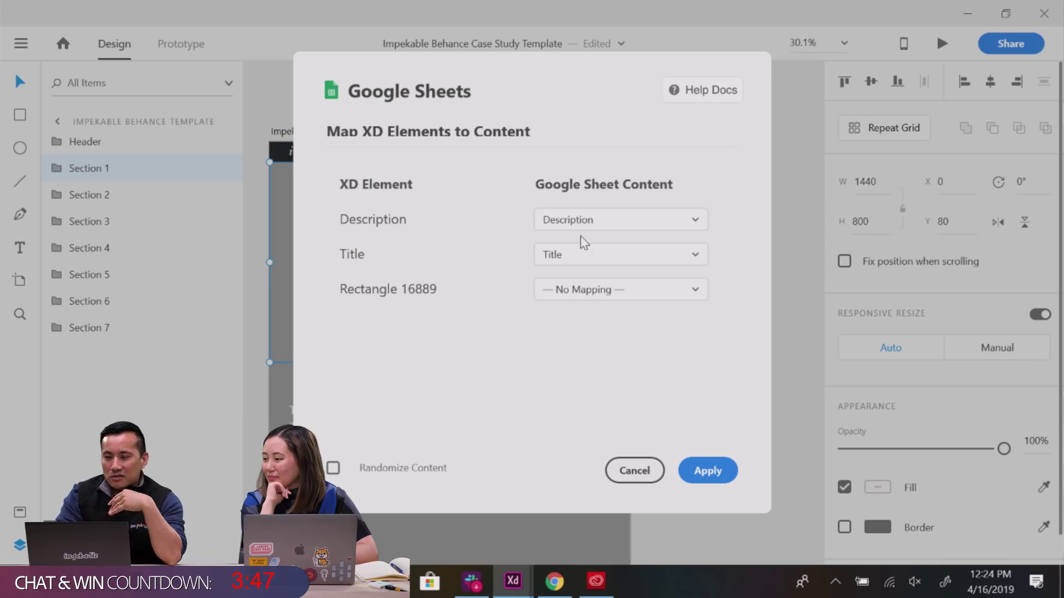
left_click(548, 227)
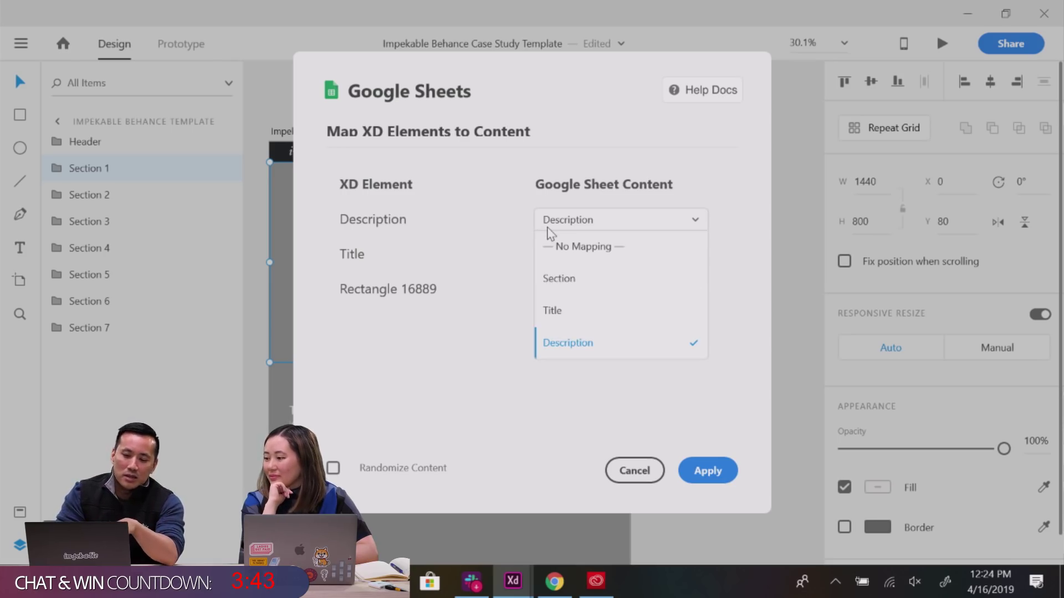
left_click(431, 235)
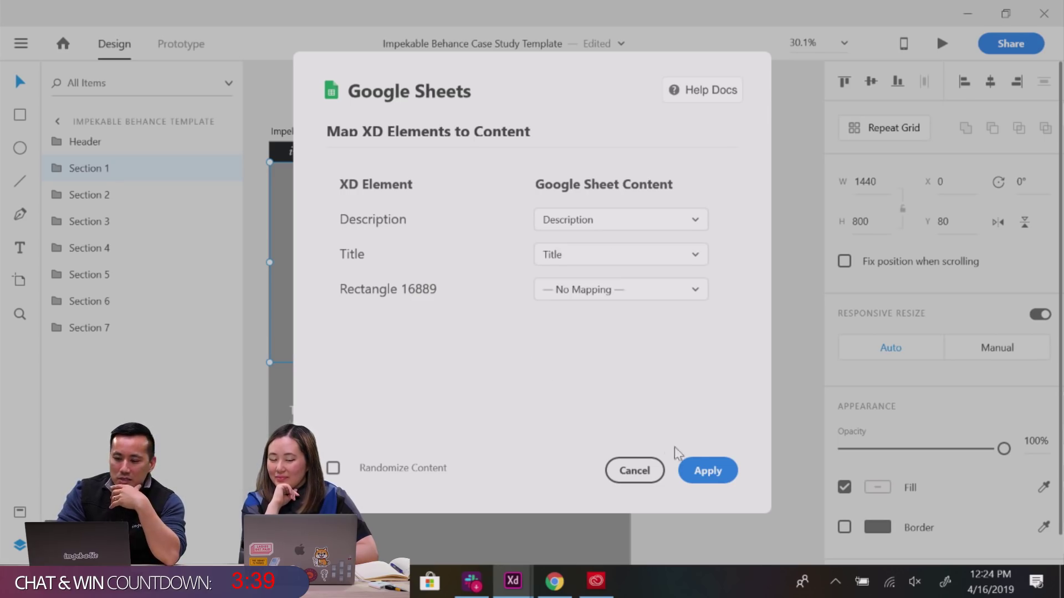
left_click(705, 471)
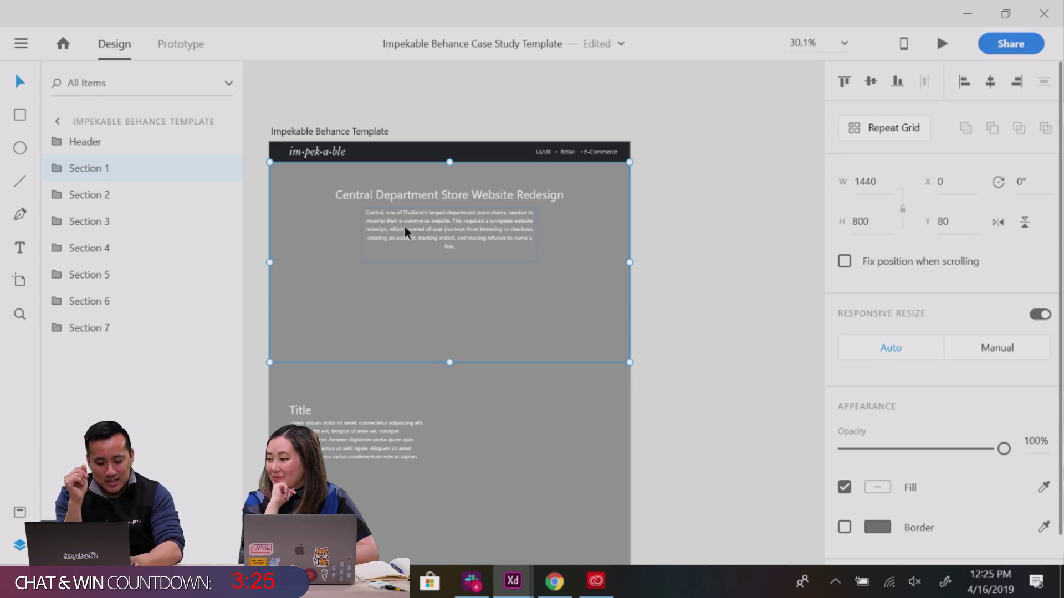
Undo the Section 1 fill, and refresh the Google Sheets content for Sections 1 through 7 together.
key("ctrl+z")
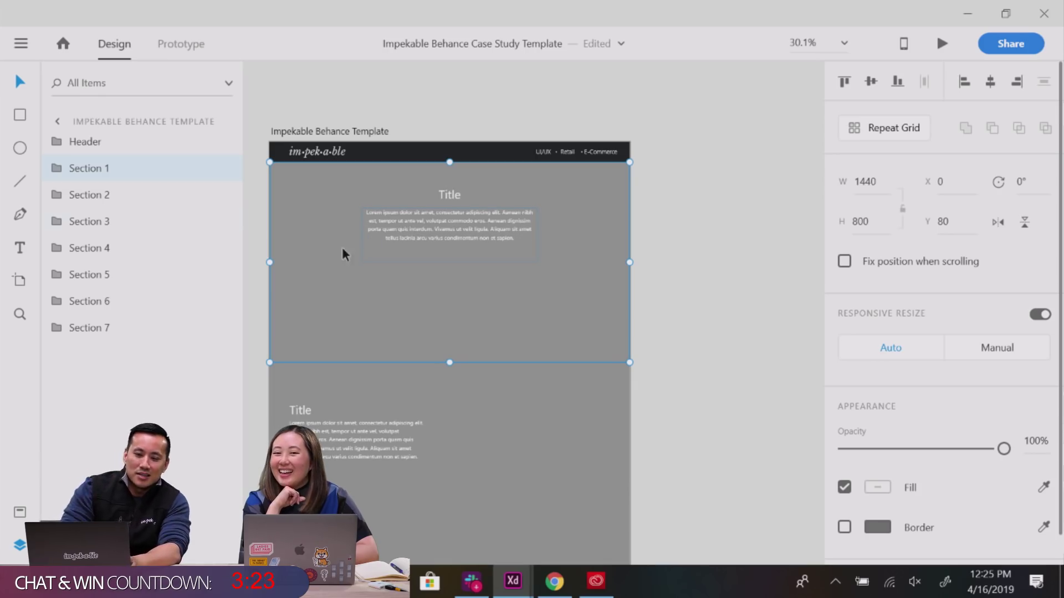
left_click(83, 335, "shift")
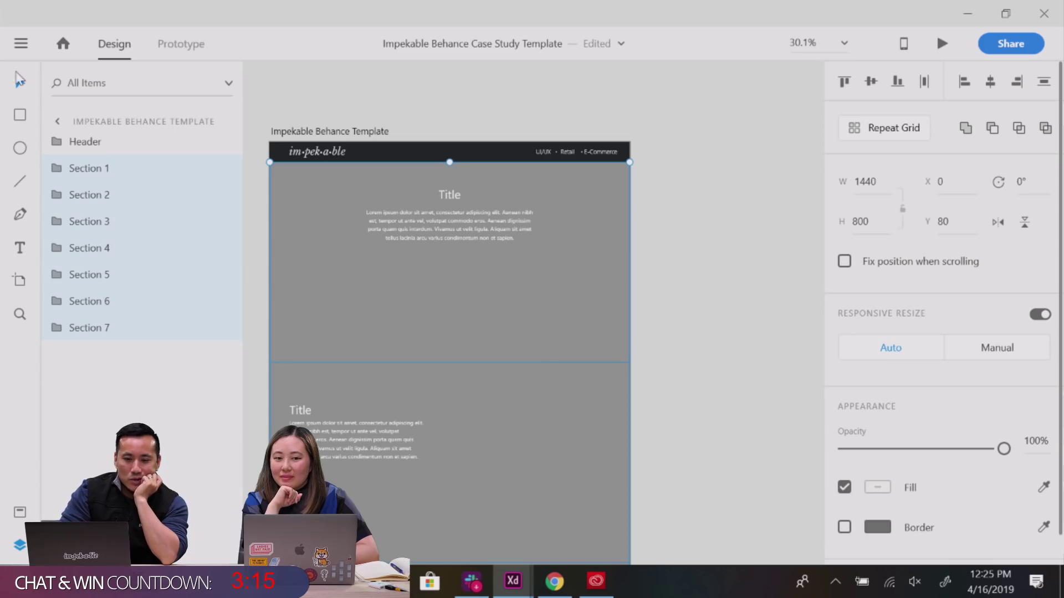
left_click(21, 46)
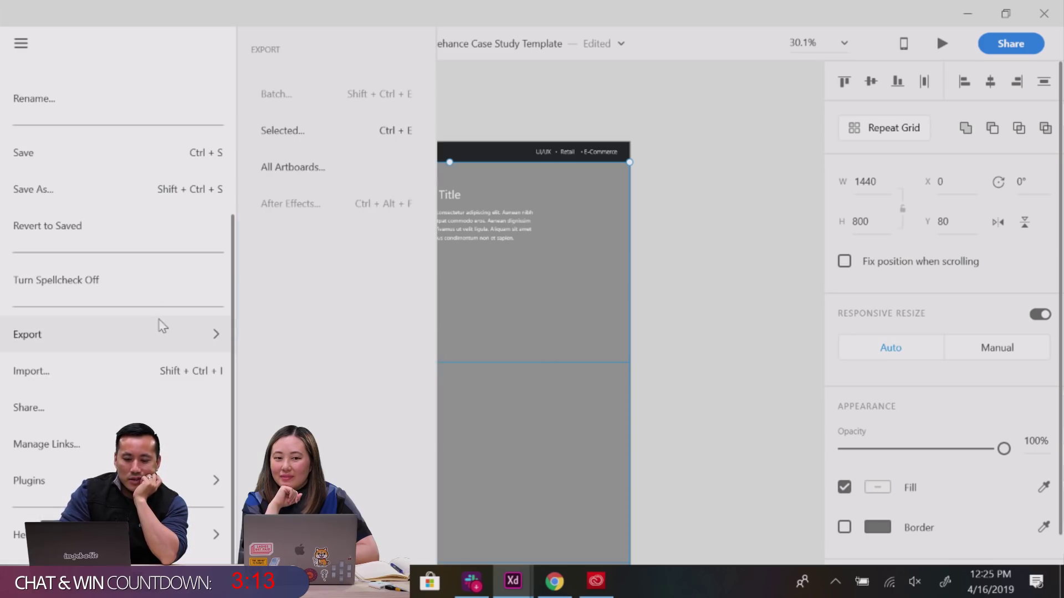
mouse_move(138, 480)
mouse_move(373, 135)
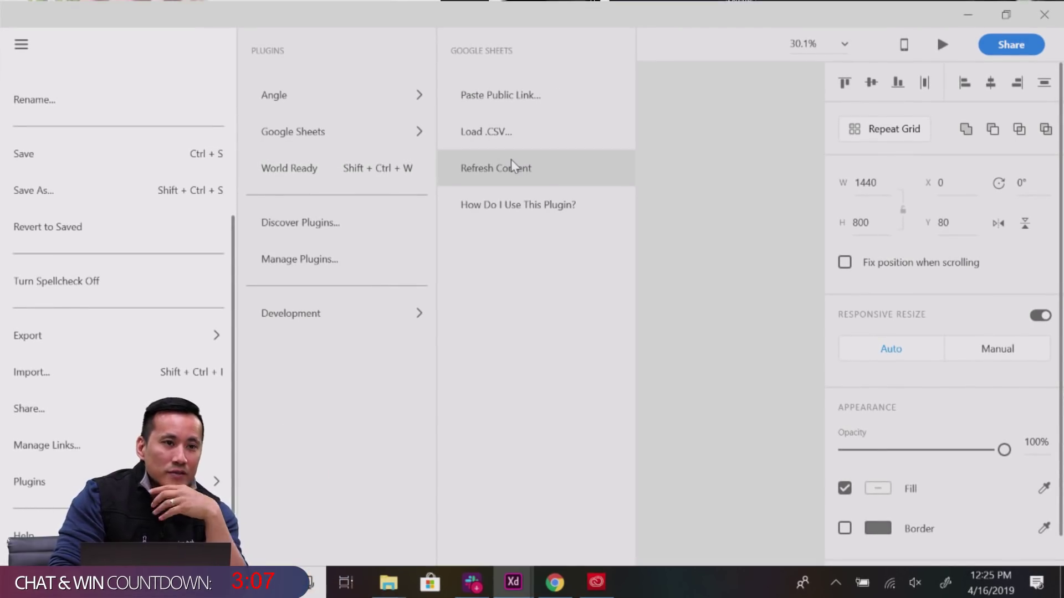
left_click(511, 159)
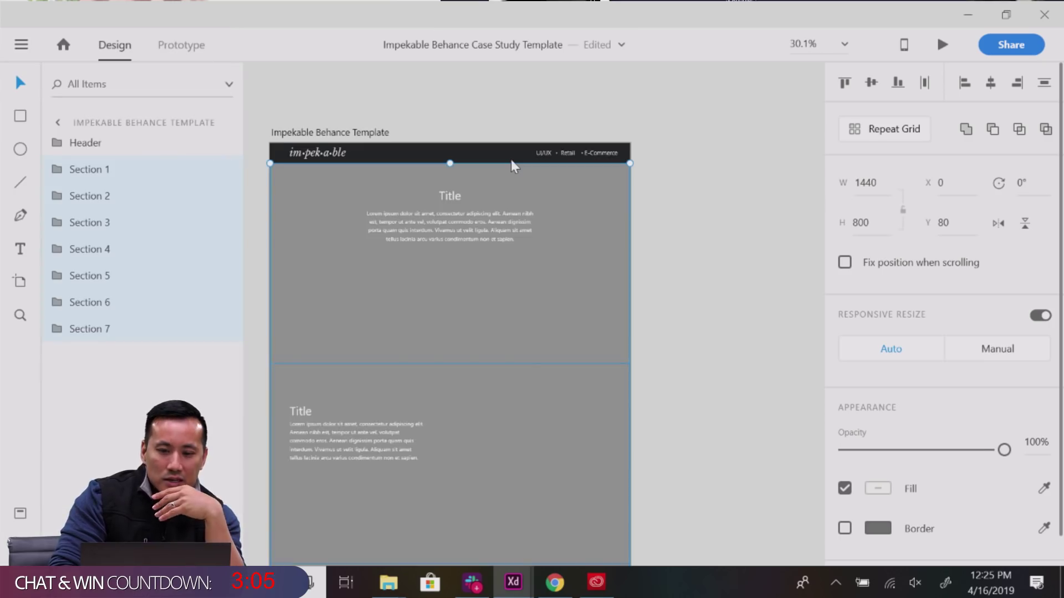
scroll(451, 280, "down", 10)
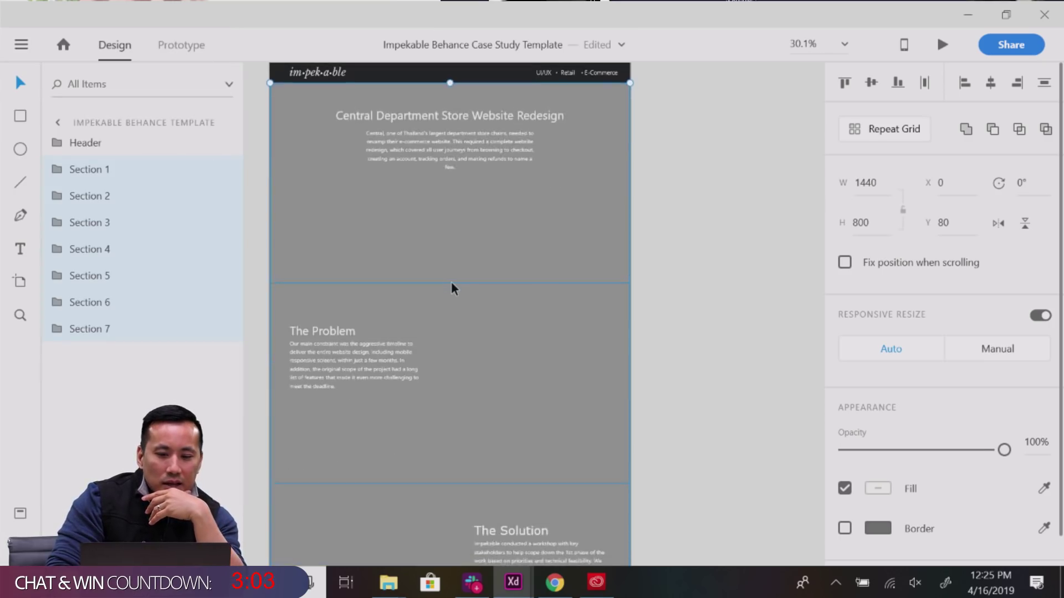
scroll(451, 282, "down", 10)
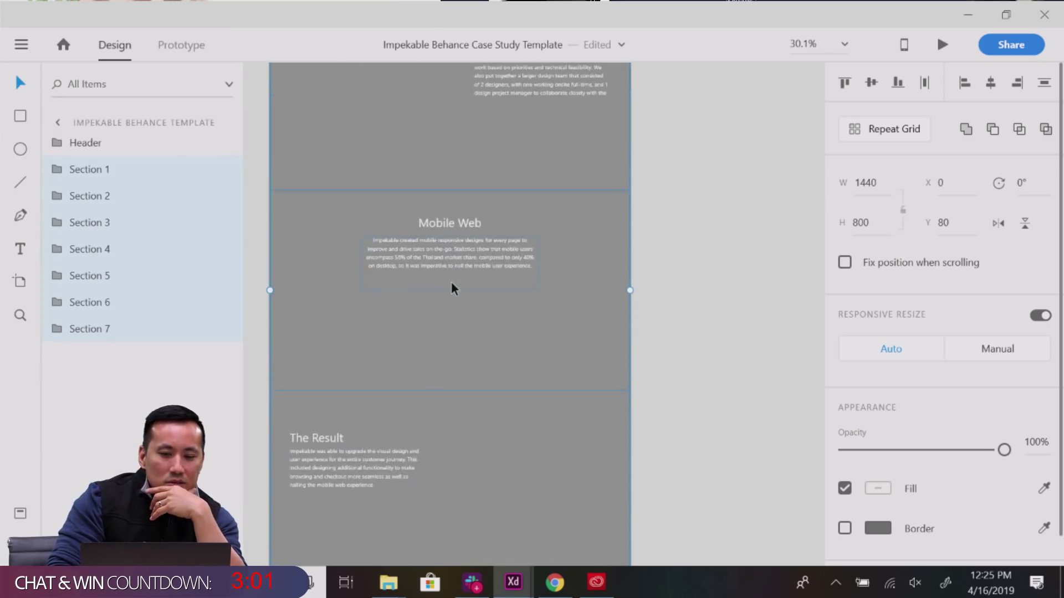
scroll(451, 282, "down", 8)
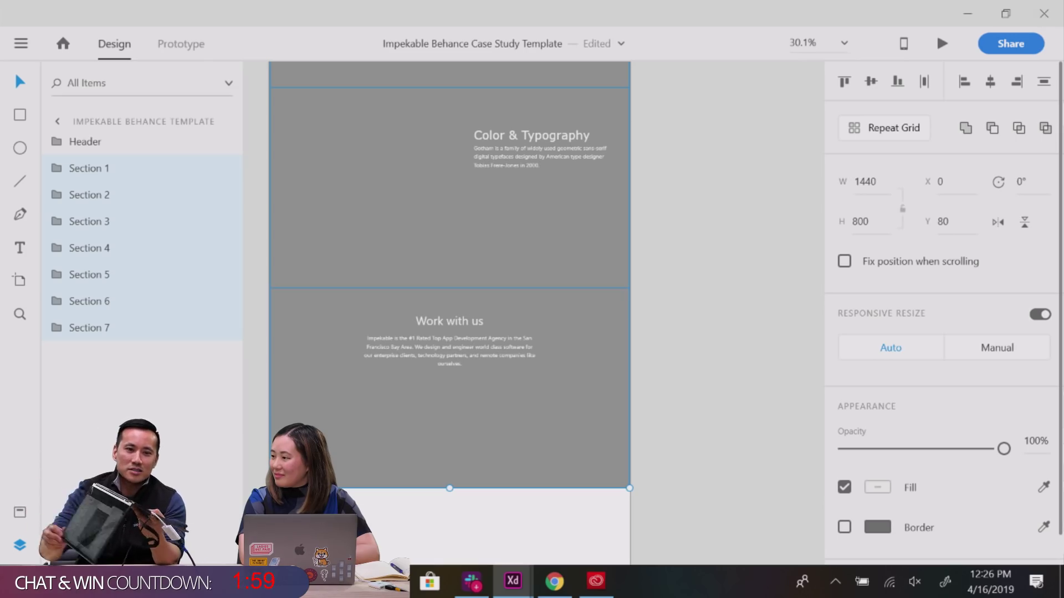
key("ctrl+w")
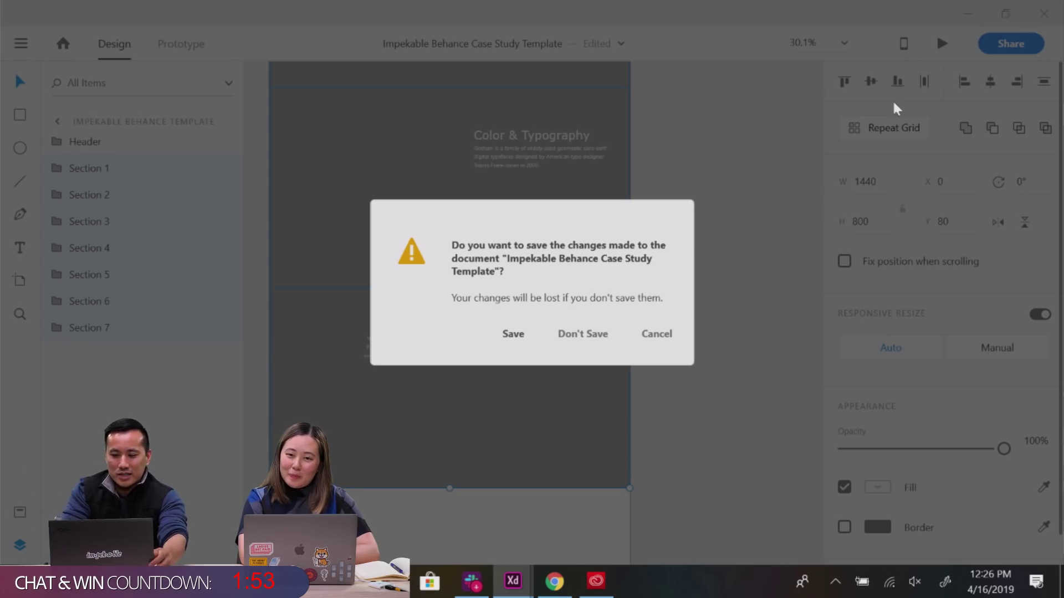
left_click(645, 344)
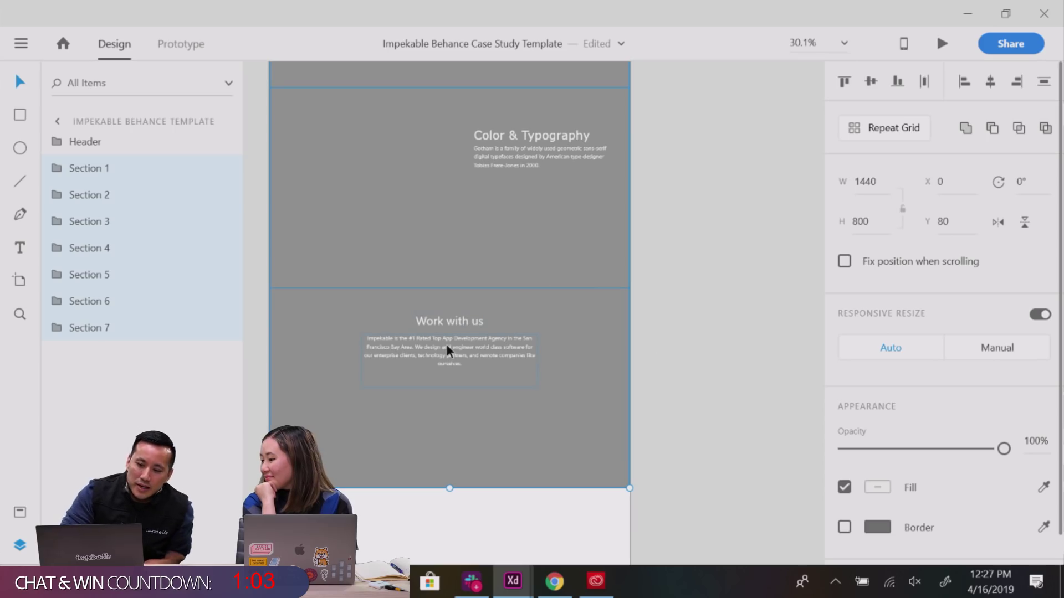
Switch to the content sheet in Chrome and delete the words "our" and "technology" from the Section 7 description.
left_click(554, 582)
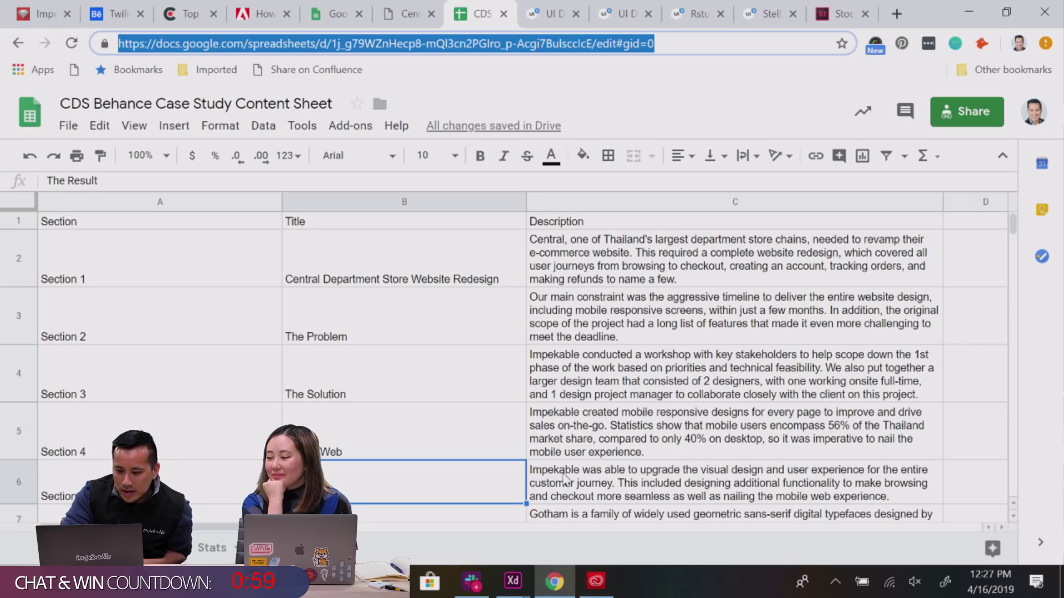
left_click(605, 434)
key("Down")
key("Down")
key("Down")
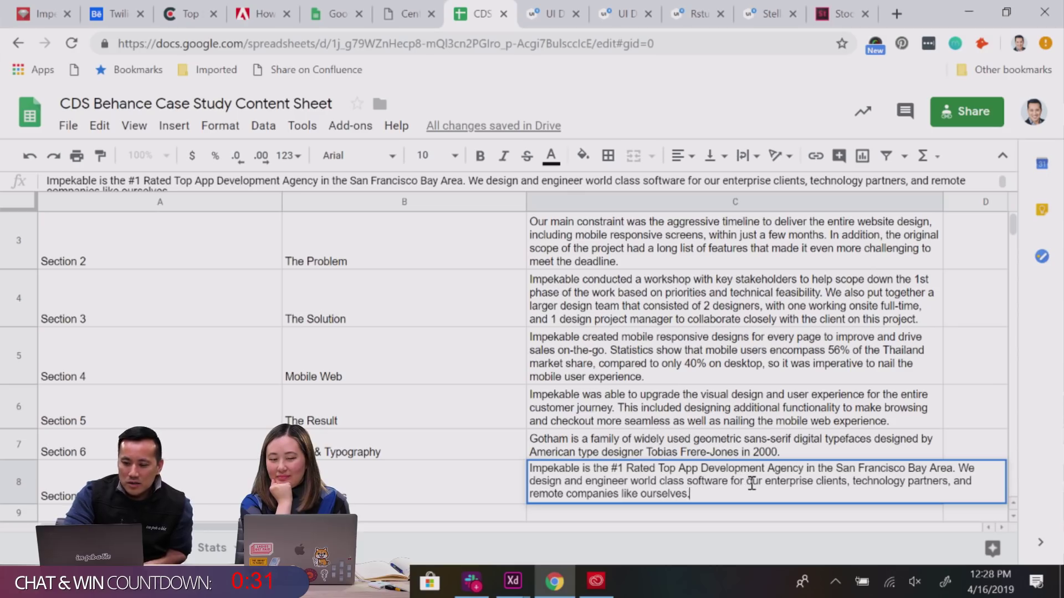
key("ctrl+a")
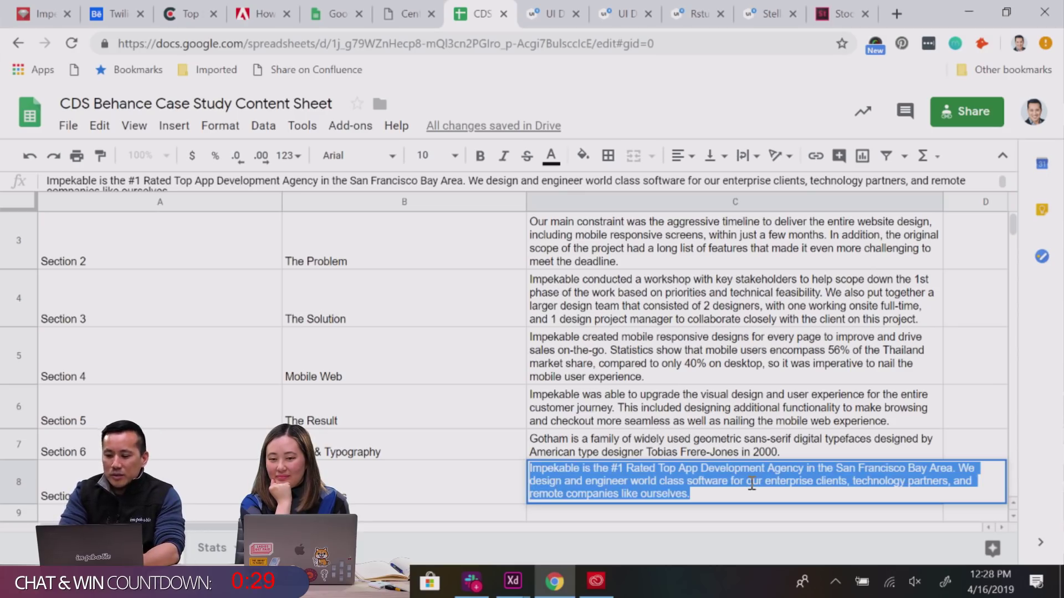
double_click(752, 484)
key("BackSpace")
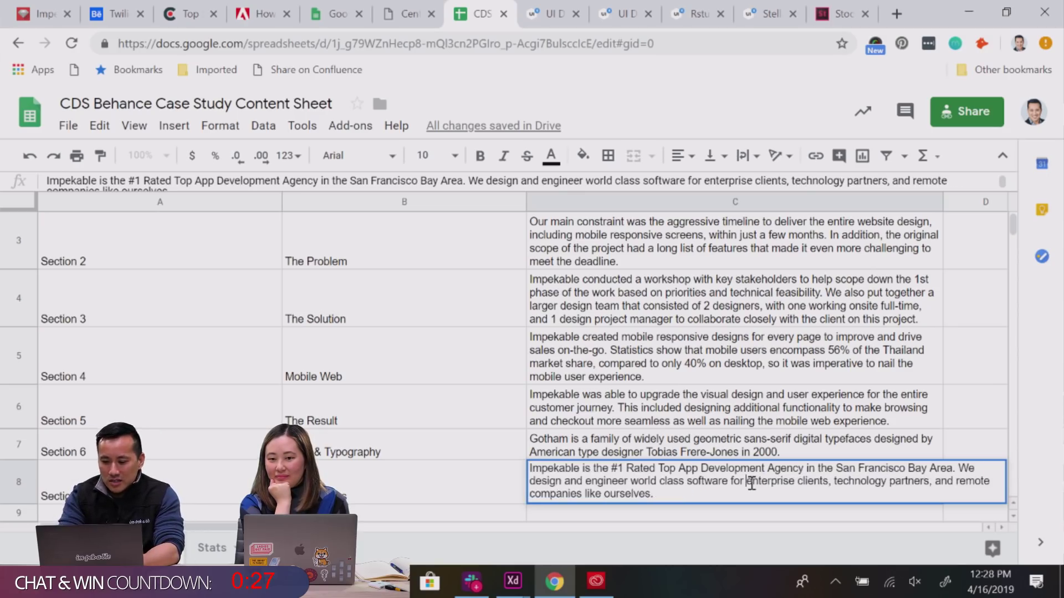
double_click(849, 483)
key("BackSpace")
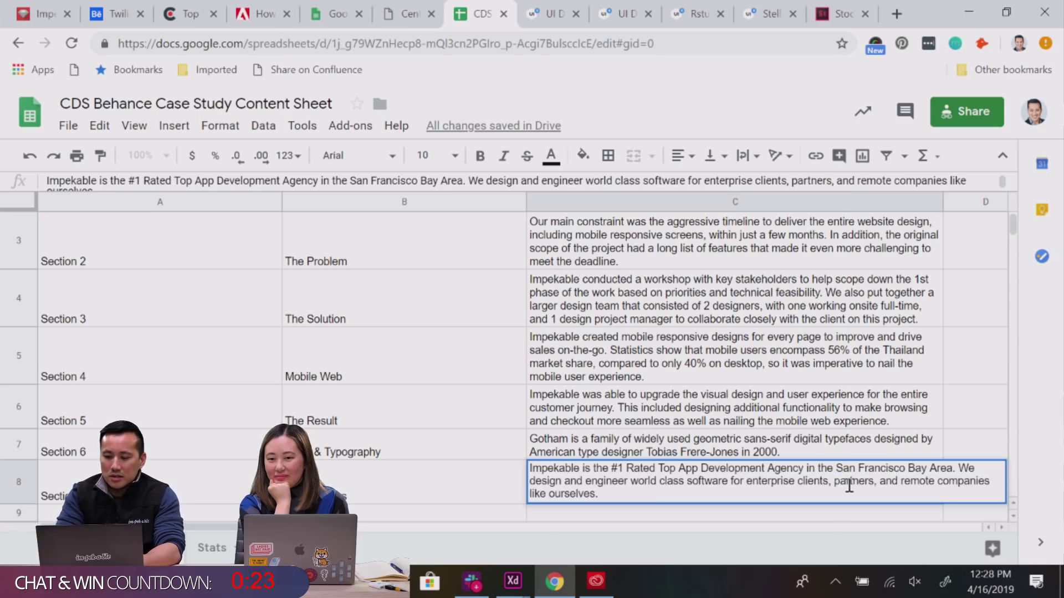
Replace "remote companies like ourselves" with "distributed team like us" in the Section 7 description.
double_click(914, 482)
type("distributed")
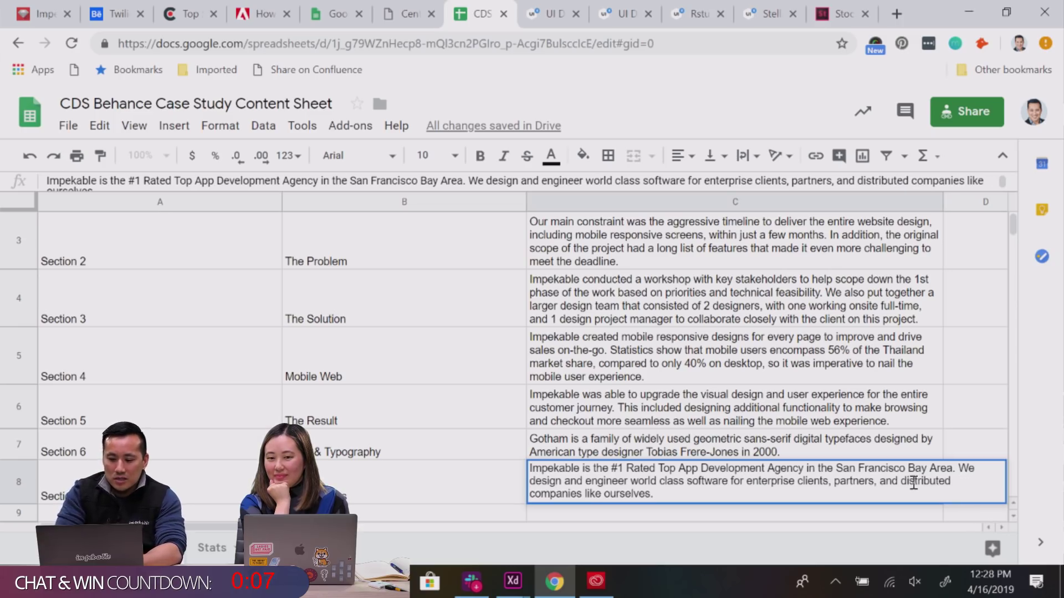
double_click(555, 494)
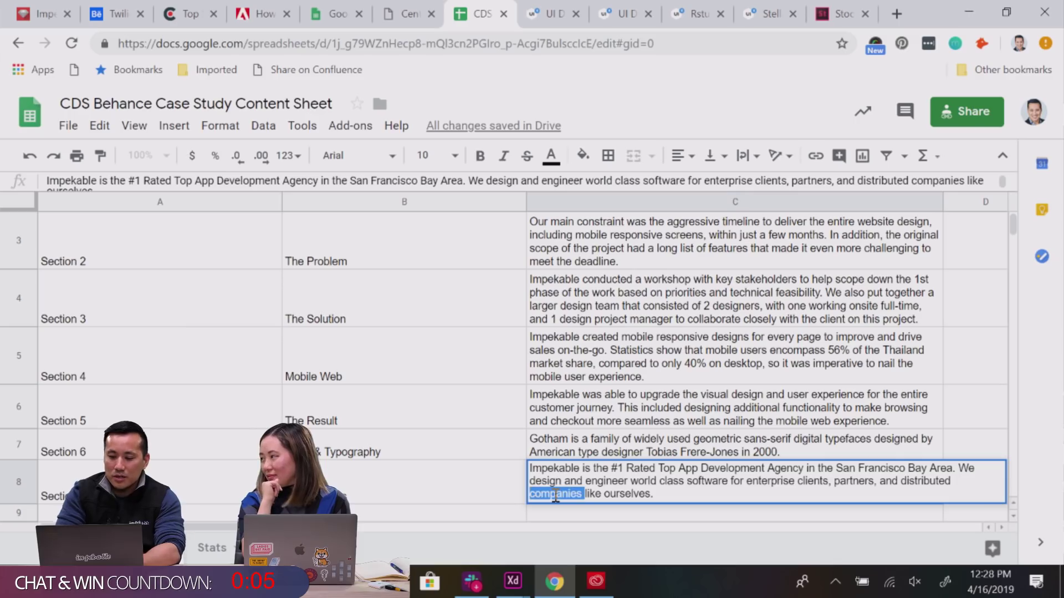
type("tea")
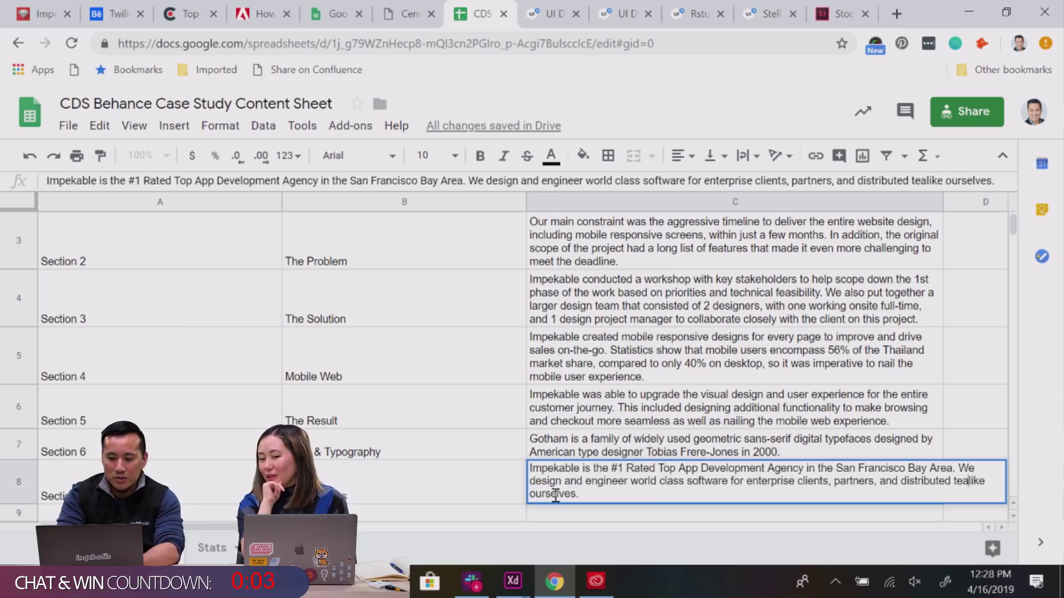
type("m")
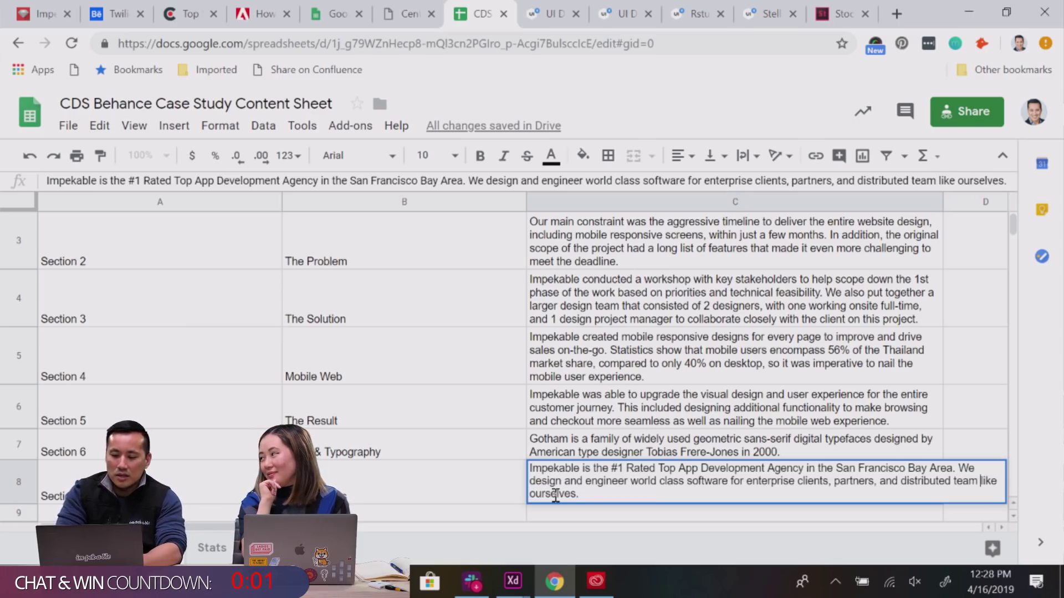
double_click(555, 495)
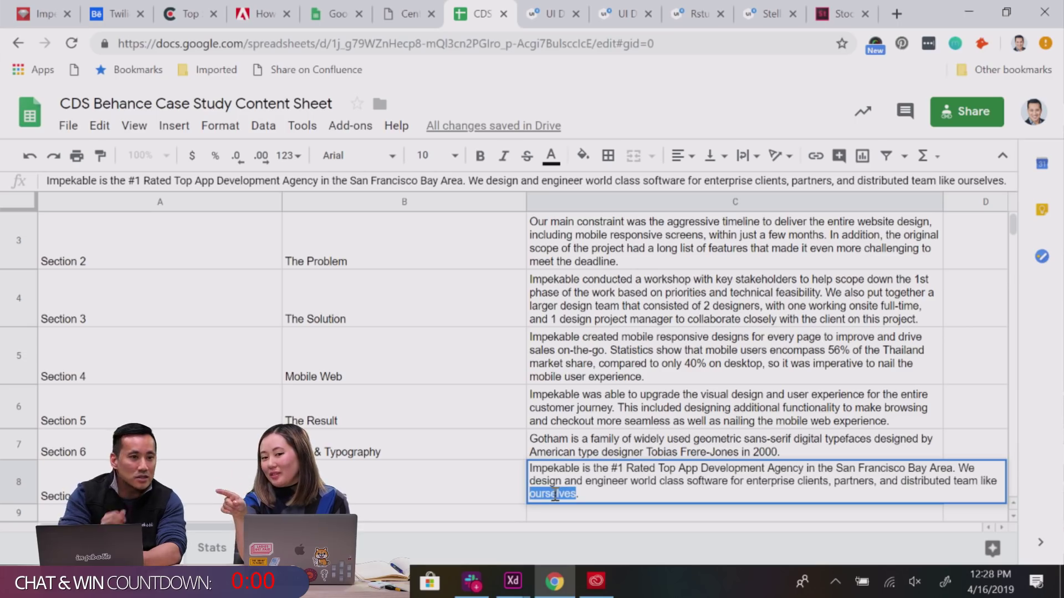
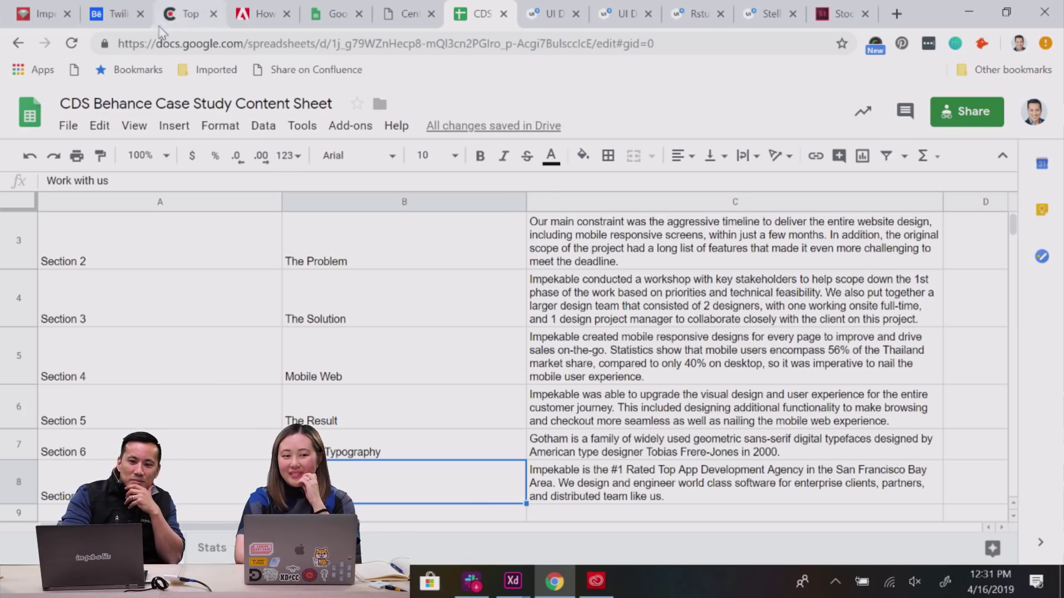
Examine the layout and content of the Twilio Status Page Redesign case study on Behance.
left_click(110, 17)
scroll(300, 336, "down", 10)
scroll(299, 336, "up", 5)
scroll(299, 337, "up", 5)
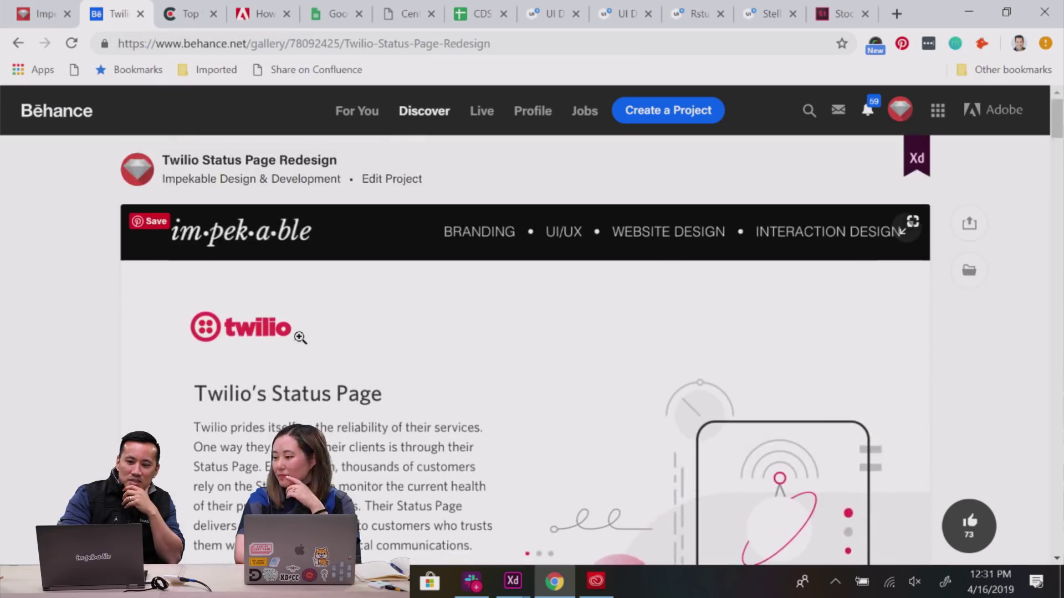
scroll(271, 394, "down", 4)
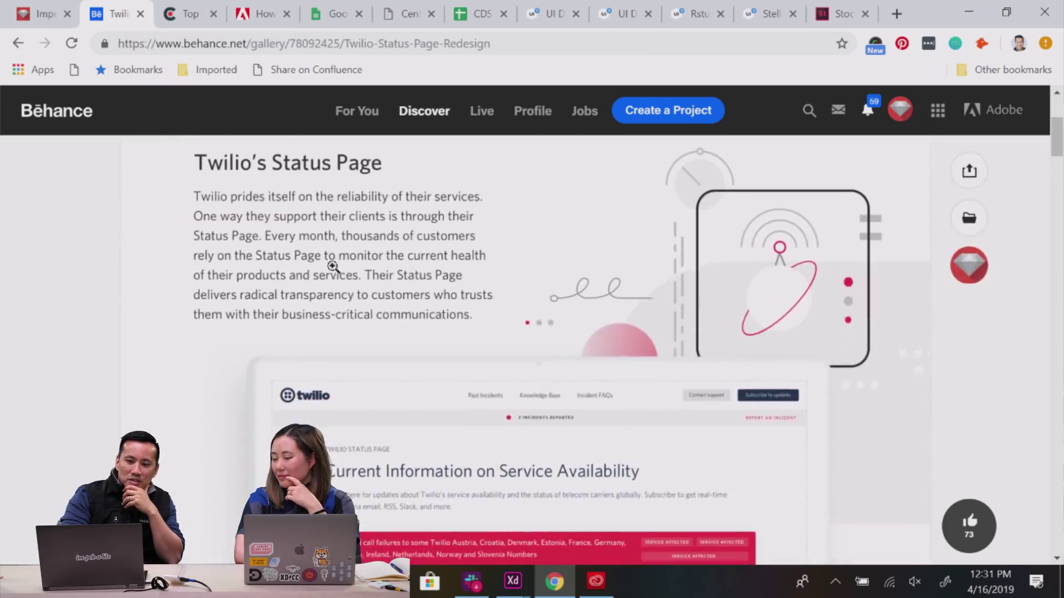
Review the rest of the Twilio case study, from the problem section through the typography and client quote to the closing contact block.
scroll(309, 273, "down", 12)
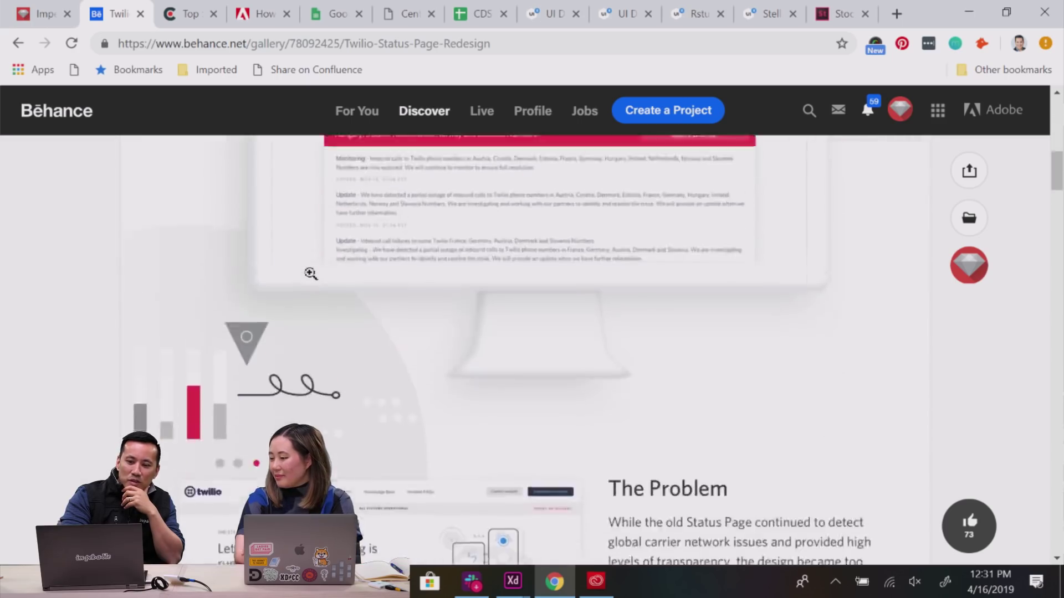
scroll(310, 273, "up", 8)
scroll(310, 273, "down", 10)
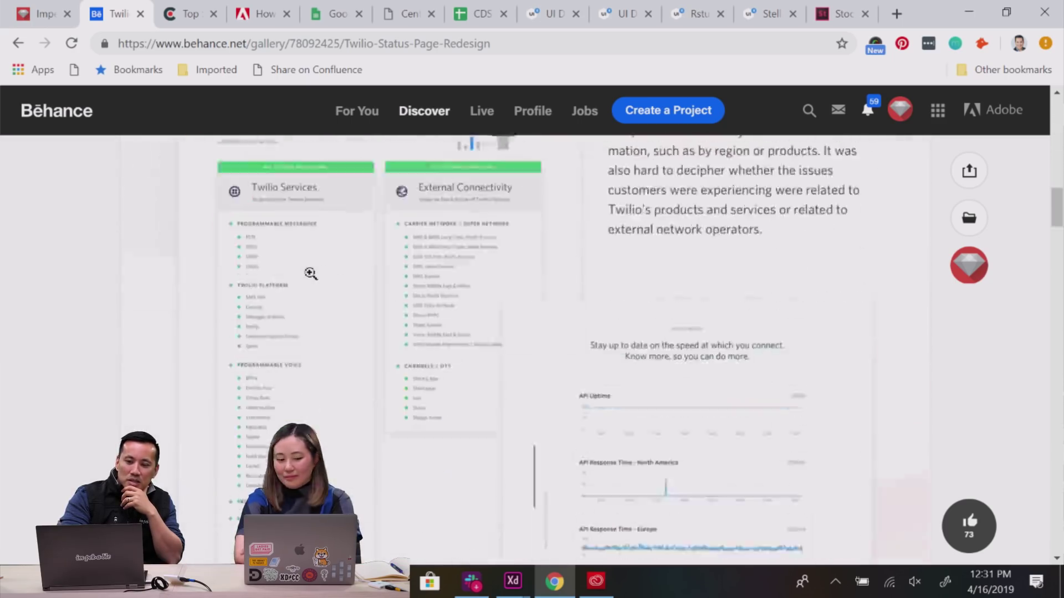
scroll(310, 273, "up", 10)
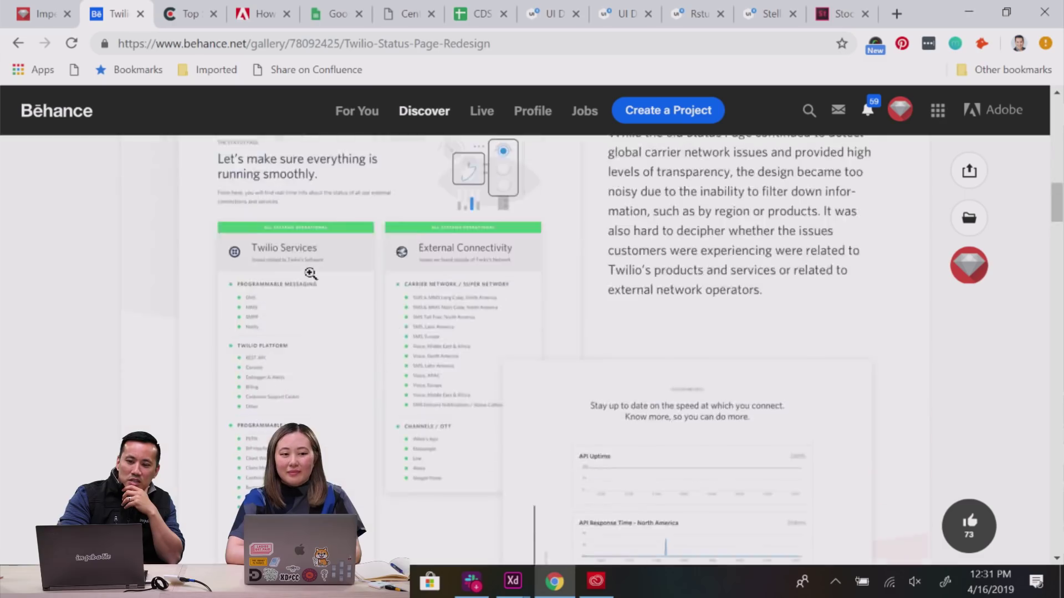
scroll(311, 273, "down", 15)
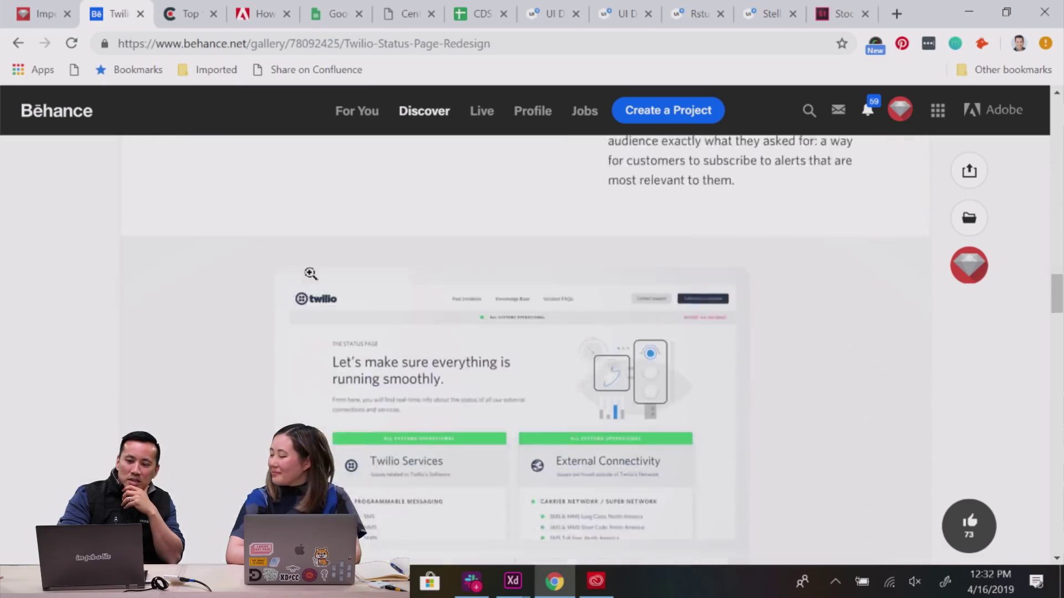
scroll(309, 272, "up", 5)
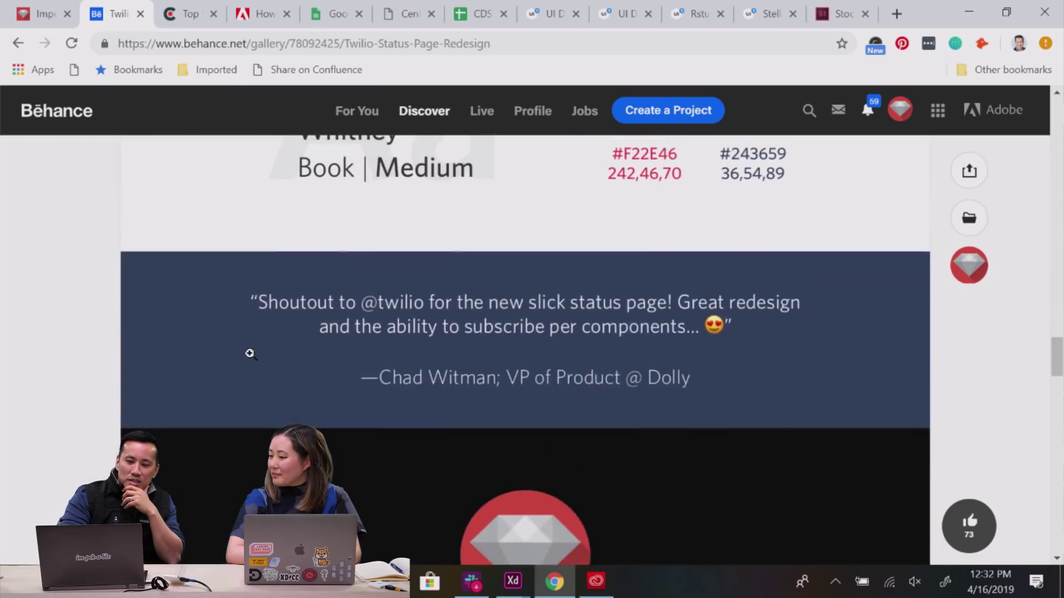
scroll(247, 351, "down", 4)
scroll(366, 395, "down", 5)
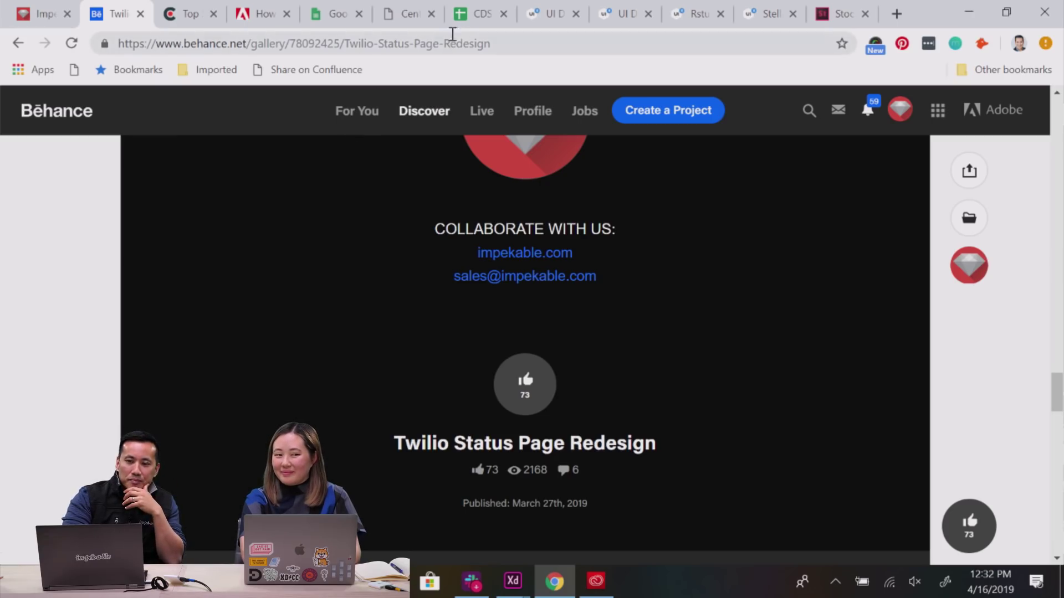
Go to the CDS Behance Case Study Content Sheet and review the titles and descriptions for Sections 1 through 7.
right_click(483, 14)
left_click(483, 15)
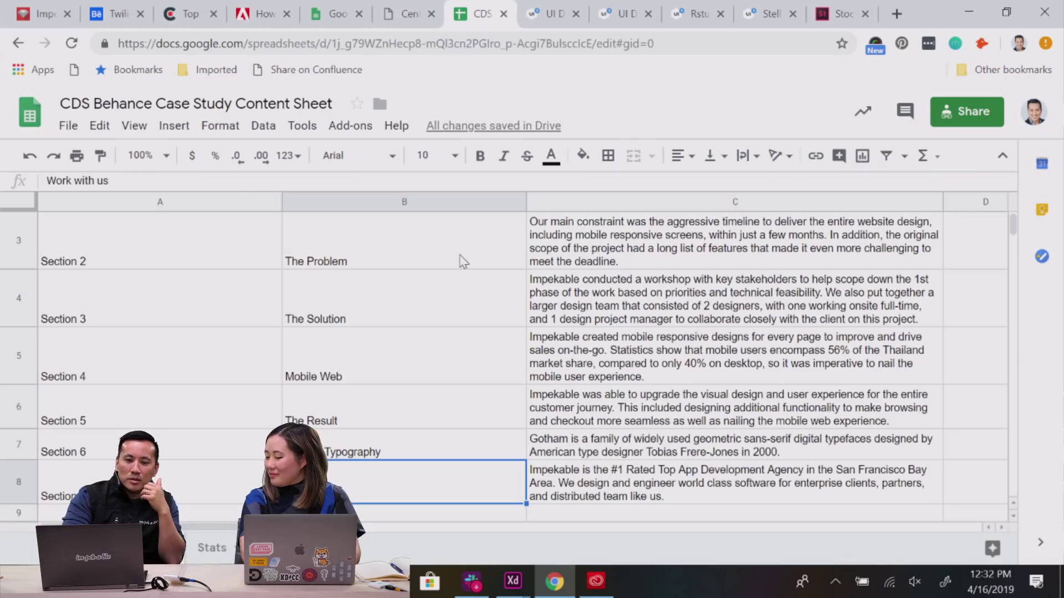
left_click(430, 261)
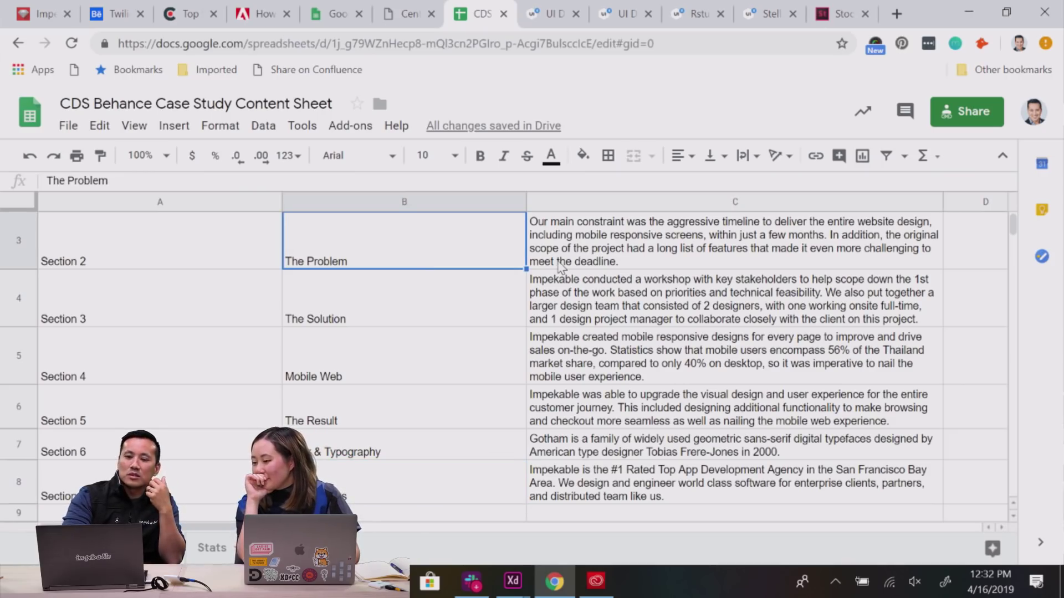
left_click(431, 319)
scroll(434, 321, "down", 1)
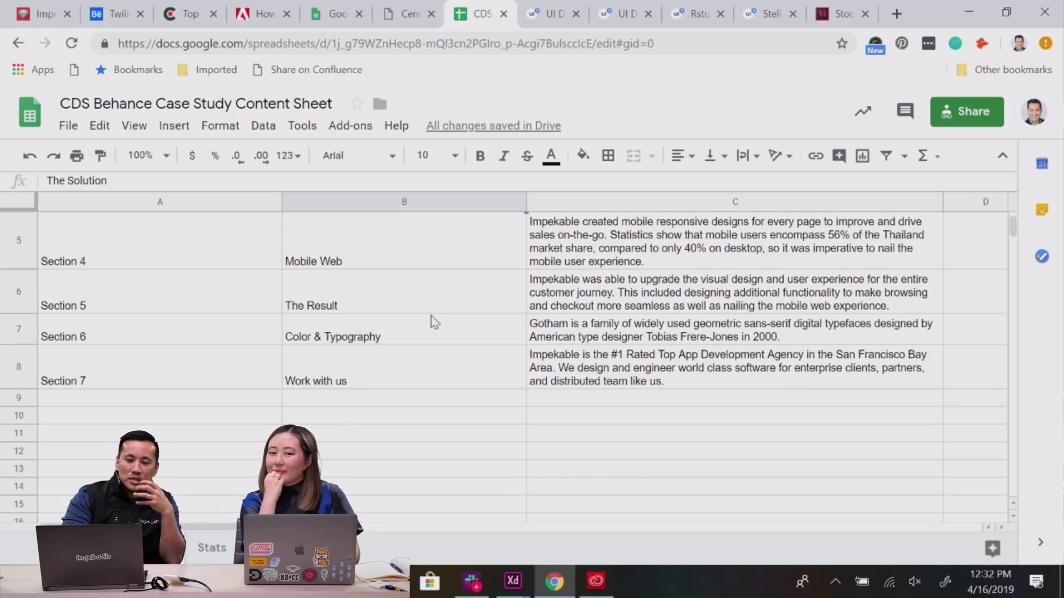
scroll(434, 321, "up", 3)
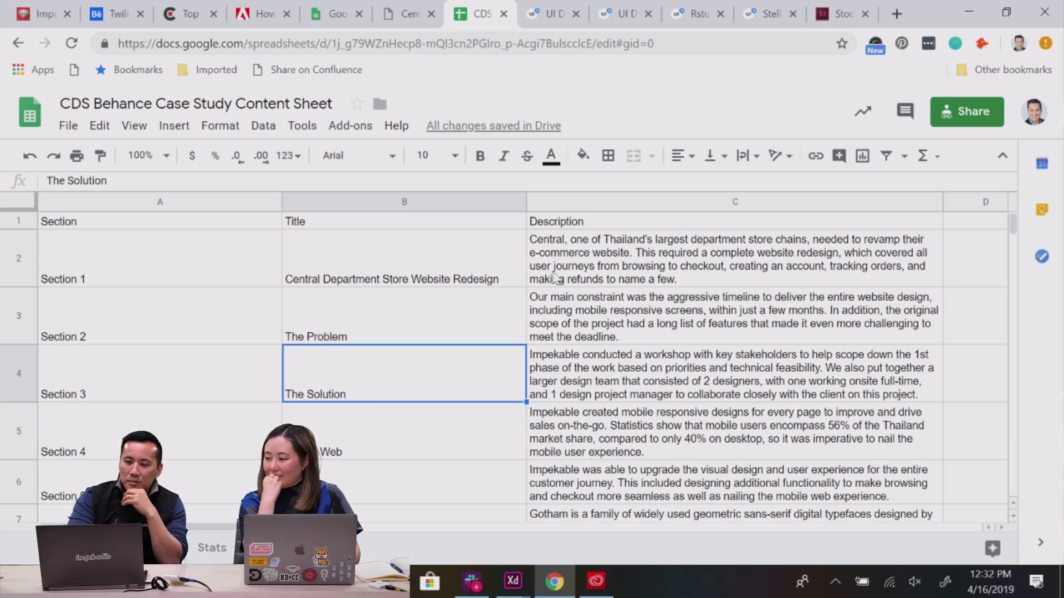
left_click(582, 273)
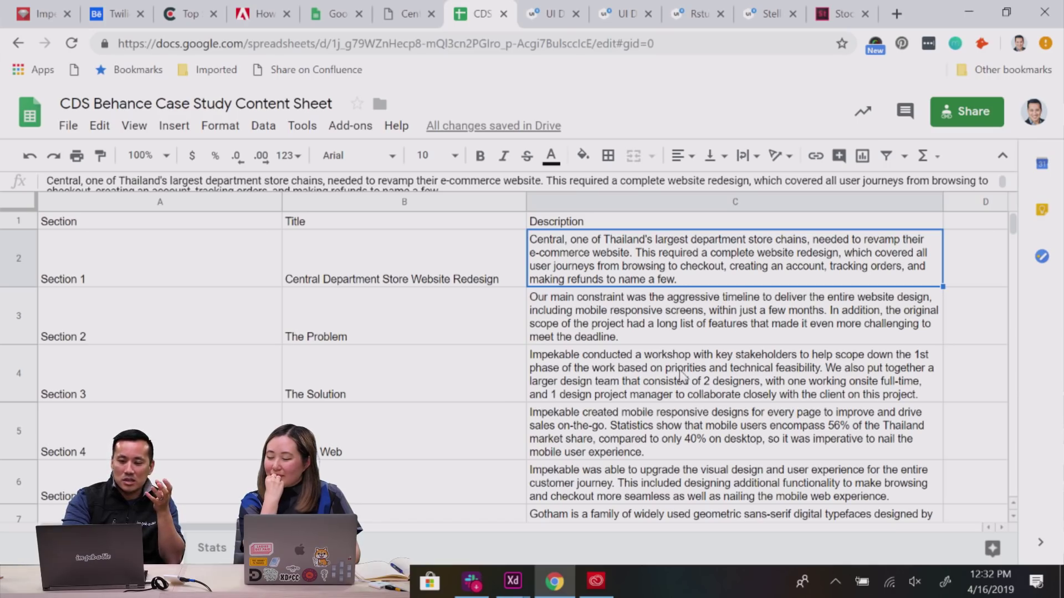
scroll(681, 375, "down", 5)
left_click(636, 311)
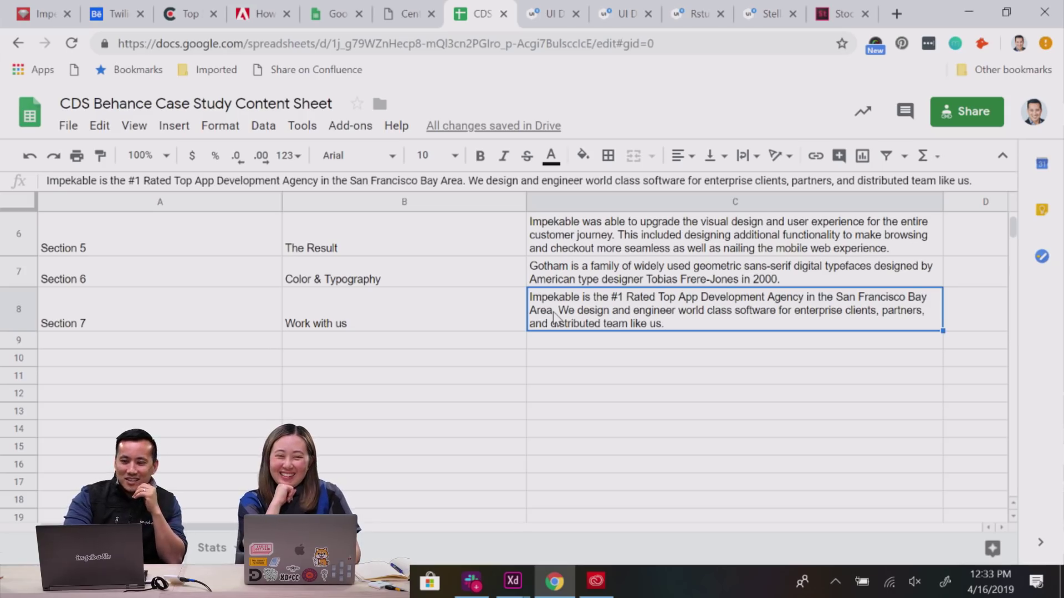
left_click(399, 313)
scroll(399, 313, "up", 5)
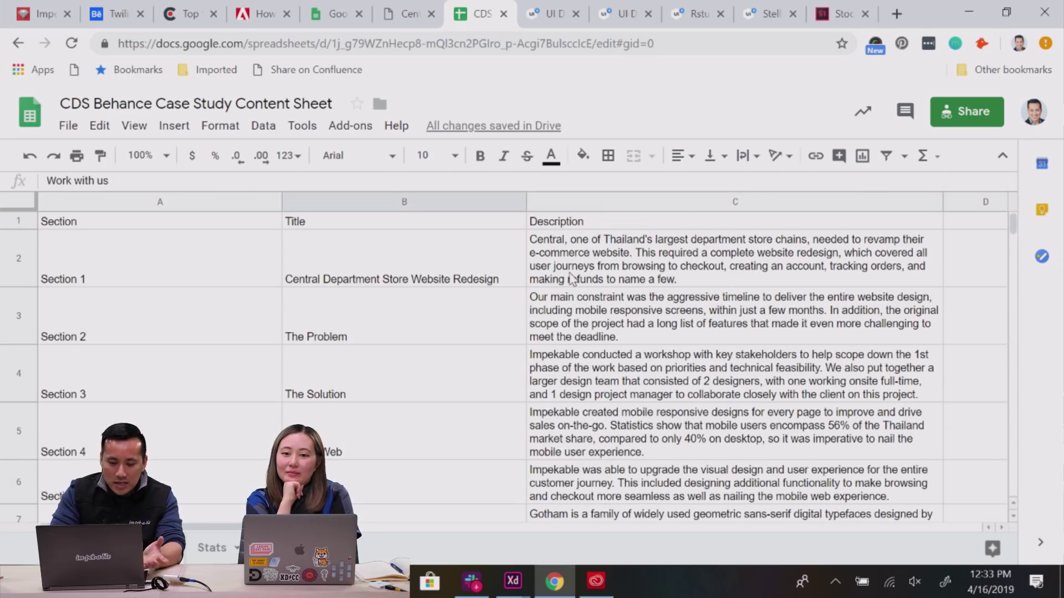
Switch to the Behance template in Adobe XD, select Sections 1 through 7, and refresh their content with the Google Sheets plugin.
mouse_move(508, 593)
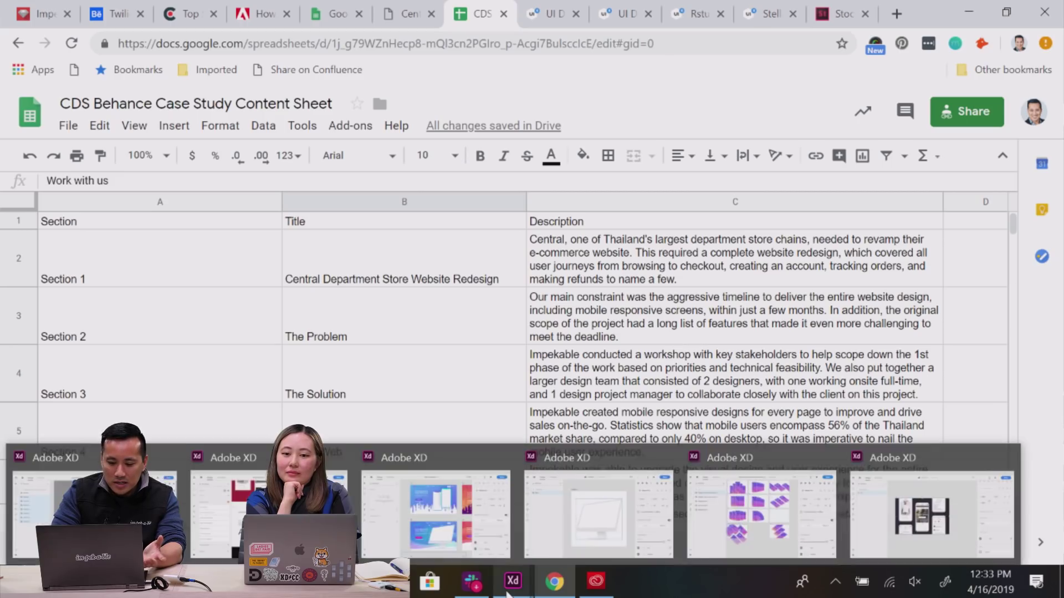
left_click(94, 499)
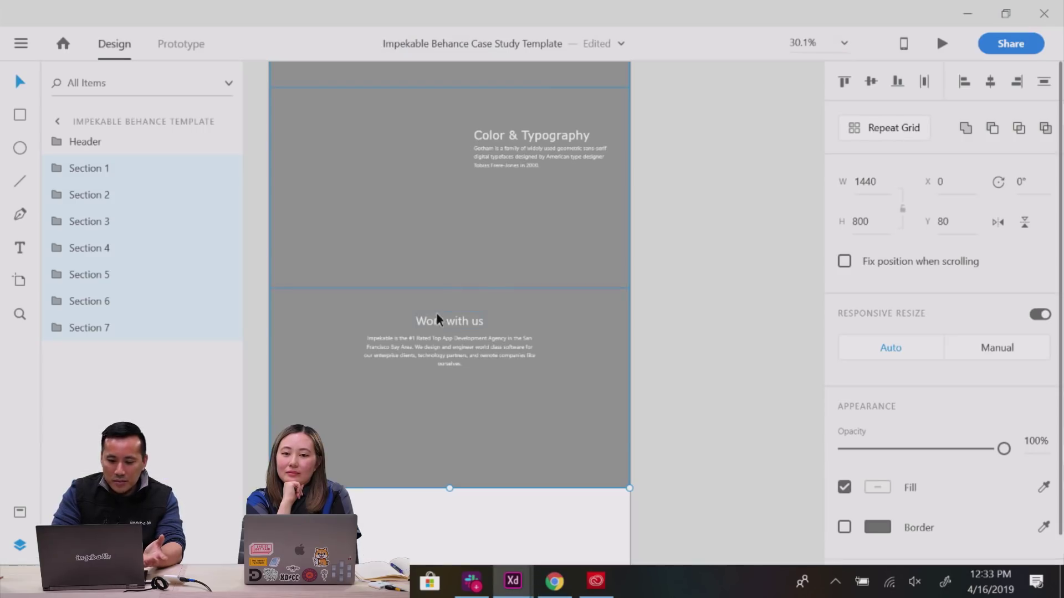
left_click(105, 140)
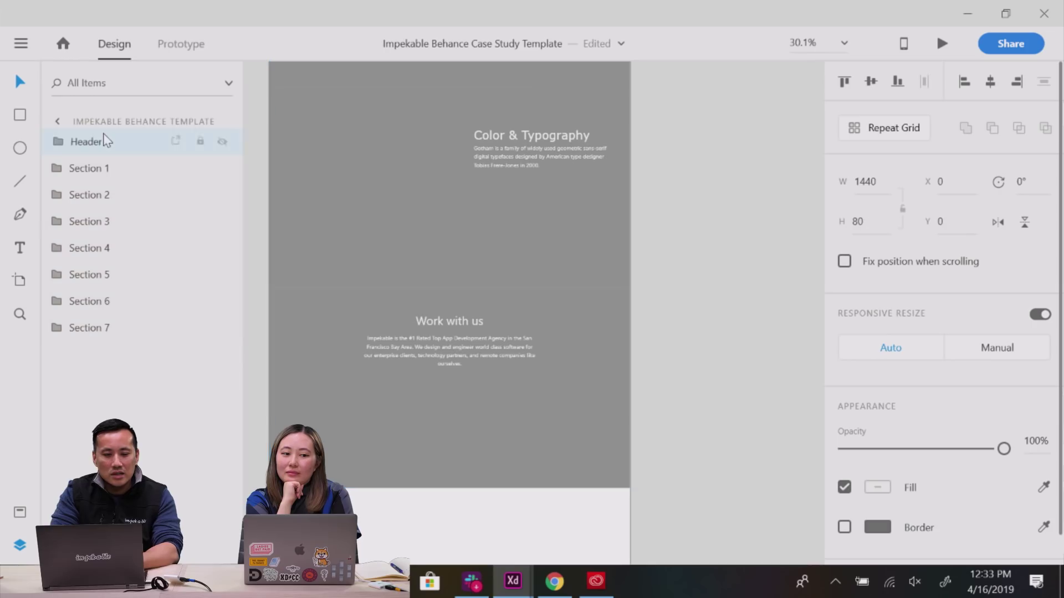
left_click(102, 168)
left_click(99, 327, "shift")
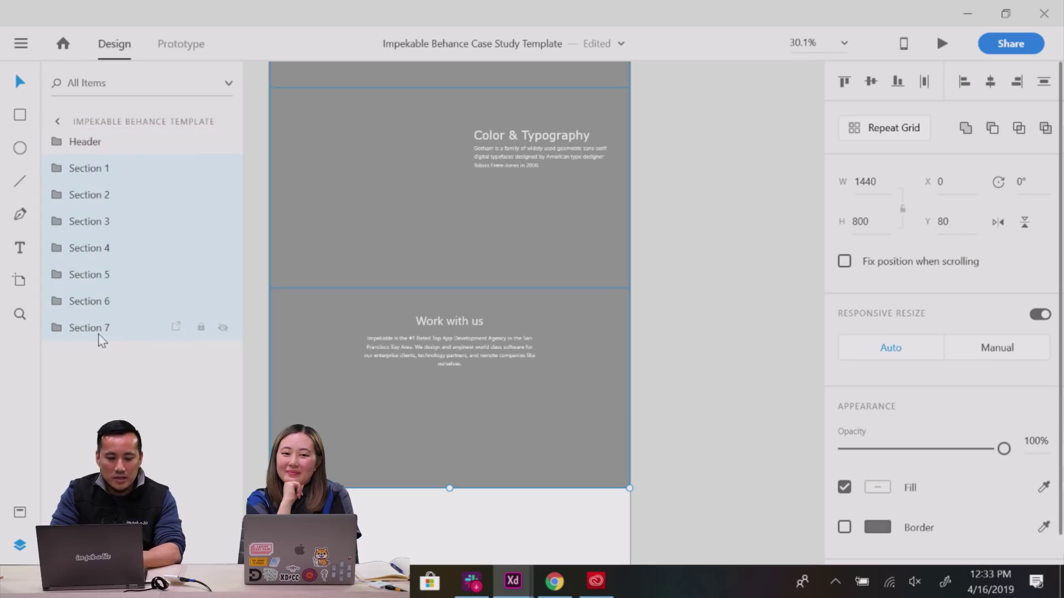
left_click(22, 47)
mouse_move(83, 481)
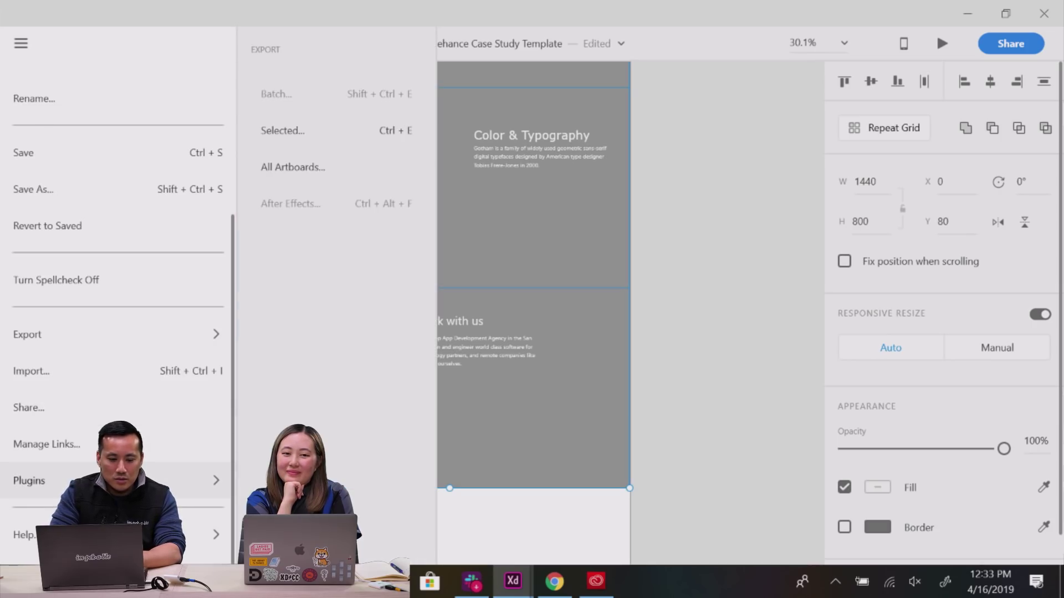
mouse_move(384, 135)
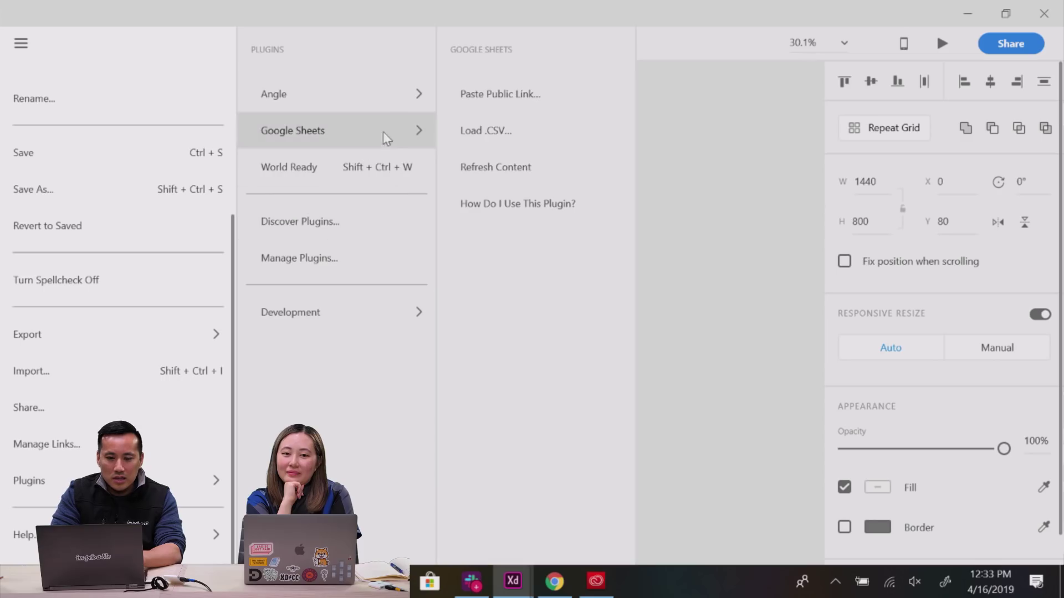
left_click(502, 133)
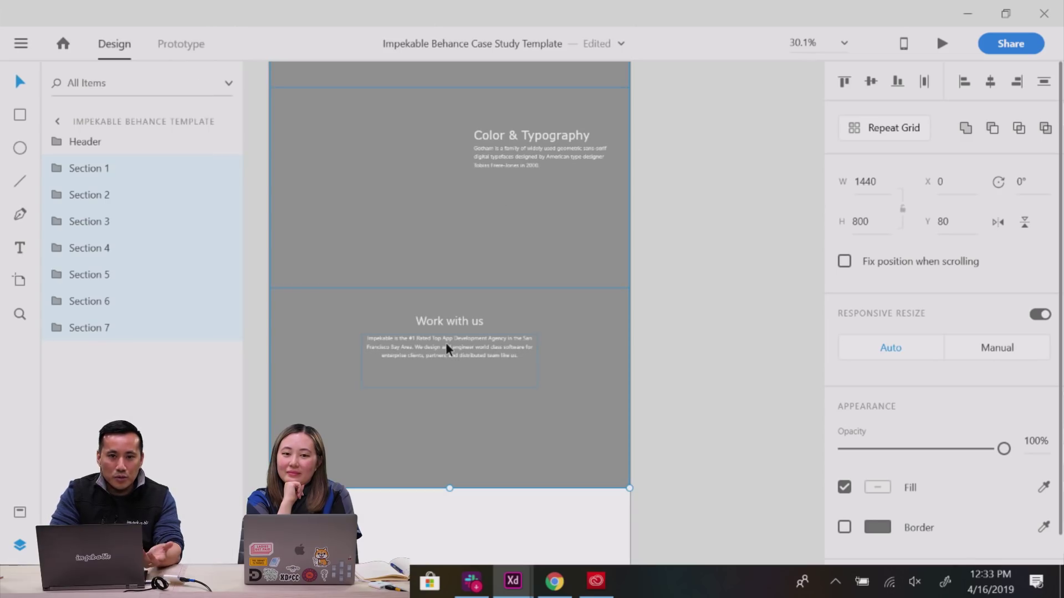
Inspect the refreshed text in the Work with us section and in the opening sections of the template.
scroll(448, 348, "up", 4)
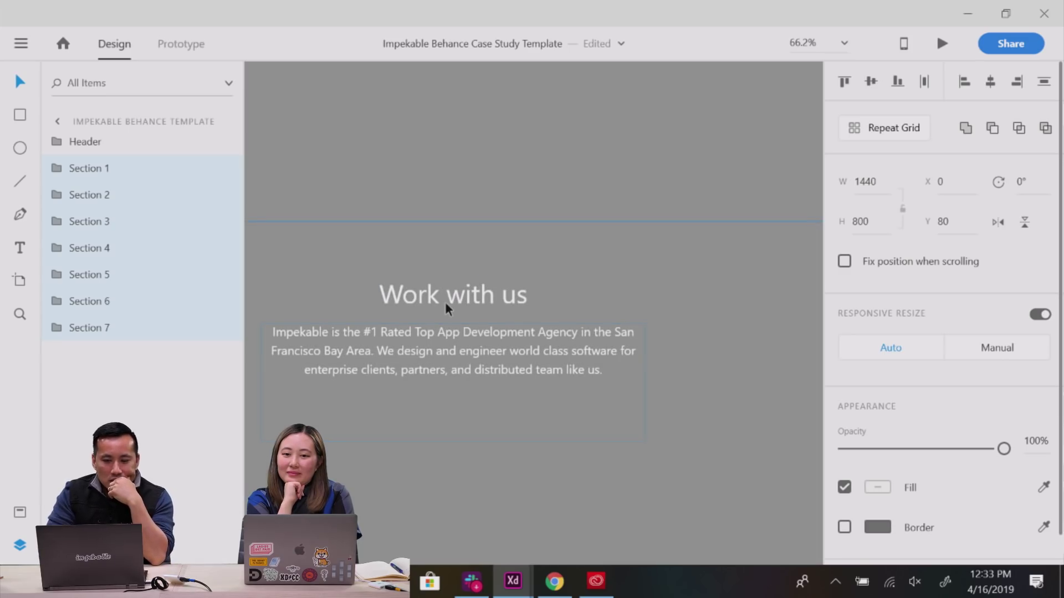
scroll(452, 306, "down", 2)
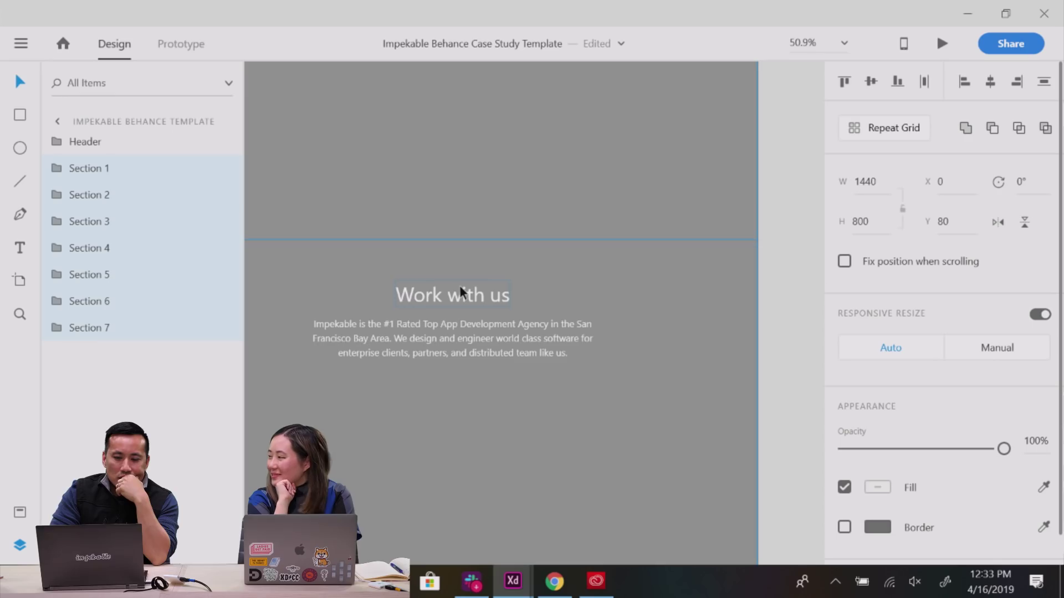
scroll(460, 292, "down", 2)
scroll(461, 292, "up", 5)
scroll(461, 292, "up", 5)
scroll(461, 292, "left", 2)
scroll(461, 292, "up", 15)
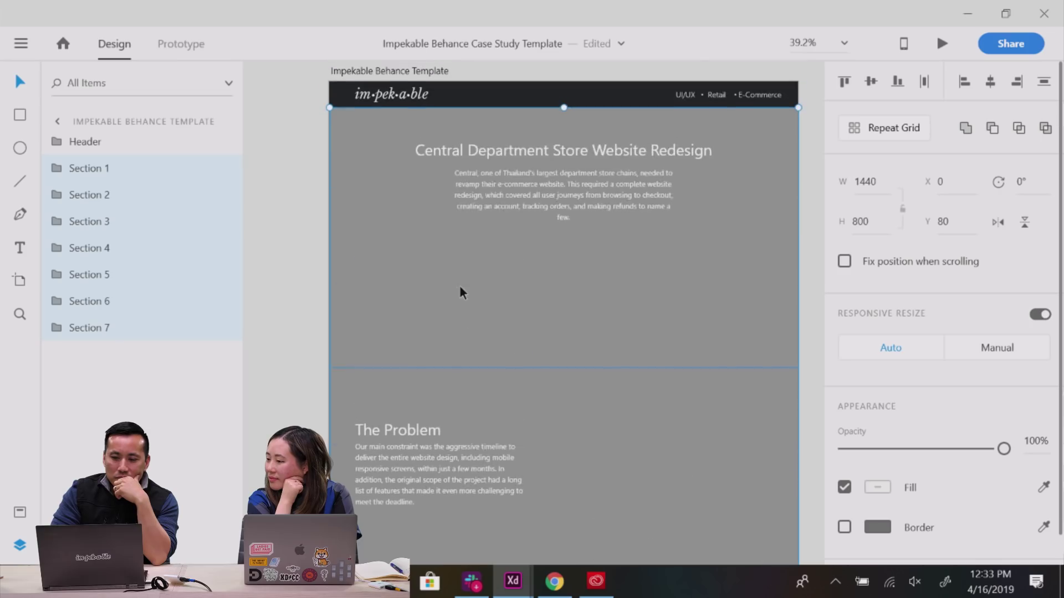
right_click(462, 292)
key("Escape")
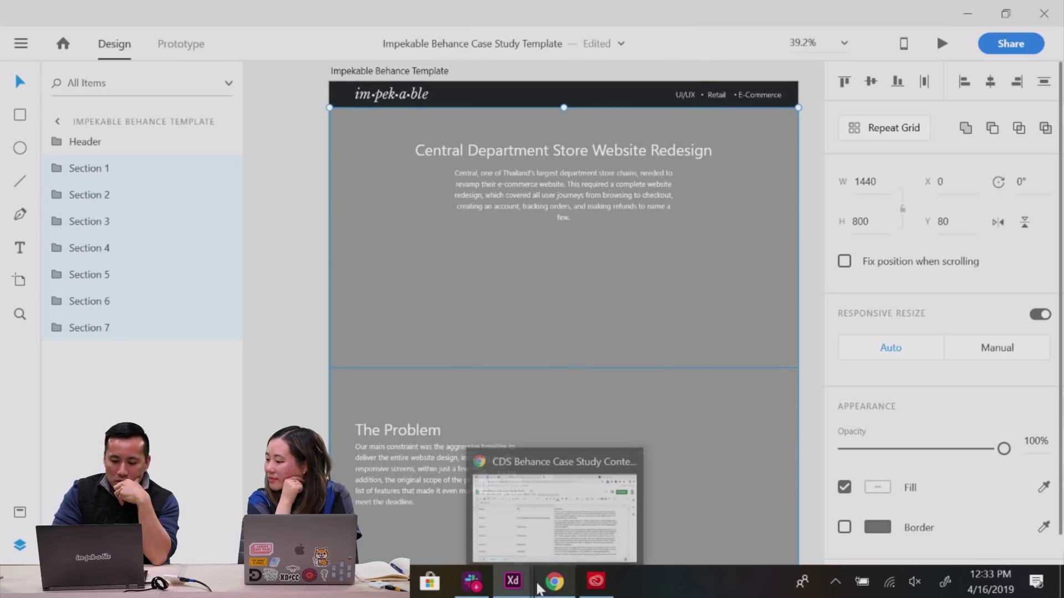
Switch to Chrome and examine the Central department store website's homepage and product listings.
left_click(546, 587)
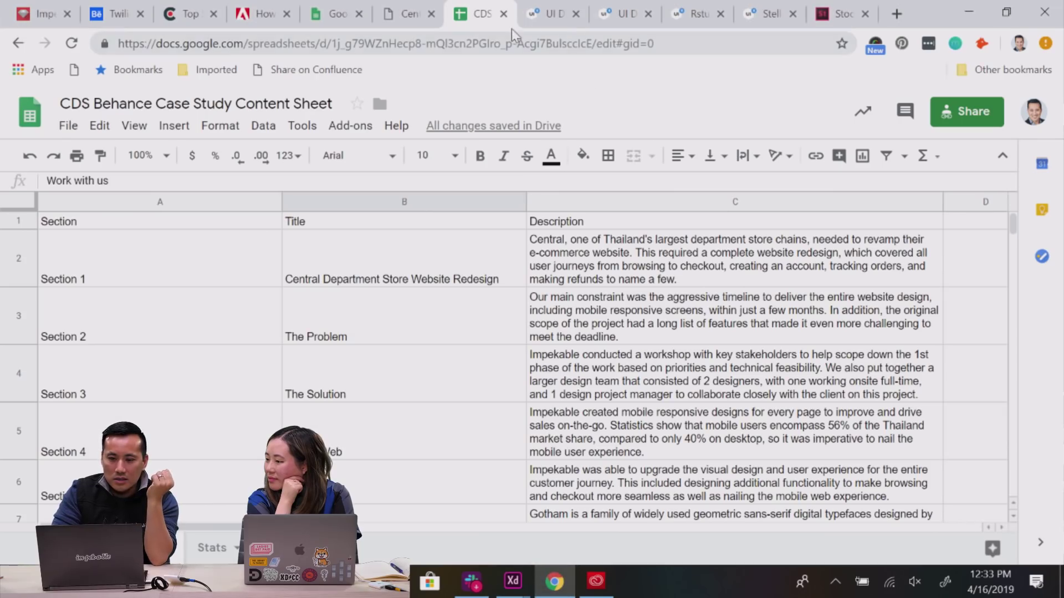
left_click(415, 17)
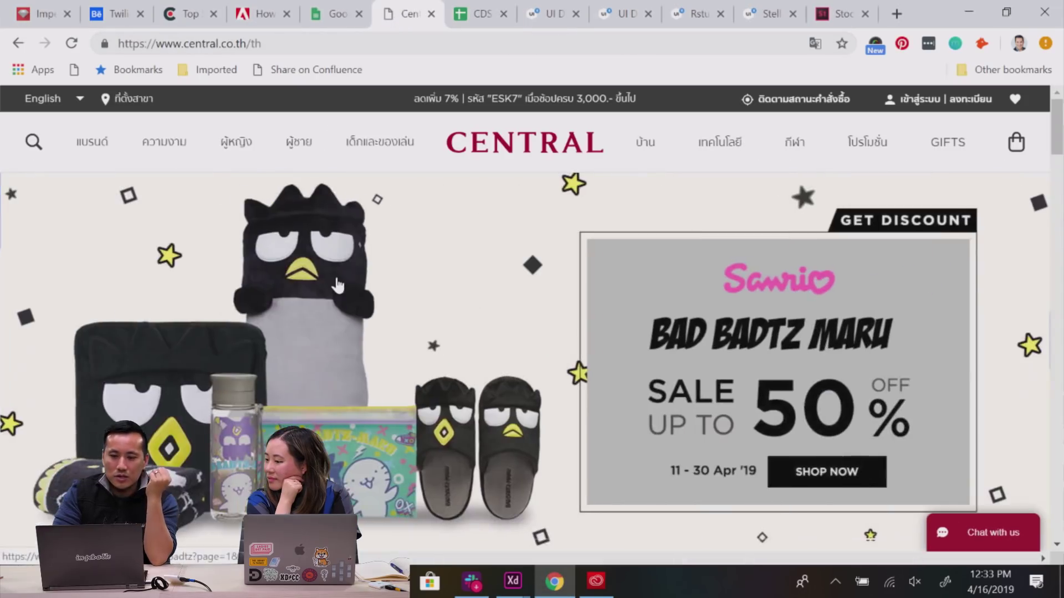
scroll(337, 286, "down", 2)
scroll(338, 285, "down", 5)
scroll(337, 286, "down", 5)
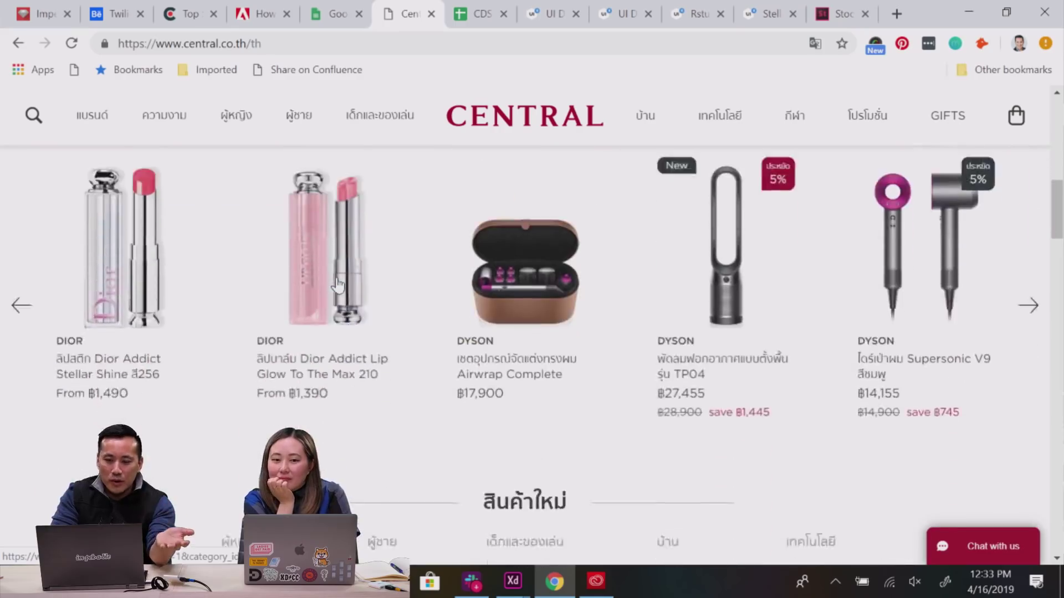
scroll(338, 286, "down", 1)
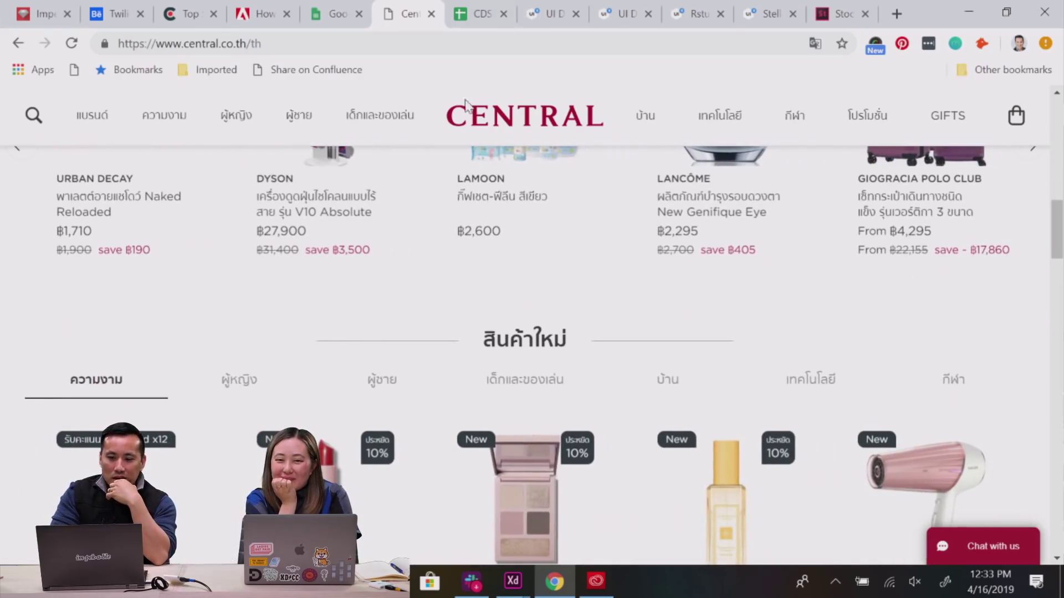
mouse_move(364, 303)
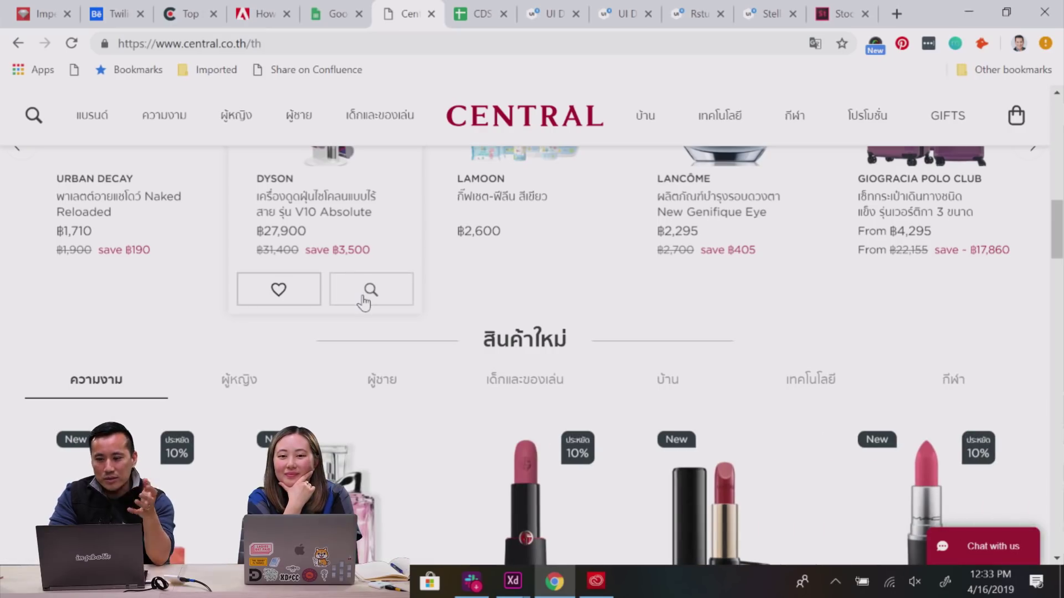
Return to the Impekable profile on Behance, open the Netgear Website Redesign project, and examine its opening layout and imagery.
left_click(117, 14)
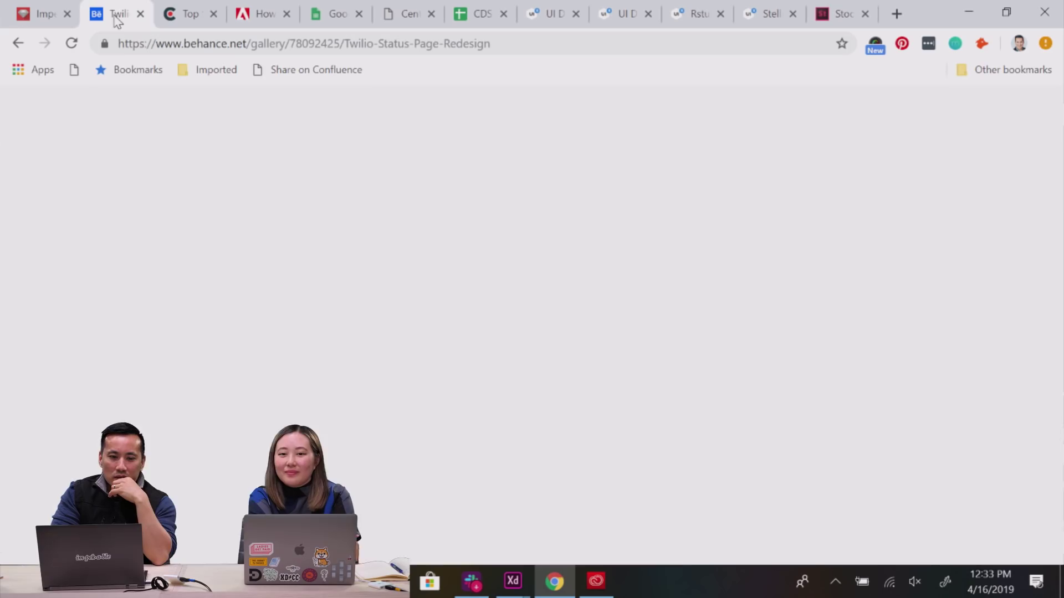
left_click(18, 43)
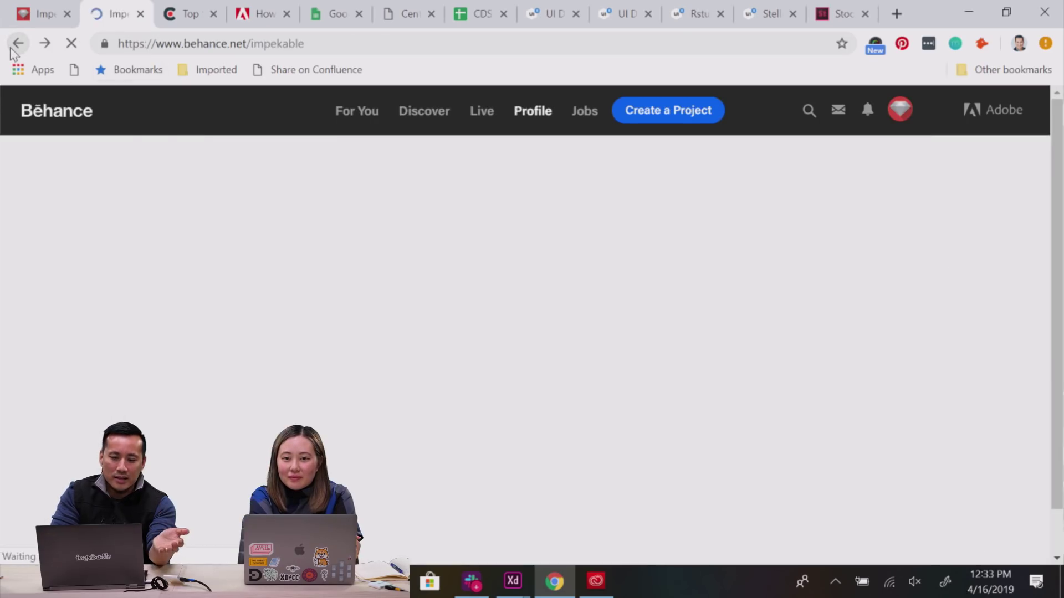
scroll(508, 311, "down", 3)
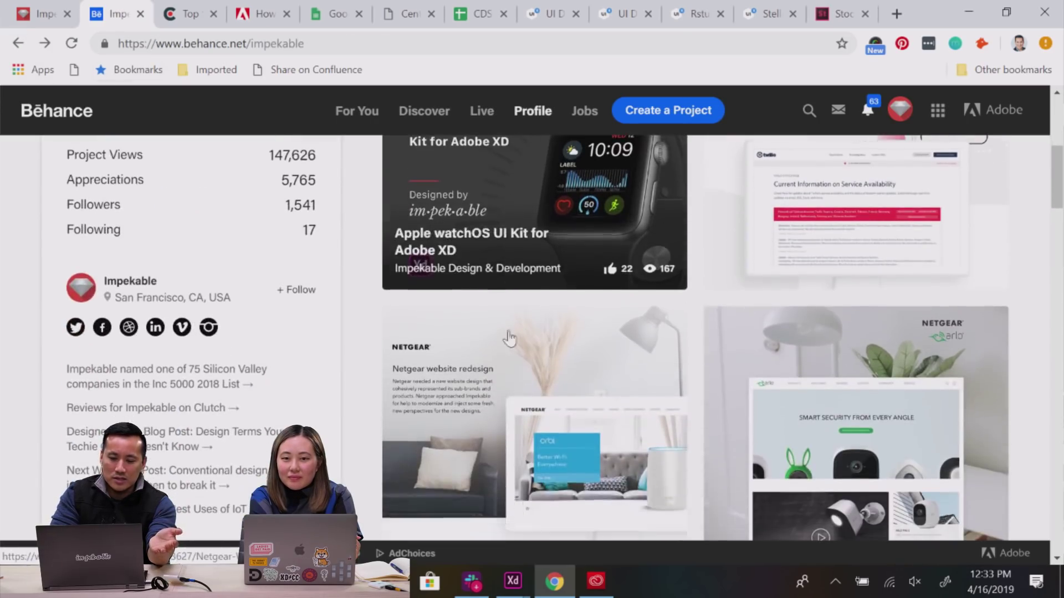
left_click(509, 346)
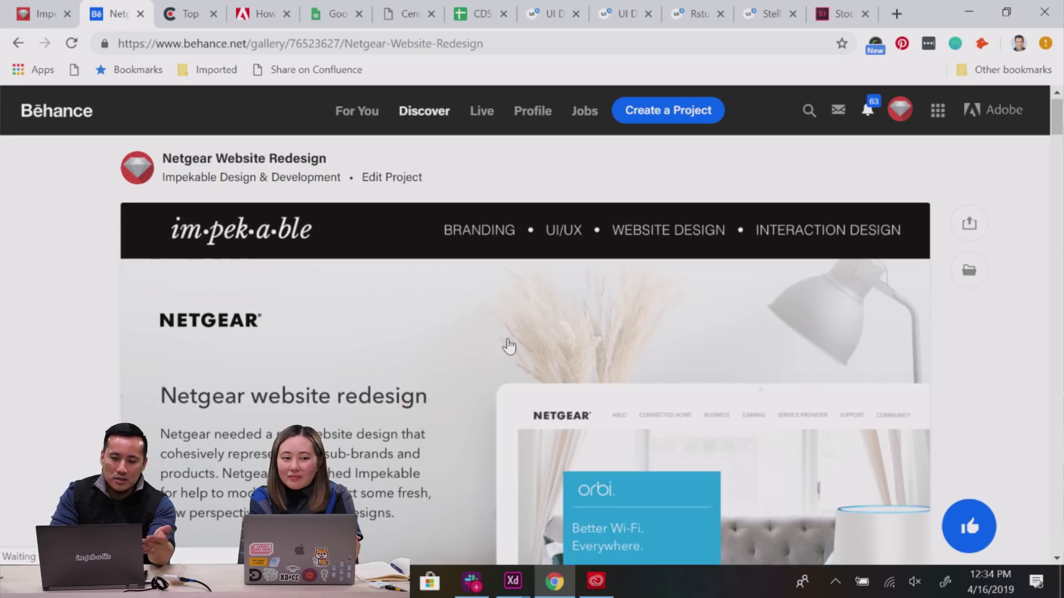
scroll(509, 346, "down", 3)
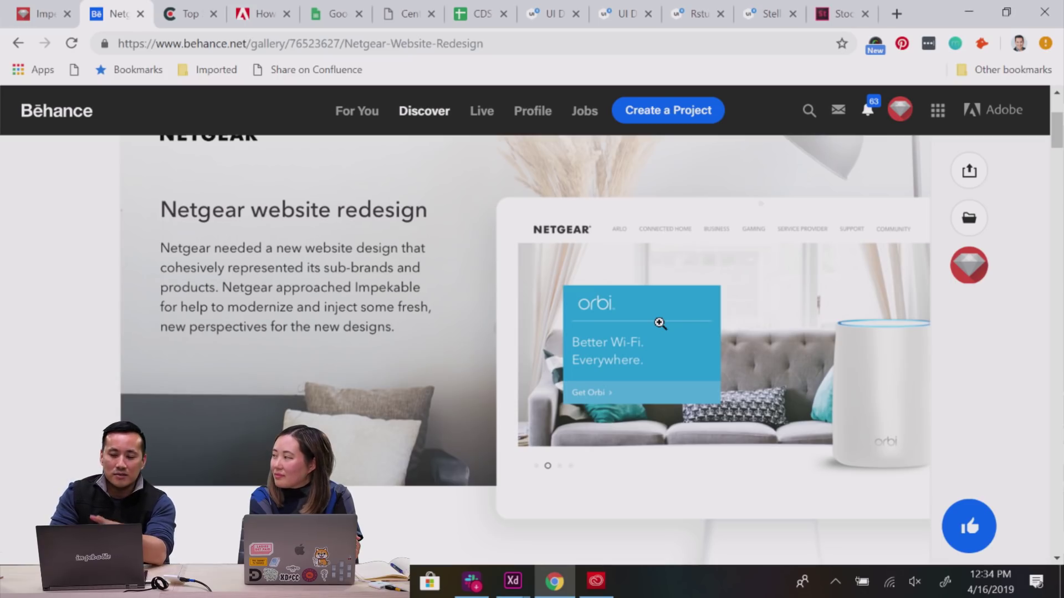
scroll(659, 323, "down", 4)
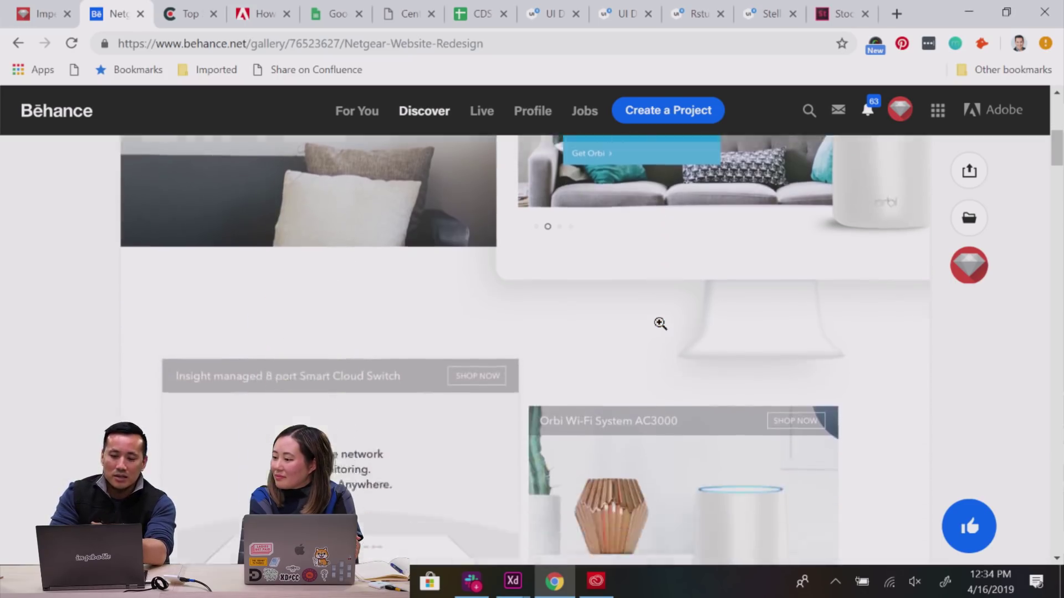
Examine the Netgear Website Redesign case study from its intro through the scalable solutions section, and return to the Impekable profile.
scroll(659, 323, "up", 7)
scroll(701, 423, "down", 3)
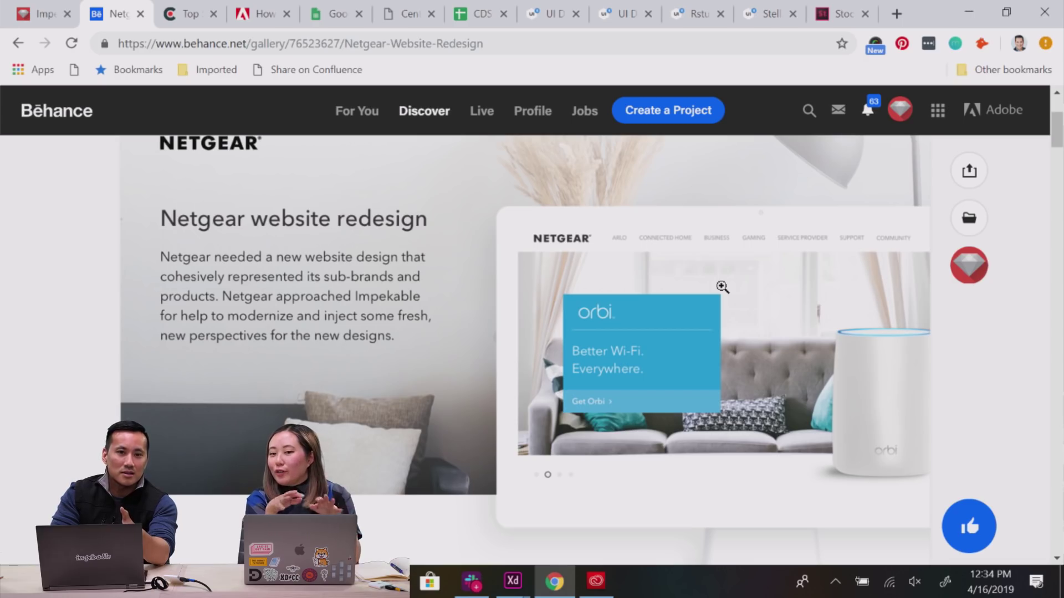
scroll(722, 287, "down", 15)
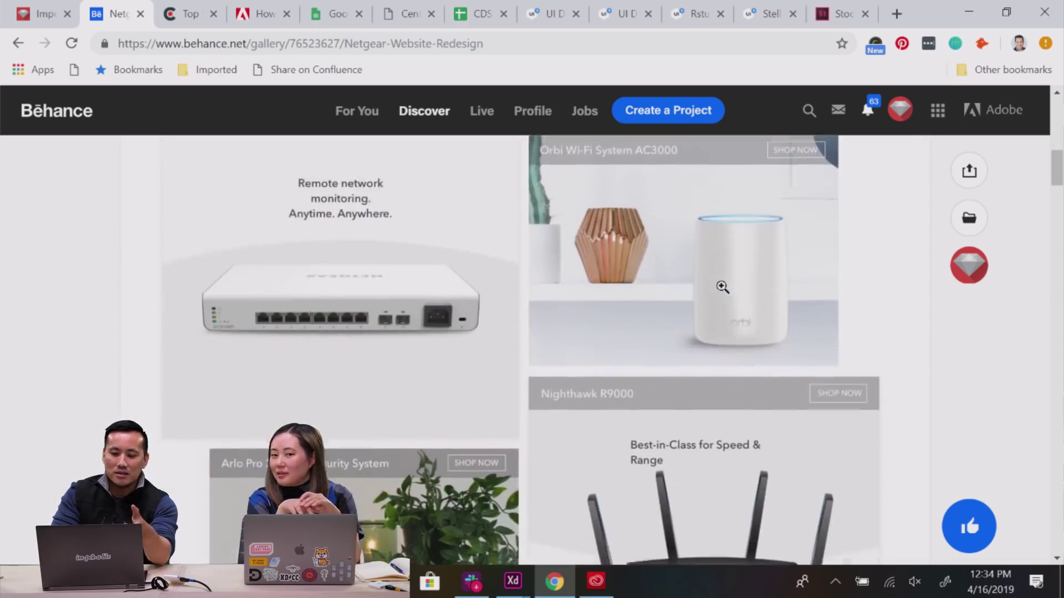
scroll(722, 287, "down", 5)
scroll(722, 287, "up", 3)
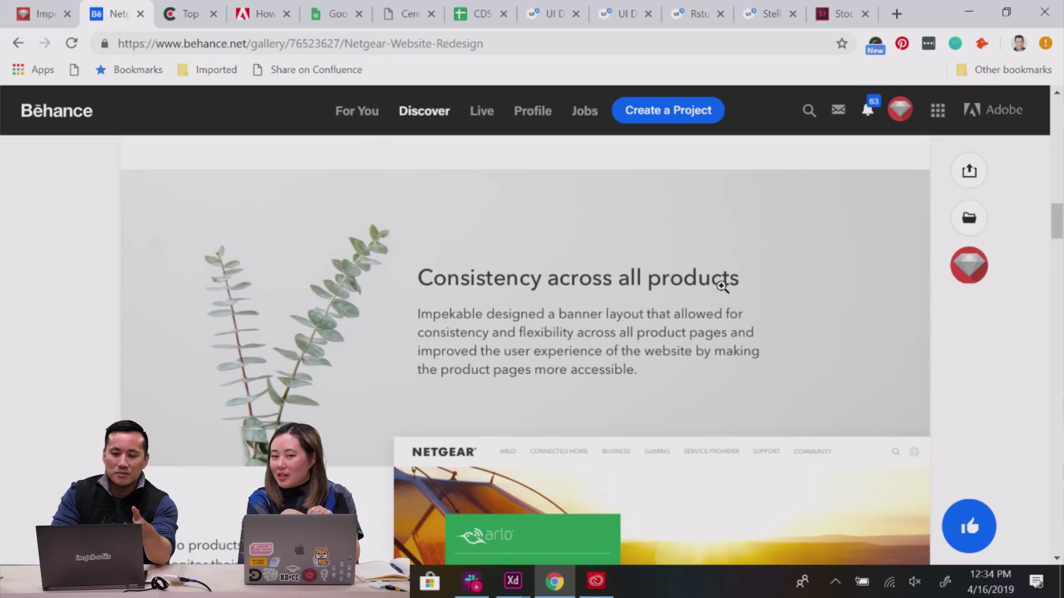
scroll(491, 358, "down", 10)
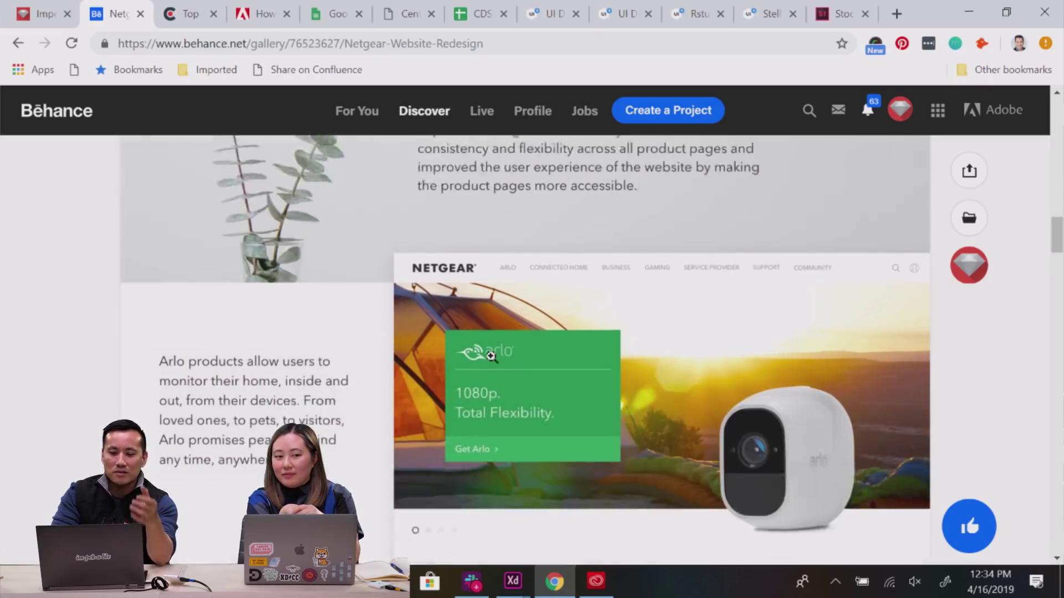
scroll(492, 358, "down", 2)
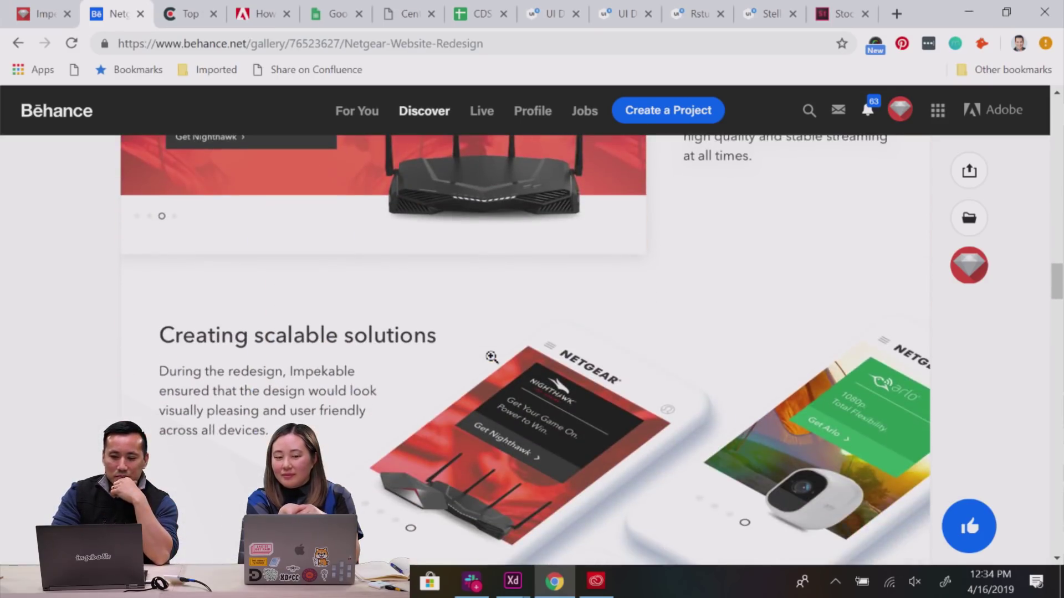
left_click(19, 43)
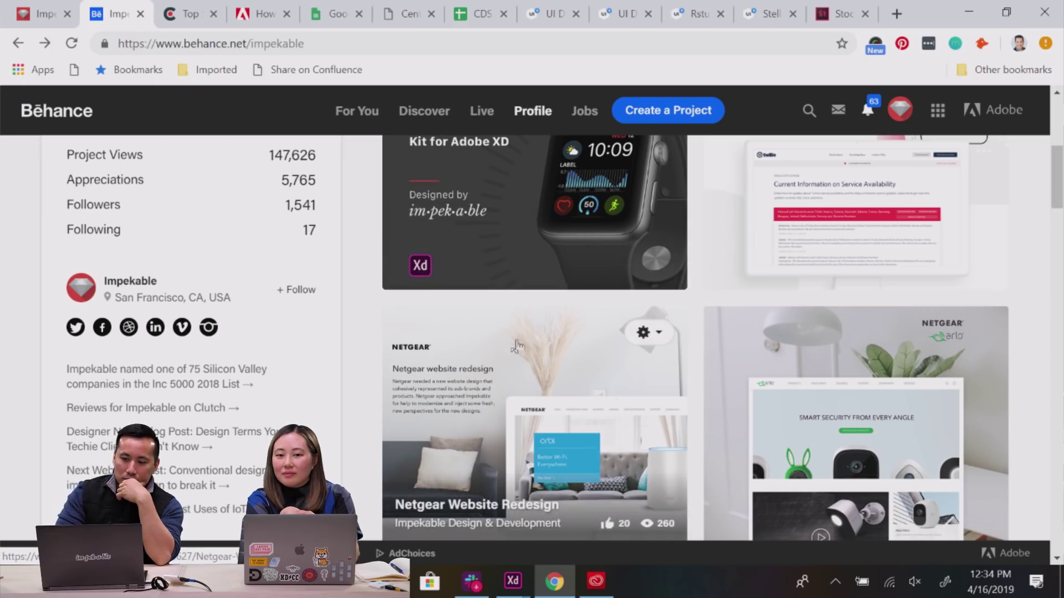
Switch to the Adobe Stock page and review the images saved in My Library.
left_click(839, 13)
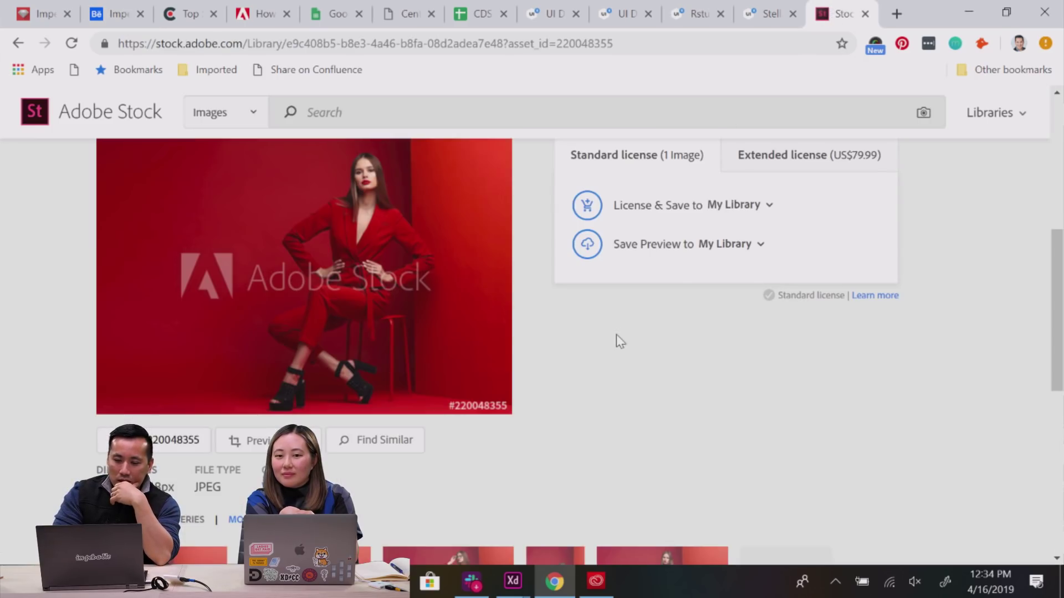
scroll(616, 335, "up", 7)
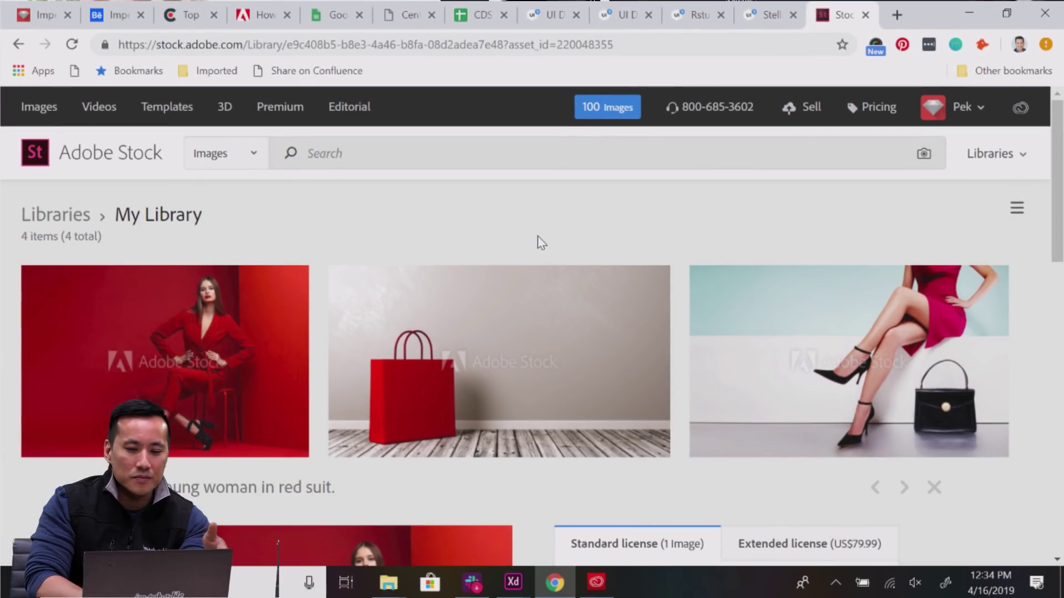
mouse_move(424, 332)
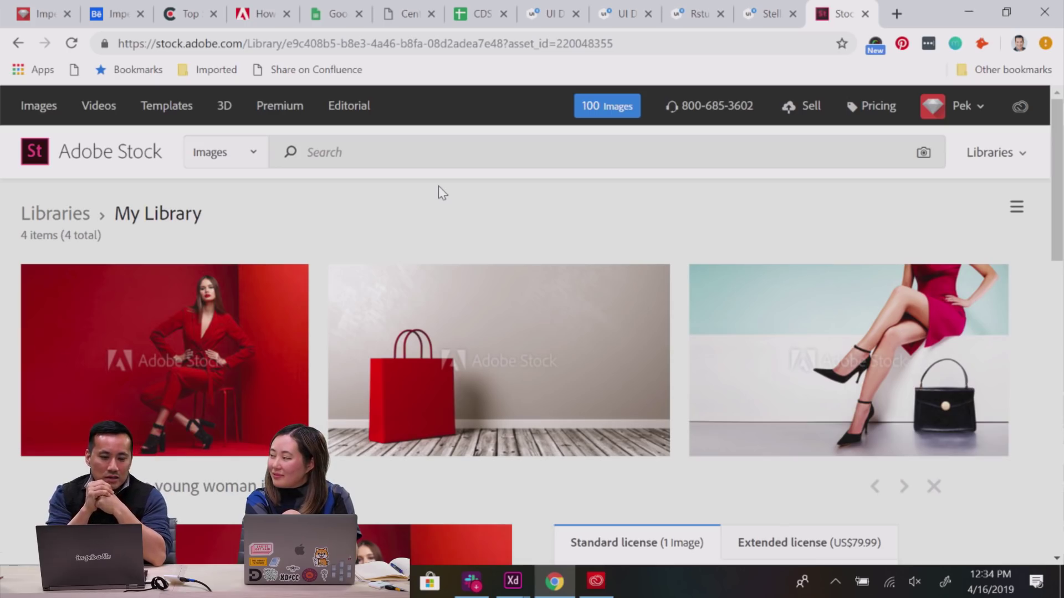
scroll(371, 223, "down", 4)
scroll(371, 223, "up", 4)
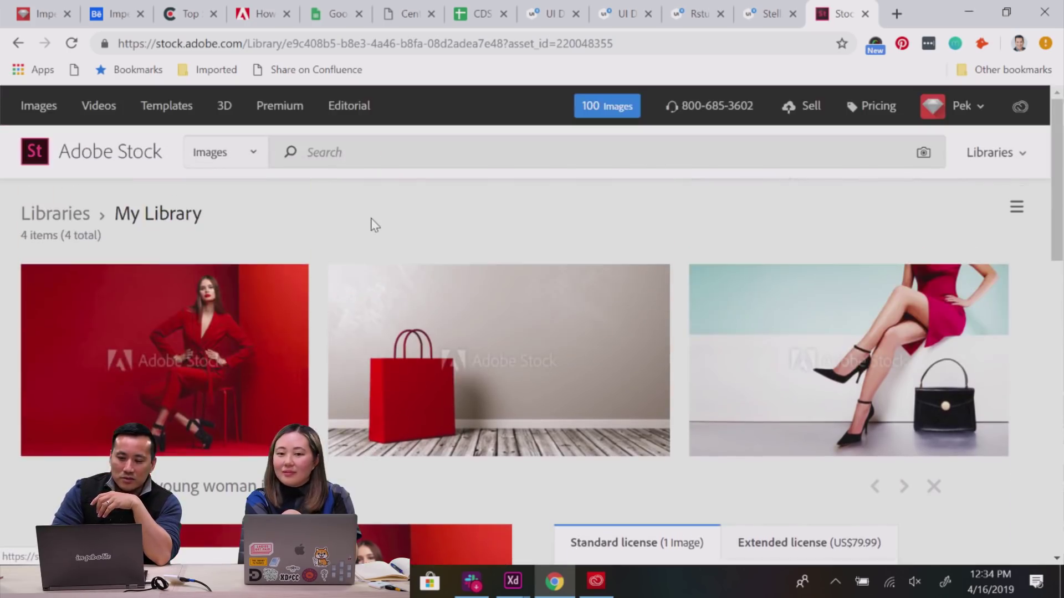
Search Adobe Stock images for "shopping red" and browse the first results.
left_click(381, 148)
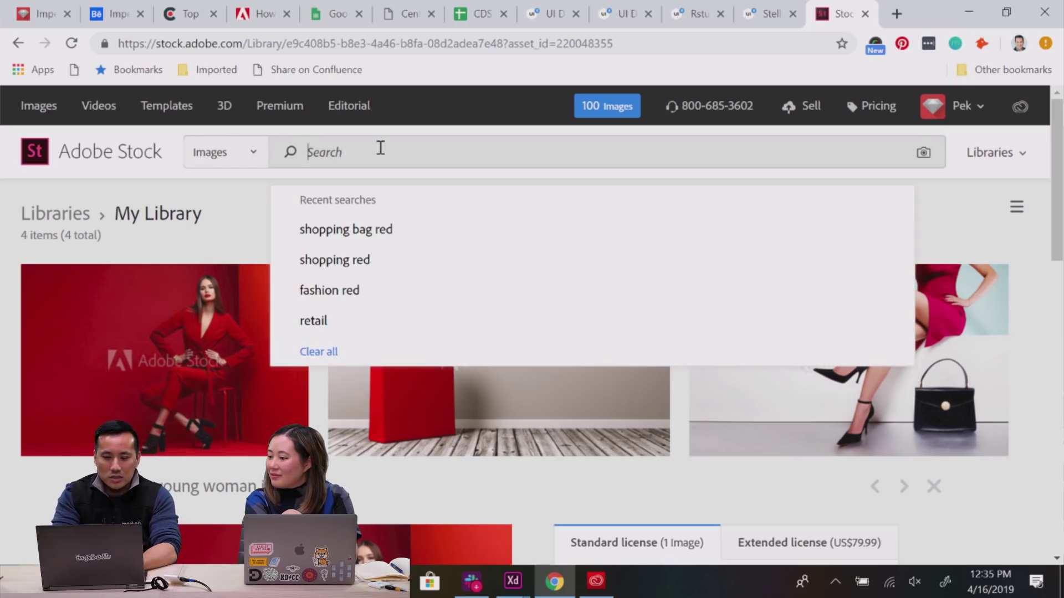
type("shopping red")
key("Return")
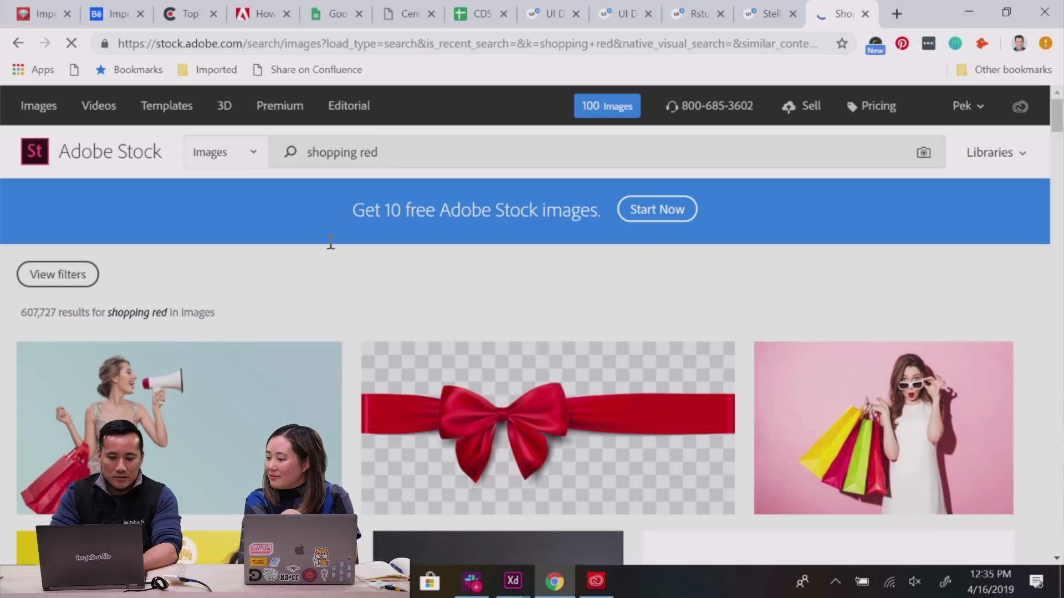
scroll(298, 324, "down", 1)
scroll(294, 321, "down", 3)
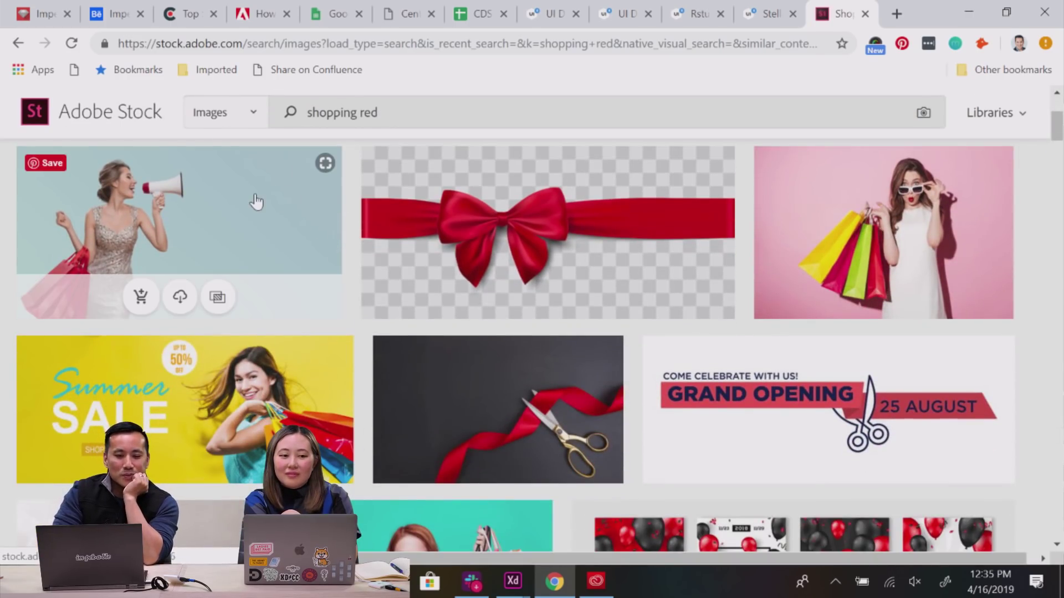
From the megaphone woman's related images, open the woman holding red shopping bags on blue and save its preview to My Library.
left_click(203, 194)
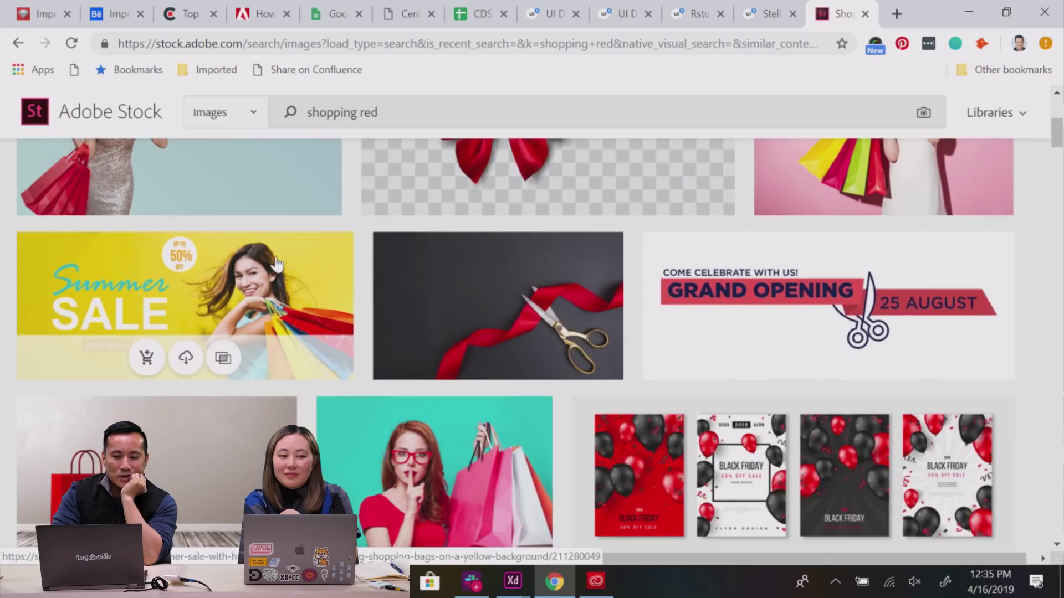
scroll(340, 353, "down", 6)
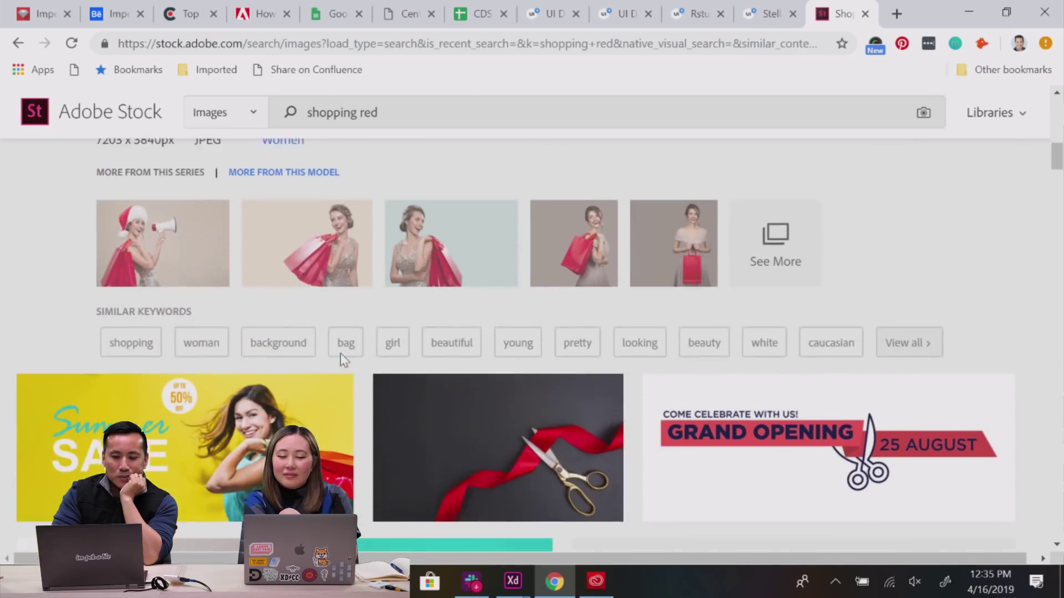
left_click(457, 256)
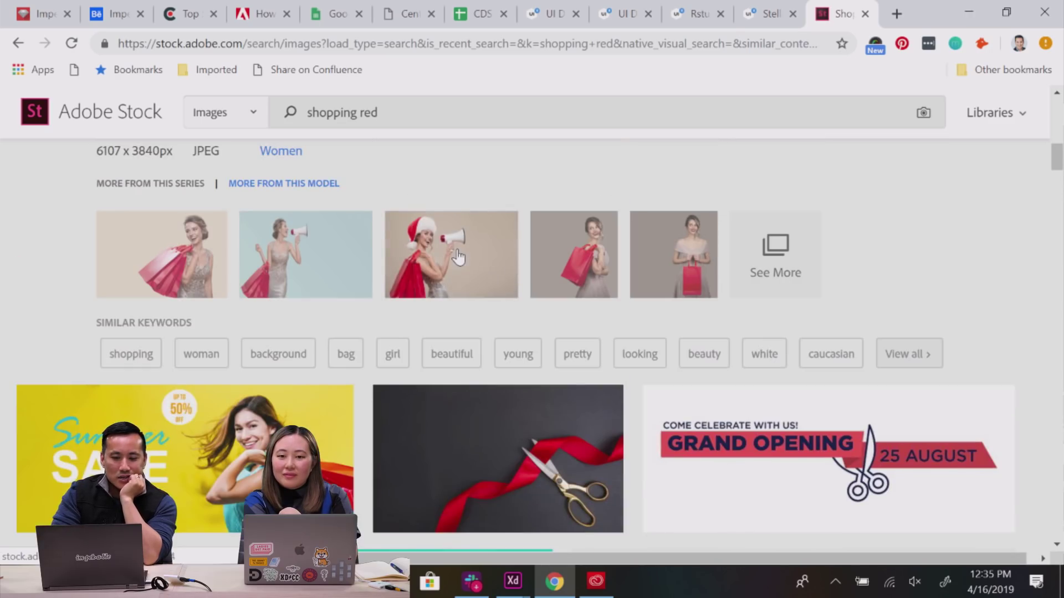
left_click(363, 265)
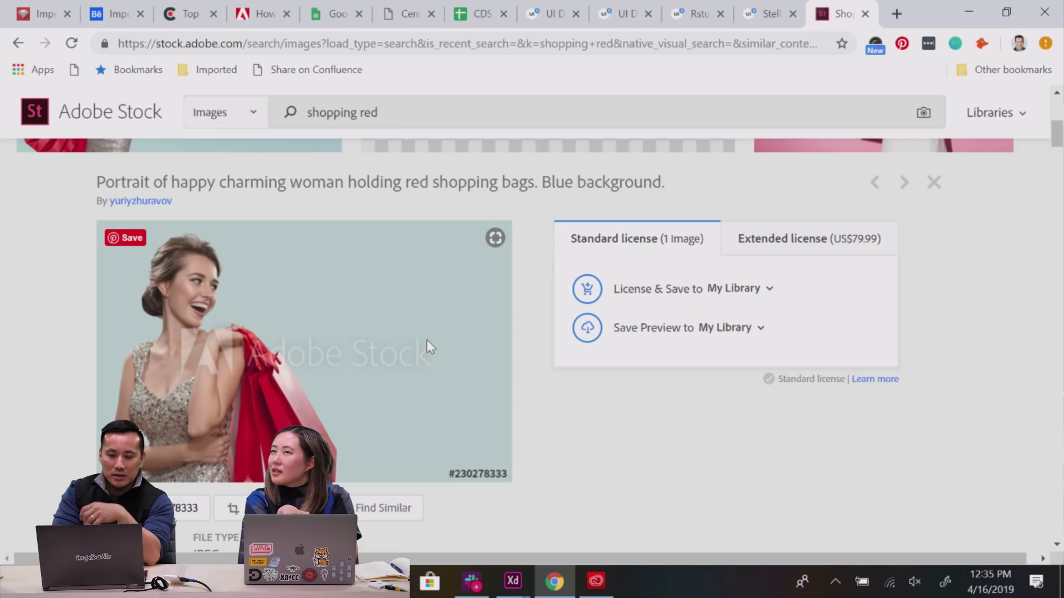
left_click(654, 331)
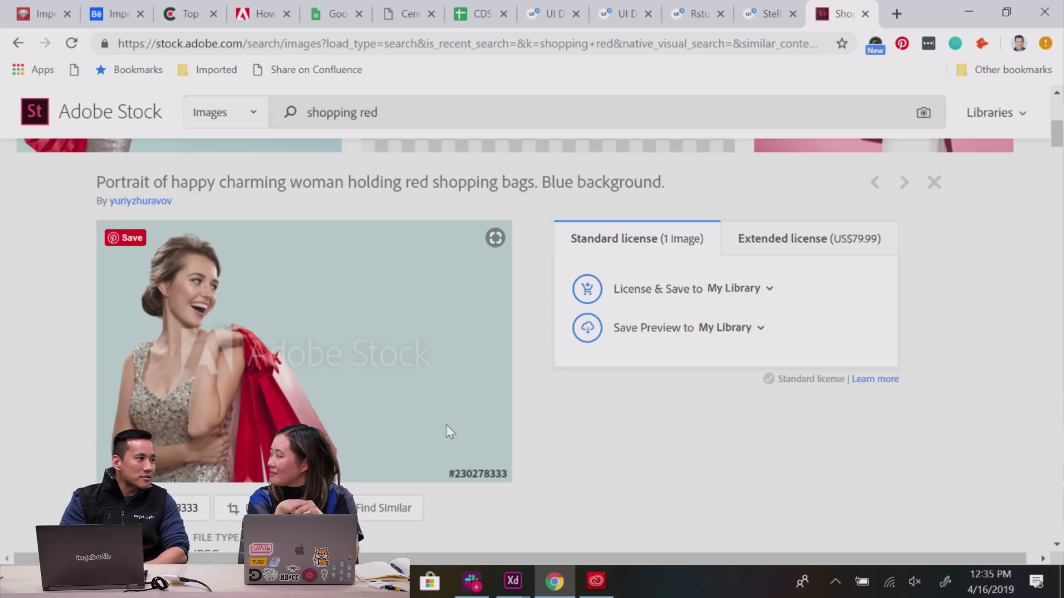
Open My Library in Adobe Stock and examine the saved preview images.
scroll(446, 424, "up", 6)
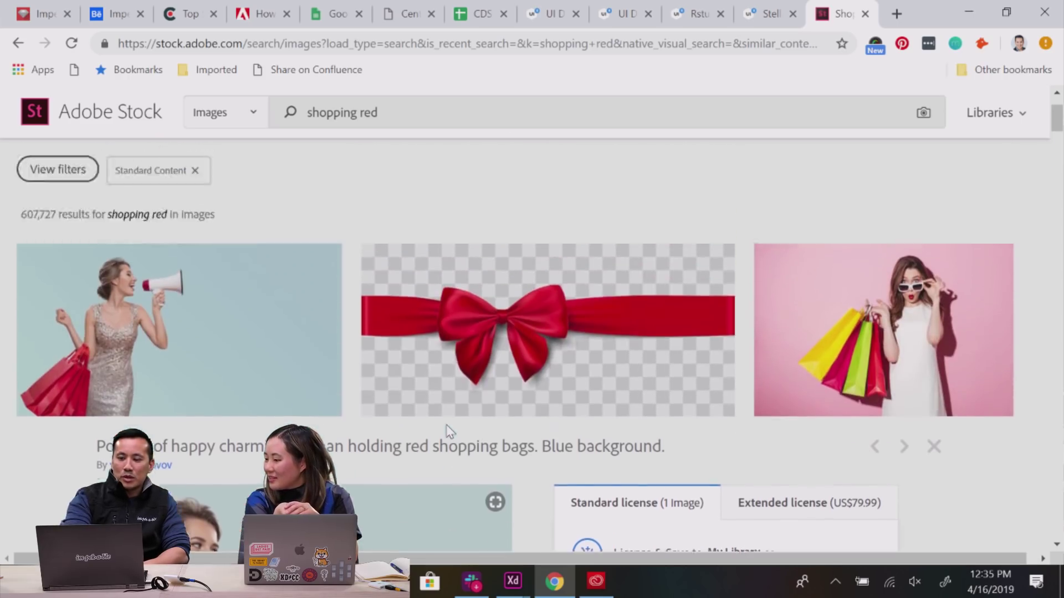
left_click(974, 158)
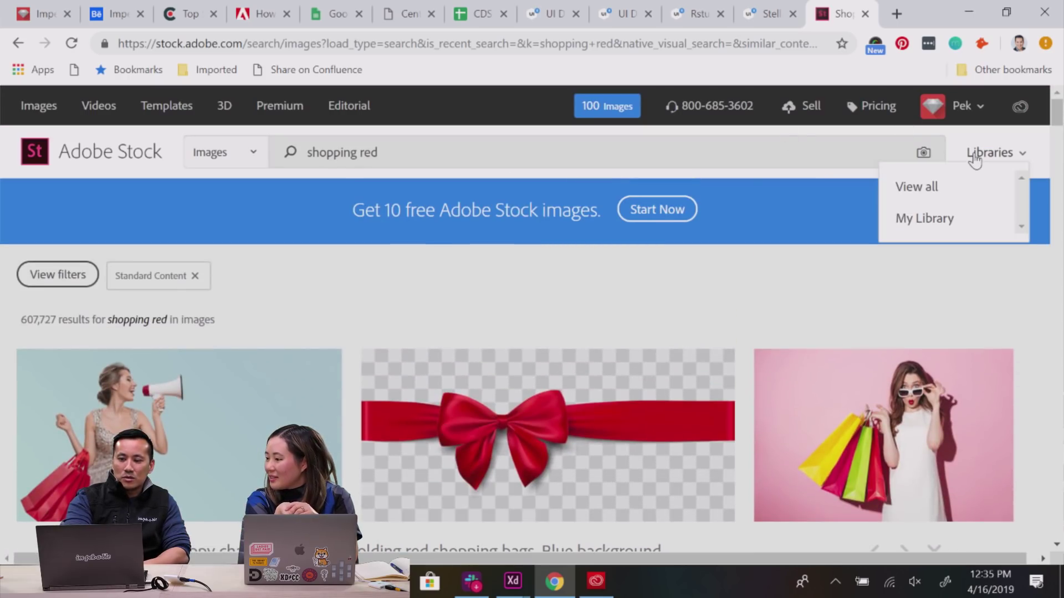
left_click(917, 219)
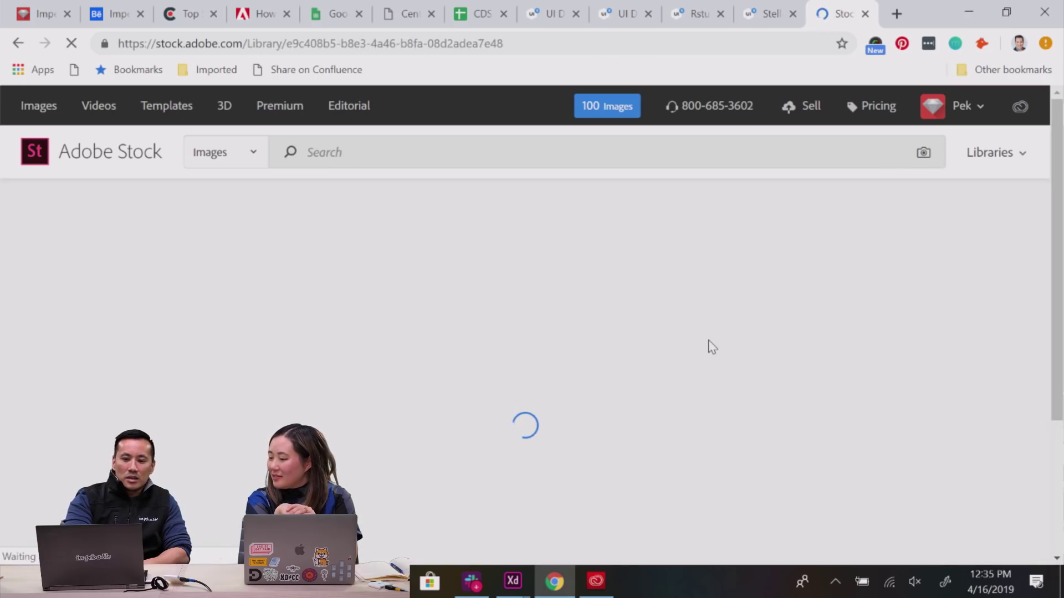
scroll(713, 348, "down", 3)
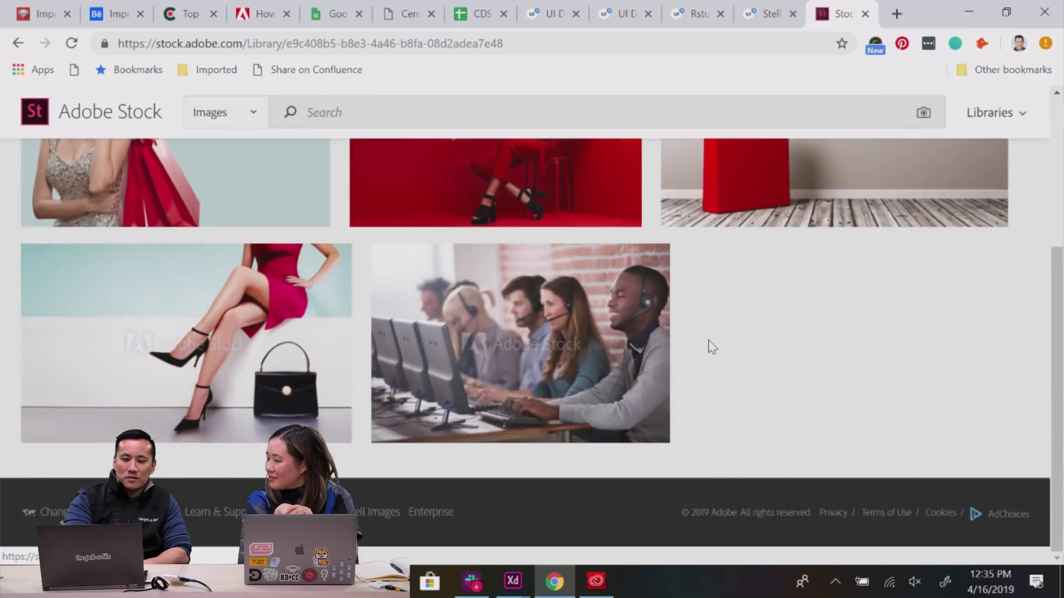
scroll(709, 346, "up", 3)
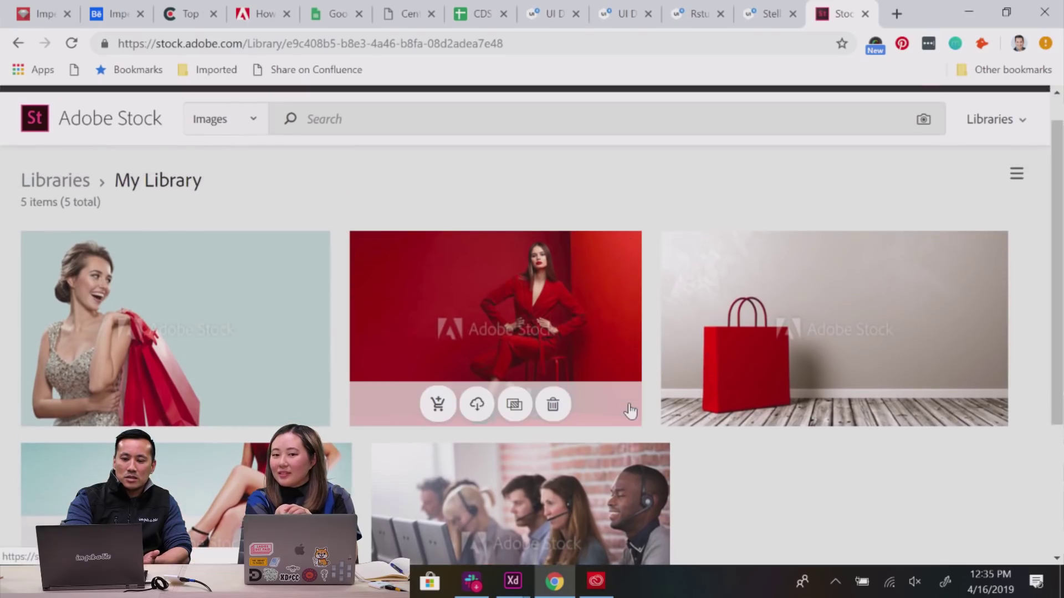
scroll(435, 454, "down", 1)
scroll(554, 443, "up", 2)
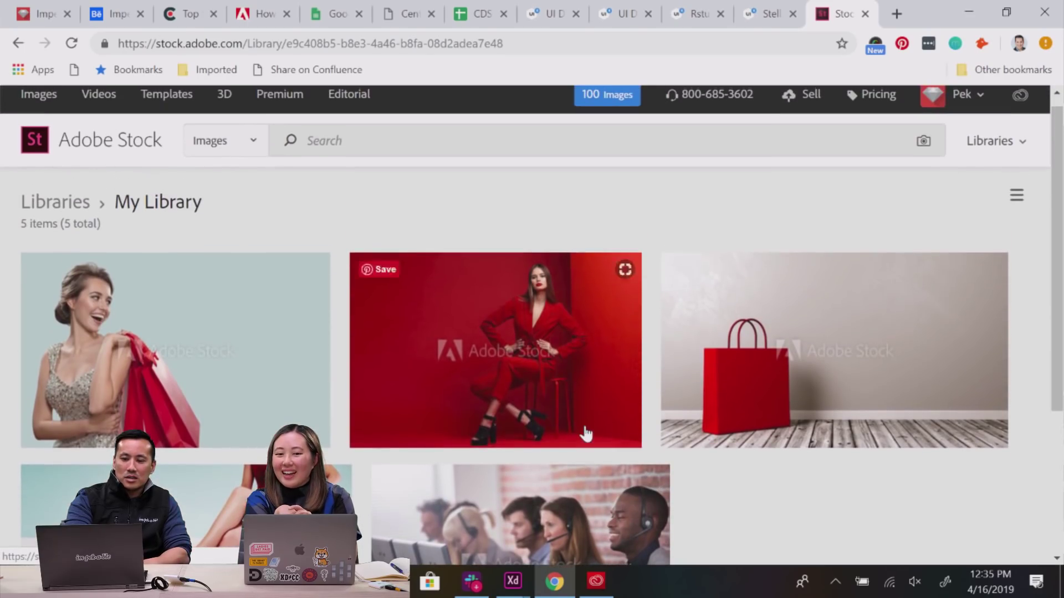
mouse_move(796, 358)
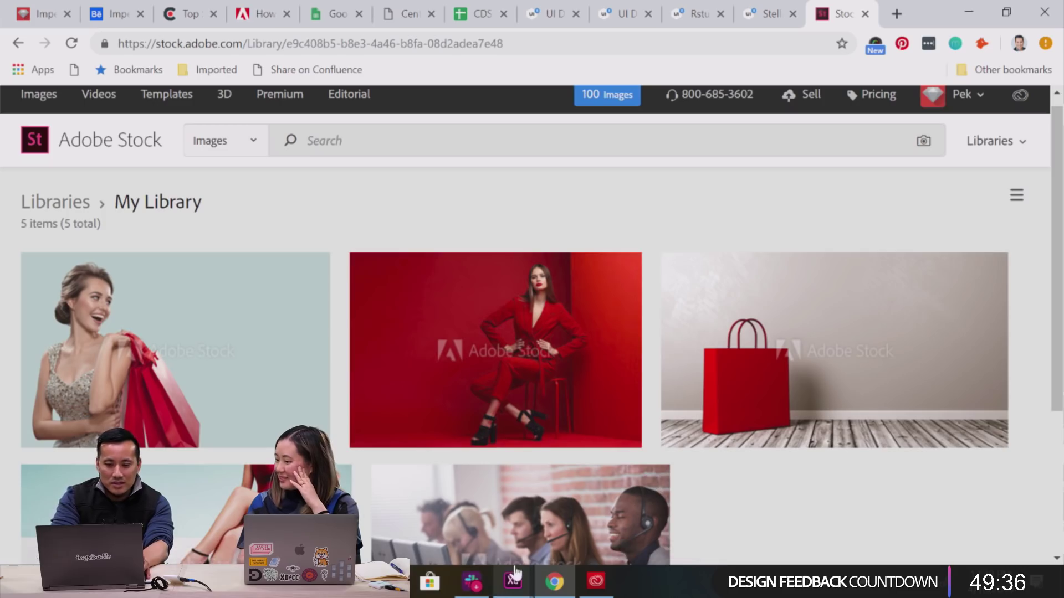
Switch to the Behance case study template in Adobe XD and inspect its title and The Problem sections.
mouse_move(514, 576)
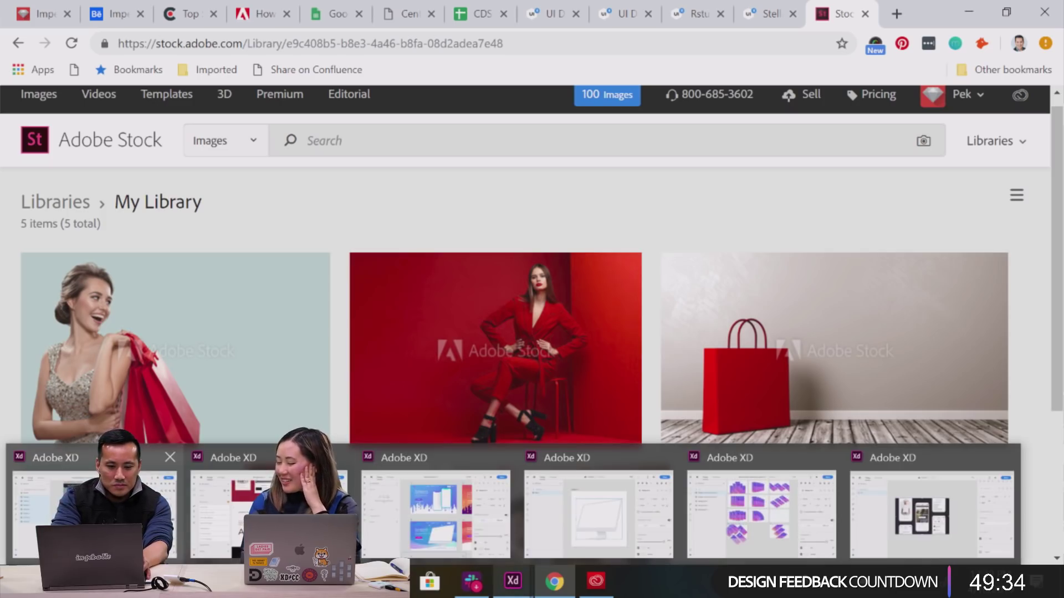
left_click(94, 510)
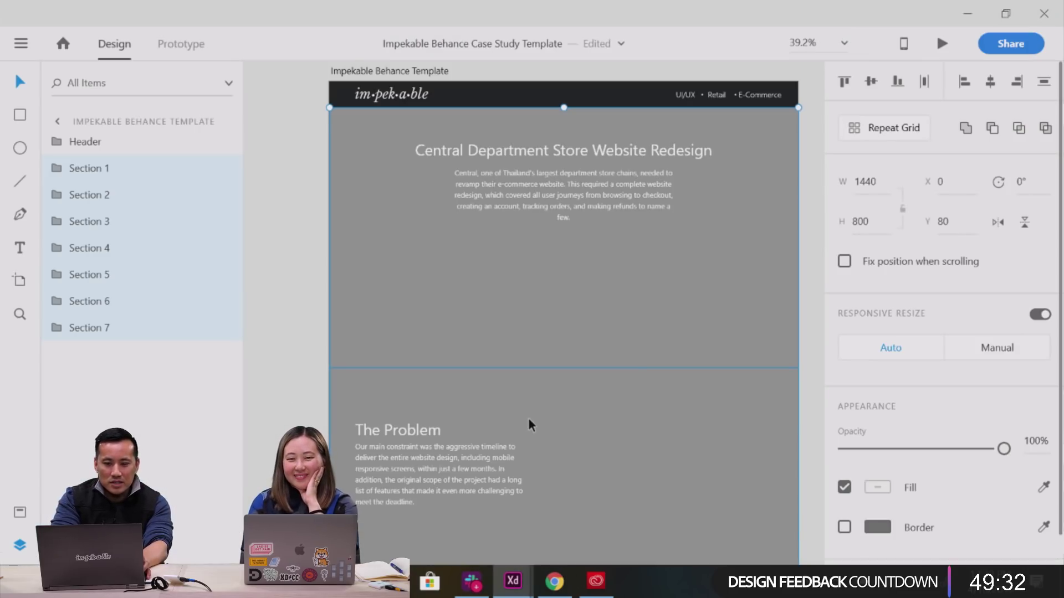
scroll(477, 446, "down", 2)
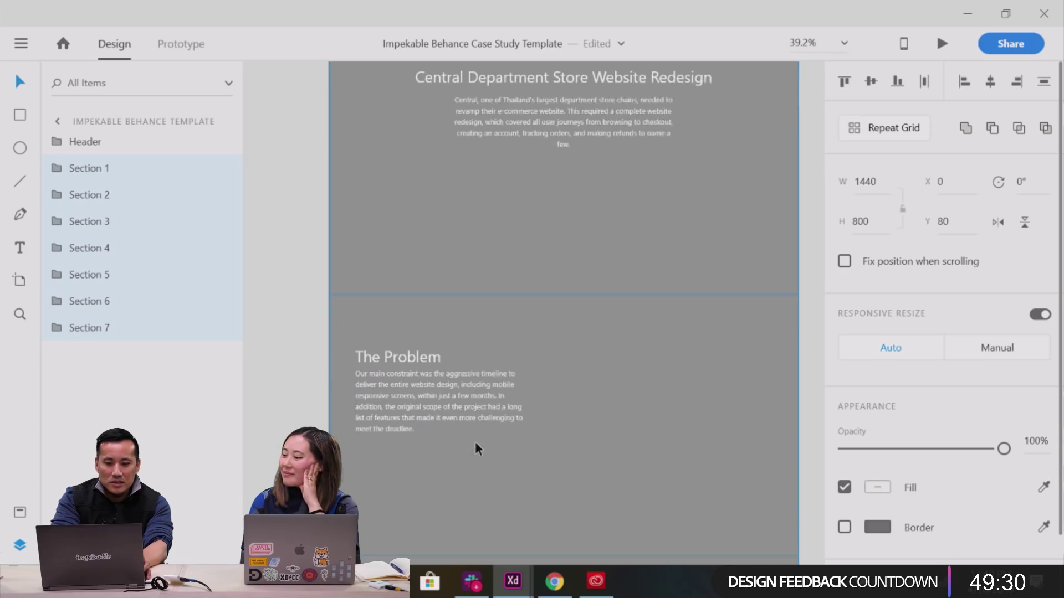
scroll(477, 448, "down", 1)
right_click(475, 446)
left_click(425, 470)
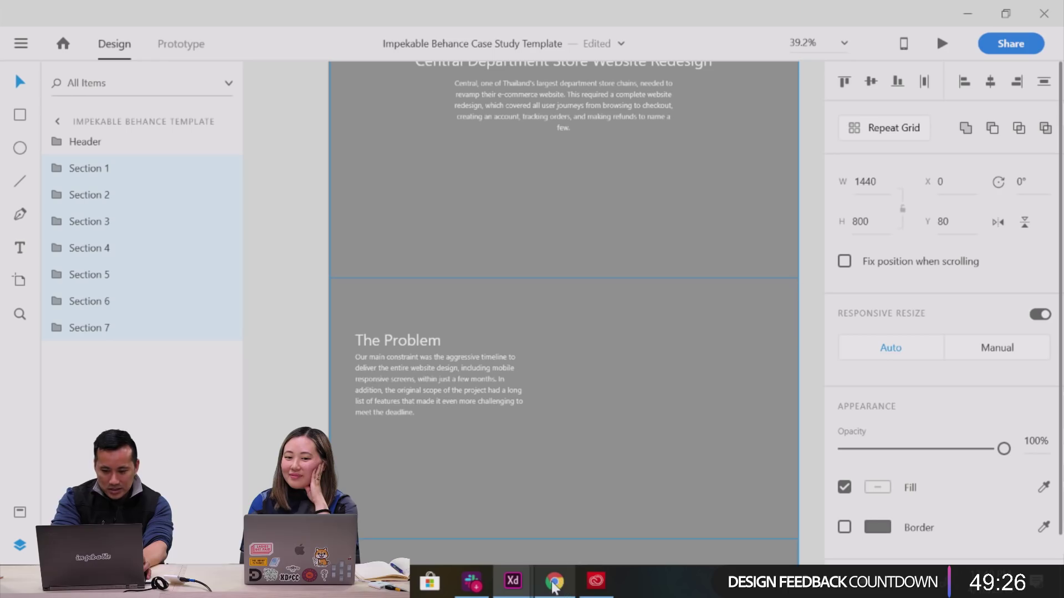
Switch back to Chrome, open the Shopping Bag on Wooden Floor image in My Library, and copy its preview image.
mouse_move(554, 586)
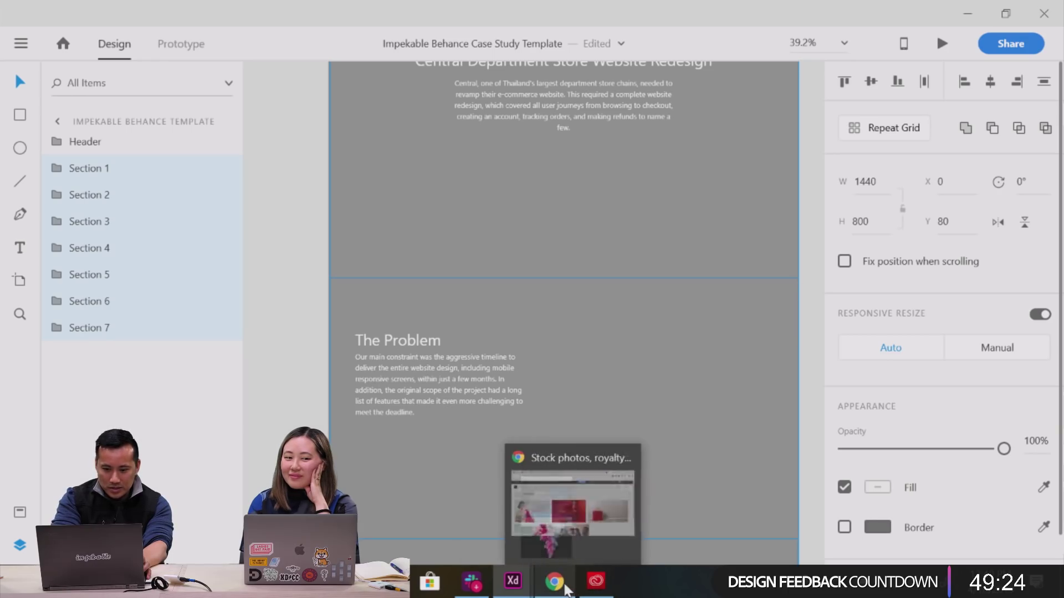
left_click(566, 586)
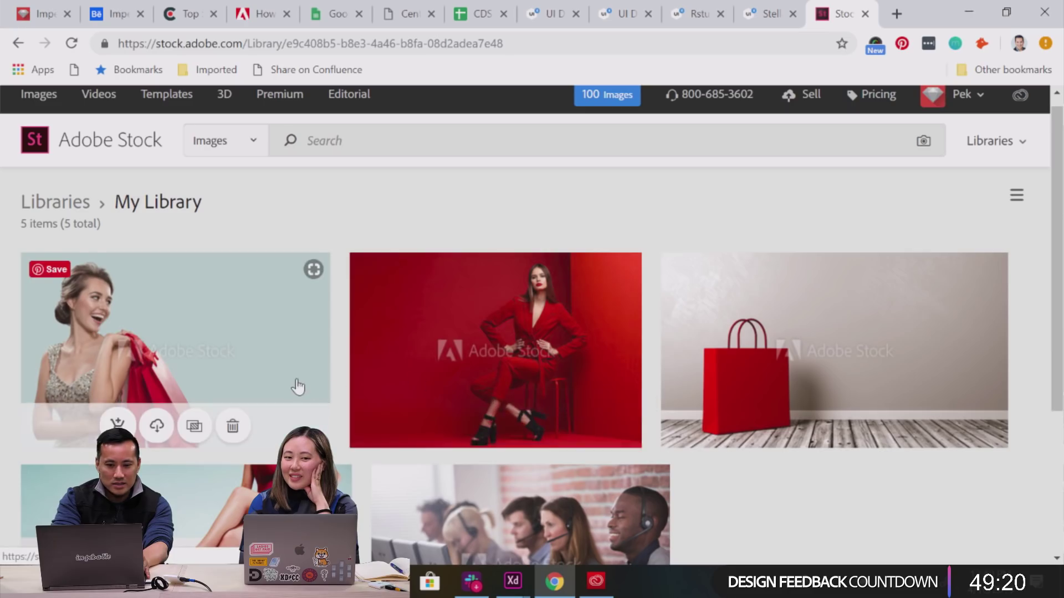
scroll(294, 384, "down", 3)
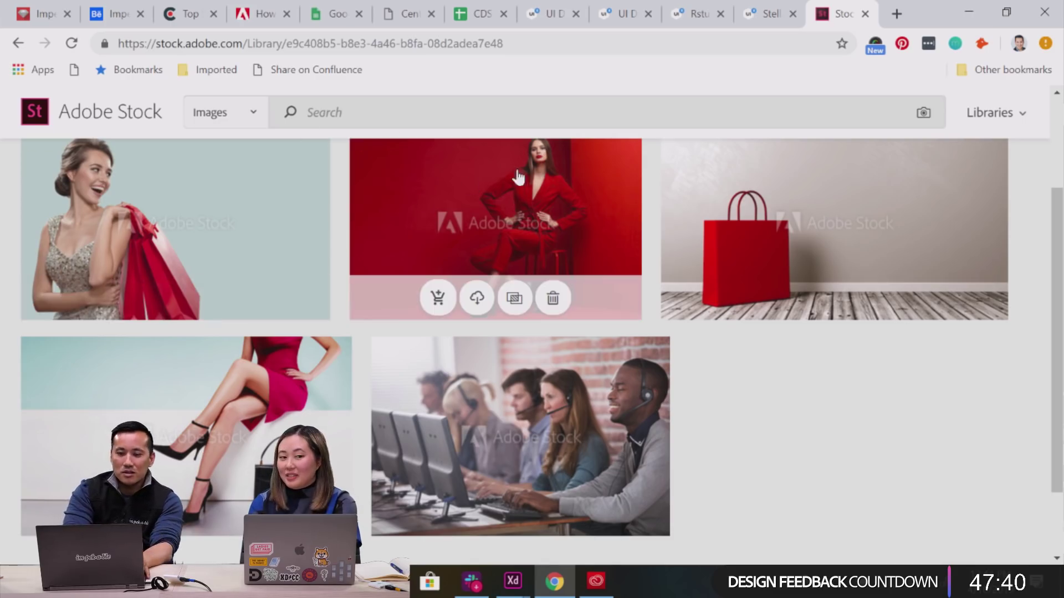
left_click(841, 249)
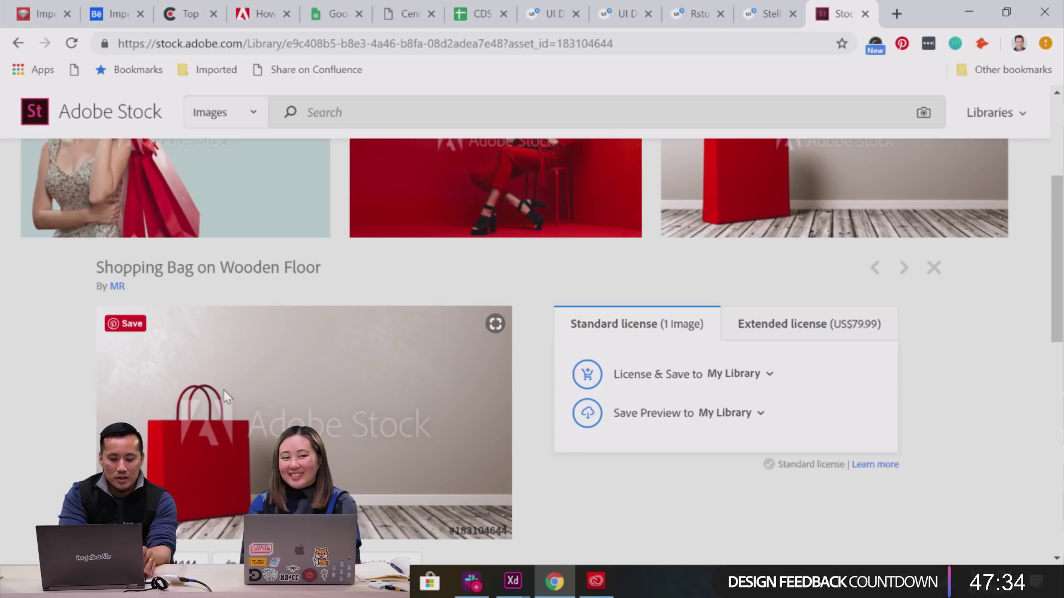
right_click(224, 391)
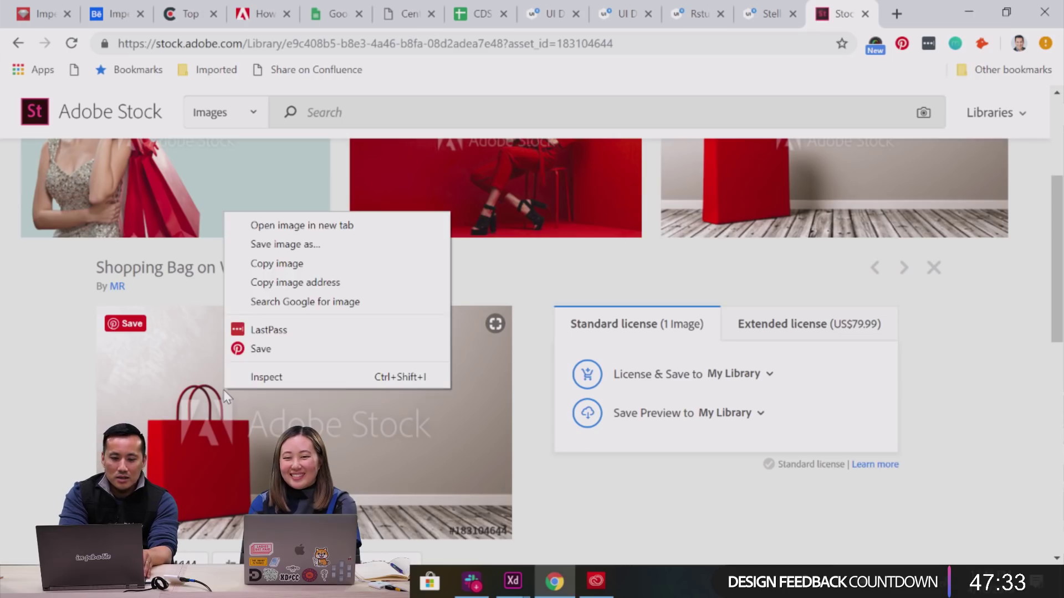
left_click(331, 267)
mouse_move(514, 580)
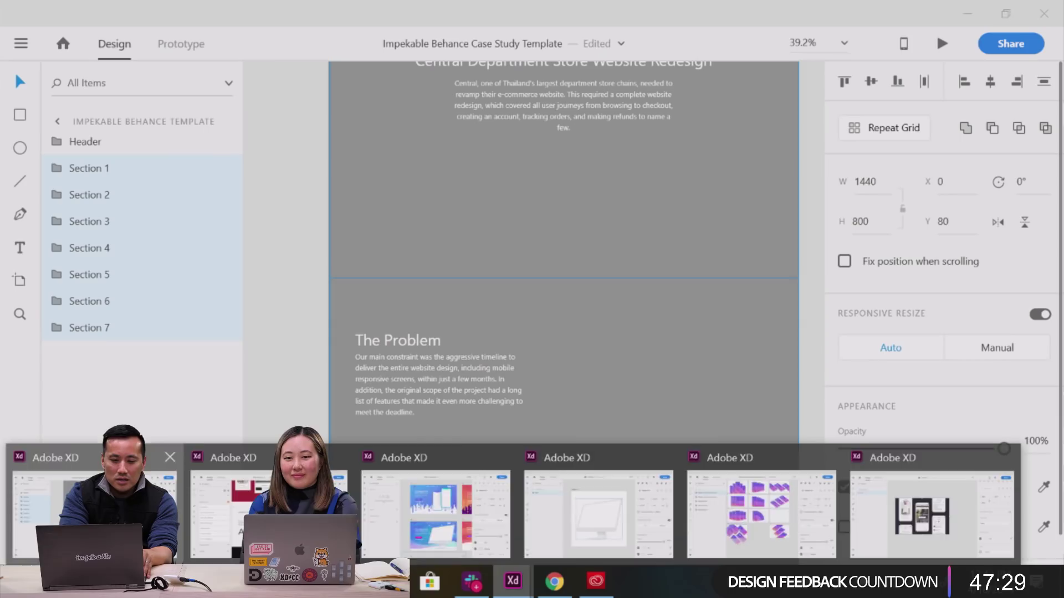
Switch to the Behance template in Adobe XD, paste the shopping bag image into The Problem section, and flip it horizontally.
left_click(172, 488)
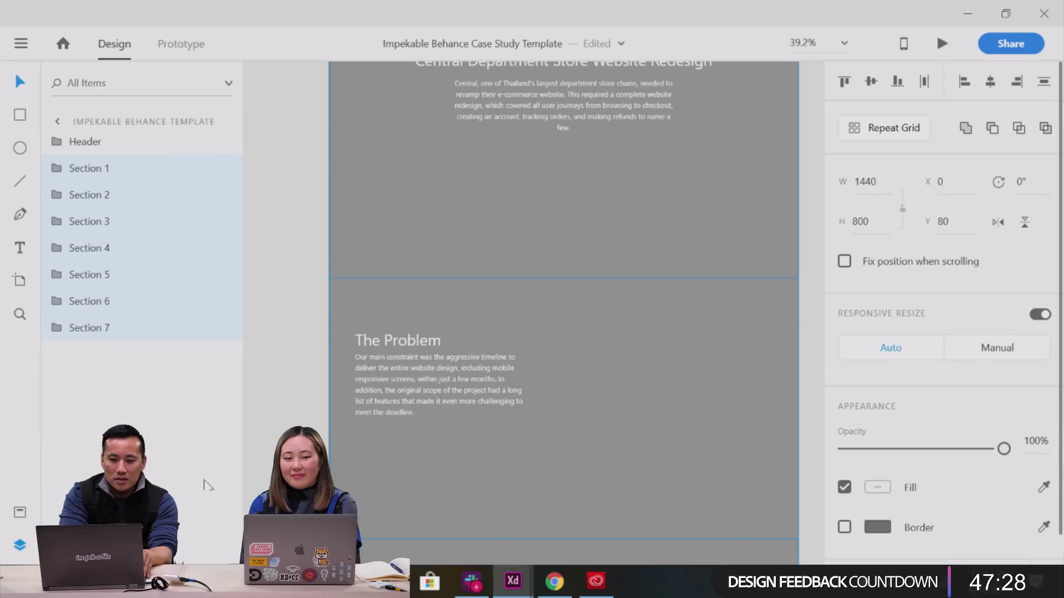
left_click(563, 400)
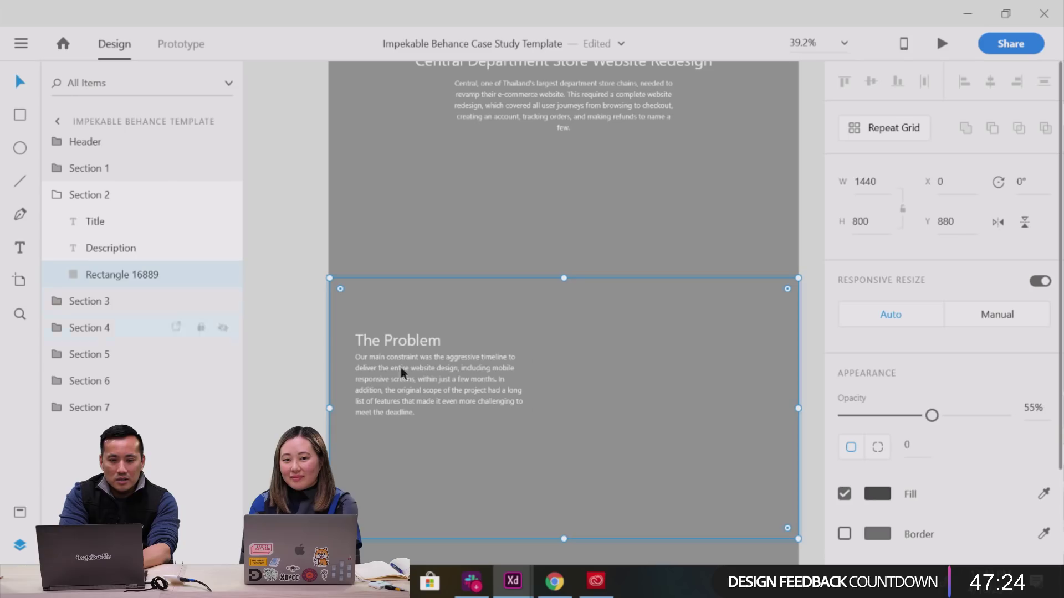
key("ctrl+v")
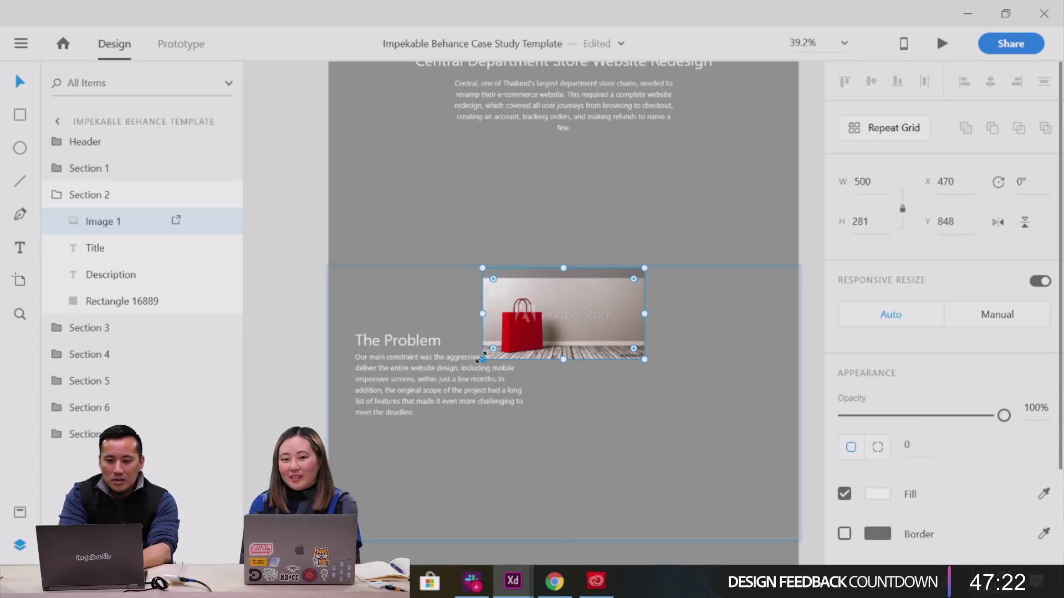
left_click_drag(482, 357, 478, 362)
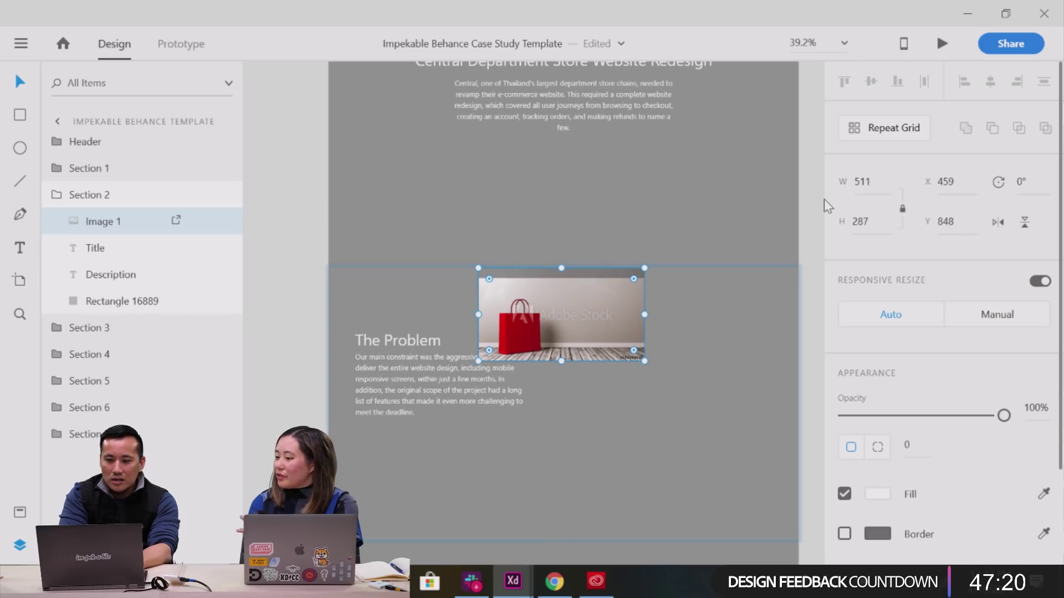
left_click_drag(572, 326, 605, 405)
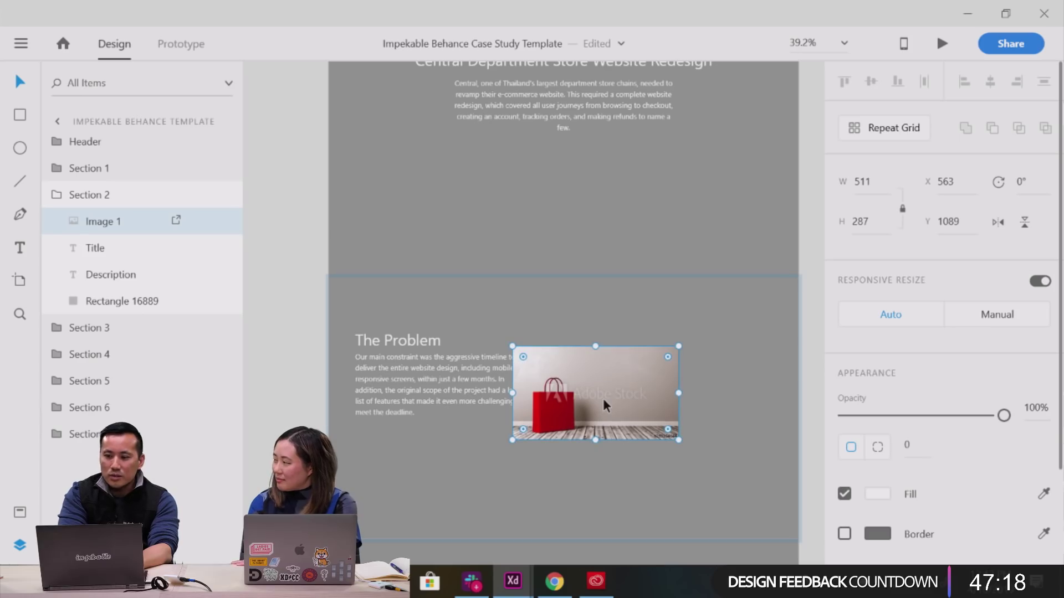
left_click(996, 223)
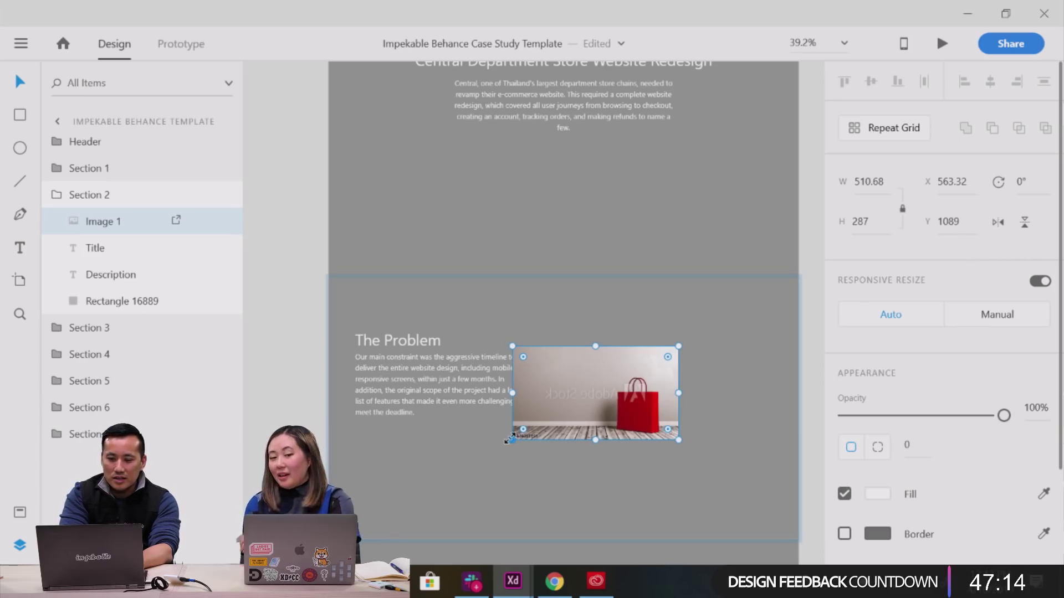
Enlarge the shopping bag image across The Problem section and set its width to 1440.
left_click_drag(508, 440, 337, 539)
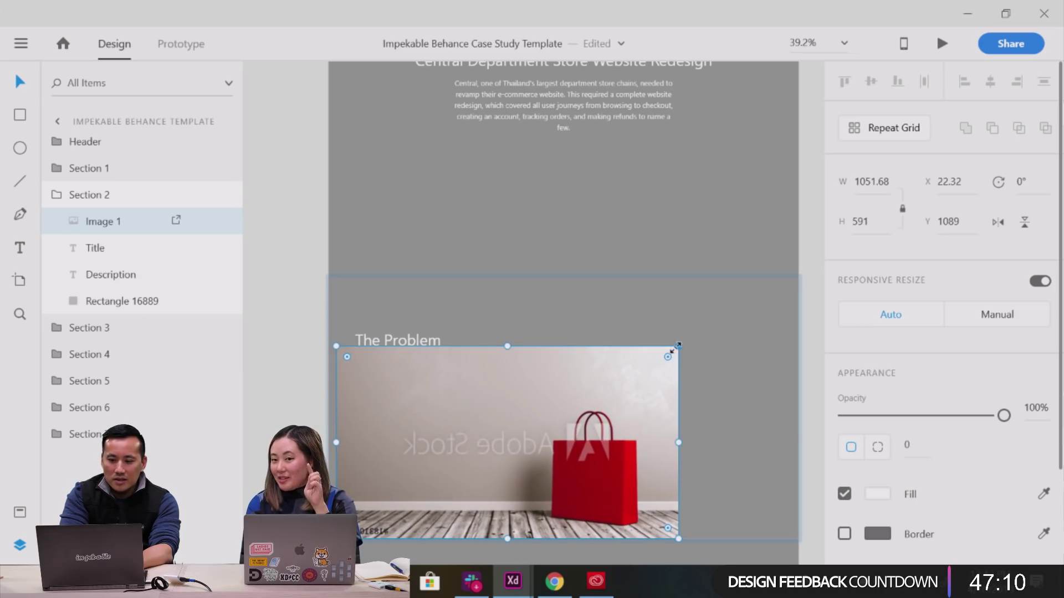
left_click_drag(677, 345, 801, 283)
left_click(878, 182)
double_click(879, 183)
key("BackSpace")
type("1440")
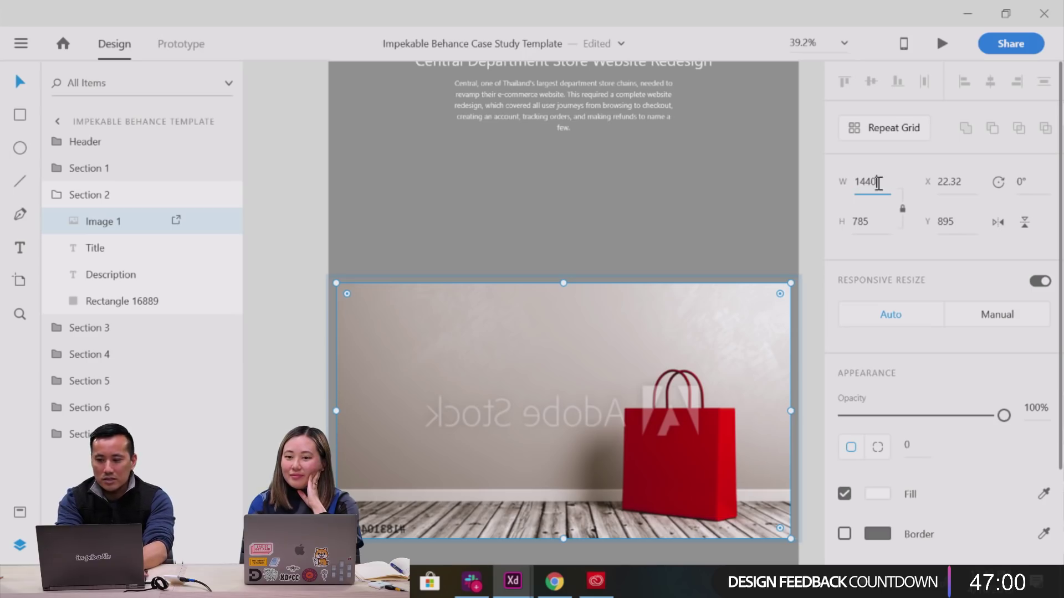
key("Return")
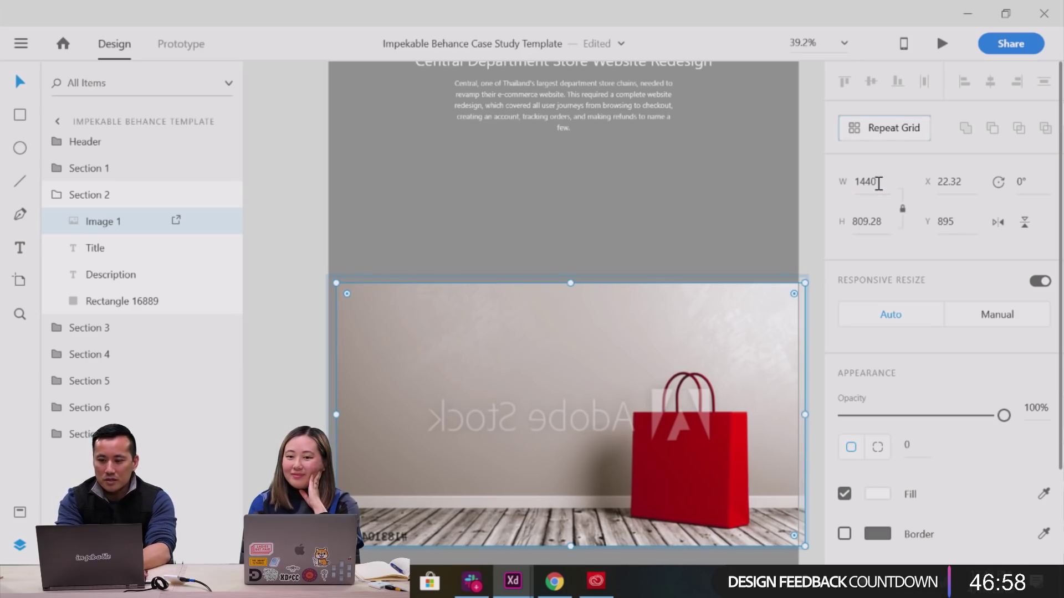
Set the shopping bag image's X position to 0 and move its layer beneath Title and Description in Section 2.
right_click(686, 343)
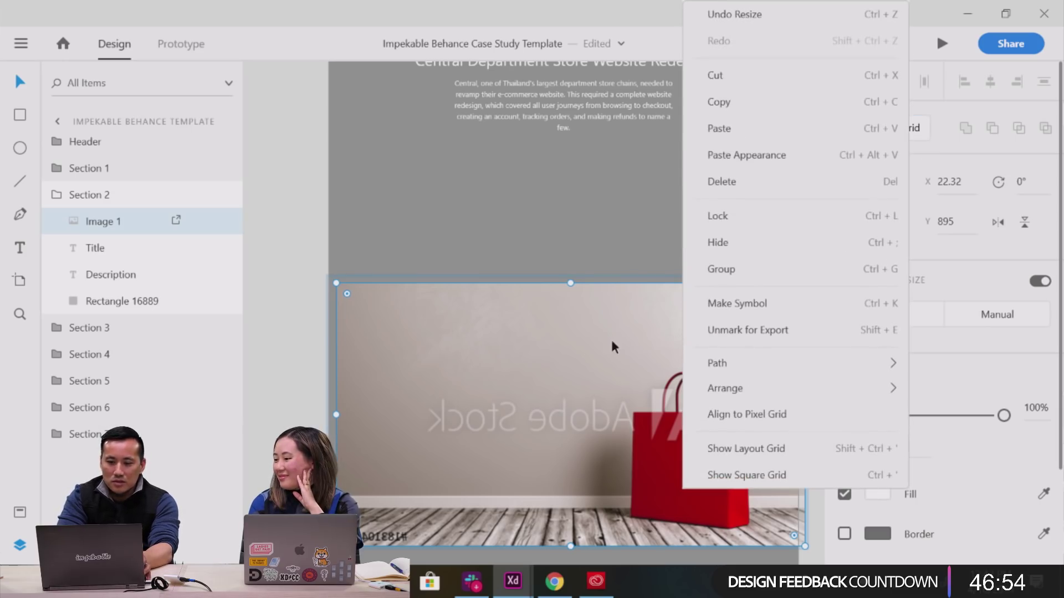
left_click(557, 346)
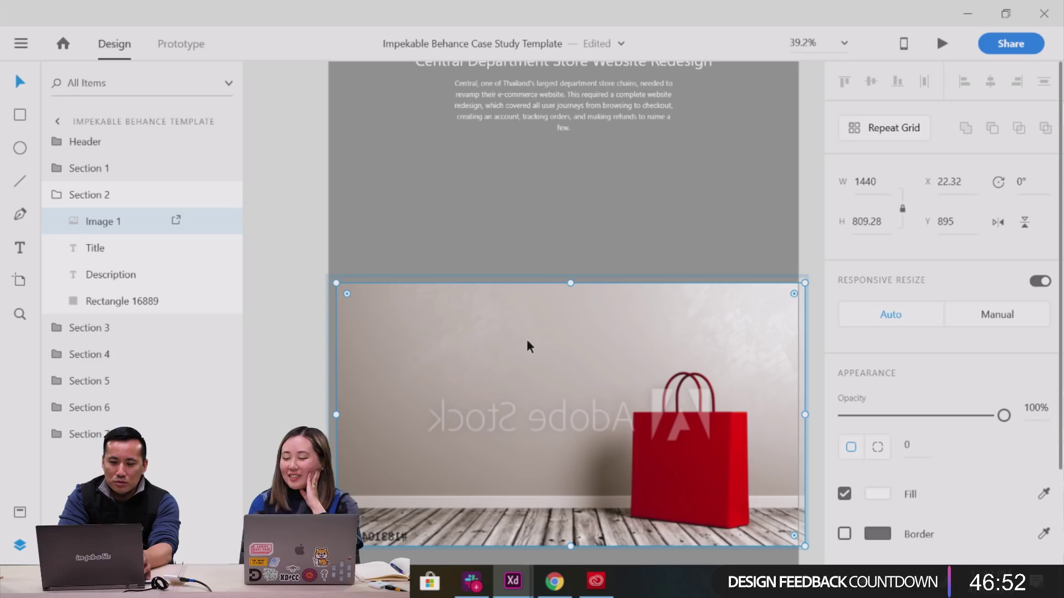
left_click(949, 182)
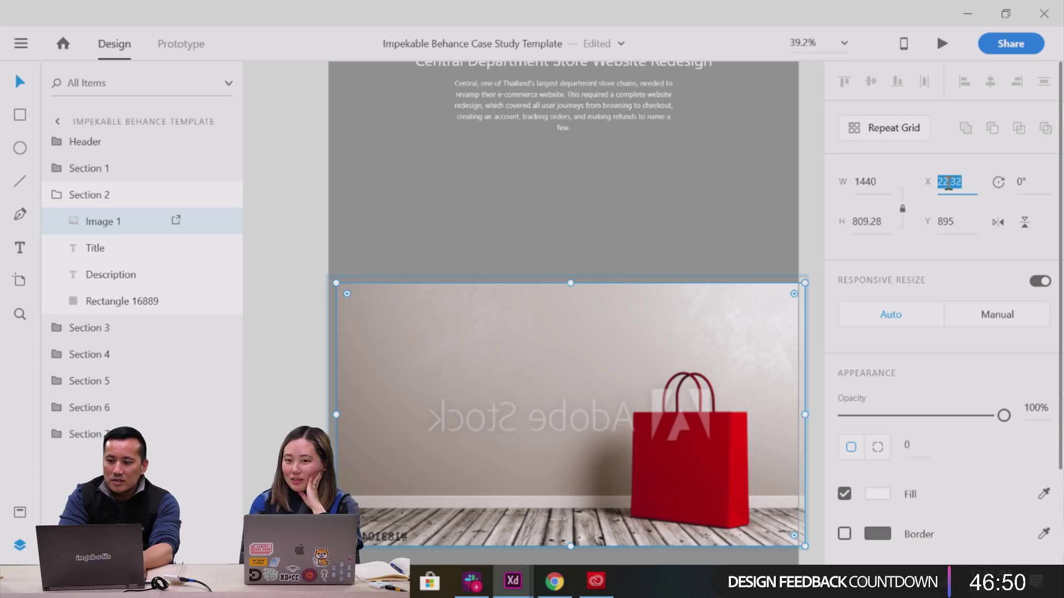
type("0")
key("Return")
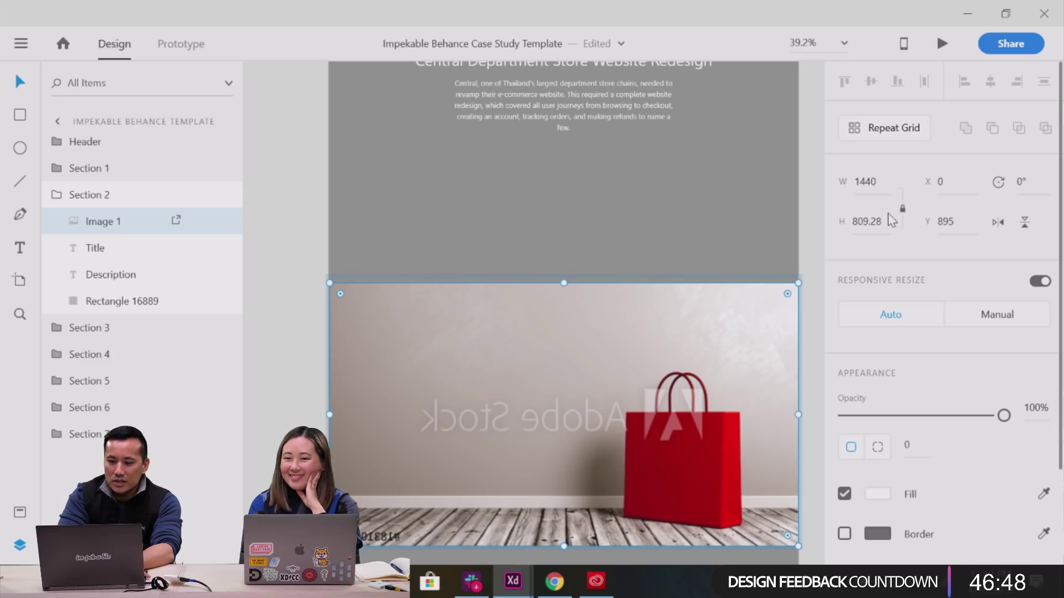
left_click_drag(121, 225, 121, 290)
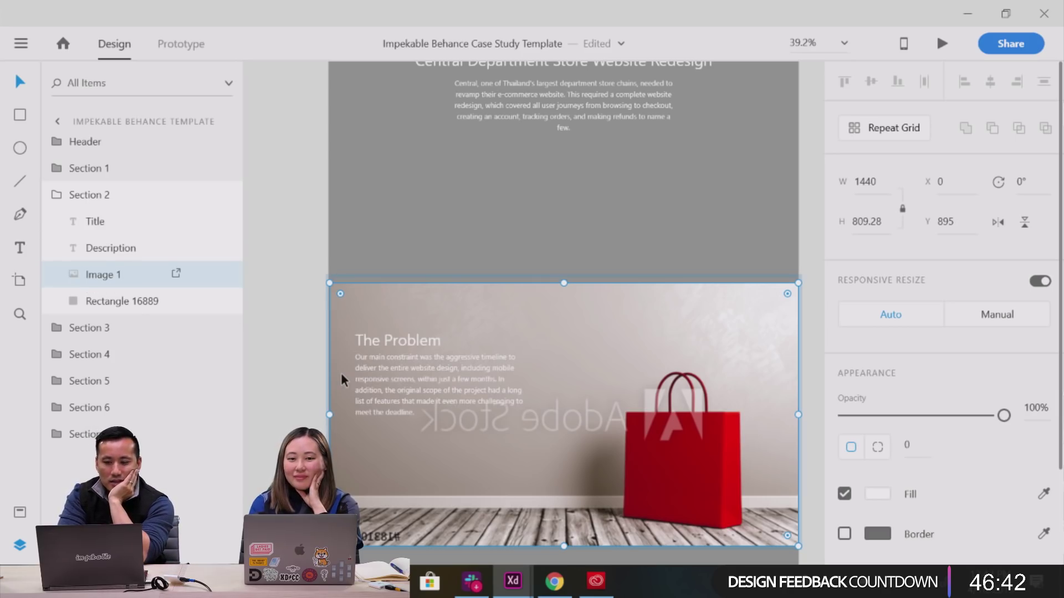
scroll(464, 441, "down", 1)
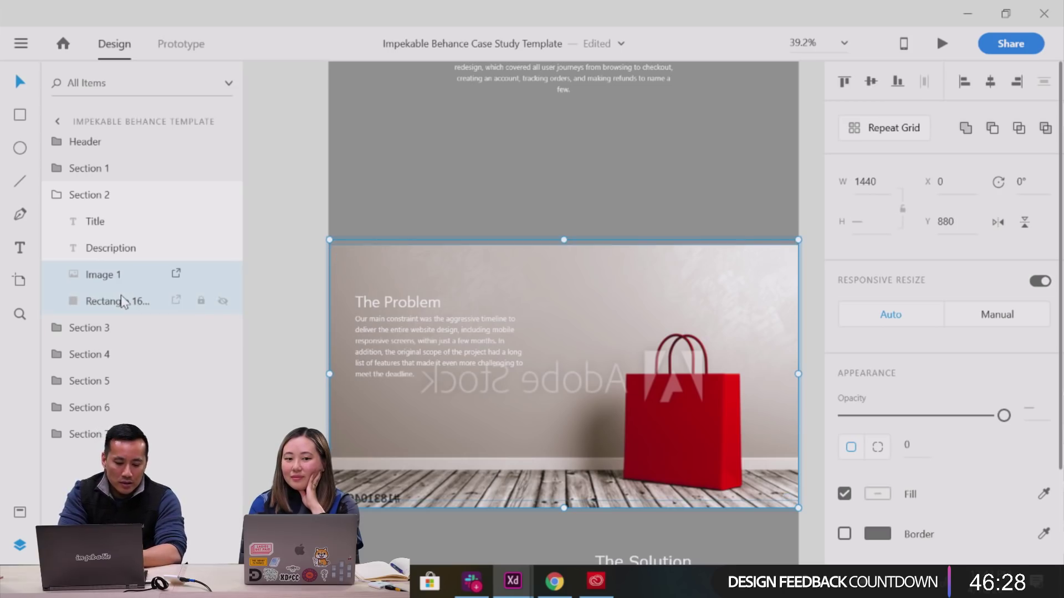
Group the shopping bag image and move Rectangle 16889 into that group, directly above the image layer.
right_click(123, 302)
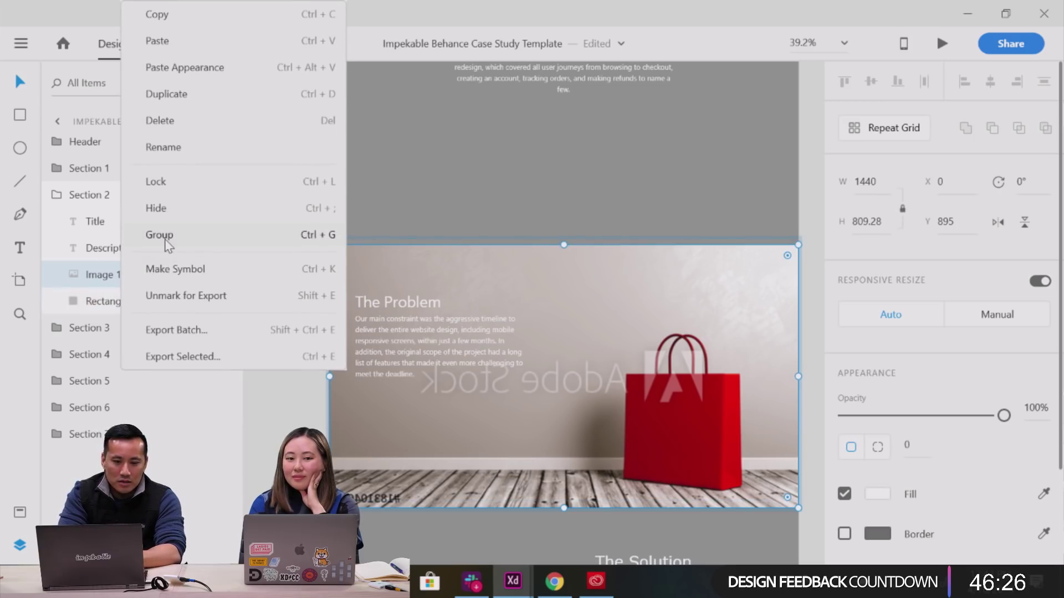
left_click(165, 237)
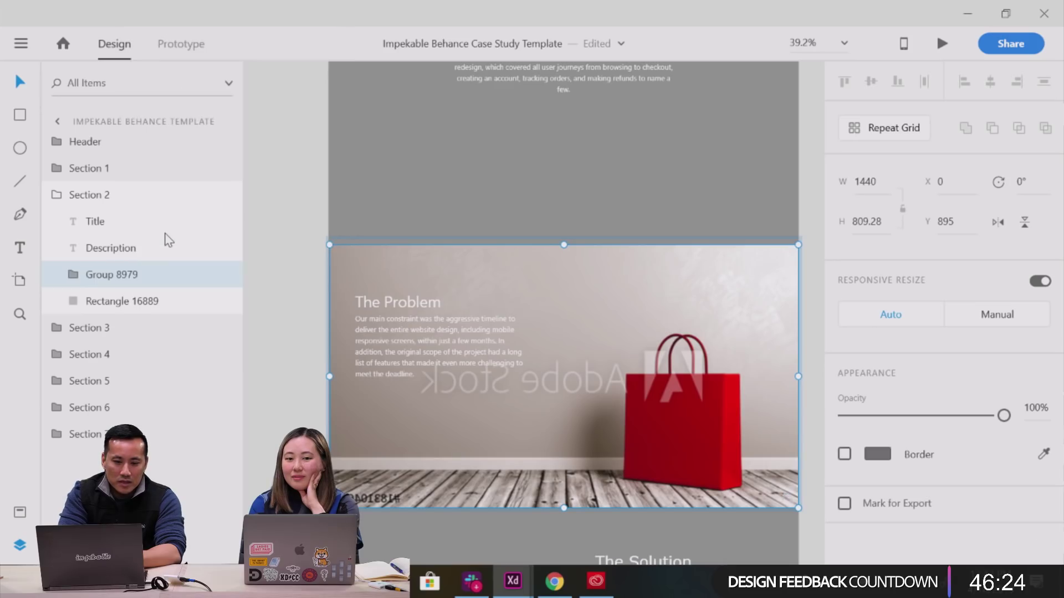
left_click(77, 277)
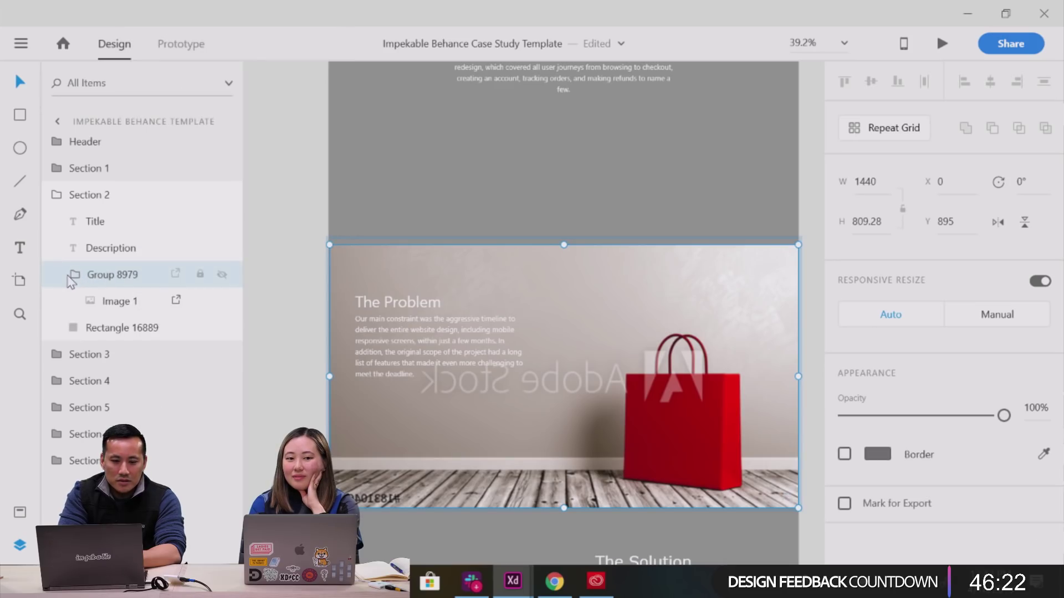
left_click_drag(108, 338, 124, 299)
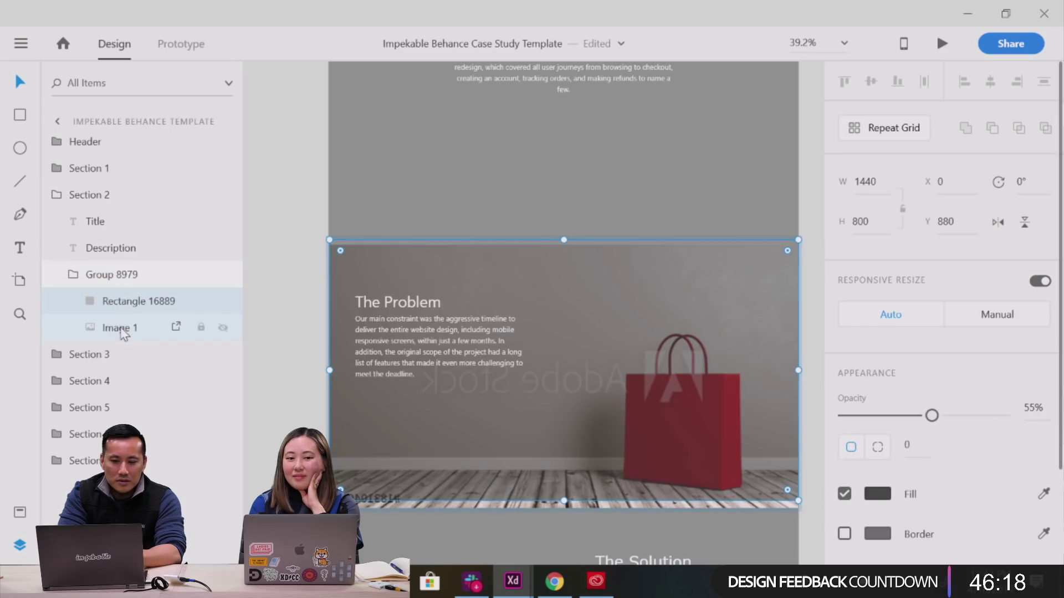
Mask the shopping bag image with Rectangle 16889 using Mask with Shape.
left_click(123, 328, "shift")
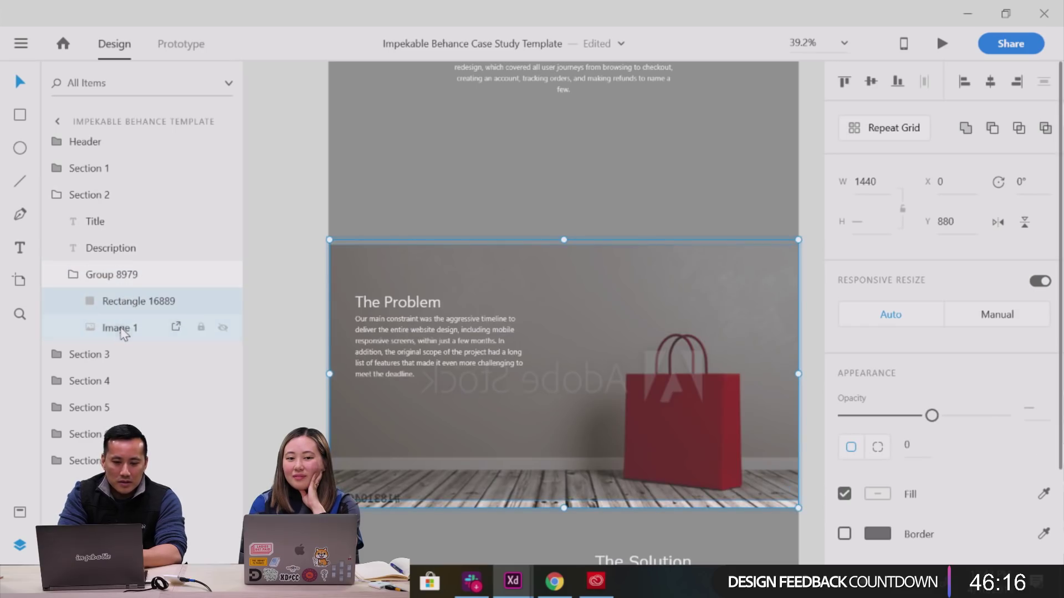
right_click(123, 332)
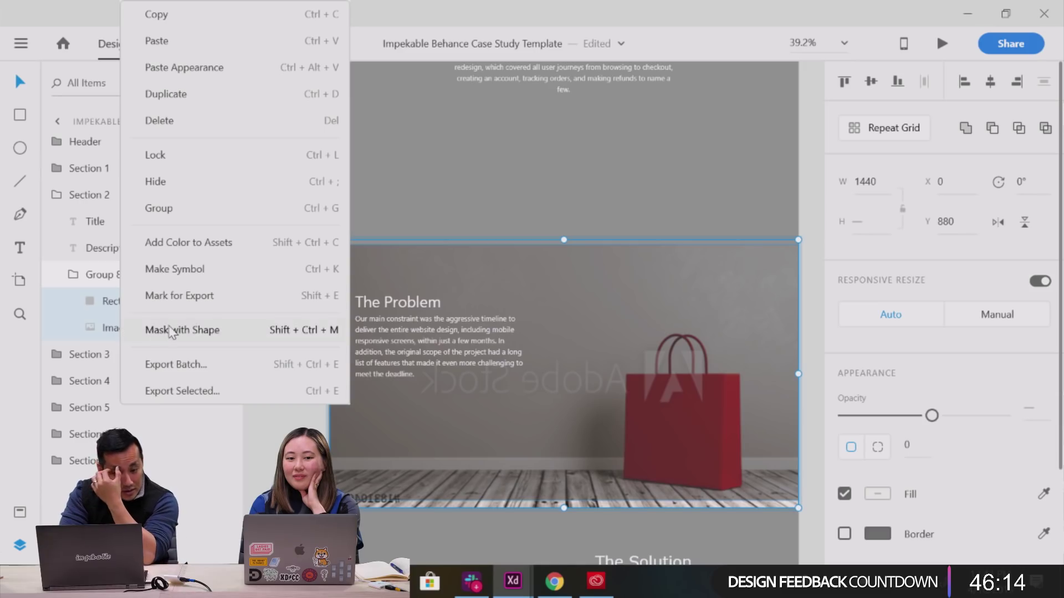
left_click(170, 331)
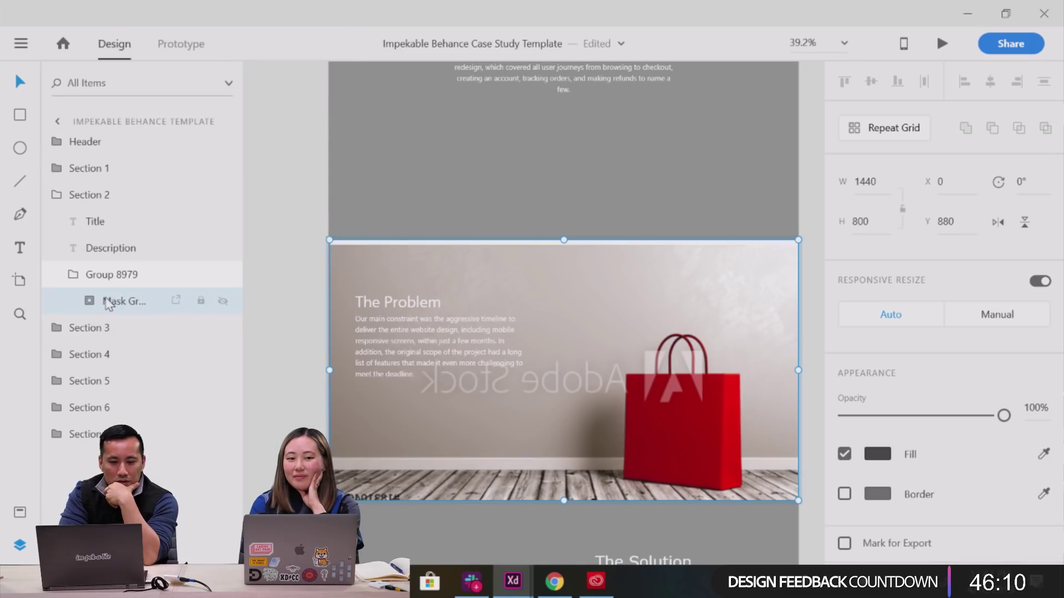
Inside the mask group, enlarge the shopping bag image to about 1744 wide and reposition it to about X -152, Y 880.
double_click(108, 303)
left_click(89, 301)
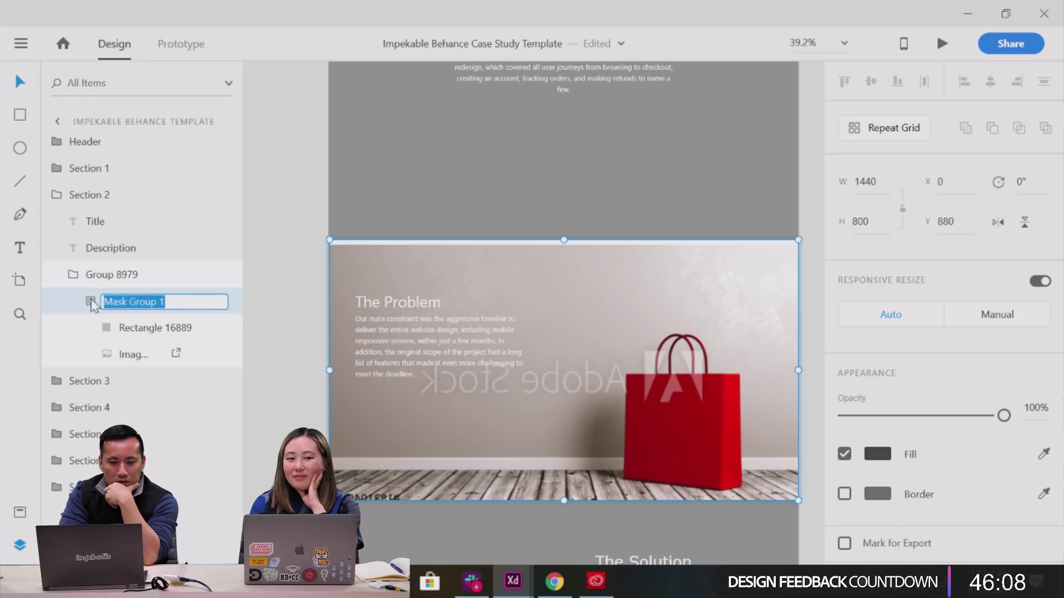
left_click(124, 354)
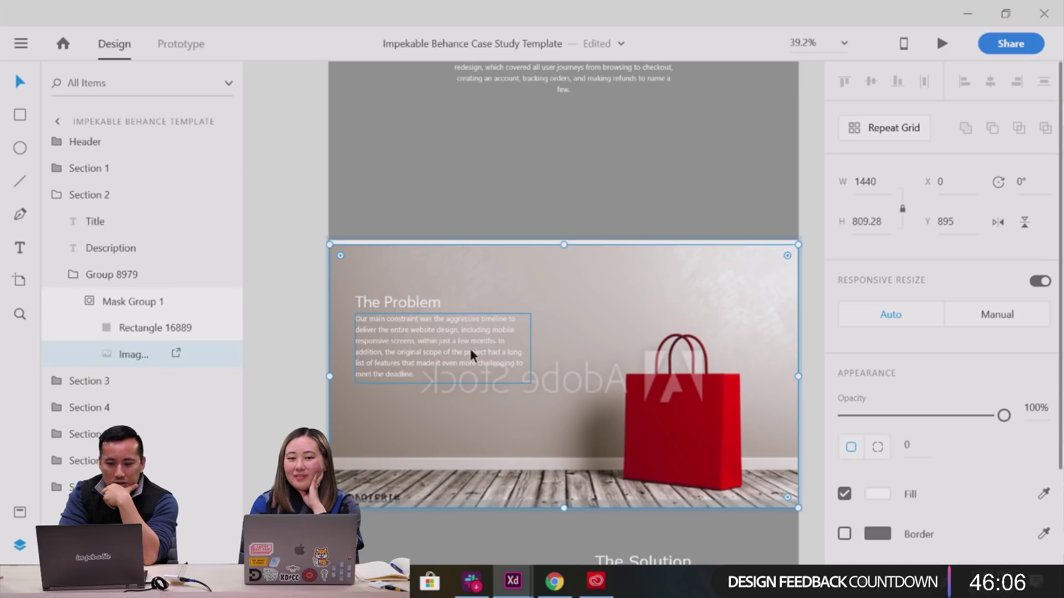
left_click_drag(618, 314, 616, 361)
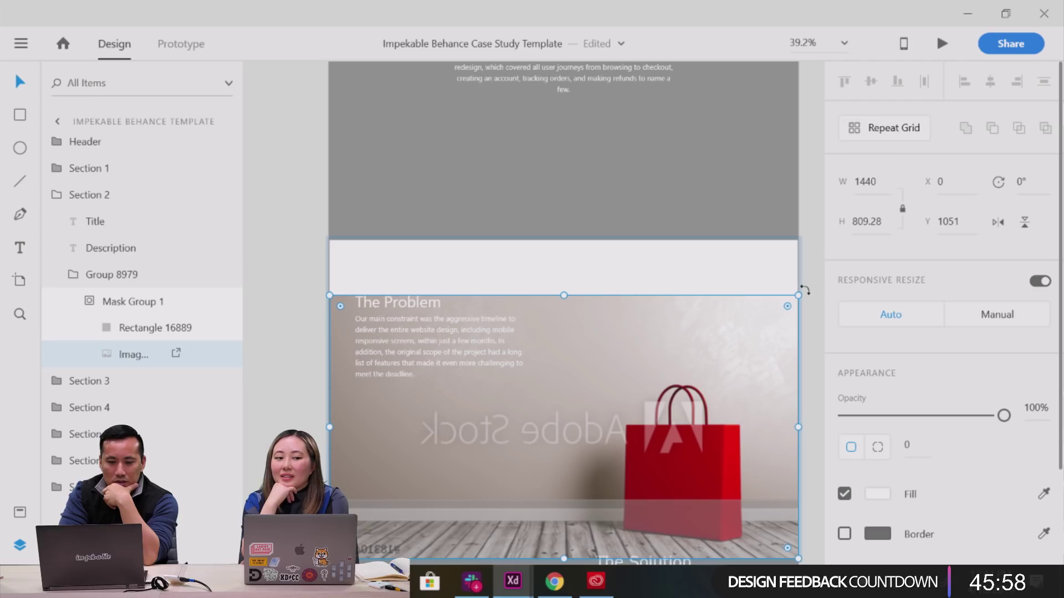
left_click_drag(797, 296, 902, 233)
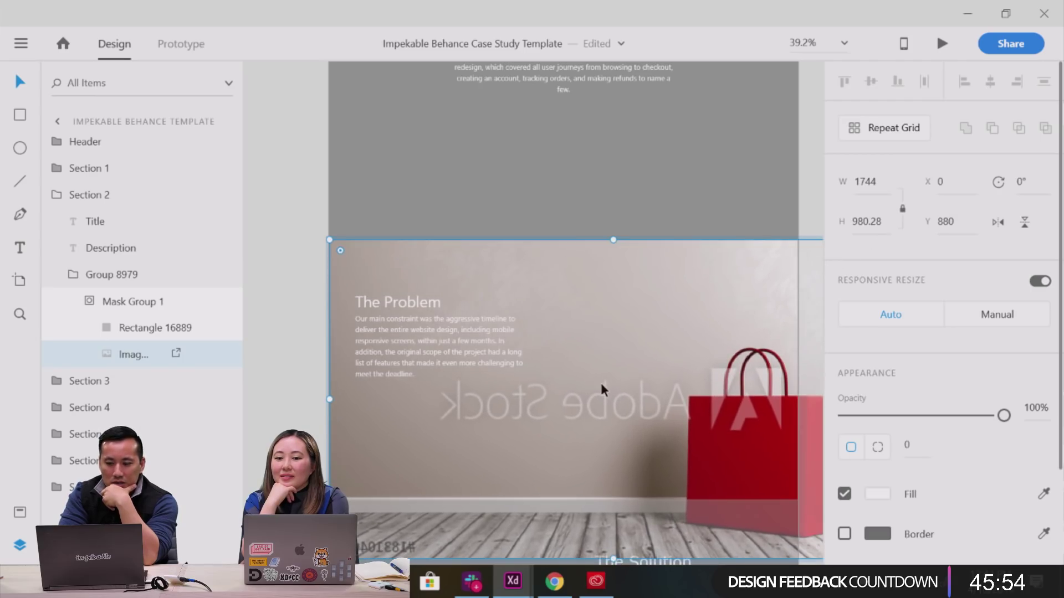
left_click_drag(593, 425, 543, 424)
Enlarge the masked image slightly to about 1784 wide and align its top edge with the section at Y 880.
left_click(110, 278)
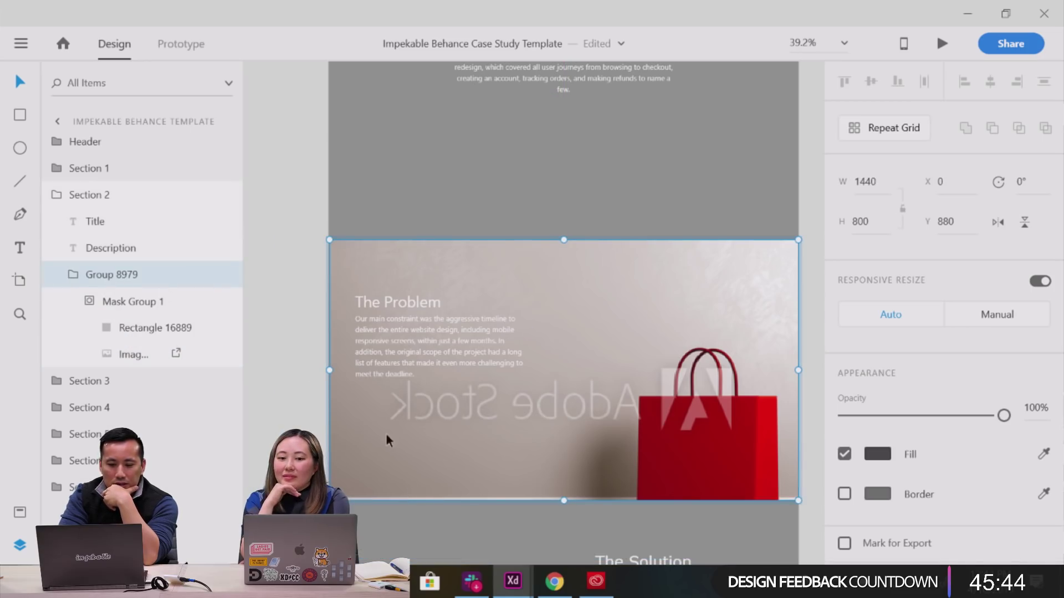
left_click(138, 356)
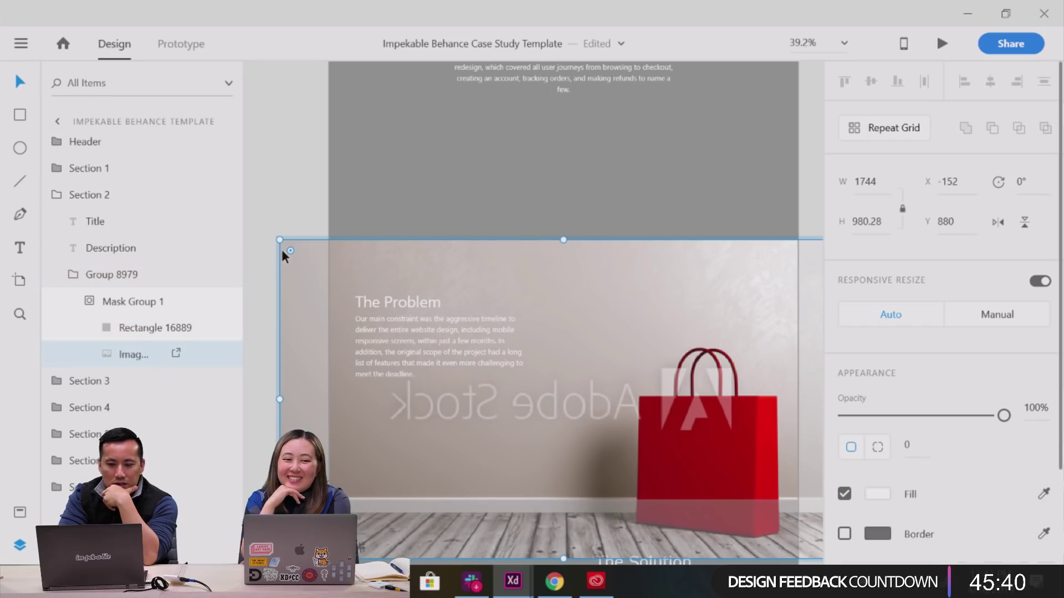
left_click_drag(278, 241, 242, 235)
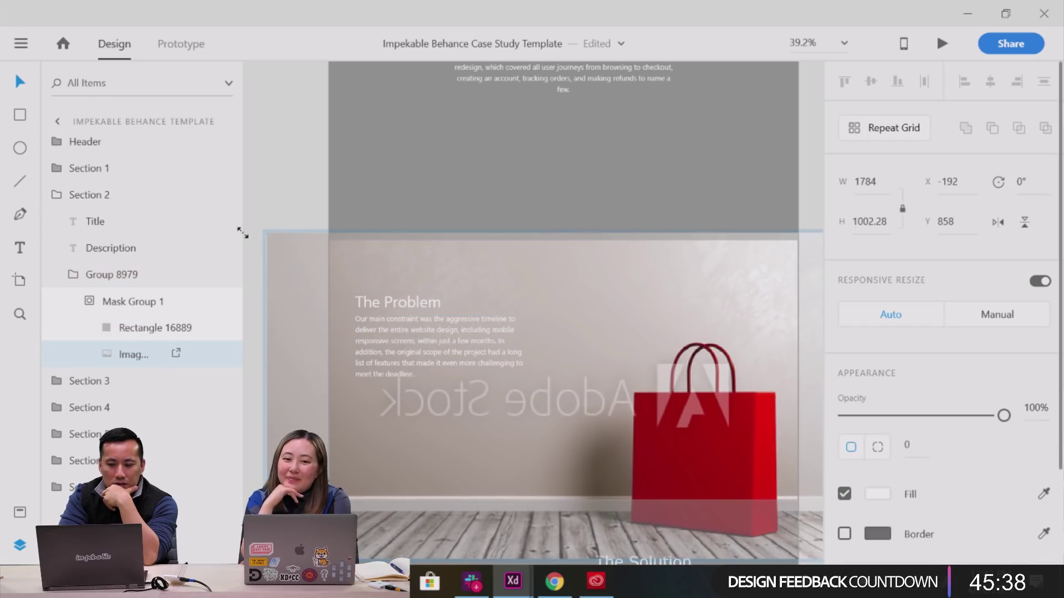
left_click_drag(524, 297, 523, 301)
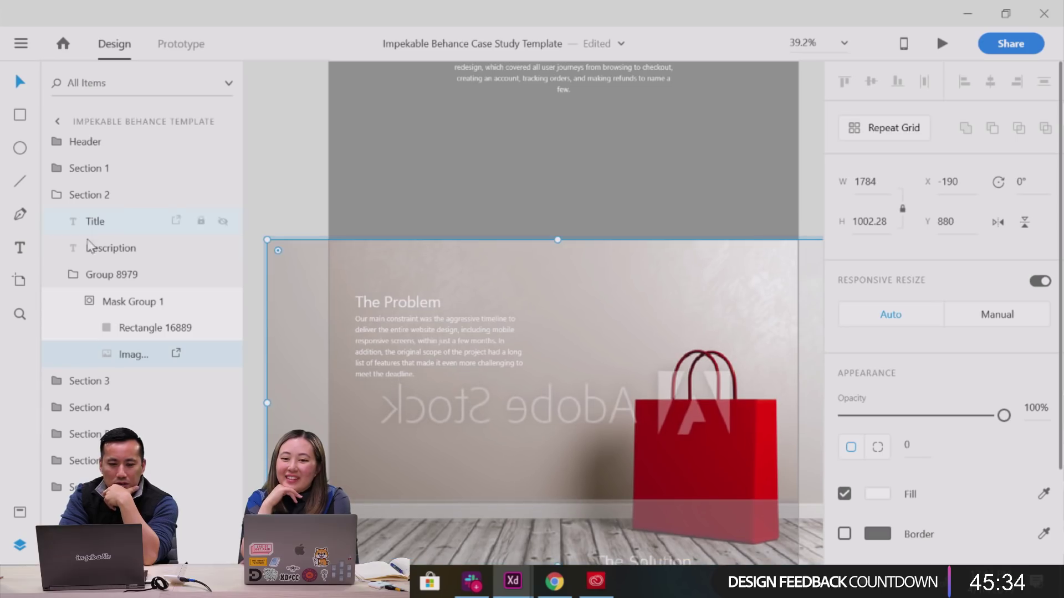
Change the fill of Section 2 to dark gray #454545 to darken The Problem title and description text.
left_click(102, 202)
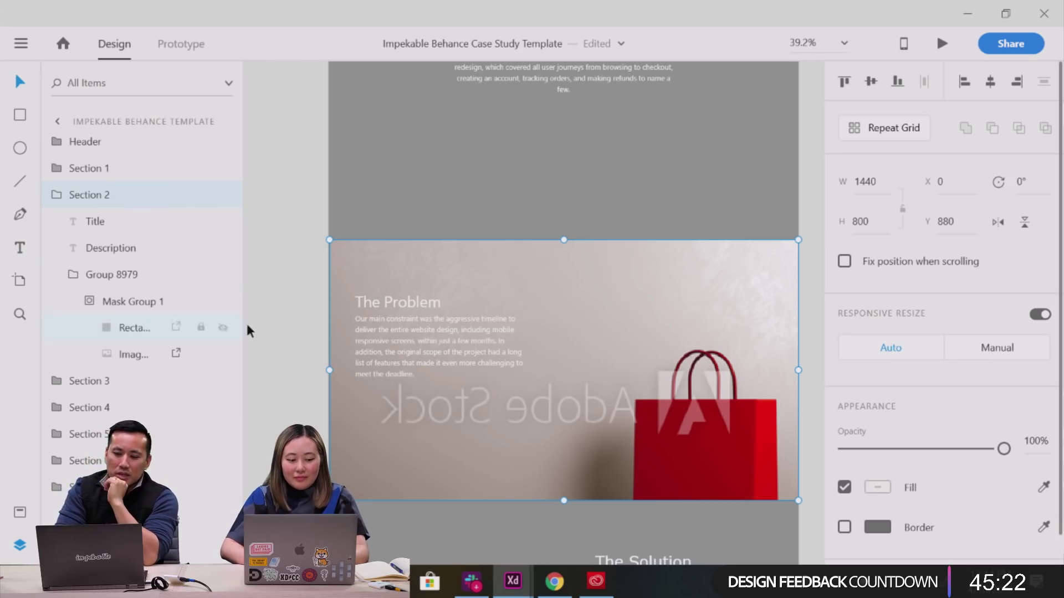
right_click(389, 360)
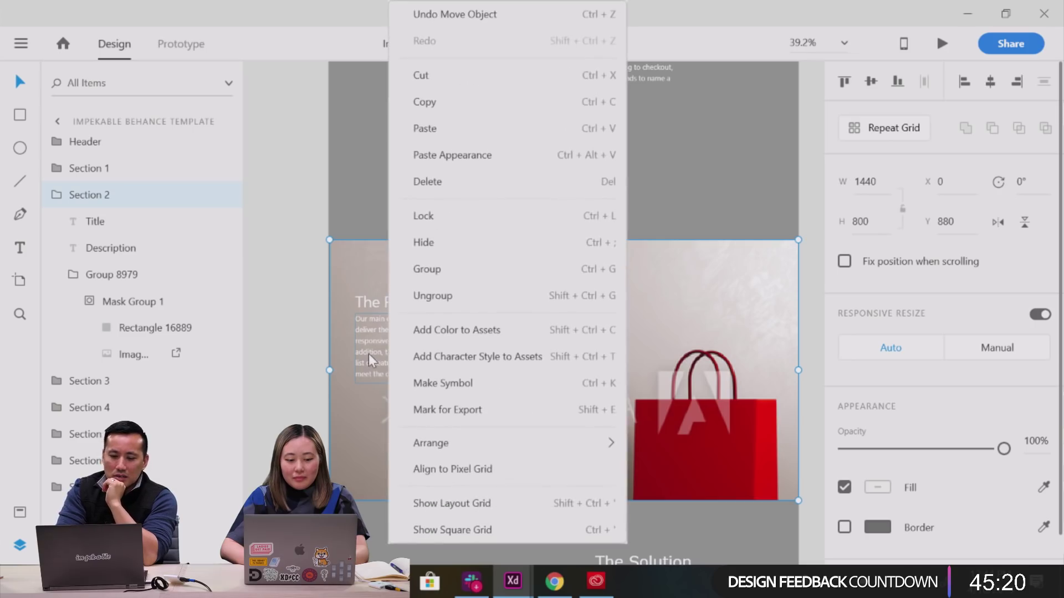
left_click(373, 360)
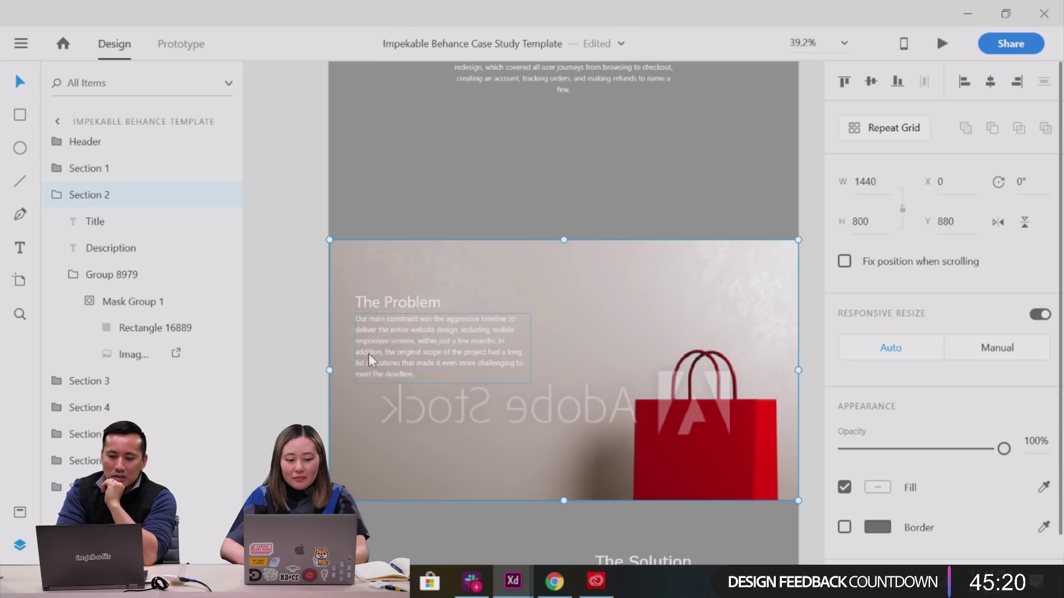
left_click(877, 487)
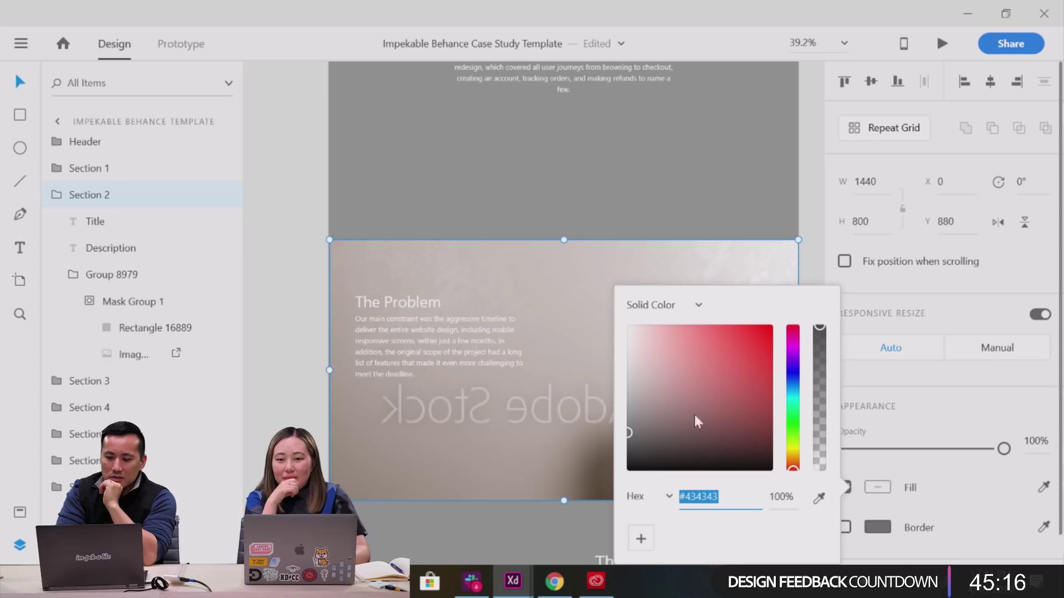
mouse_move(634, 451)
left_mouse_down()
mouse_move(608, 455)
mouse_move(603, 446)
mouse_move(622, 436)
left_mouse_up()
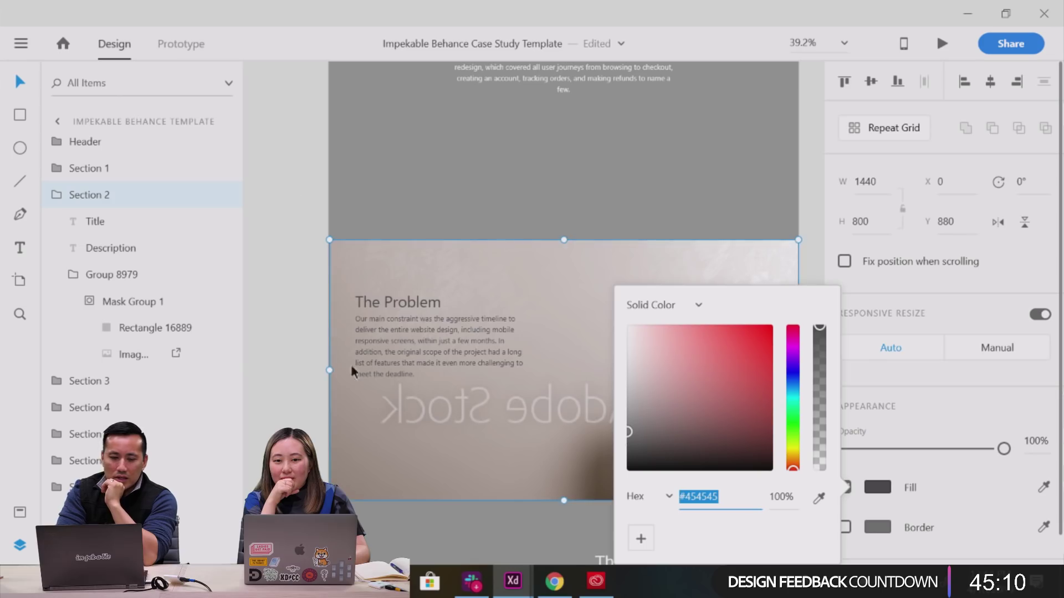
Switch to Chrome and browse the product listings on the Central website's home page.
left_click(554, 582)
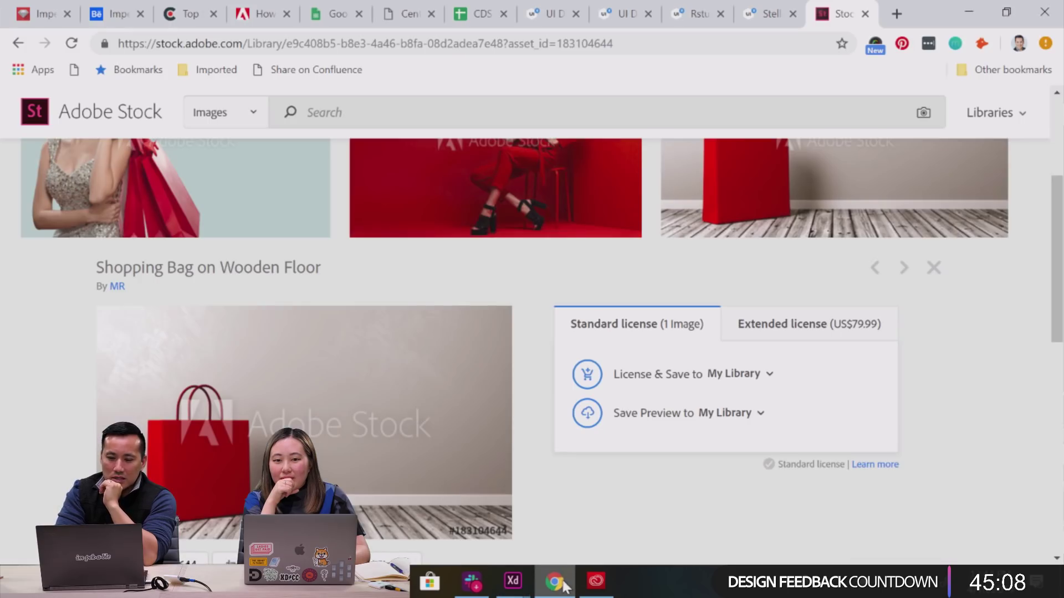
left_click(409, 22)
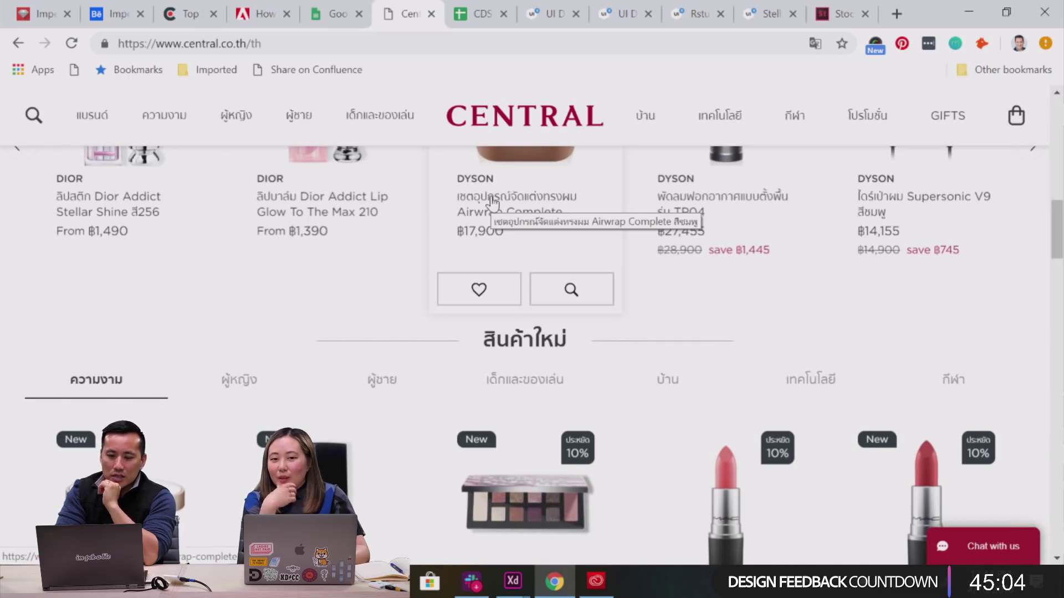
left_click(492, 202)
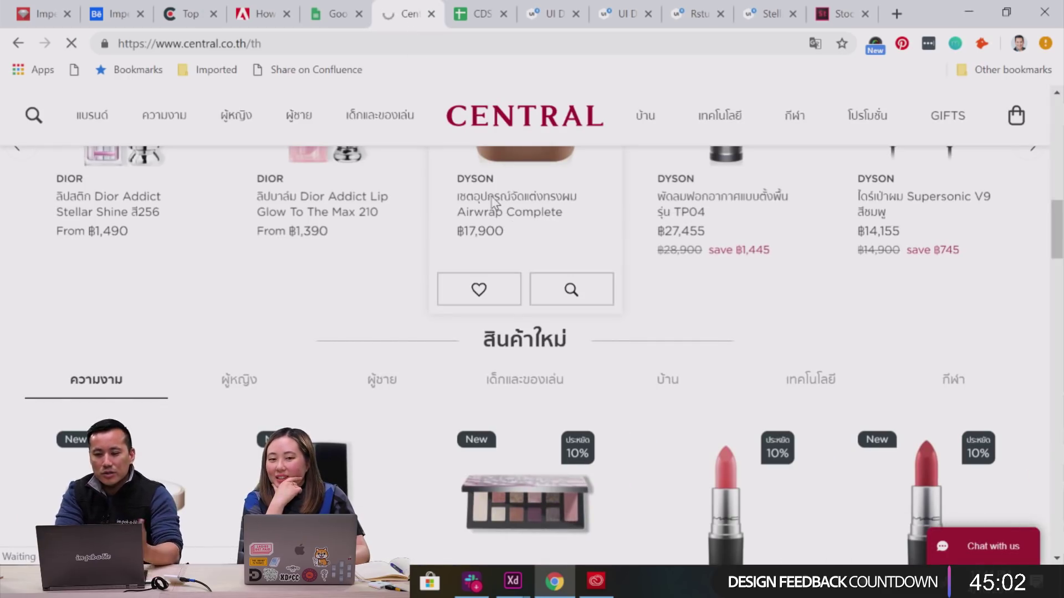
left_click(12, 49)
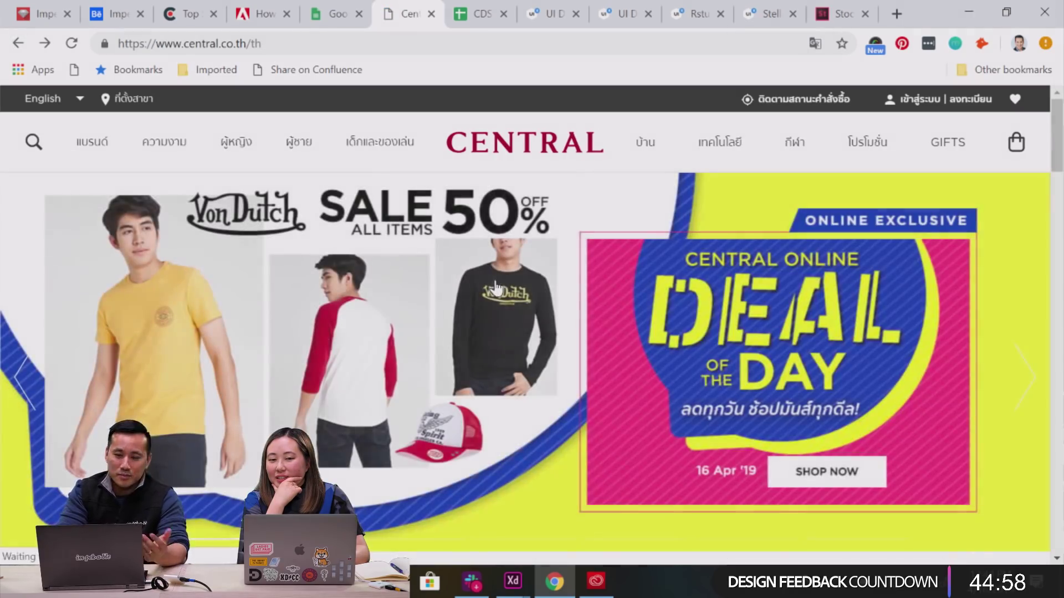
scroll(548, 347, "down", 15)
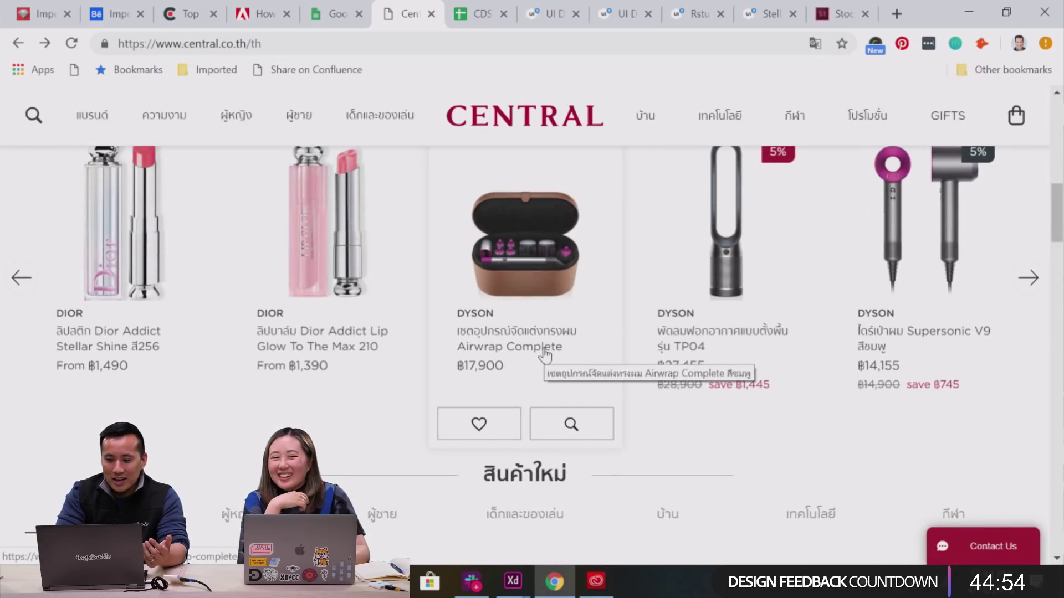
Inspect a category label on the Central home page and copy its text colour value #9b9b9b.
right_click(668, 518)
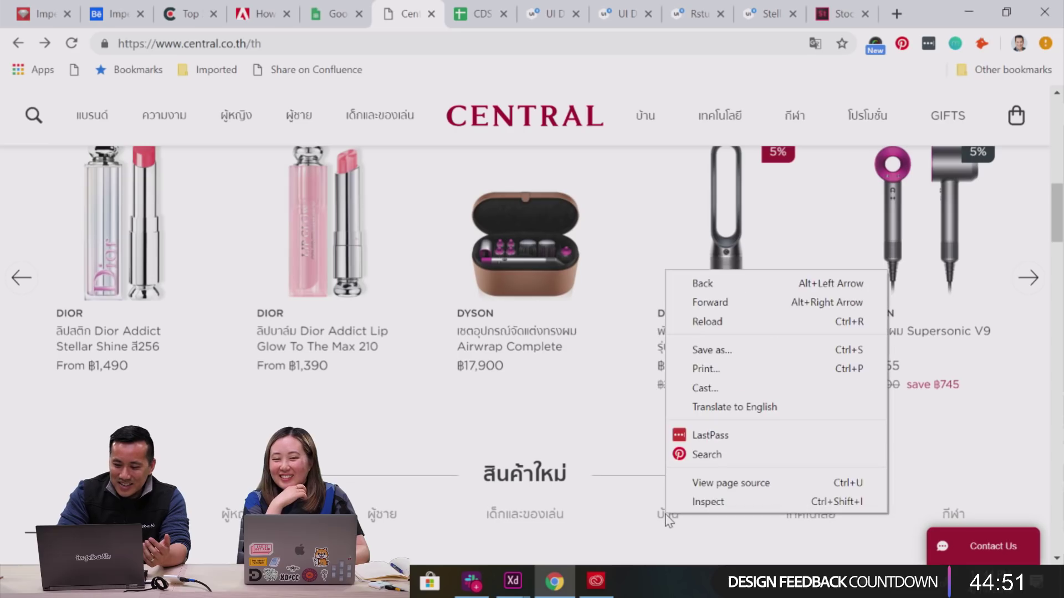
left_click(712, 501)
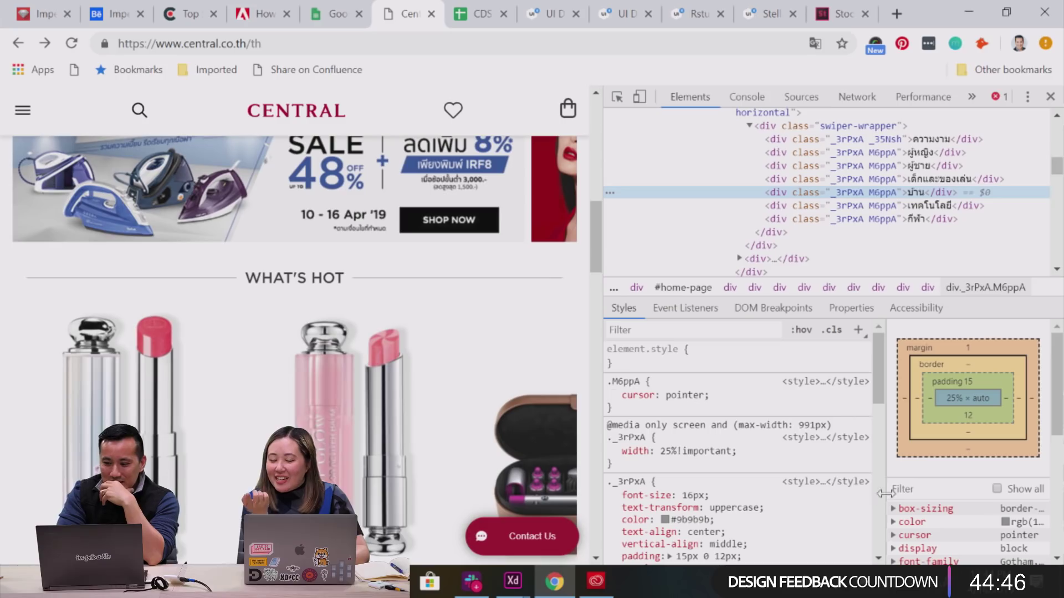
left_click(685, 519)
key("ctrl+c")
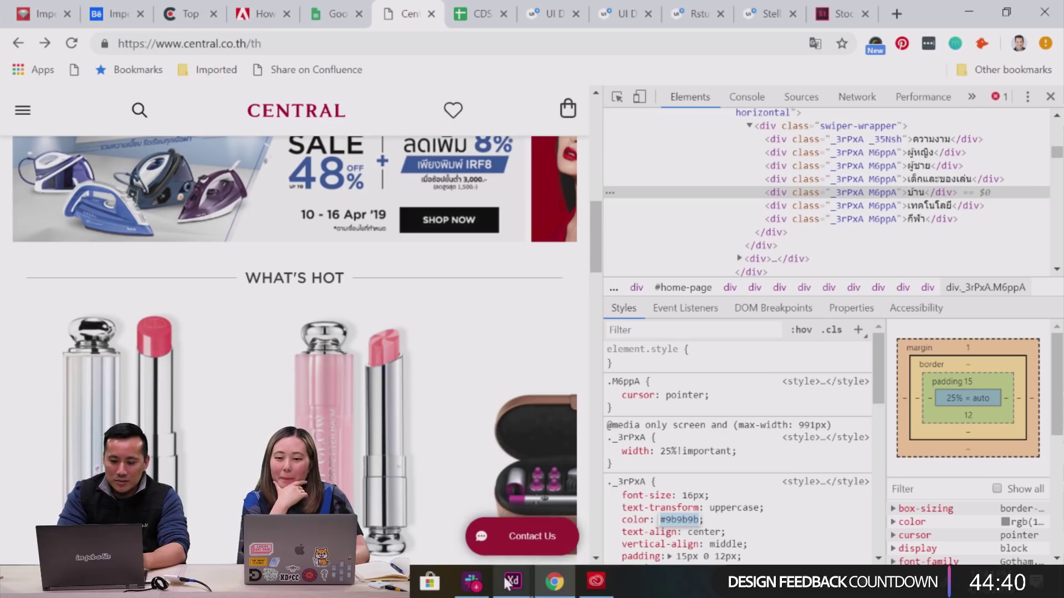
In the Adobe XD case study template, set the Section 2 fill to #9b9b9b and save a colour swatch from the fill picker.
mouse_move(507, 581)
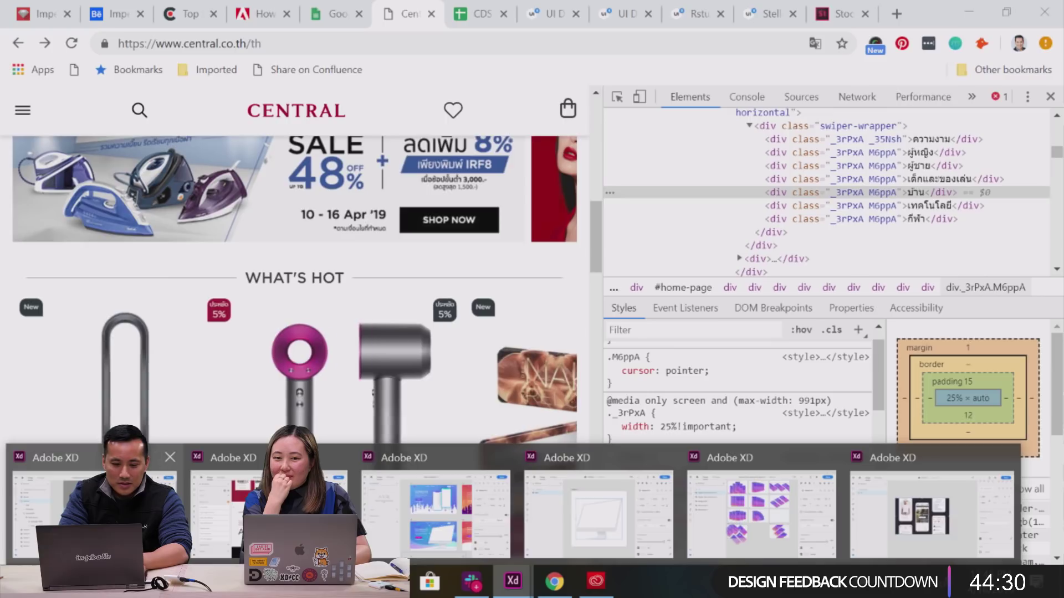
left_click(94, 515)
key("ctrl+v")
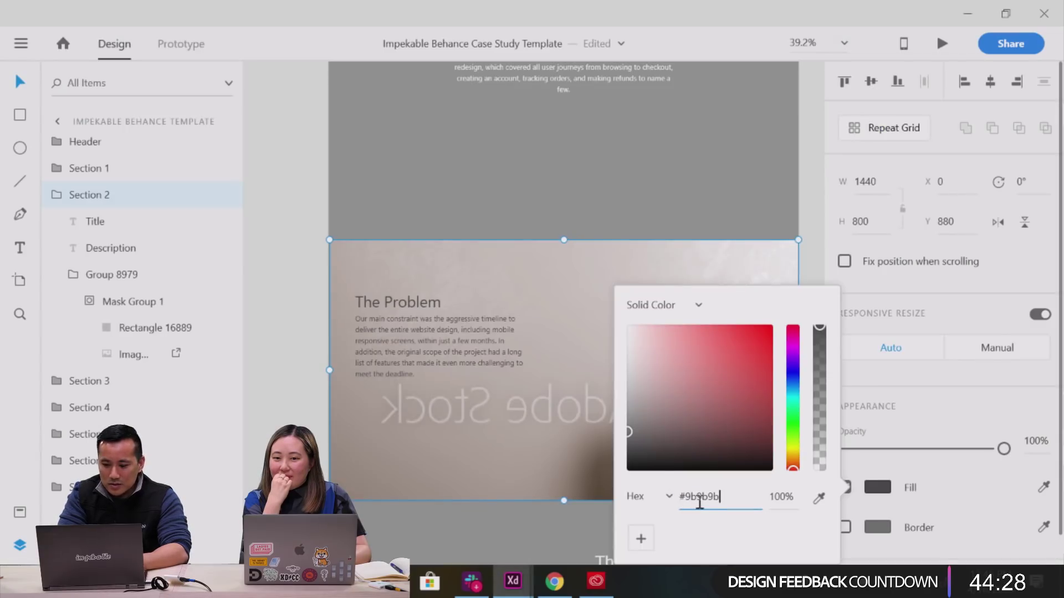
left_click(641, 540)
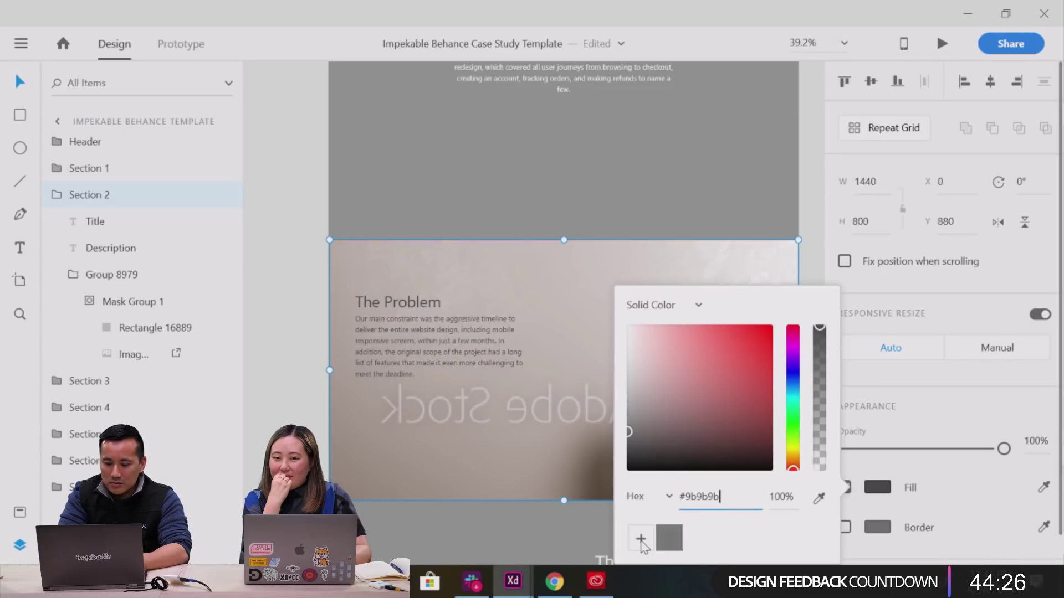
left_click(733, 176)
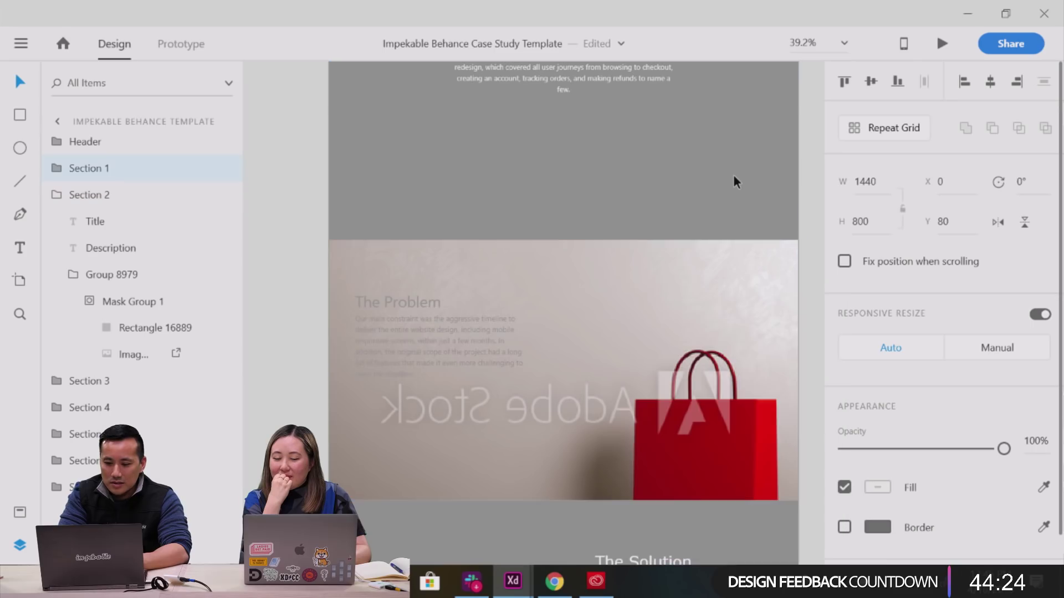
left_click(467, 330)
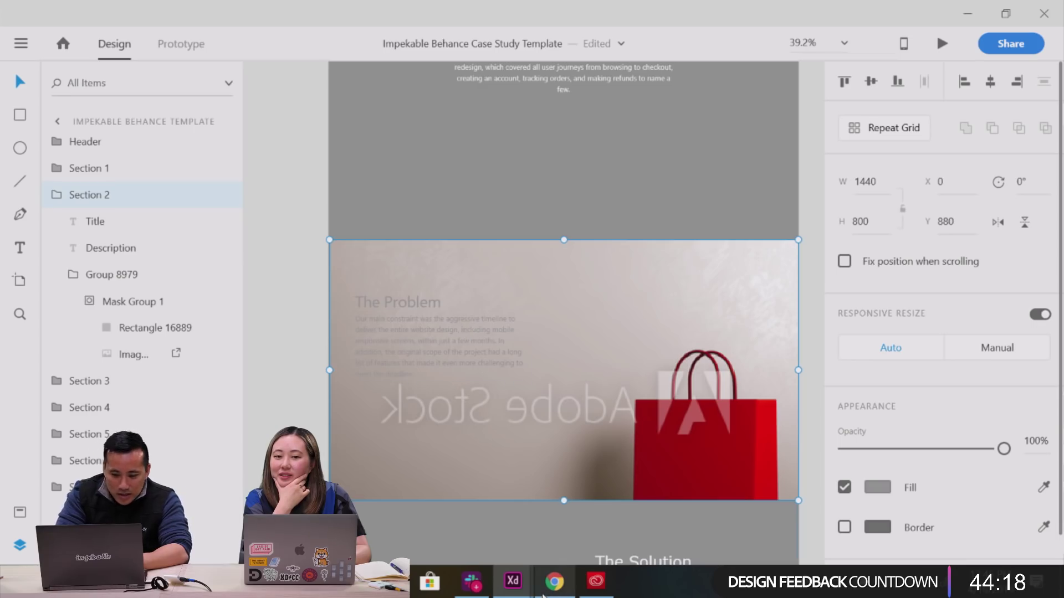
Switch to Chrome, open the ELLE red luggage set page on the Central site, and close the developer tools.
mouse_move(546, 596)
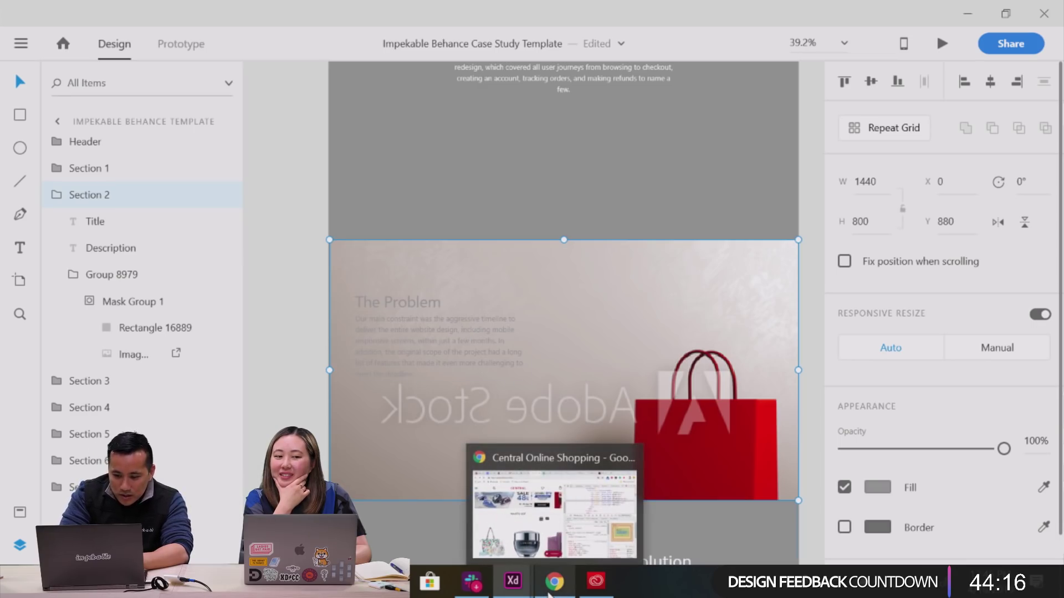
left_click(551, 584)
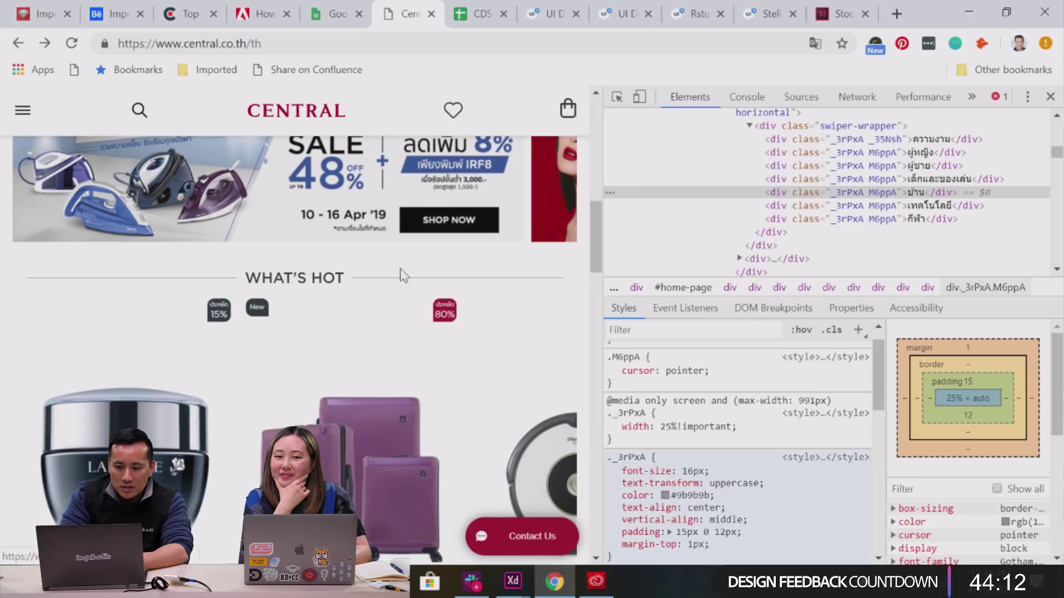
scroll(404, 275, "down", 1)
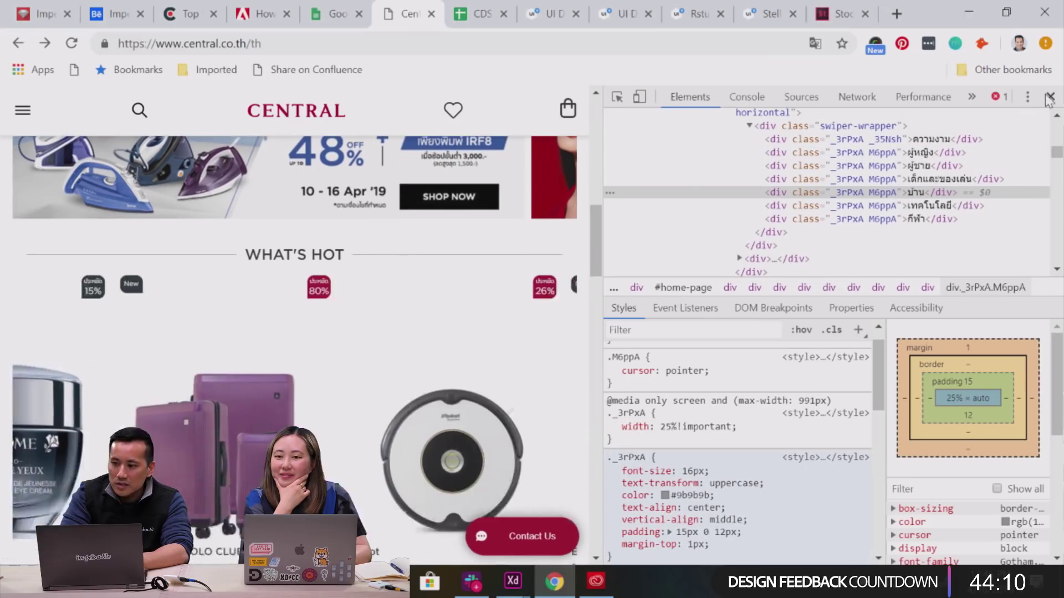
scroll(549, 355, "down", 5)
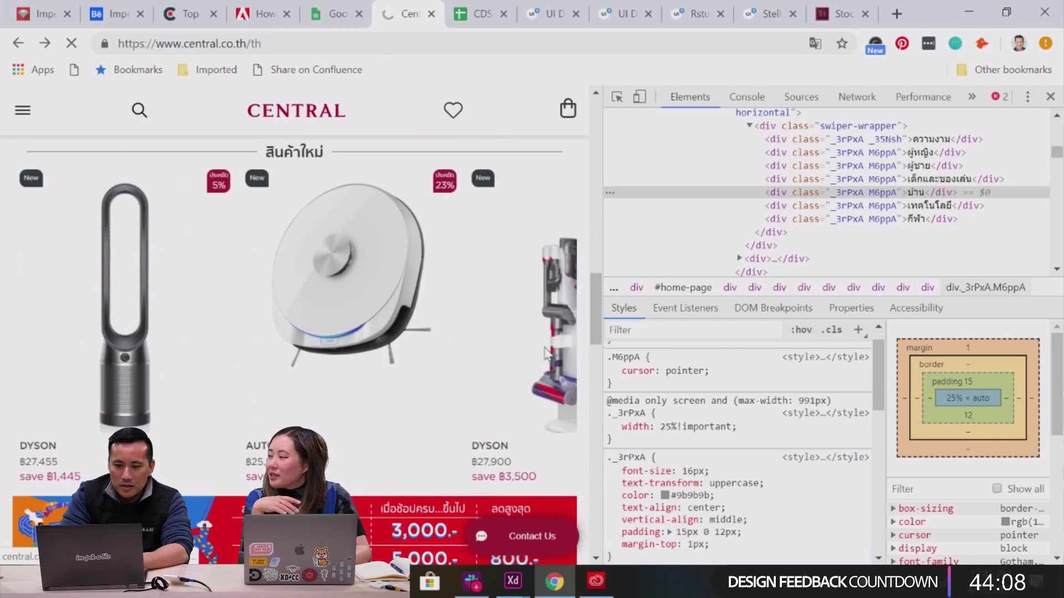
scroll(546, 352, "down", 3)
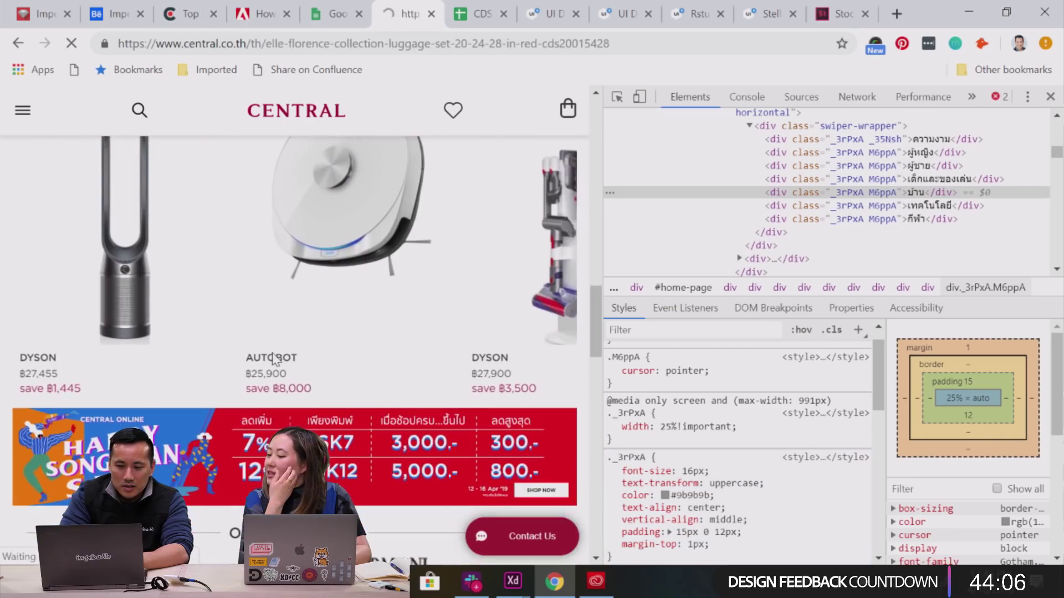
right_click(272, 352)
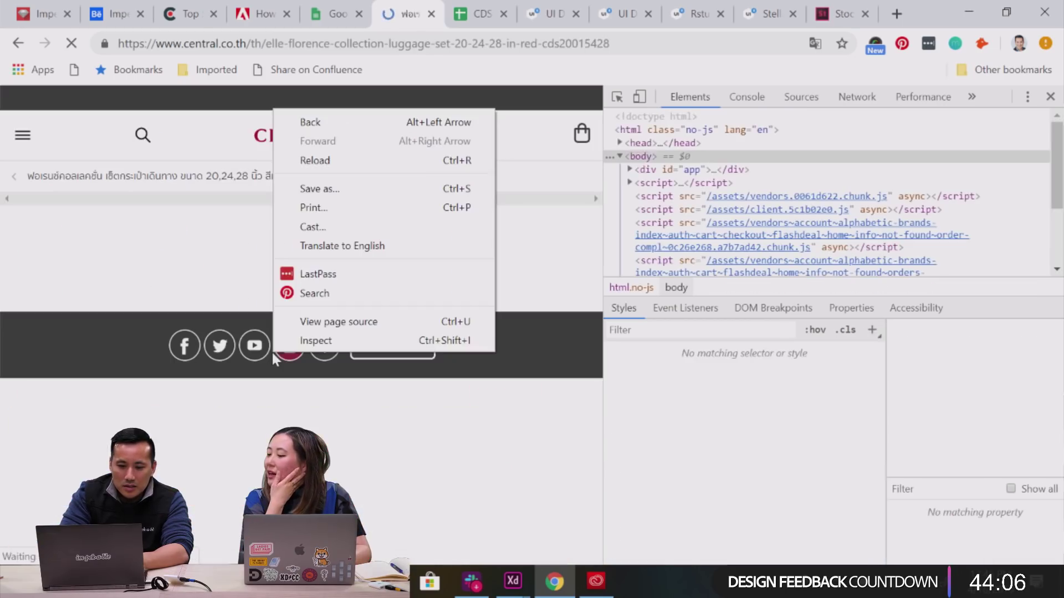
left_click(316, 341)
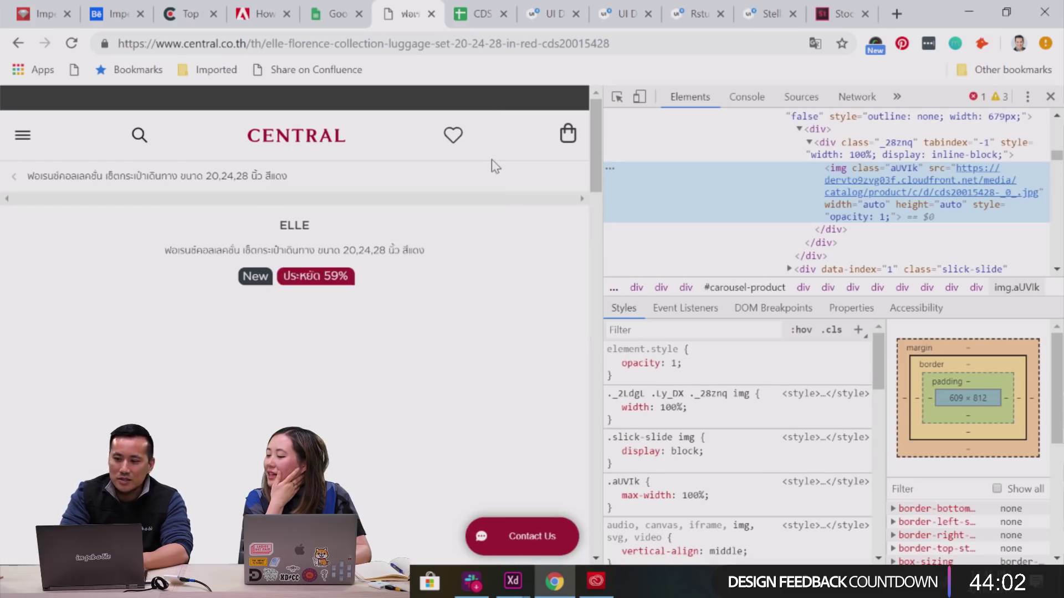
left_click(1050, 96)
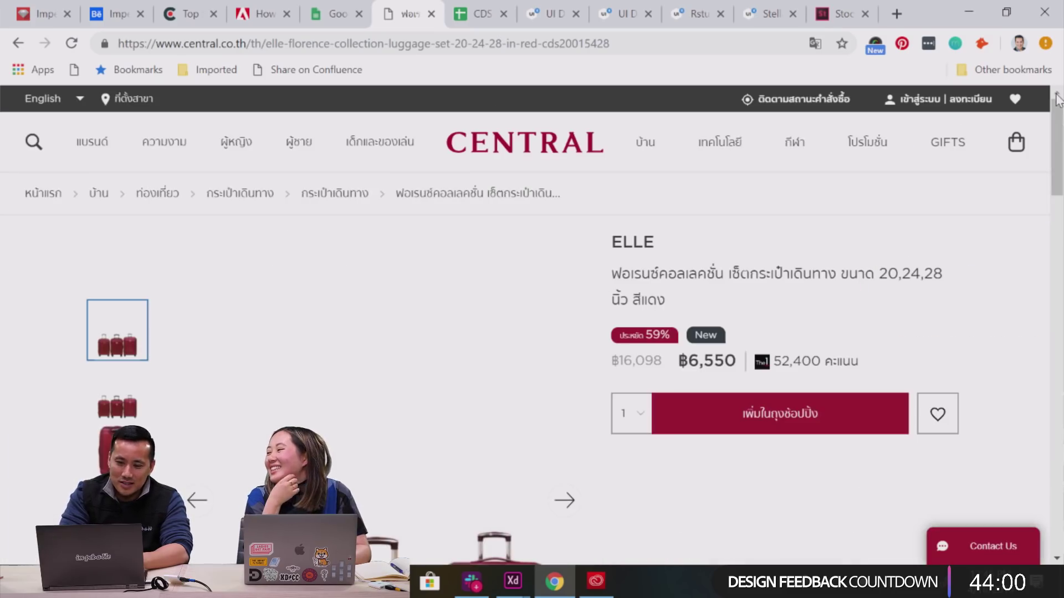
Inspect the ELLE luggage set's product name and select its inherited text colour value 353535 in the styles.
right_click(652, 271)
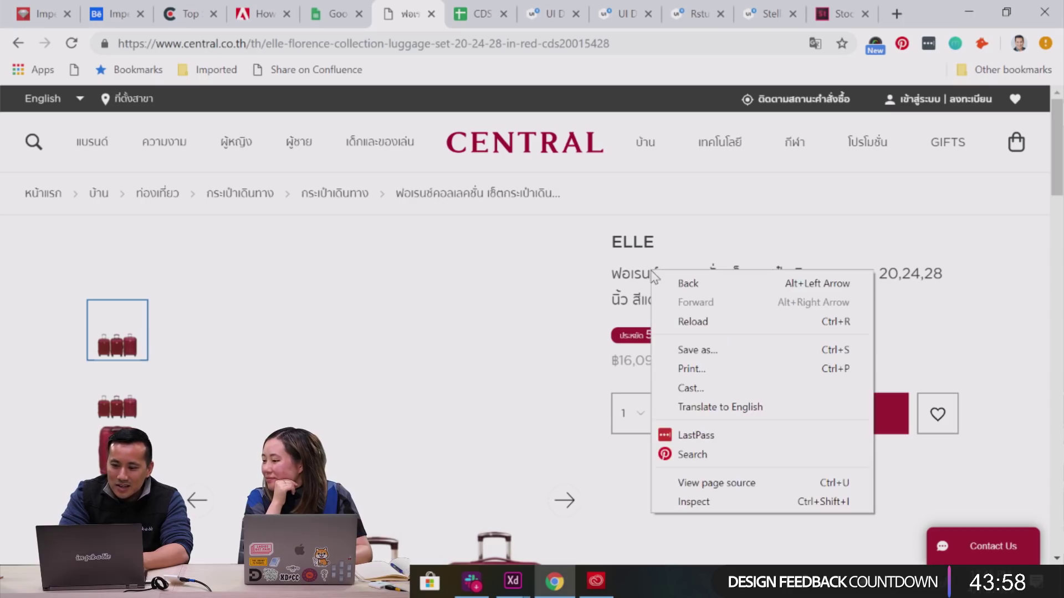
left_click(697, 496)
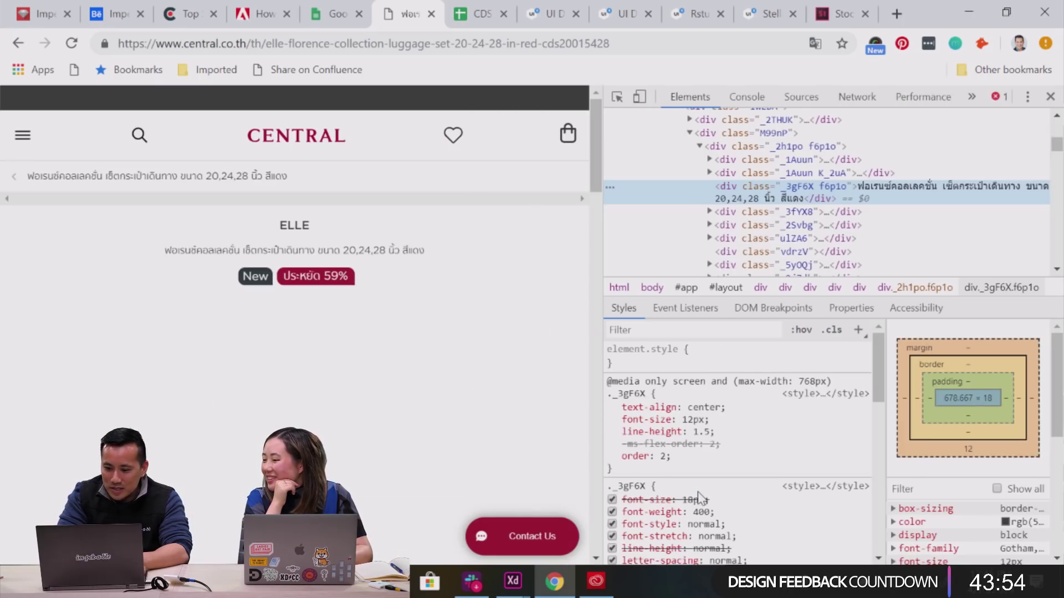
scroll(699, 497, "down", 5)
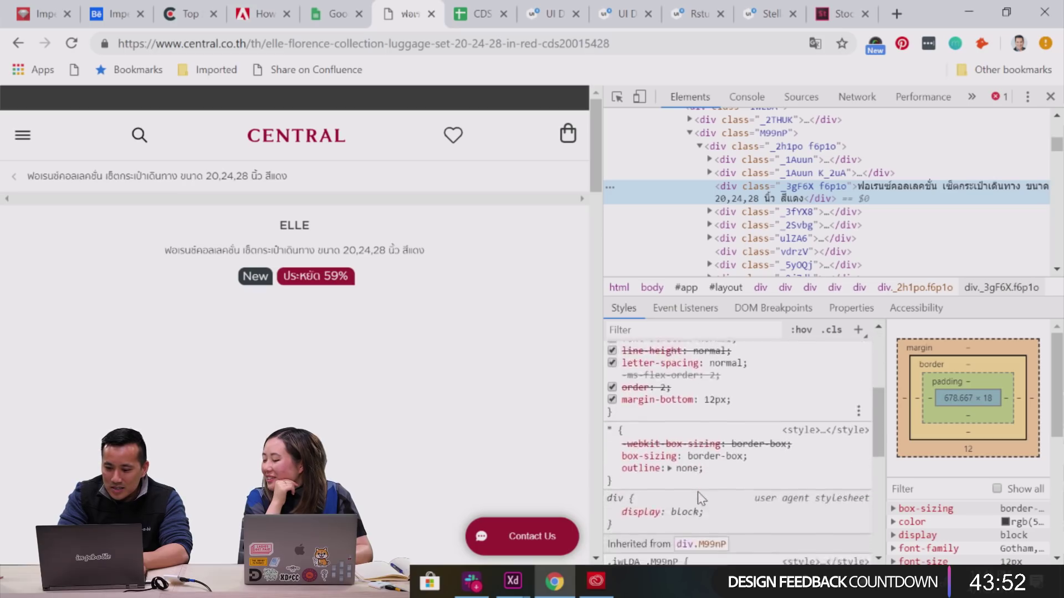
scroll(698, 493, "down", 4)
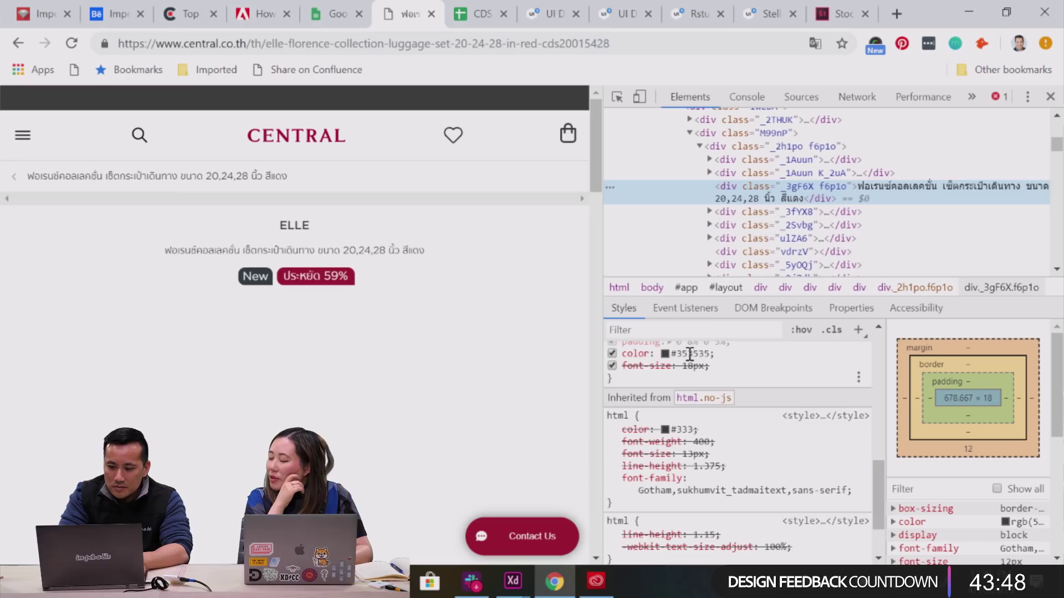
left_click(689, 353)
double_click(689, 354)
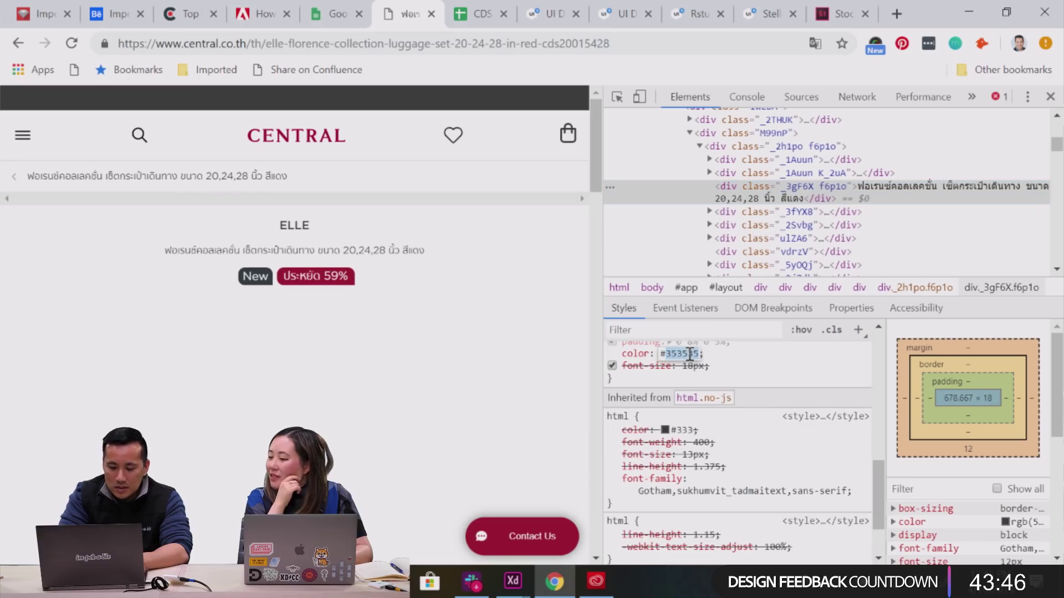
Switch to the Adobe XD case study template and open Section 2's fill colour for editing.
mouse_move(594, 583)
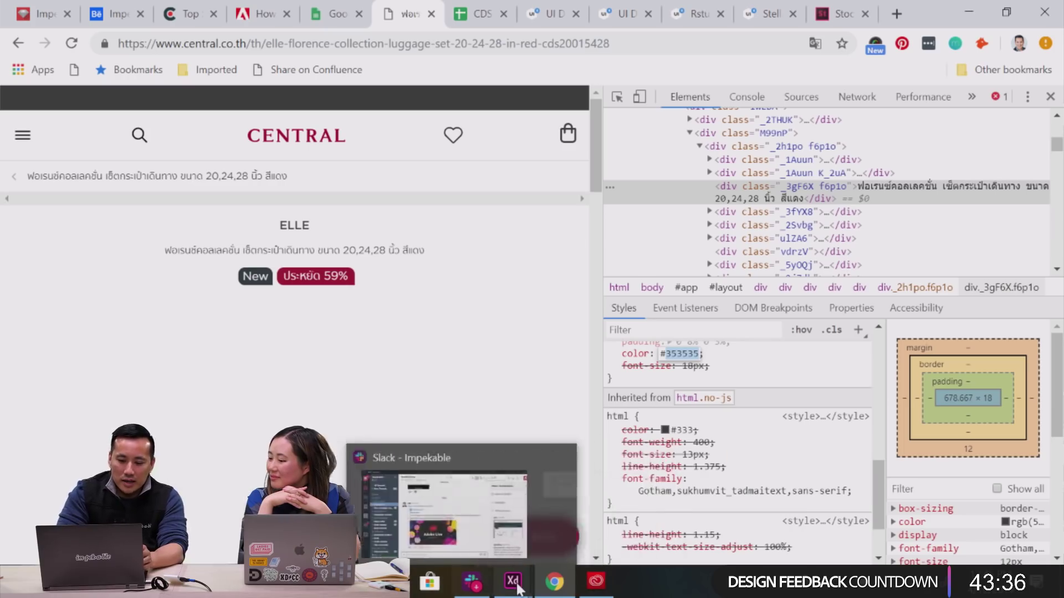
mouse_move(518, 589)
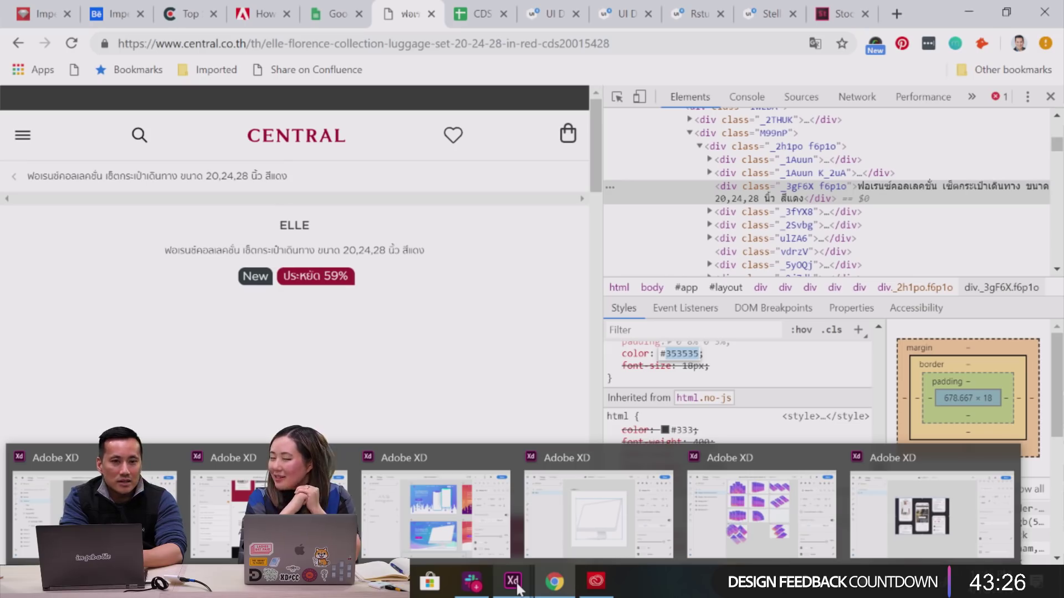
left_click(518, 586)
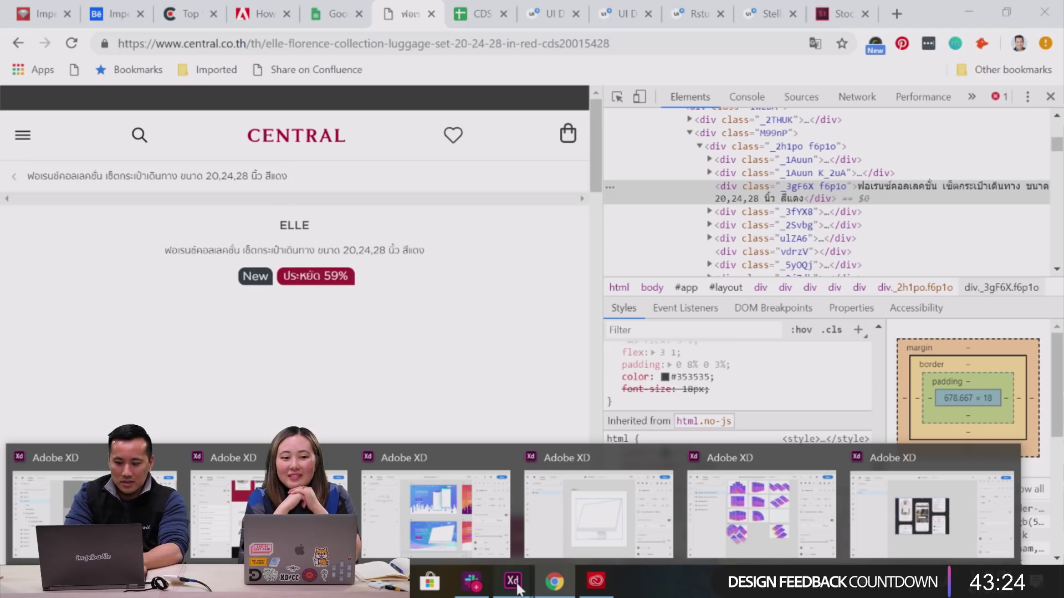
left_click(518, 586)
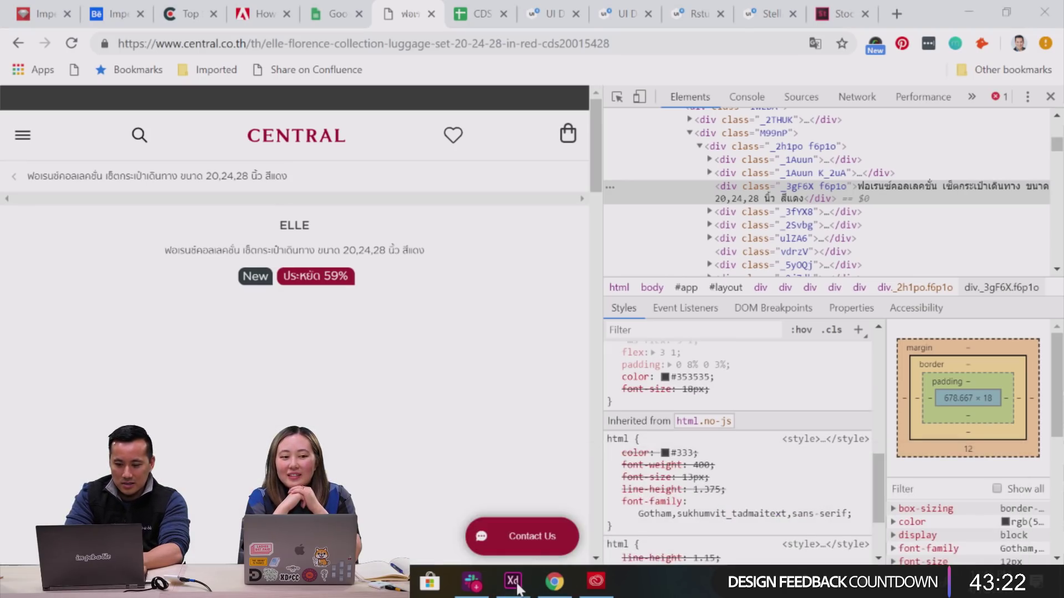
left_click(518, 586)
left_click(435, 502)
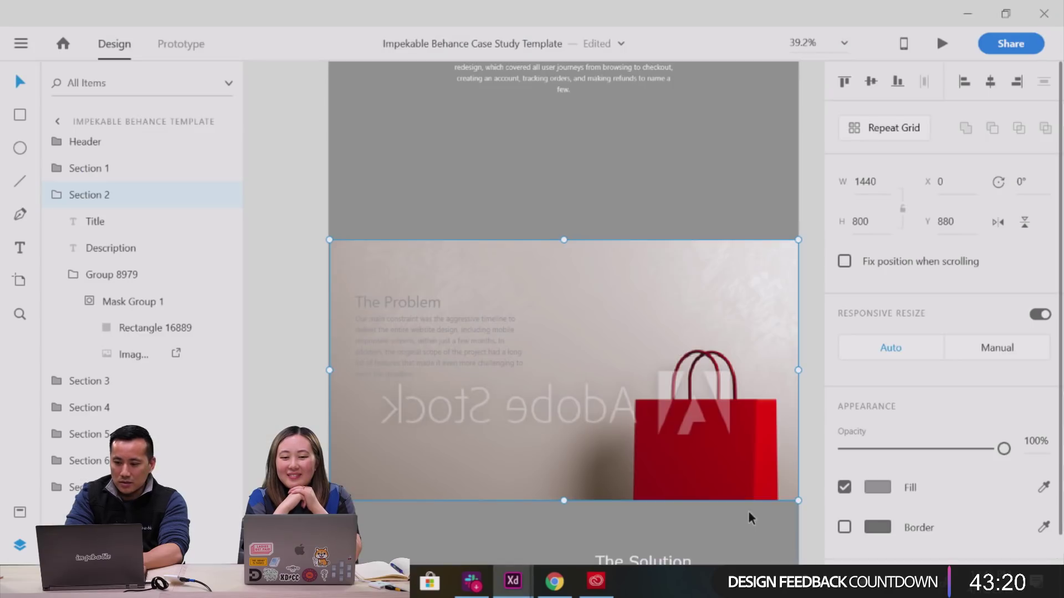
left_click(877, 487)
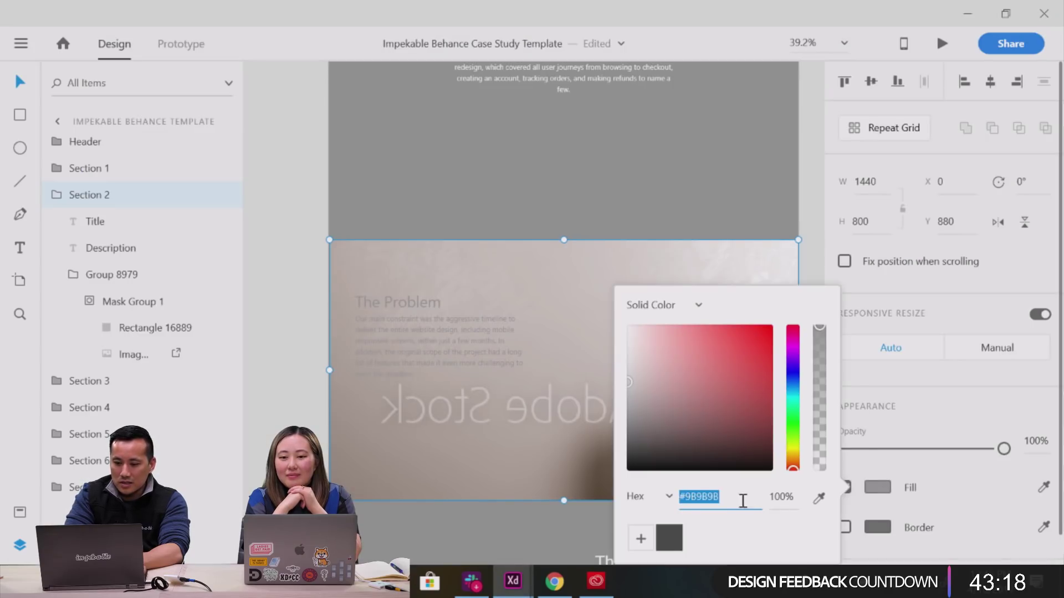
Try to set the Section 2 fill to 353535.
double_click(694, 497)
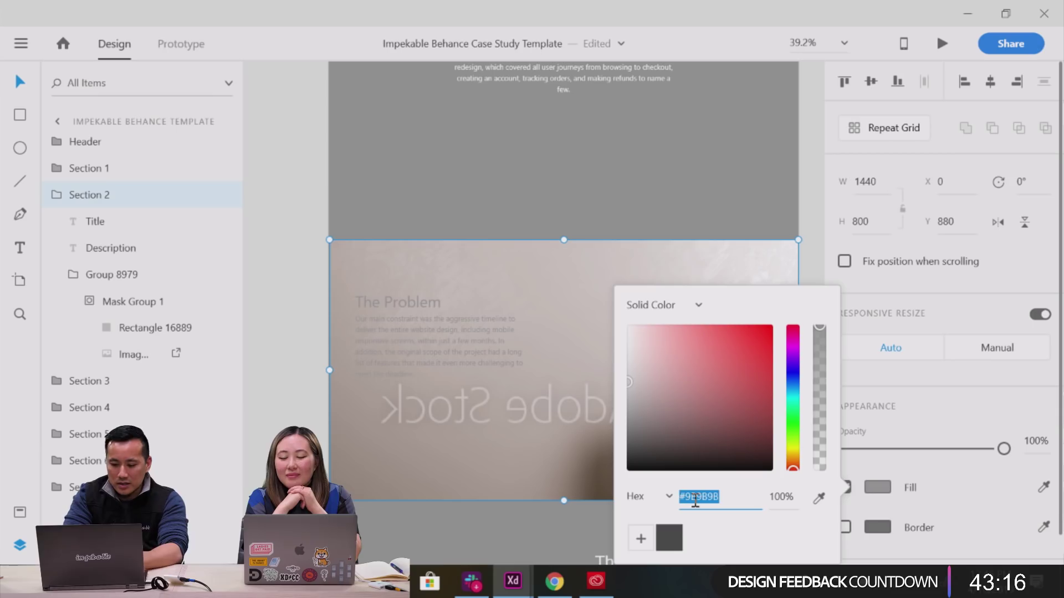
type("353535")
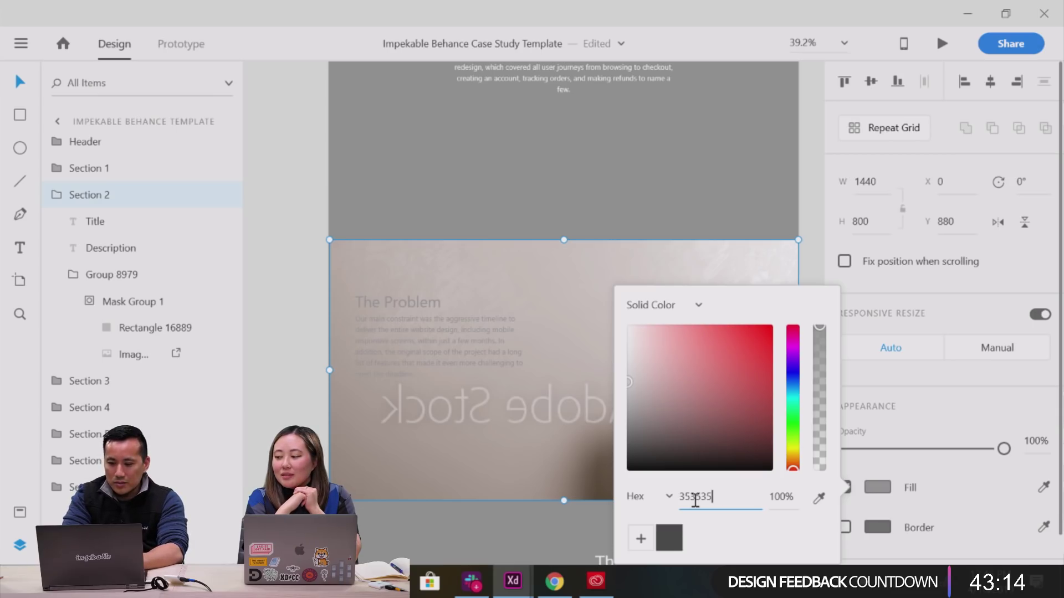
left_click(689, 497)
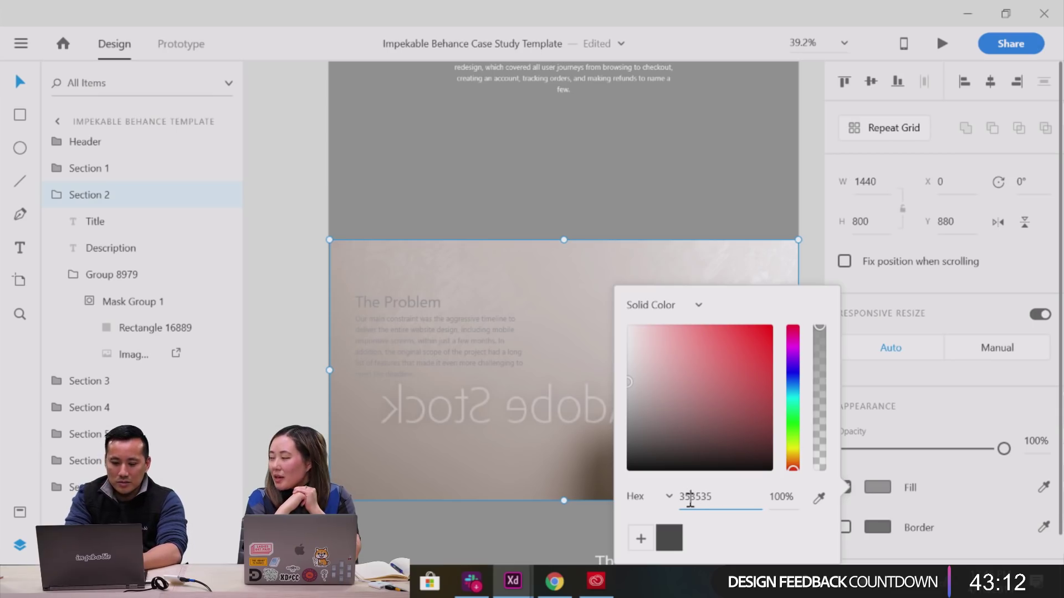
key("Escape")
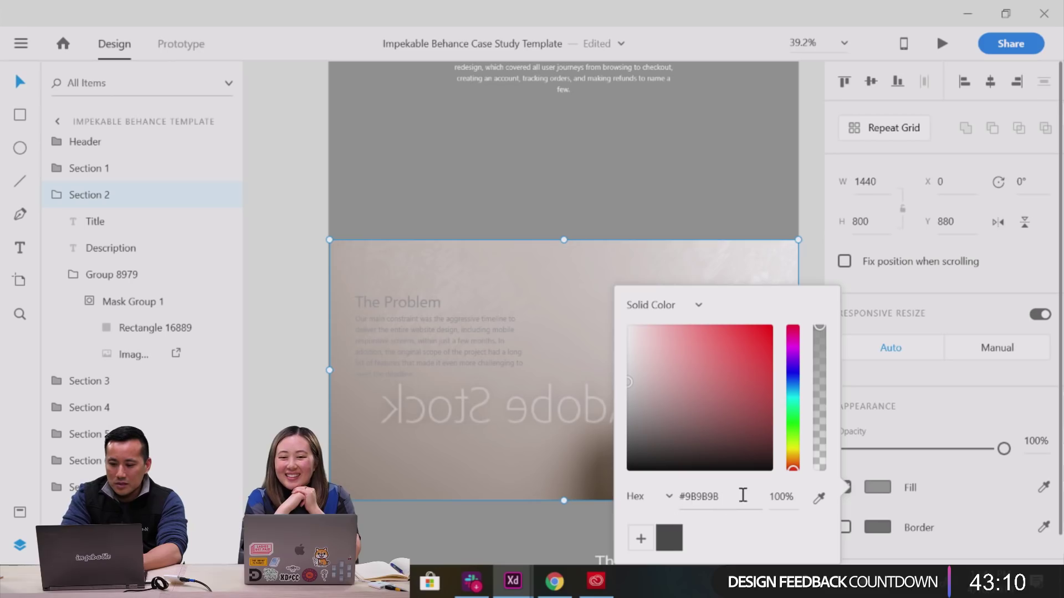
Save another colour swatch in Section 2's fill picker and apply the dark grey #454545 swatch to the section's text.
double_click(705, 498)
type("#353535")
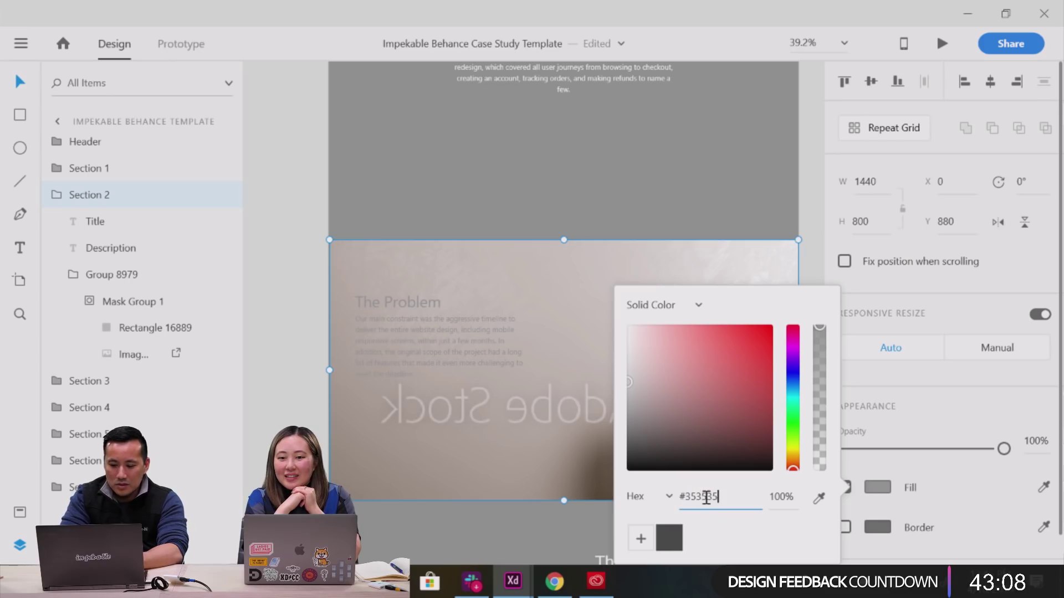
left_click(642, 542)
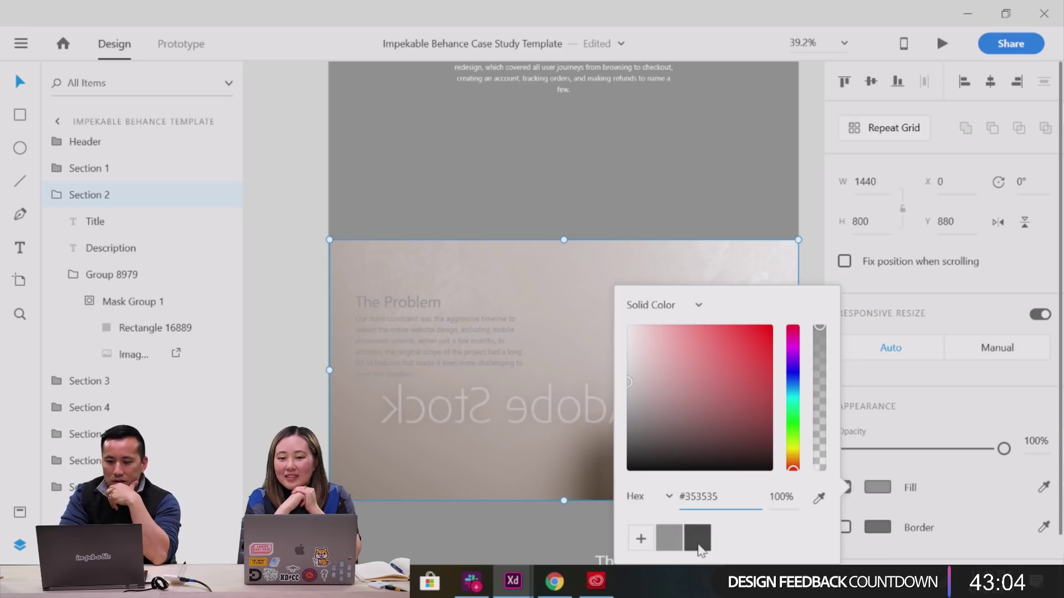
left_click(698, 540)
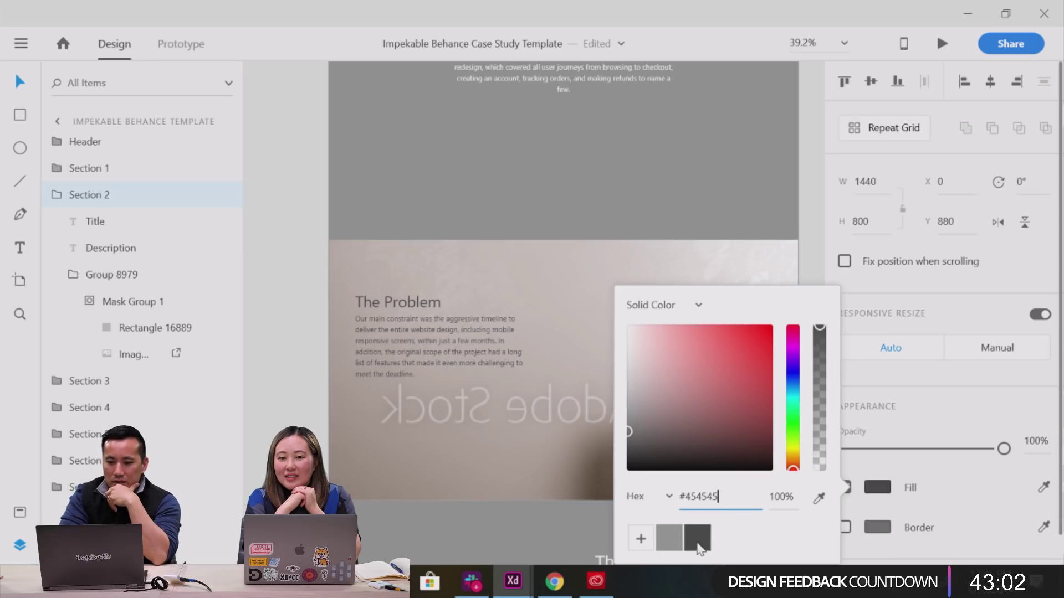
left_click(459, 166)
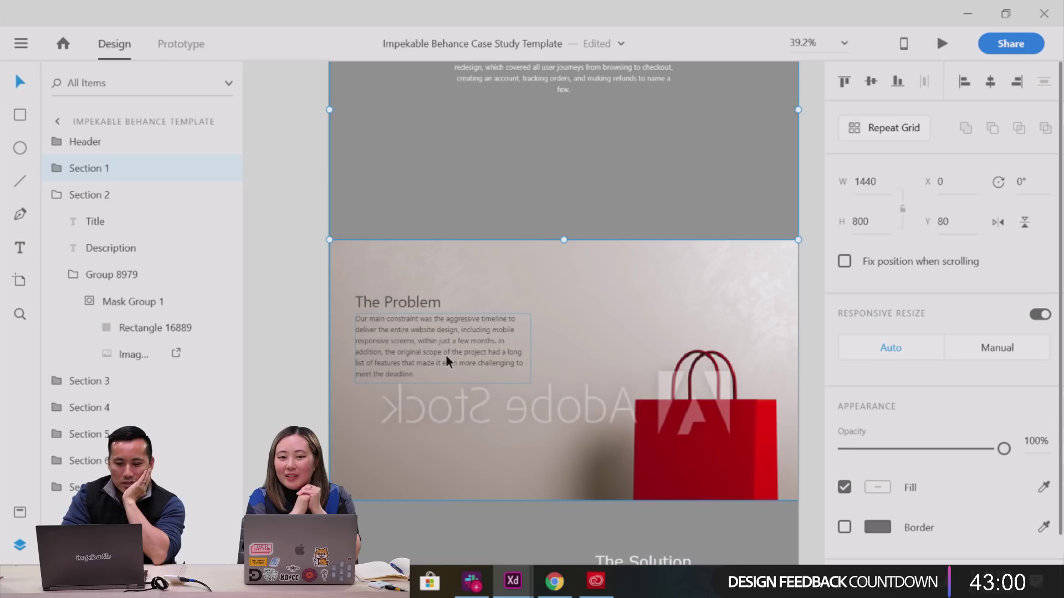
Review the Problem section's text against its background up close, and the sections of the whole artboard.
scroll(445, 355, "up", 3)
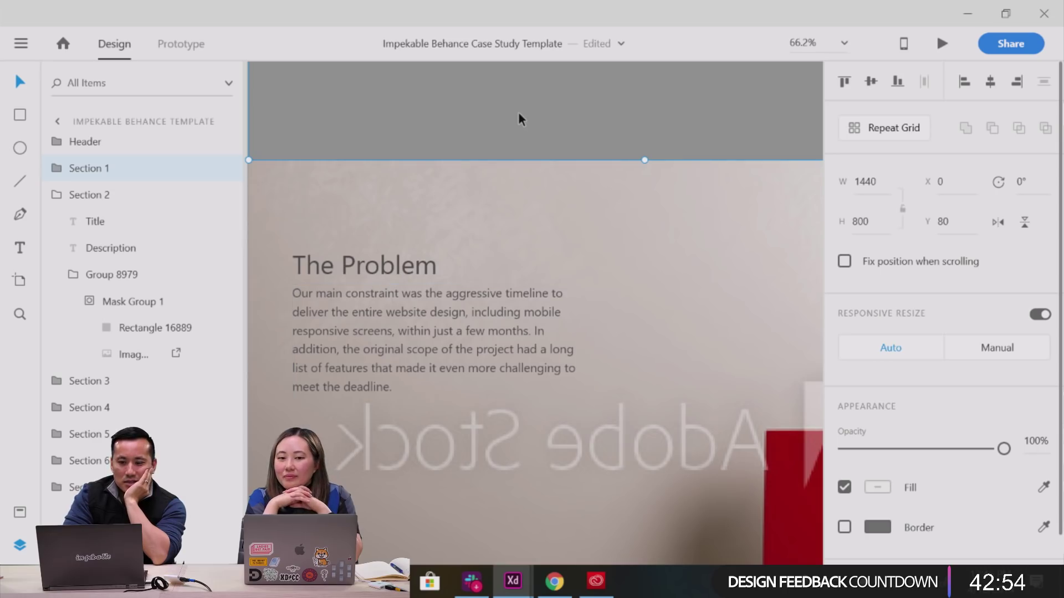
scroll(513, 121, "down", 4)
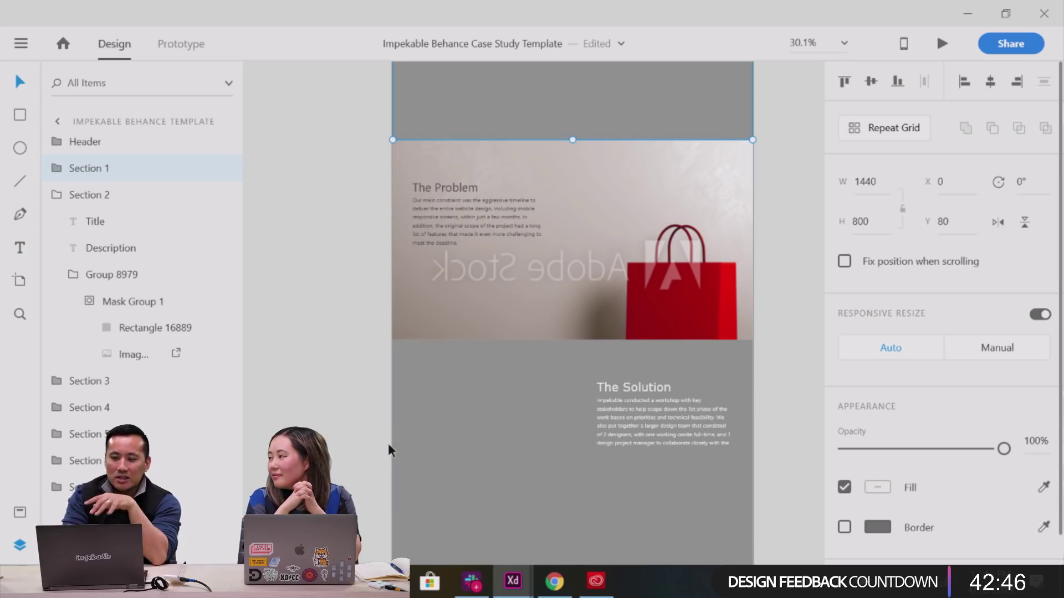
scroll(332, 345, "up", 1)
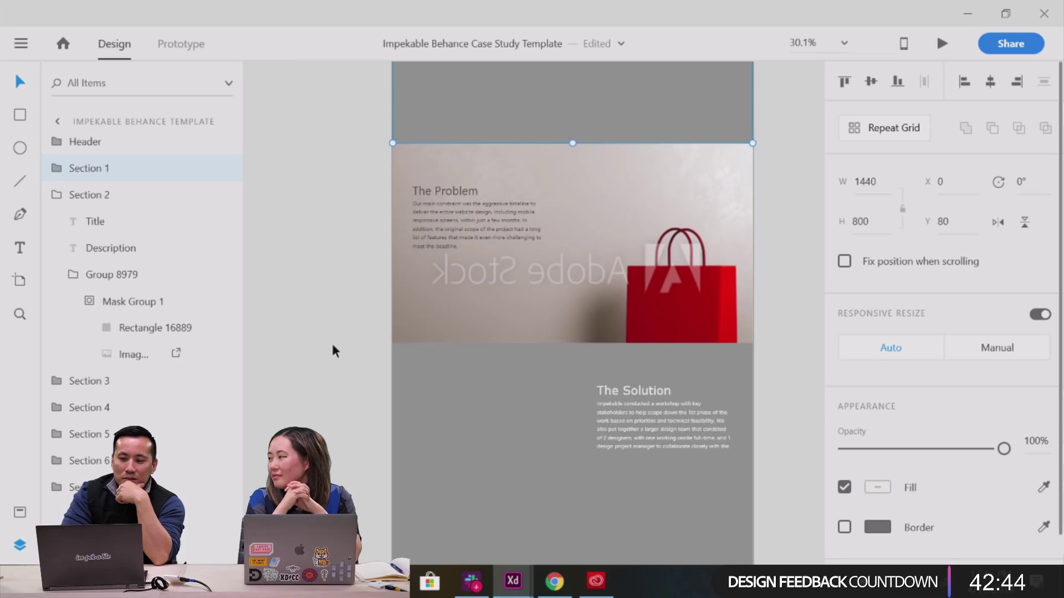
scroll(332, 351, "up", 2)
right_click(333, 351)
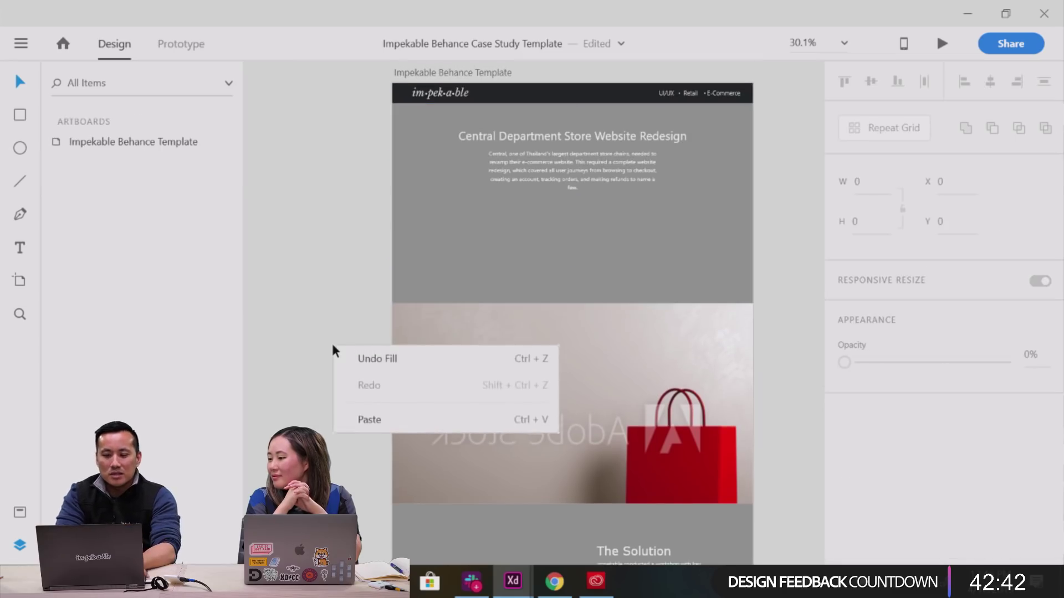
left_click(331, 339)
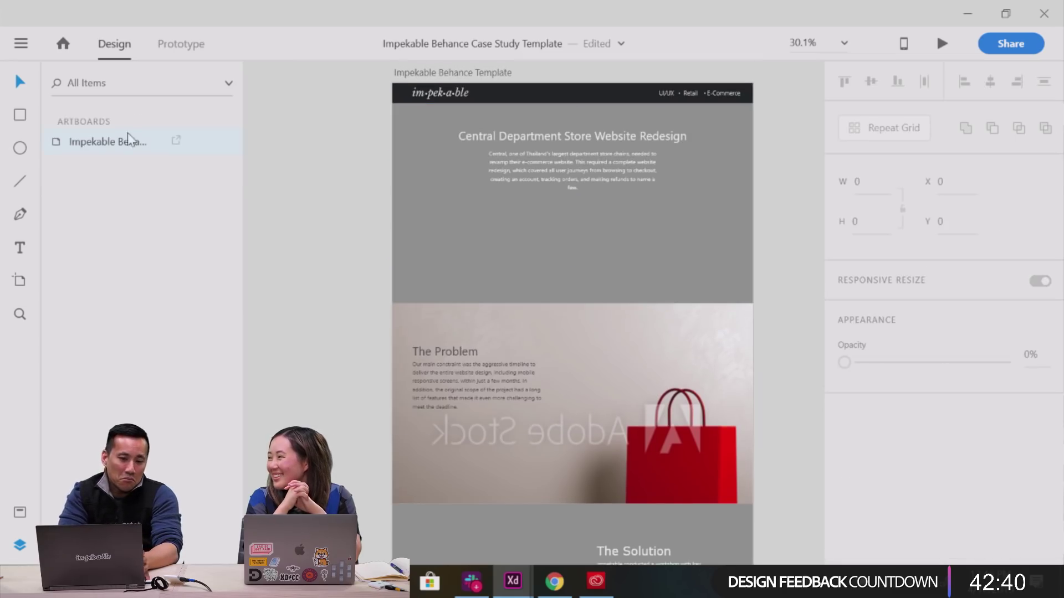
left_click(107, 155)
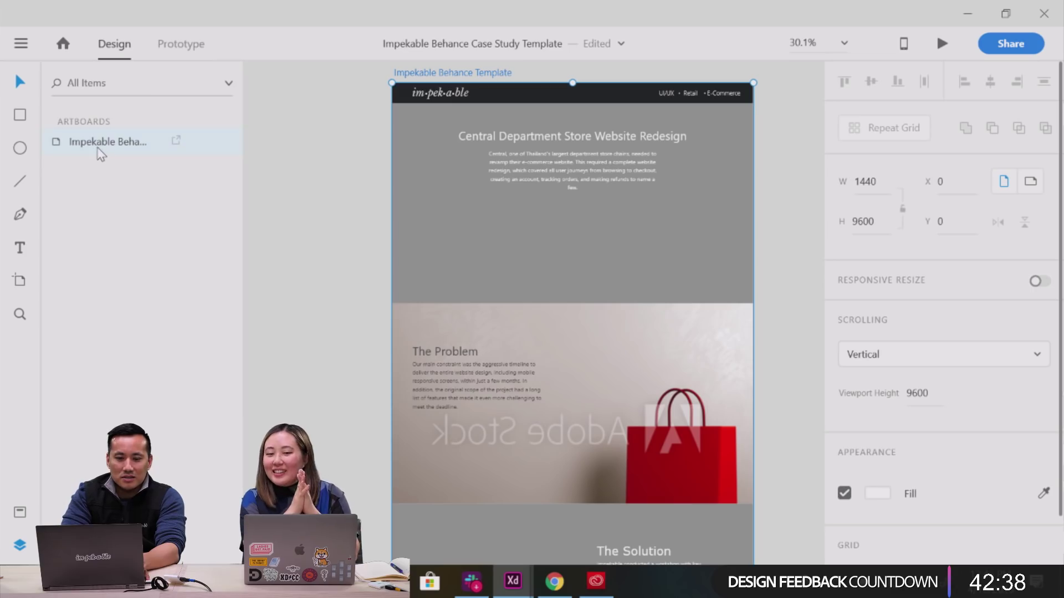
double_click(101, 154)
double_click(62, 142)
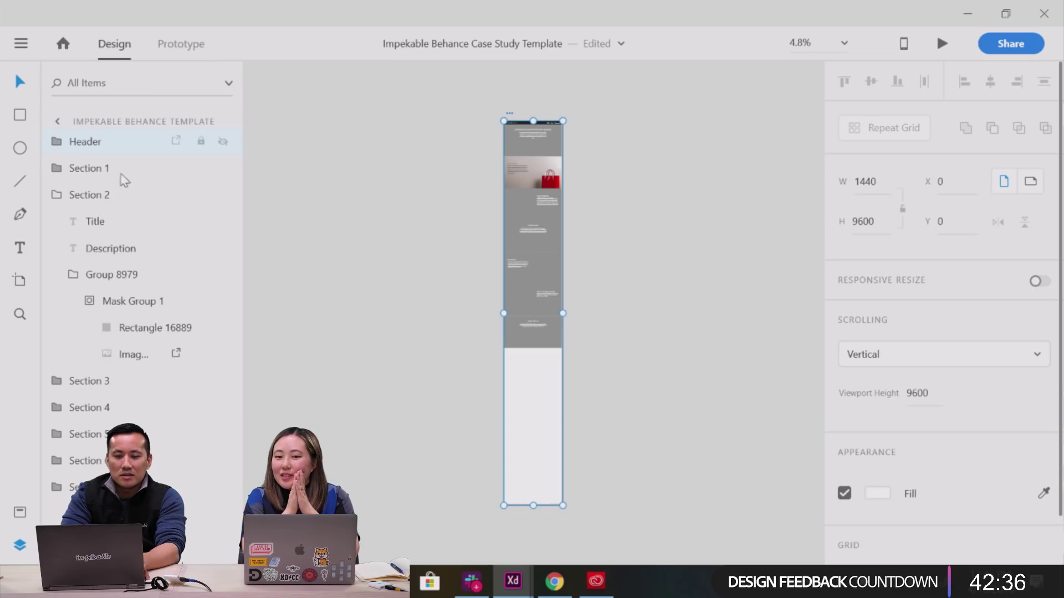
scroll(520, 265, "up", 5)
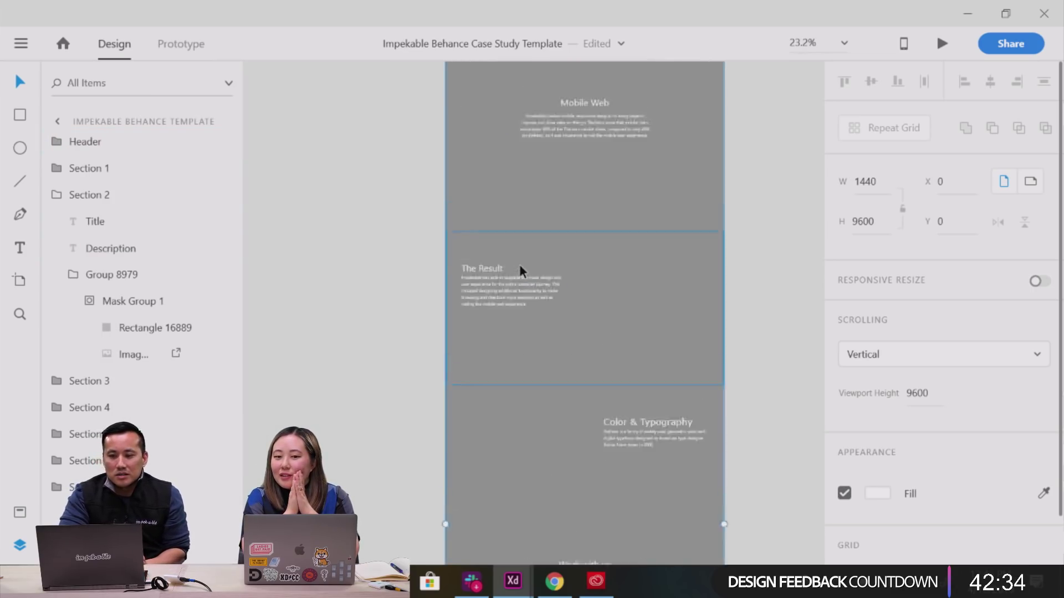
scroll(519, 264, "up", 5)
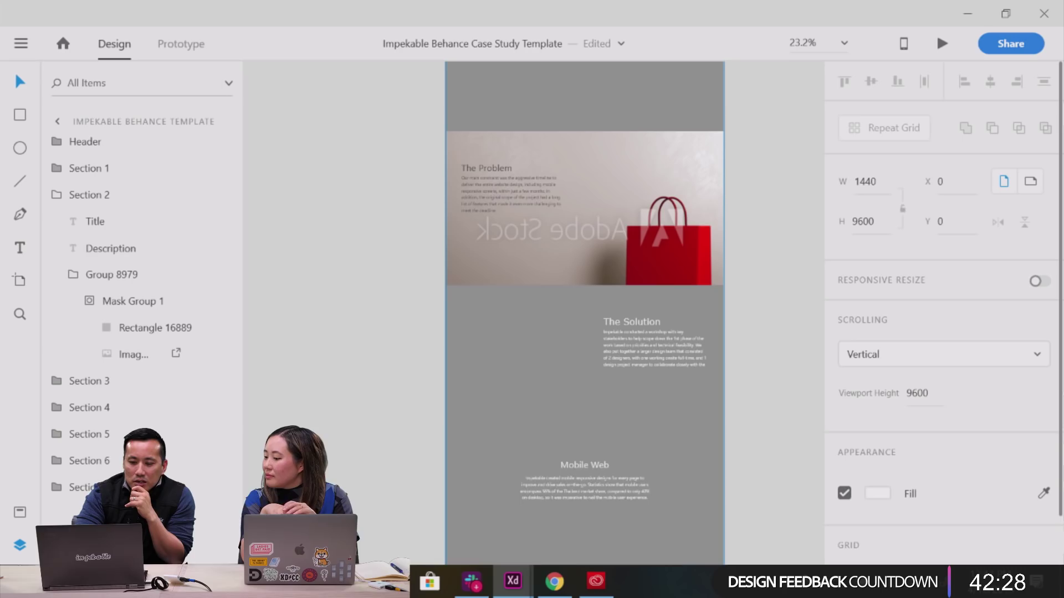
Switch to the Asset PNGs folder in File Explorer and open the Mobile #1 image in Photos.
mouse_move(388, 582)
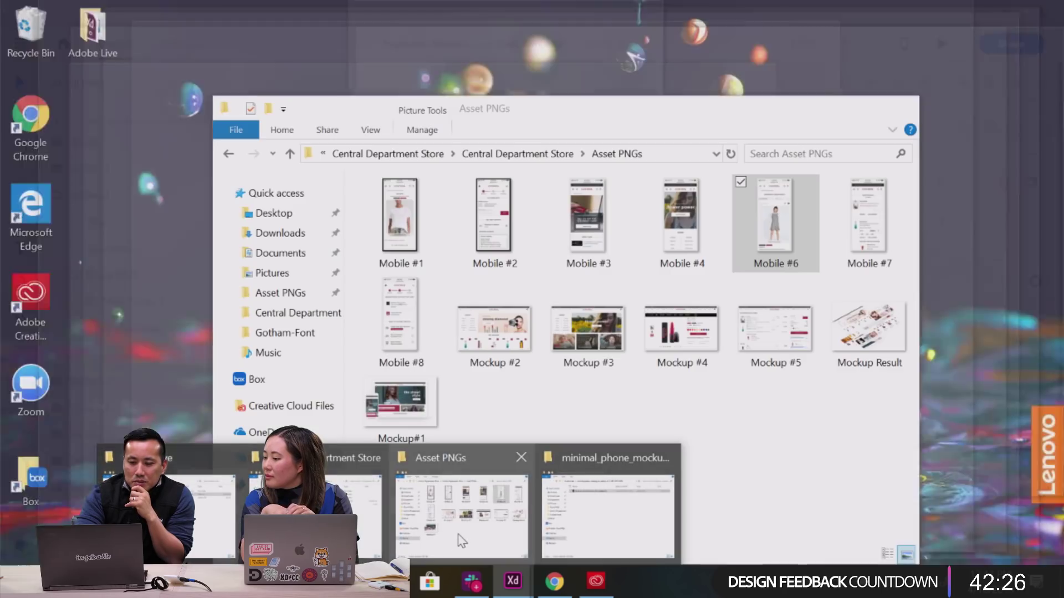
left_click(459, 542)
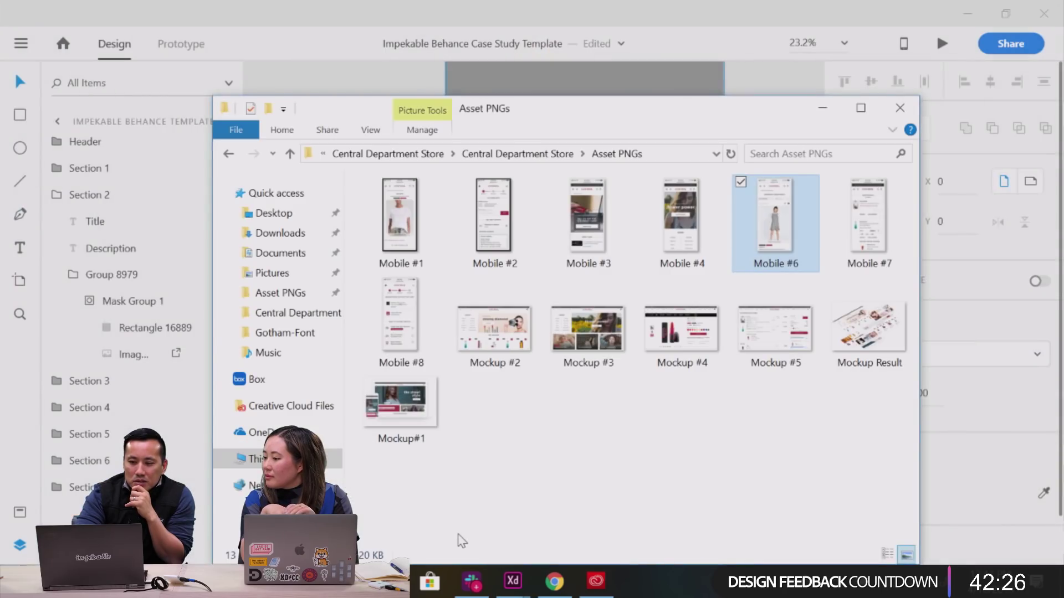
double_click(411, 229)
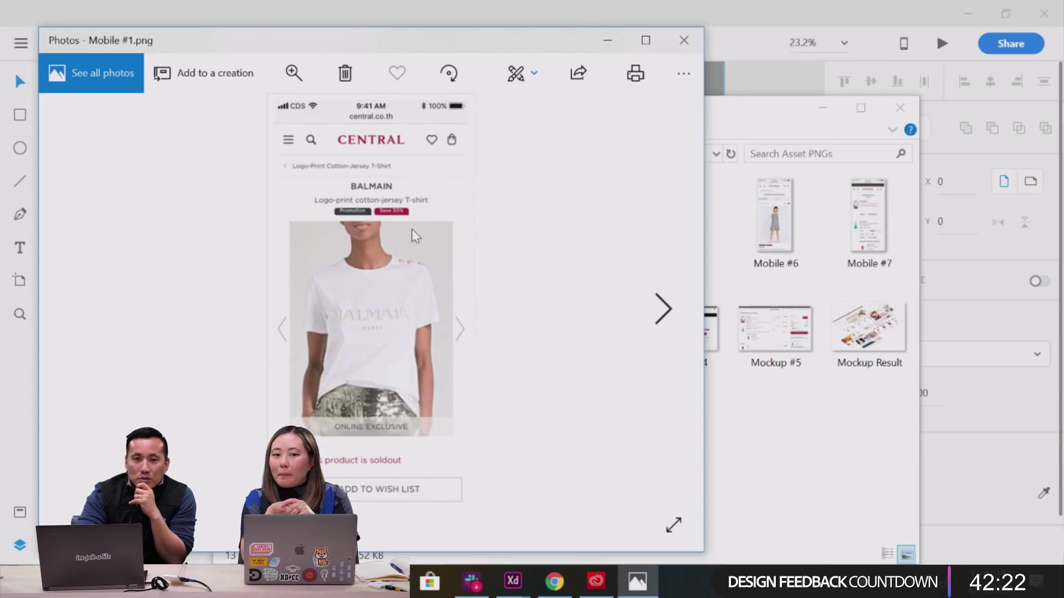
Page through the mobile screens and desktop mockups as far as Mockup#1.png, dismissing the editing tip.
key("Right")
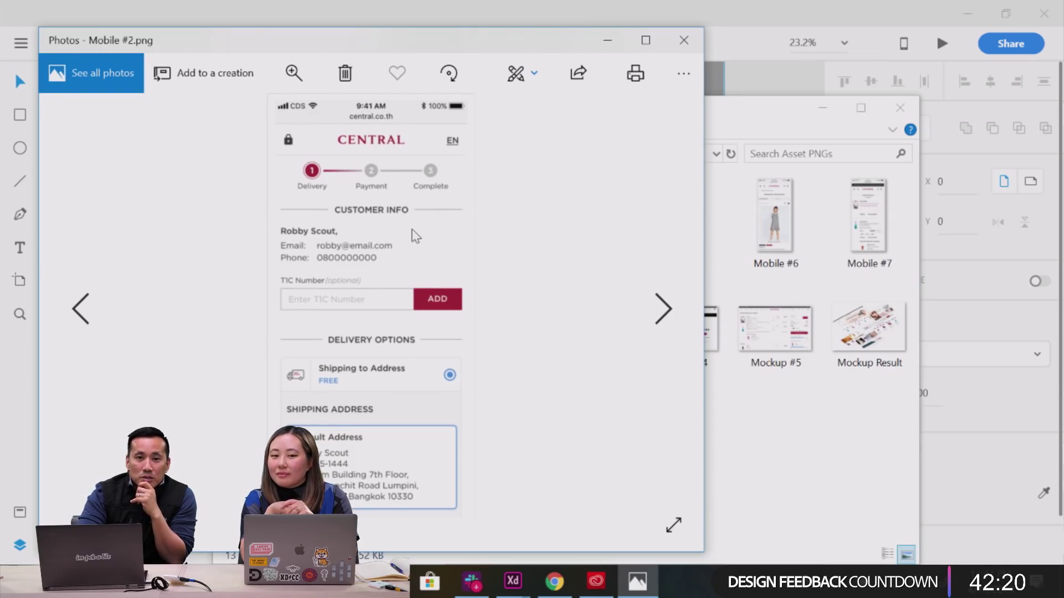
key("Right")
key("Right")
key("Right")
key("Right")
key("Right")
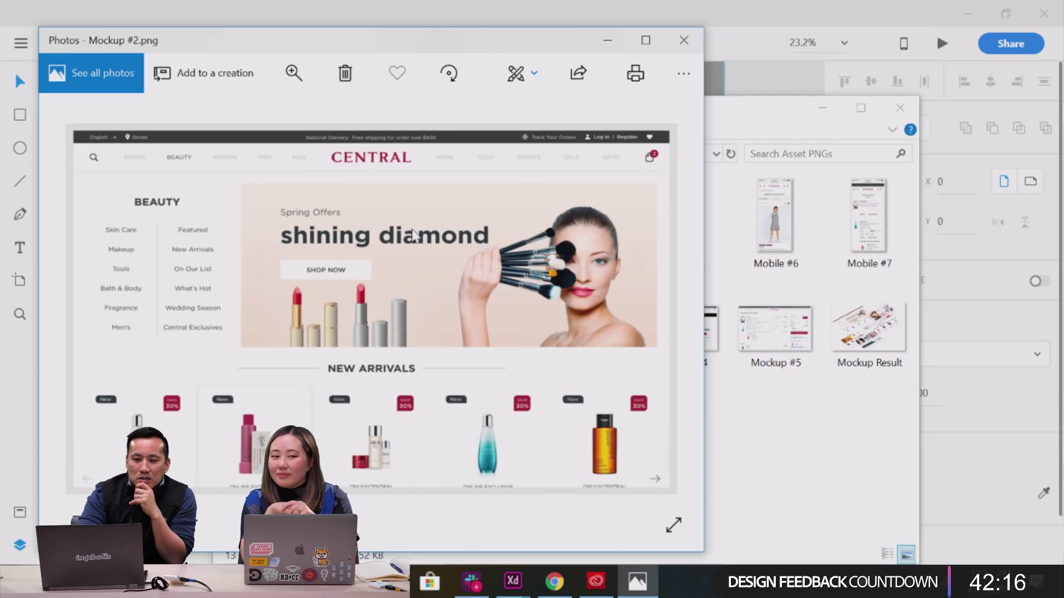
key("Left")
key("Right")
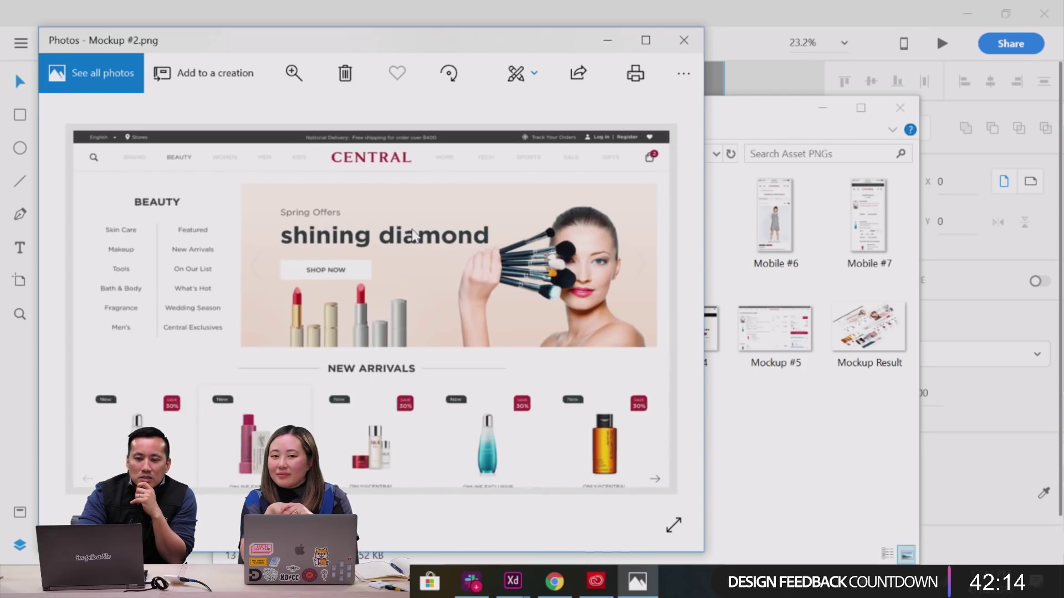
key("Right")
key("Right")
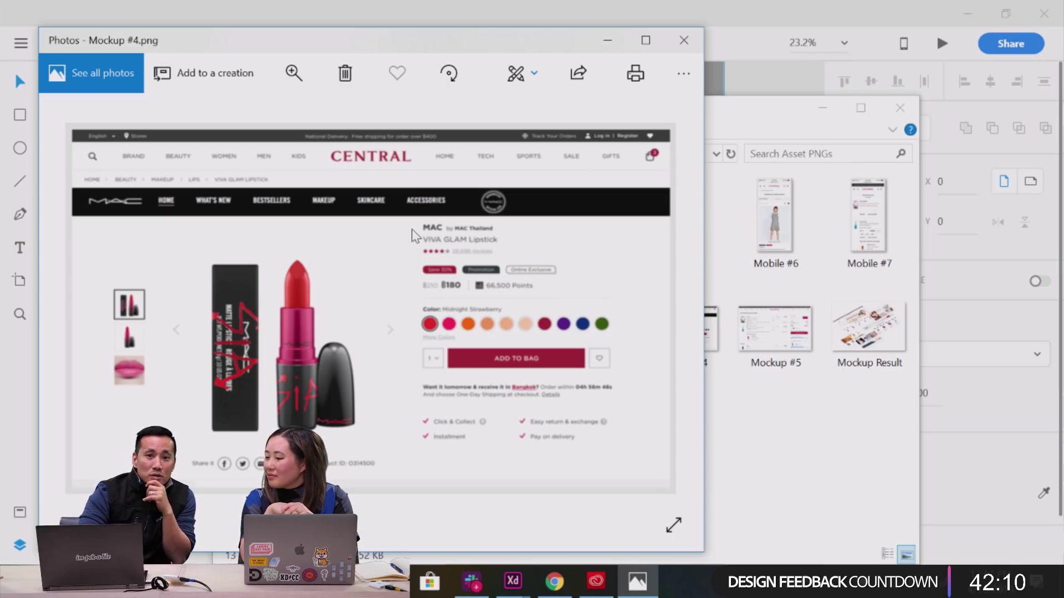
key("Right")
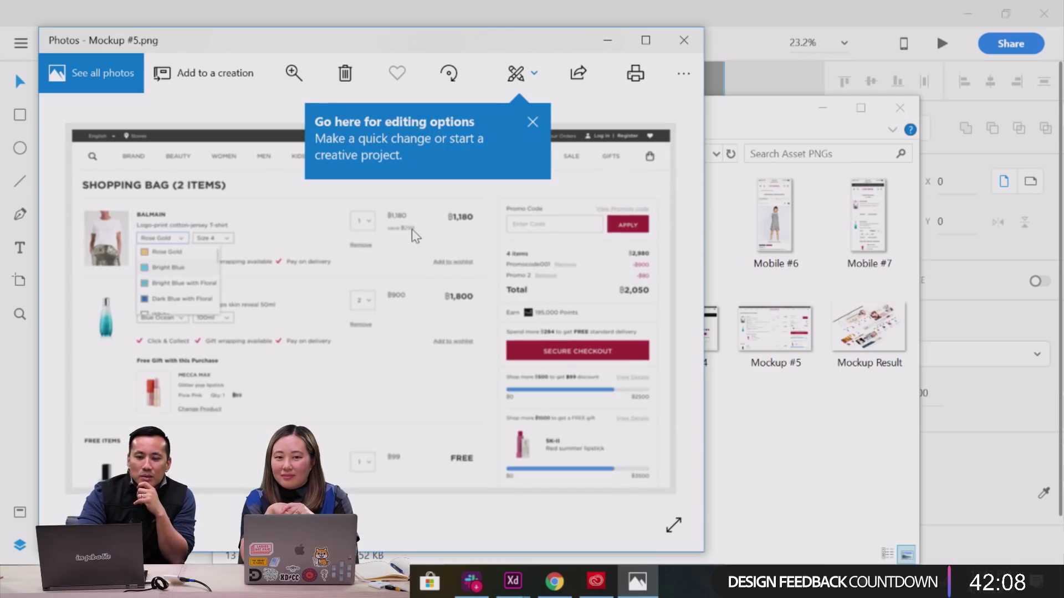
key("Right")
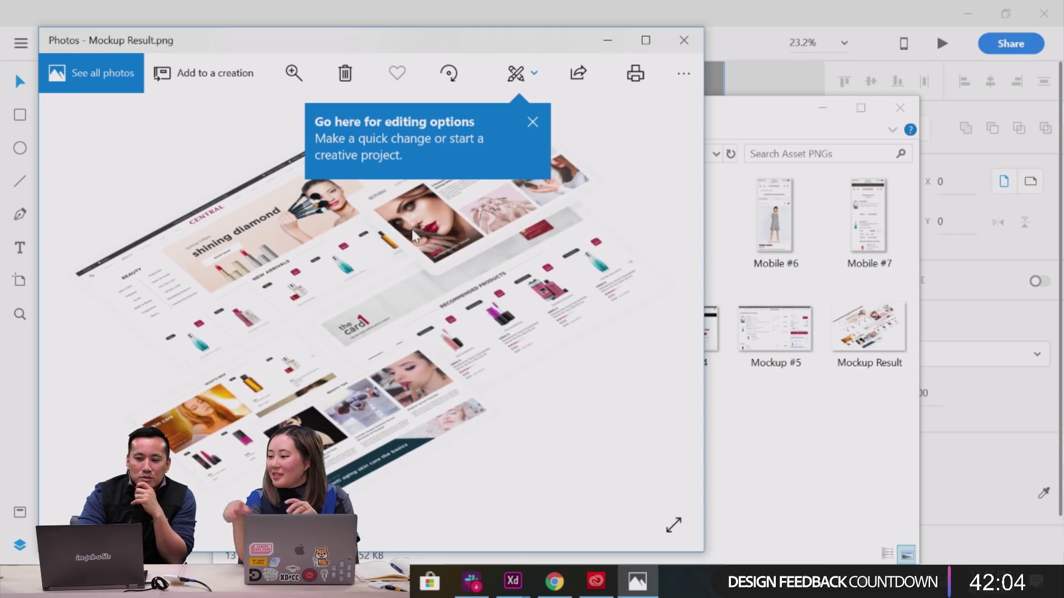
key("Right")
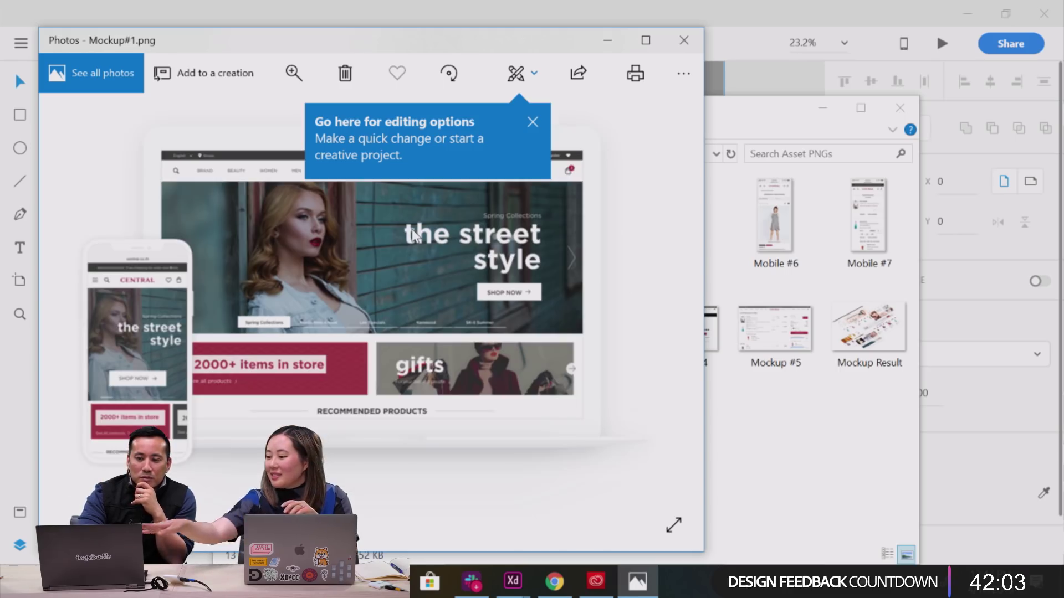
left_click(534, 120)
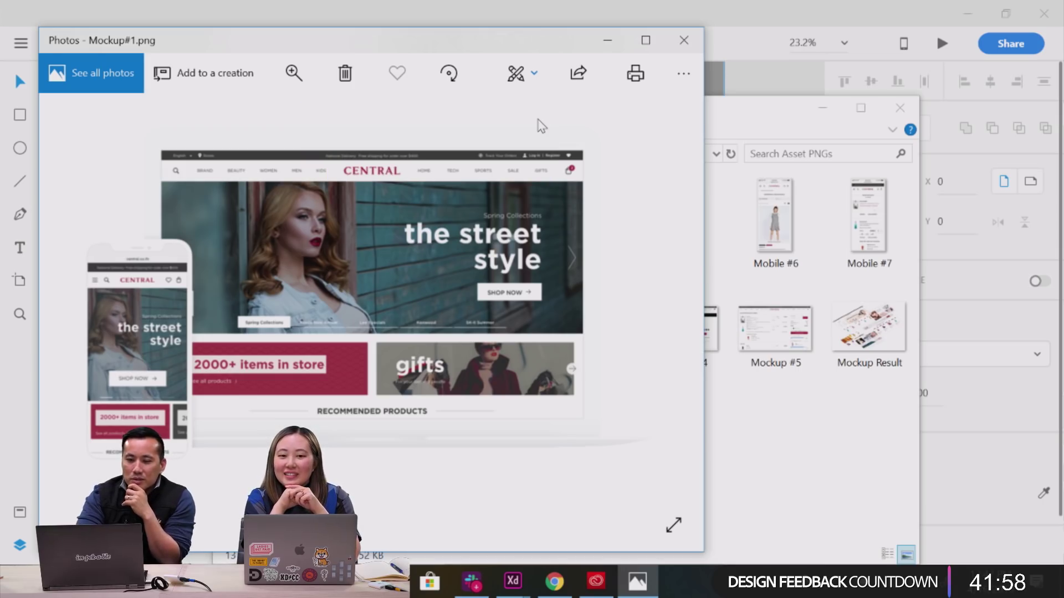
key("Left")
key("Right")
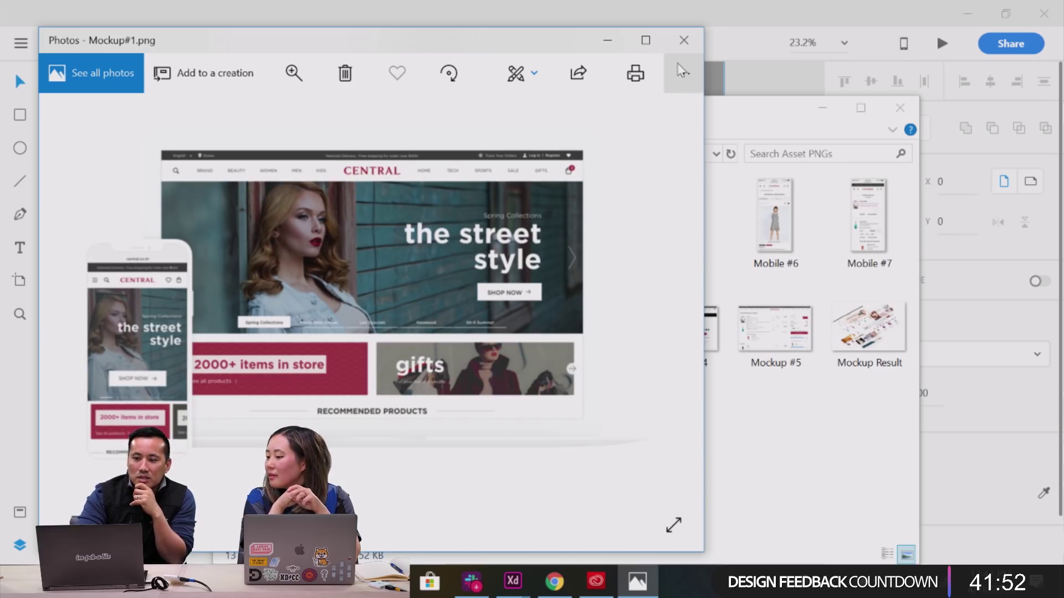
Close the Mockup#1 preview and switch back to the Behance template in Adobe XD to review its introduction and Problem sections.
left_click(684, 41)
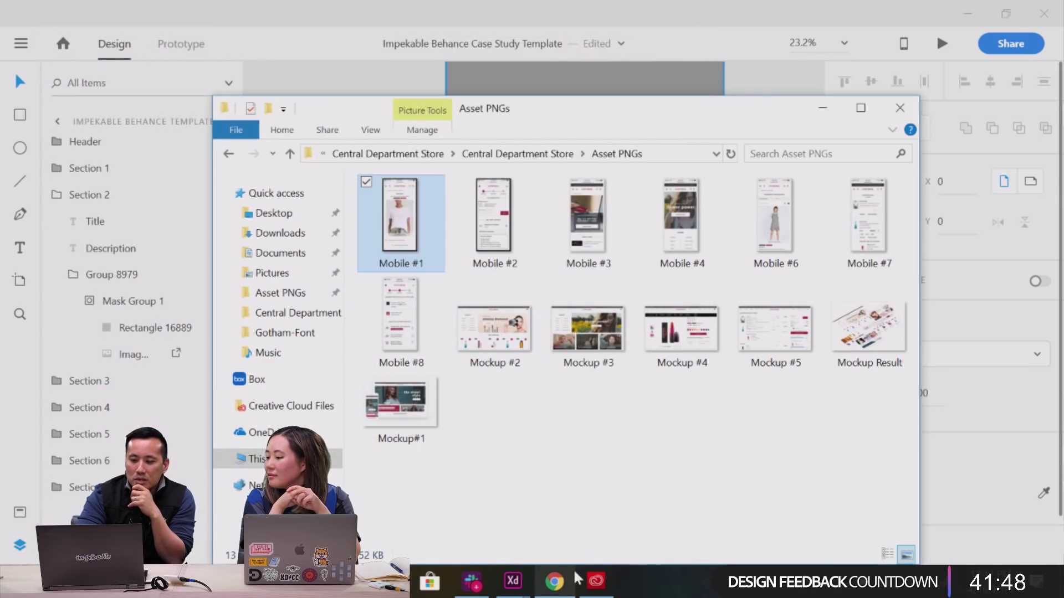
mouse_move(522, 587)
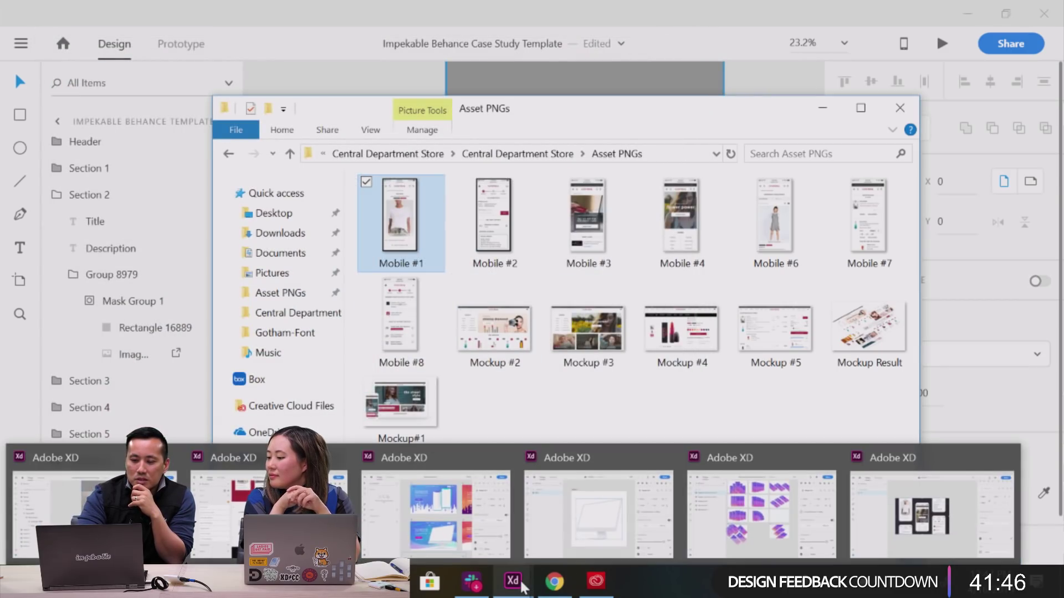
left_click(44, 499)
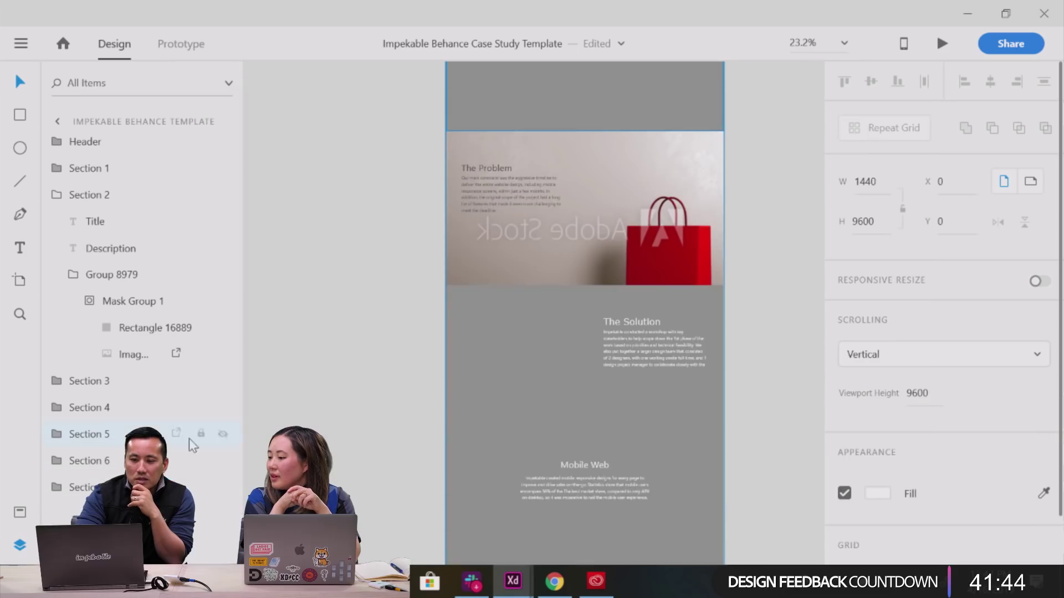
scroll(616, 264, "up", 3)
scroll(616, 263, "up", 5)
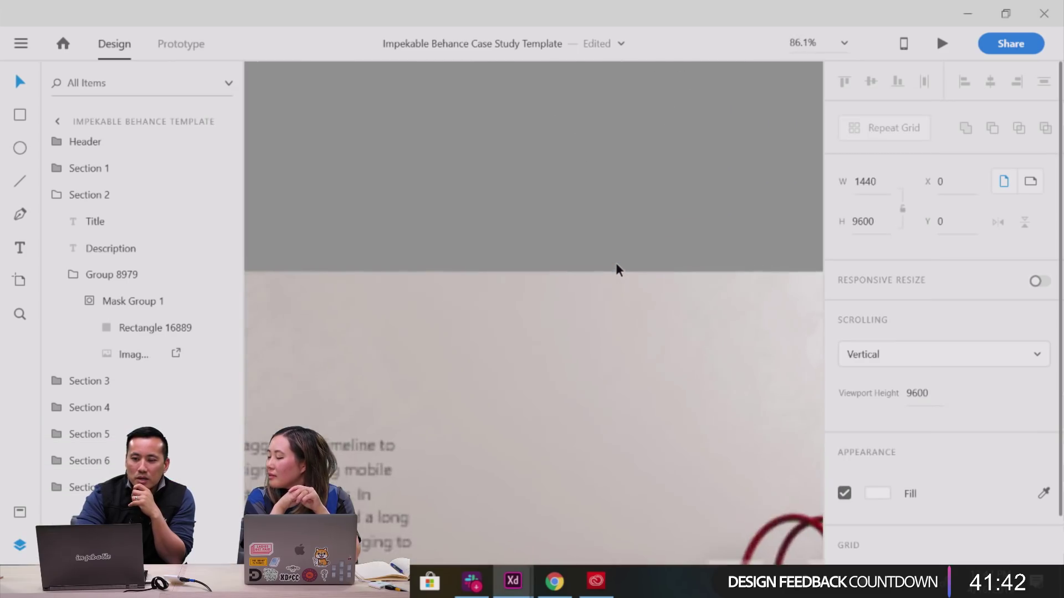
scroll(616, 263, "down", 3)
scroll(616, 262, "up", 1)
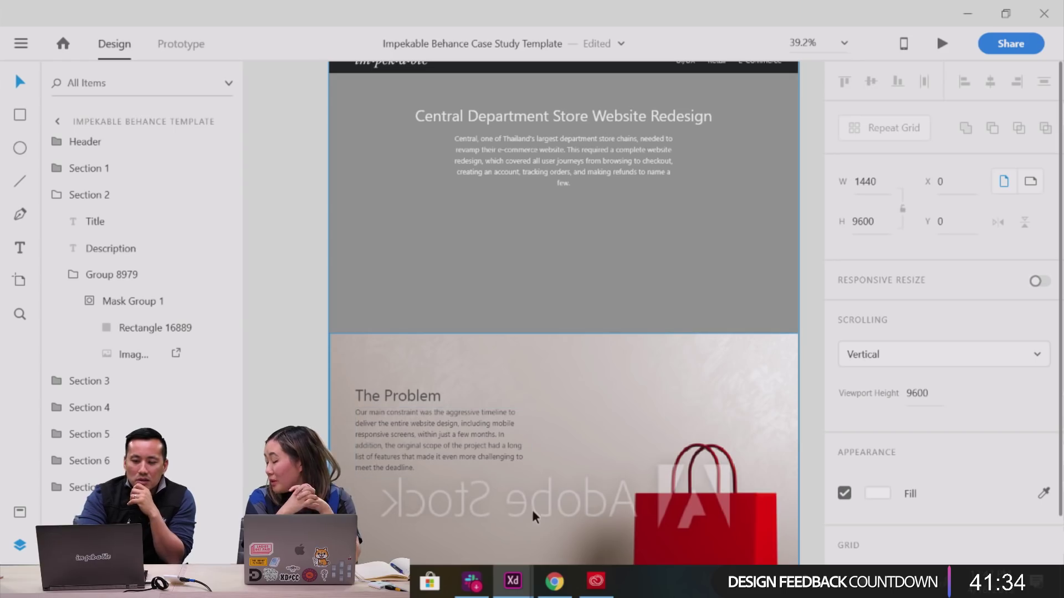
Switch to Chrome and open the Stats sheet of the CDS Behance Case Study Content Sheet.
mouse_move(559, 592)
left_click(554, 501)
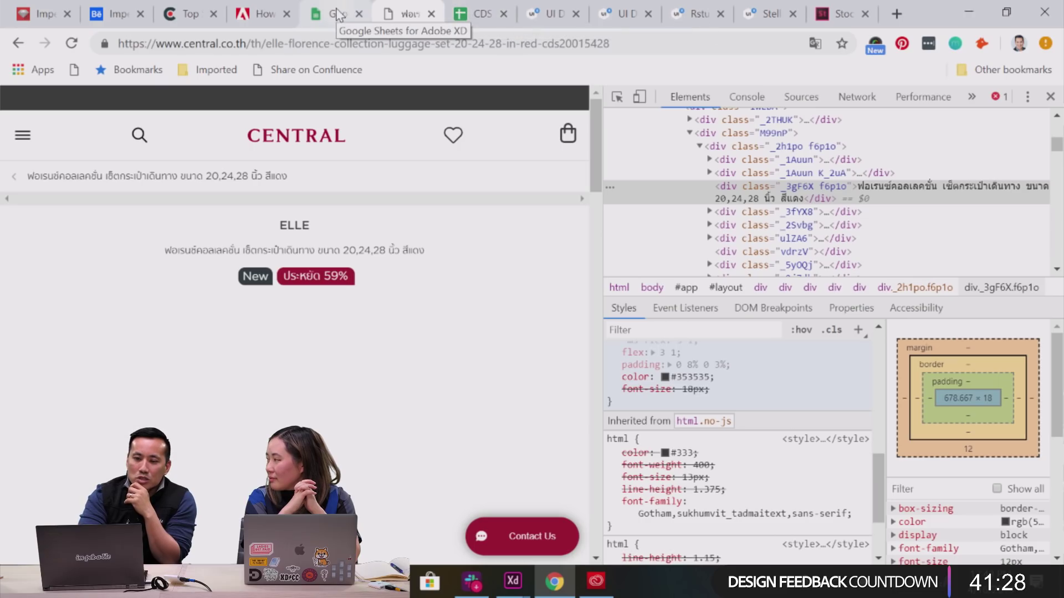
left_click(480, 17)
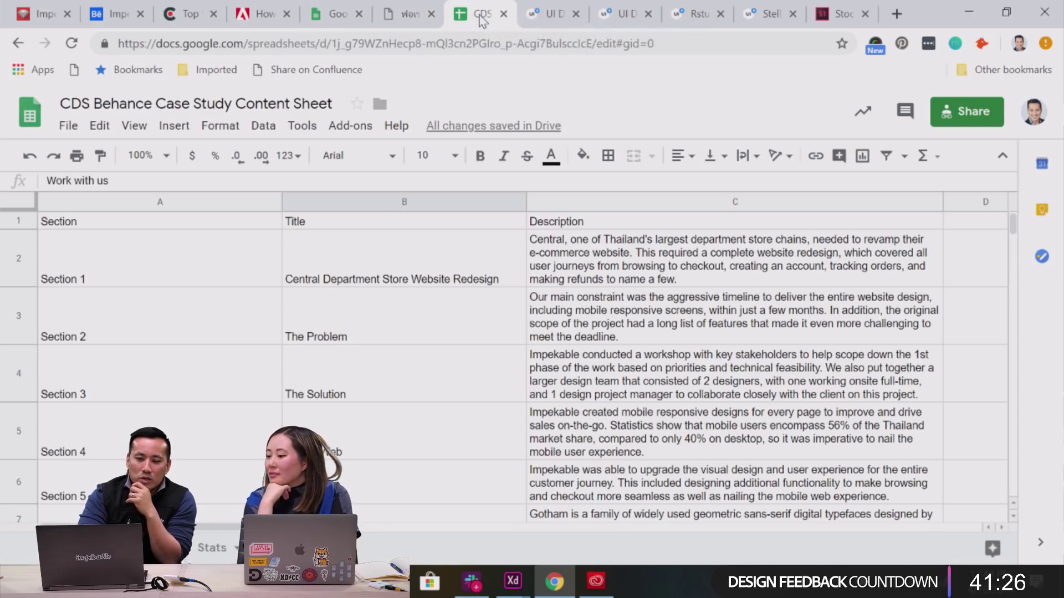
left_click(231, 553)
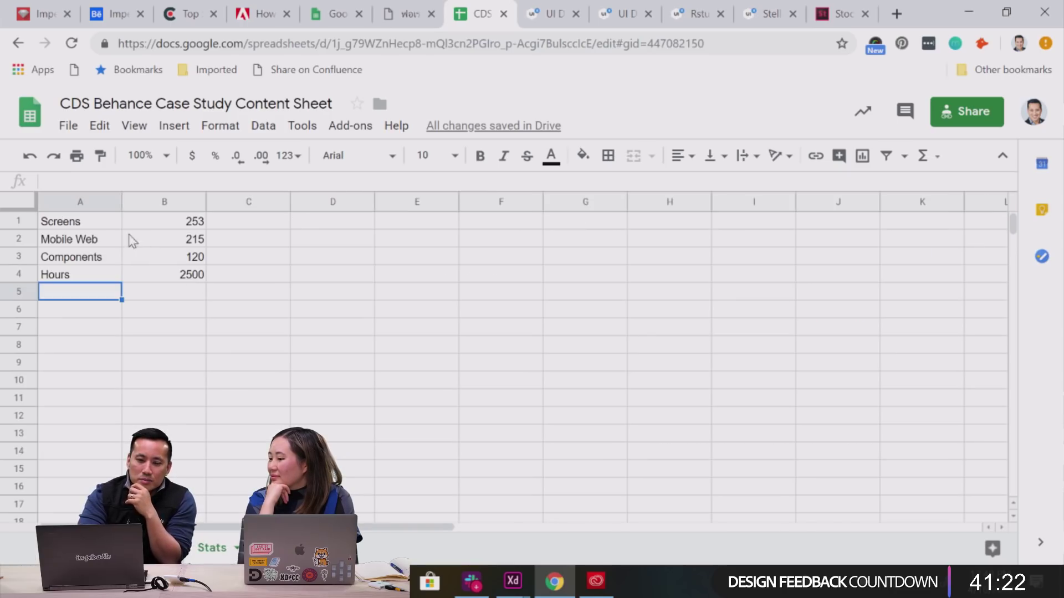
Go through the project figures for screens, mobile web, components and hours one by one in column B.
left_click(98, 222)
left_click(164, 227)
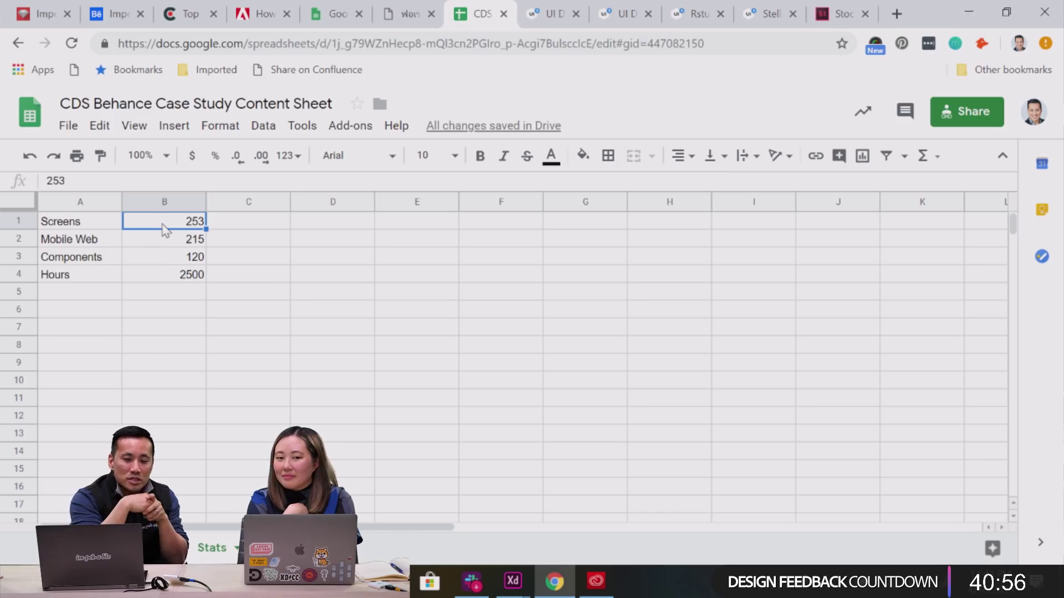
key("Down")
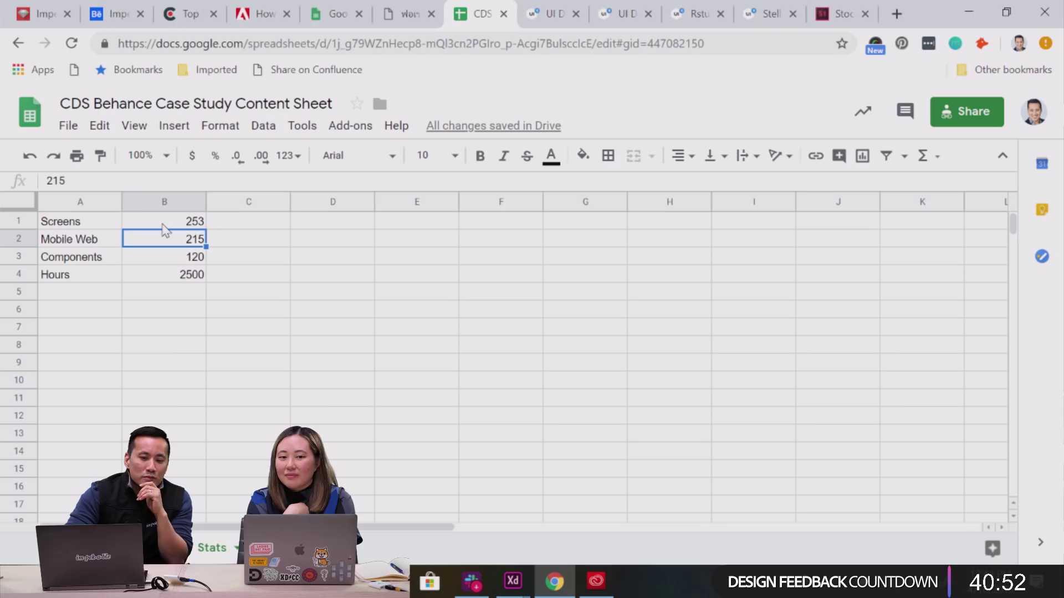
key("Down")
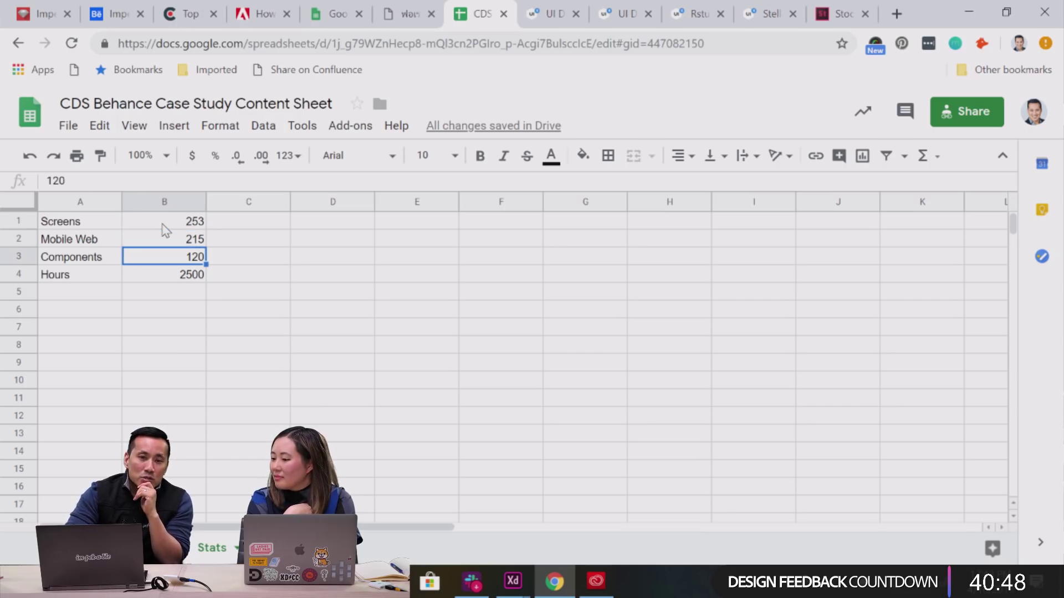
key("Down")
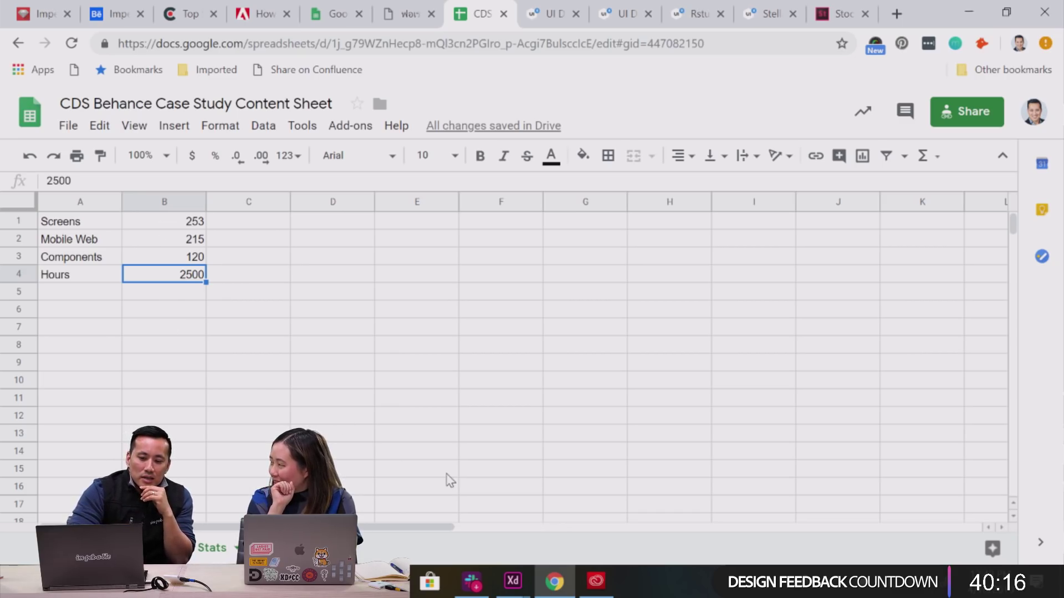
Bring up the Central page for the ELLE luggage set and close the developer tools.
mouse_move(515, 583)
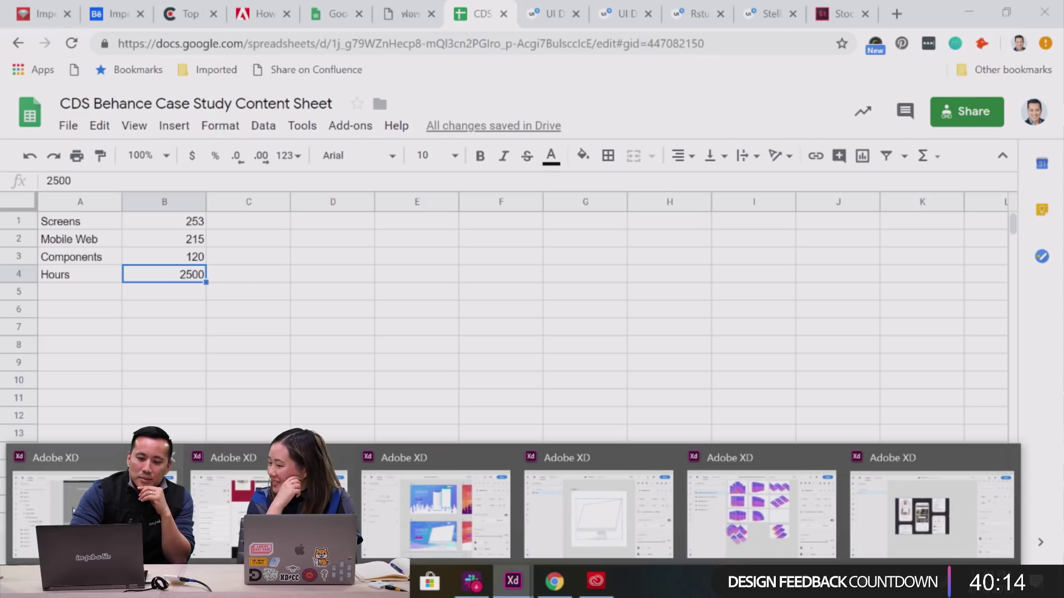
mouse_move(222, 515)
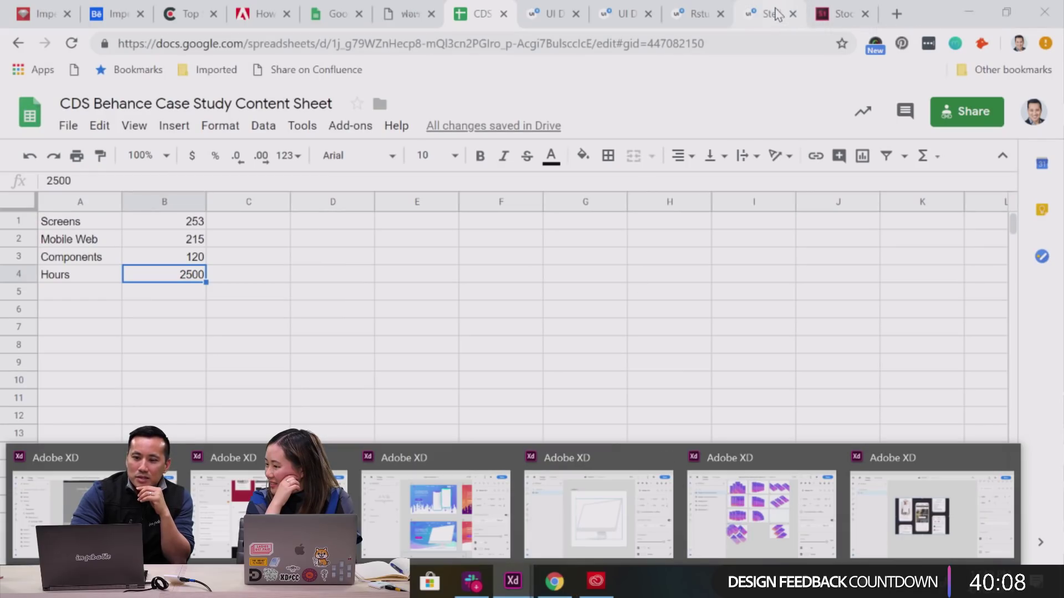
left_click(413, 16)
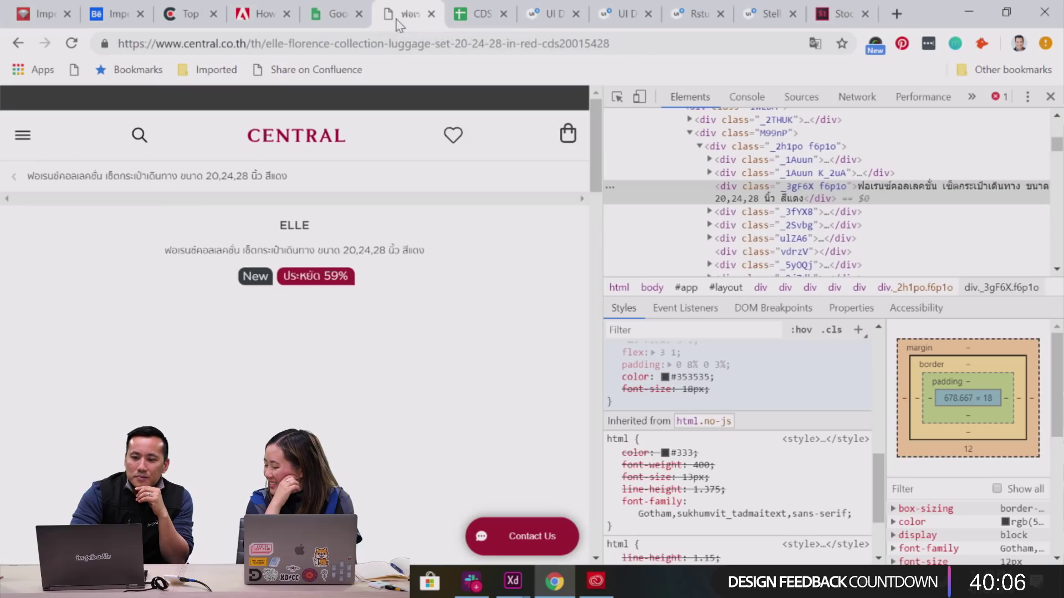
left_click(1049, 96)
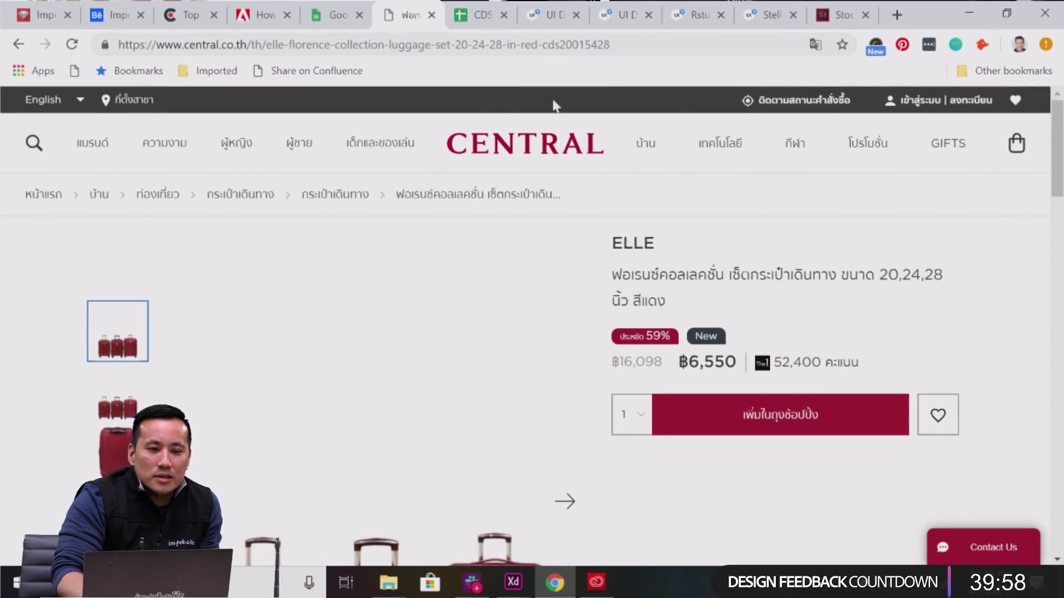
Switch the Central site's language to English and dismiss the promotional popup.
left_click(43, 104)
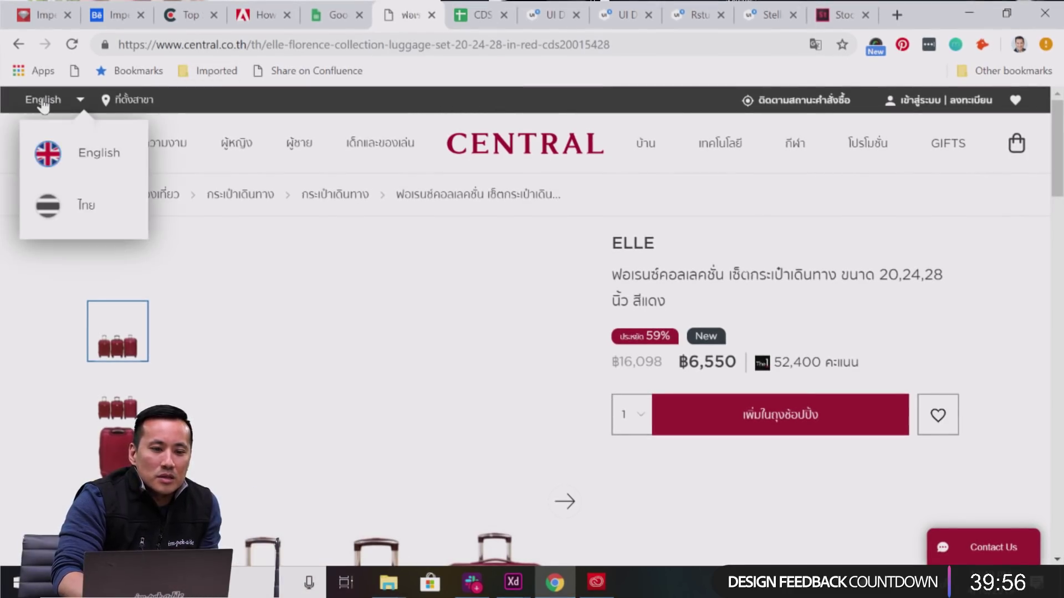
left_click(90, 158)
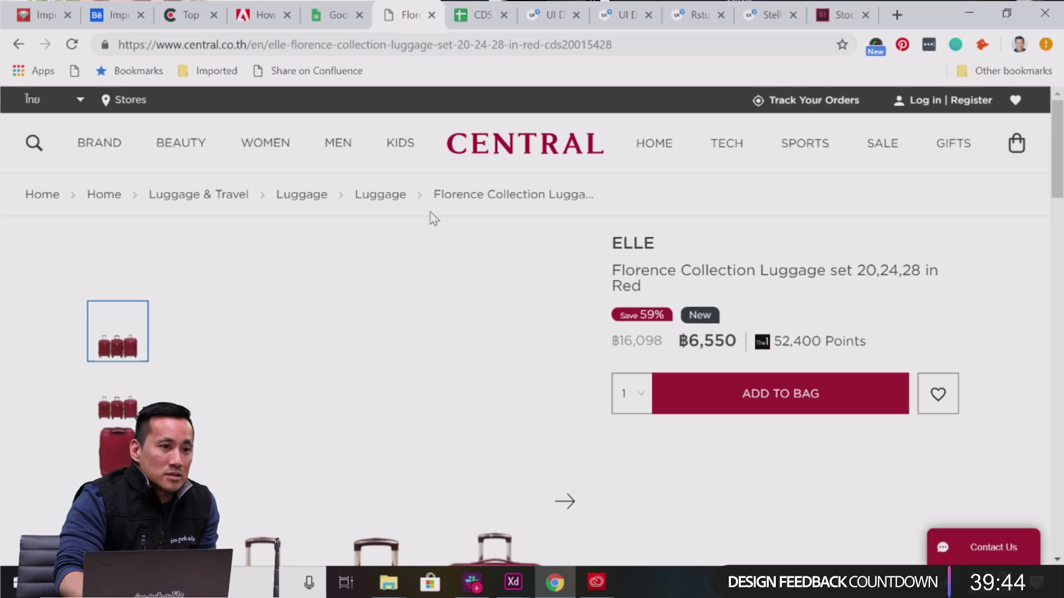
scroll(736, 201, "down", 5)
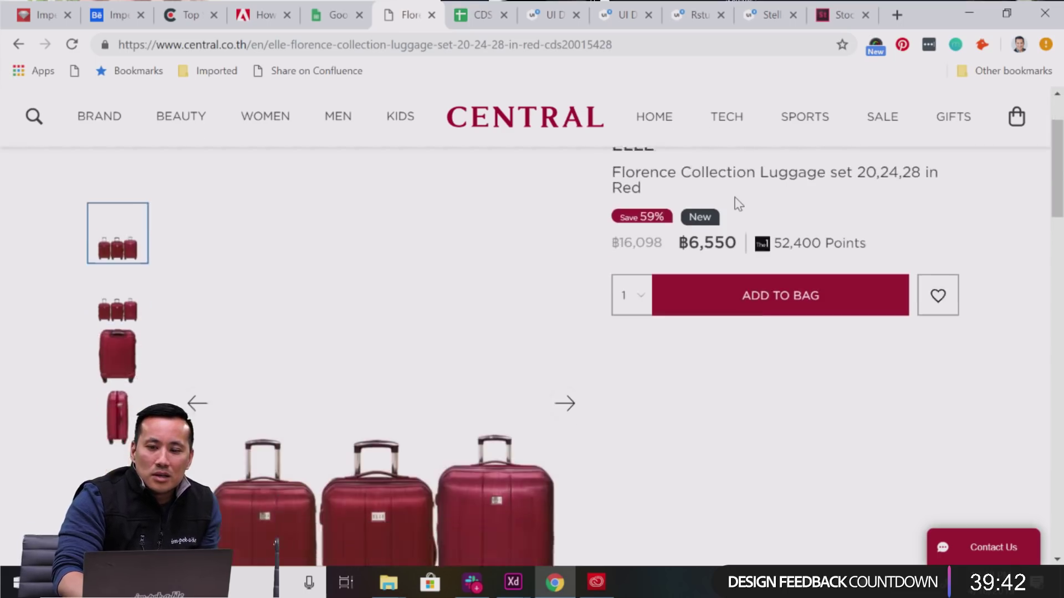
scroll(737, 203, "up", 5)
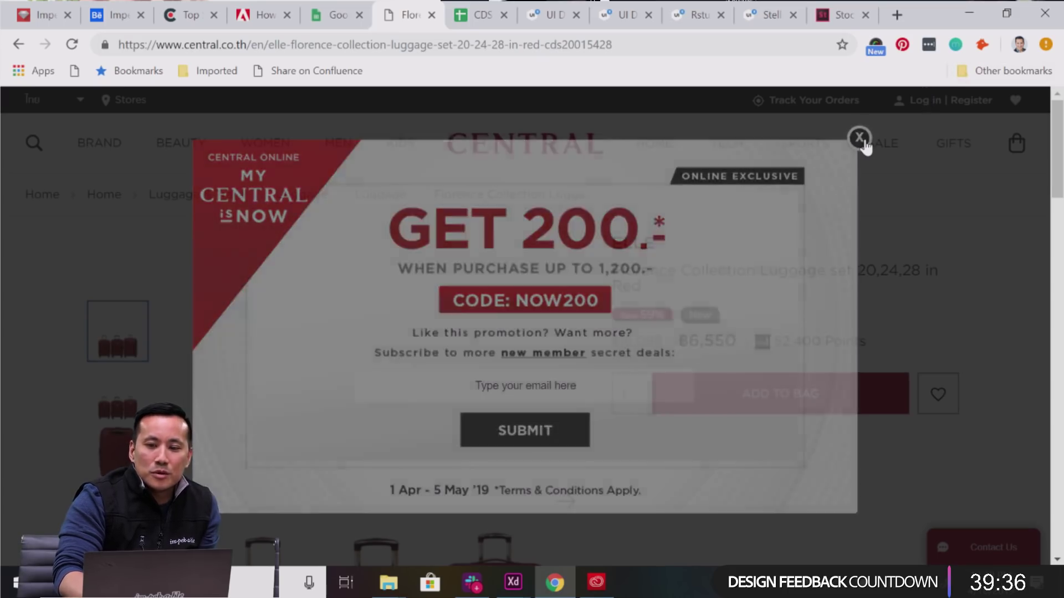
left_click(859, 139)
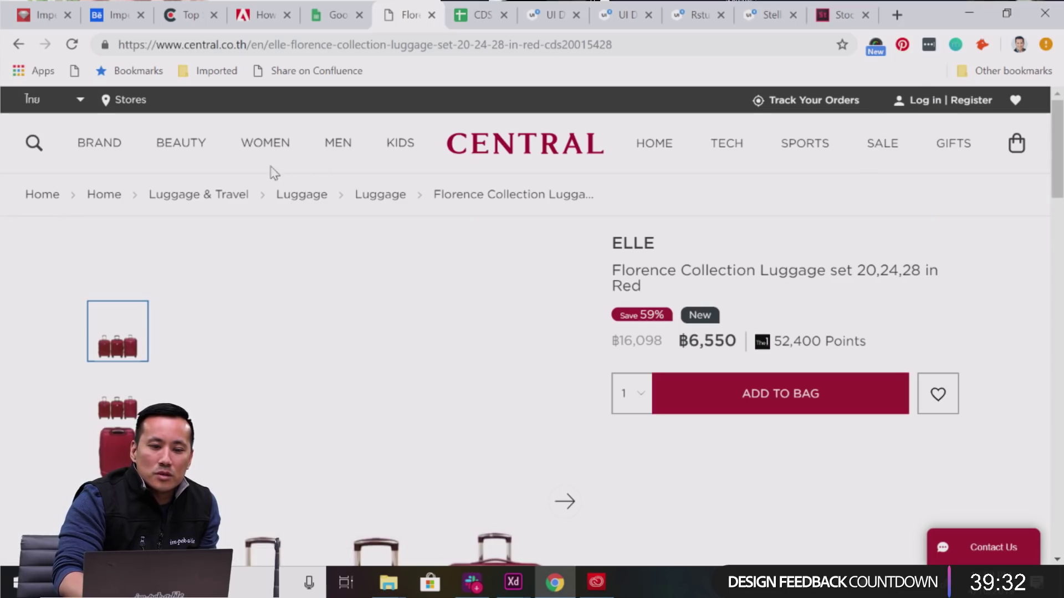
View the Women category page, return to the luggage set's page and dismiss the promotional popup.
left_click(264, 142)
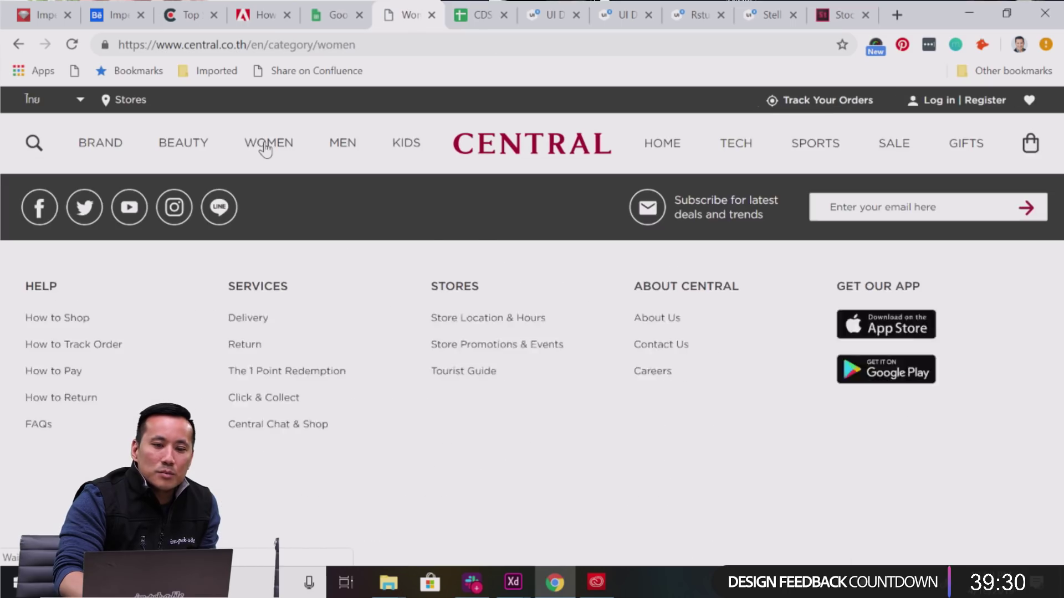
left_click(19, 45)
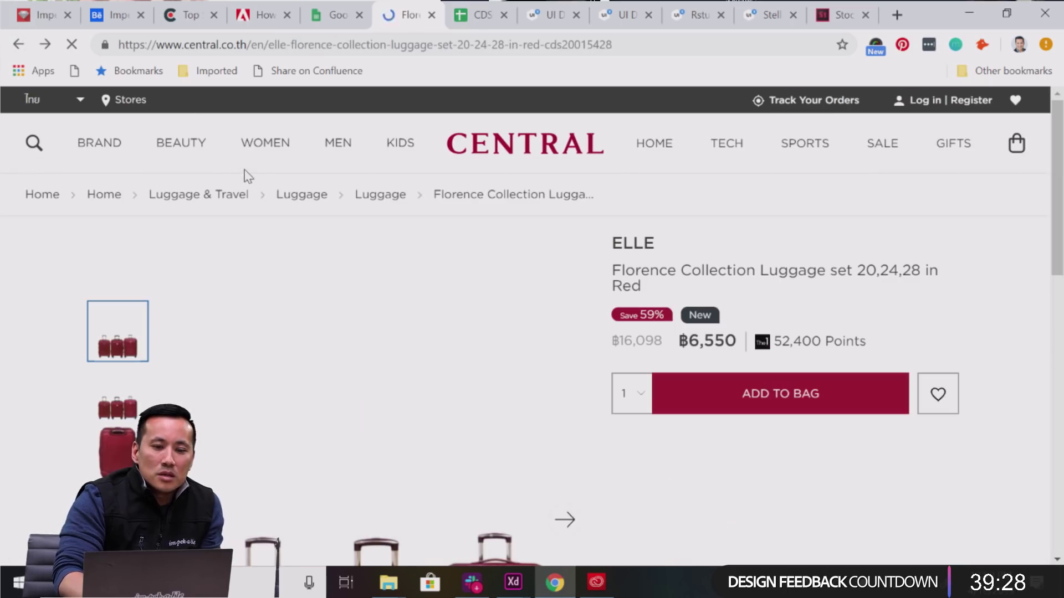
mouse_move(262, 148)
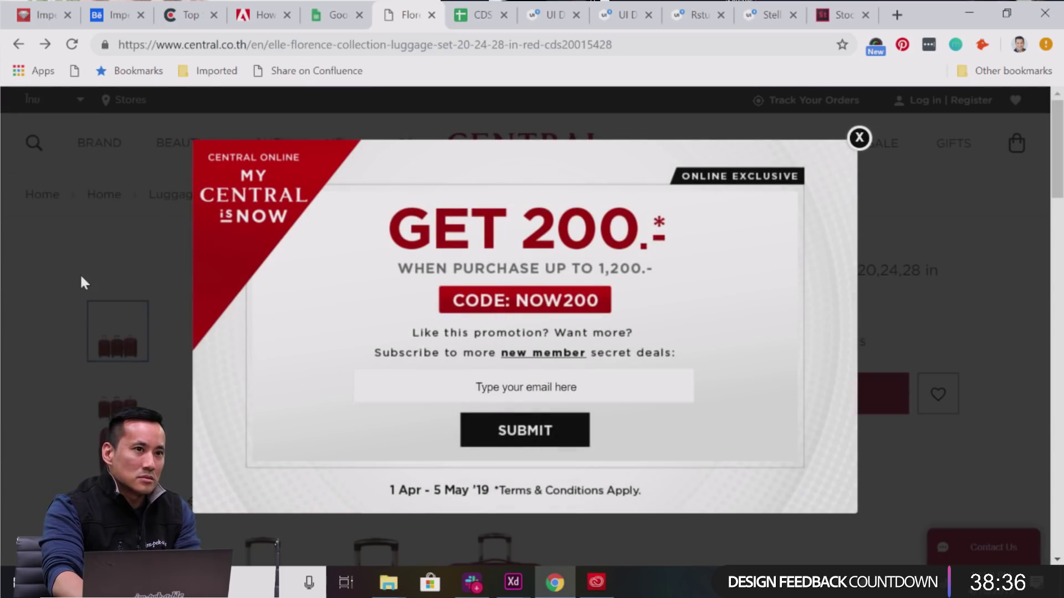
left_click(859, 138)
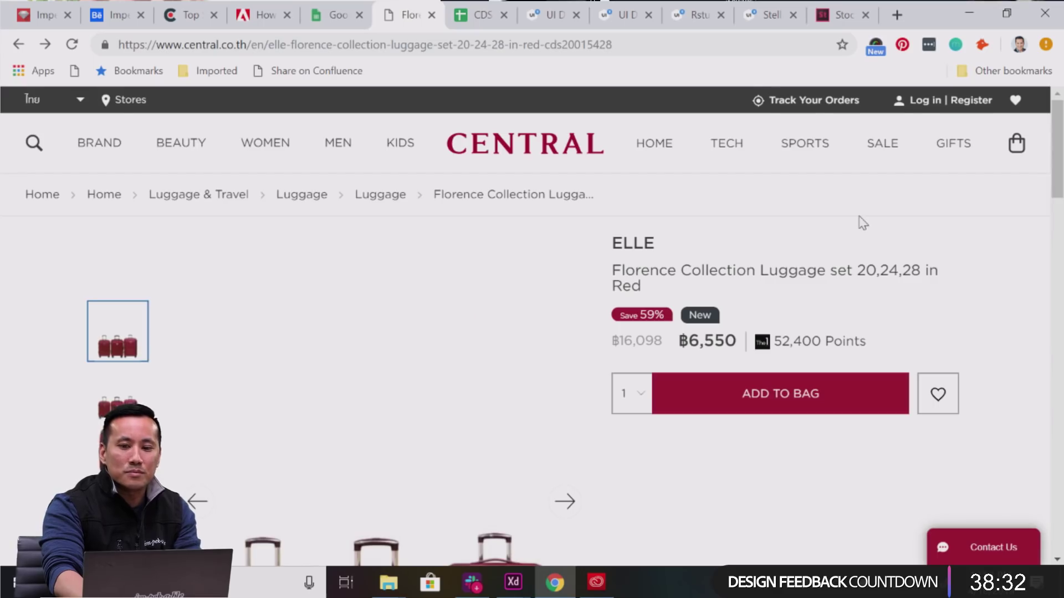
Examine the related luggage cards and the recently viewed section on the product page.
scroll(859, 216, "down", 9)
scroll(859, 220, "down", 5)
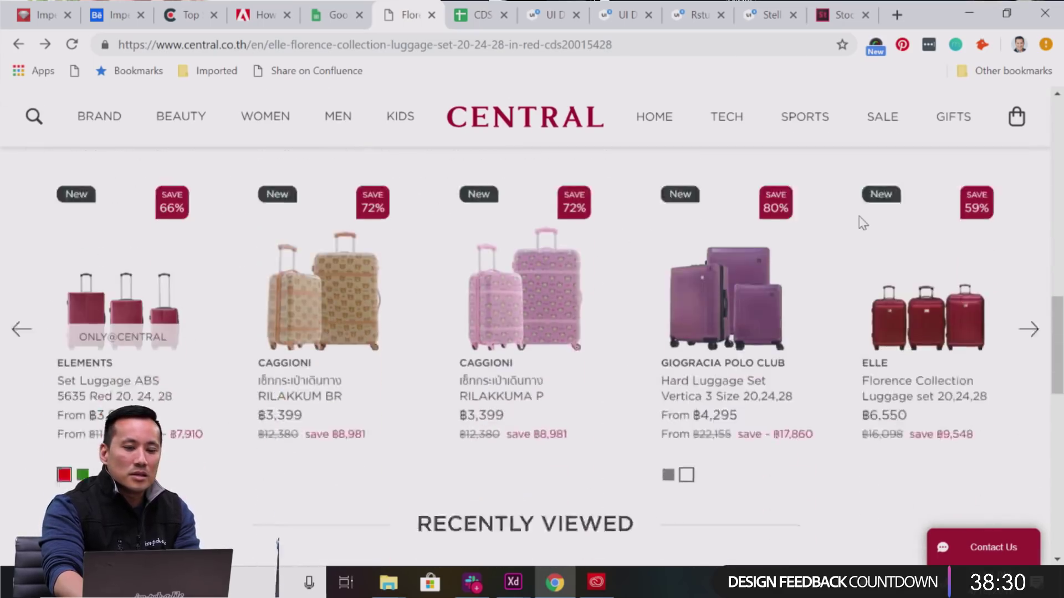
mouse_move(510, 285)
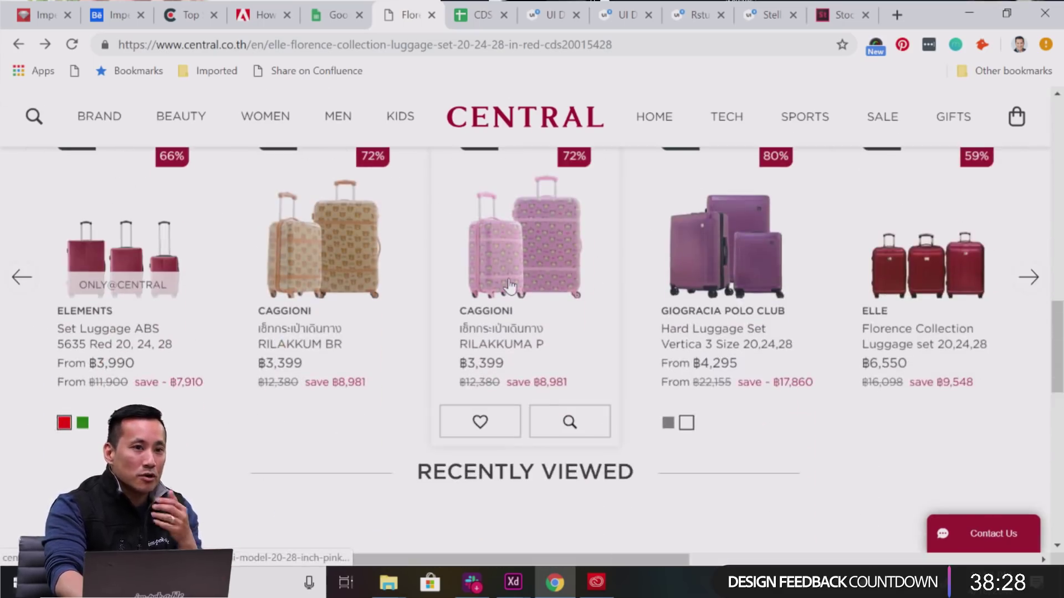
scroll(510, 285, "up", 1)
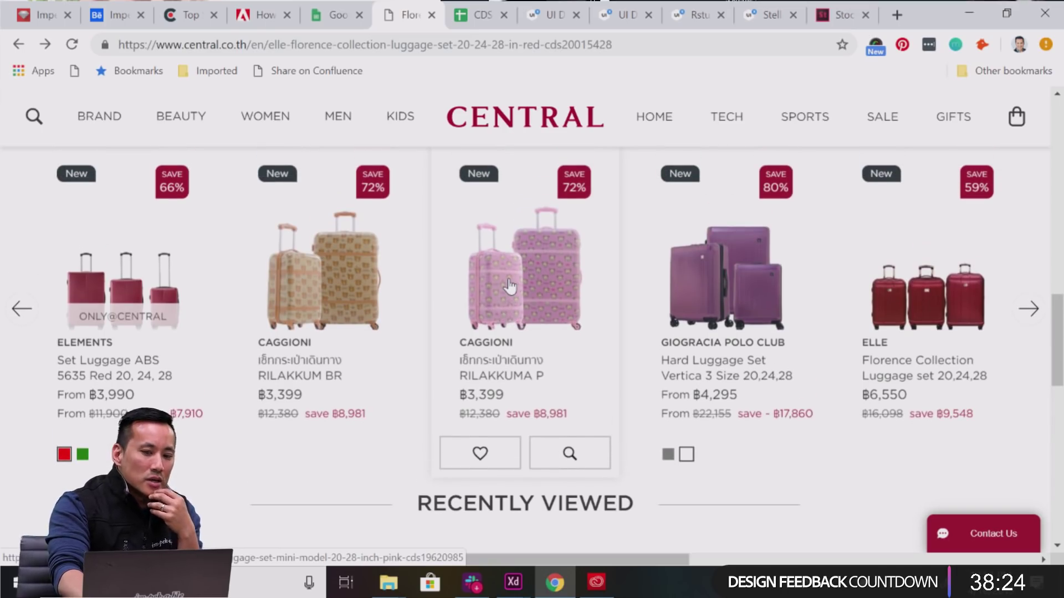
scroll(510, 286, "down", 1)
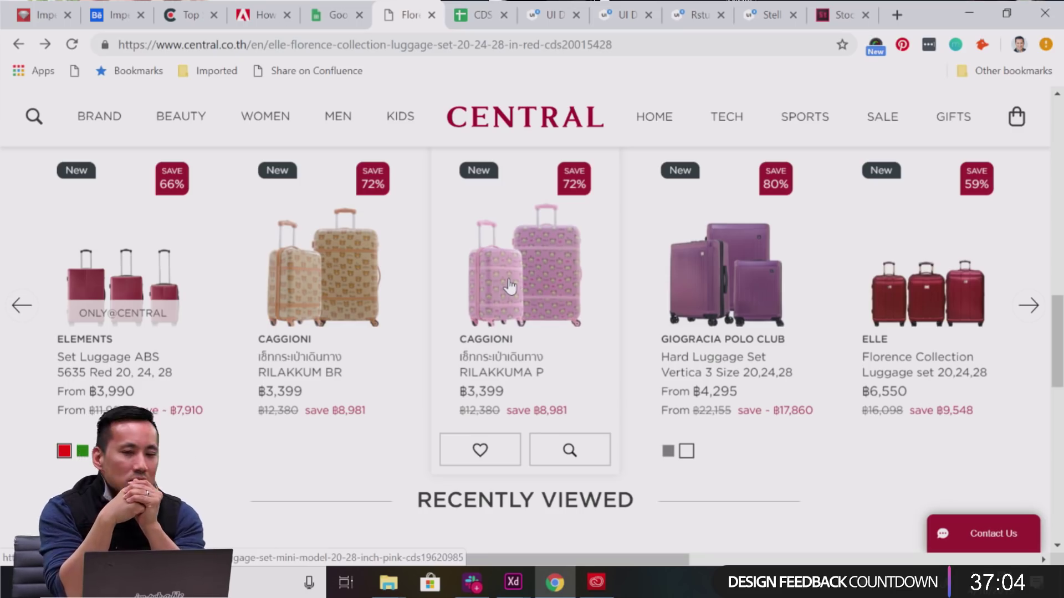
scroll(380, 320, "down", 6)
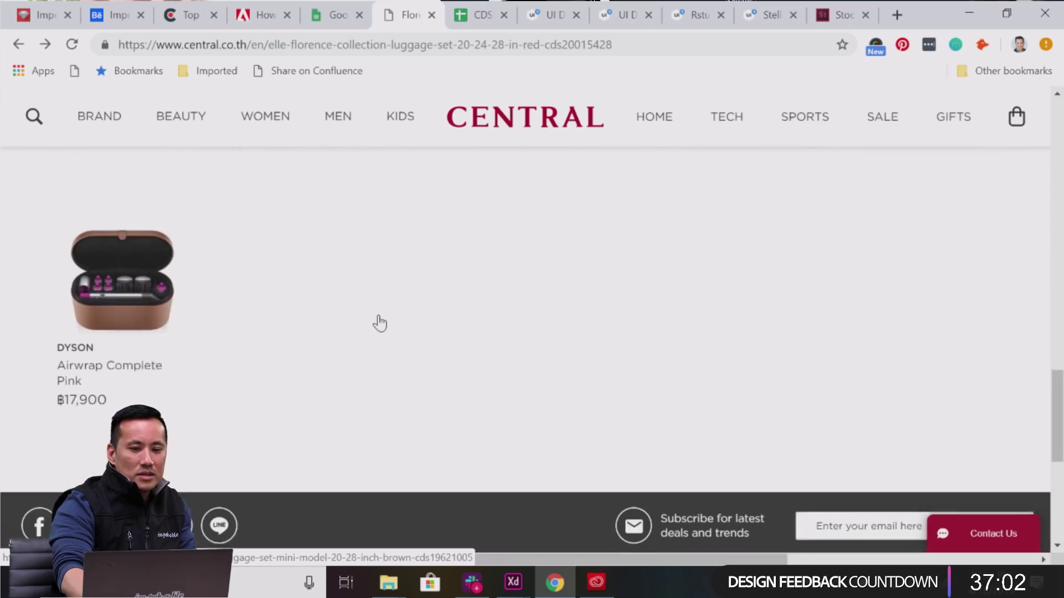
scroll(380, 320, "up", 10)
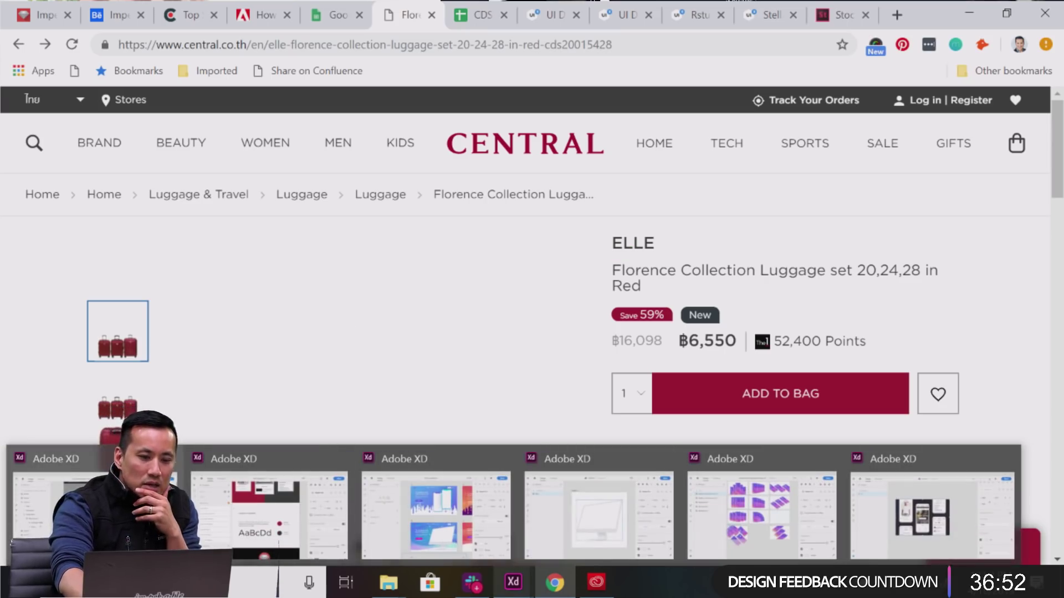
Switch to the Impekable Behance Case Study Template in Adobe XD and review its opening sections.
left_click(515, 582)
left_click(435, 280)
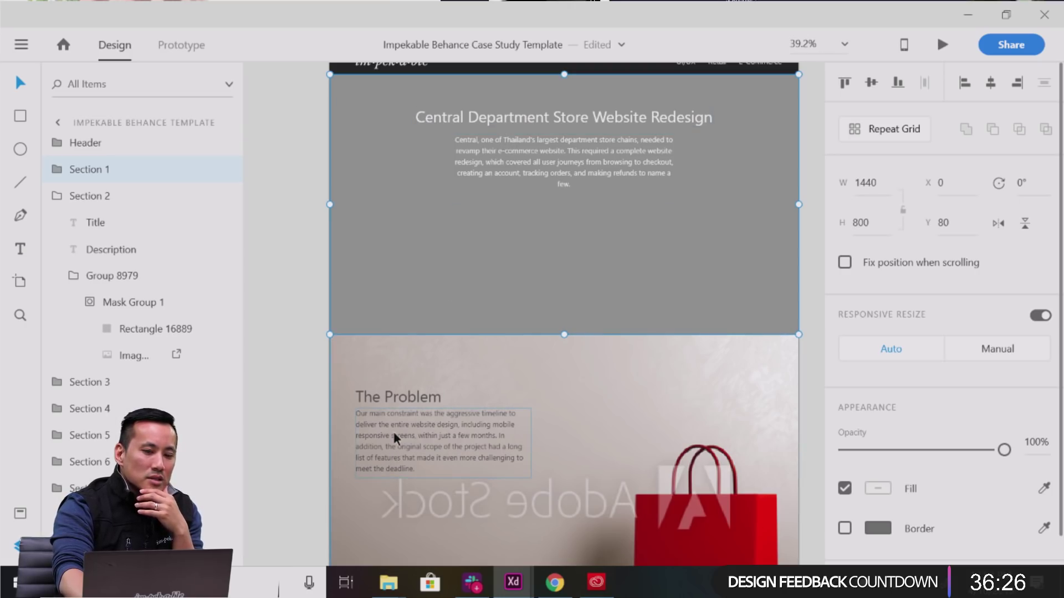
scroll(393, 431, "up", 2)
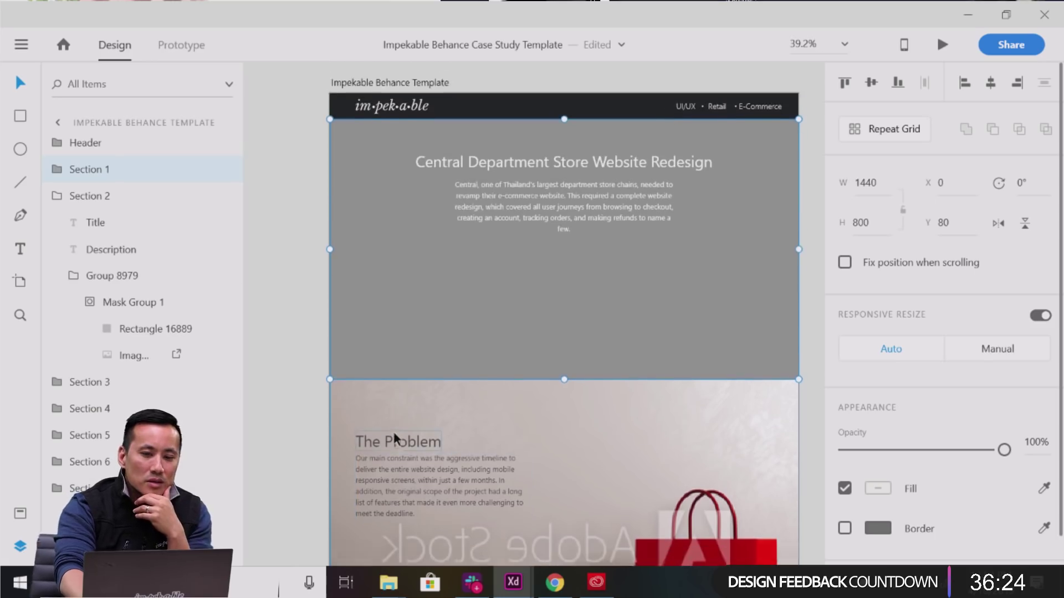
scroll(394, 436, "down", 5)
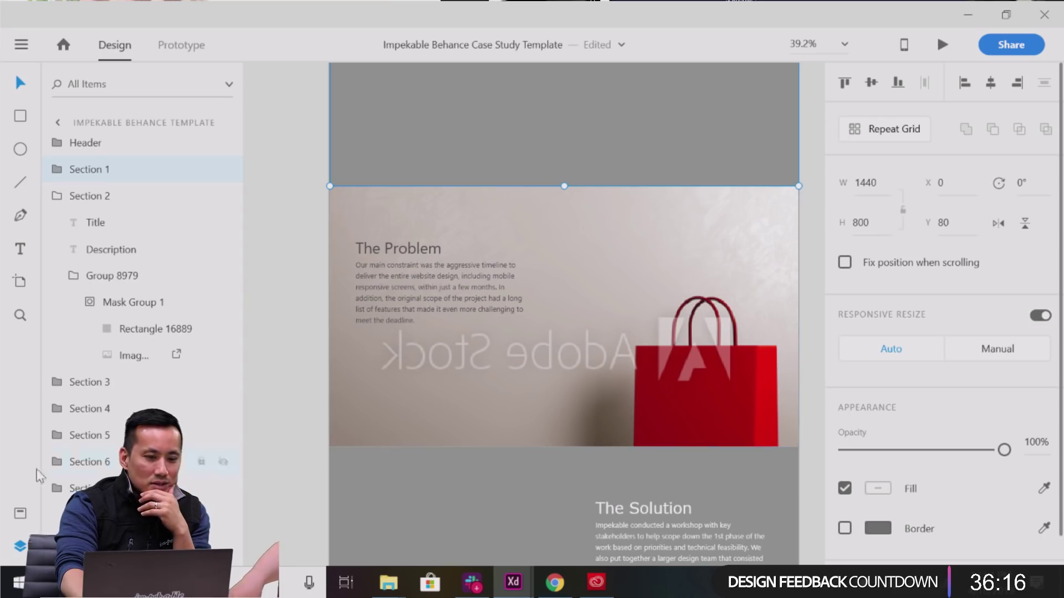
Add the text formatting of "The Solution" heading to the document assets as a character style.
left_click(23, 515)
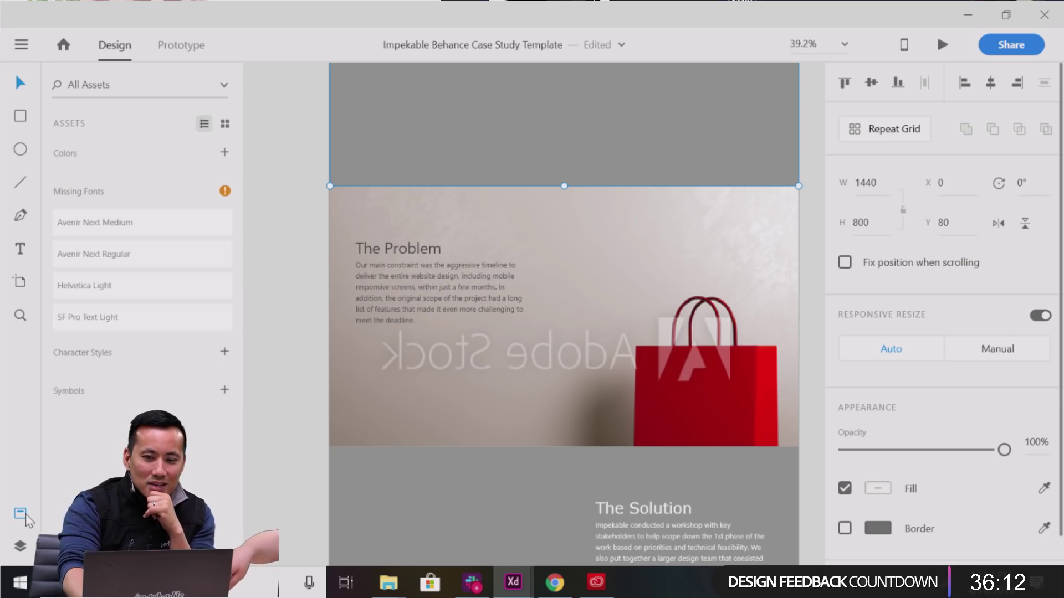
left_click(606, 457)
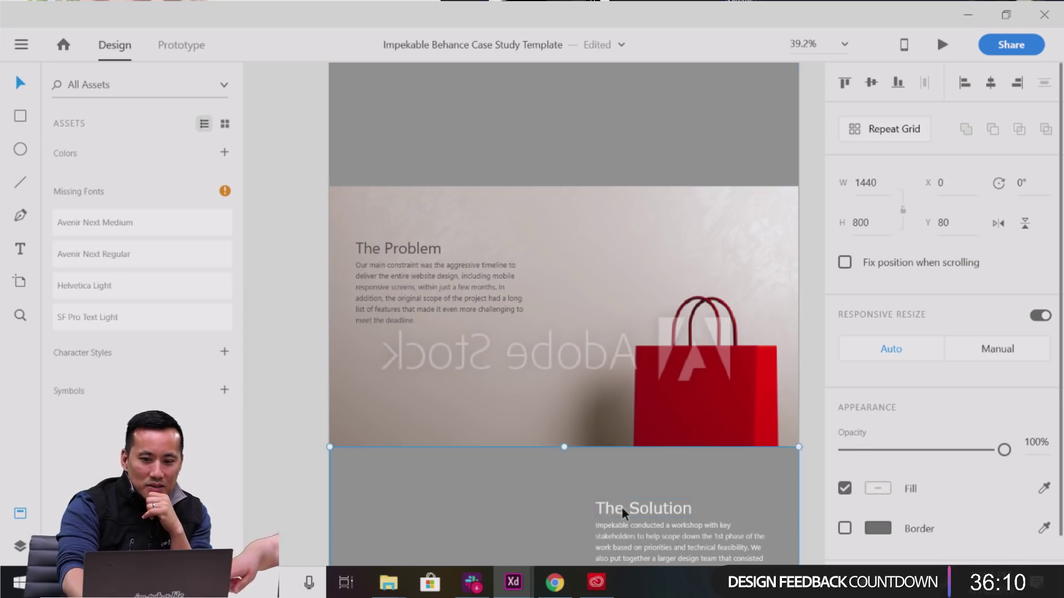
right_click(623, 509)
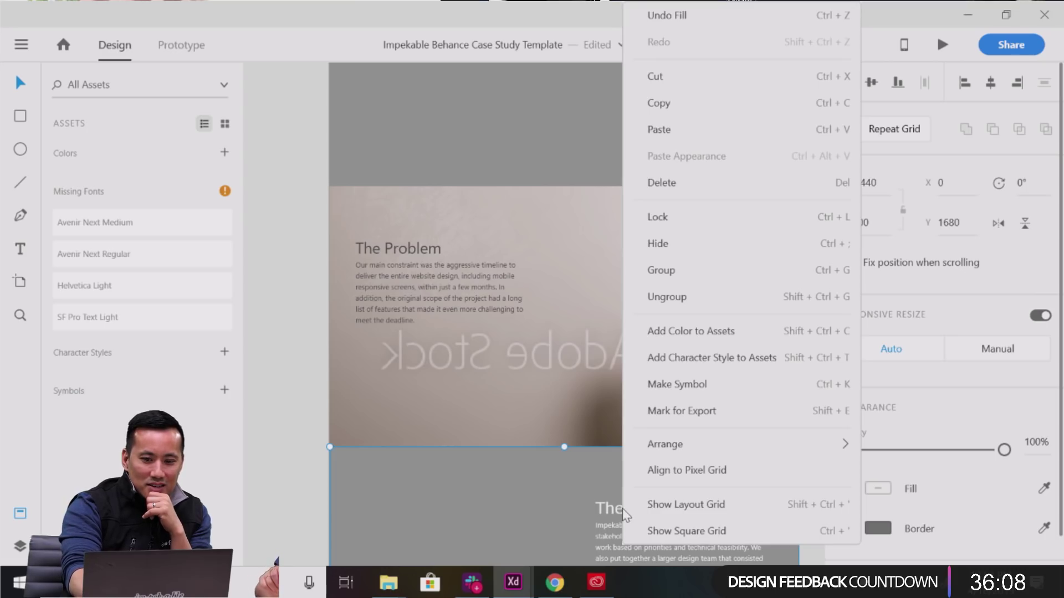
key("Escape")
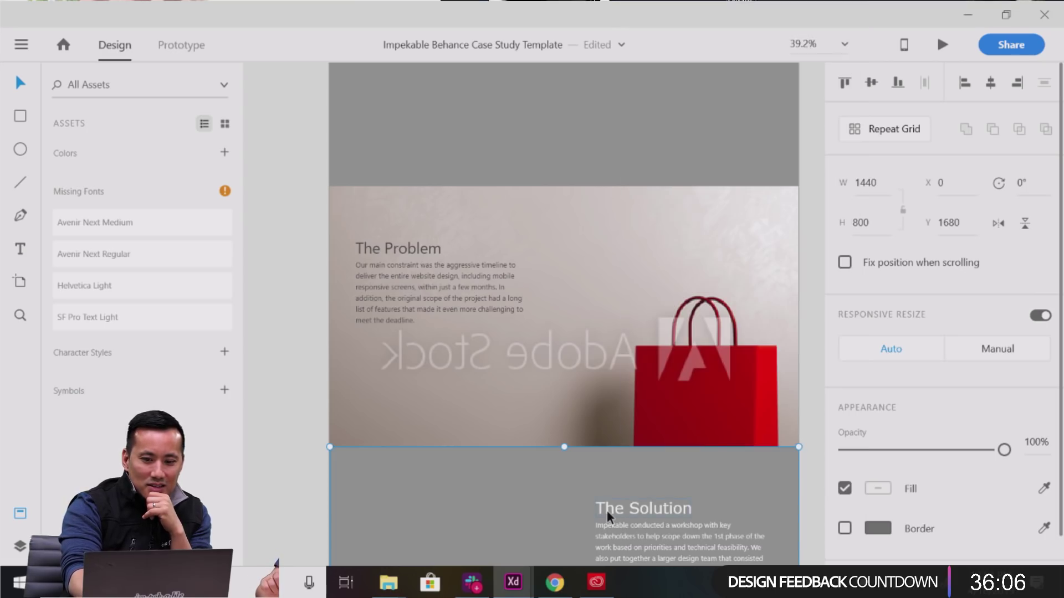
left_click(609, 516)
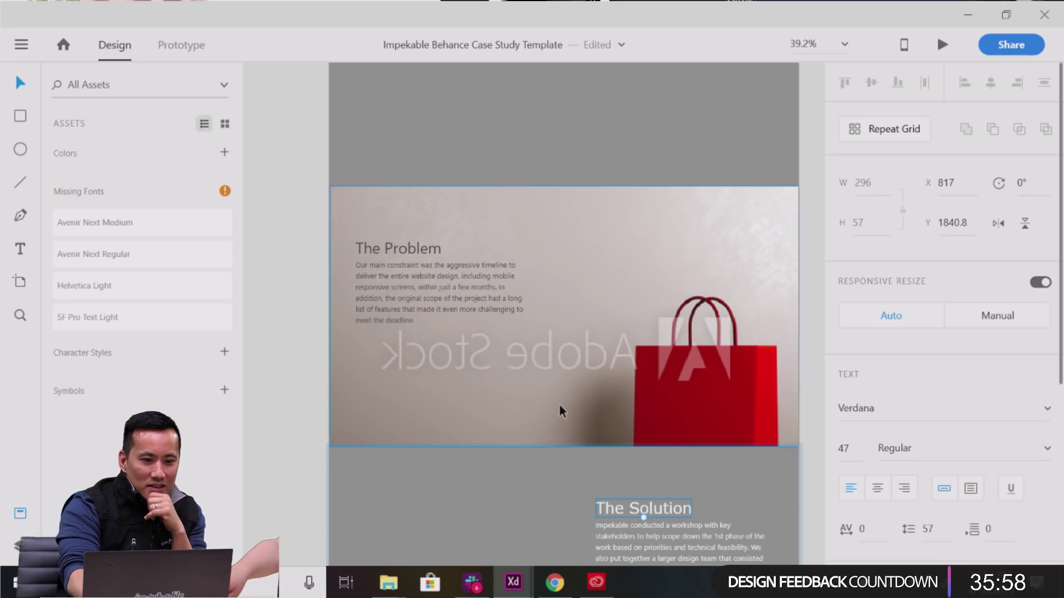
left_click(225, 353)
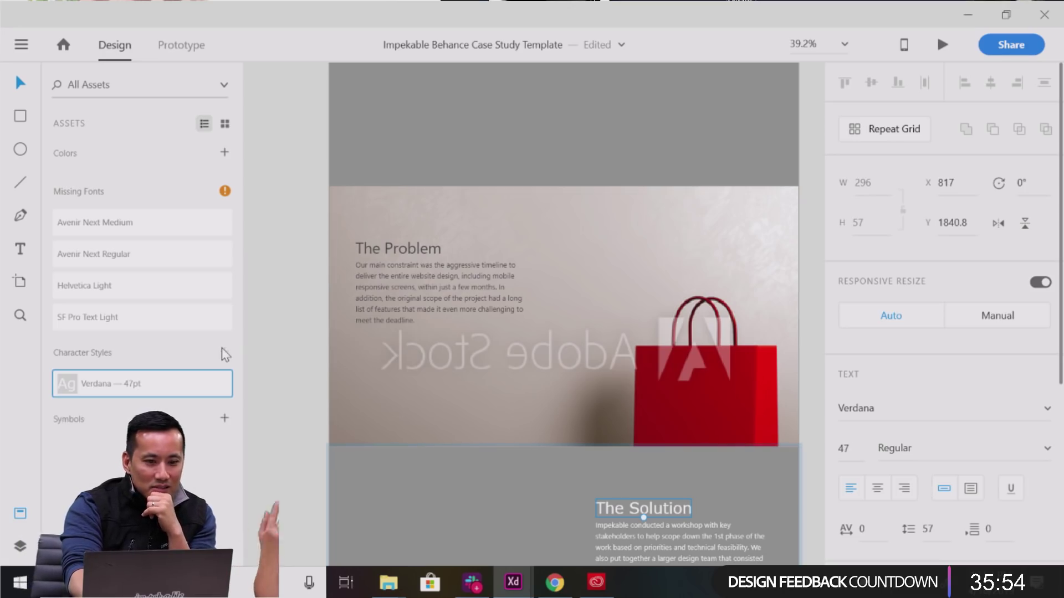
Edit the Verdana 47pt character style in the document assets and change its font to Gotham.
scroll(368, 351, "down", 5)
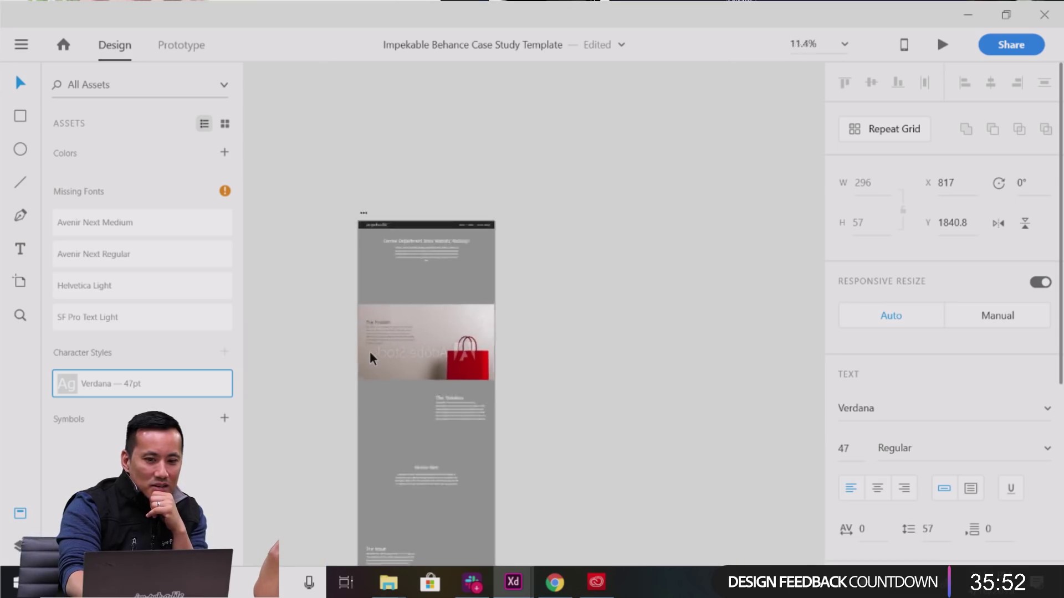
scroll(370, 357, "up", 5)
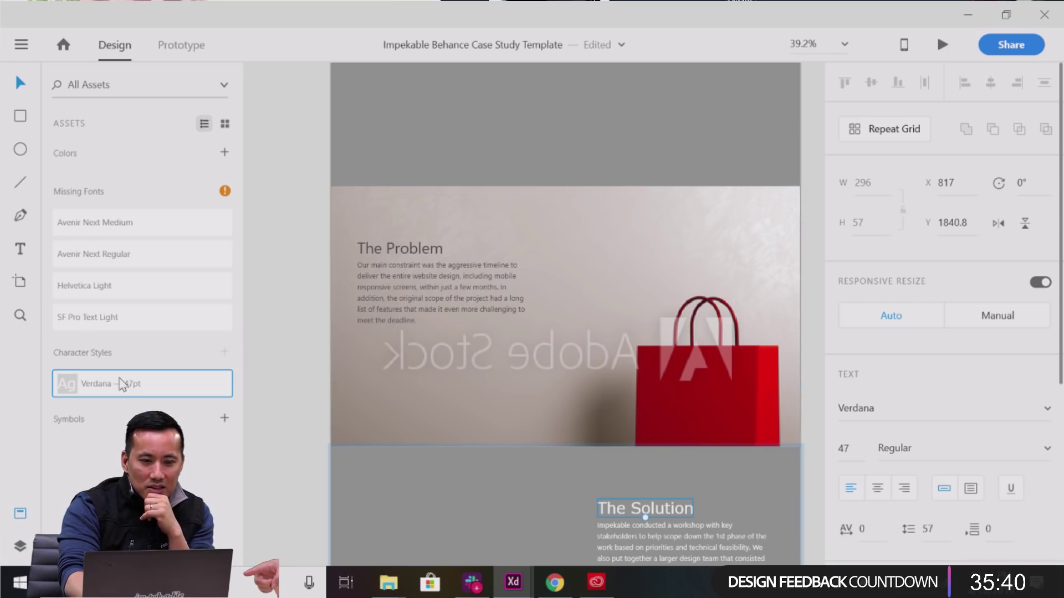
right_click(120, 383)
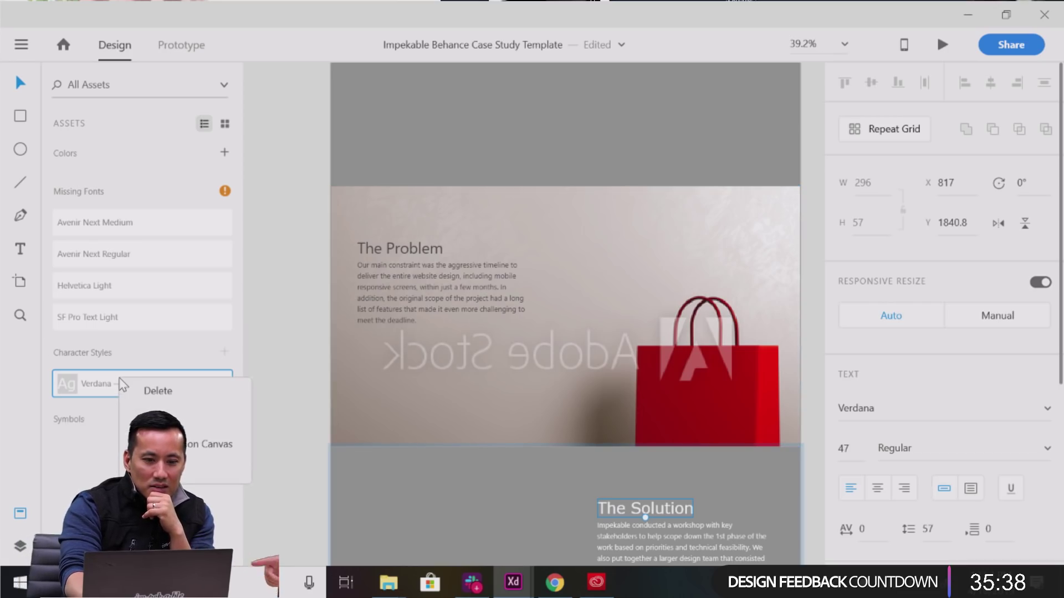
left_click(132, 418)
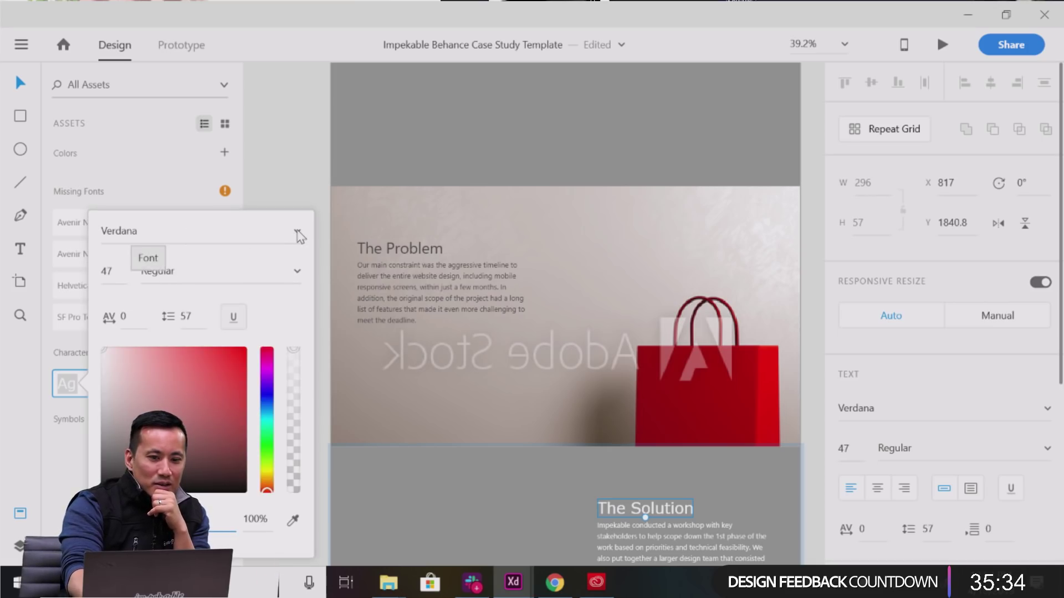
left_click(298, 233)
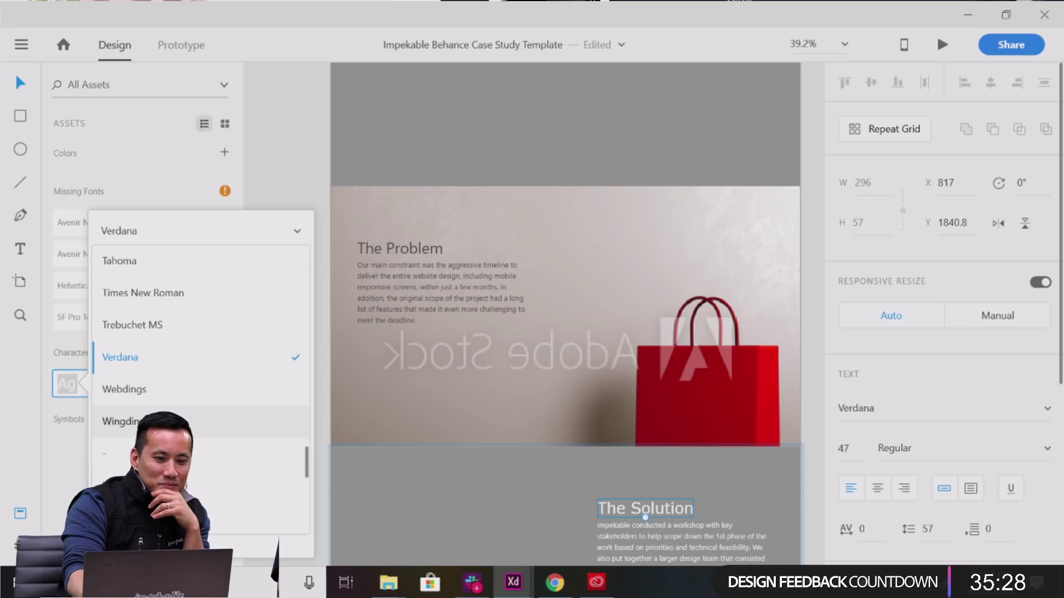
scroll(166, 496, "up", 2)
scroll(200, 496, "up", 10)
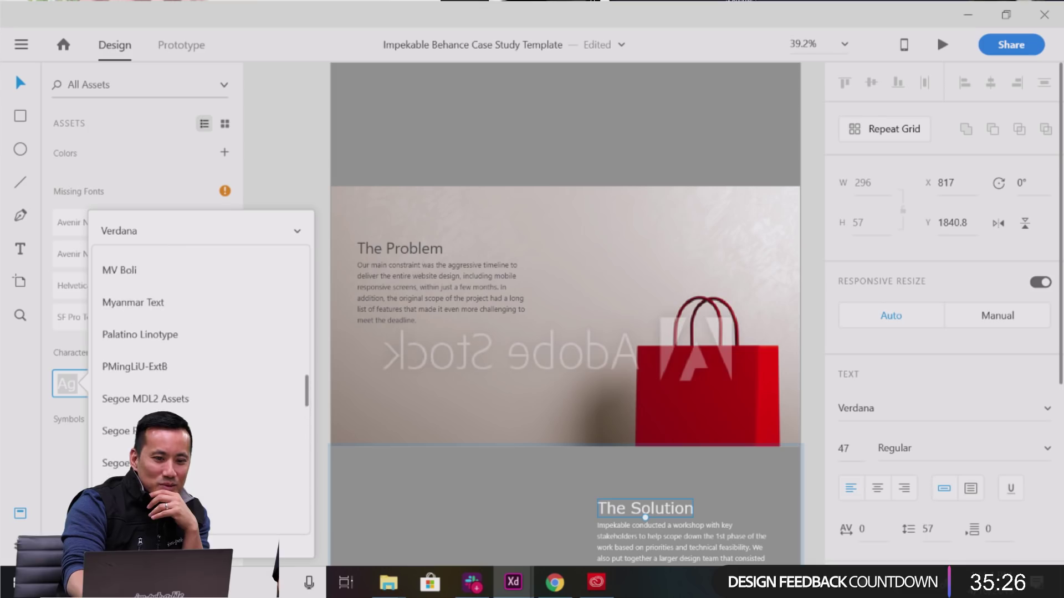
scroll(200, 496, "up", 10)
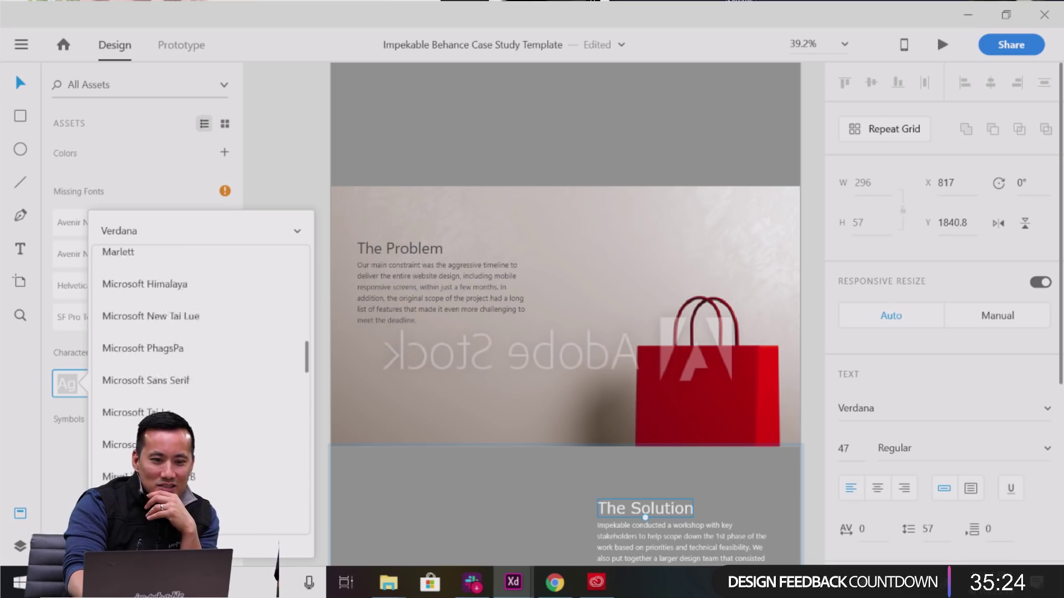
scroll(200, 496, "up", 5)
scroll(199, 388, "up", 5)
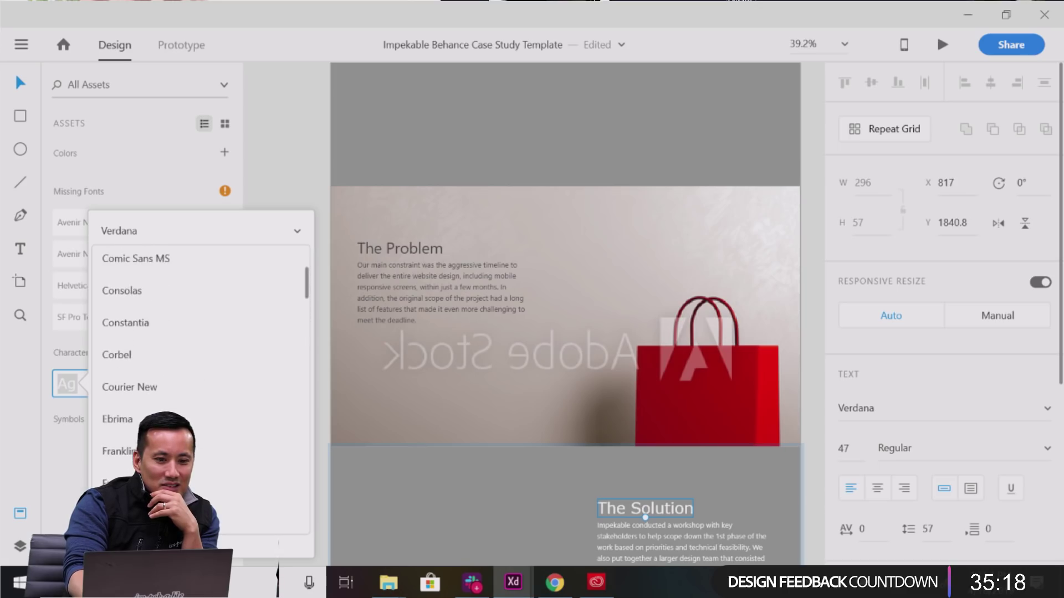
scroll(199, 388, "up", 5)
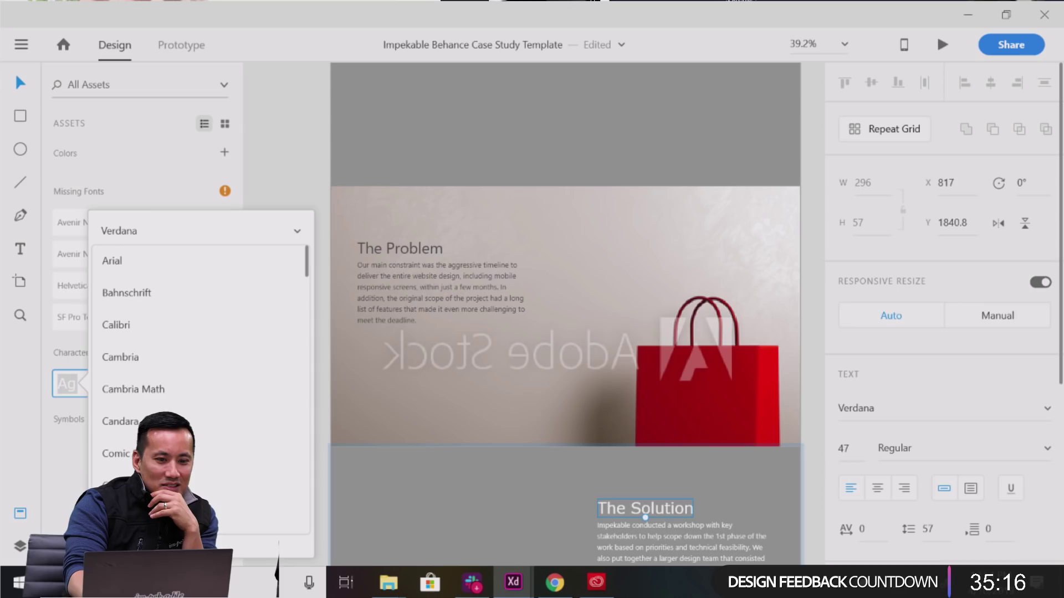
scroll(199, 388, "down", 6)
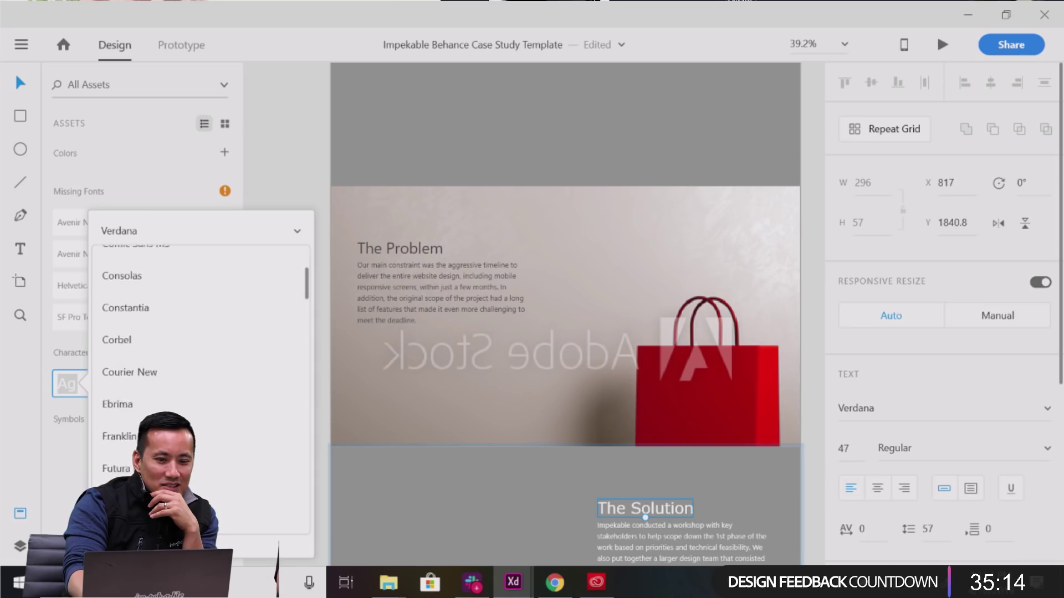
scroll(199, 388, "down", 2)
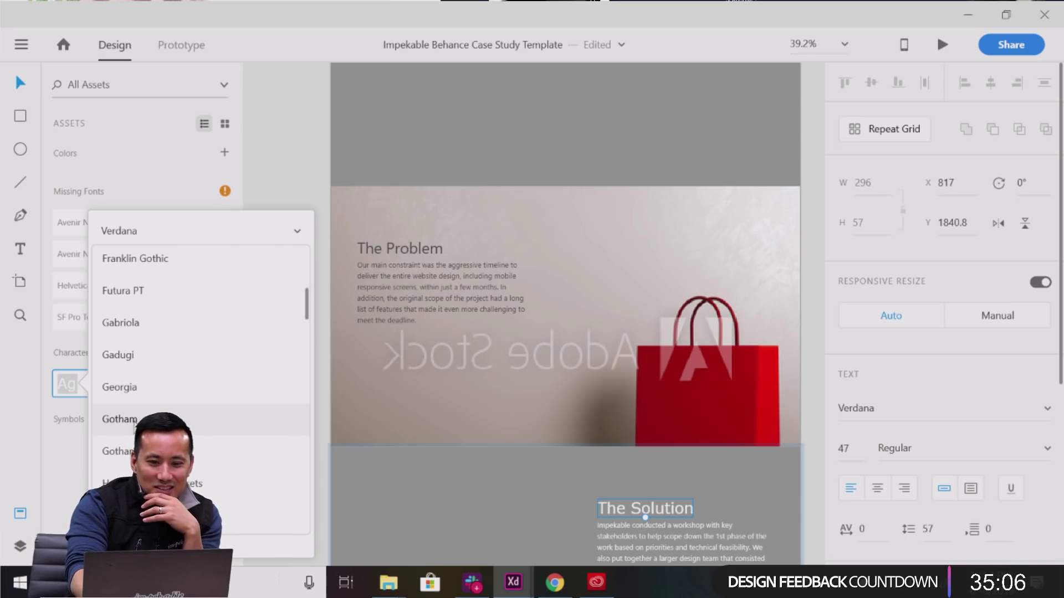
left_click(134, 422)
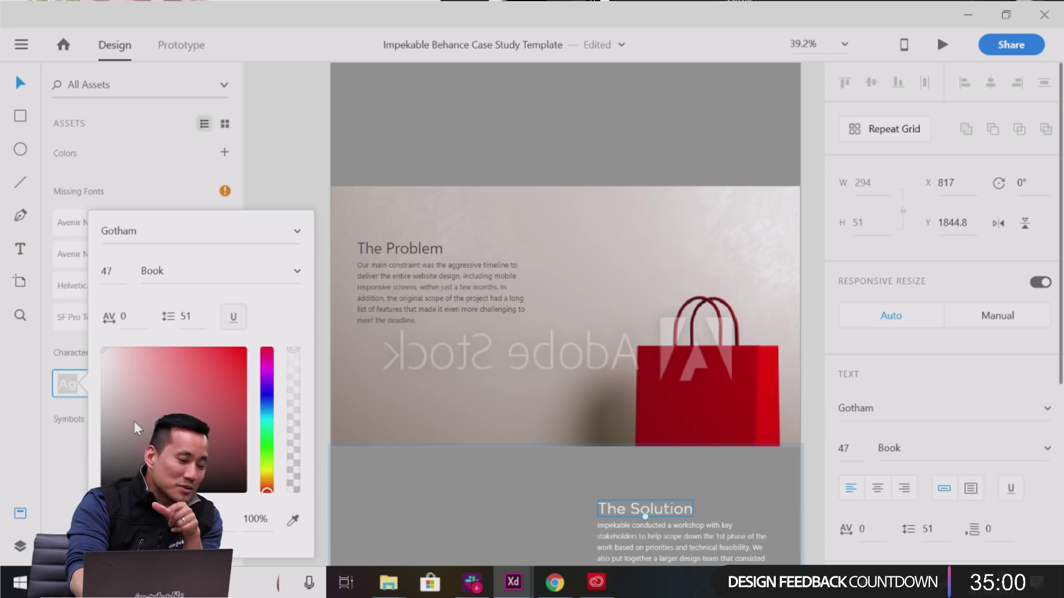
left_click(60, 472)
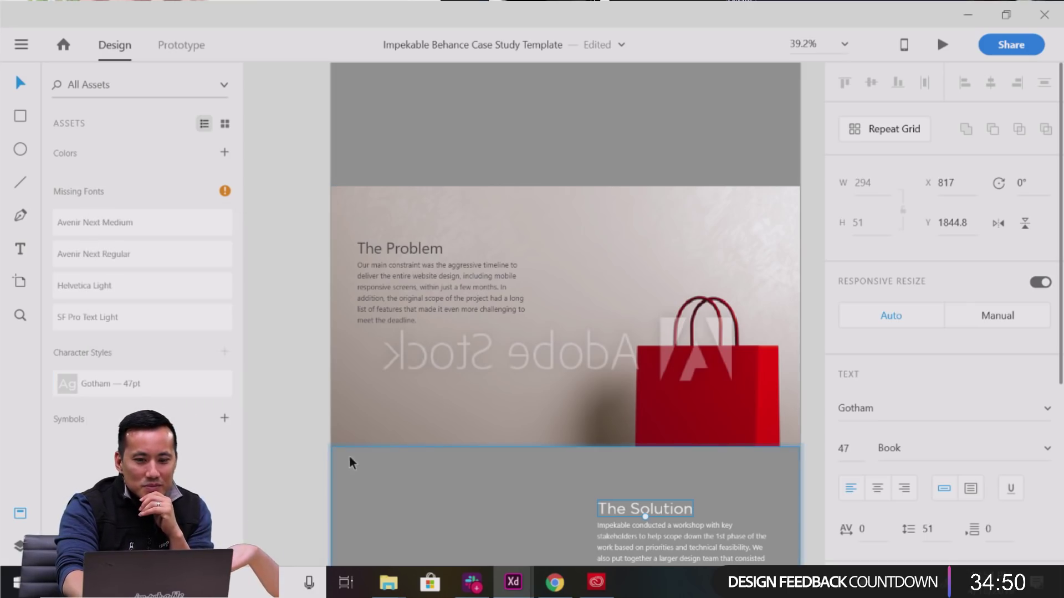
Inspect the text formatting of the "Central Department Store Website Redesign" heading in the opening section.
left_click(406, 256)
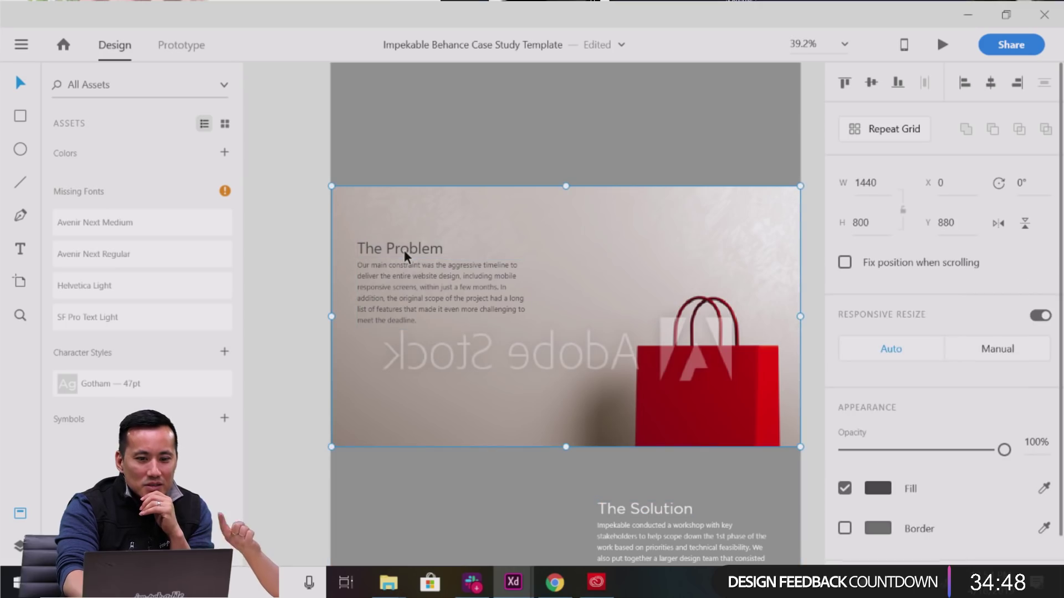
scroll(491, 304, "down", 3)
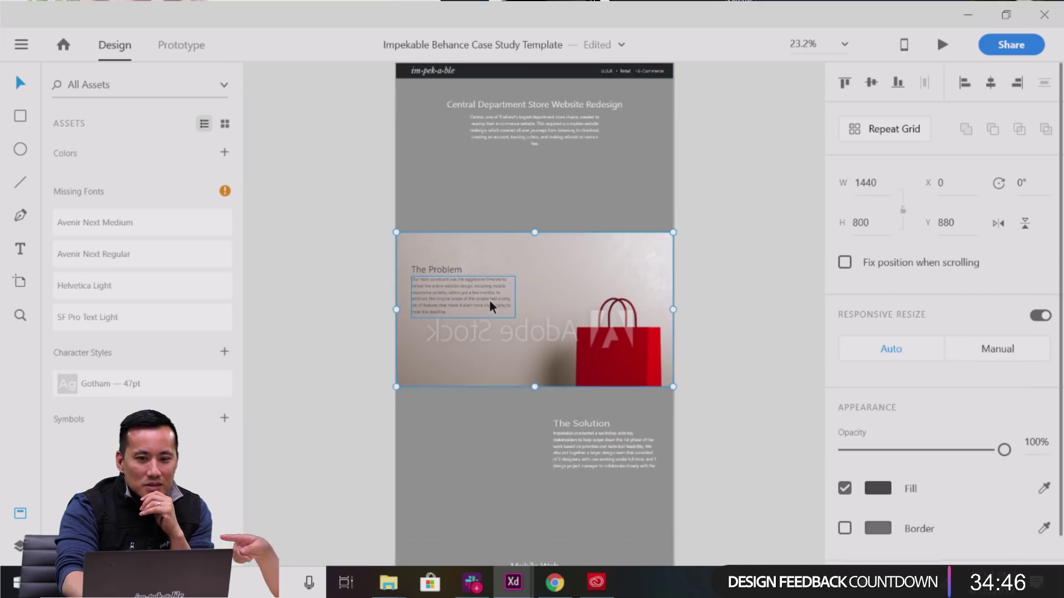
scroll(491, 304, "up", 1)
left_click(527, 166)
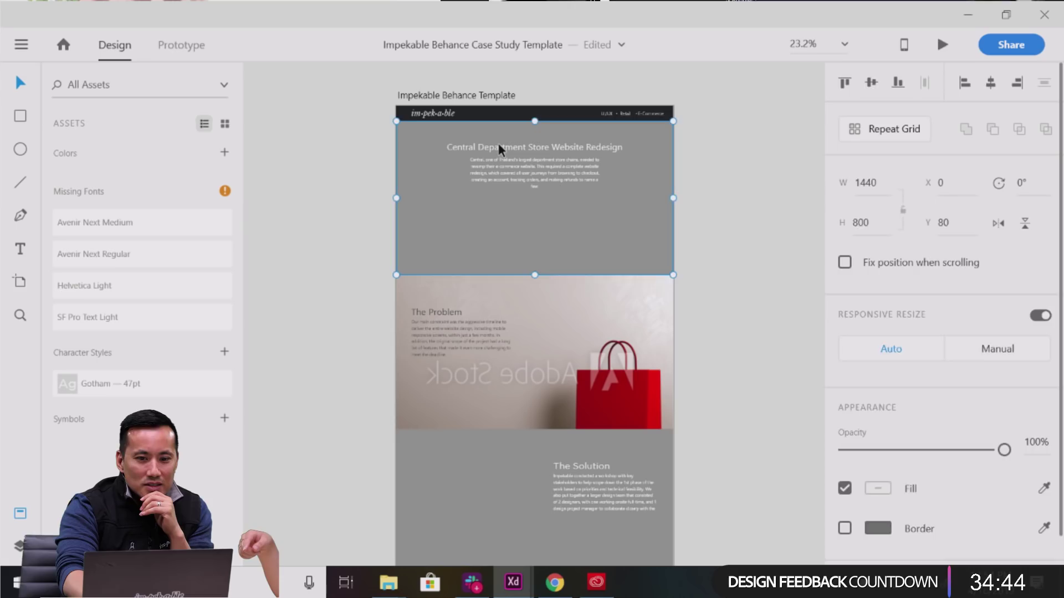
double_click(500, 148)
double_click(500, 148)
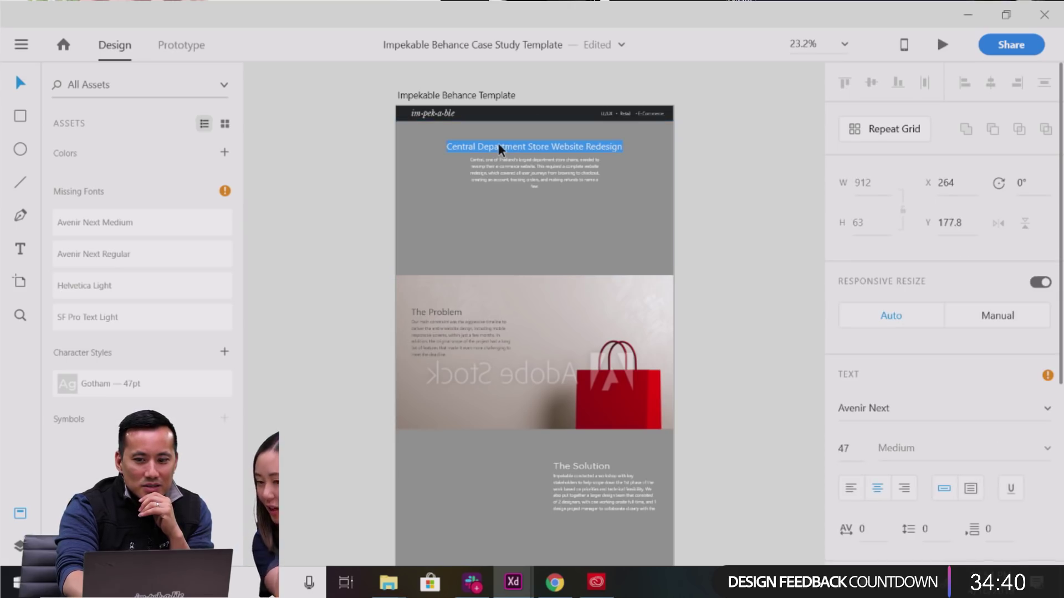
key("Escape")
Select "The Solution" heading to check its font, and go into the "Mobile Web" section's heading.
scroll(562, 468, "down", 5)
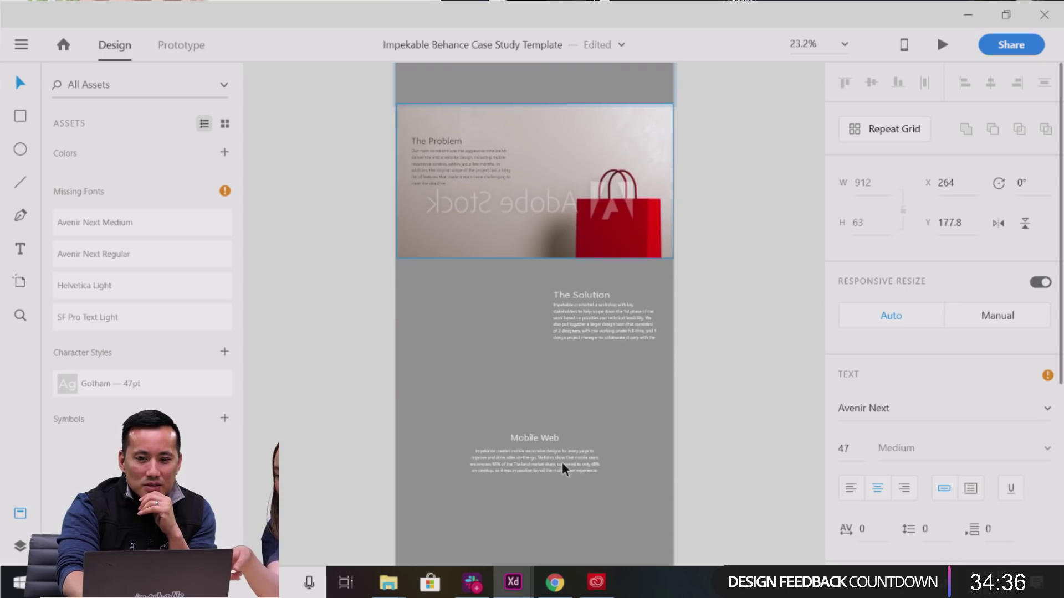
left_click(563, 295)
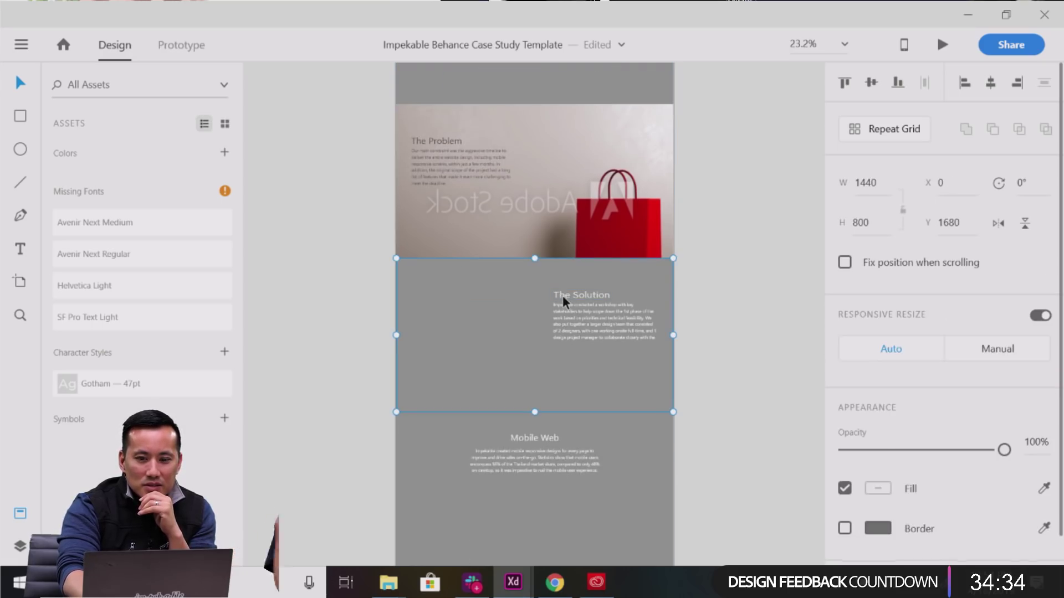
double_click(563, 295)
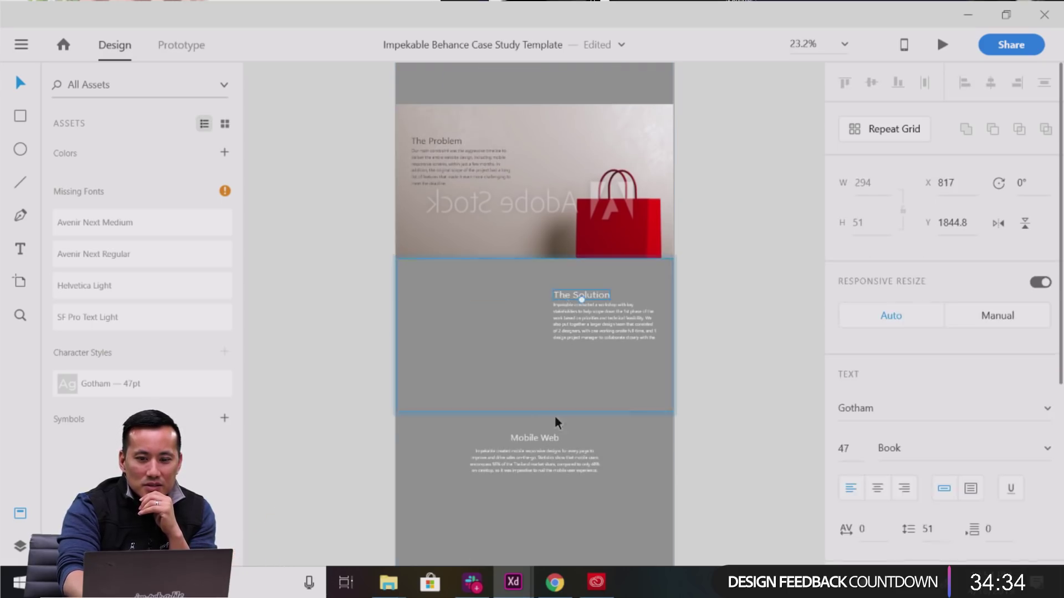
left_click(527, 434)
double_click(527, 434)
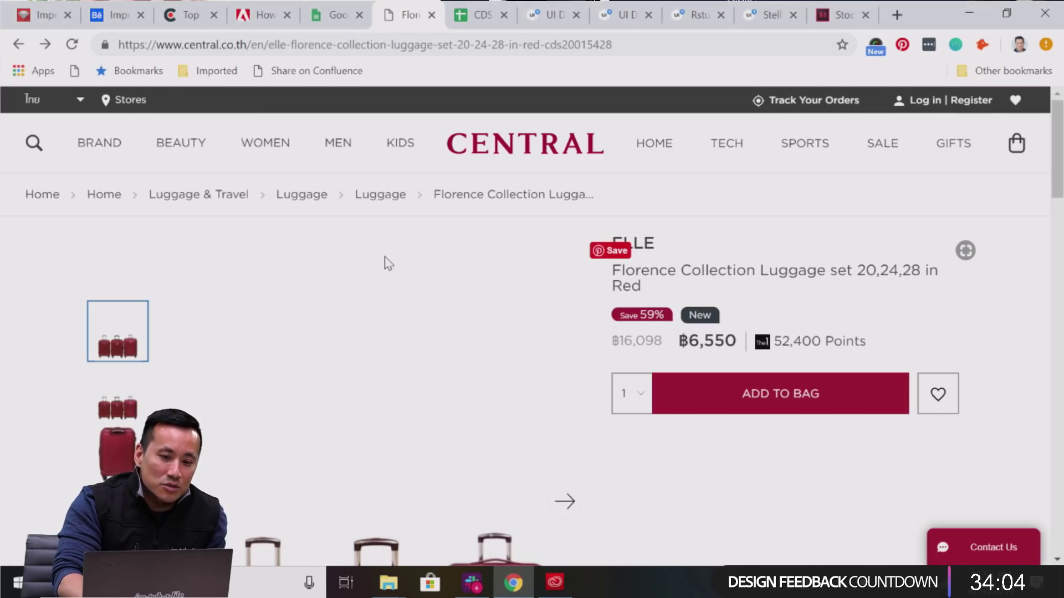
Look over the product details, related items and images on the Central luggage set's page.
scroll(418, 308, "down", 2)
scroll(418, 308, "down", 10)
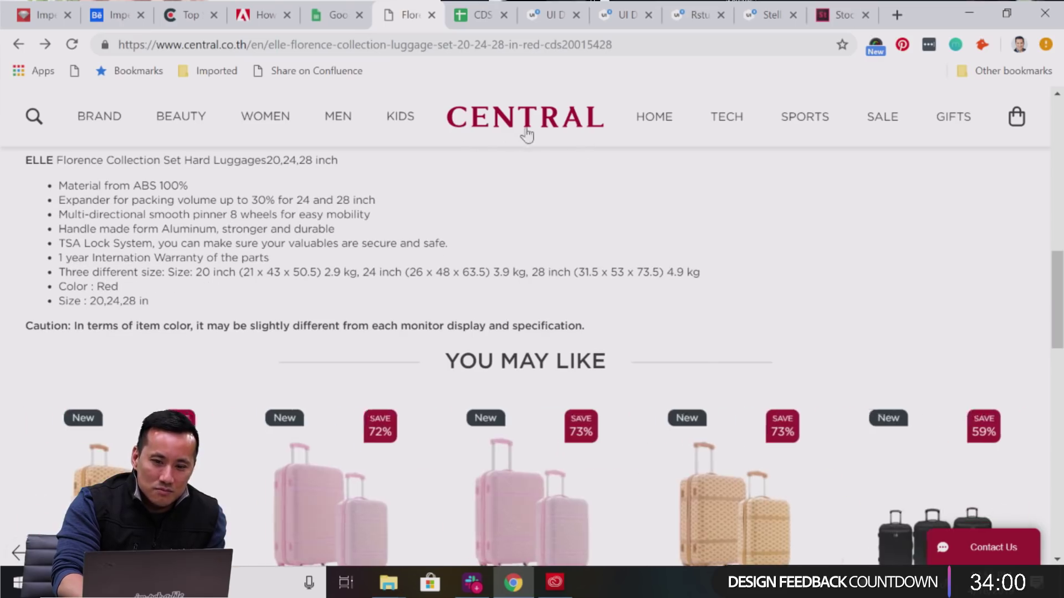
scroll(456, 304, "up", 3)
scroll(455, 303, "up", 3)
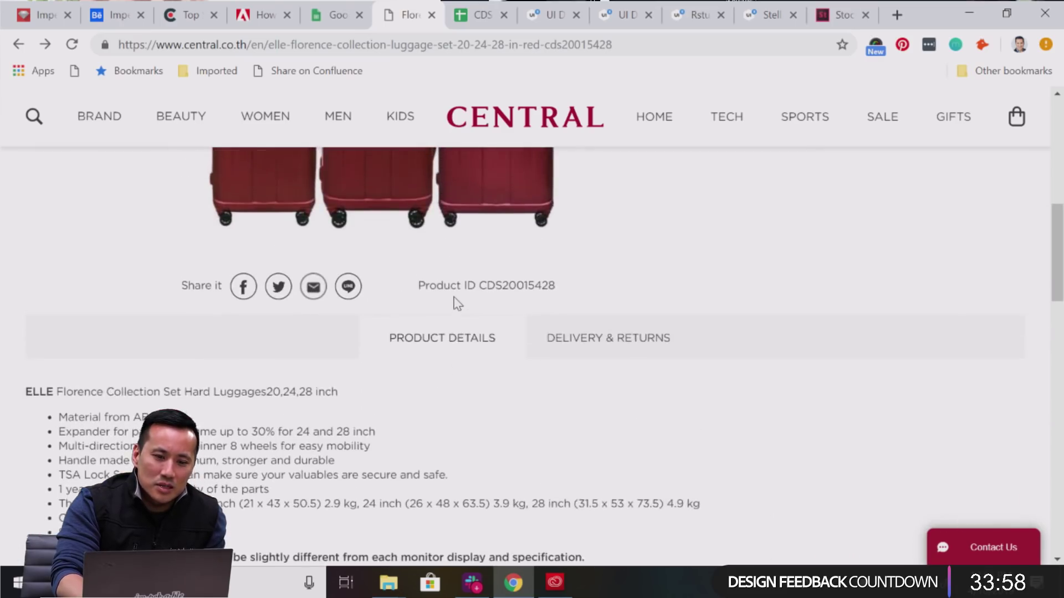
scroll(211, 413, "up", 3)
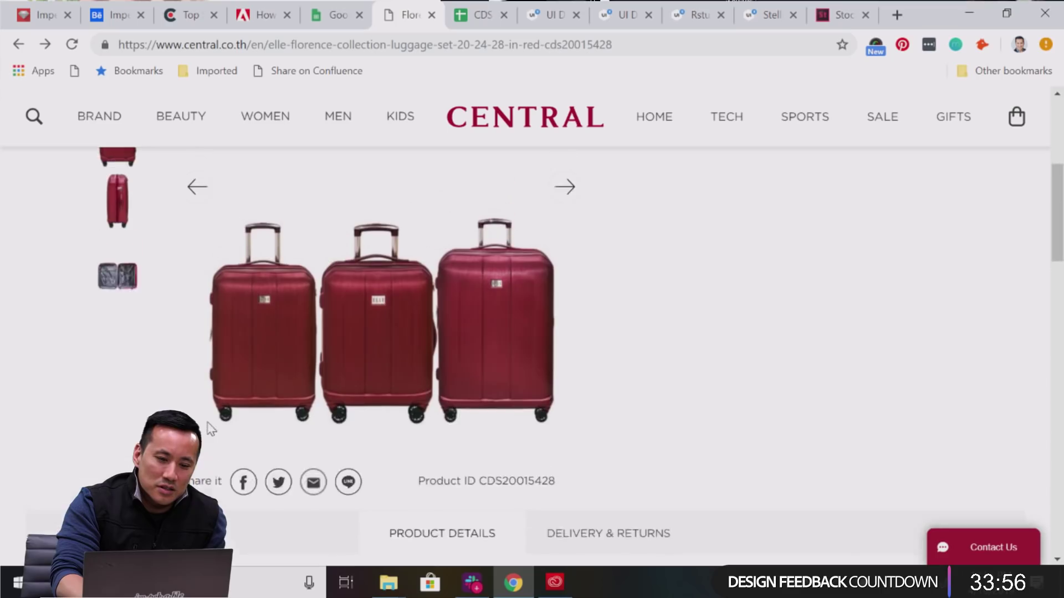
mouse_move(252, 123)
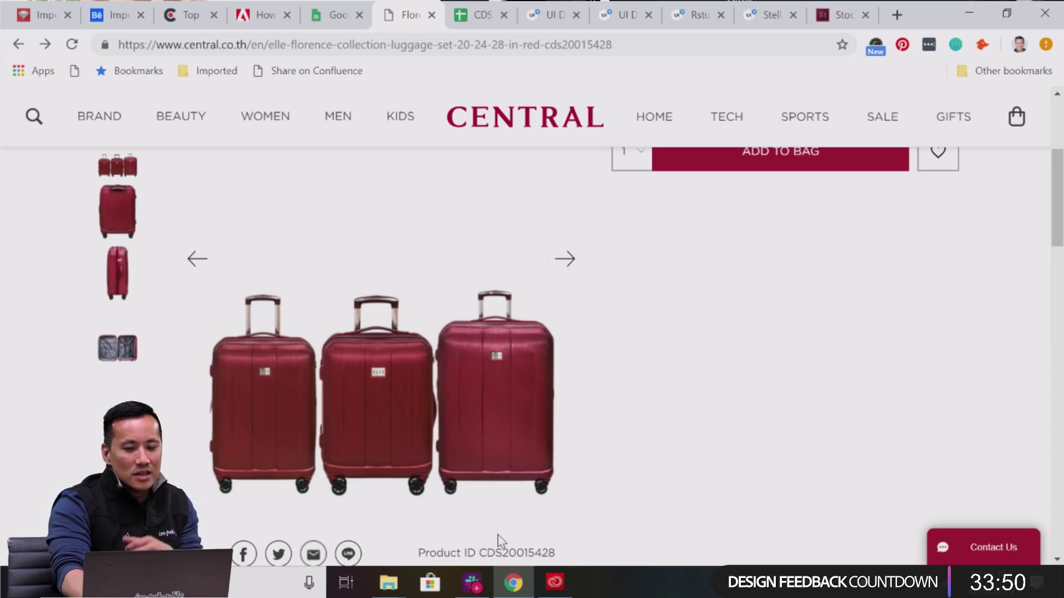
mouse_move(477, 593)
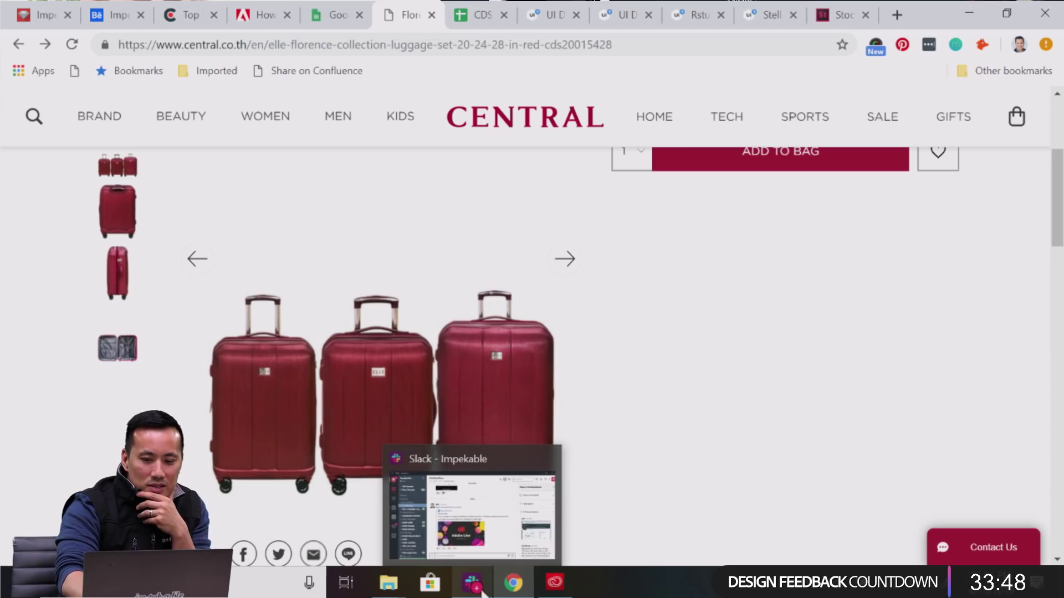
Relaunch Adobe XD, reopen the recent Impekable Behance Case Study Template and widen its window.
left_click(511, 586)
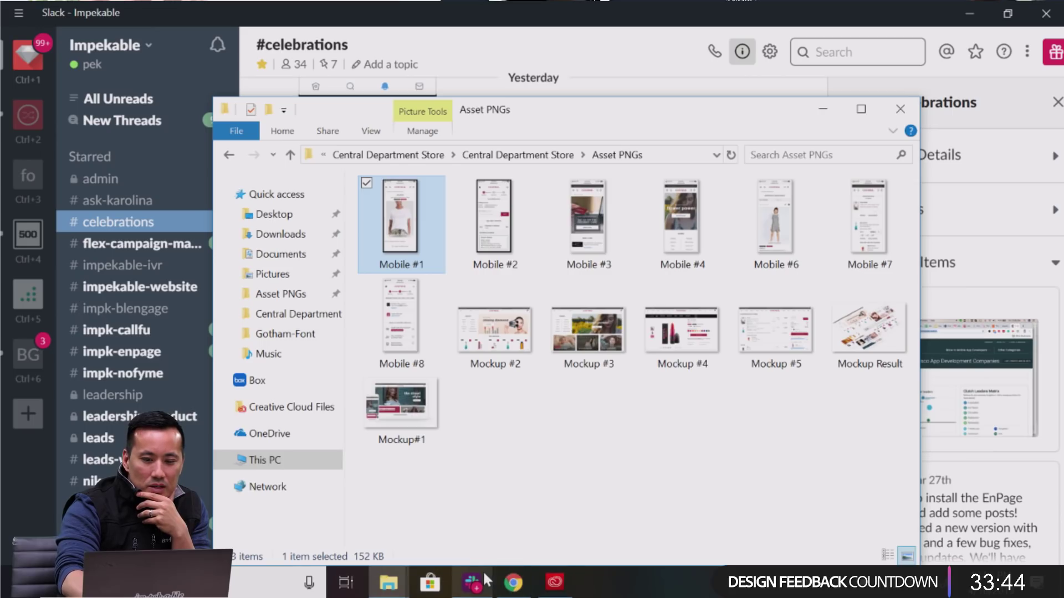
mouse_move(485, 577)
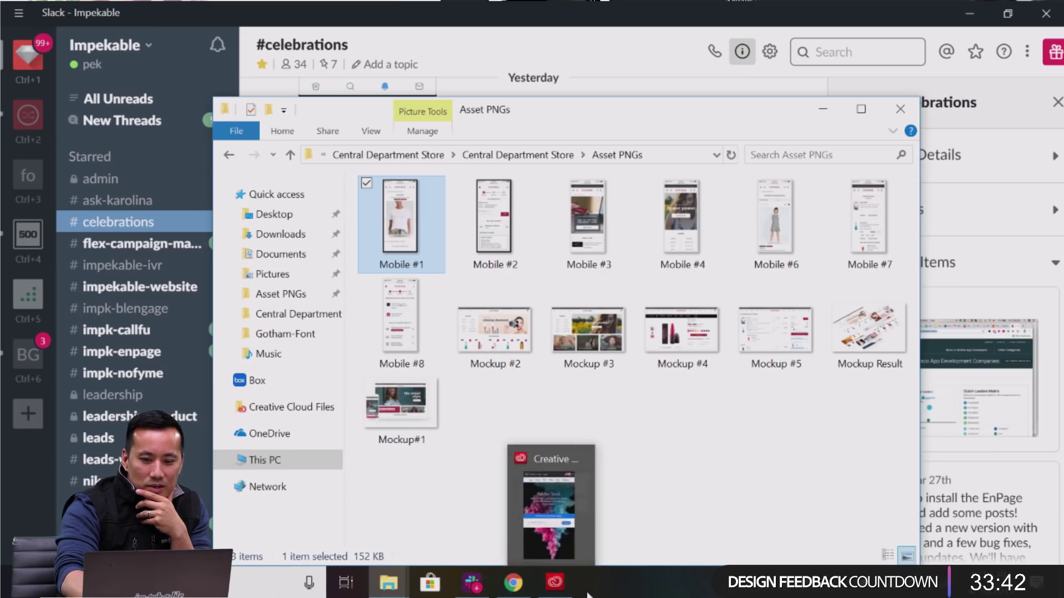
left_click(555, 582)
key("super")
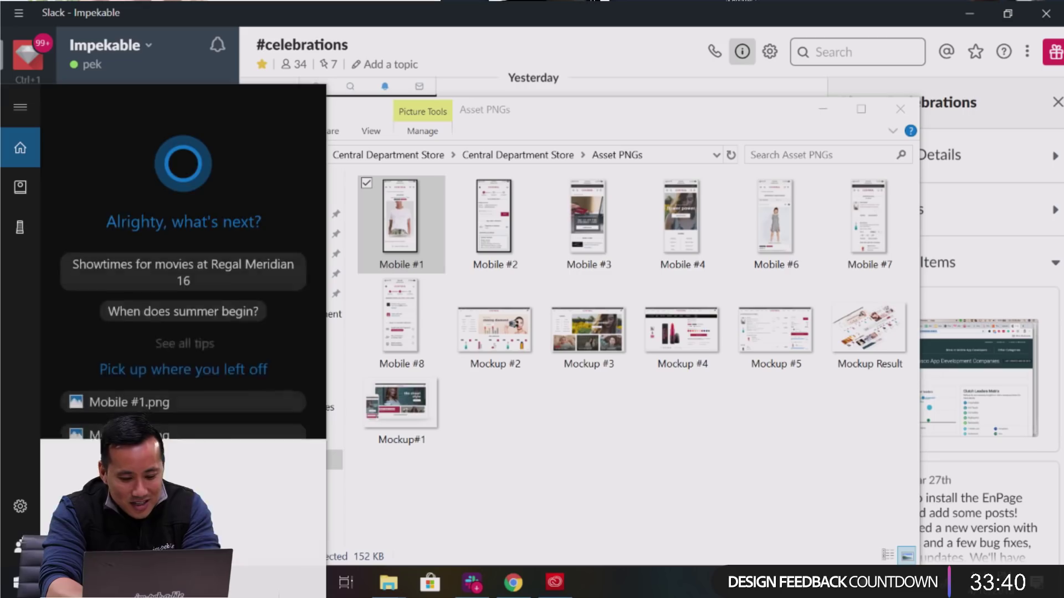
type("xd")
key("Return")
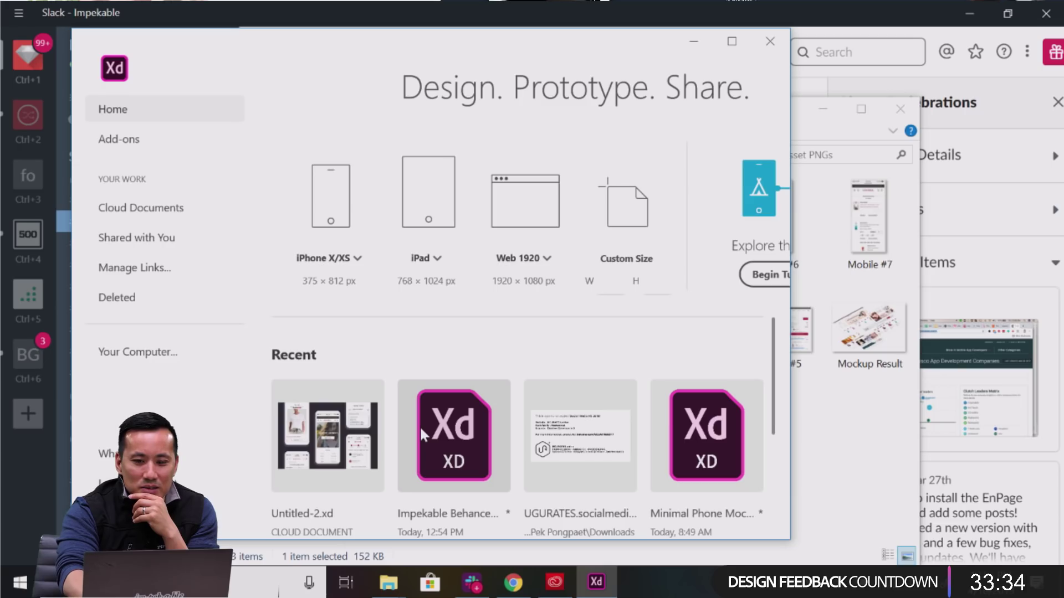
left_click(423, 435)
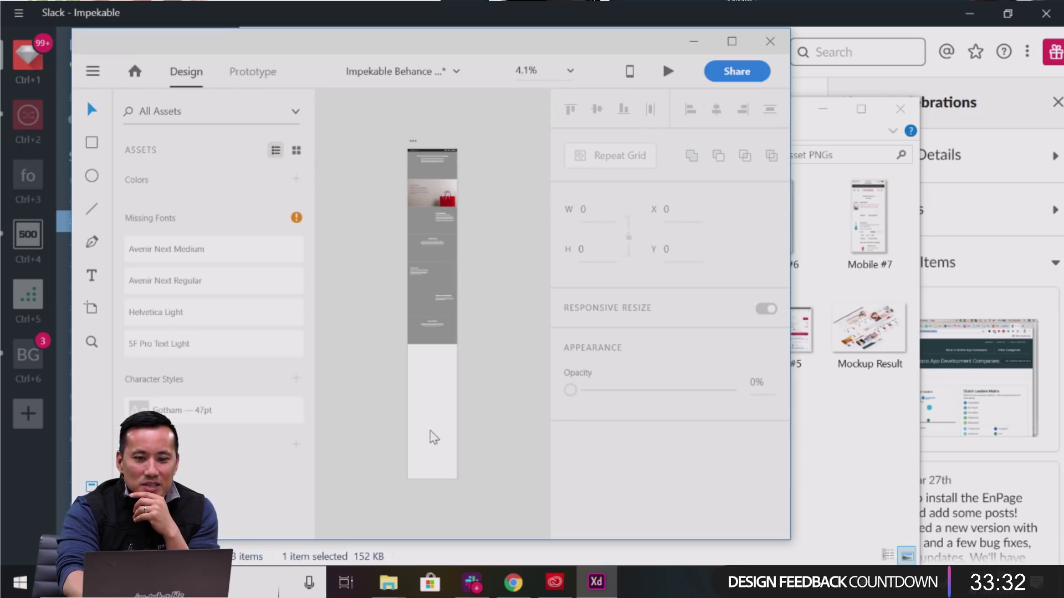
left_click_drag(791, 533, 1000, 533)
Apply the Gotham 47pt character style to the "Central Department Store Website Redesign" heading.
scroll(458, 327, "up", 5)
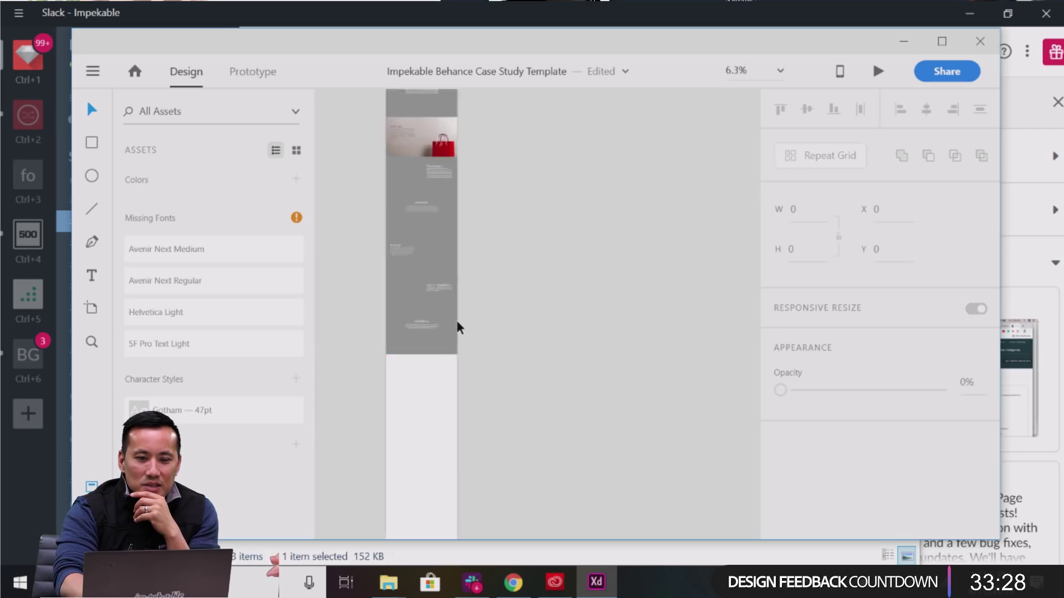
scroll(408, 292, "up", 5)
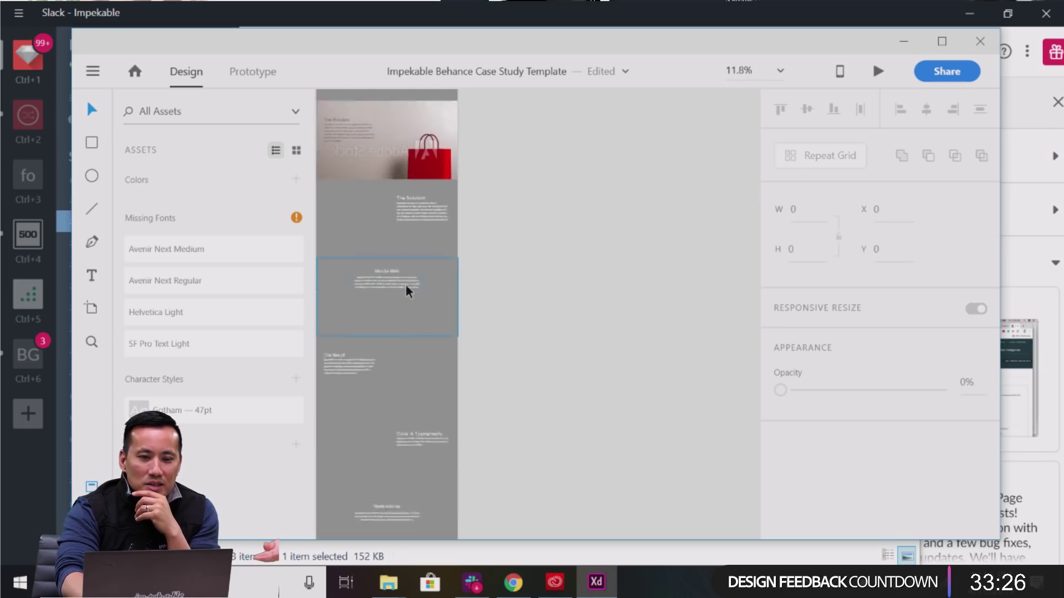
scroll(409, 292, "left", 4)
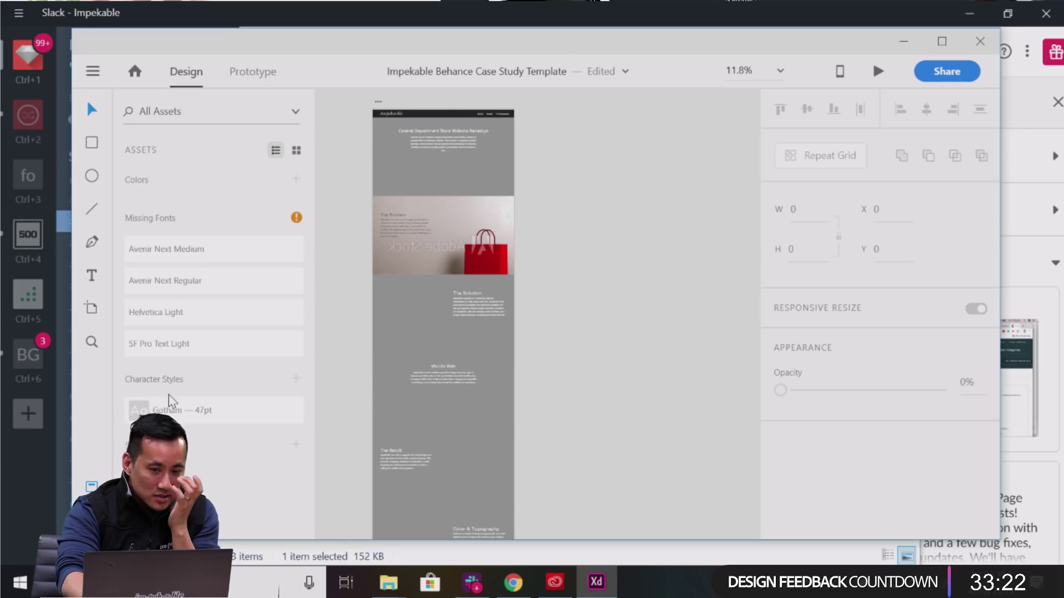
left_click(443, 133)
double_click(443, 133)
left_click(225, 417)
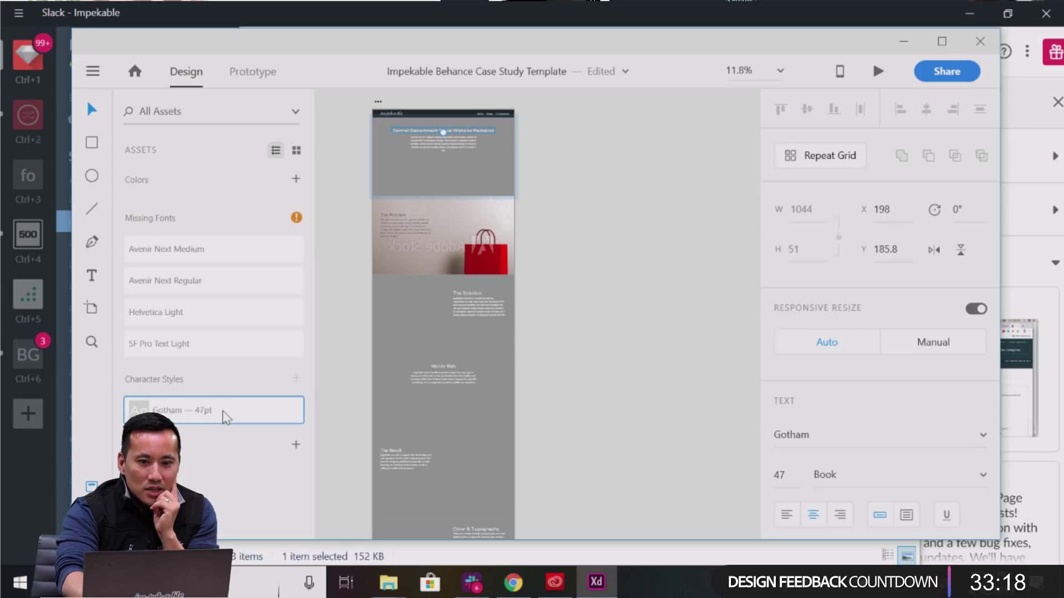
Check "The Solution" heading's font and try the Gotham 47pt character style on "The Problem" heading over the shopping-bag image.
left_click(467, 298)
left_click(467, 295)
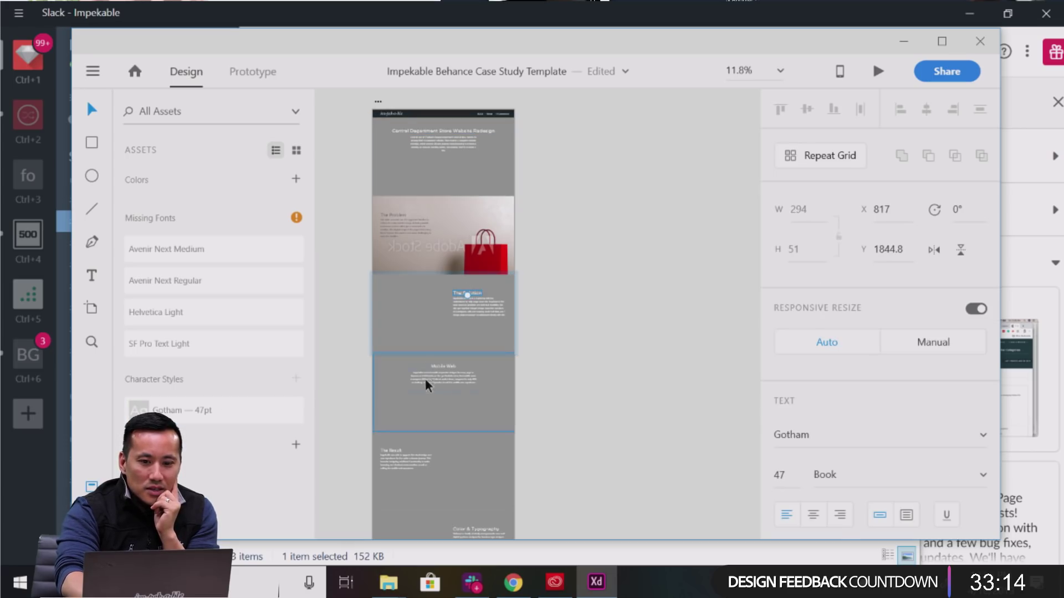
left_click(394, 227)
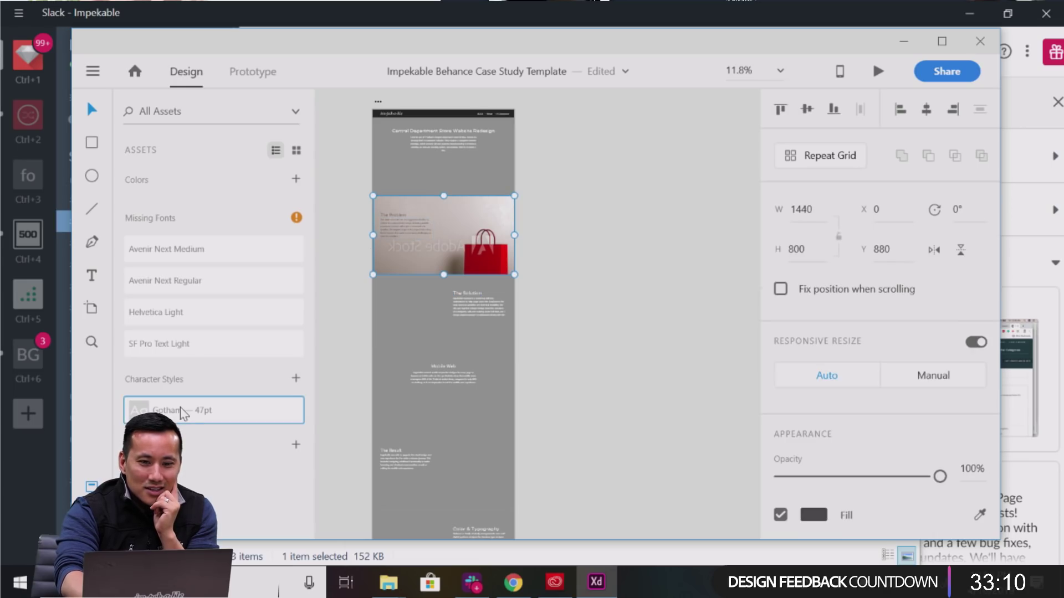
key("ctrl+3")
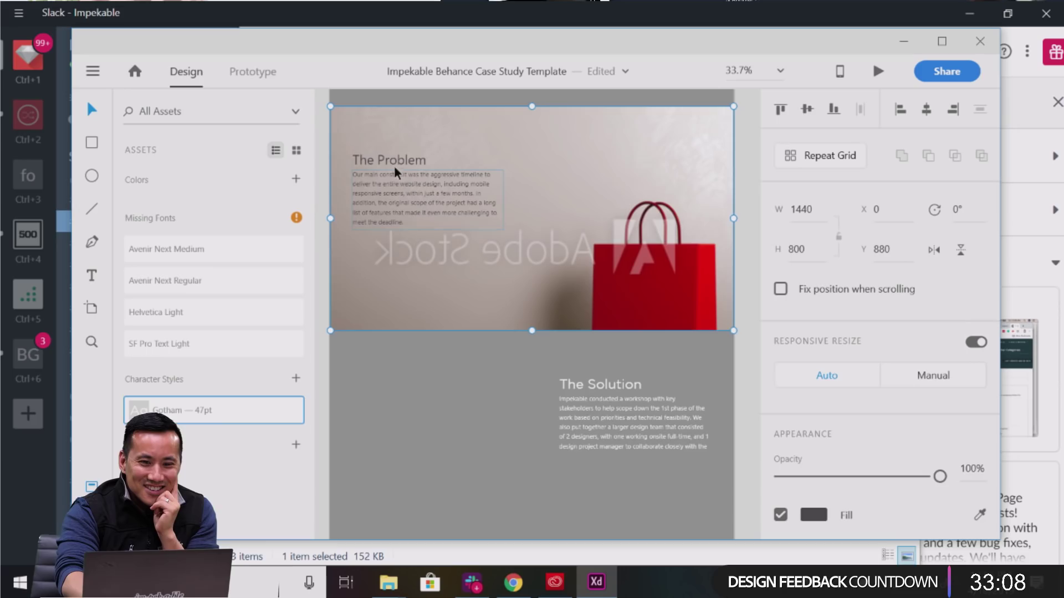
double_click(391, 167)
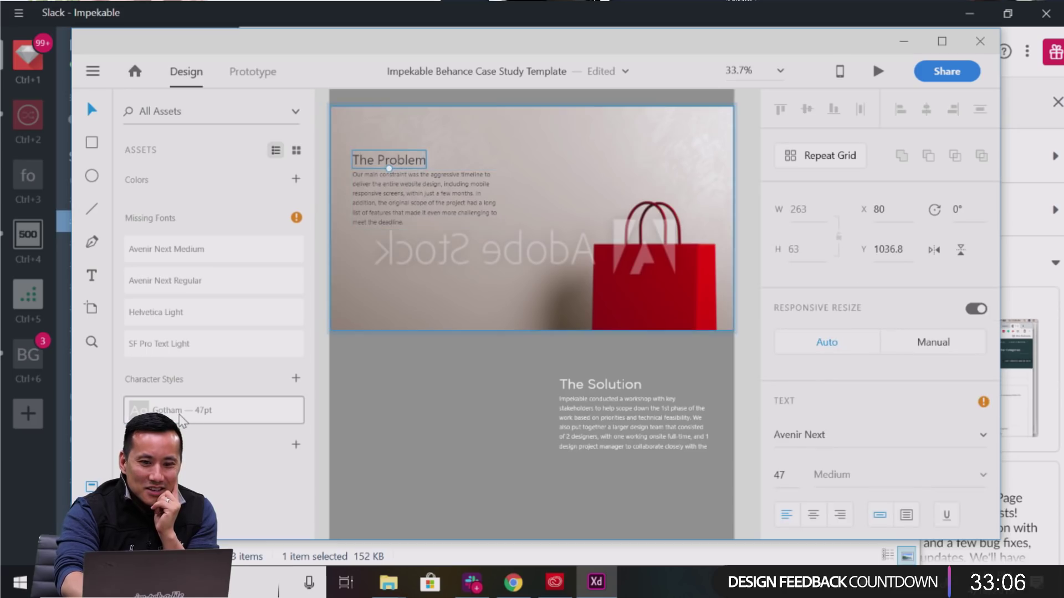
left_click(180, 415)
scroll(583, 438, "down", 1)
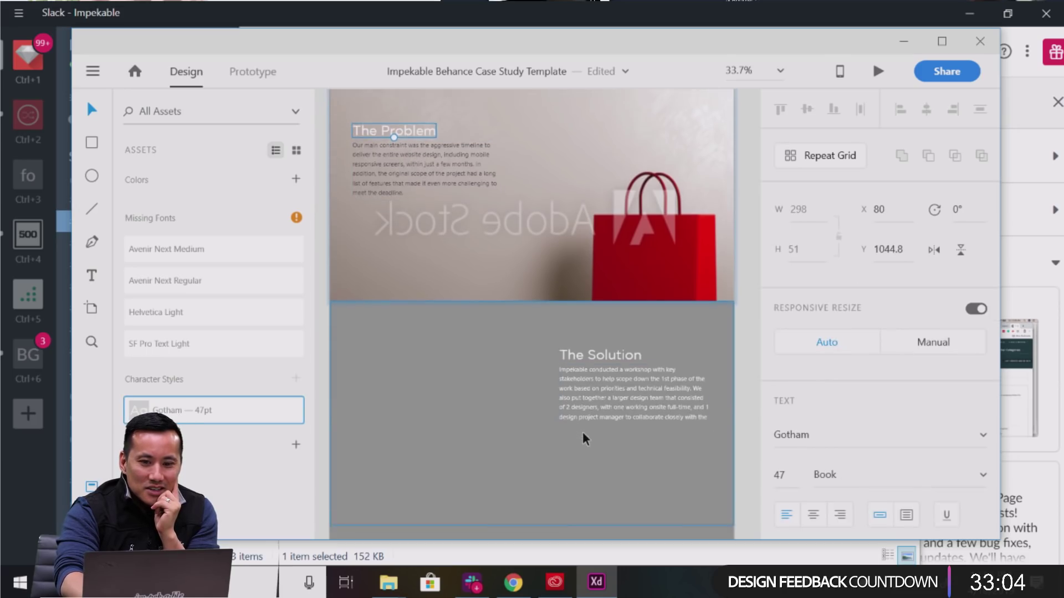
right_click(584, 437)
left_click(387, 416)
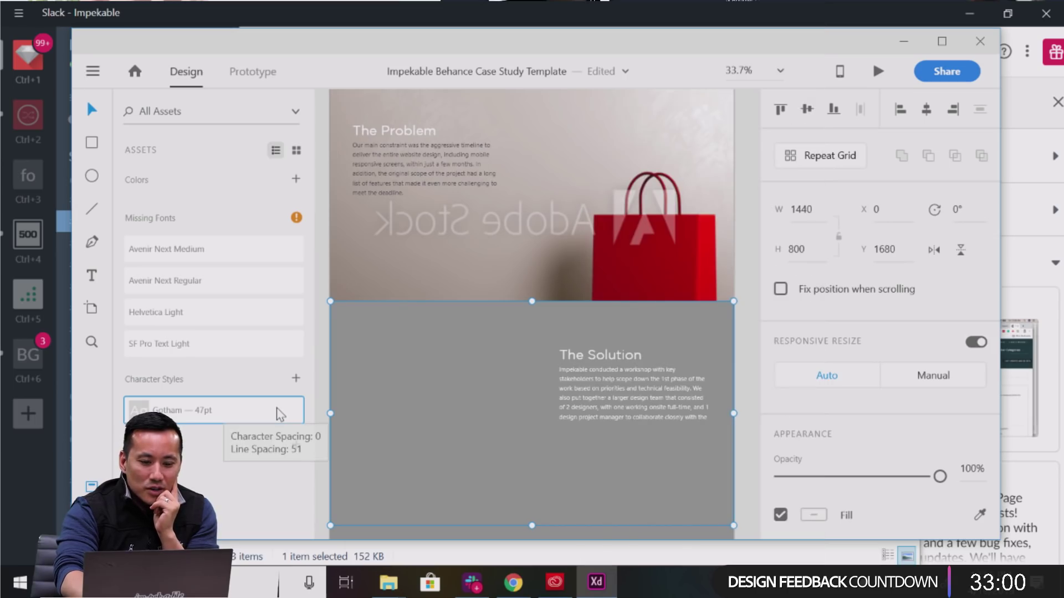
key("ctrl+z")
Apply the Gotham 47pt character style to the "Mobile Web" heading.
scroll(437, 444, "down", 3)
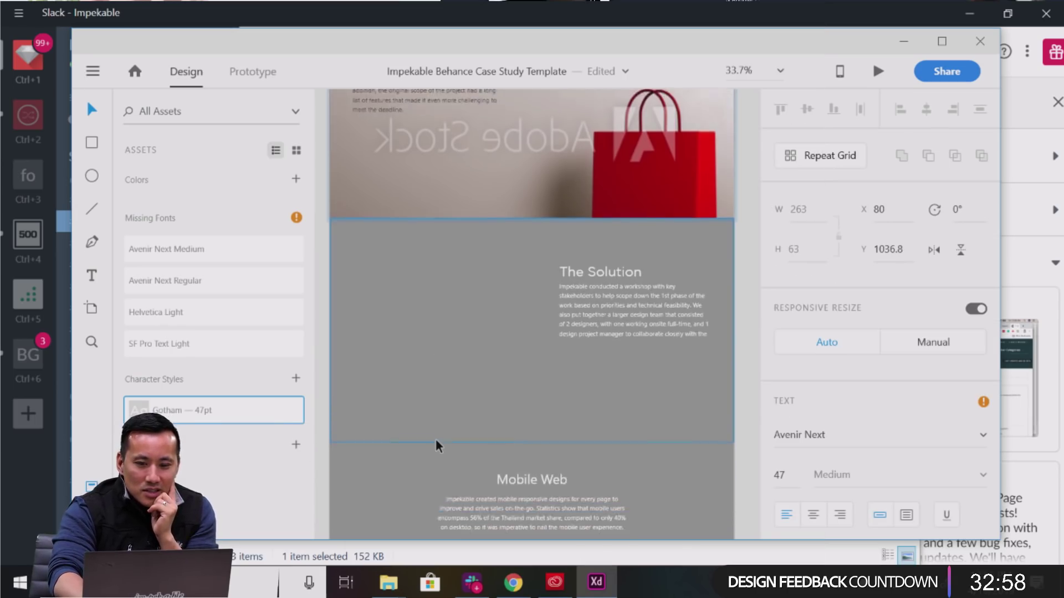
left_click(508, 488)
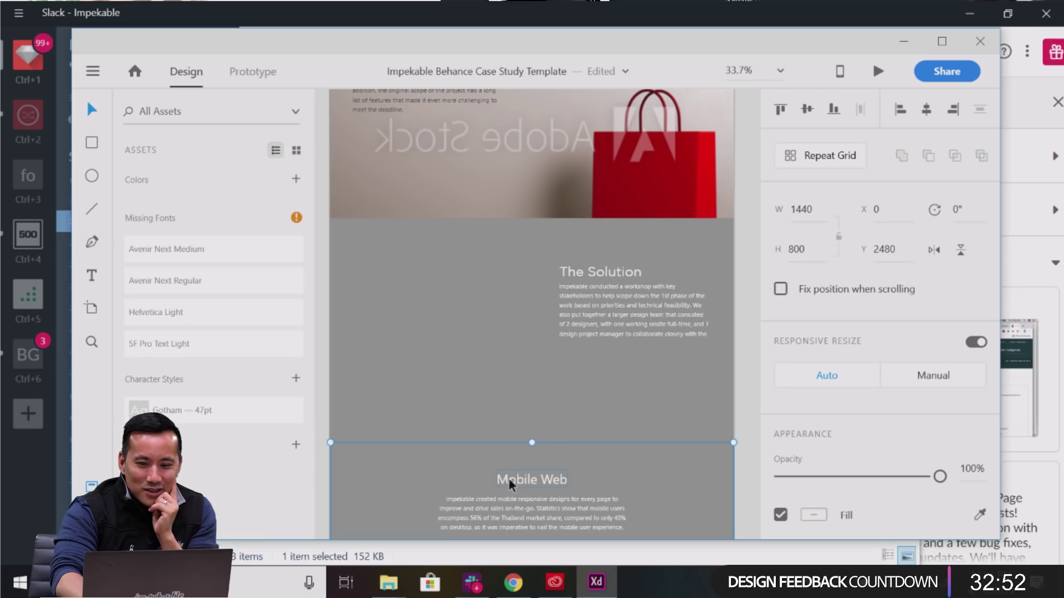
left_click(518, 480)
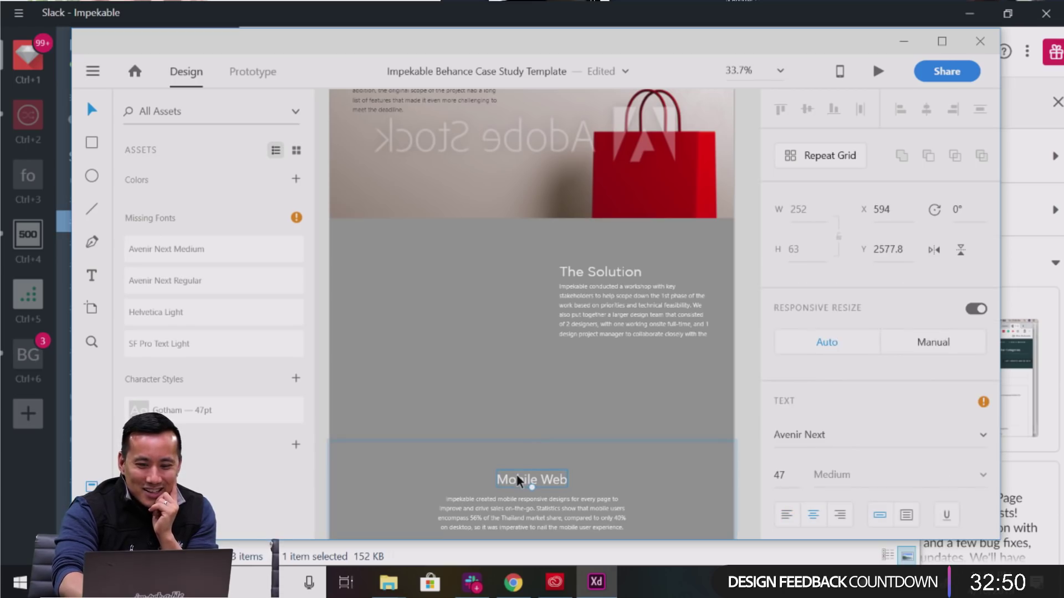
left_click(142, 410)
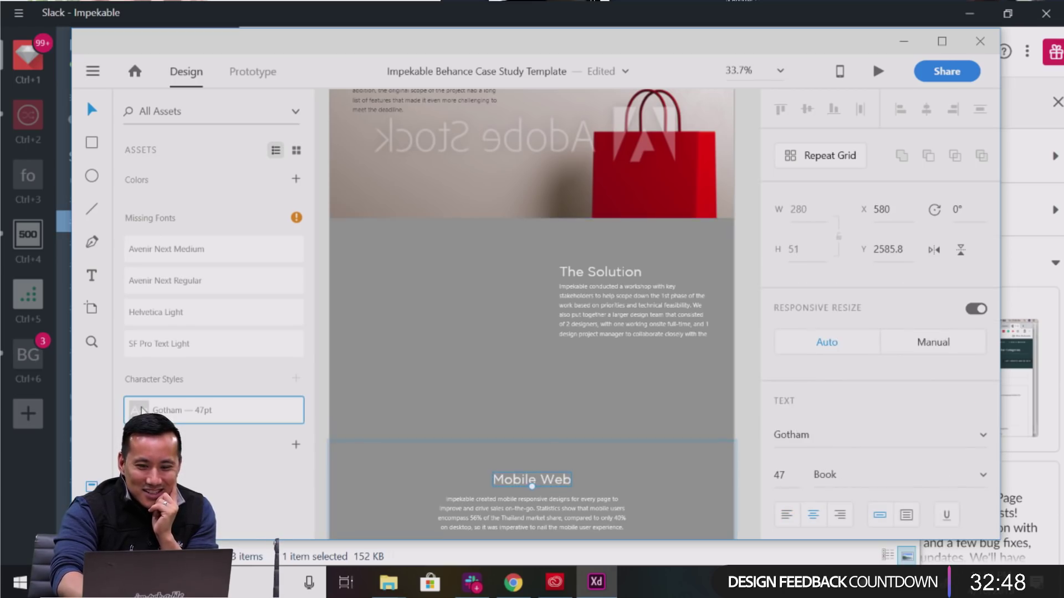
Apply the Gotham 47pt character style to "The Result" heading.
scroll(495, 463, "down", 3)
scroll(494, 464, "down", 3)
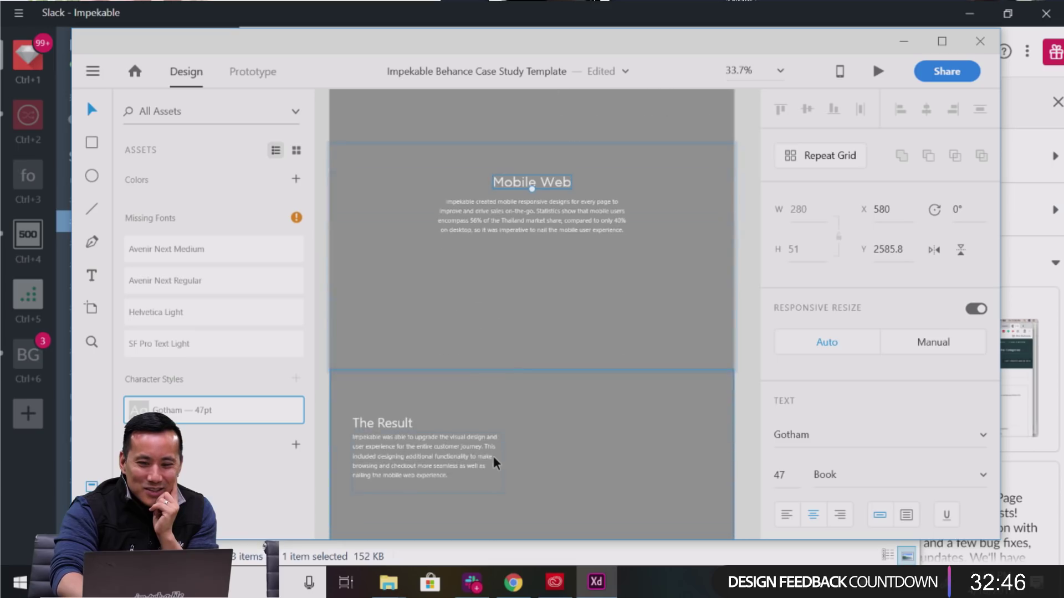
left_click(371, 429)
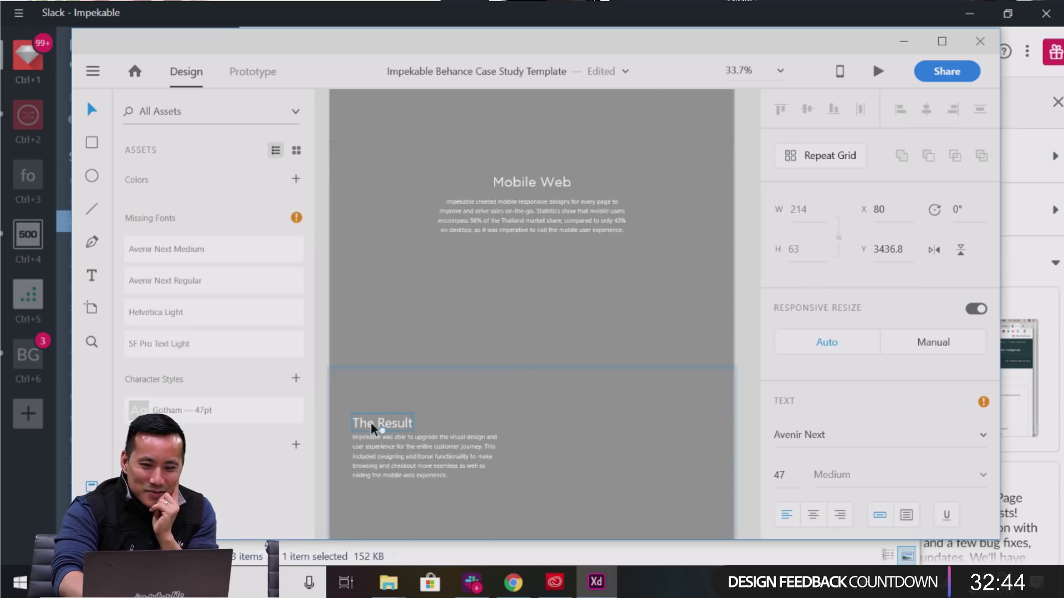
left_click(164, 410)
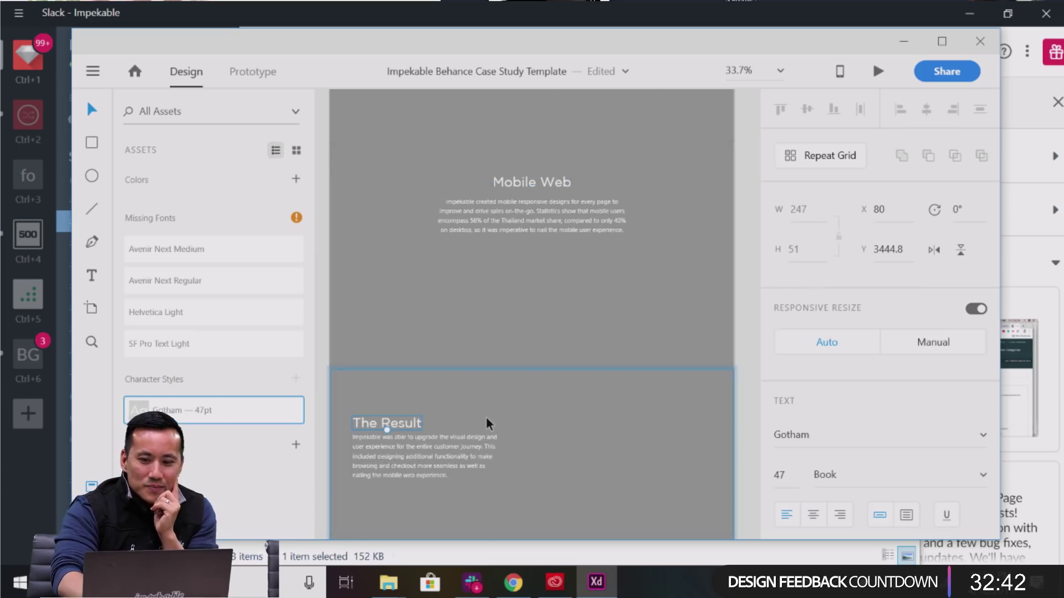
Apply the Gotham 47pt character style to the "Color & Typography" heading.
scroll(487, 423, "down", 3)
left_click(575, 487)
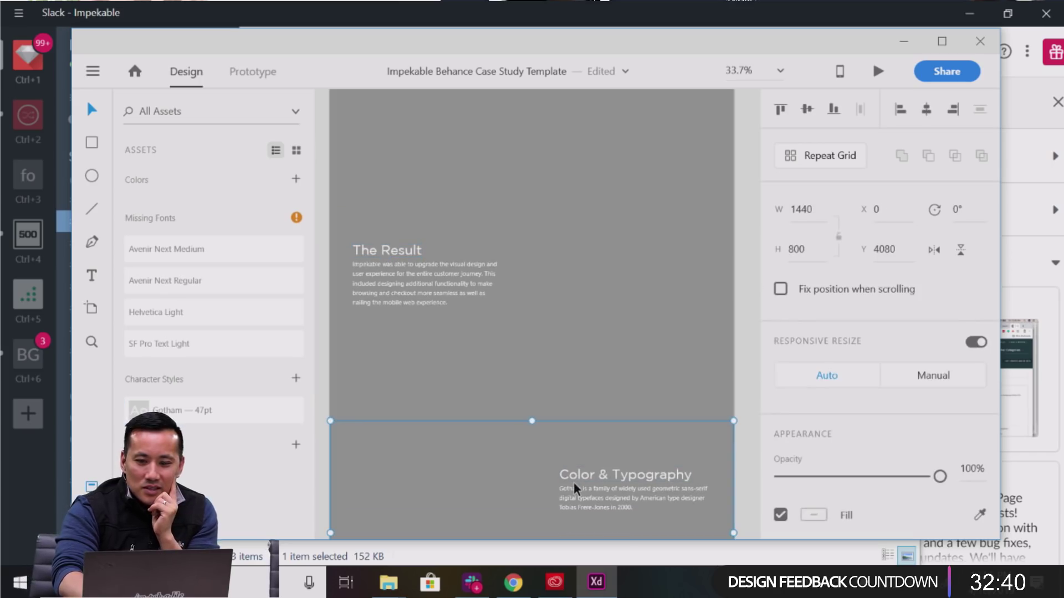
left_click(573, 479)
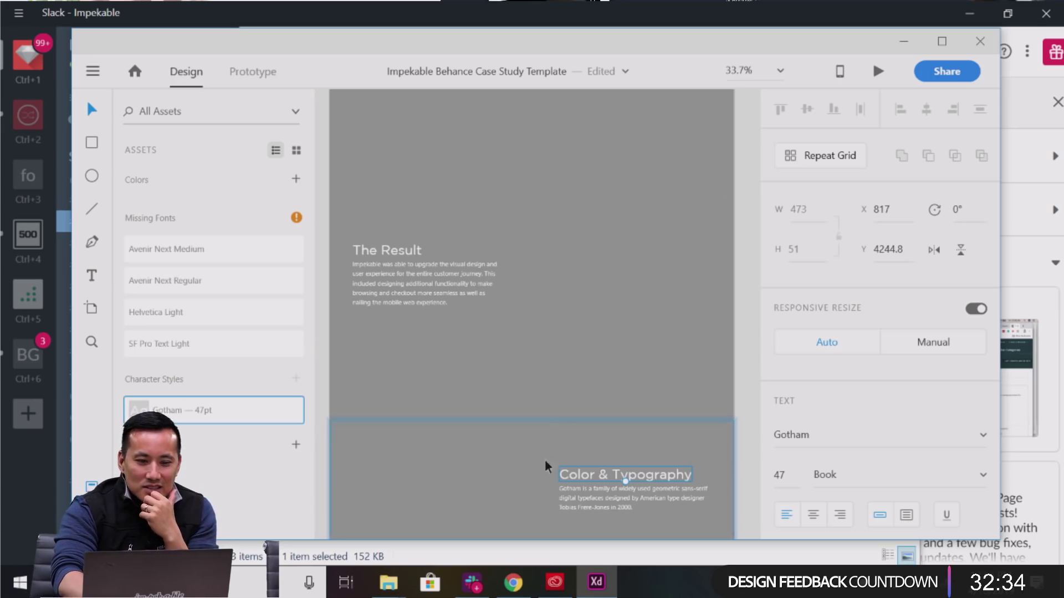
Apply the Gotham 47pt character style to the "Work with us" heading.
scroll(586, 464, "down", 5)
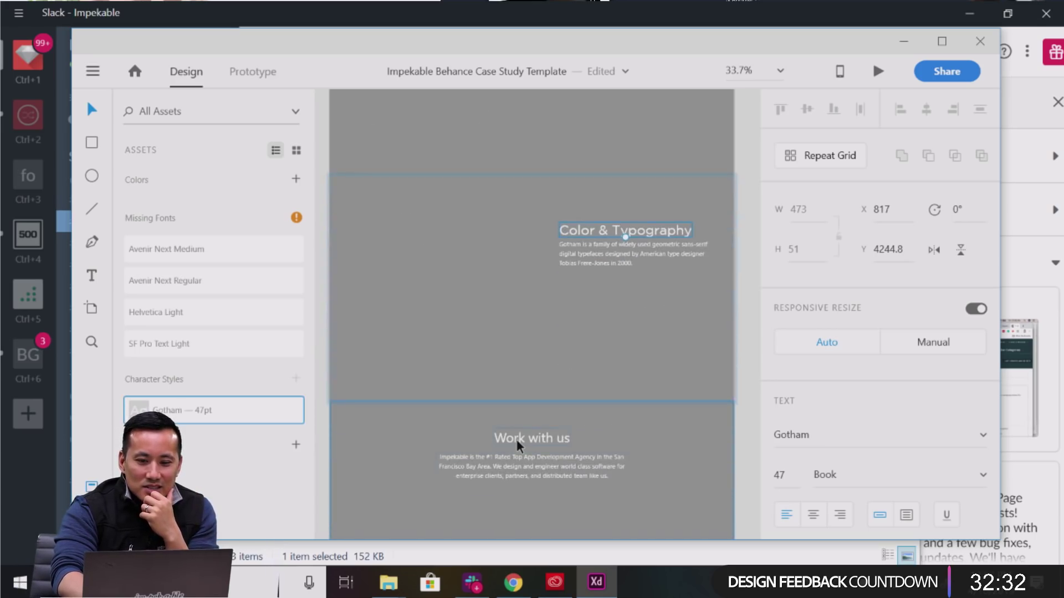
left_click(519, 445)
double_click(519, 445)
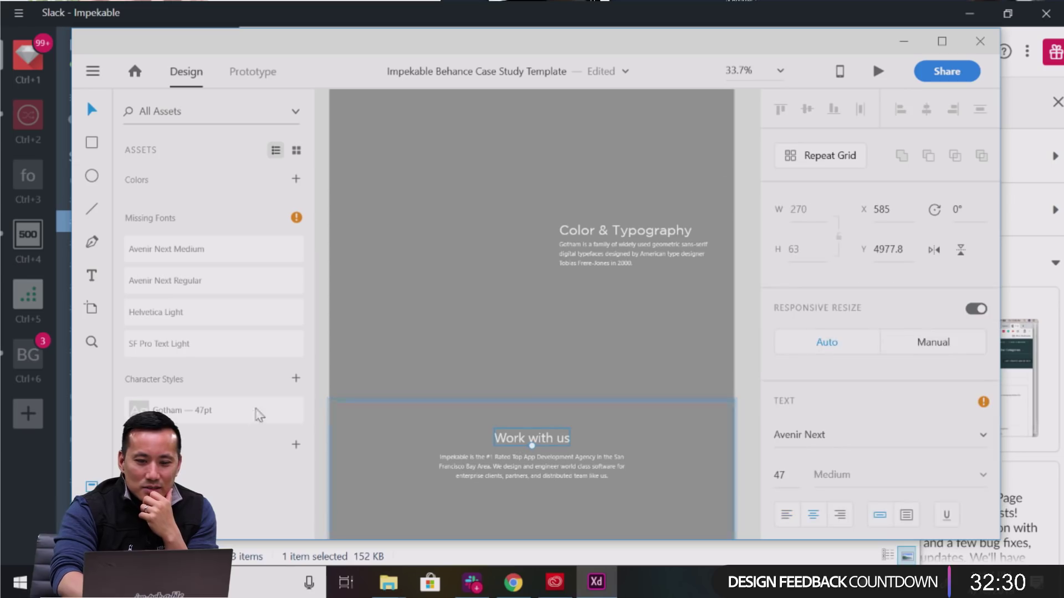
left_click(264, 410)
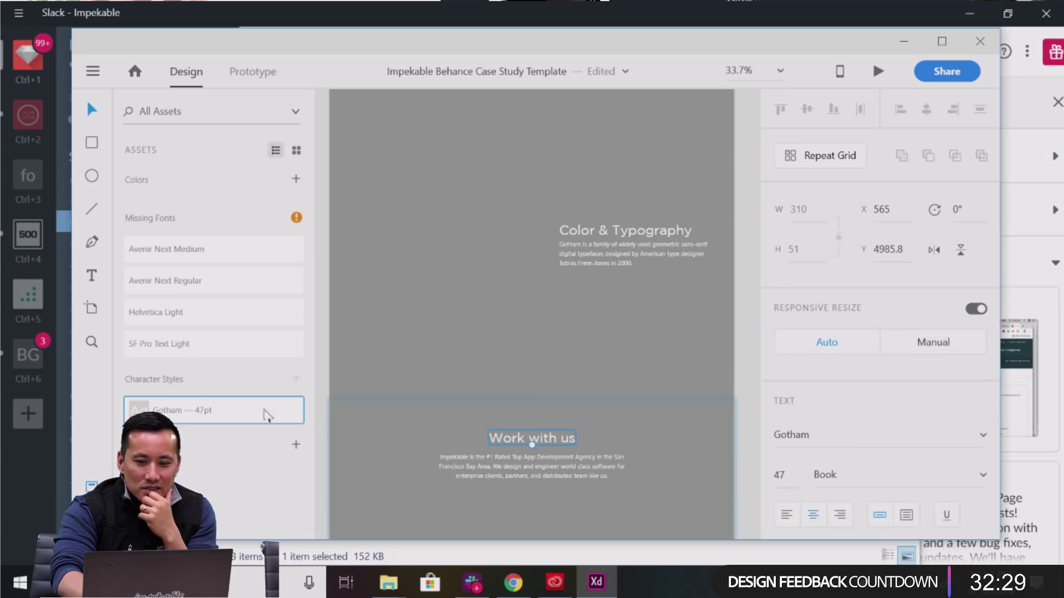
Inspect the text settings of the "Work with us" heading and its paragraph, and look through the heading's available commands.
double_click(502, 443)
key("Escape")
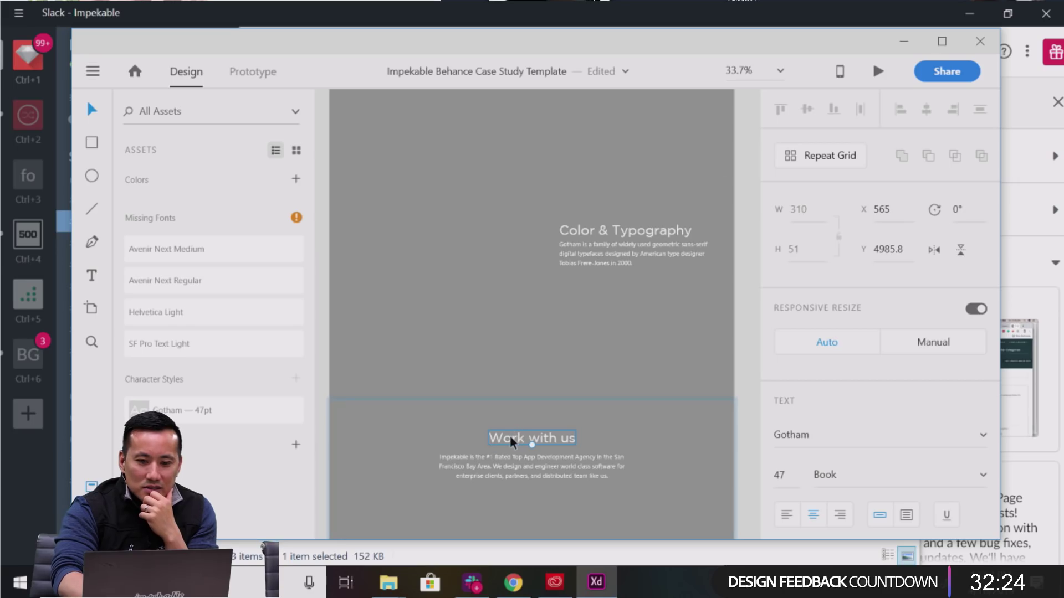
key("Return")
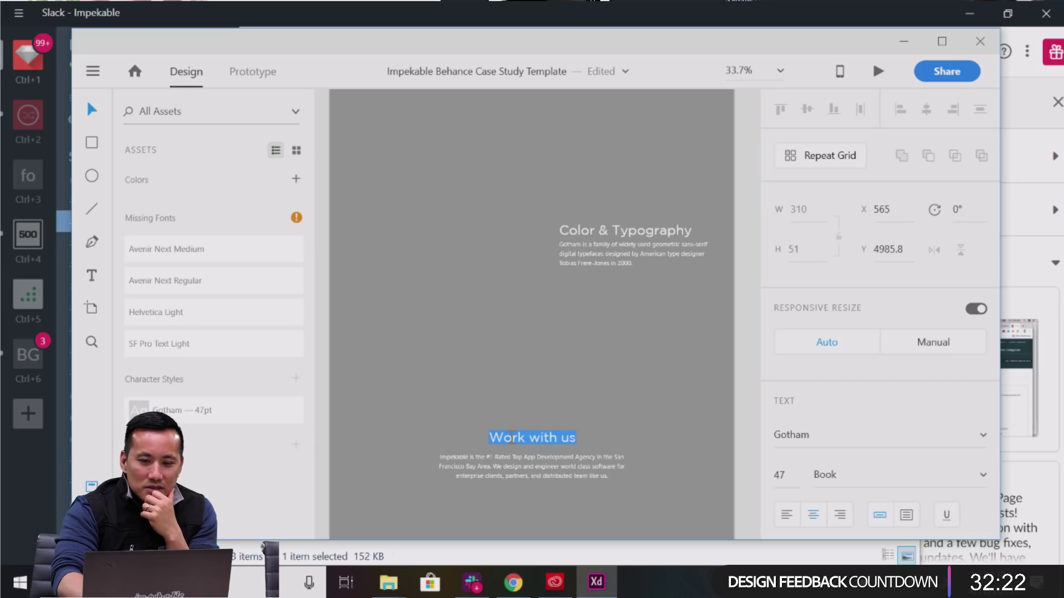
key("Escape")
left_click(516, 476)
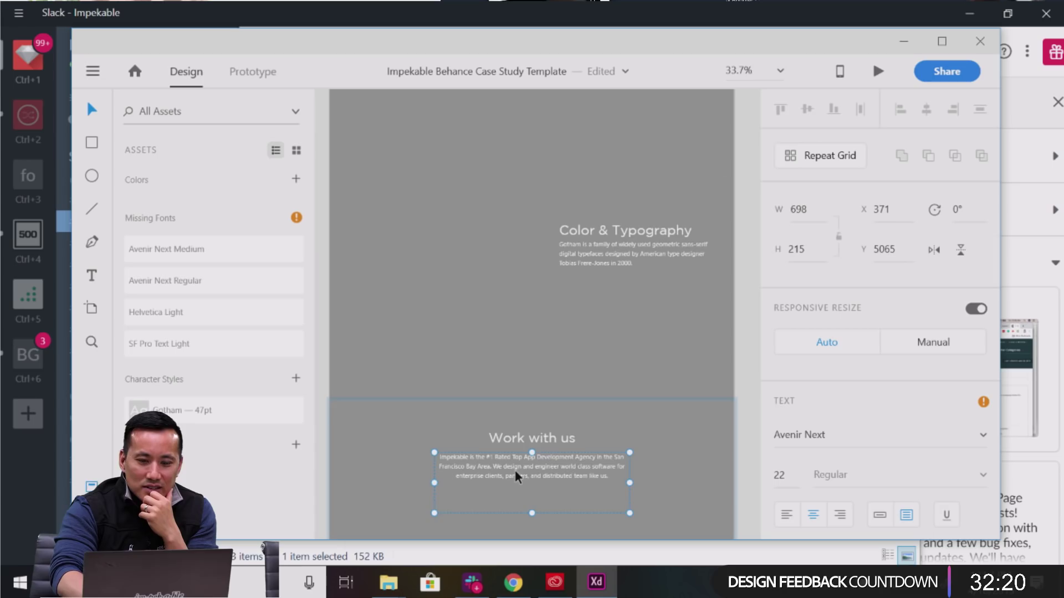
left_click(529, 441)
right_click(530, 442)
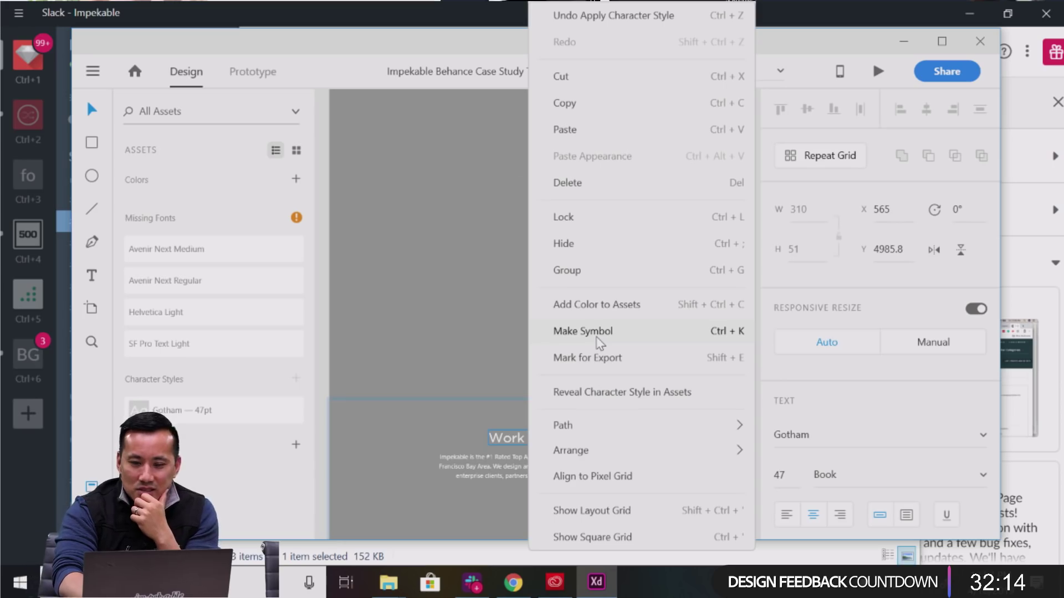
left_click(470, 478)
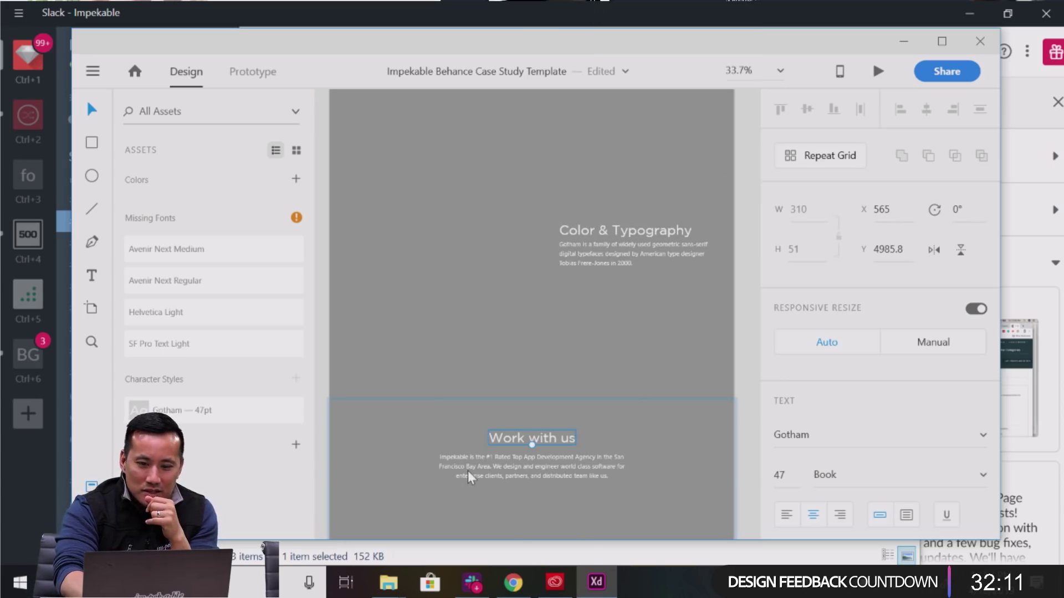
Review the case study's sections and headings from "Work with us" back up to the page header.
left_click(435, 331)
scroll(435, 331, "down", 3)
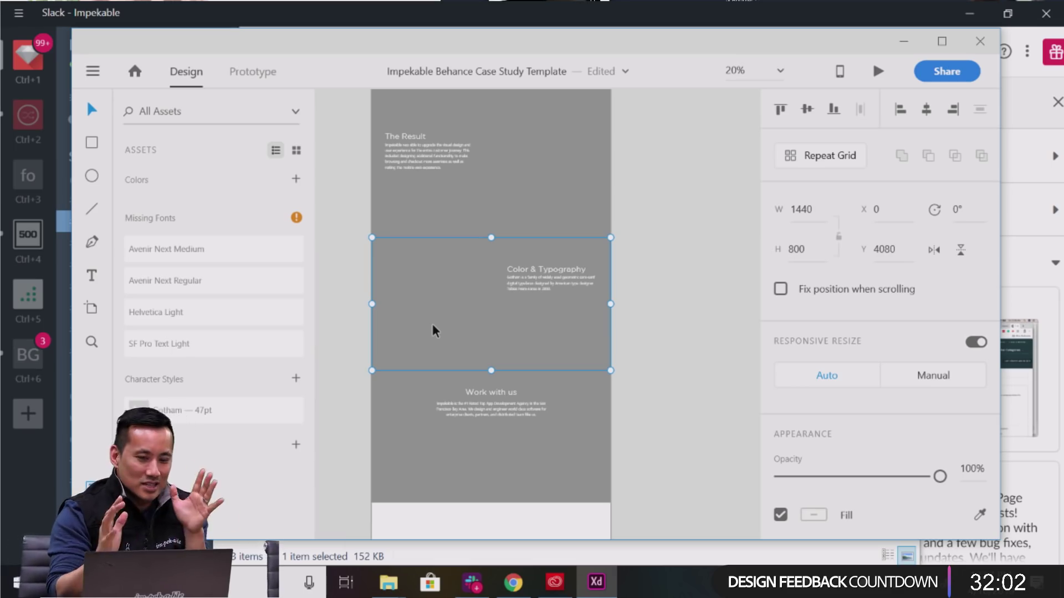
scroll(435, 331, "up", 3)
scroll(435, 331, "up", 7)
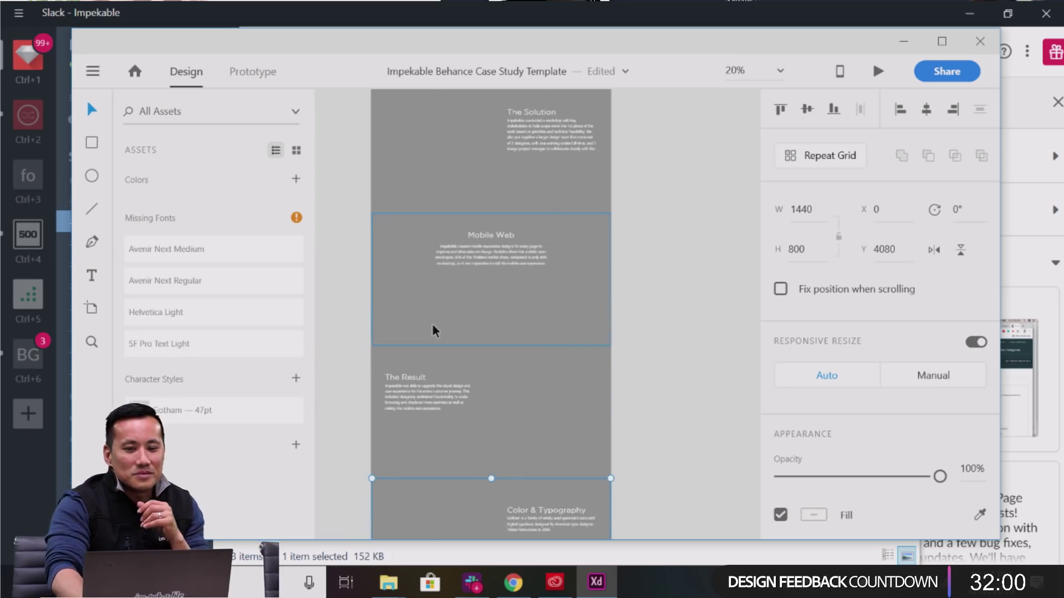
scroll(435, 331, "up", 6)
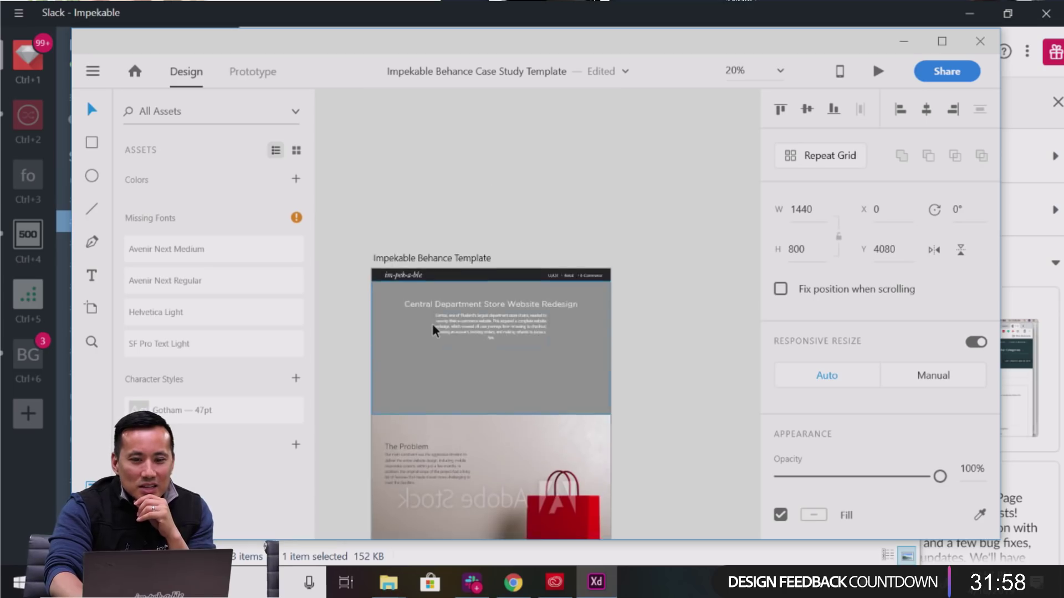
scroll(435, 331, "down", 3)
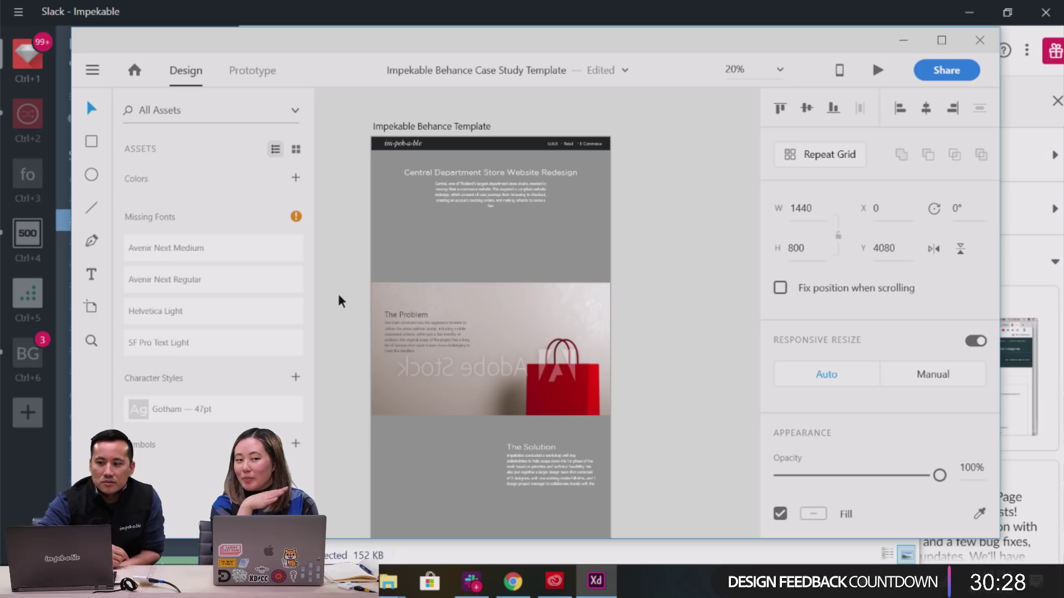
Show the Impekable Behance Template artboard's layers and select Section 2, the shopping-bag section.
left_click(432, 321)
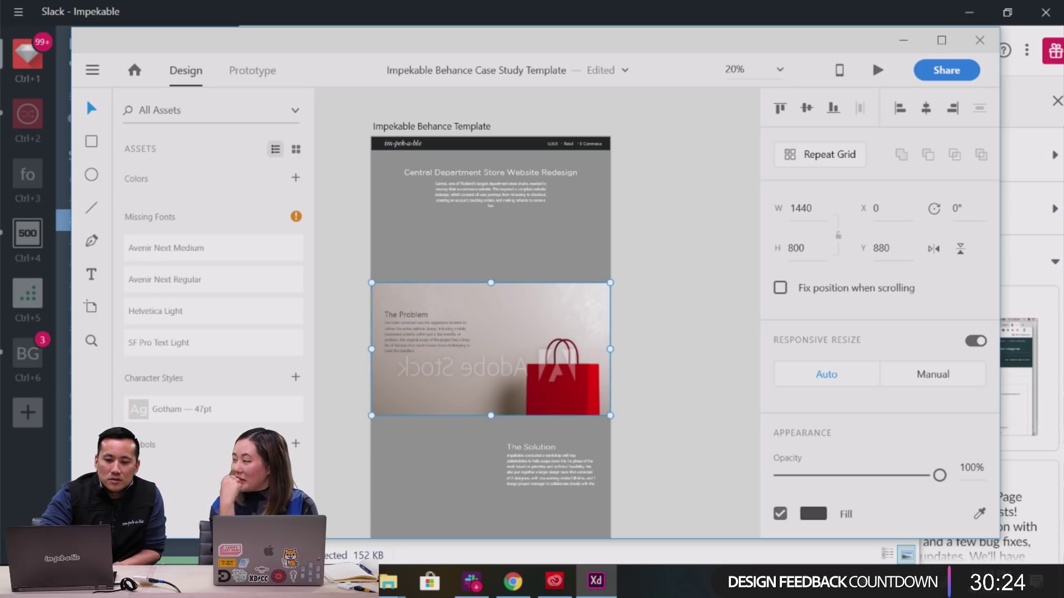
key("ctrl+y")
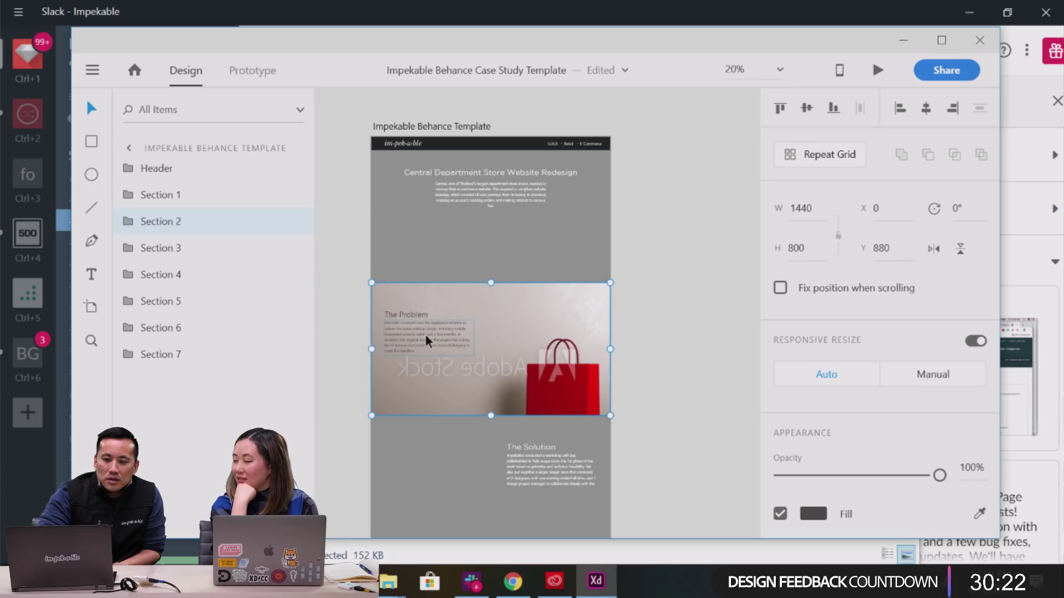
left_click(149, 194)
left_click(156, 221)
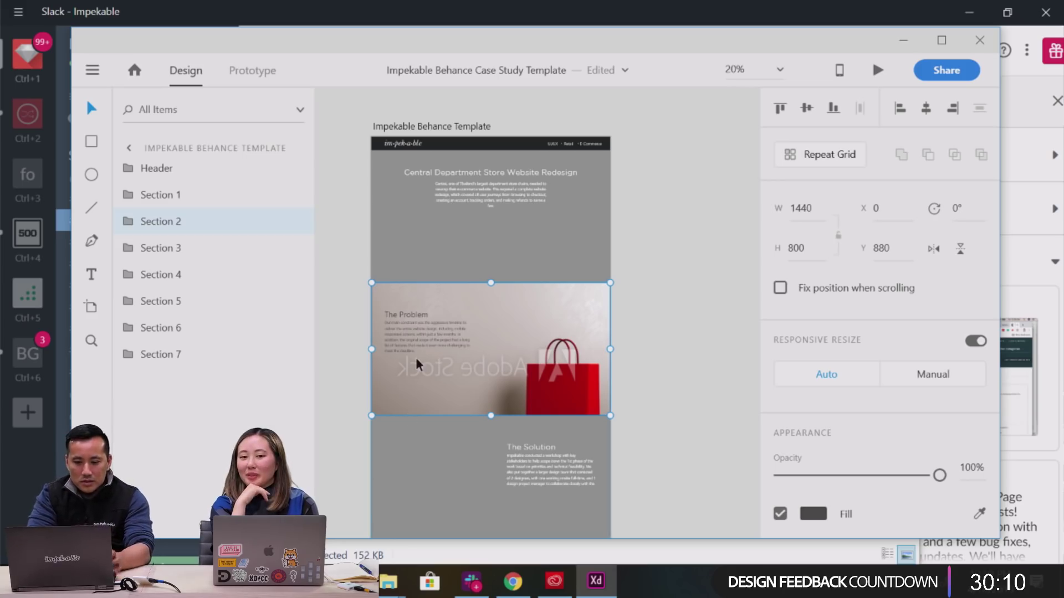
Switch to the Asset PNGs folder in File Explorer and open the Mockup#1 image for viewing.
mouse_move(391, 579)
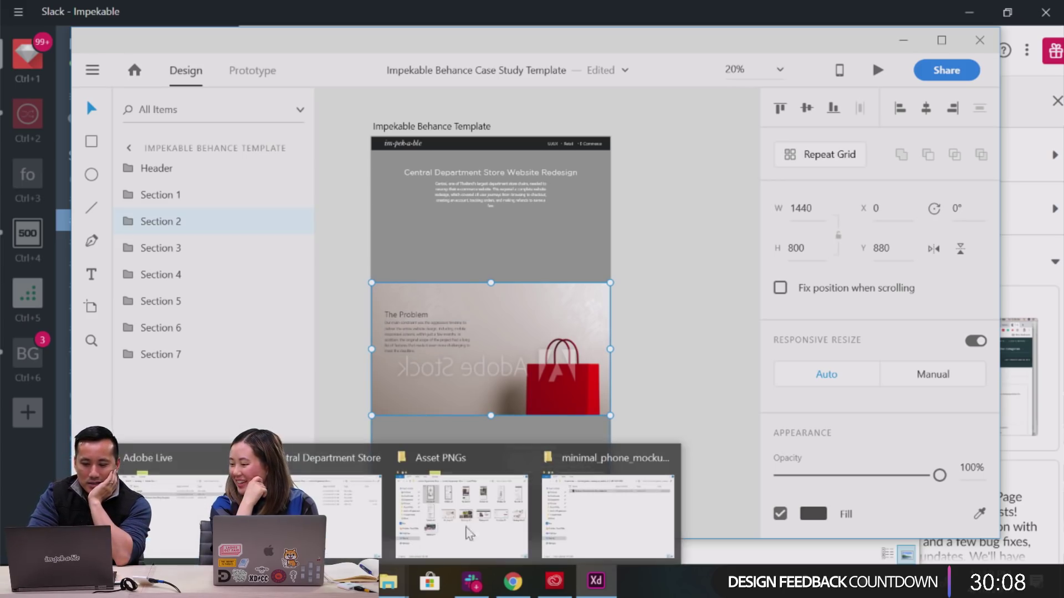
mouse_move(482, 525)
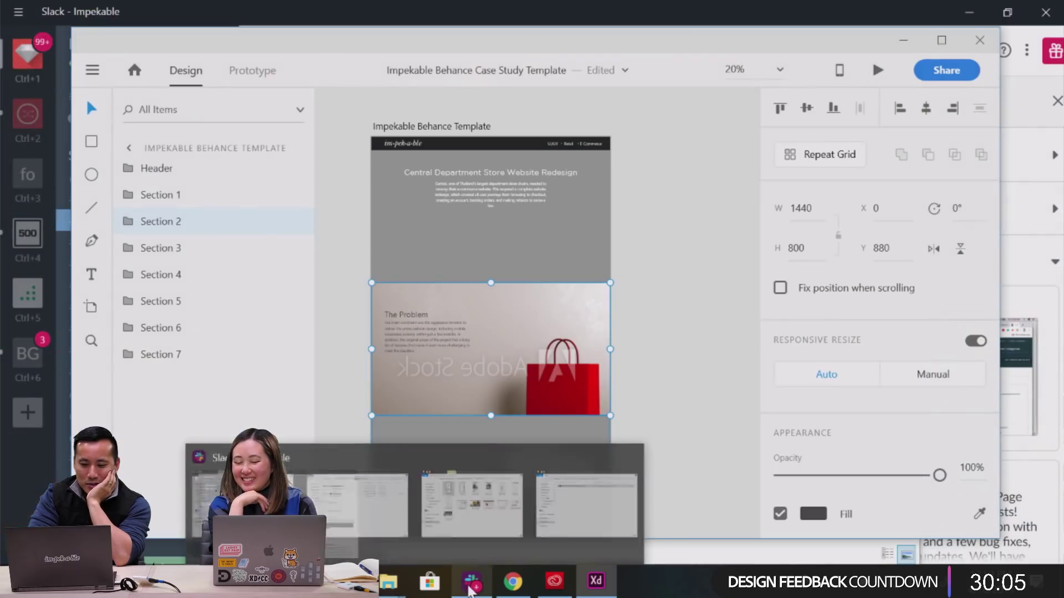
mouse_move(557, 581)
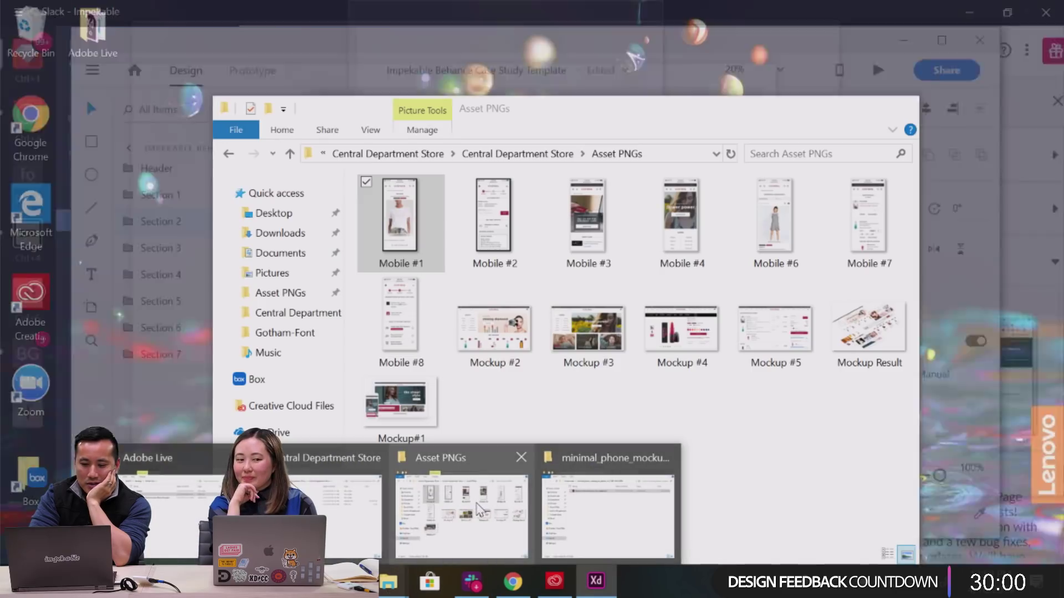
left_click(487, 501)
left_click(404, 412)
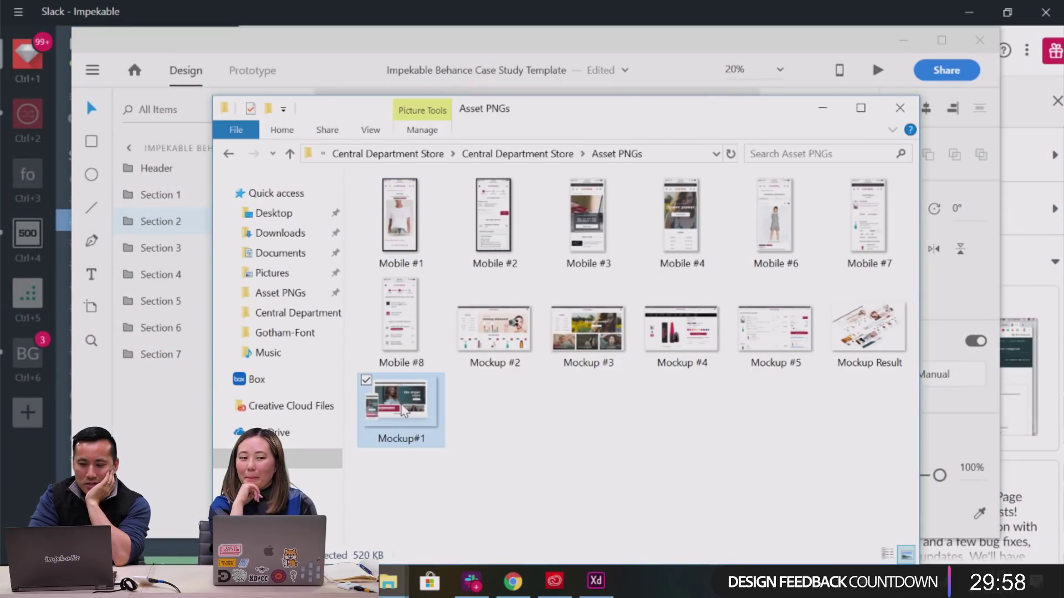
double_click(403, 411)
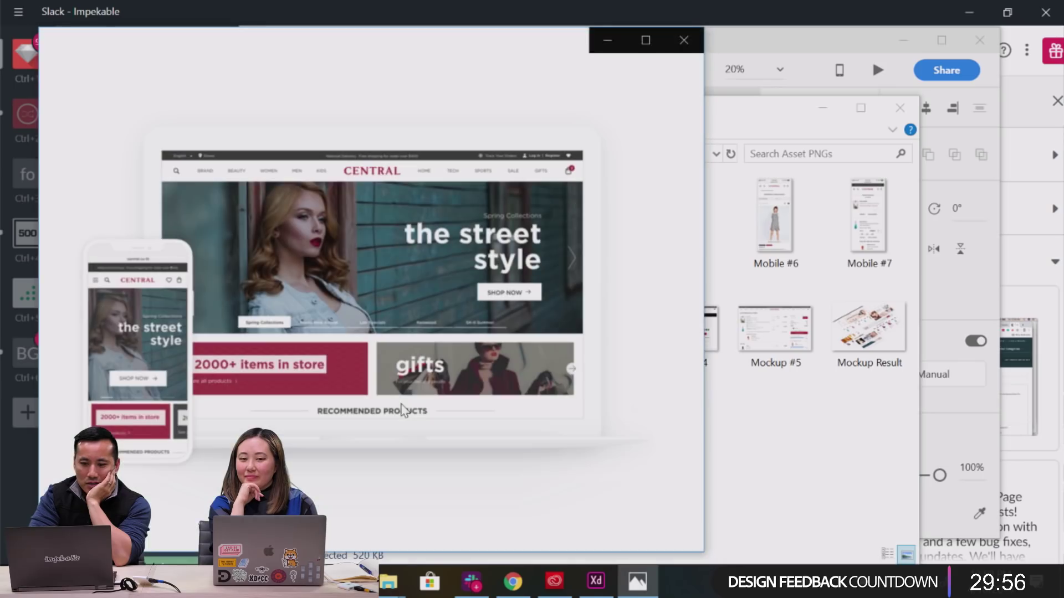
Close the Mockup#1 preview, switch to Adobe XD and select the grey background rectangle of Section 1.
left_click(683, 40)
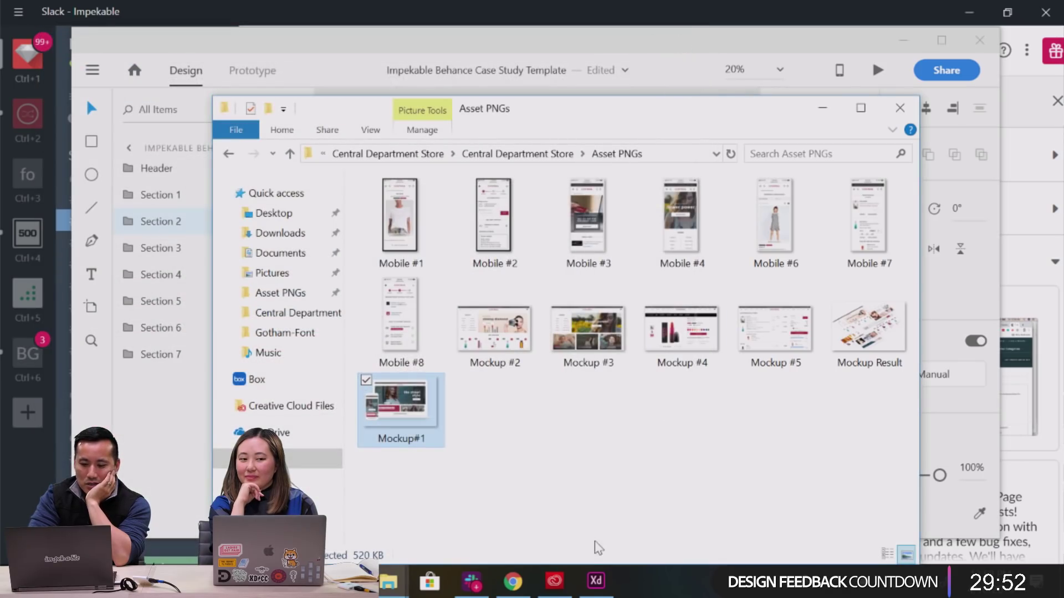
left_click(595, 581)
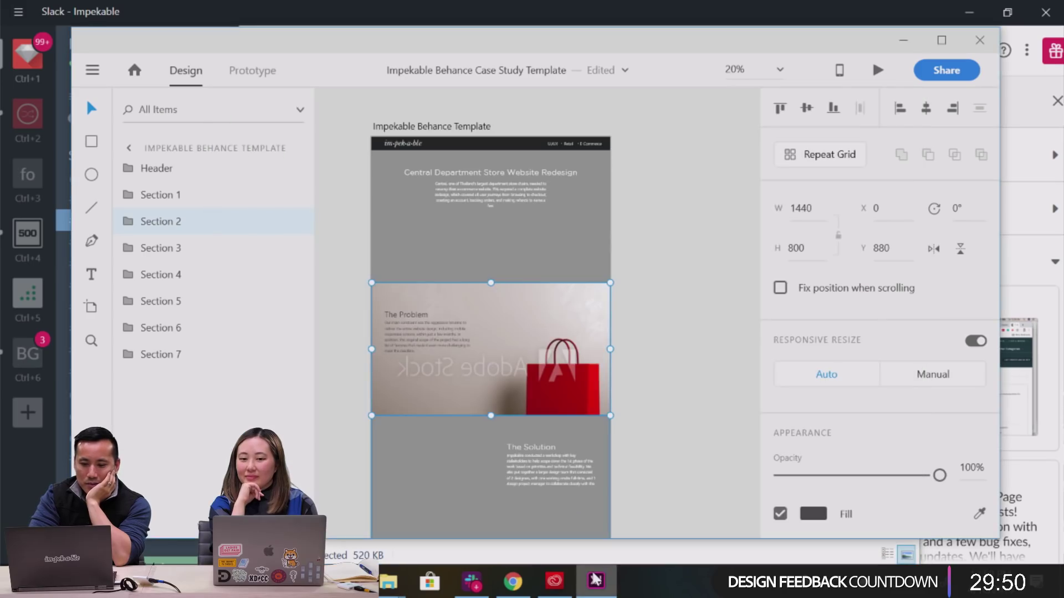
double_click(437, 244)
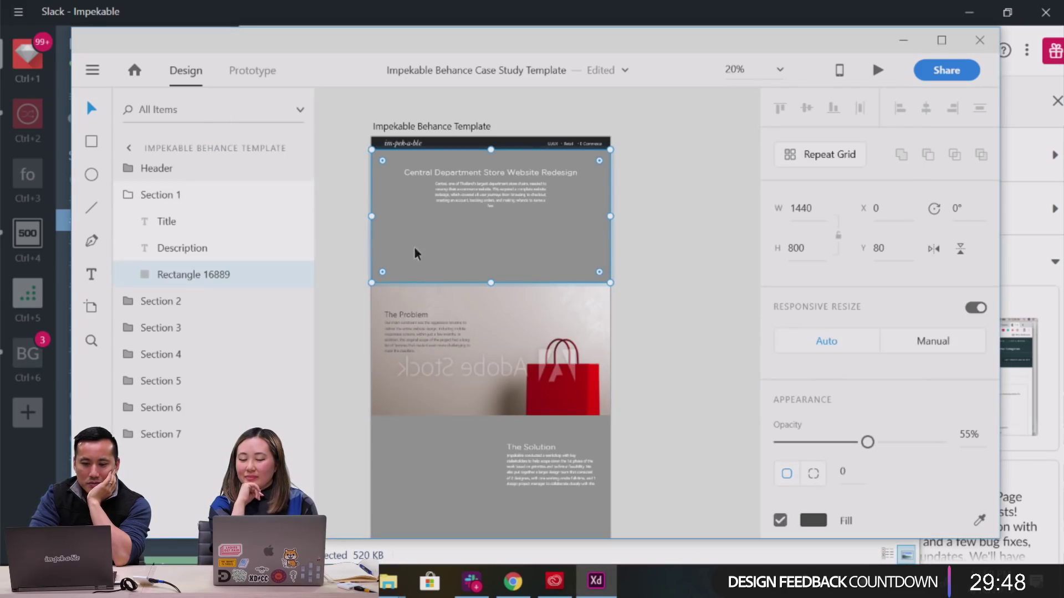
mouse_move(388, 580)
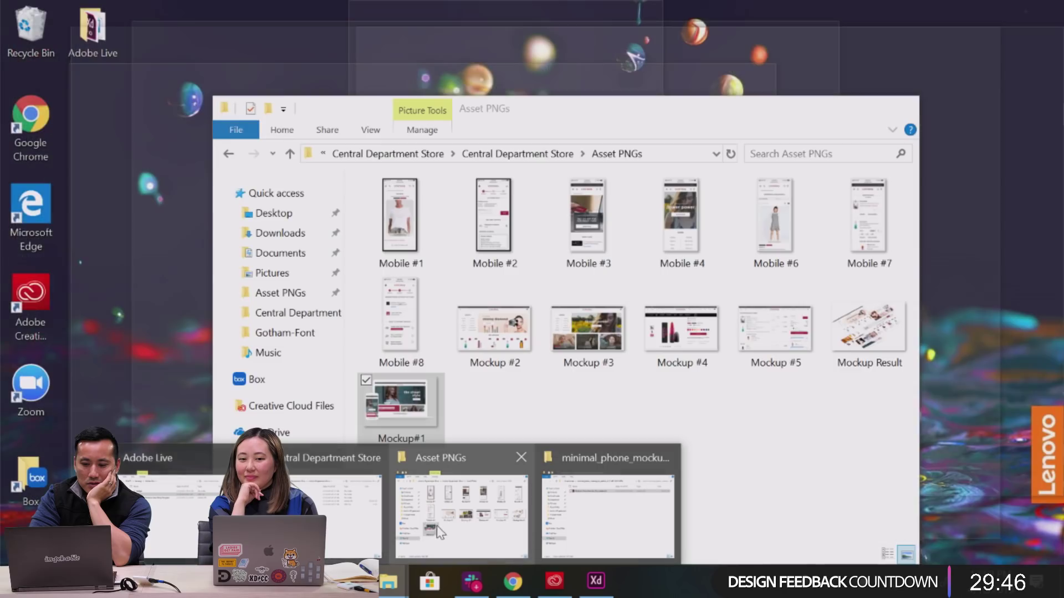
left_click(440, 532)
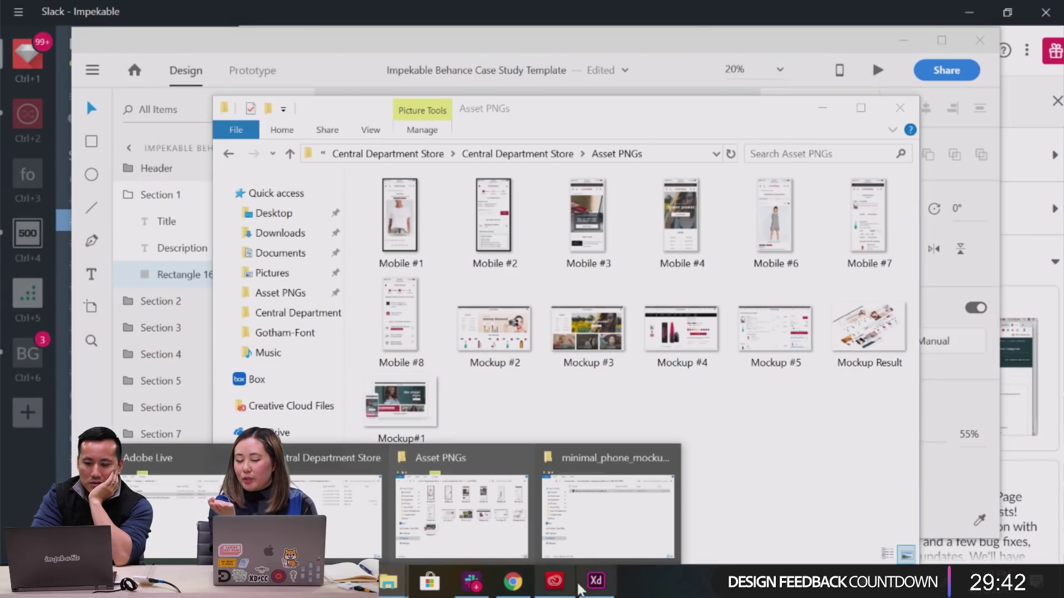
left_click(599, 586)
mouse_move(389, 580)
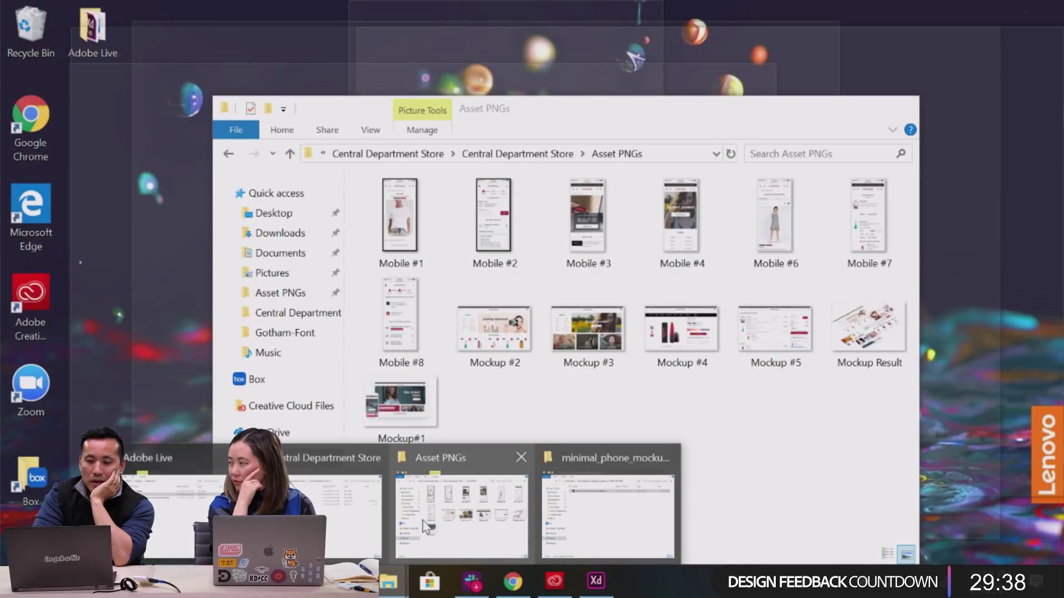
left_click(424, 526)
left_click(597, 582)
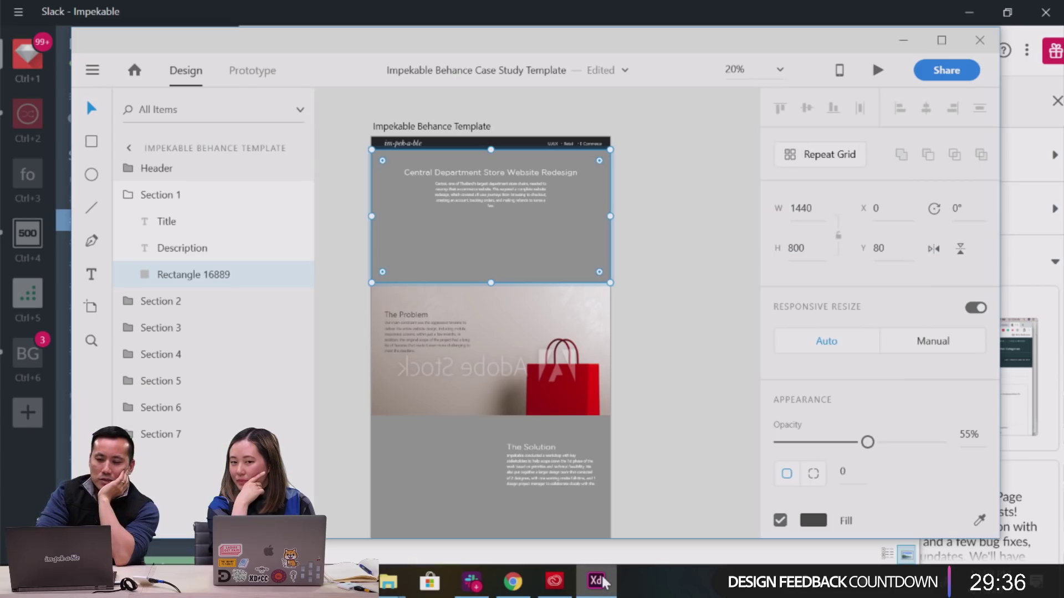
mouse_move(388, 580)
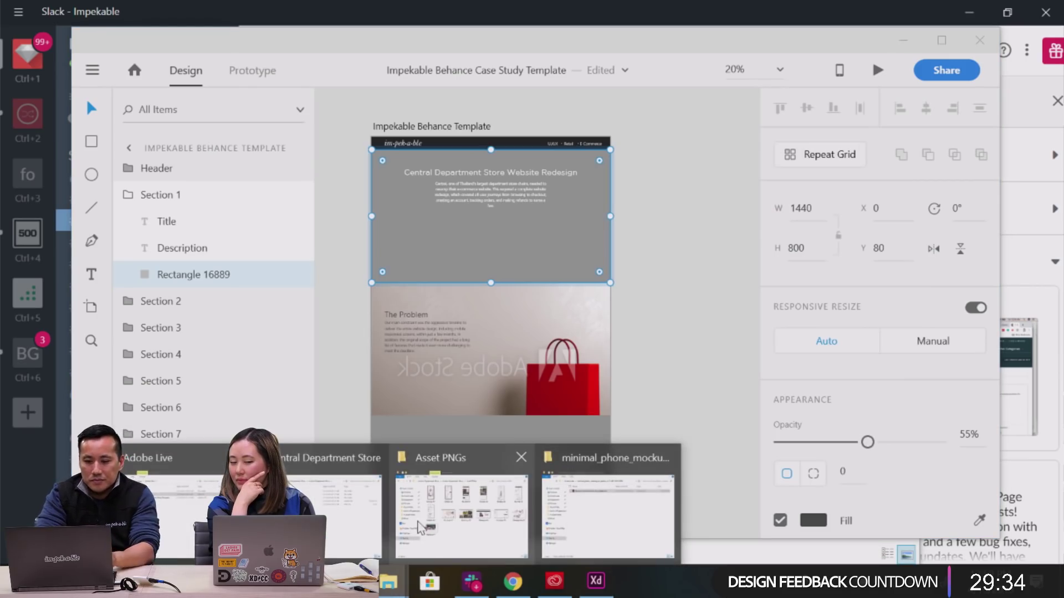
mouse_move(455, 500)
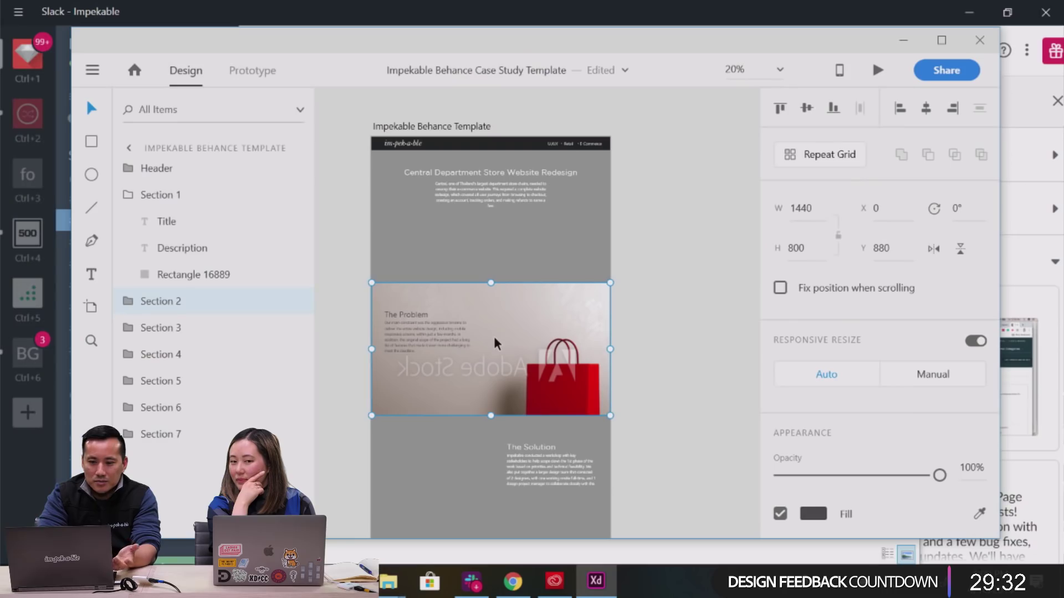
Select Rectangle 16889 inside Section 1 again and shift the Adobe XD window slightly.
left_click(535, 239)
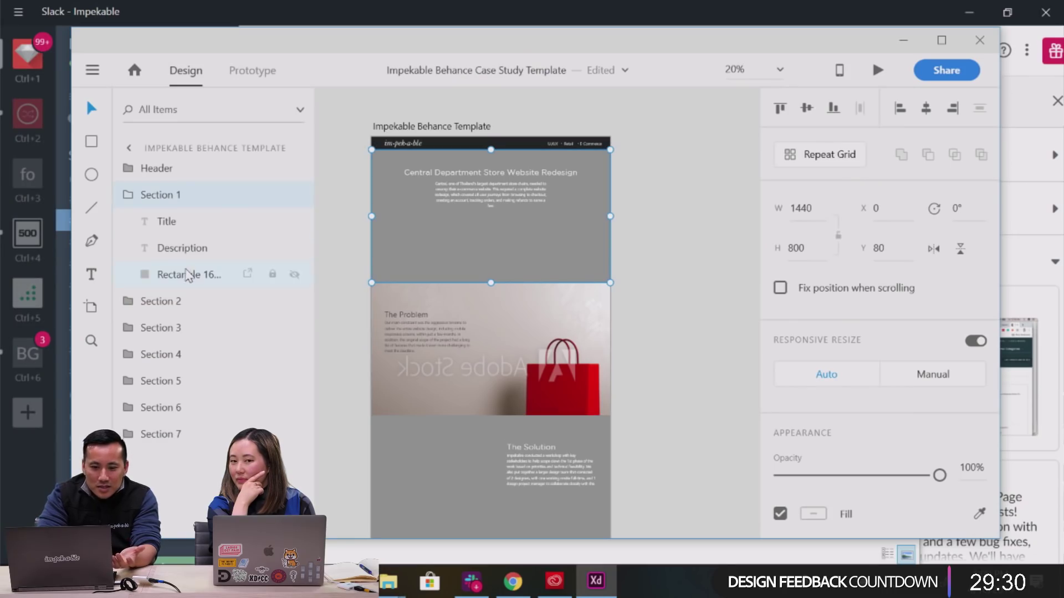
left_click(189, 274)
left_click(603, 591)
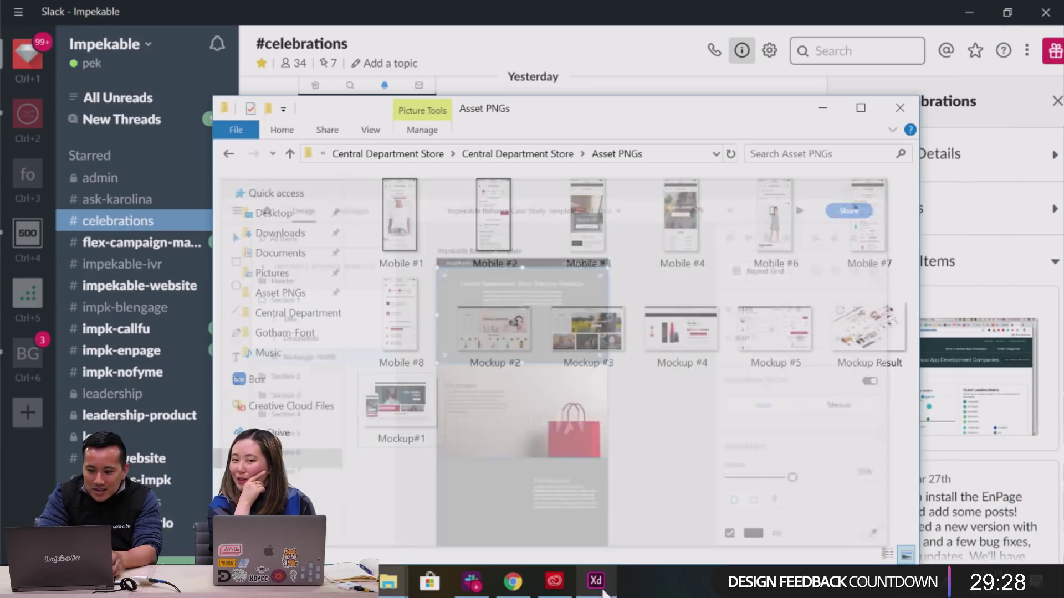
left_click(594, 591)
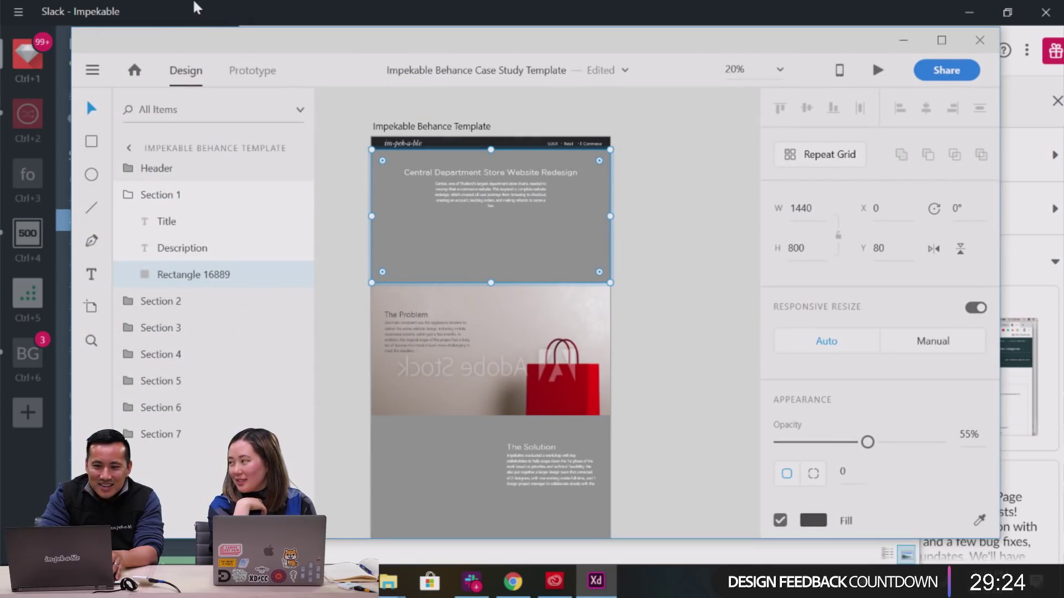
mouse_move(170, 47)
left_mouse_down()
mouse_move(135, 52)
mouse_move(185, 48)
left_mouse_up()
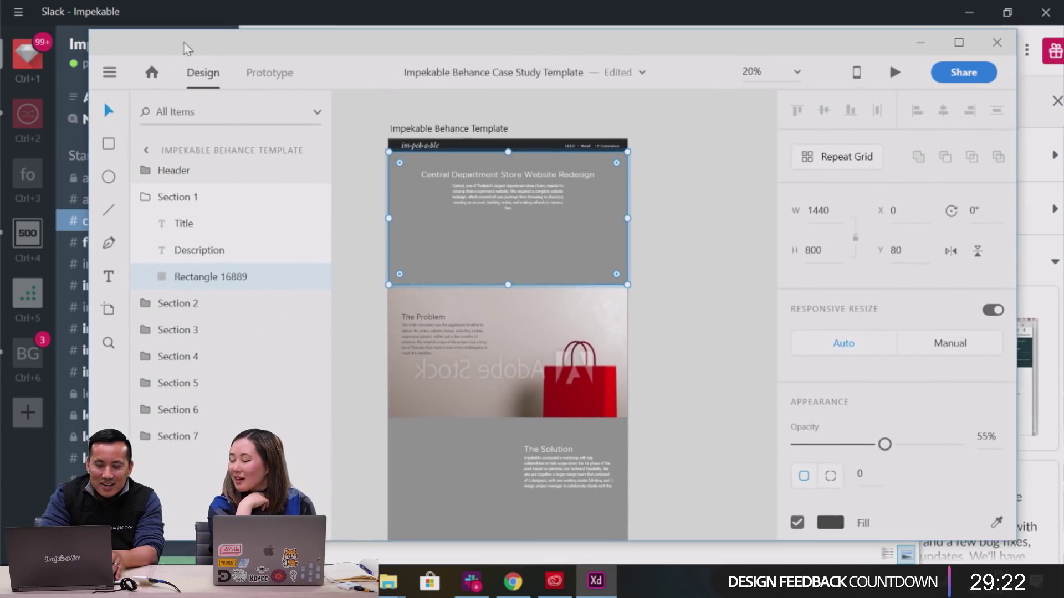
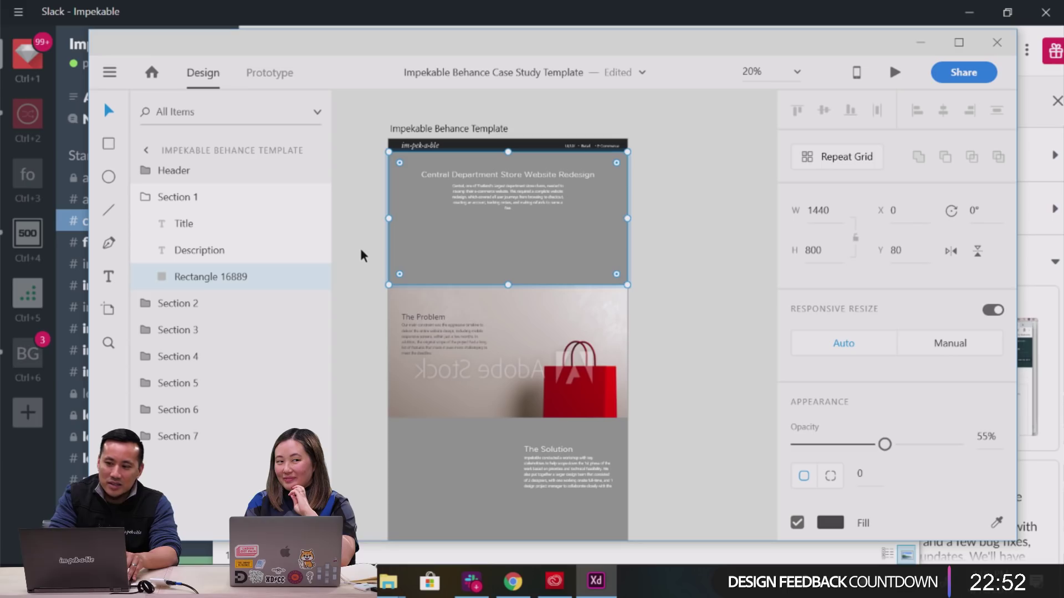
left_click(676, 249)
left_click(578, 258)
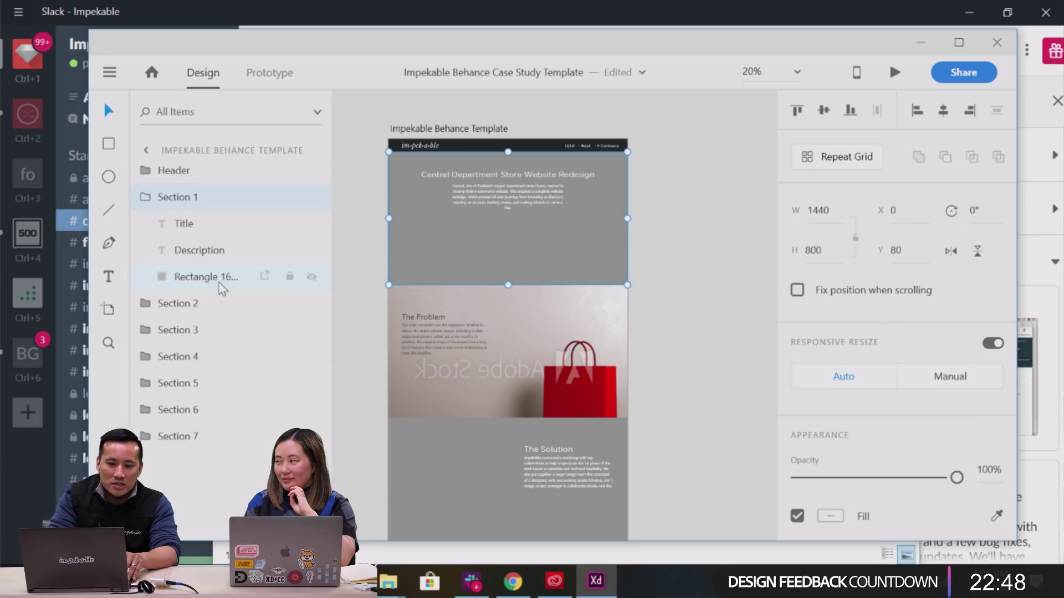
left_click(195, 281)
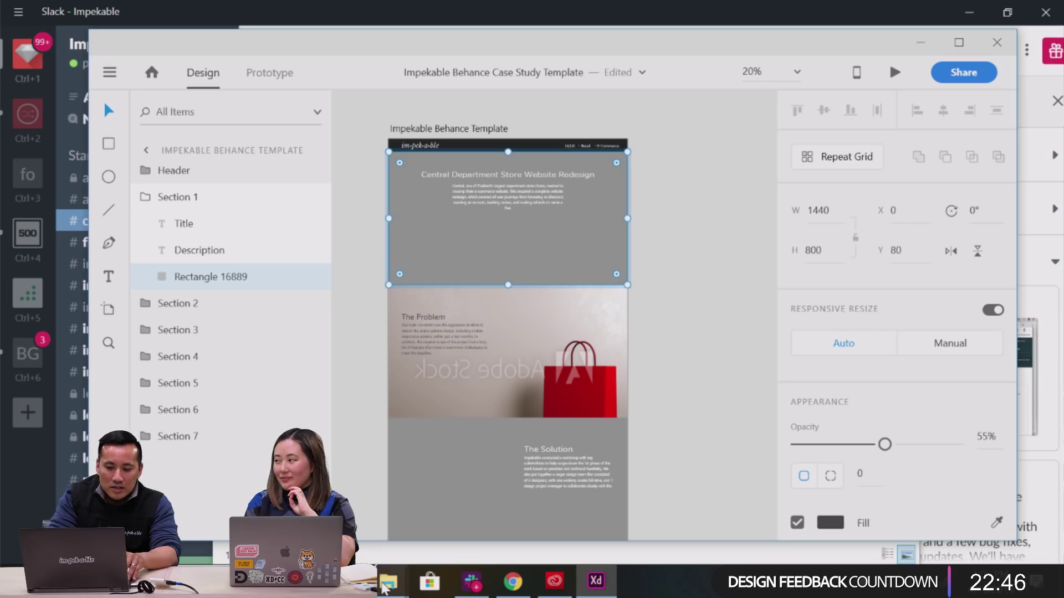
mouse_move(385, 587)
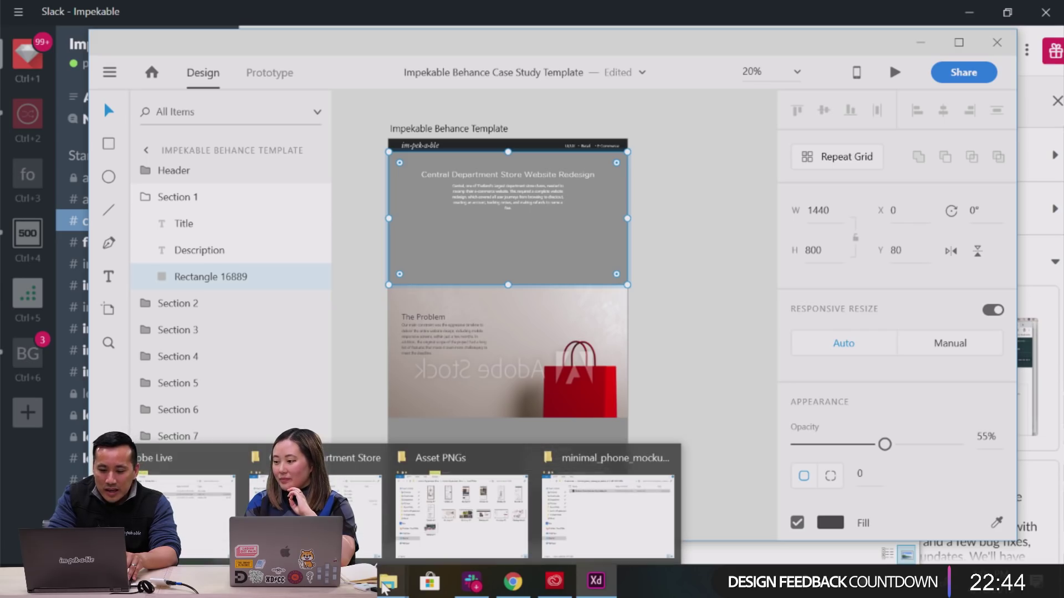
mouse_move(420, 542)
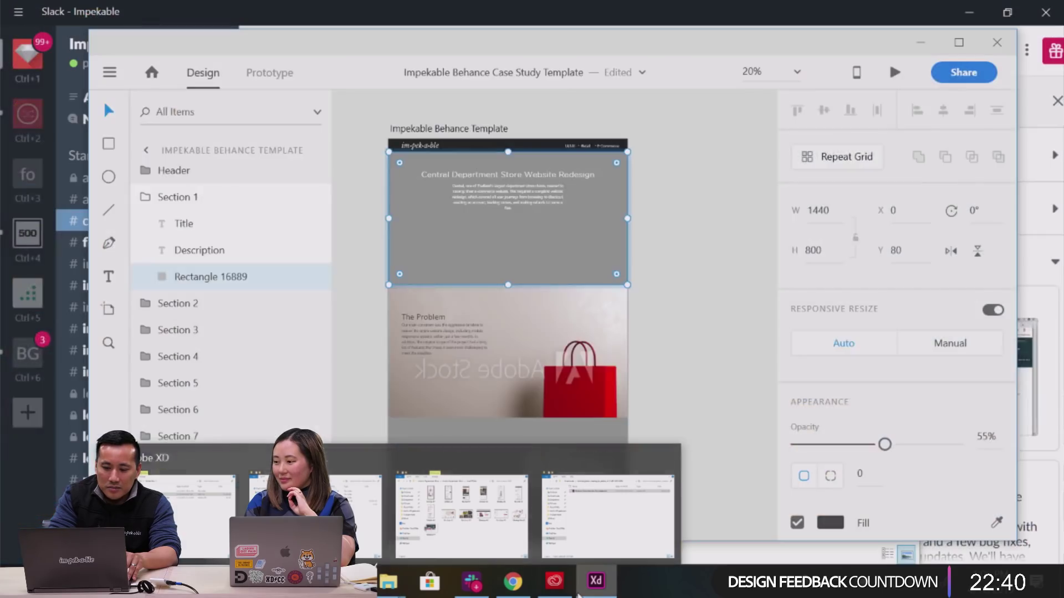
left_click(595, 584)
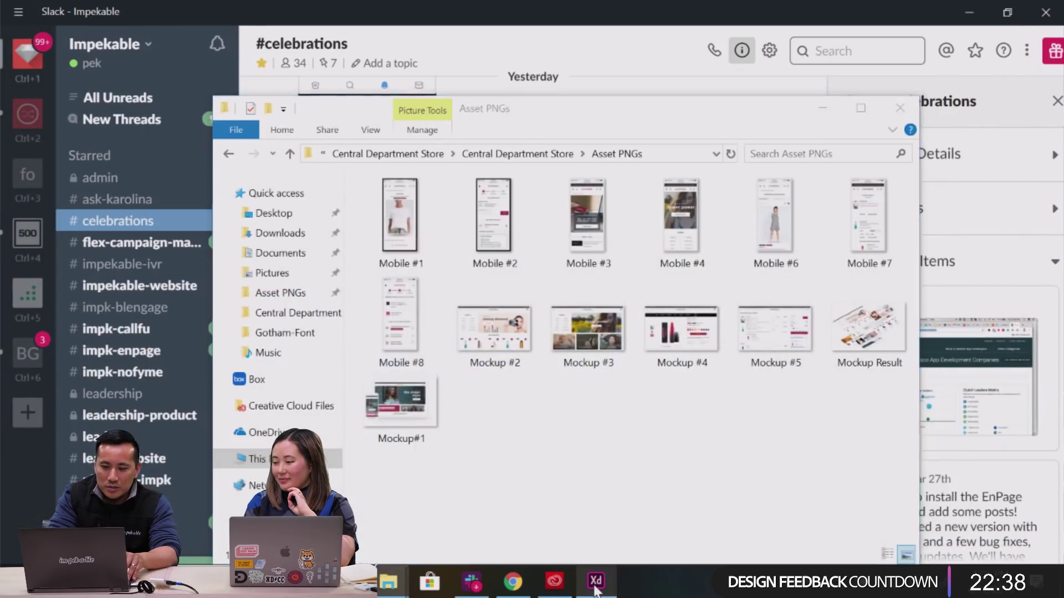
left_click(595, 585)
Fill Rectangle 16889 in Section 1 with the Mockup#1 image from the Asset PNGs folder.
left_click(764, 327)
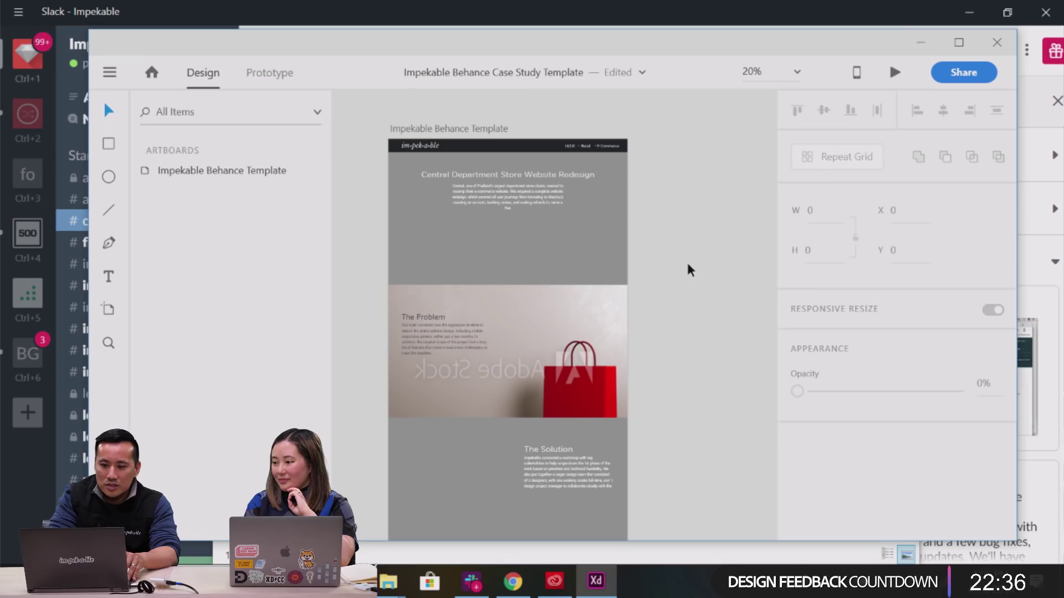
left_click(550, 240)
left_click(205, 278)
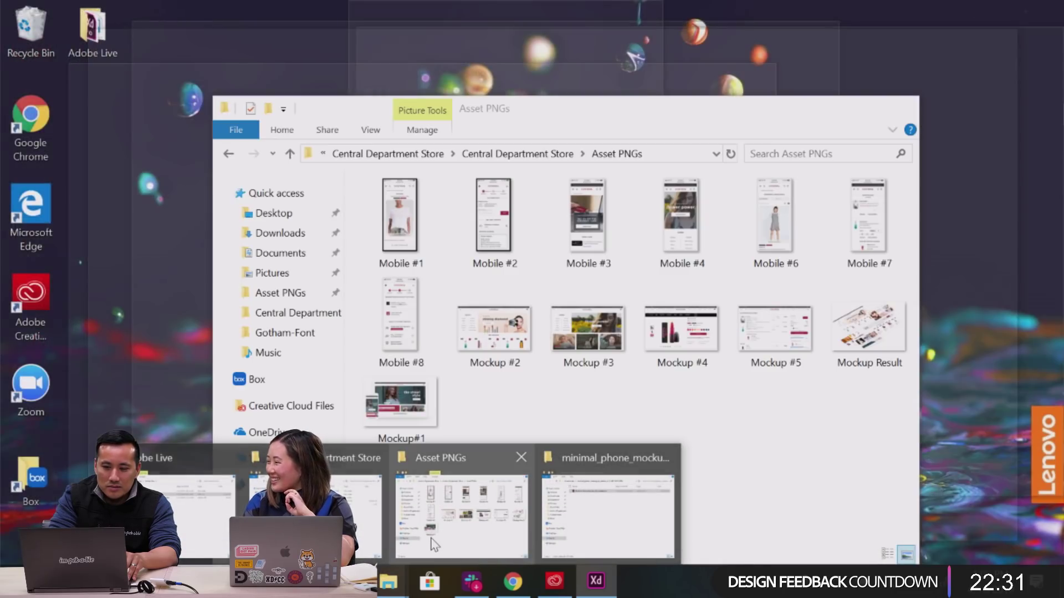
left_click(432, 540)
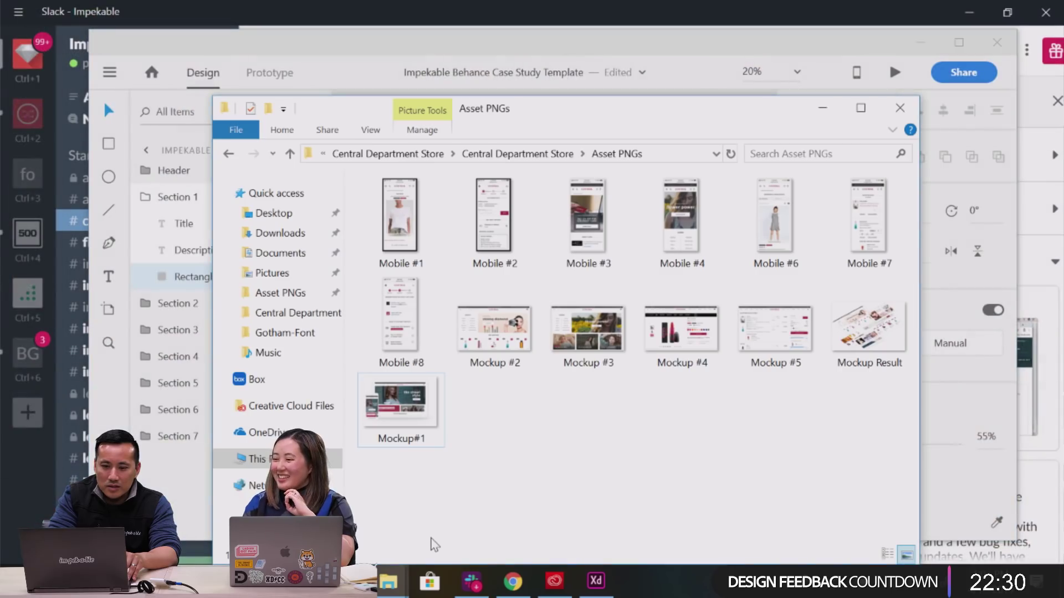
left_click(411, 403)
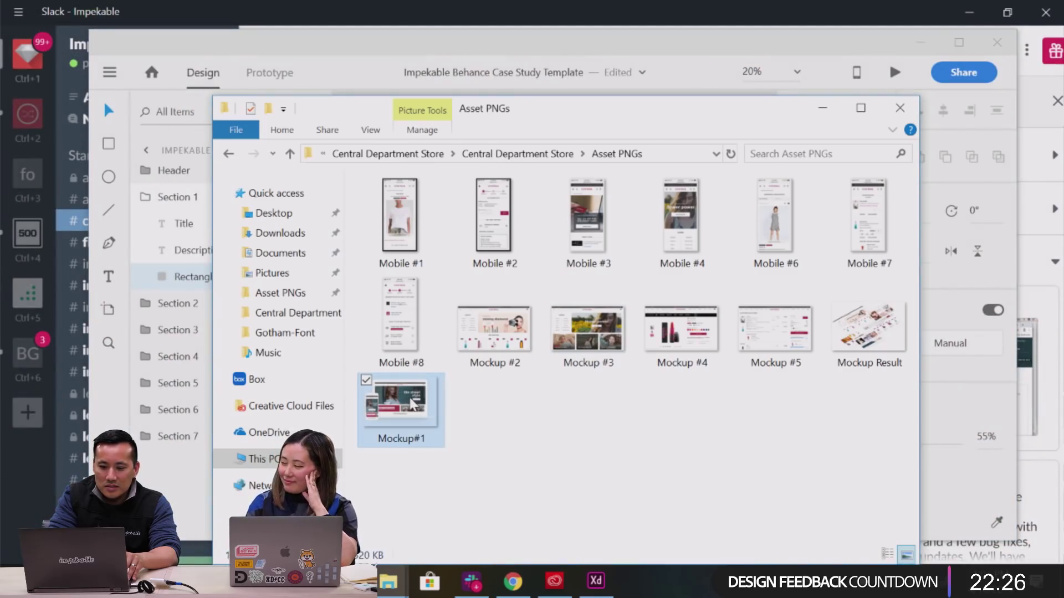
left_click_drag(411, 403, 510, 250)
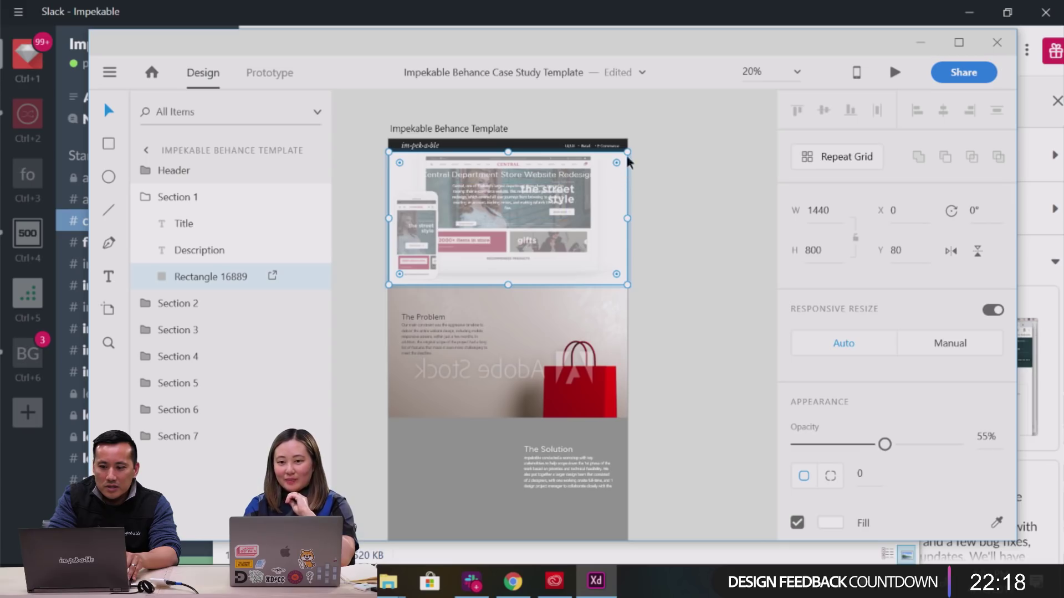
Shrink the mockup-filled rectangle to about 667 by 371 and try different positions for it in the lower part of Section 1.
left_click_drag(627, 151, 553, 220)
left_click_drag(454, 255, 514, 256)
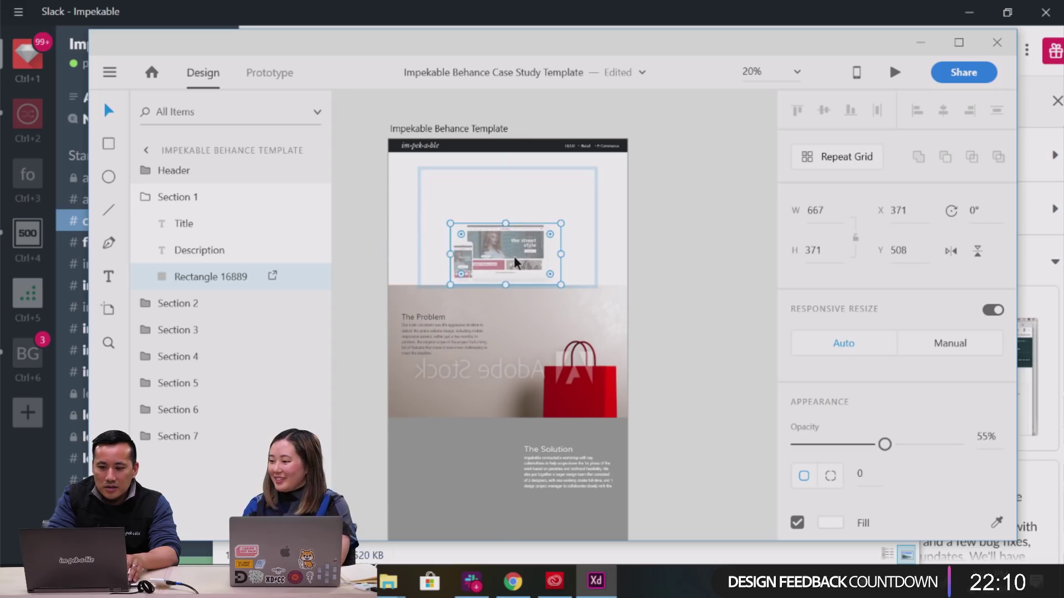
key("Delete")
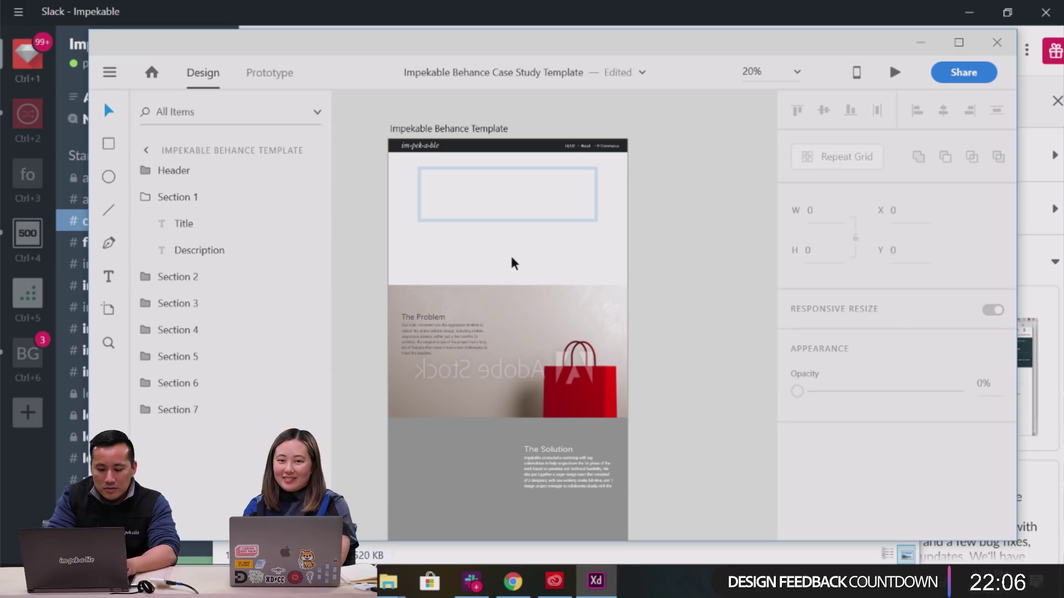
key("ctrl+z")
mouse_move(511, 256)
left_mouse_down()
mouse_move(510, 235)
mouse_move(509, 252)
mouse_move(529, 252)
left_mouse_up()
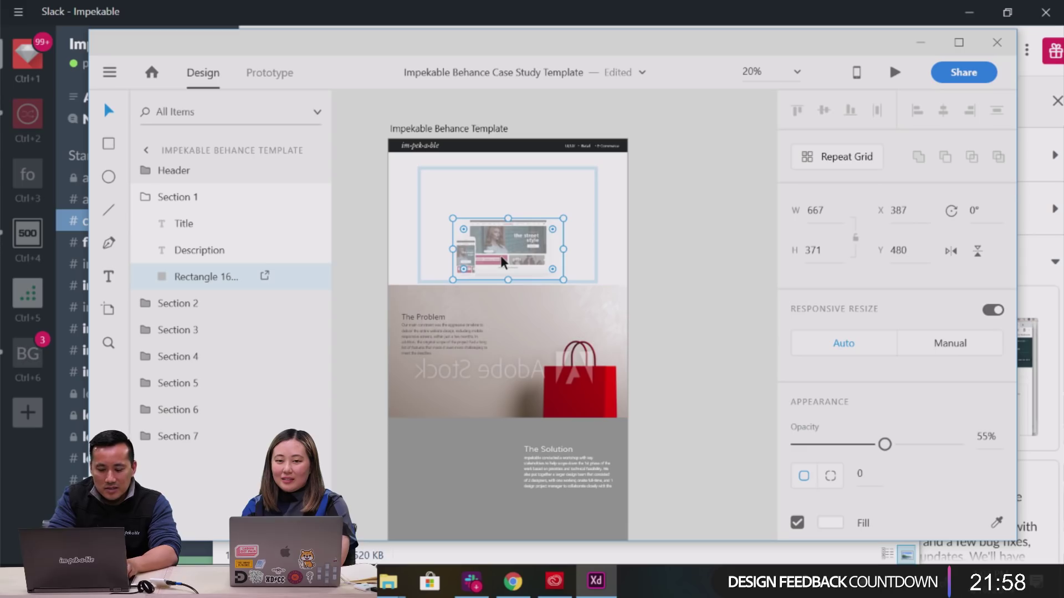
left_click_drag(501, 256, 500, 252)
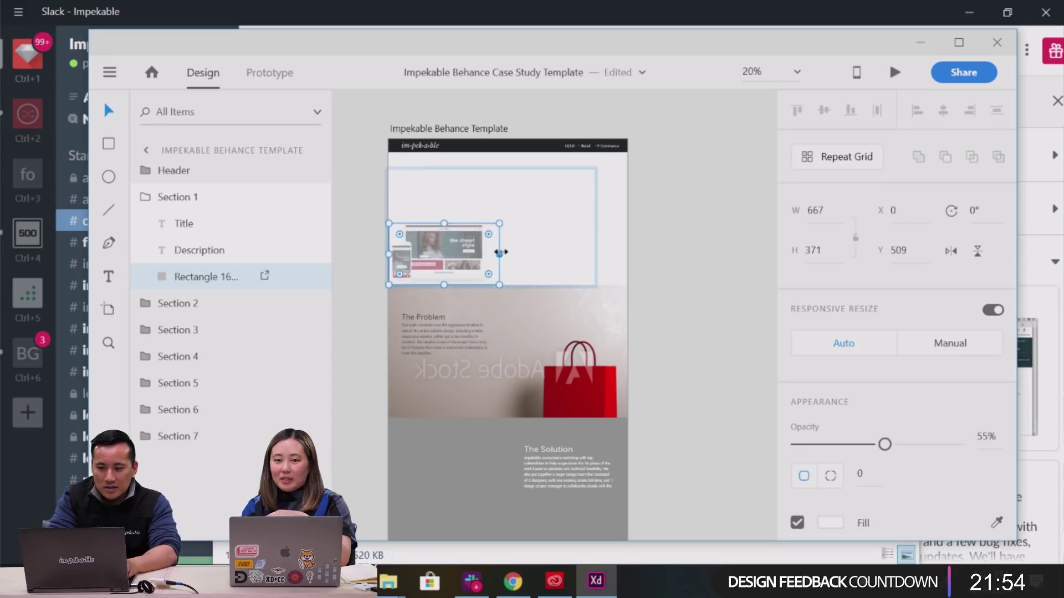
Undo the repositioning, resizing and Mockup#1 image fill of Section 1's rectangle.
left_click(206, 250)
key("ctrl+z")
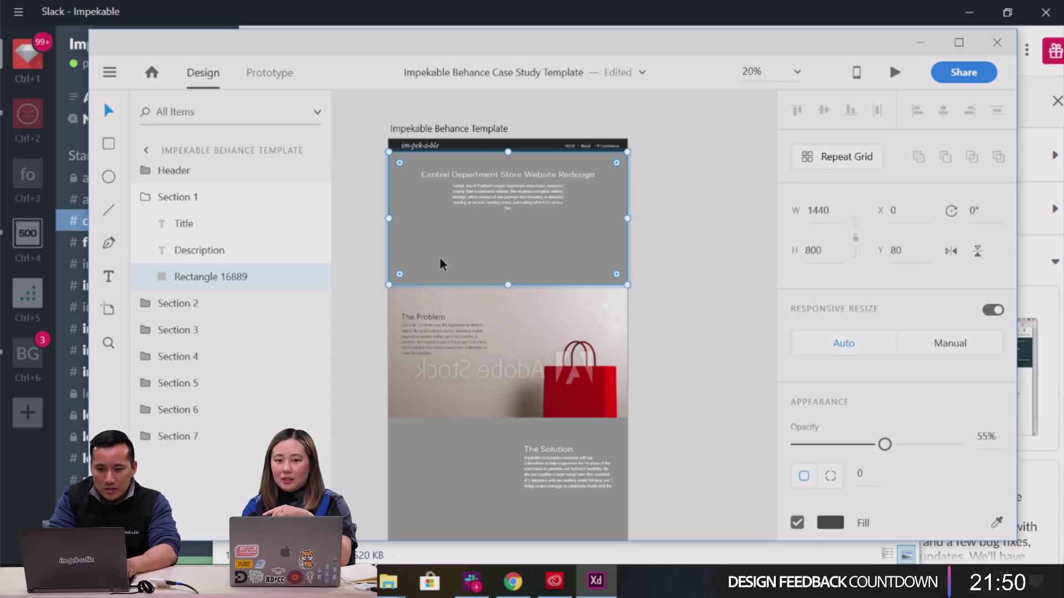
Paste a copy of the Description text into Section 1 and delete that copy.
double_click(222, 254)
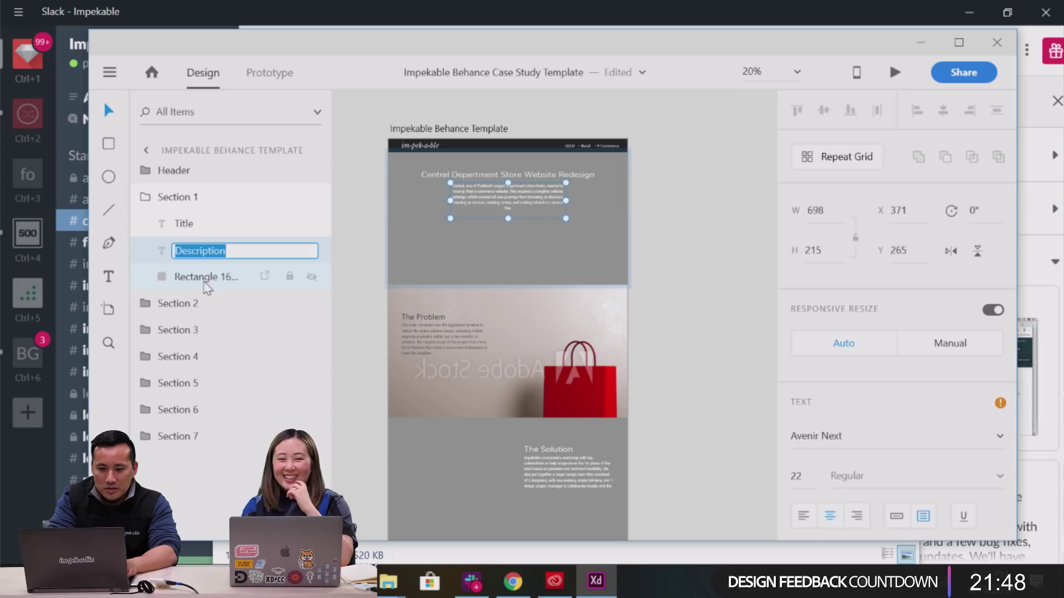
left_click(204, 280)
key("ctrl+v")
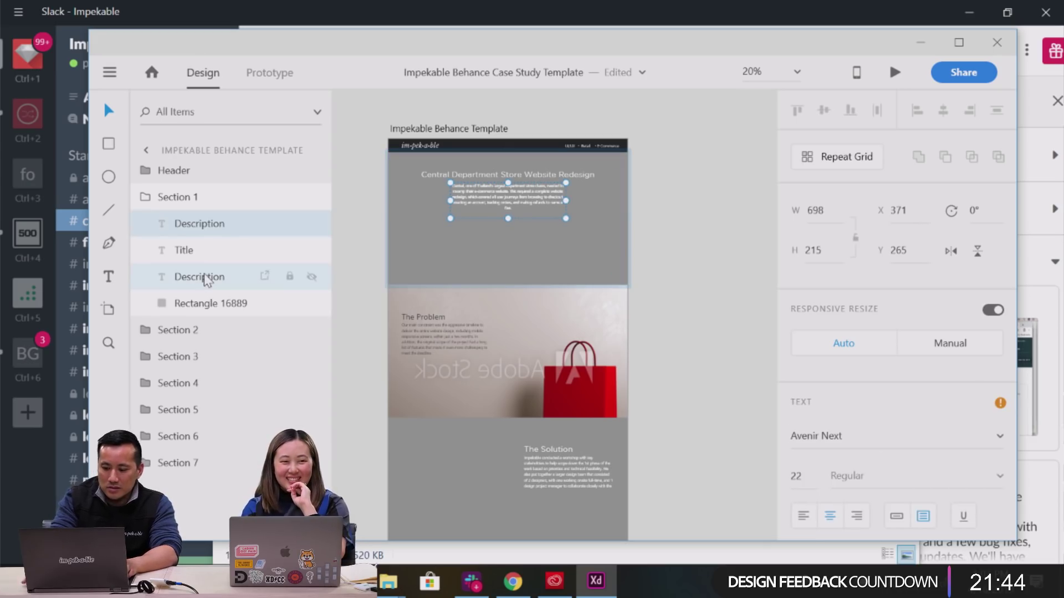
key("Delete")
Copy the Mockup#1 image from the Asset PNGs folder and paste it into Section 1 of the case study template.
right_click(195, 279)
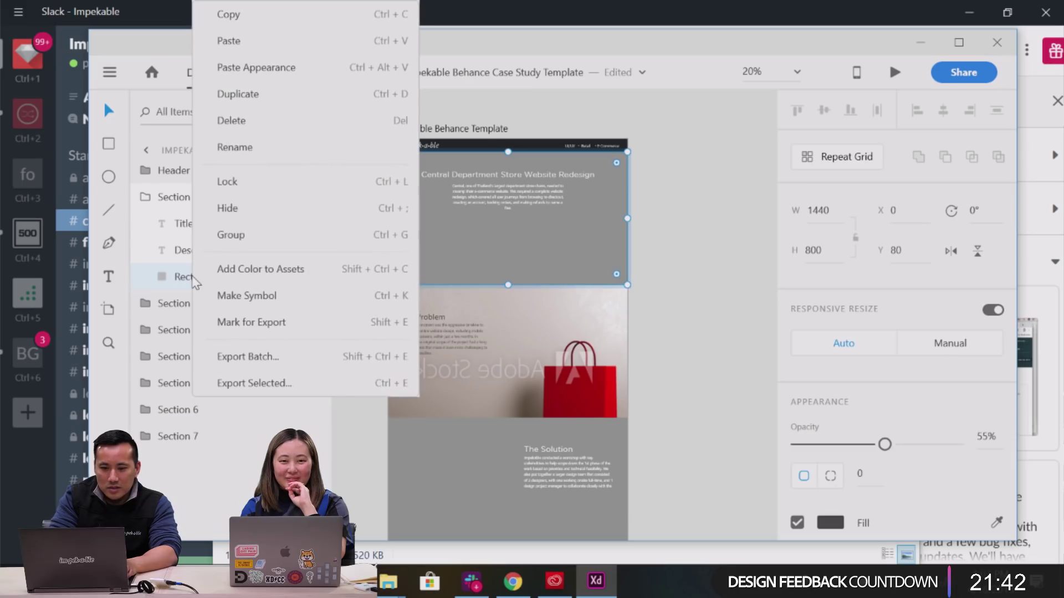
left_click(171, 280)
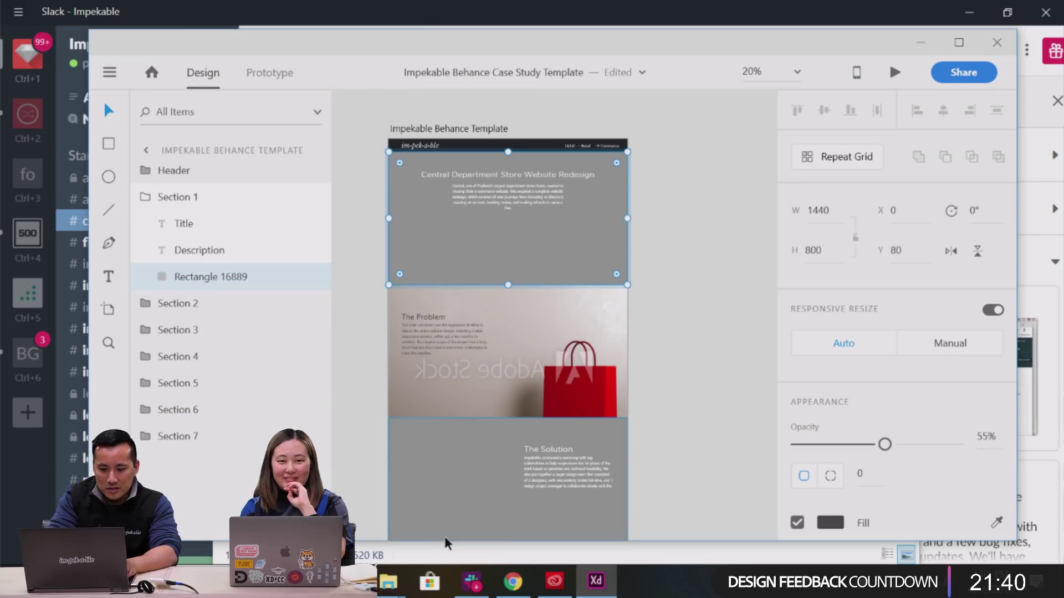
mouse_move(389, 582)
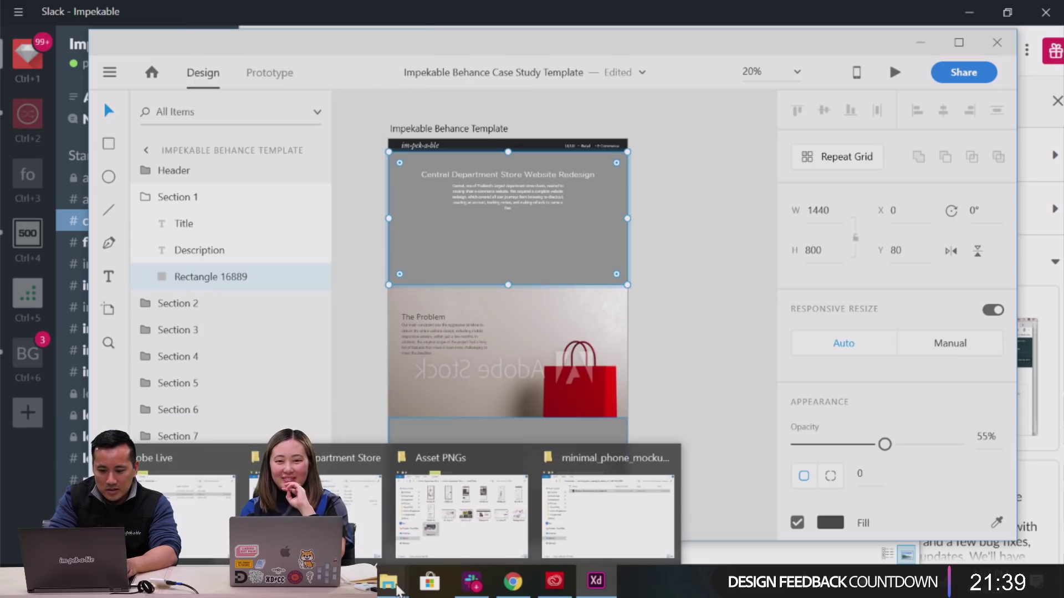
left_click(487, 533)
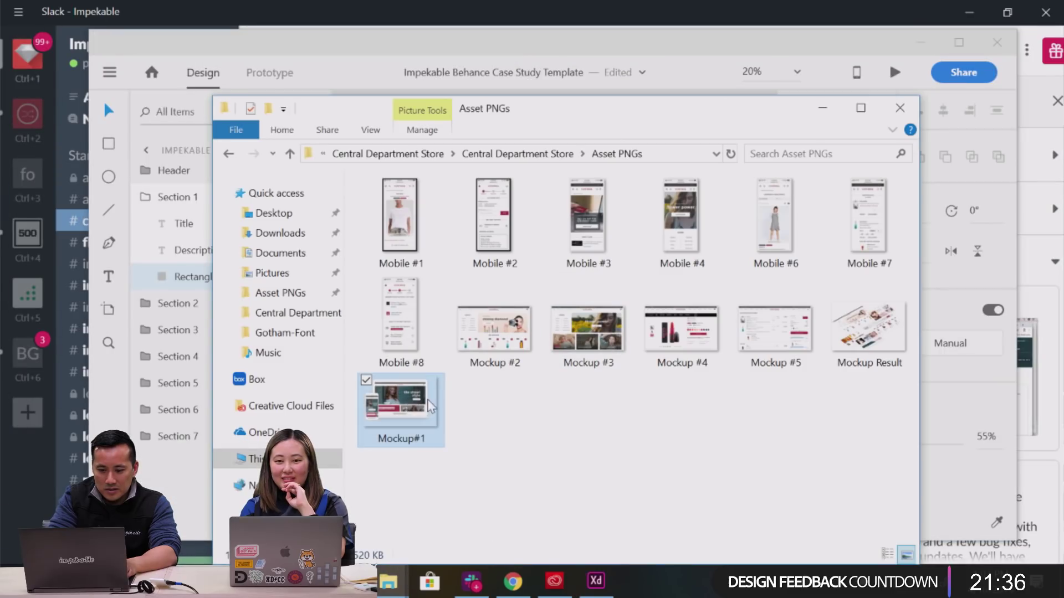
left_click(398, 429)
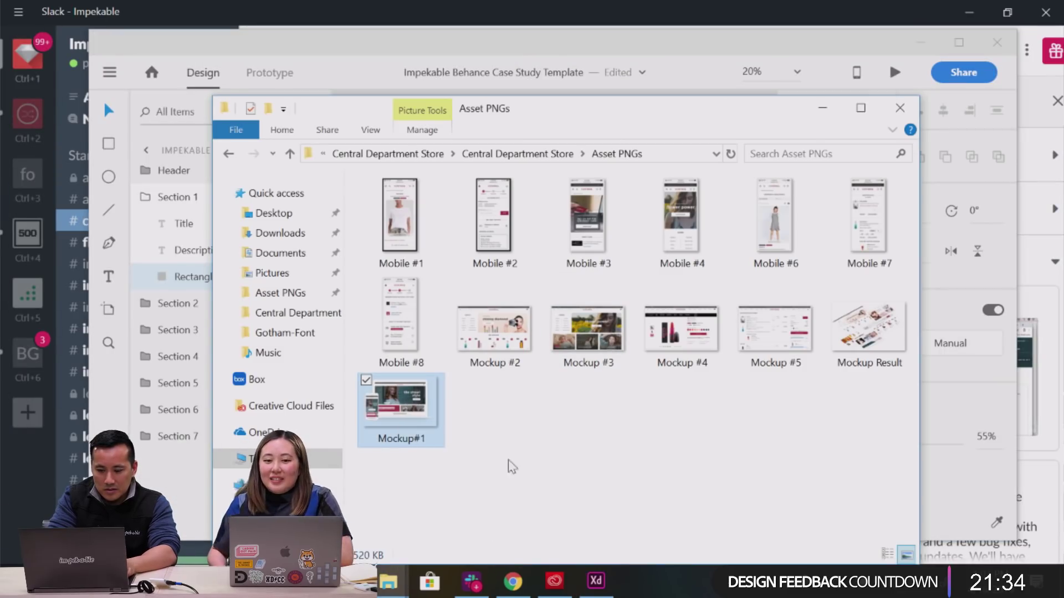
left_click(596, 581)
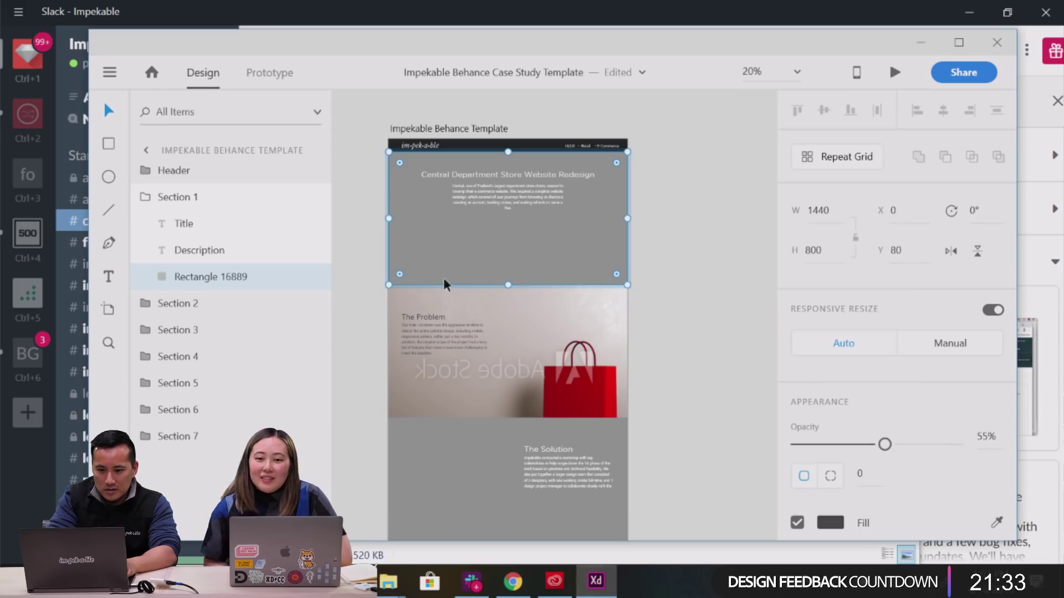
left_click(214, 256)
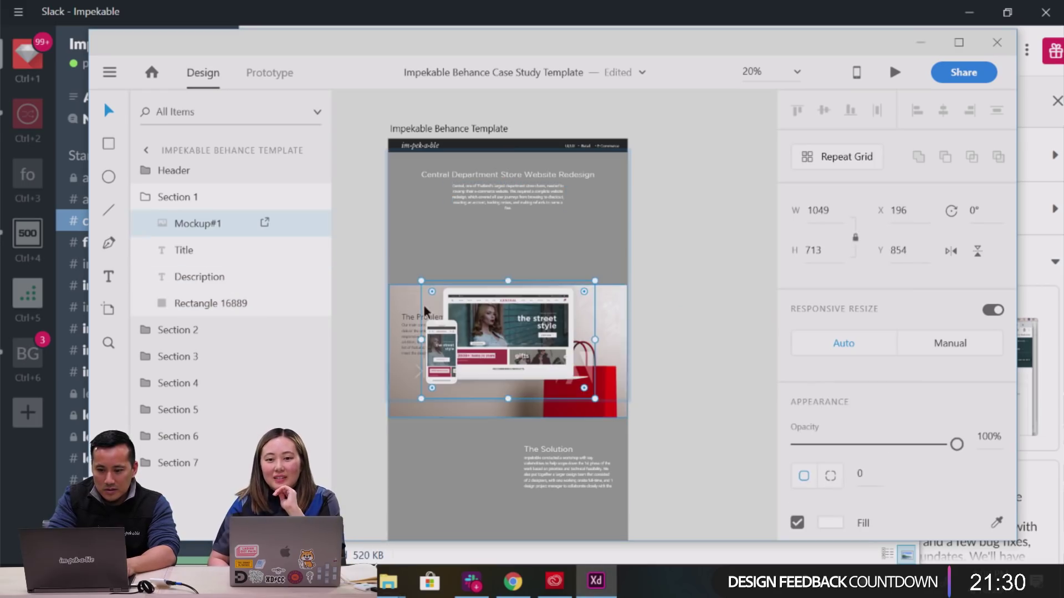
Move the Mockup#1 image up below Section 1's description, horizontally centred at about X 196, Y 431.
left_click_drag(497, 312, 503, 247)
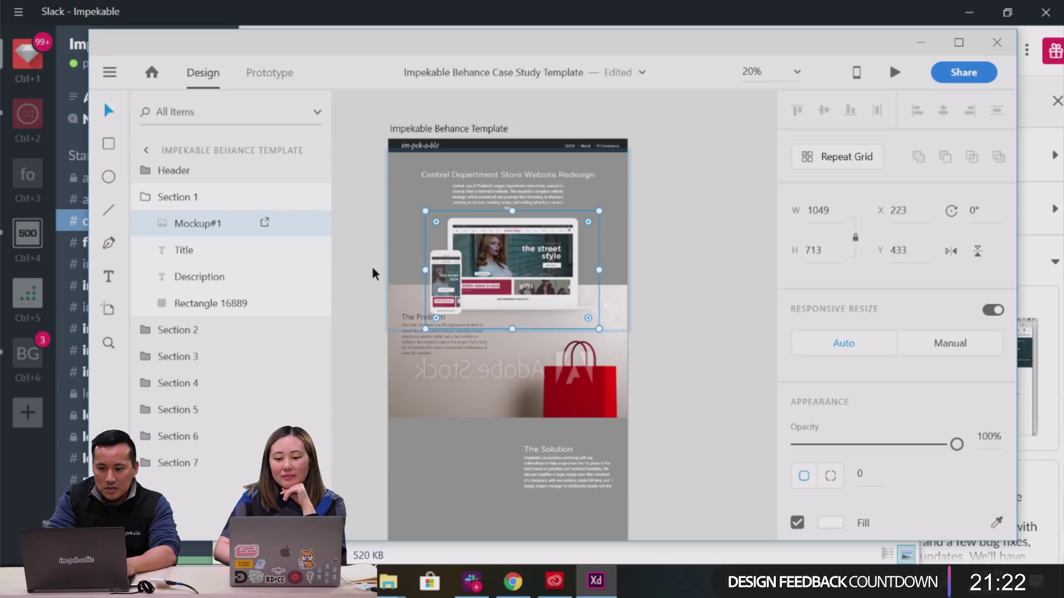
scroll(517, 229, "down", 3)
scroll(517, 229, "up", 5)
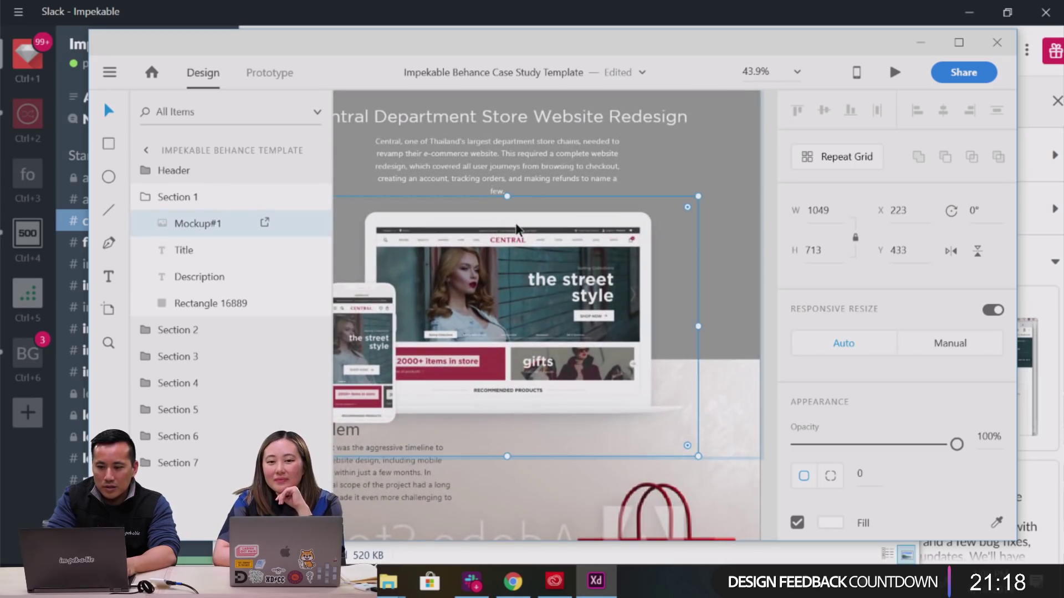
left_click_drag(555, 271, 549, 268)
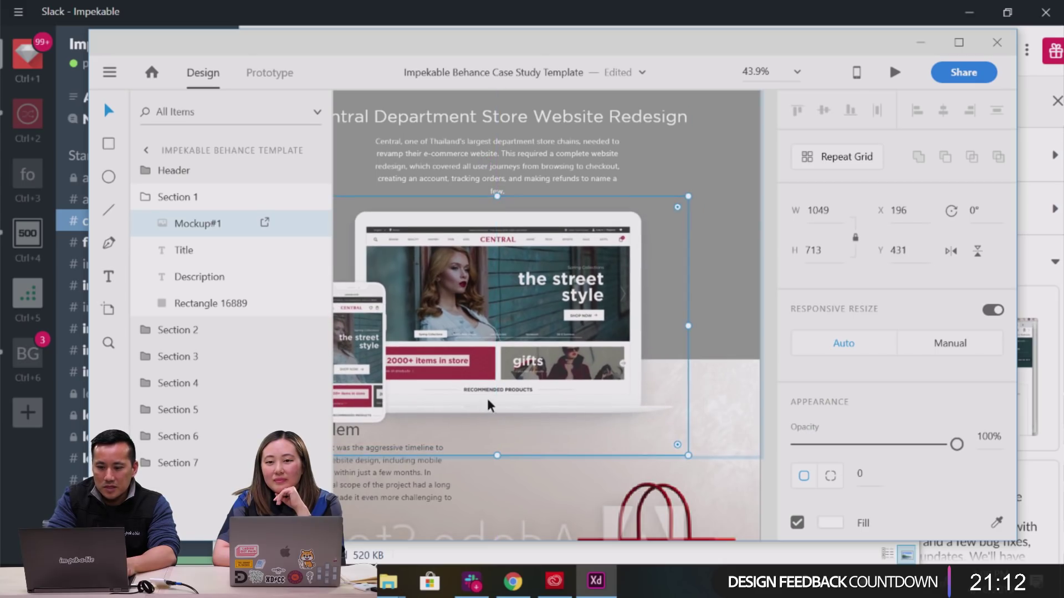
Move Section 1's Title and Description up together to about Y 161.8, keeping them centred.
scroll(662, 243, "down", 2)
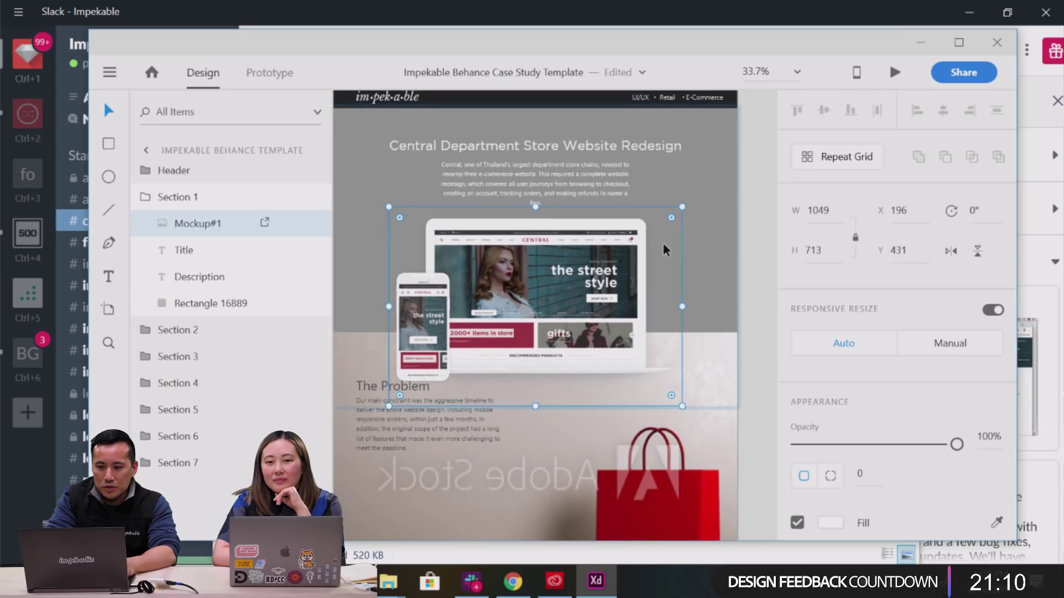
left_click(527, 142)
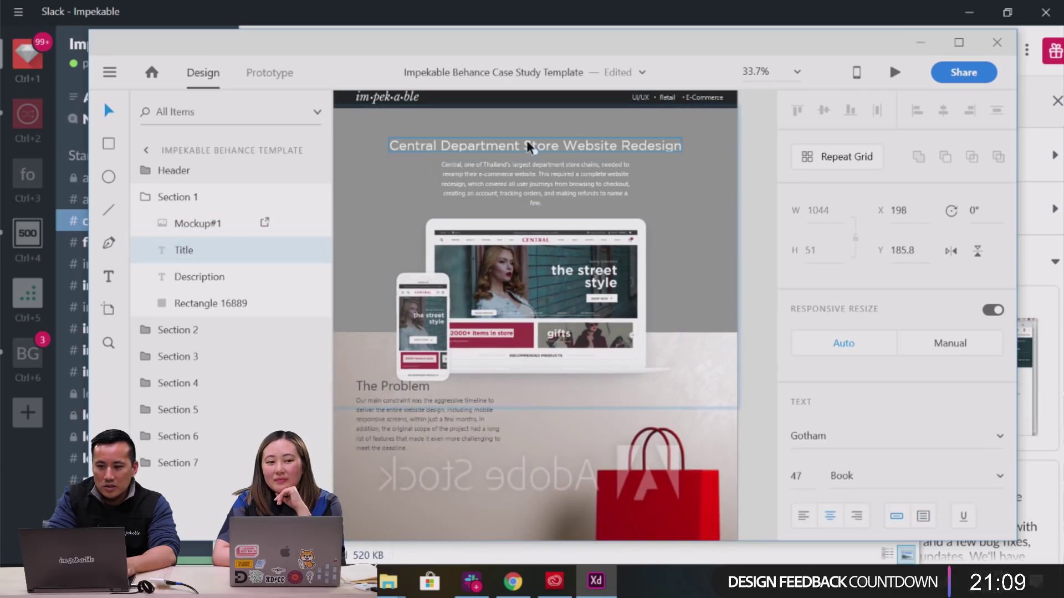
left_click(512, 168, "shift")
left_click_drag(512, 144, 514, 135)
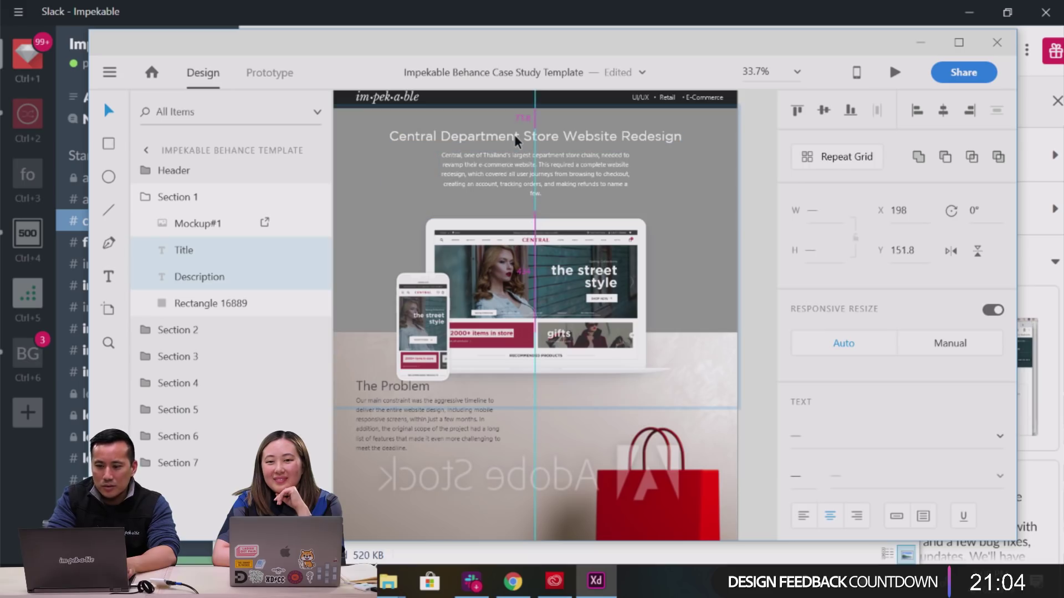
left_click_drag(514, 135, 514, 137)
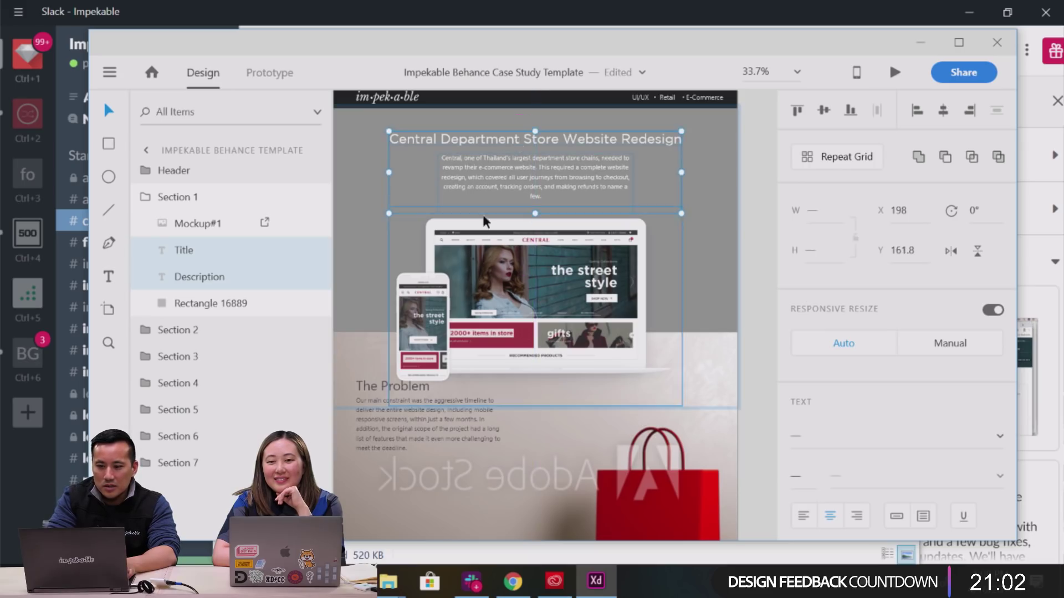
Resize Section 1's Description text box to about 790 by 190, extending it on both sides and shortening its height.
left_click(361, 191)
left_click(492, 175)
left_click_drag(436, 181, 424, 182)
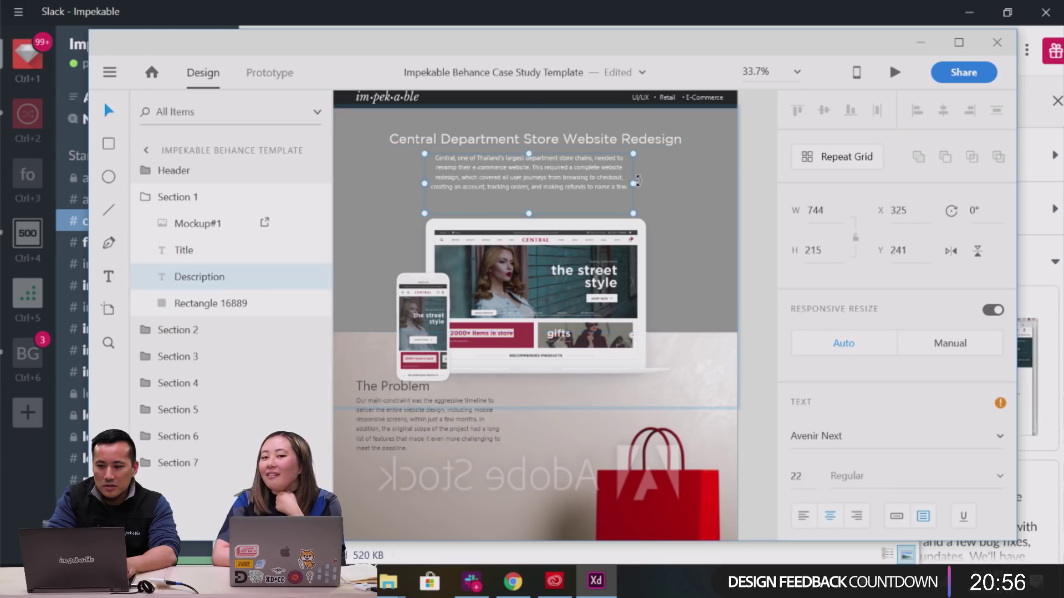
left_click_drag(637, 181, 646, 180)
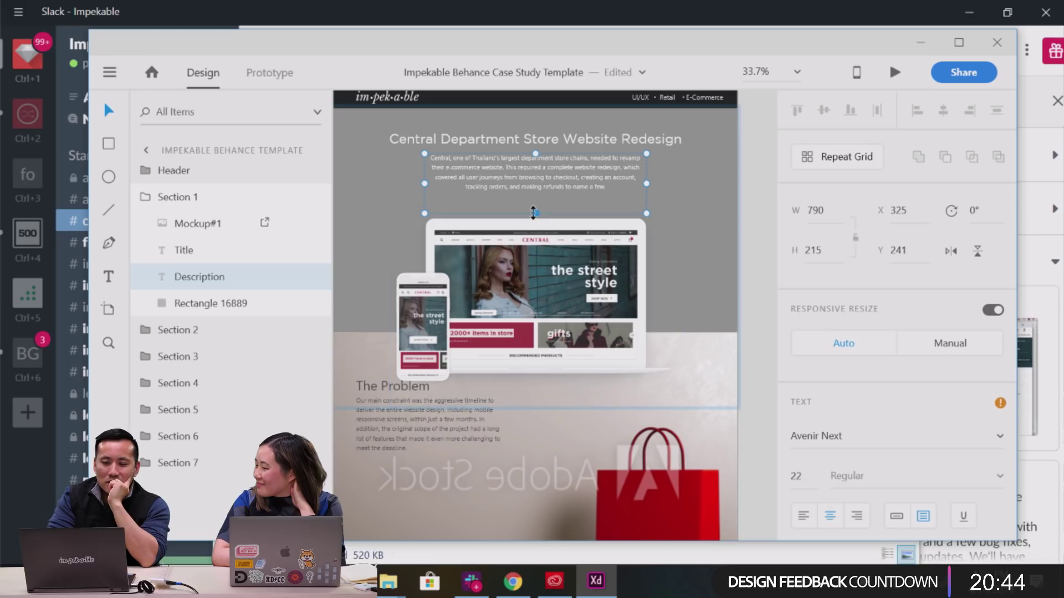
left_click_drag(532, 212, 534, 205)
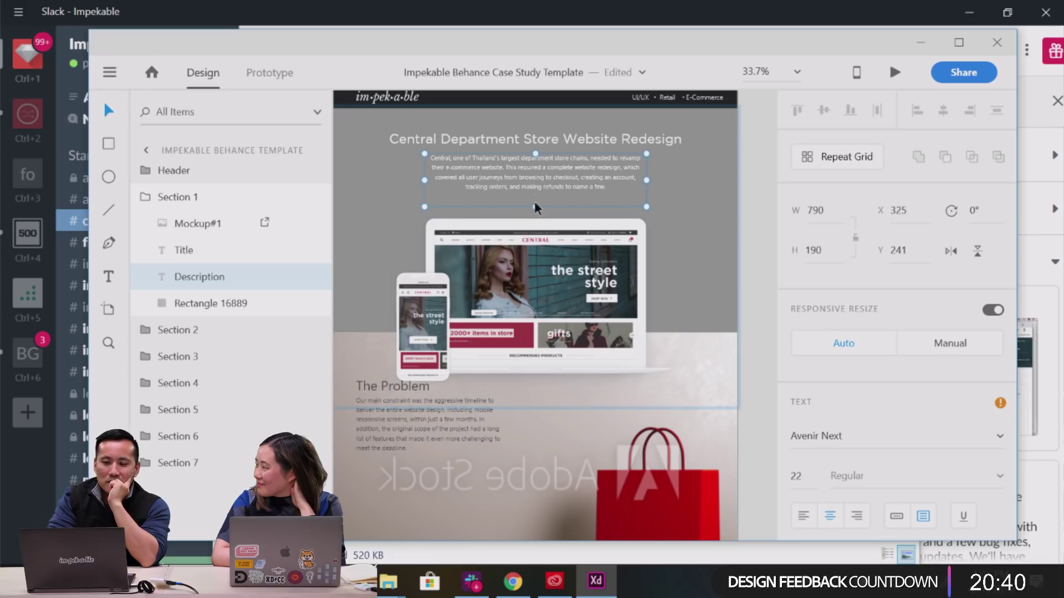
Move Mockup#1 up to about Y 408 and place its layer between Description and Rectangle 16889.
left_click_drag(527, 236, 525, 229)
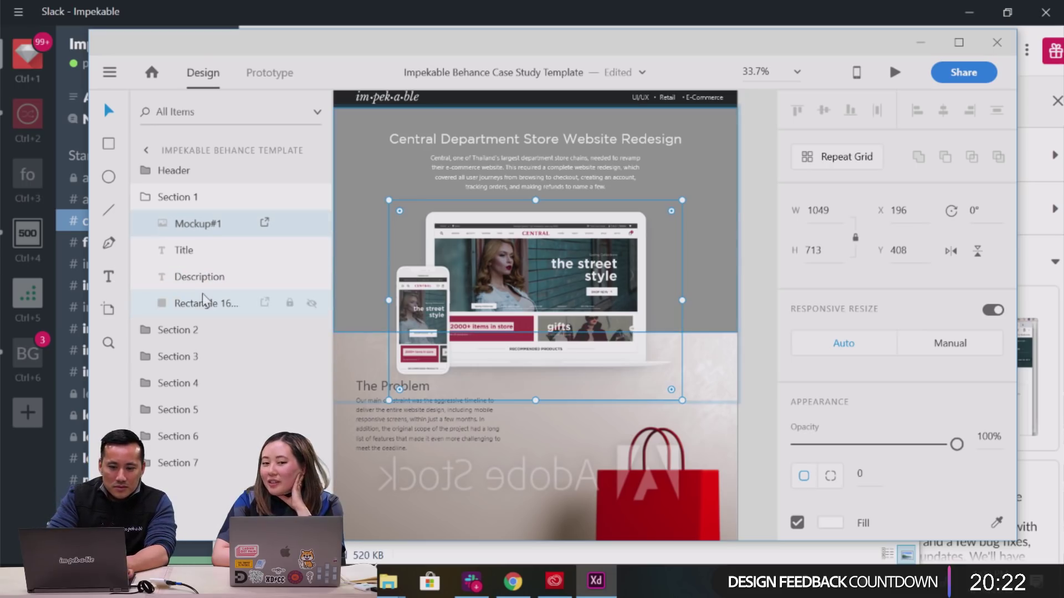
left_click_drag(179, 230, 183, 304)
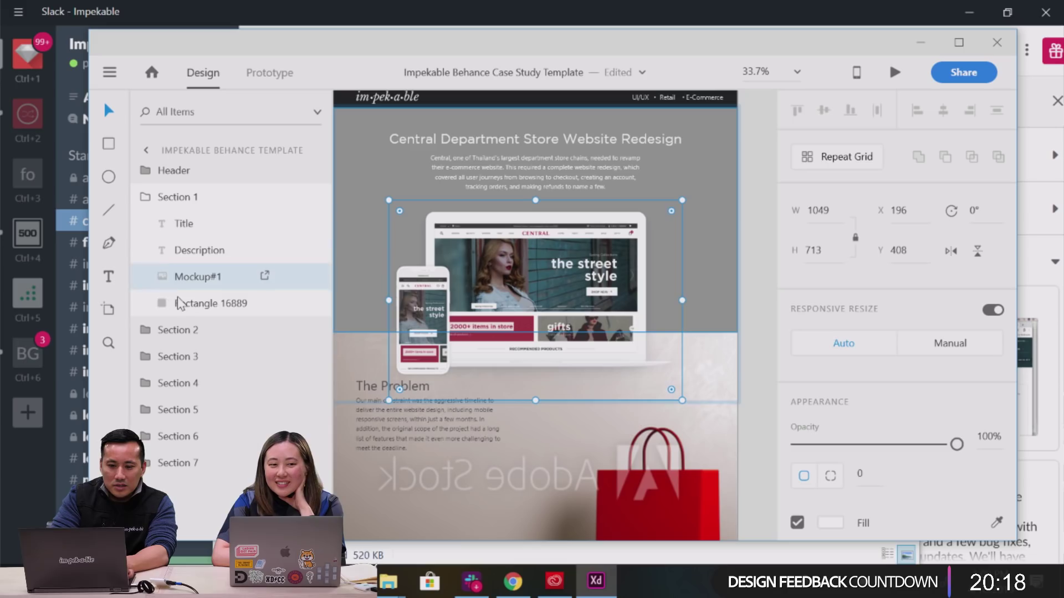
Group Mockup#1 and Rectangle 16889 inside Section 1.
left_click(194, 303, "shift")
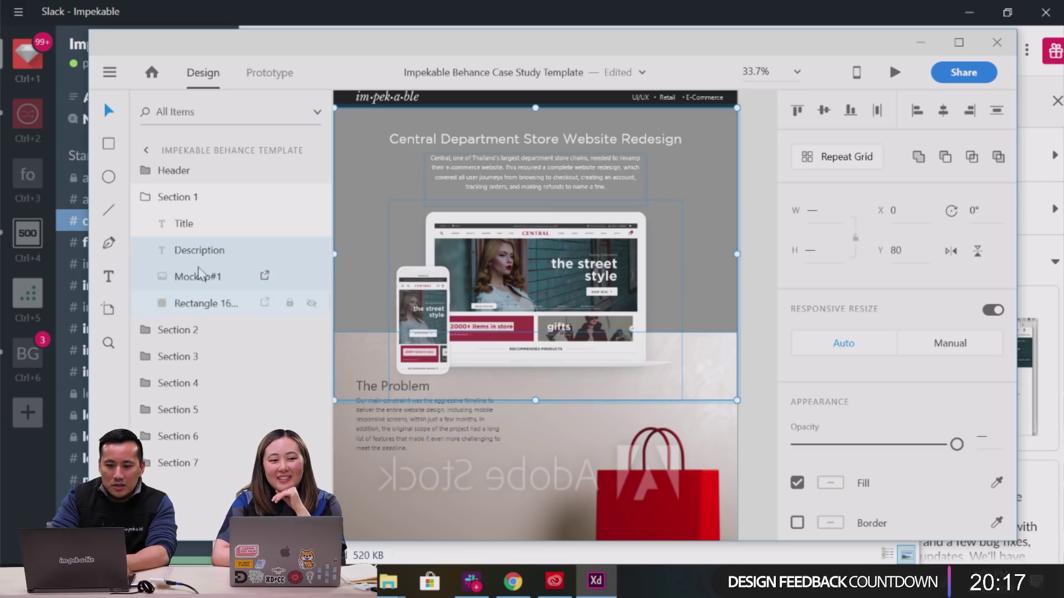
left_click(183, 223)
left_click(187, 277)
left_click(181, 291, "shift")
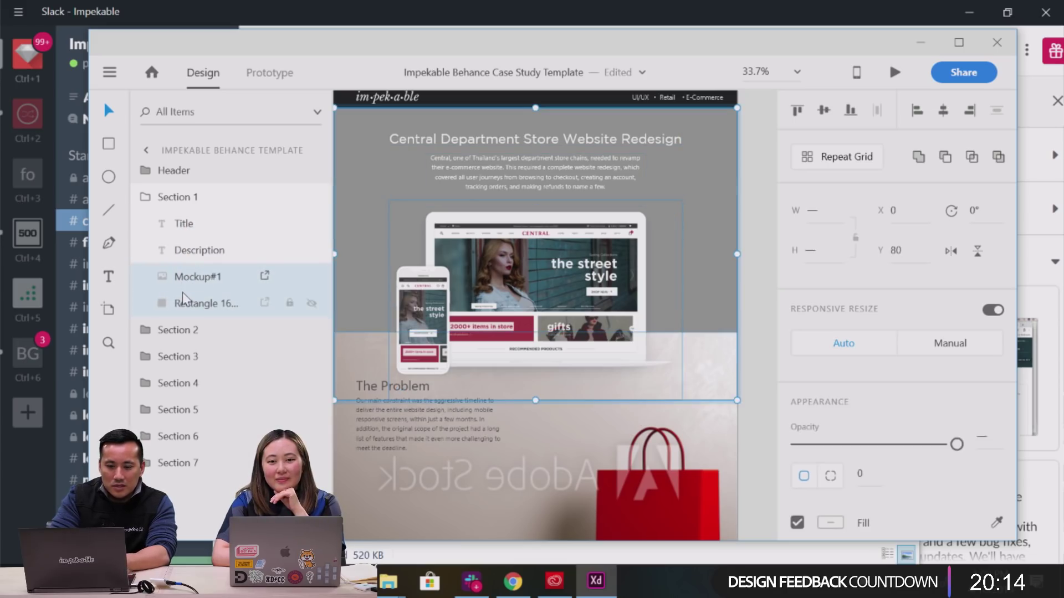
right_click(182, 291)
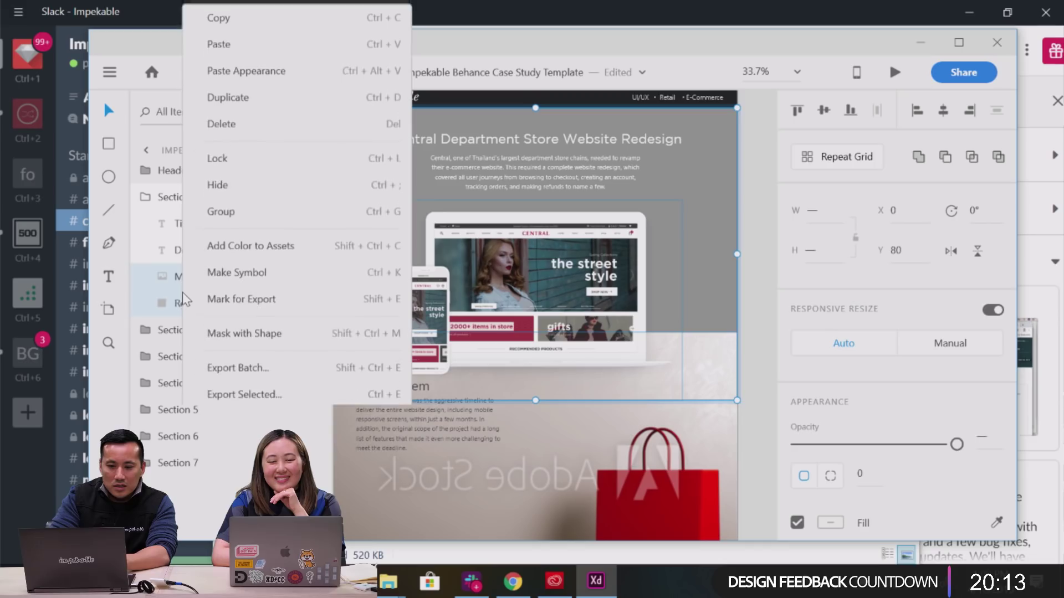
left_click(226, 209)
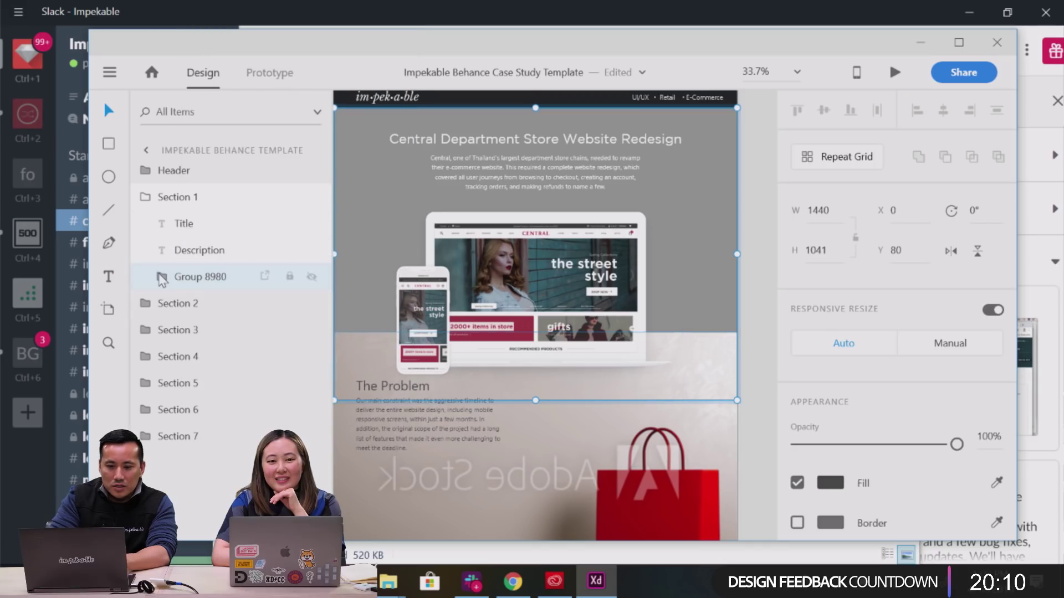
Expand the new group and place Rectangle 16889 above Mockup#1 in its layer order.
left_click(161, 276)
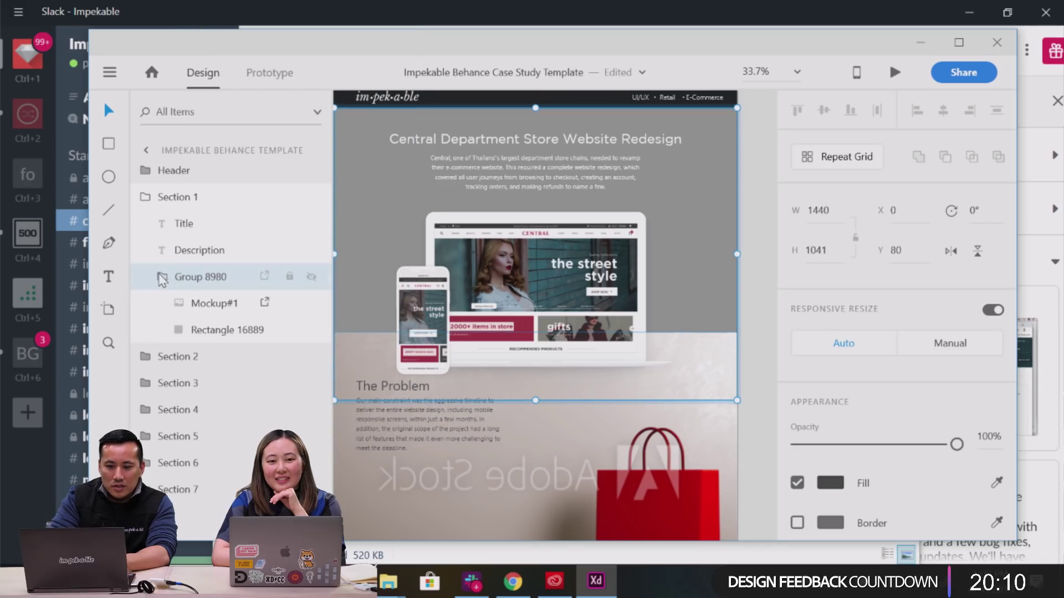
left_click(209, 331)
left_click_drag(209, 331, 204, 310)
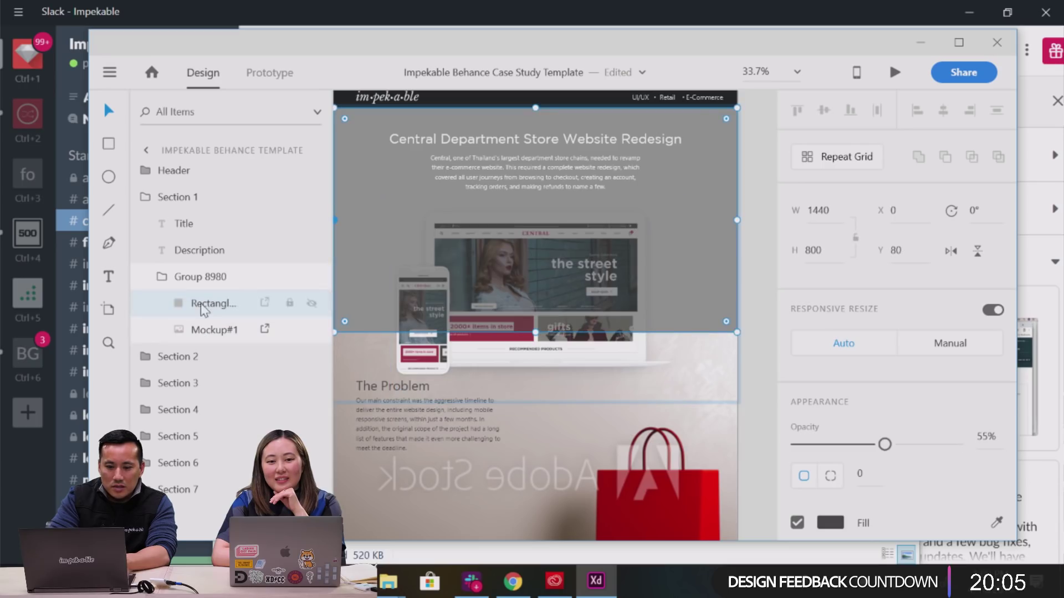
Mask Mockup#1 with Rectangle 16889 using Mask with Shape.
left_click(189, 278)
right_click(189, 281)
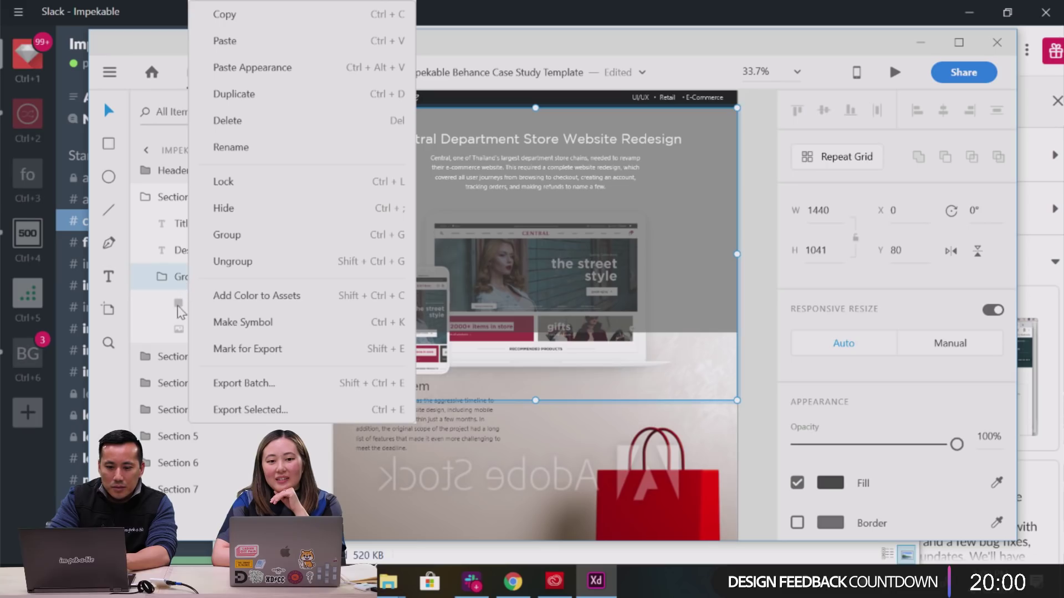
key("Escape")
left_click(197, 304)
left_click(195, 331, "shift")
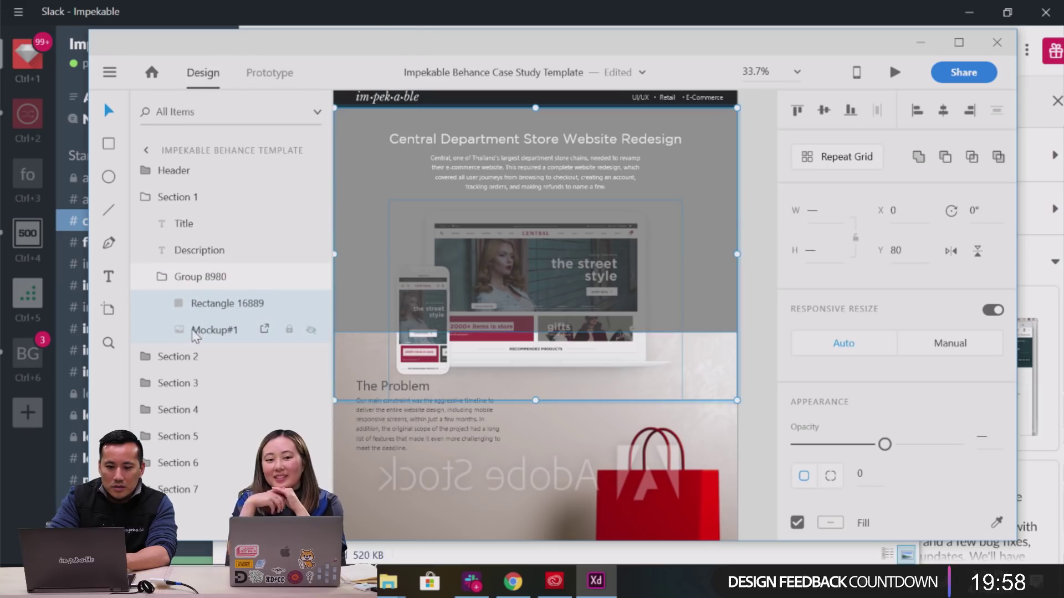
left_click(192, 311)
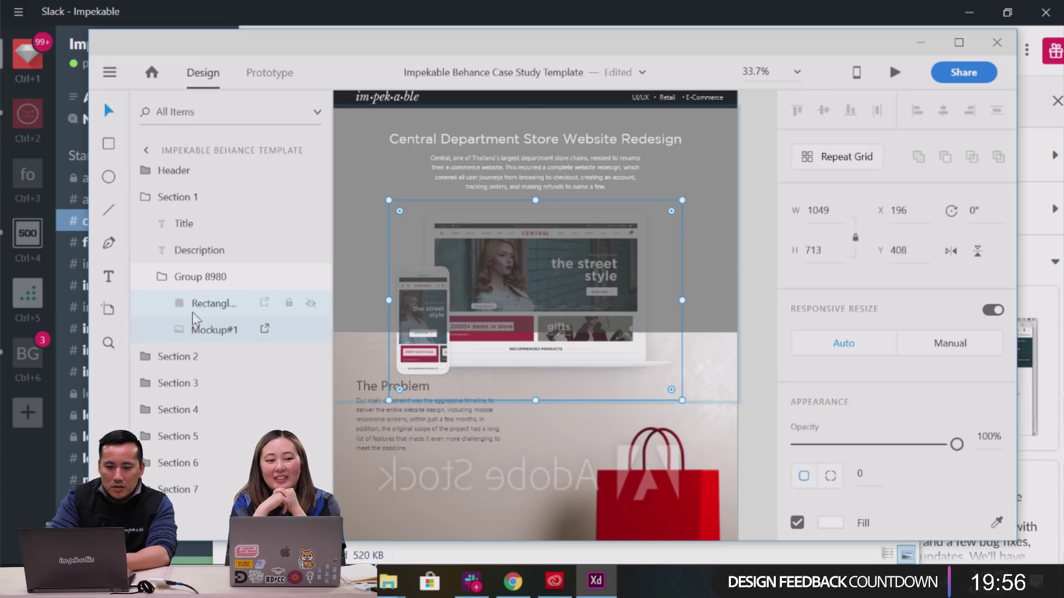
key("ctrl+a")
right_click(192, 311)
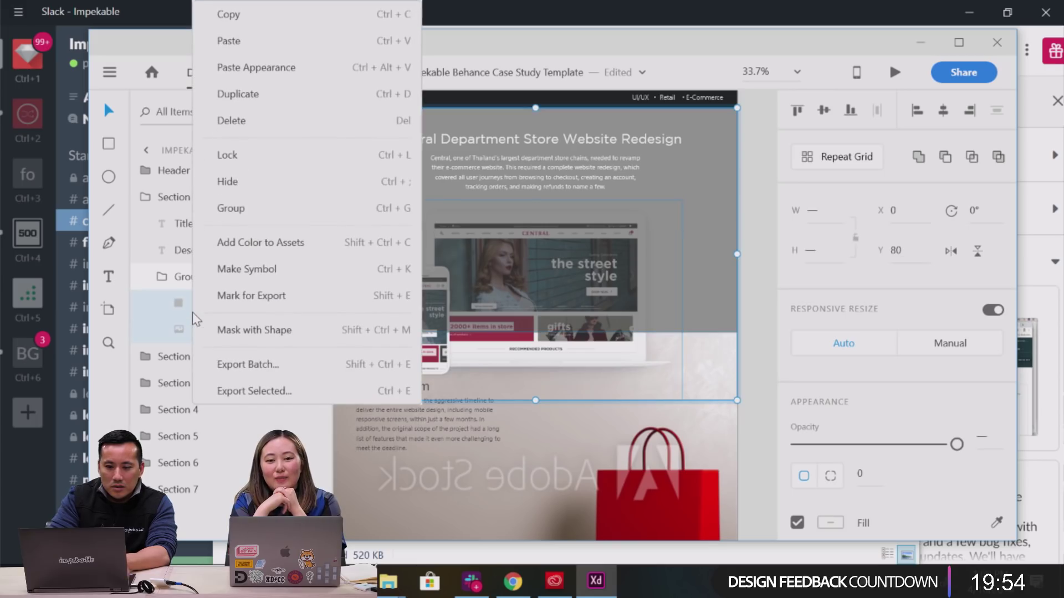
left_click(238, 331)
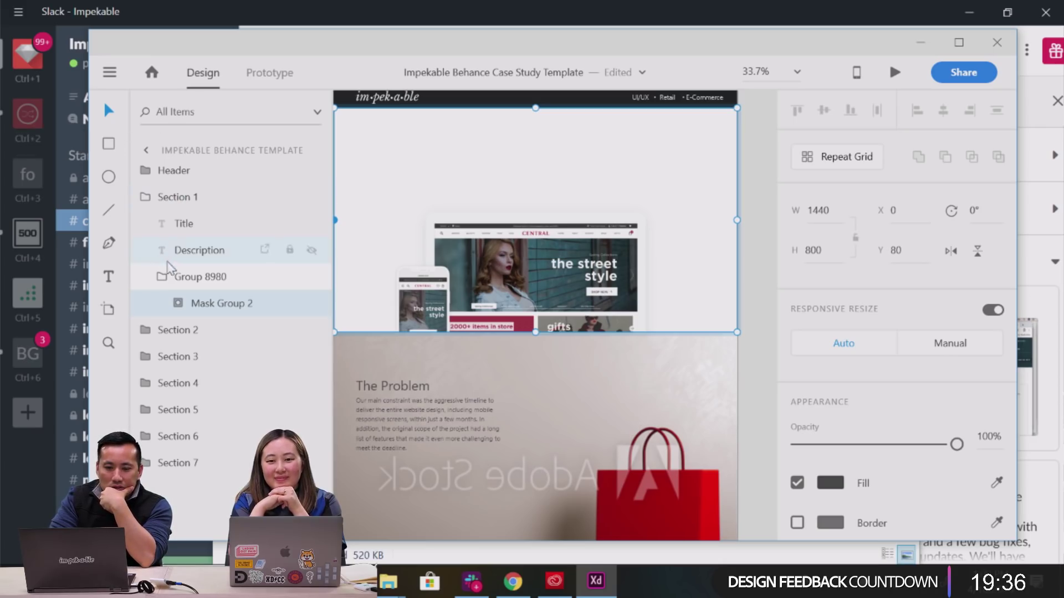
Try switching the fill of Mask Group 2 off and back on, and select its parent group.
left_click(798, 485)
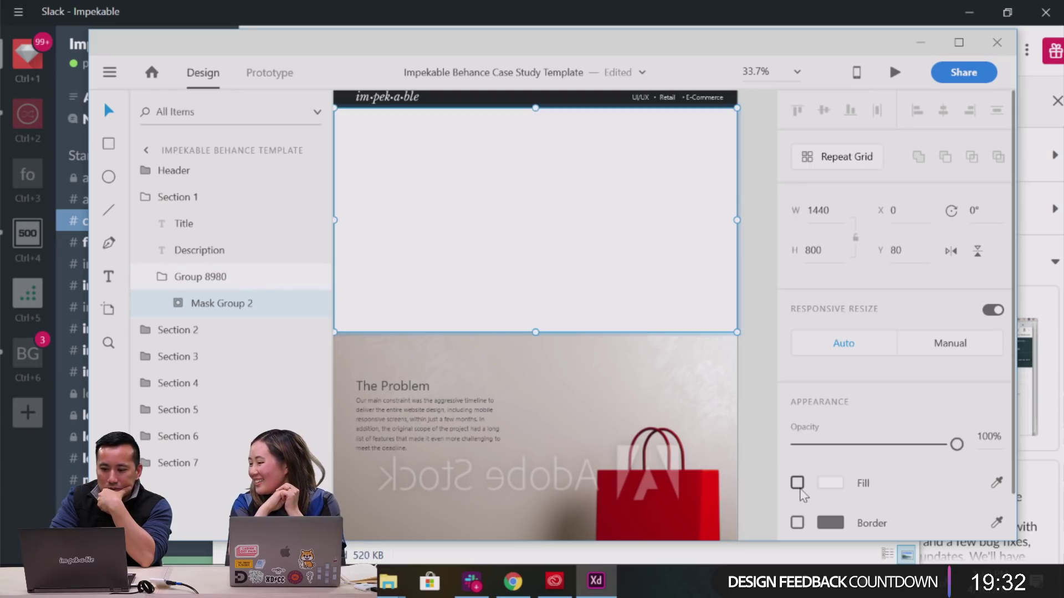
left_click(797, 486)
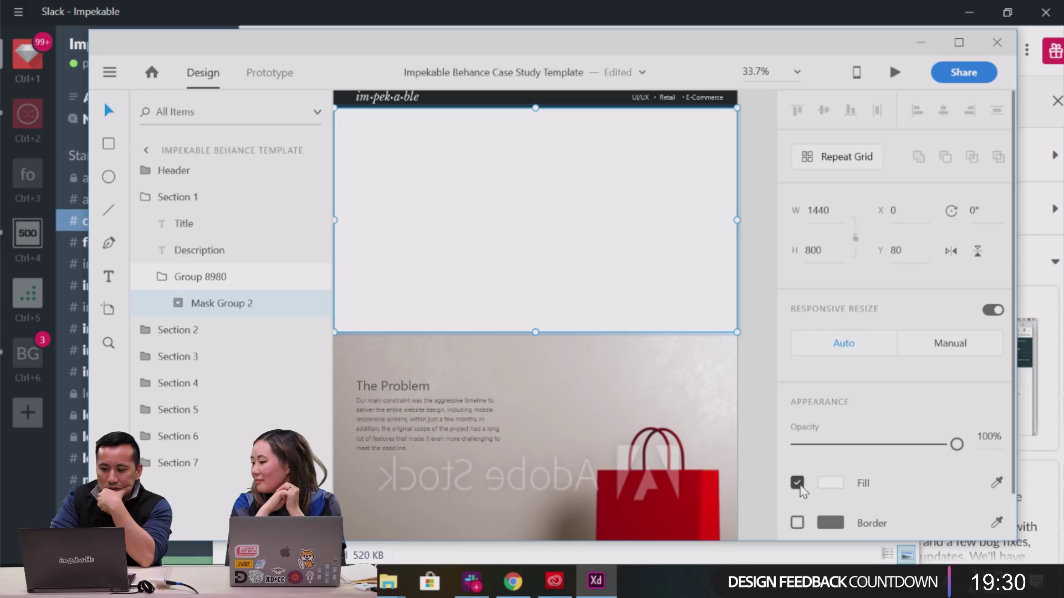
left_click(180, 278)
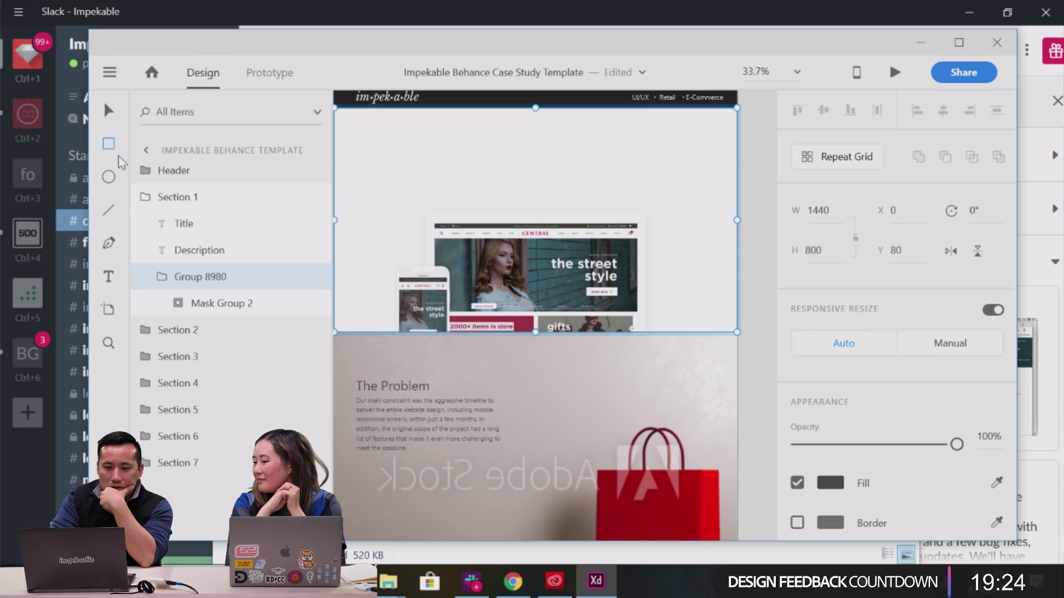
Draw a 1440 x 800 rectangle covering Section 1 and move it beneath Group 8980 in the layer order.
left_click(109, 144)
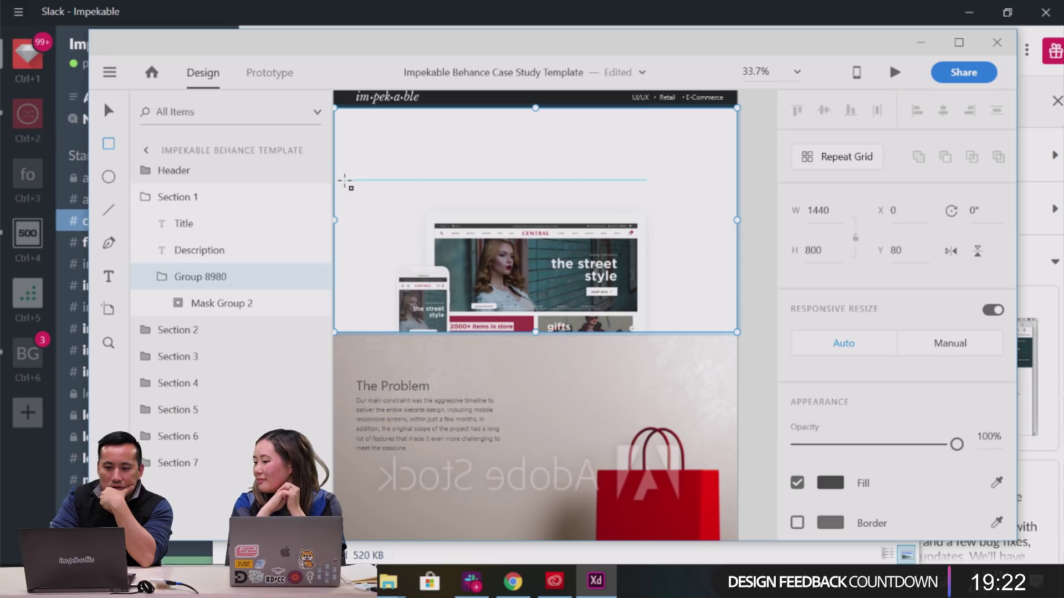
left_click(199, 251)
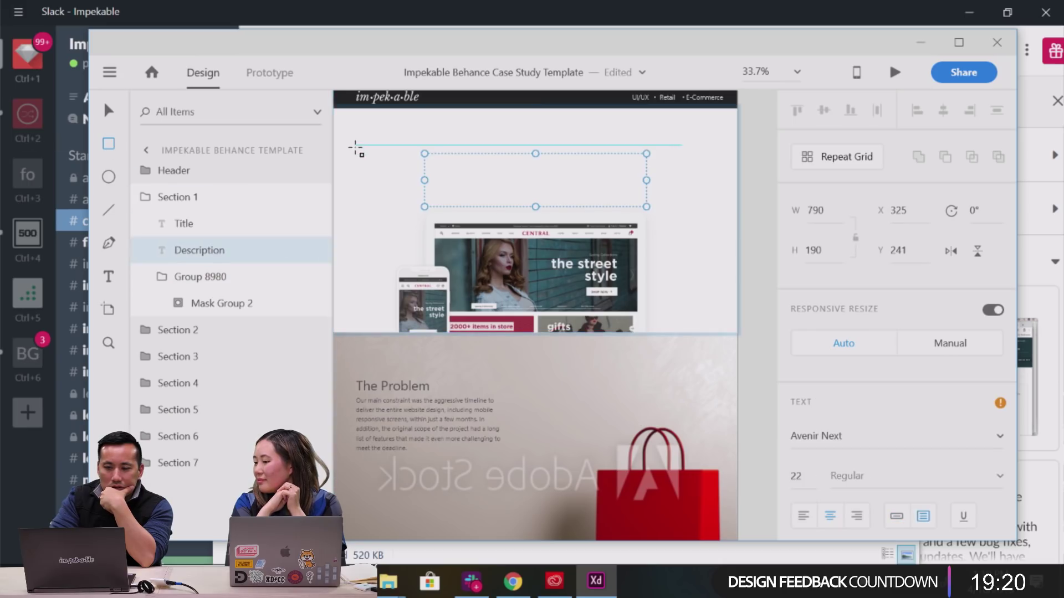
mouse_move(336, 111)
left_mouse_down()
mouse_move(533, 264)
mouse_move(740, 336)
left_mouse_up()
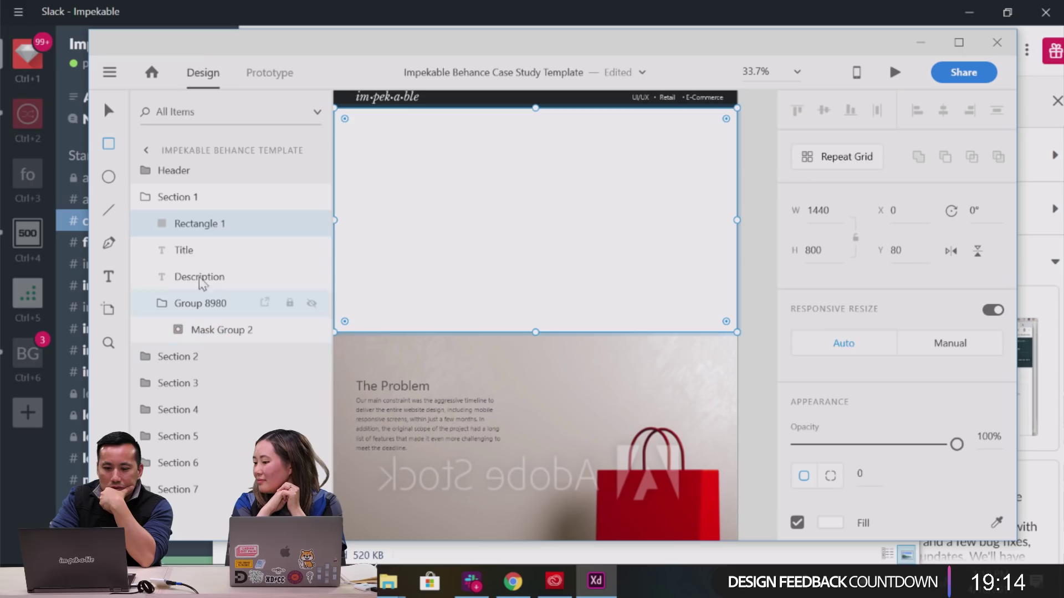
left_click_drag(153, 227, 161, 313)
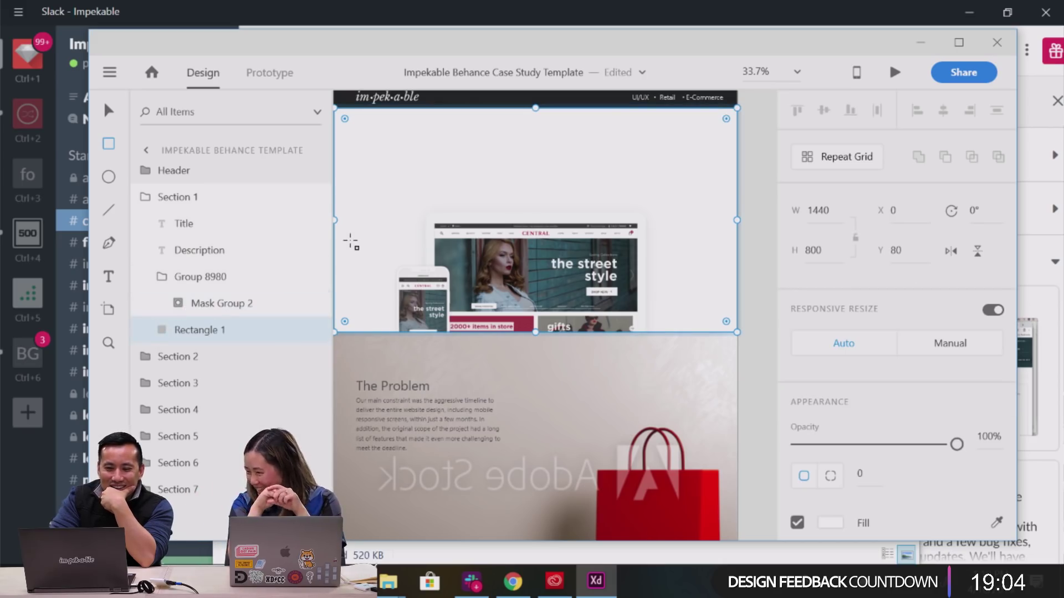
Try a #AE0E0E red fill on Rectangle 1, and try sampling a replacement fill color with the eyedropper.
scroll(809, 463, "down", 2)
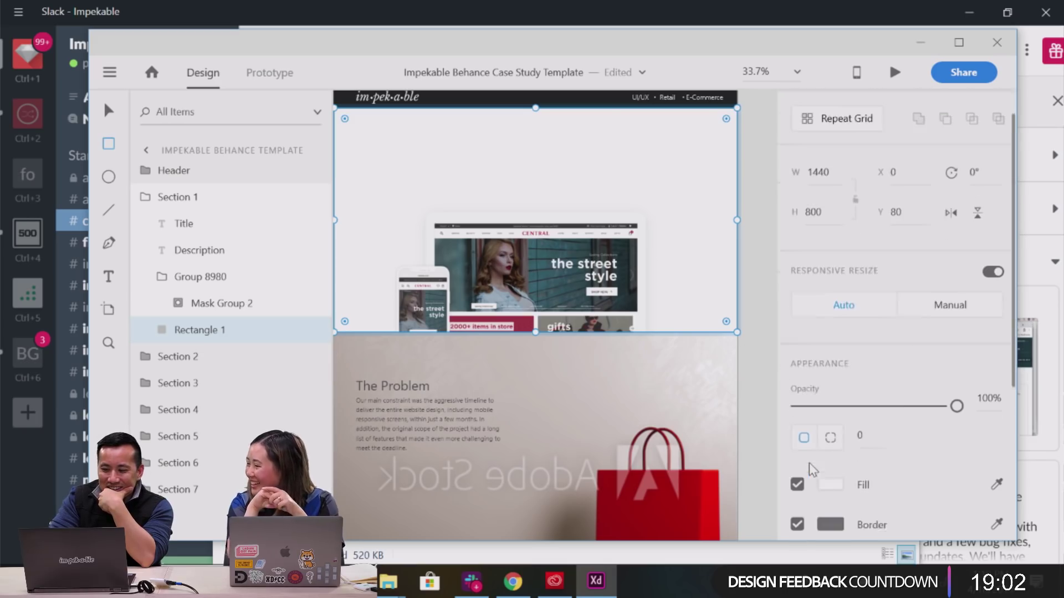
left_click(830, 466)
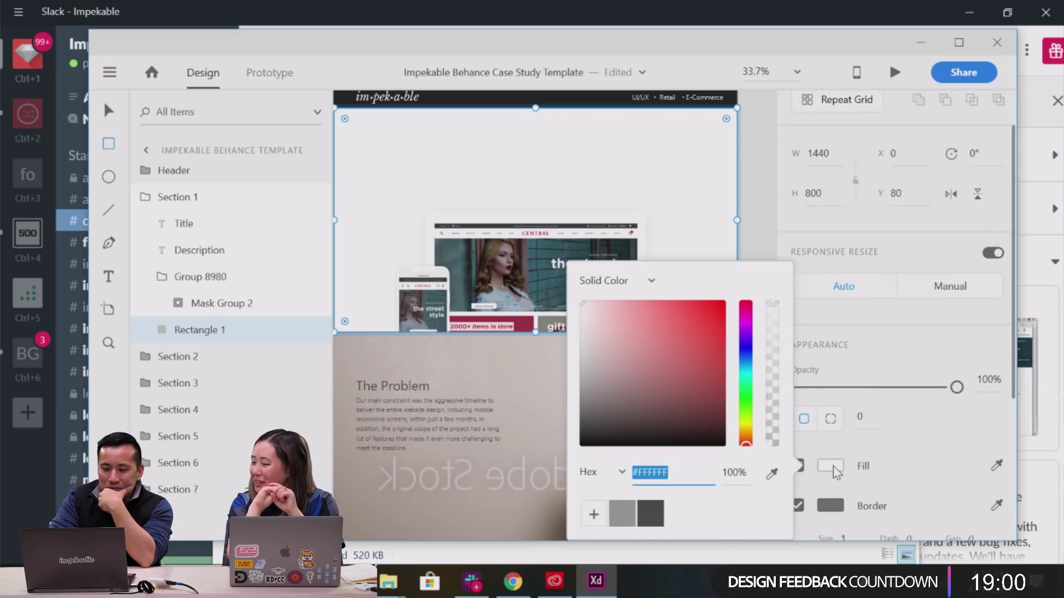
left_click(712, 341)
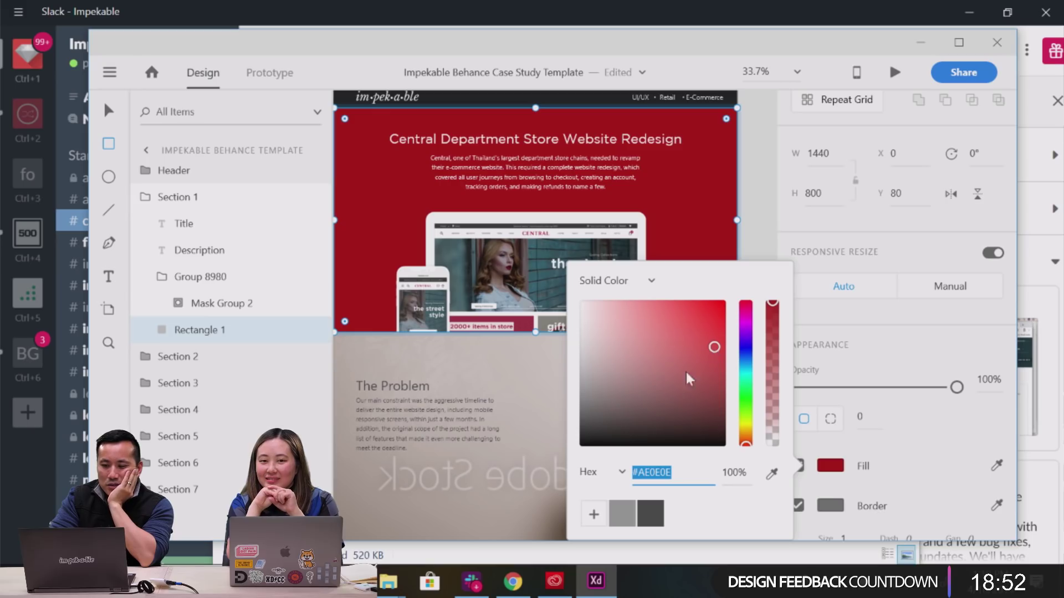
left_click(774, 475)
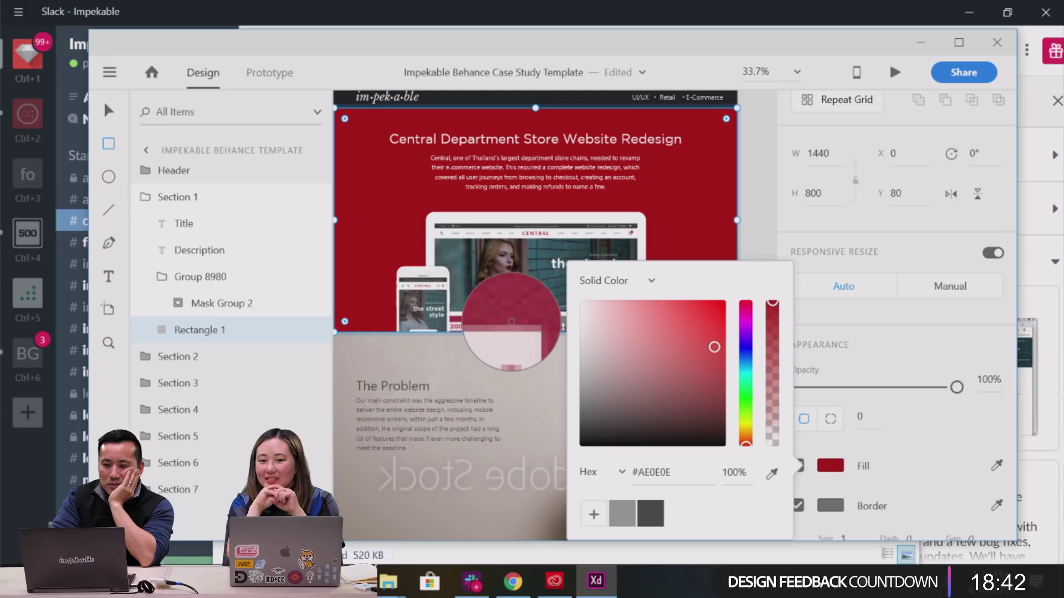
left_click(929, 259)
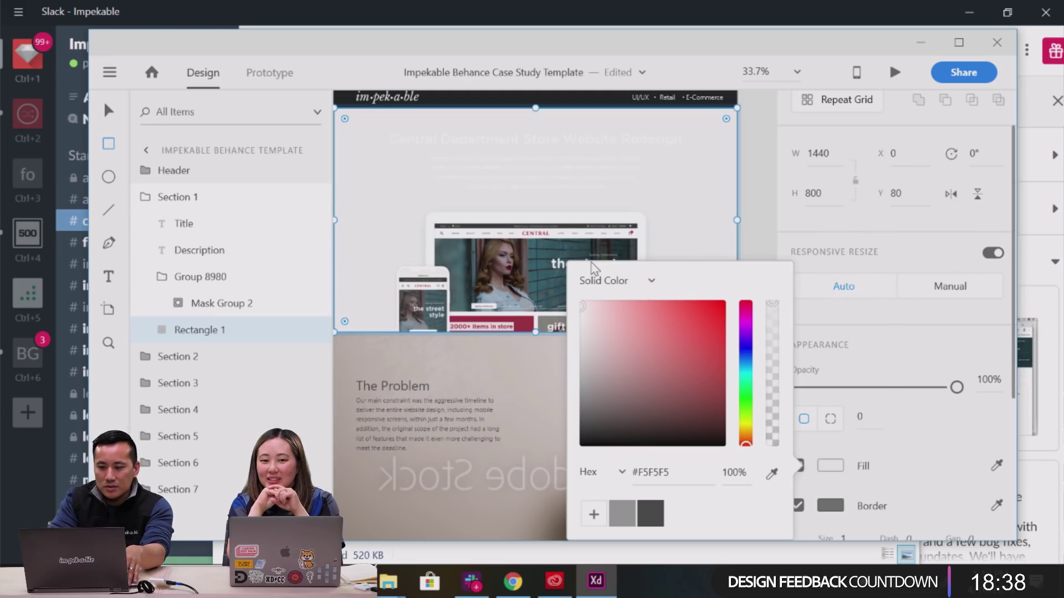
left_click(560, 319)
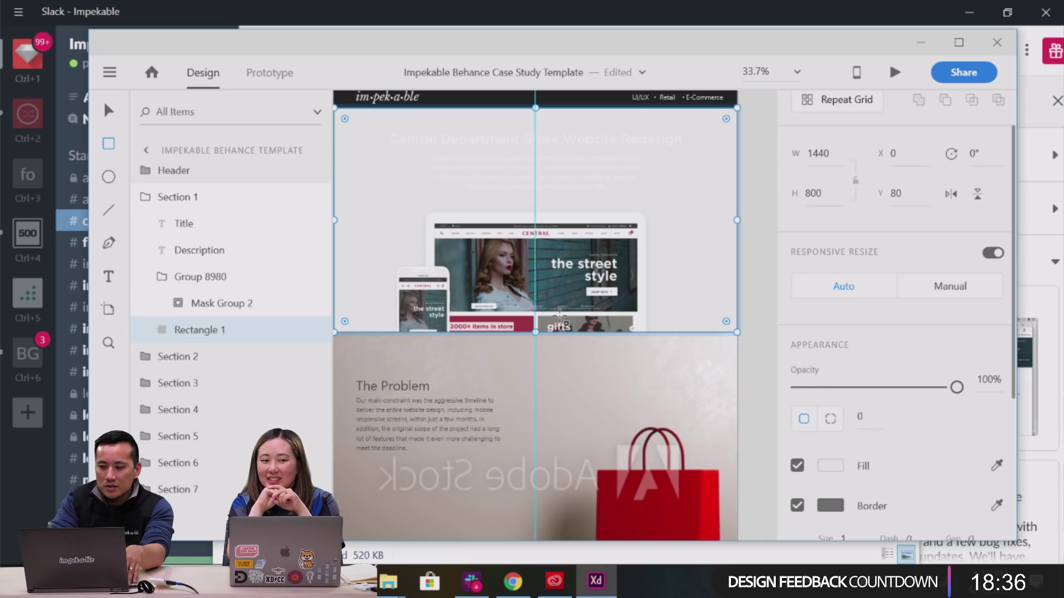
Fill Rectangle 1 with the crimson sampled from the CENTRAL logo in the mockup.
scroll(560, 319, "up", 10)
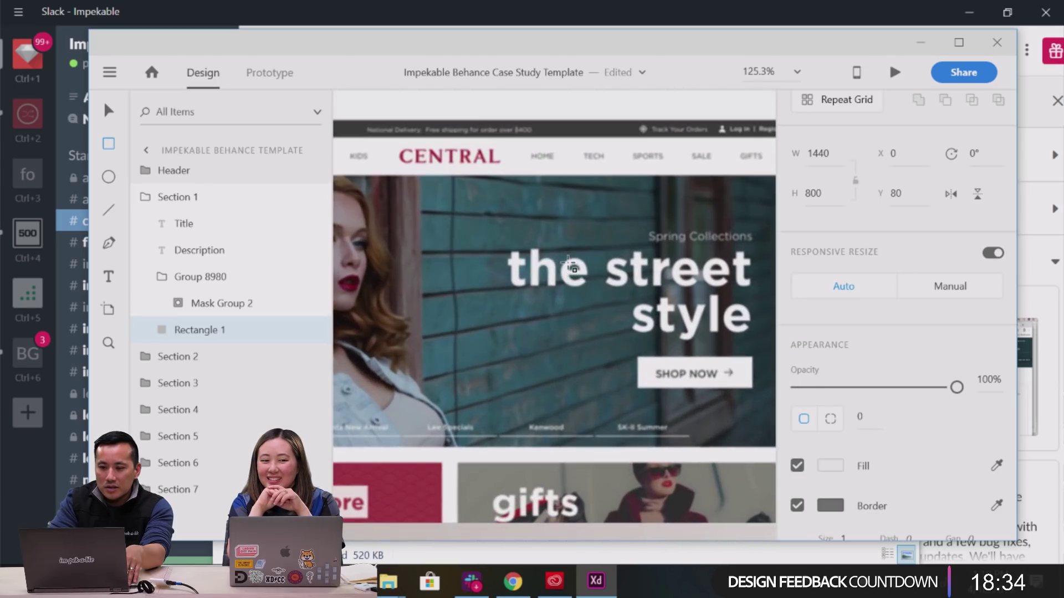
left_click(1000, 469)
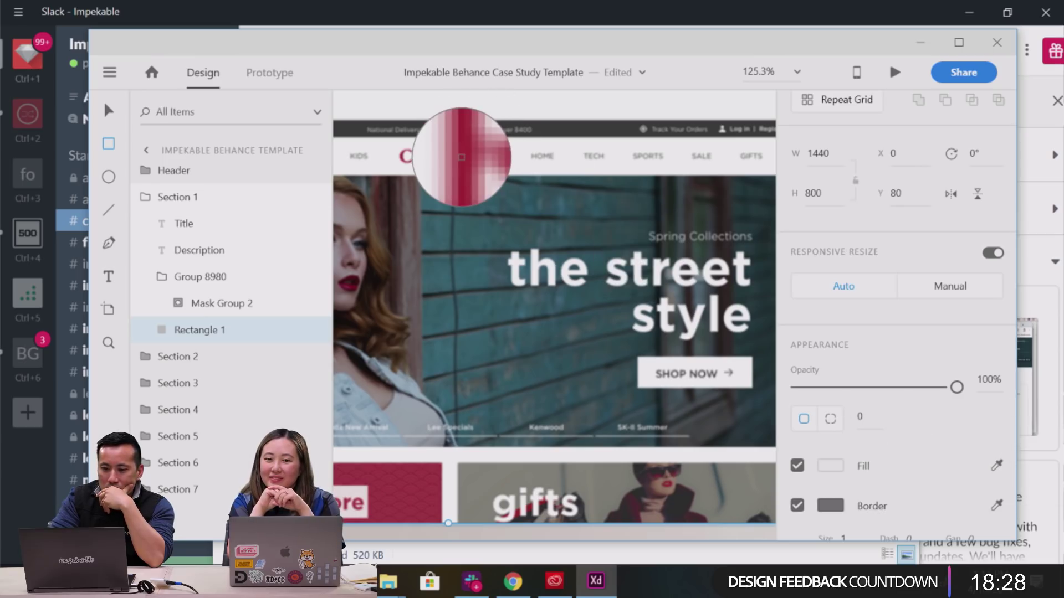
left_click(462, 157)
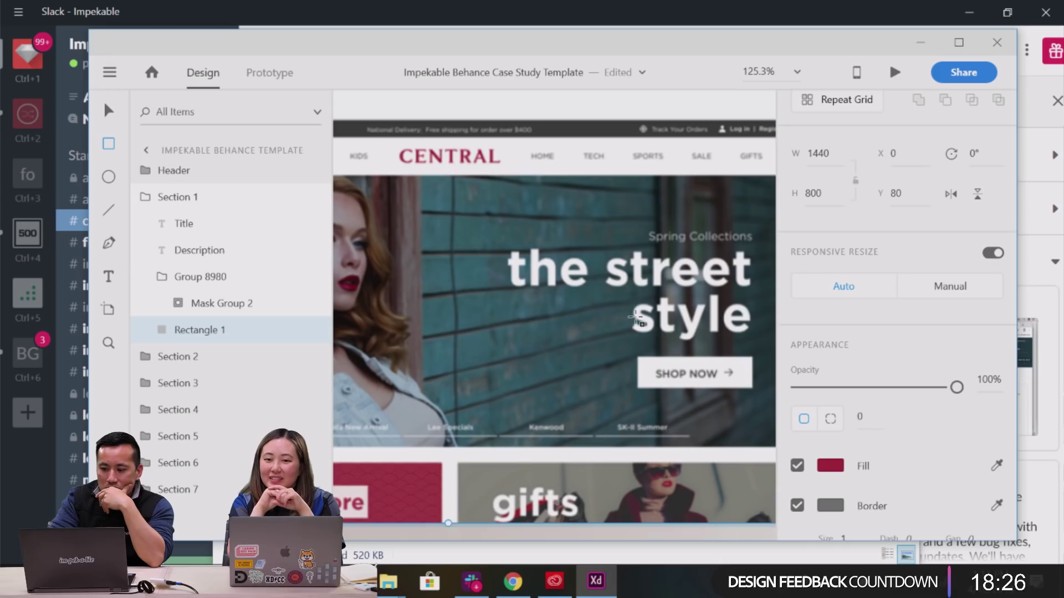
scroll(930, 467, "up", 2)
scroll(930, 467, "down", 3)
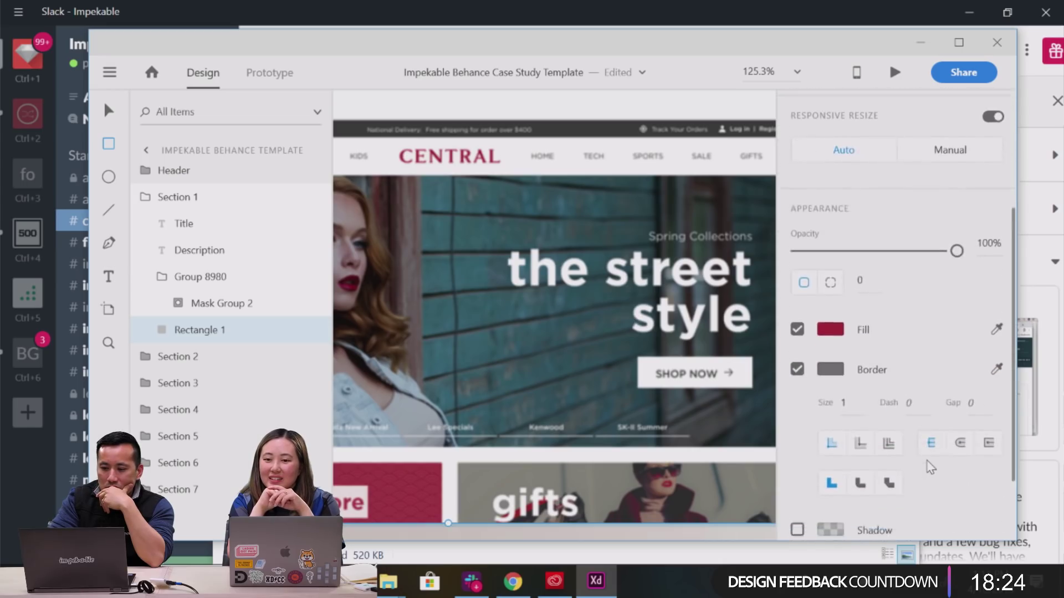
scroll(576, 328, "down", 4)
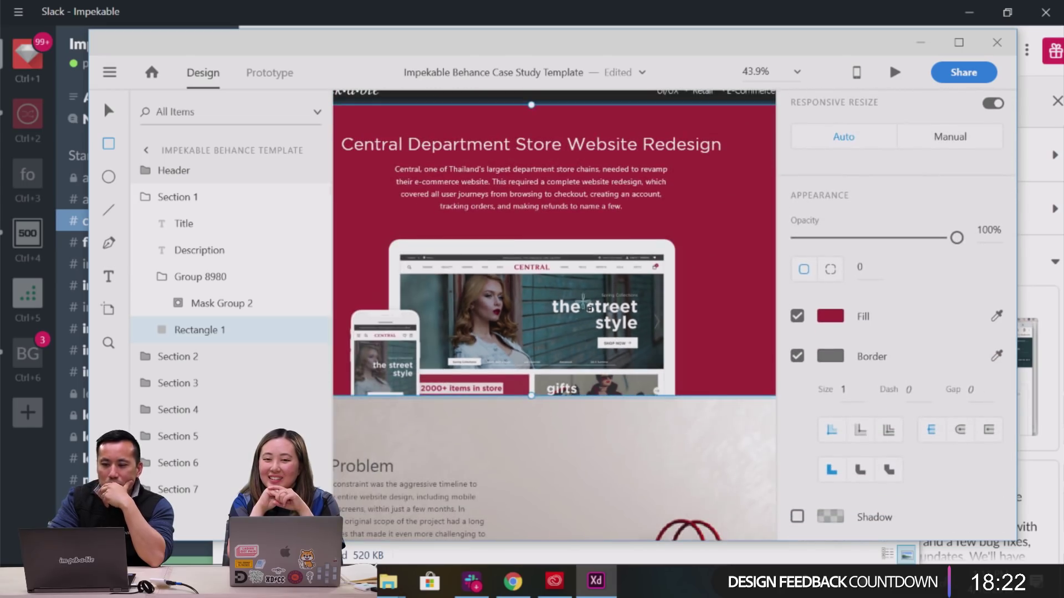
scroll(585, 279, "down", 1)
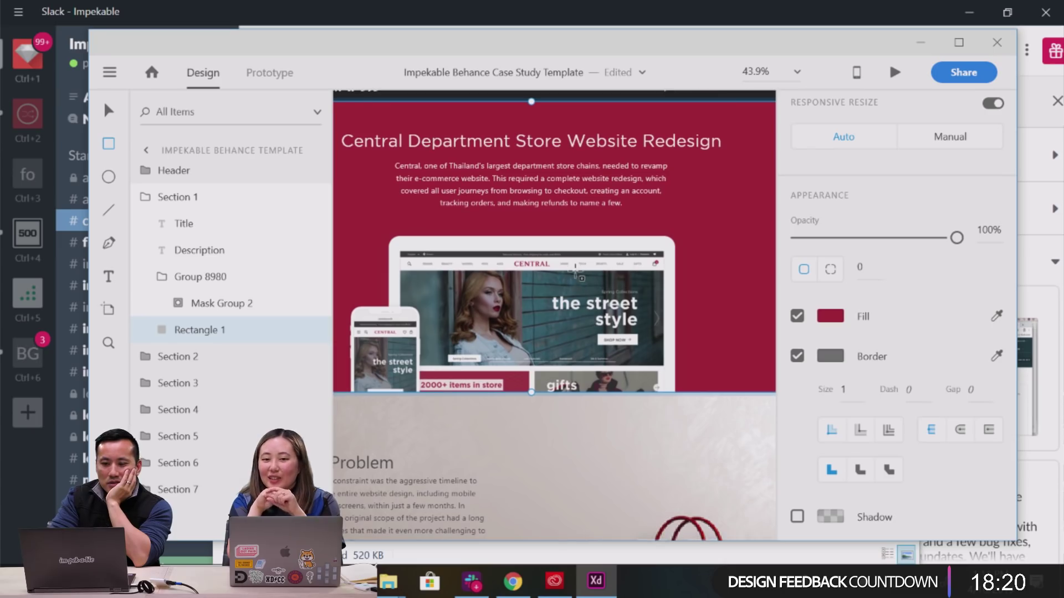
scroll(554, 274, "down", 2)
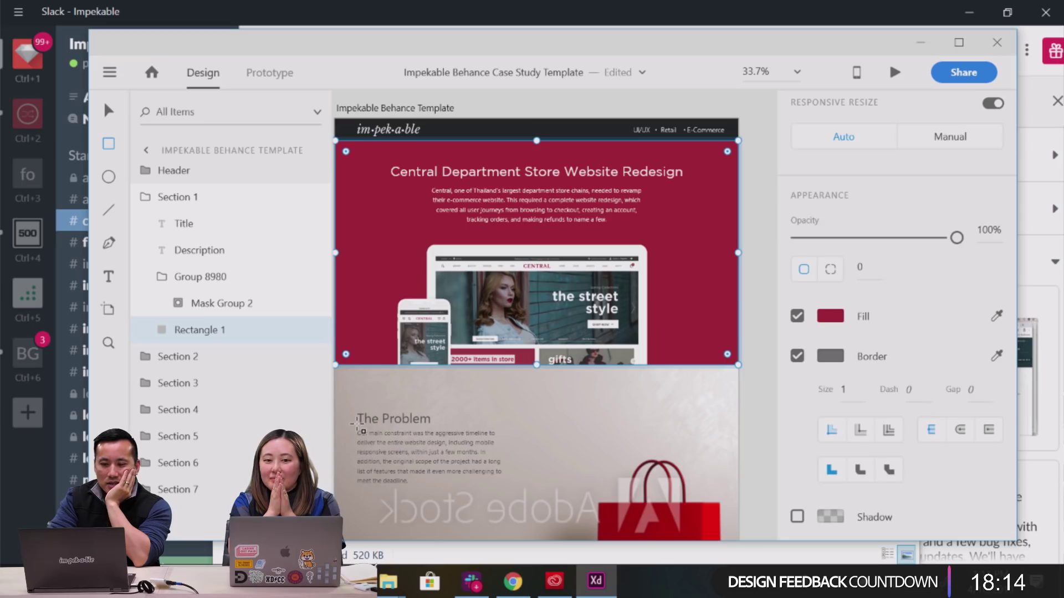
scroll(360, 427, "down", 1)
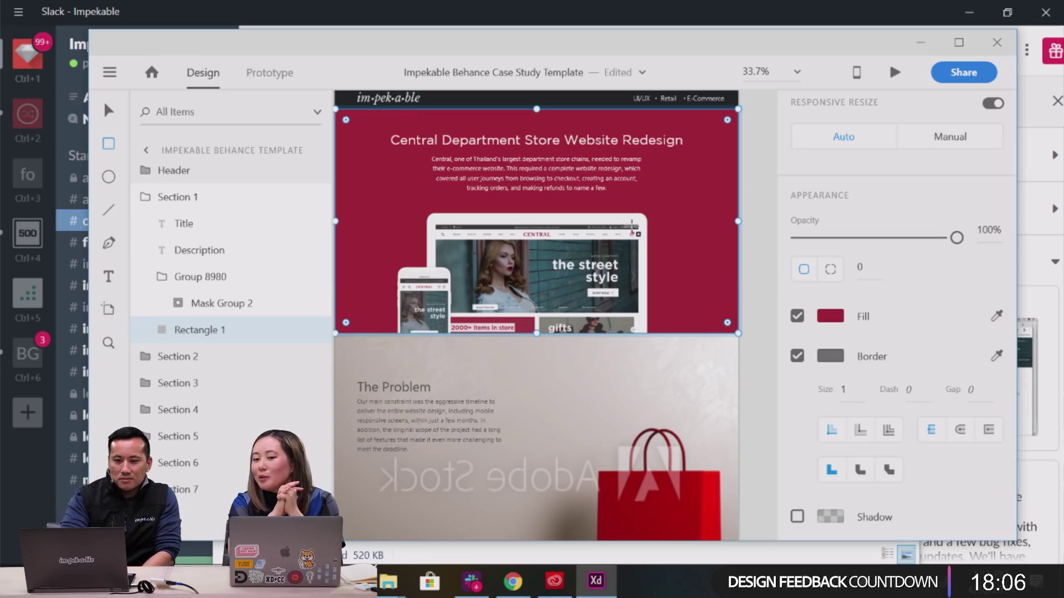
Select the Header group and look over the template's remaining sections from The Problem to Work with us.
left_click(178, 172)
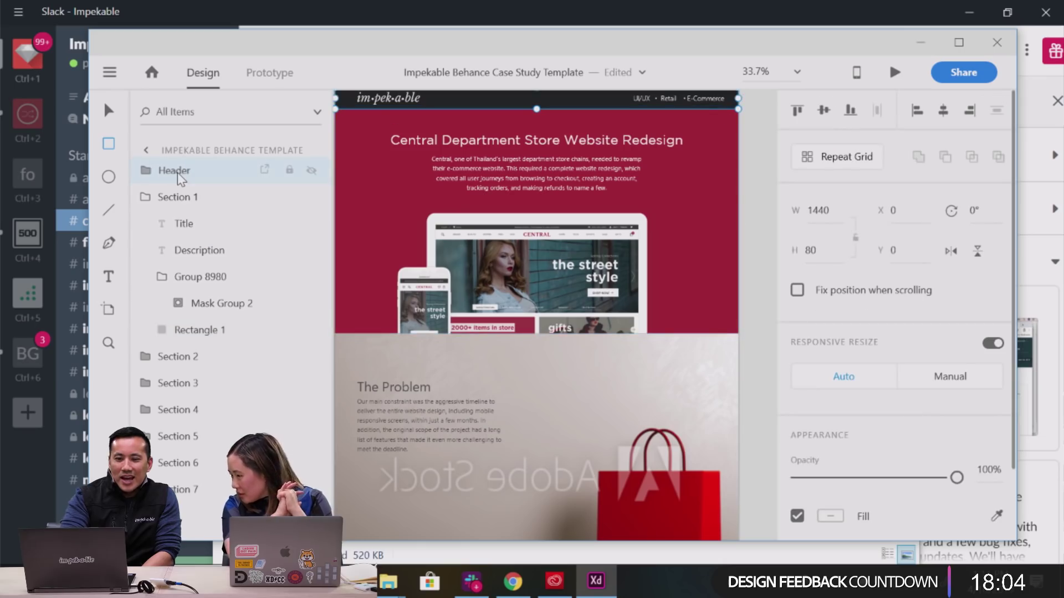
scroll(480, 338, "down", 1)
scroll(480, 338, "down", 5)
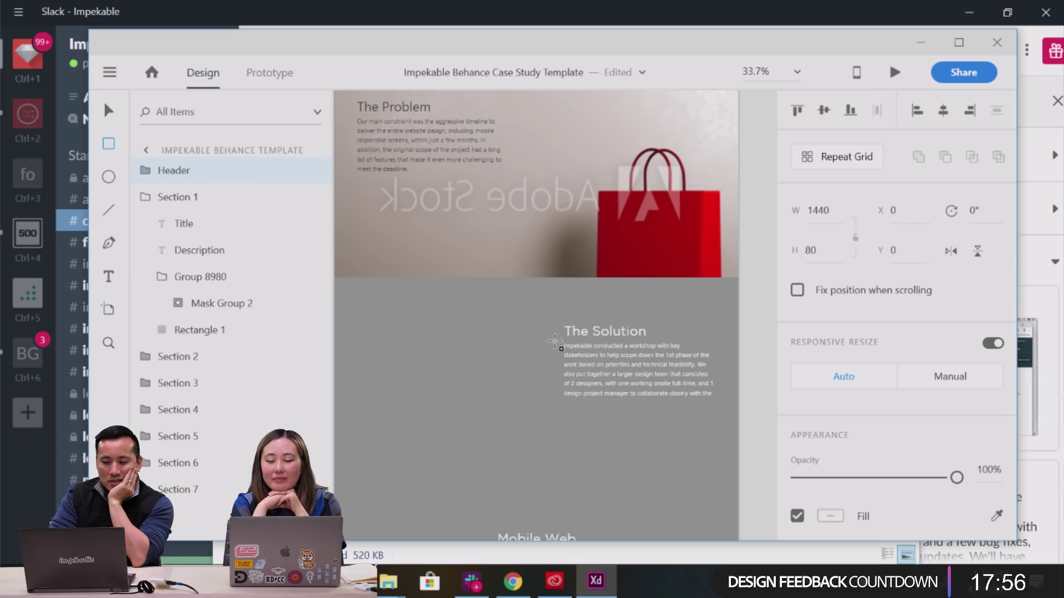
scroll(554, 341, "down", 12)
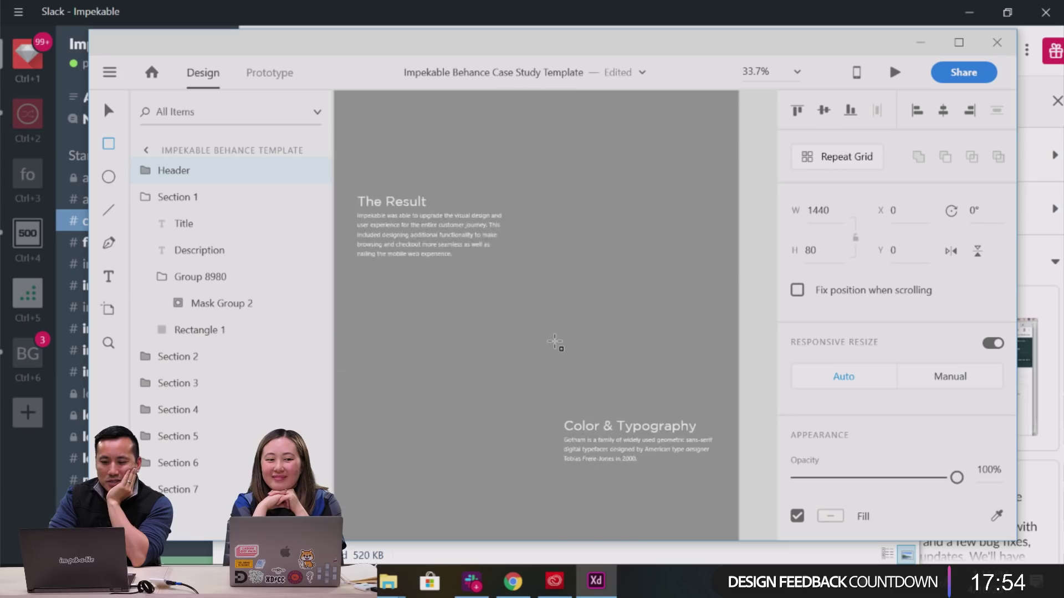
scroll(555, 341, "down", 5)
scroll(555, 342, "up", 5)
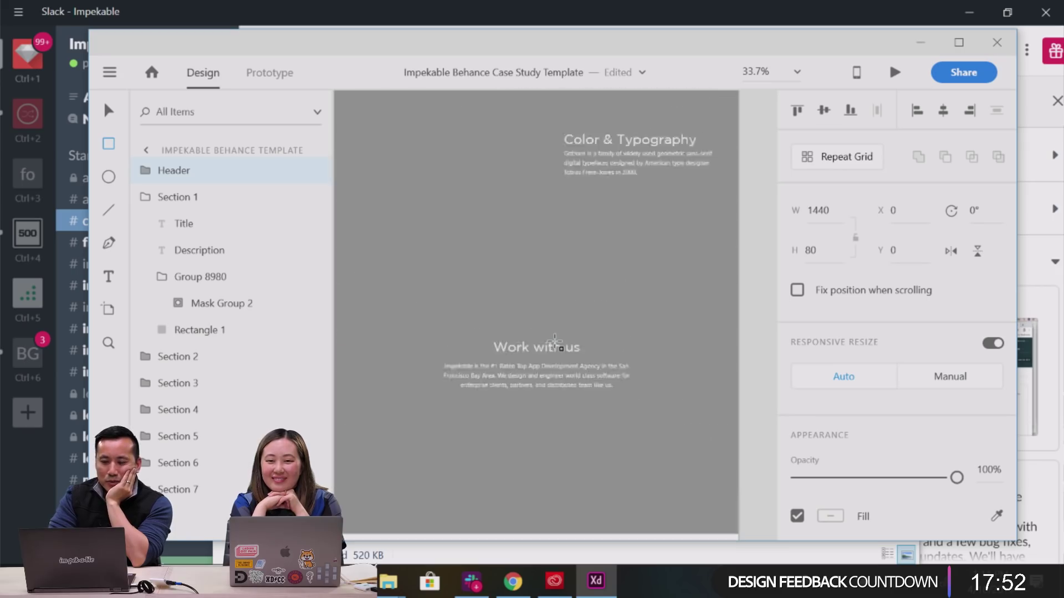
scroll(555, 342, "up", 3)
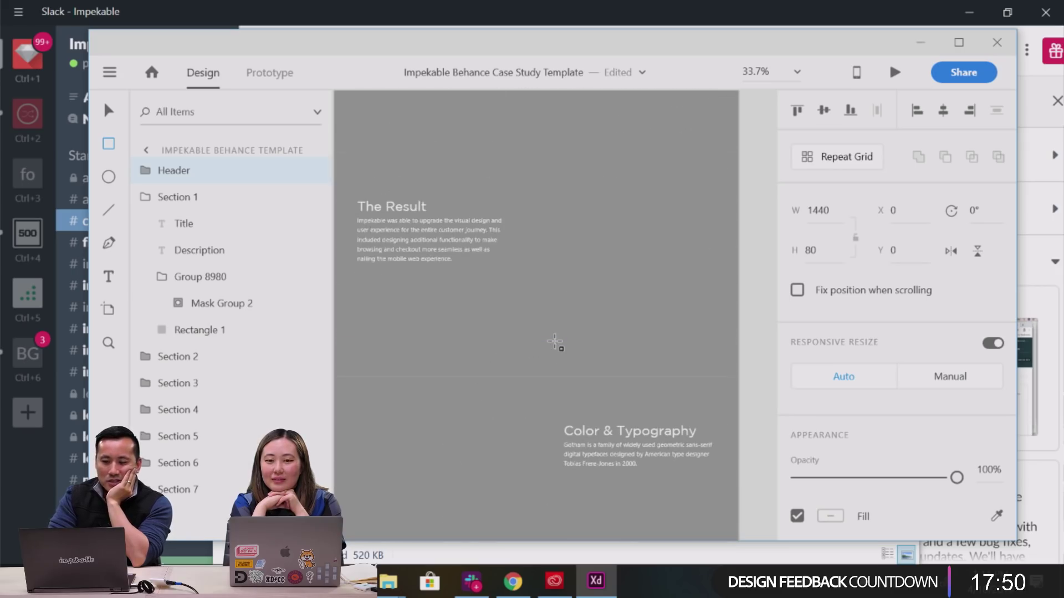
scroll(555, 342, "down", 2)
scroll(554, 342, "up", 7)
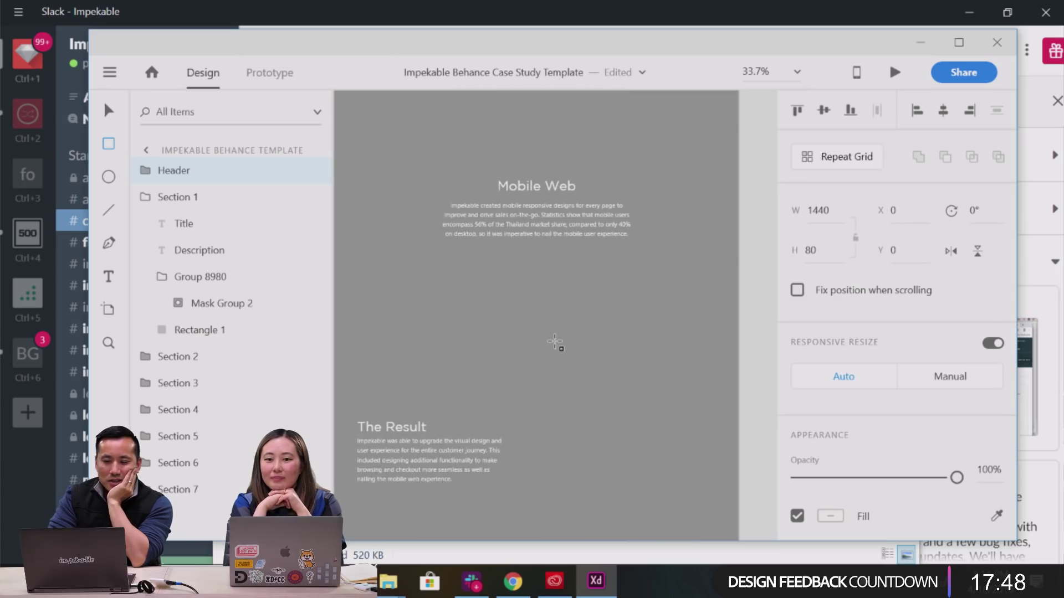
Switch to Chrome and look through the UI8 All Products page filtered for XD.
mouse_move(513, 581)
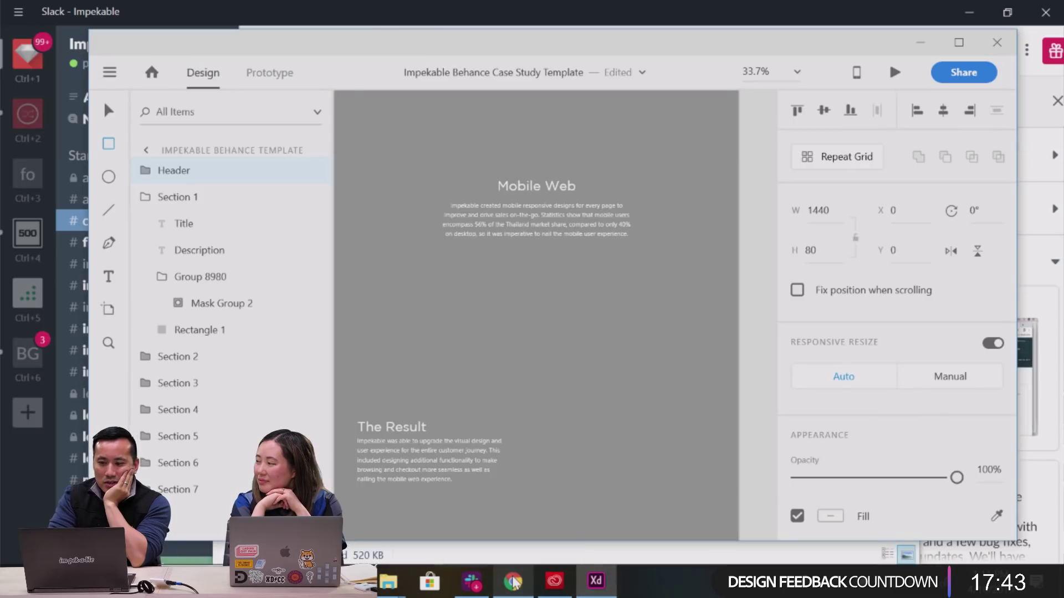
left_click(513, 582)
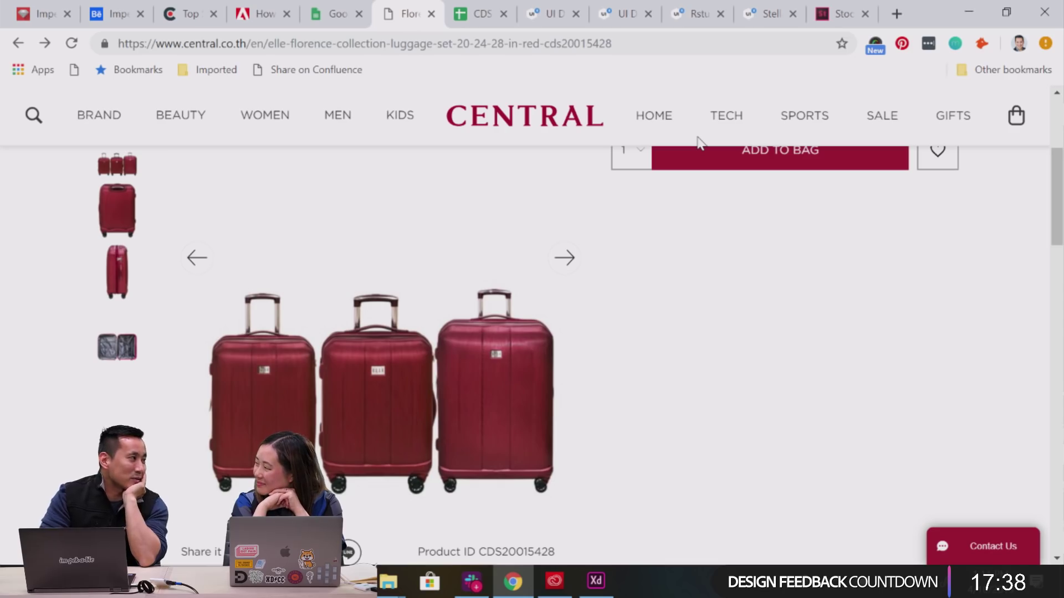
left_click(612, 19)
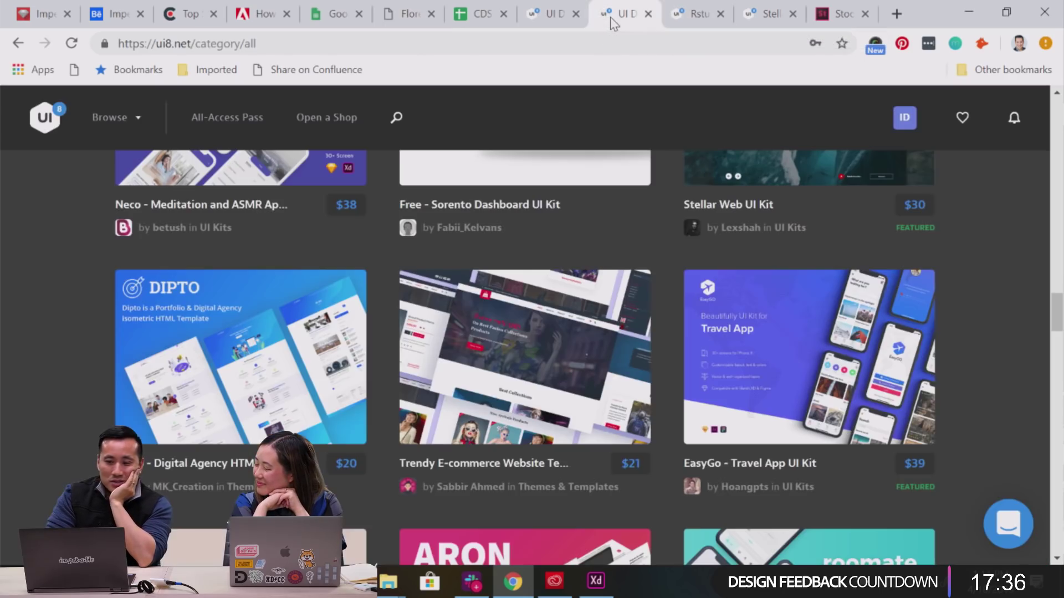
scroll(571, 271, "up", 20)
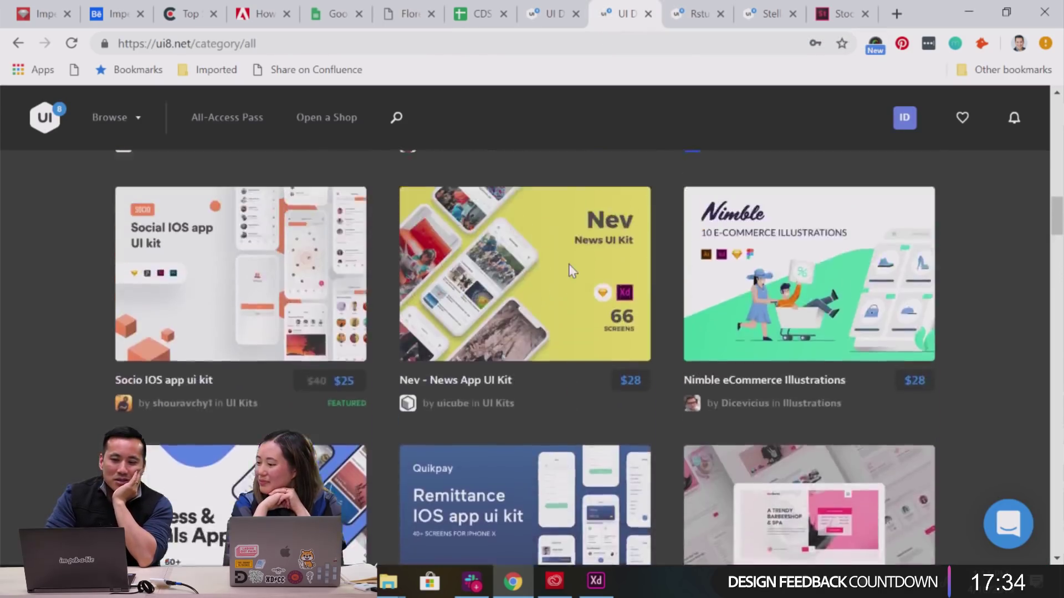
scroll(570, 271, "up", 10)
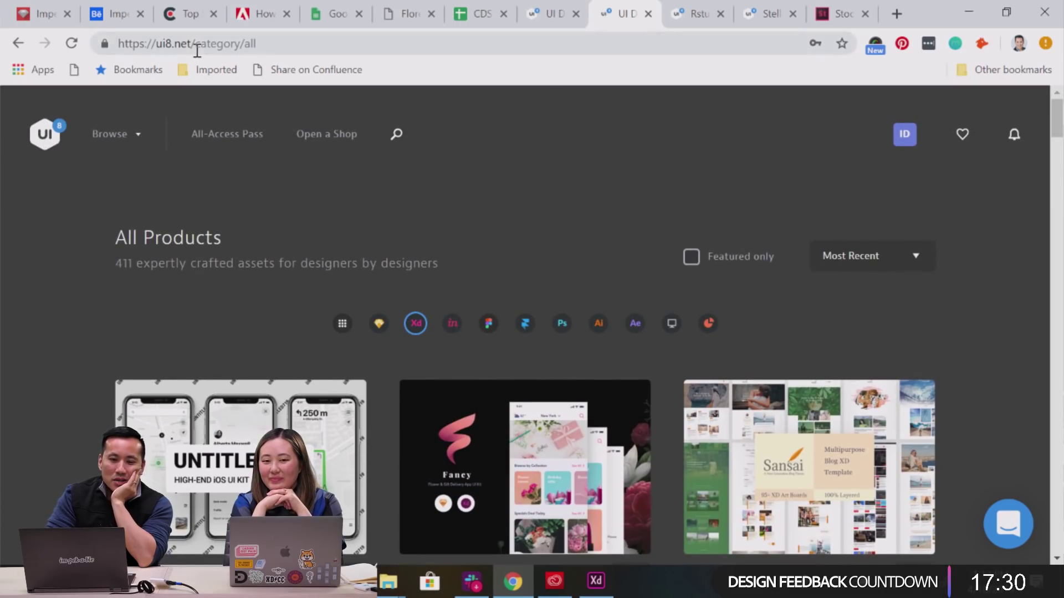
Open the FREE Dashboard UI Kit for Adobe XD project on Behance and look through its layout.
left_click(115, 20)
scroll(593, 313, "down", 5)
scroll(593, 313, "down", 12)
scroll(593, 313, "up", 8)
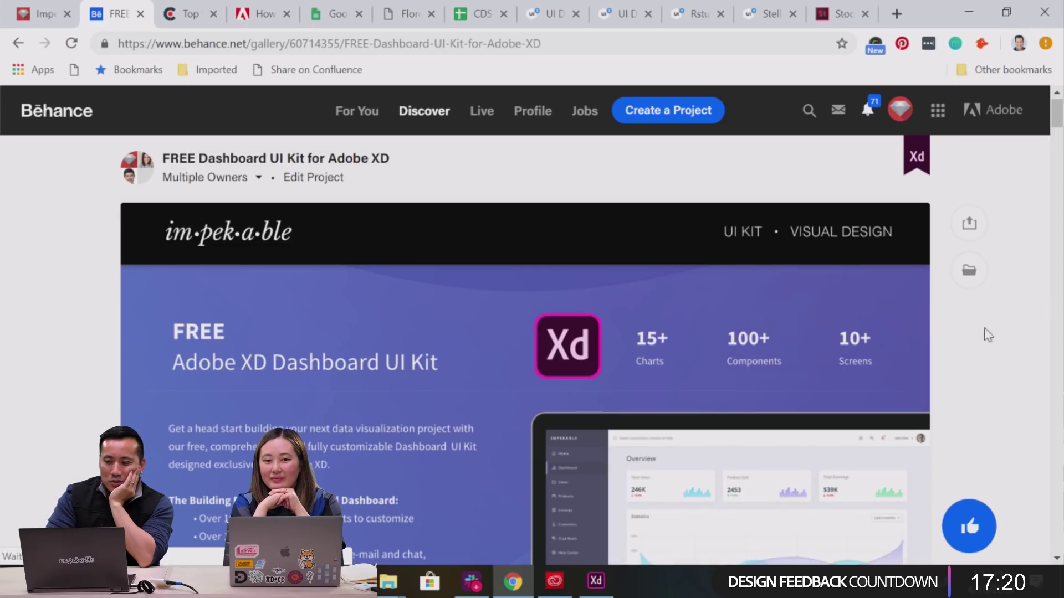
scroll(943, 356, "down", 15)
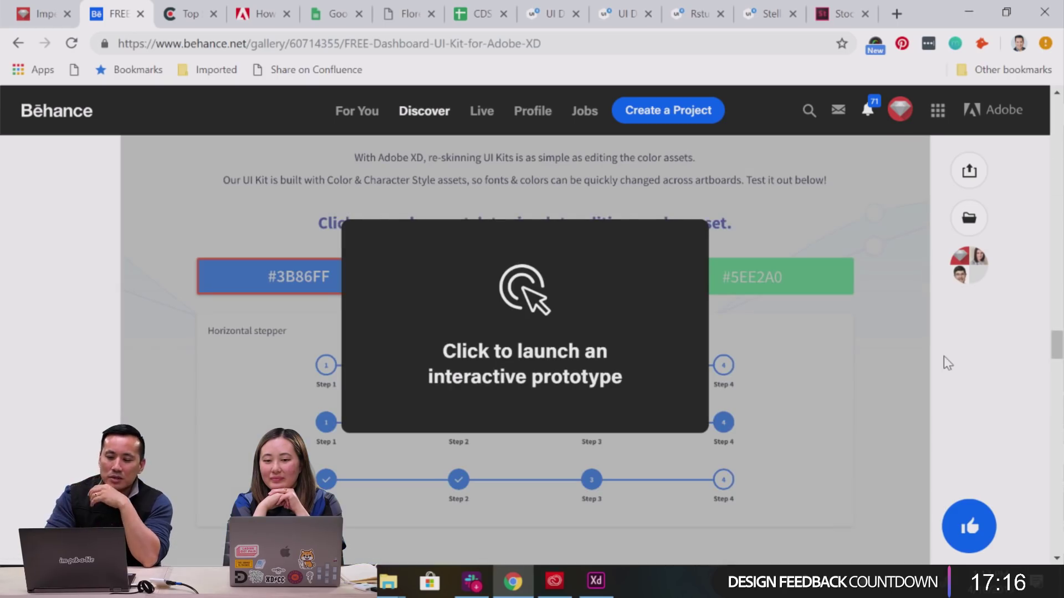
scroll(875, 371, "up", 20)
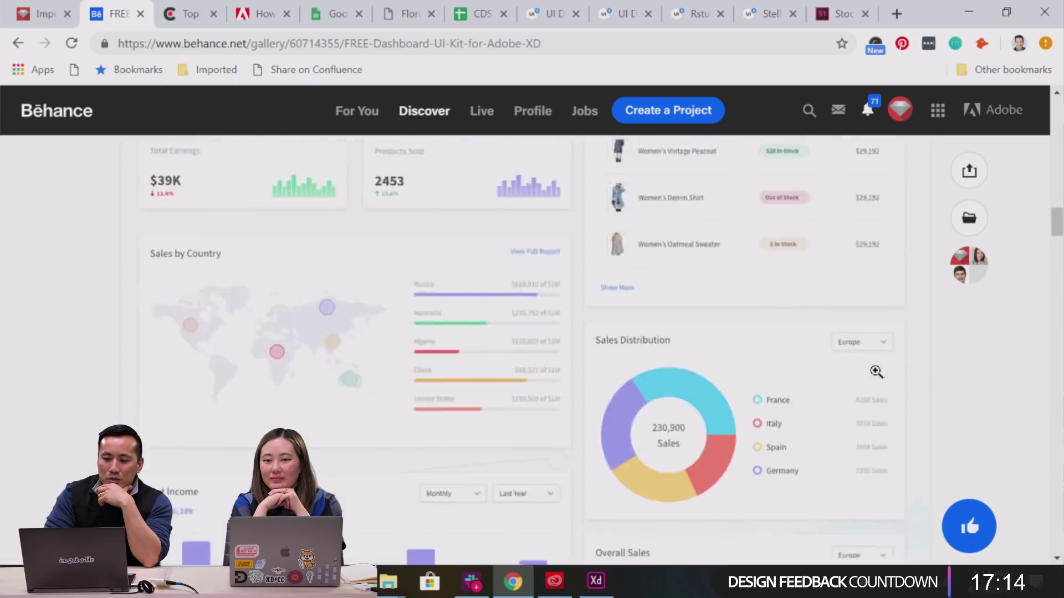
scroll(876, 372, "up", 10)
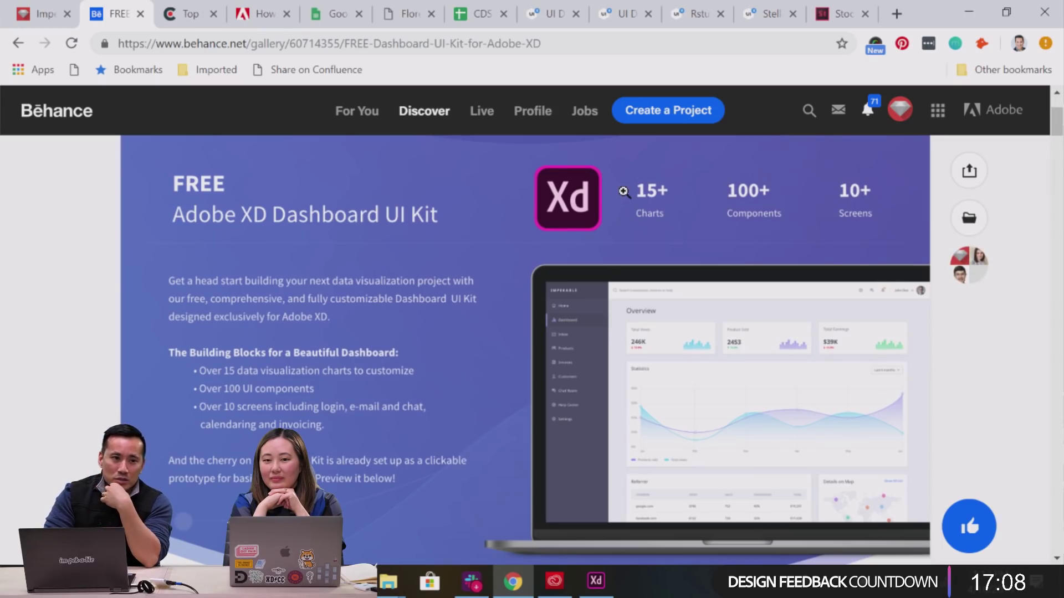
Look through UI8's XD mockups search results, then check the open All Products and Rstu - Digital agency Template pages.
left_click(560, 17)
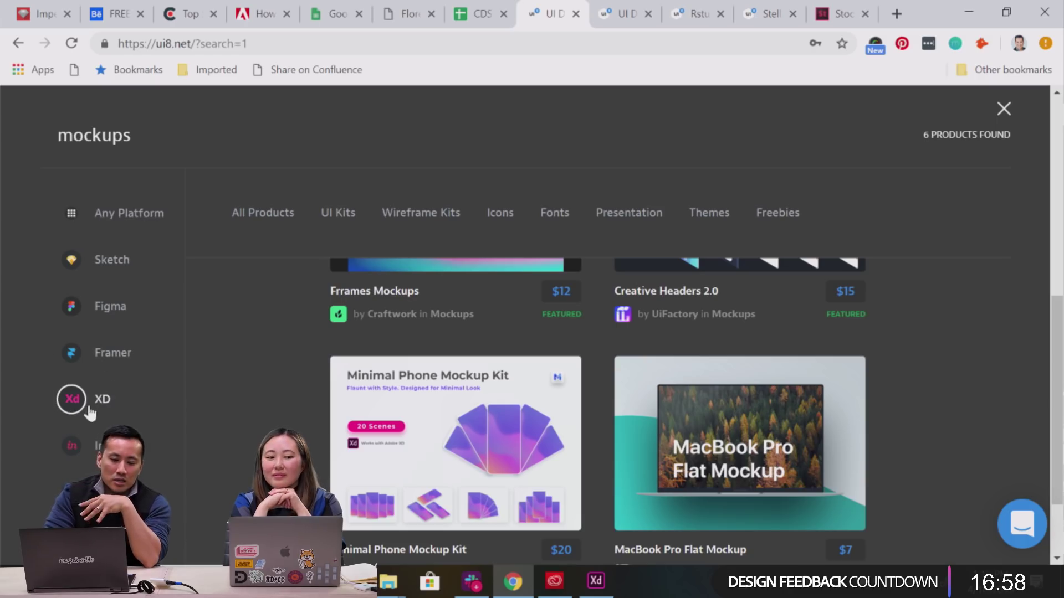
scroll(335, 360, "up", 6)
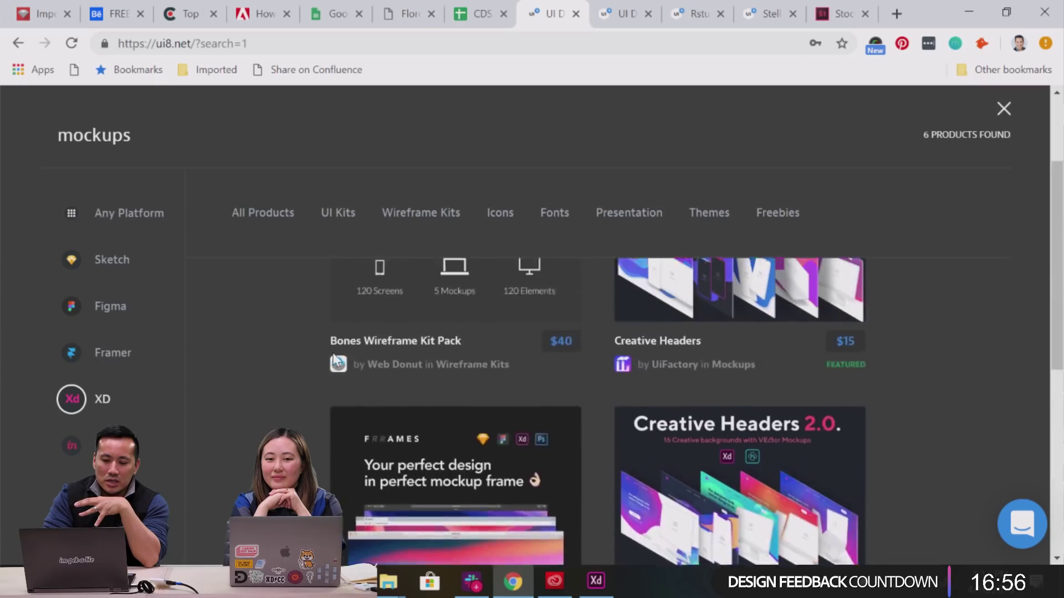
scroll(334, 361, "down", 6)
scroll(334, 361, "down", 2)
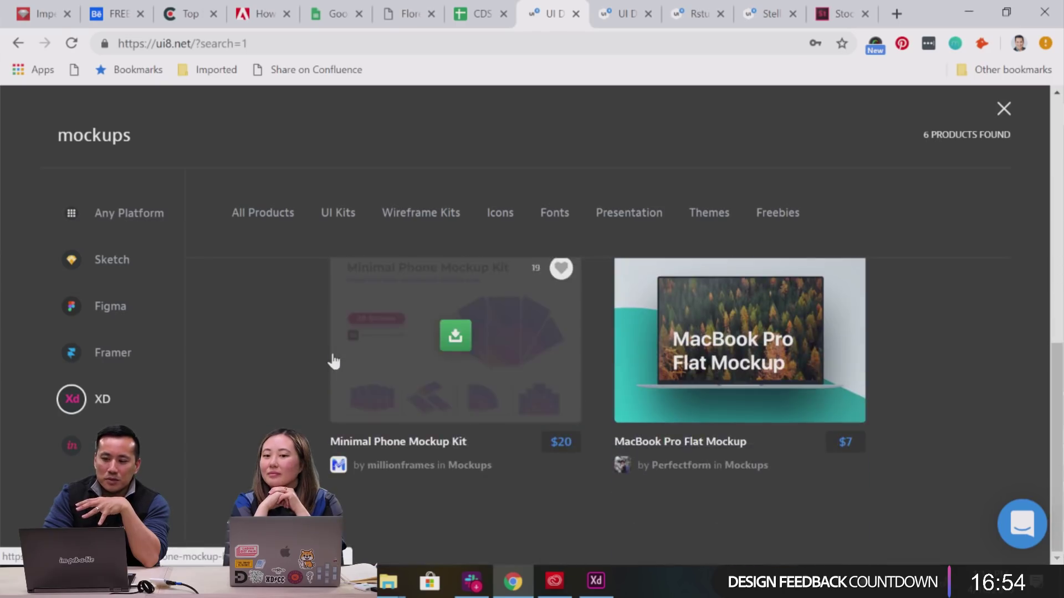
left_click(621, 19)
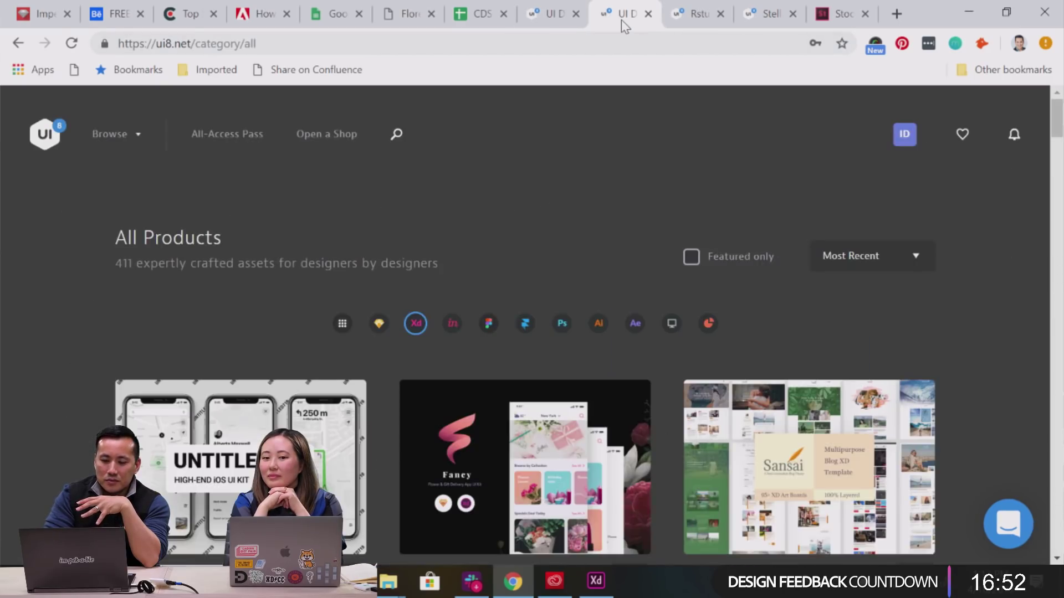
left_click(682, 20)
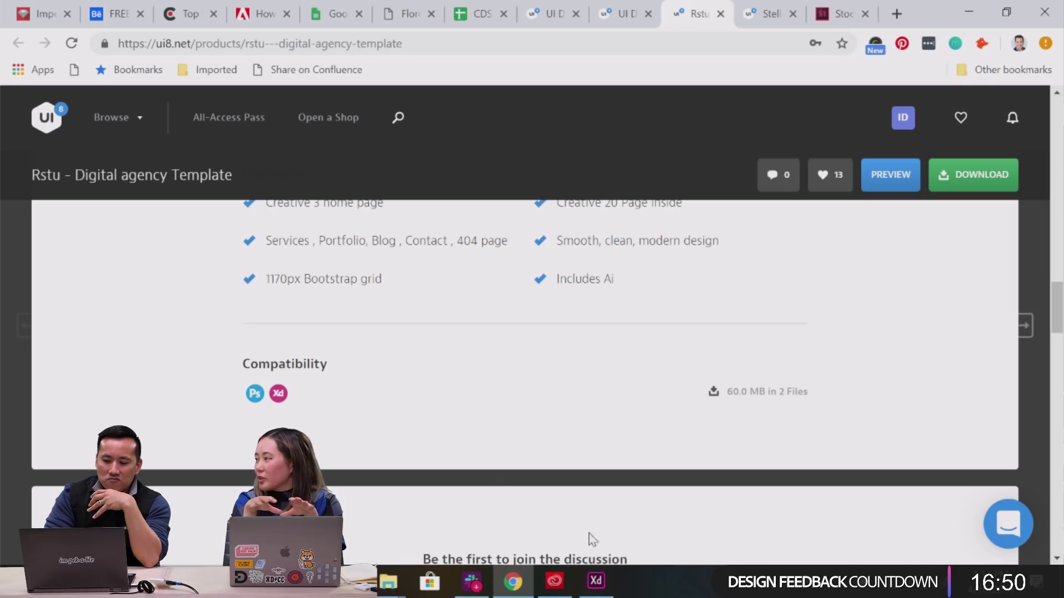
Switch to Adobe XD and open the recent file Minimal Phone Mockup Kit_Adobe XD.
left_click(595, 581)
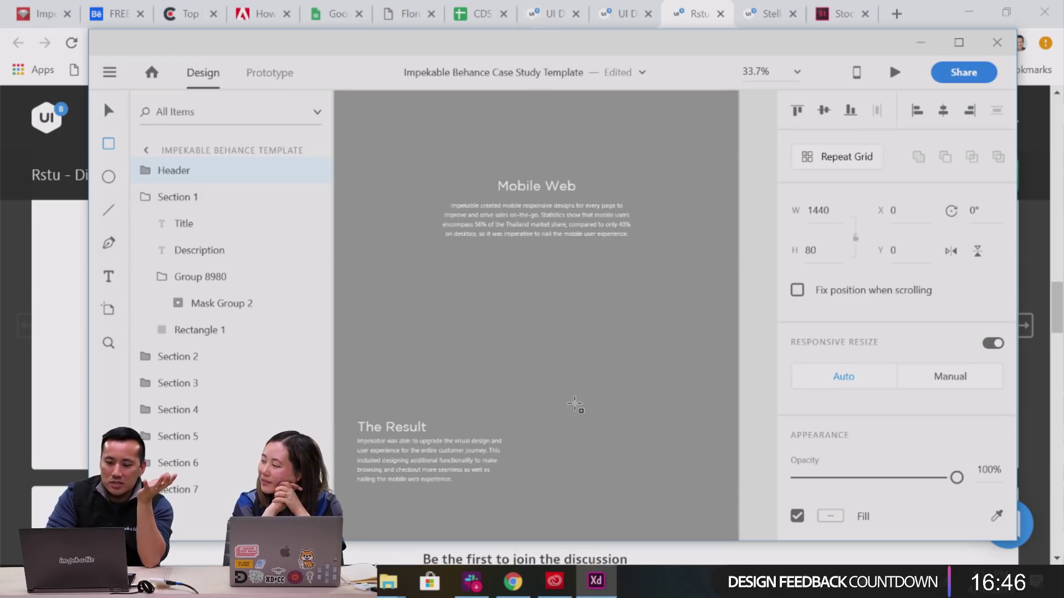
left_click(596, 580)
left_click(596, 581)
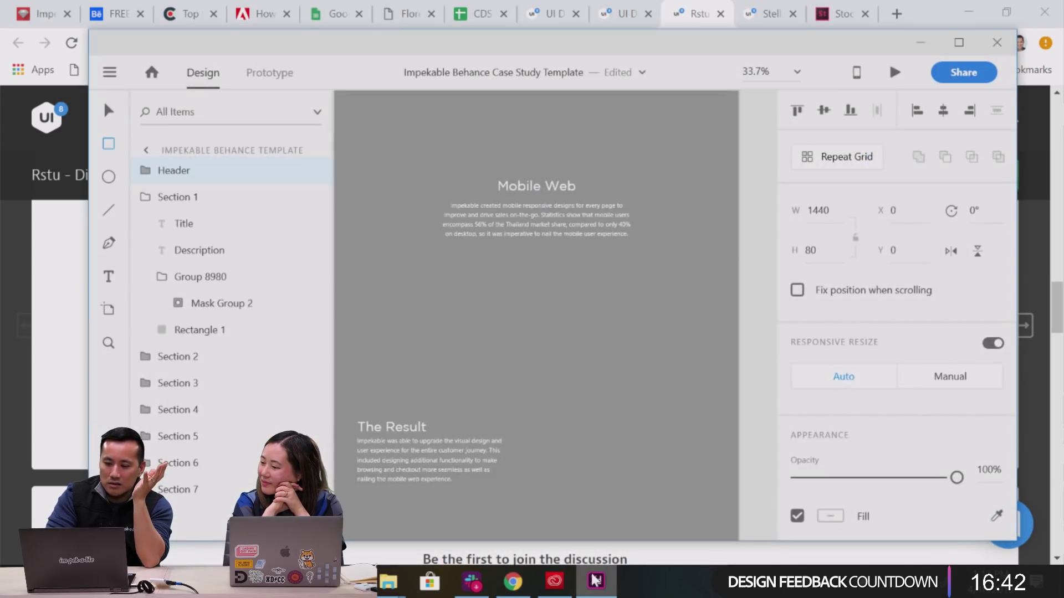
left_click(595, 581)
left_click(595, 580)
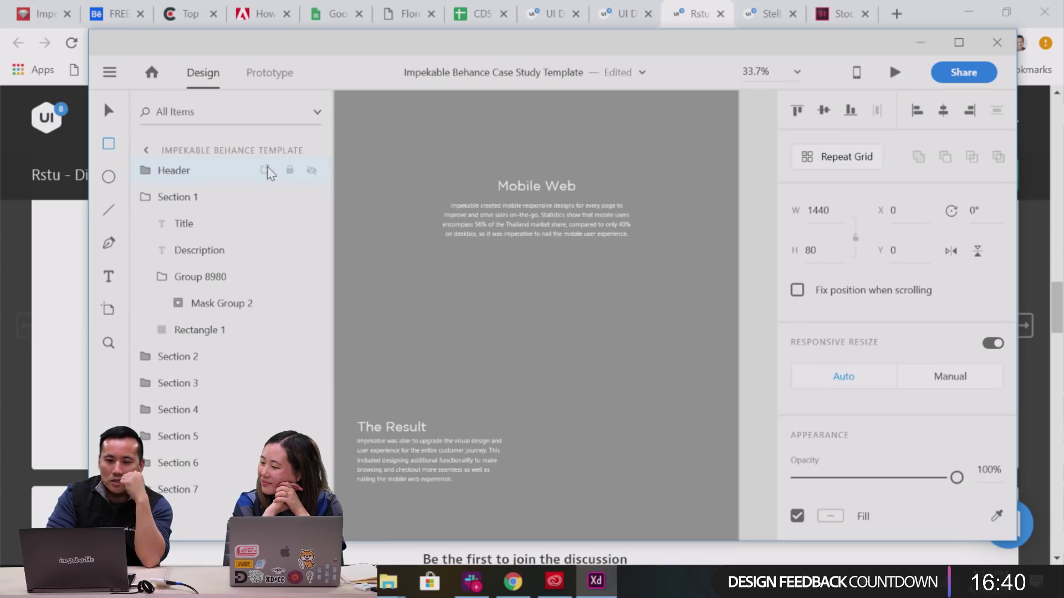
left_click(110, 73)
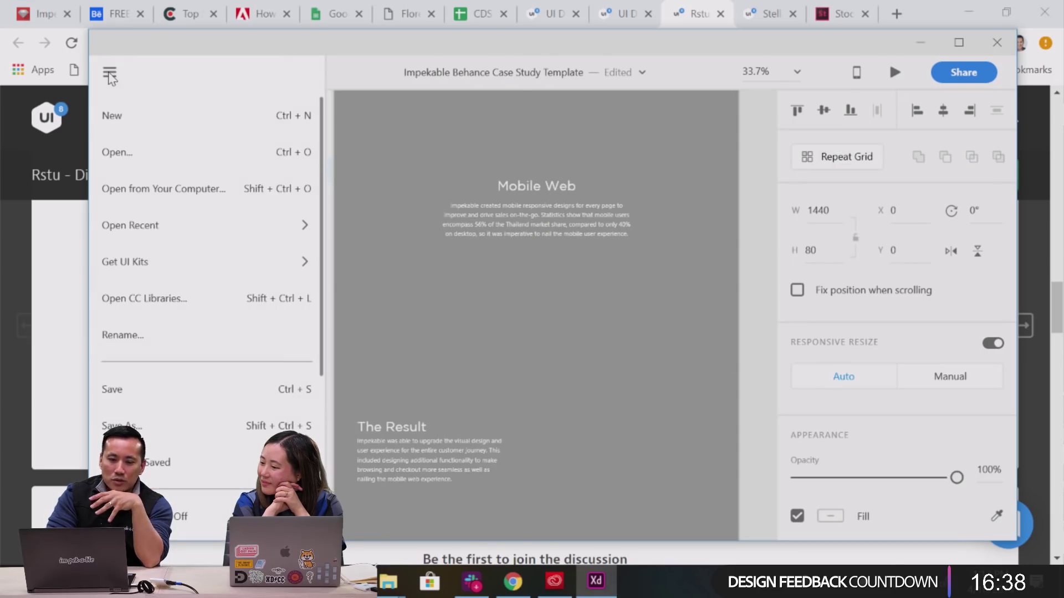
mouse_move(236, 234)
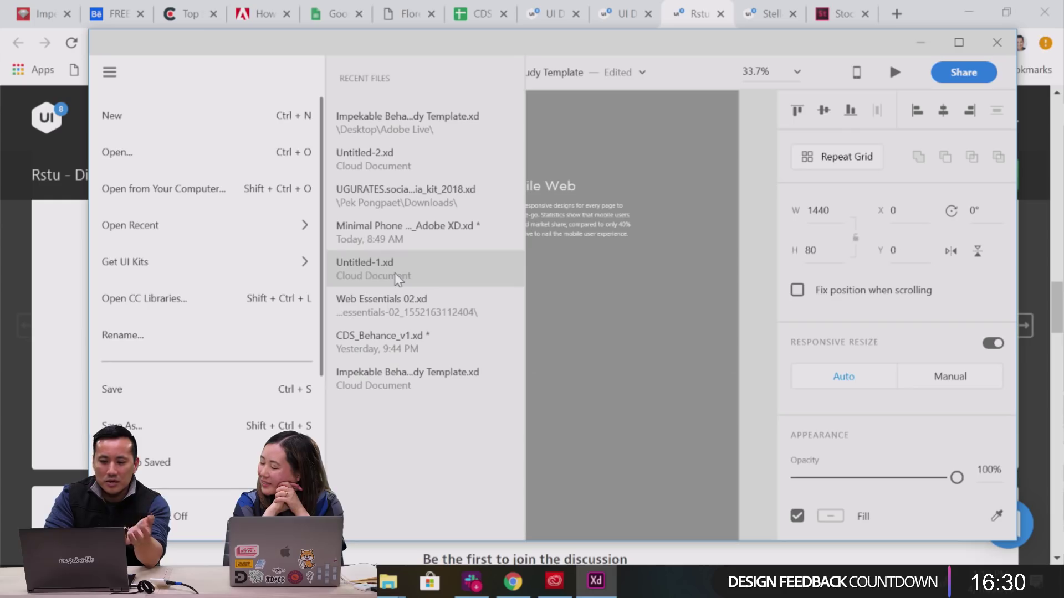
left_click(413, 232)
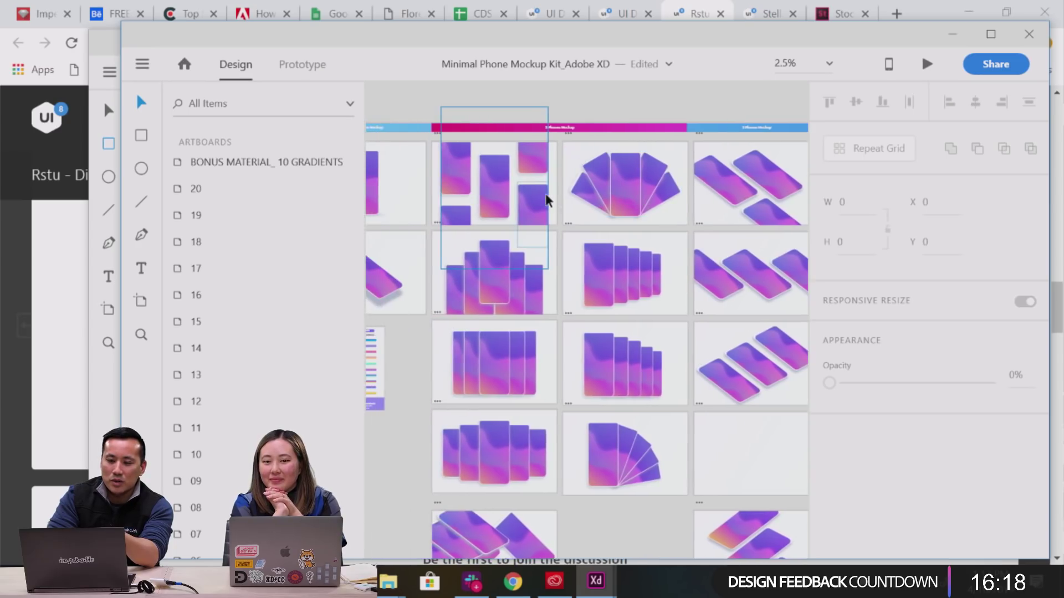
Examine the kit's multiple-phone scenes and select the Replace Your Screens Here group on artboard 19.
scroll(524, 209, "right", 3)
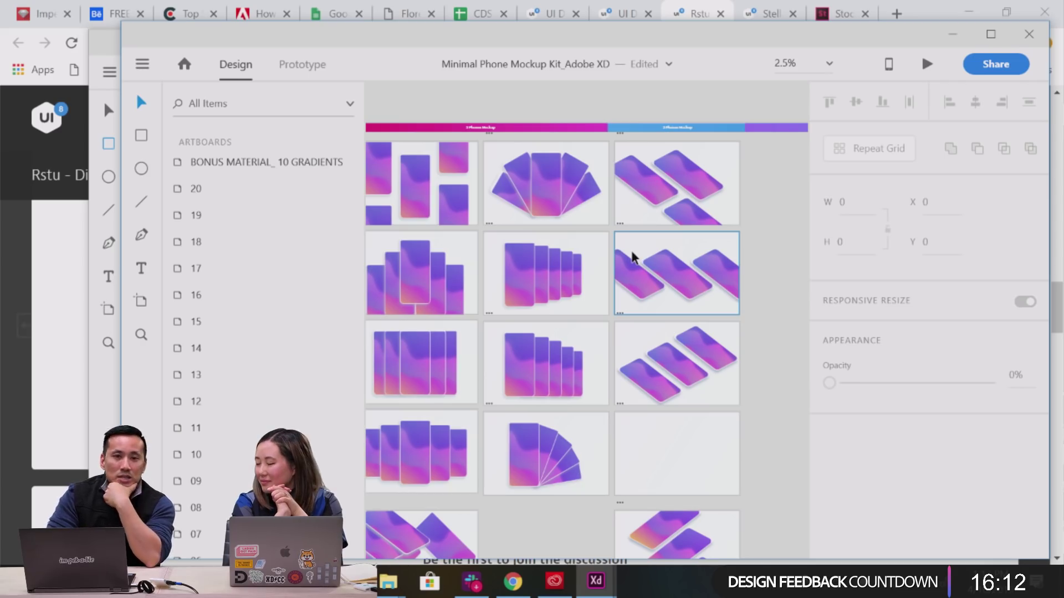
scroll(552, 335, "right", 5)
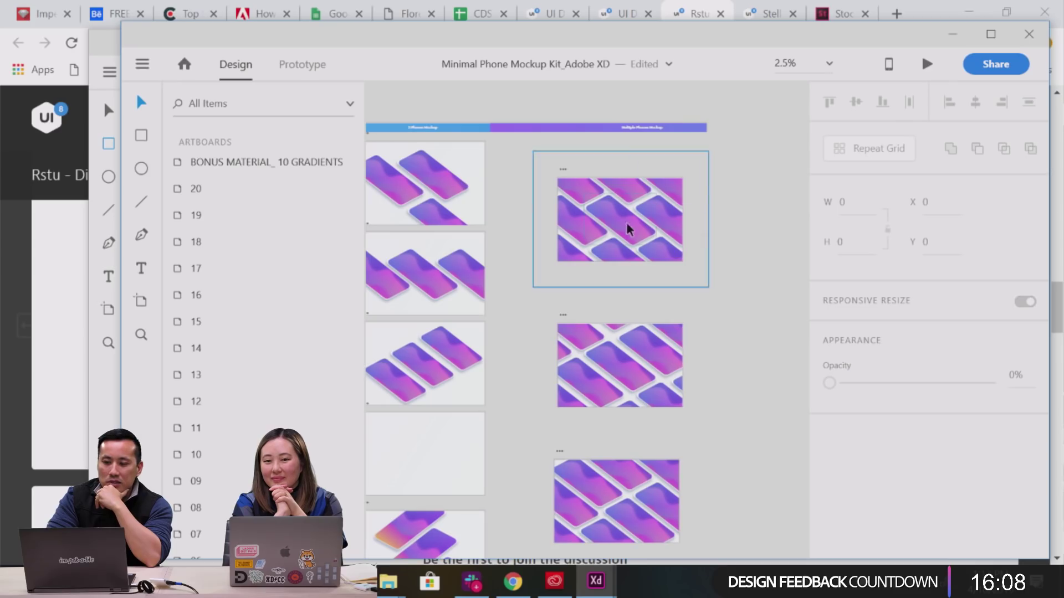
scroll(594, 404, "down", 2)
left_click(596, 411)
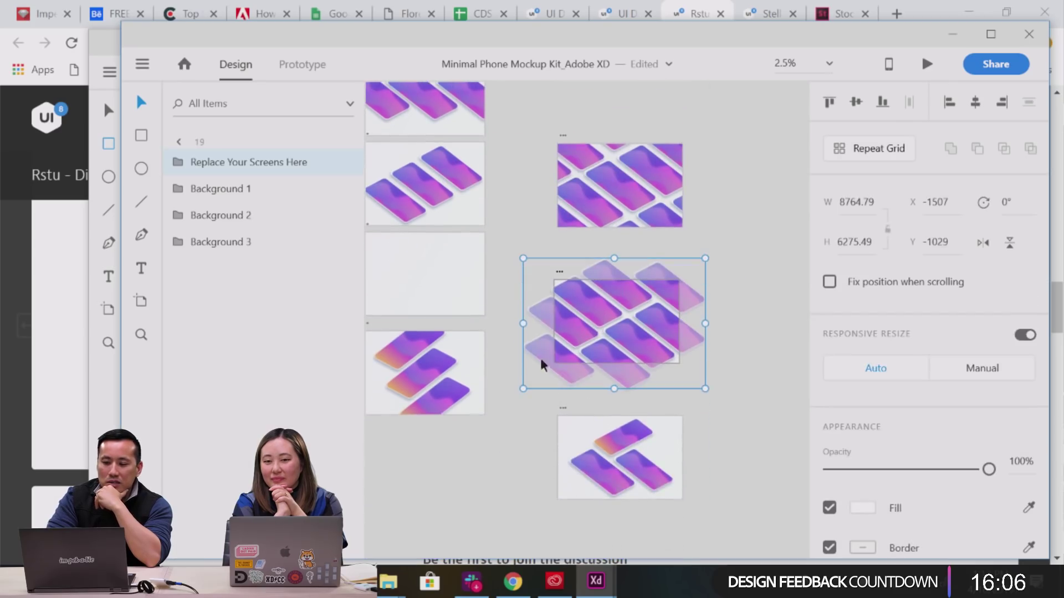
scroll(432, 356, "up", 2)
scroll(434, 356, "left", 7)
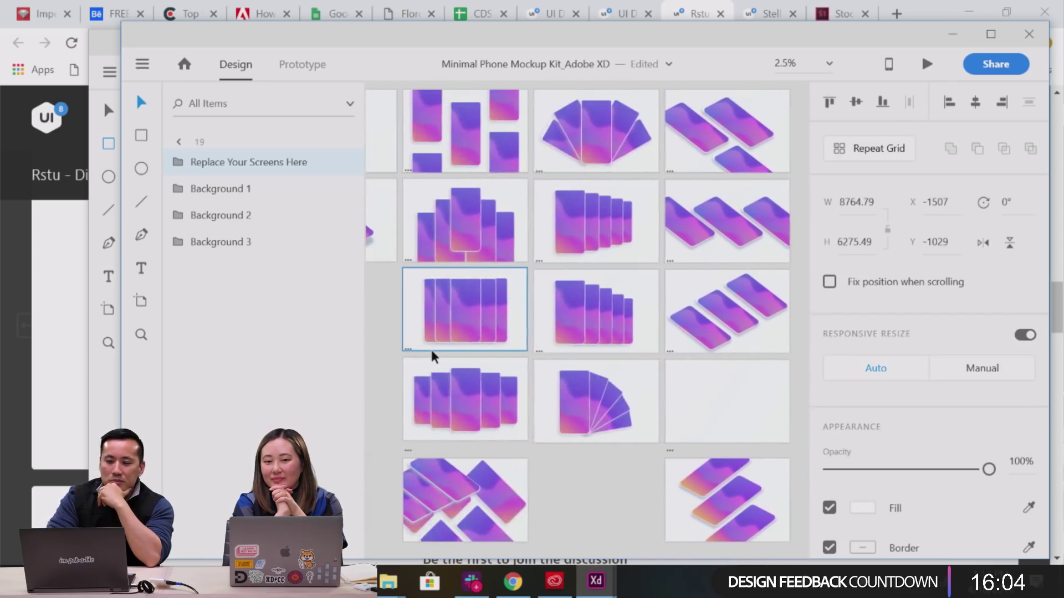
Look over the single, fanned and stacked phone scenes, selecting Background 1 on artboard 10.
scroll(516, 344, "up", 3)
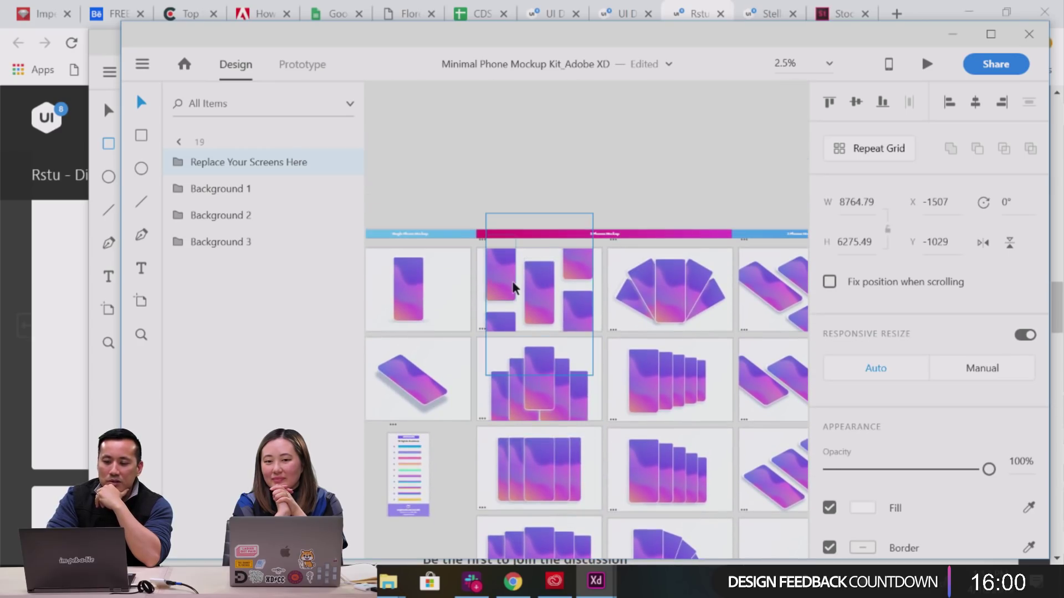
scroll(514, 290, "down", 1)
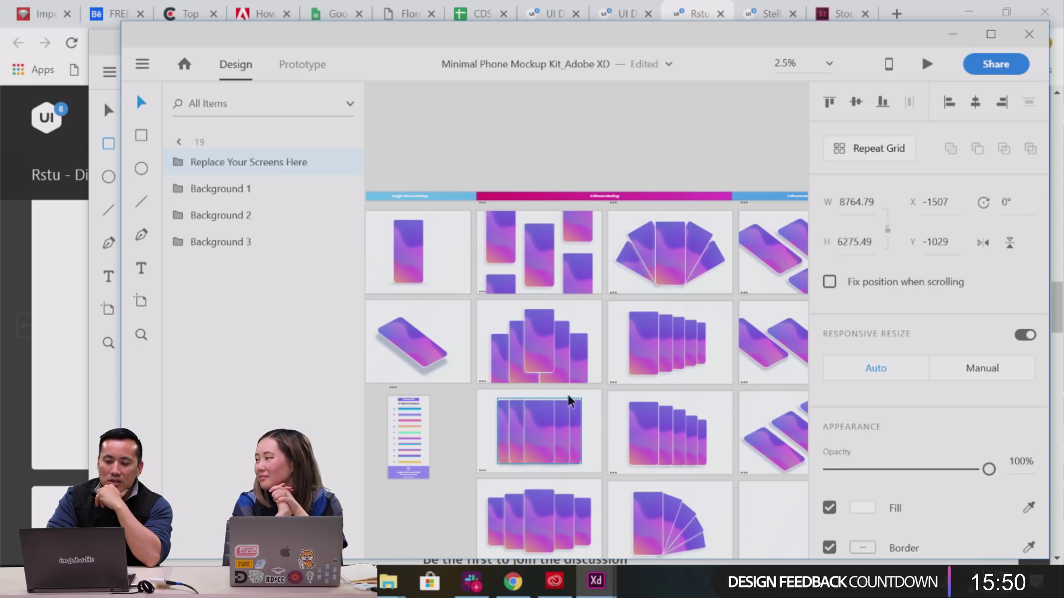
scroll(659, 419, "up", 1)
right_click(658, 418)
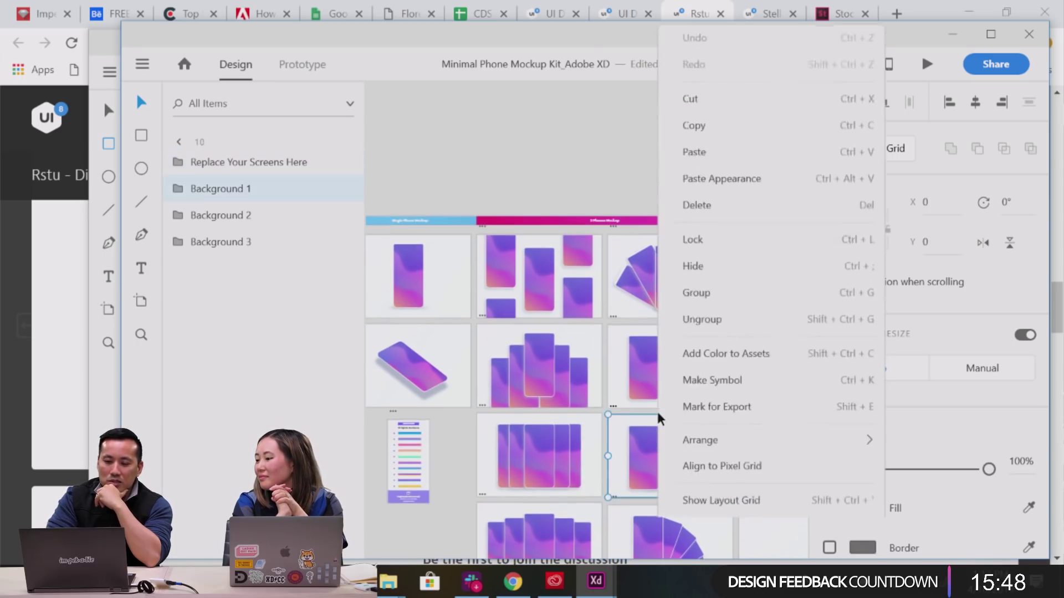
left_click(532, 208)
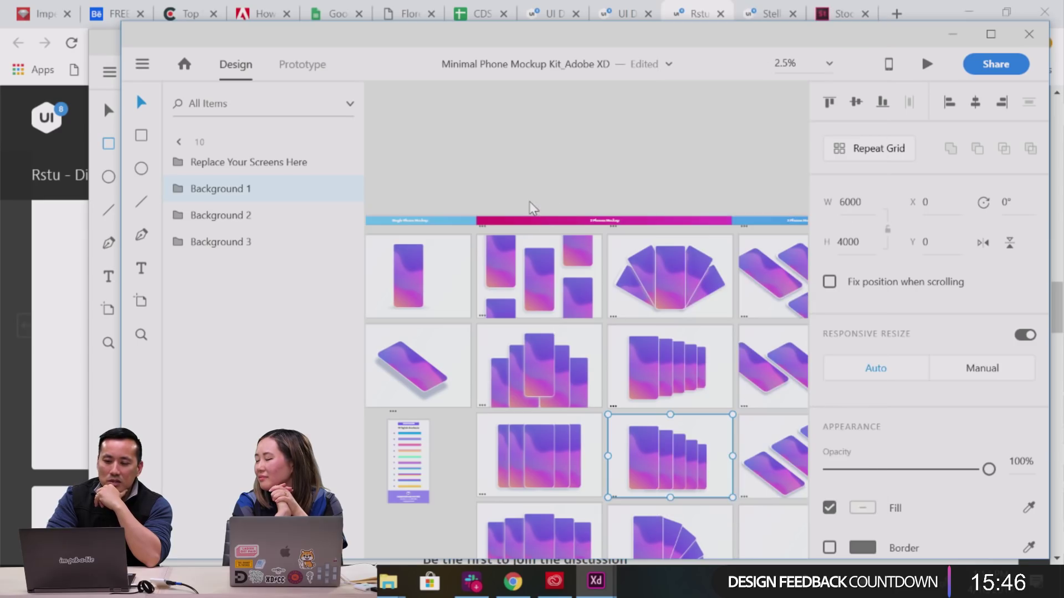
scroll(544, 278, "right", 2)
scroll(700, 395, "down", 2)
scroll(526, 429, "down", 3)
scroll(527, 432, "down", 2)
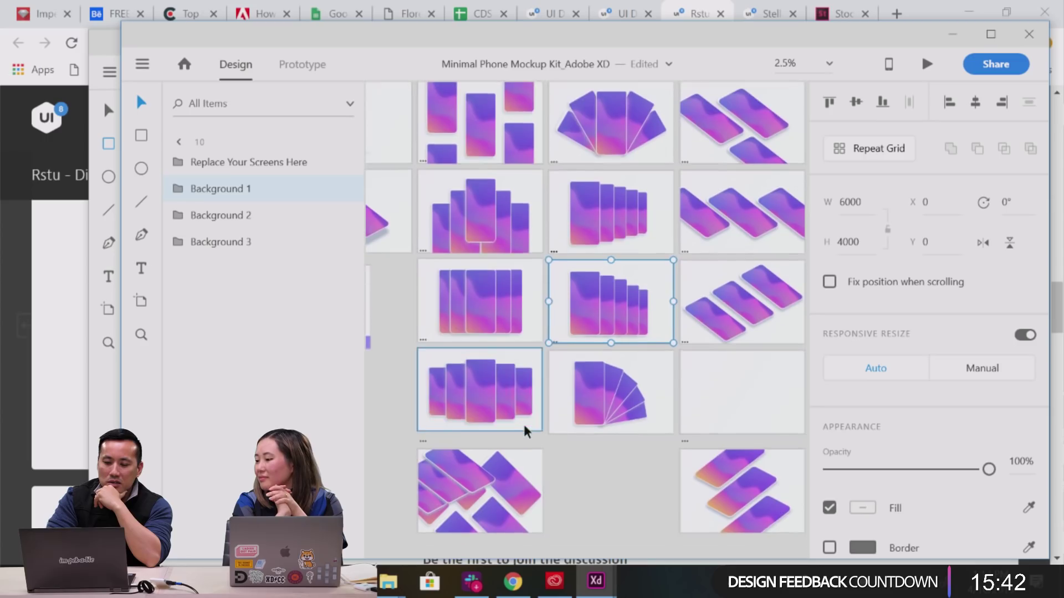
scroll(526, 432, "up", 4)
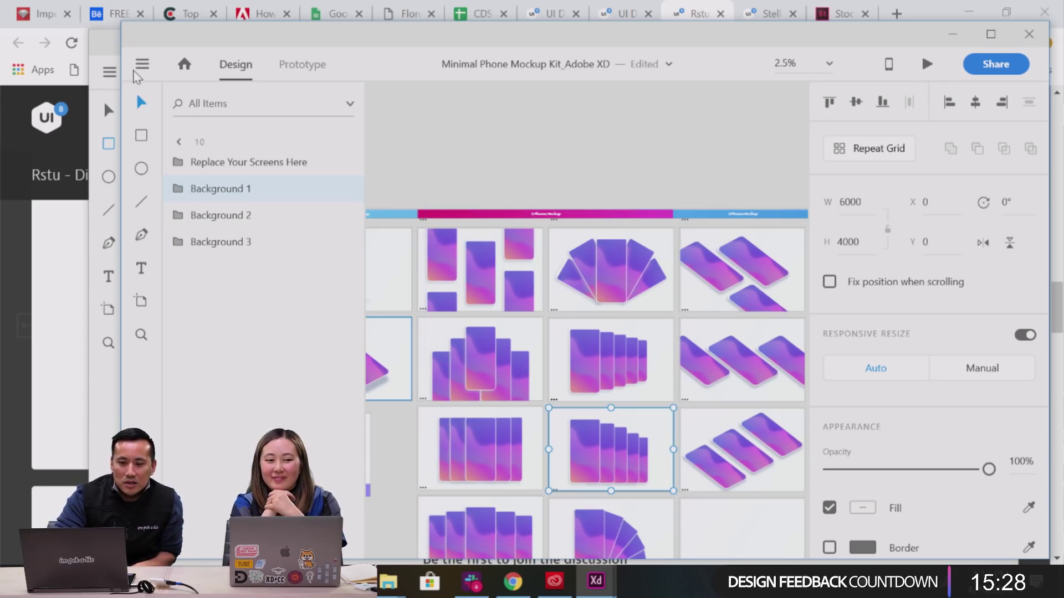
Open the recent cloud document Untitled-2 containing the CENTRAL phone mockup.
left_click(138, 66)
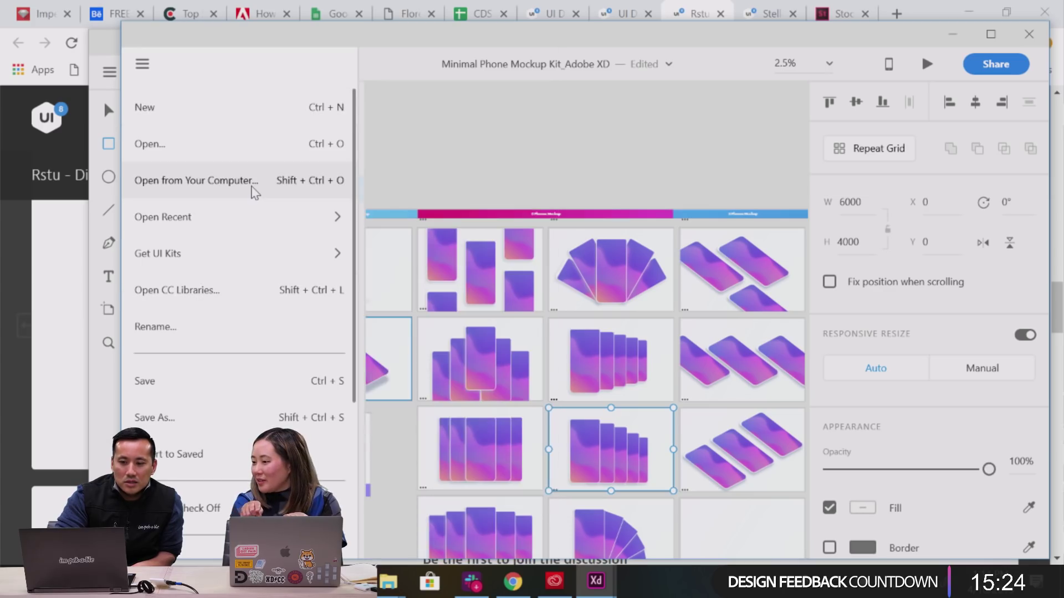
mouse_move(255, 219)
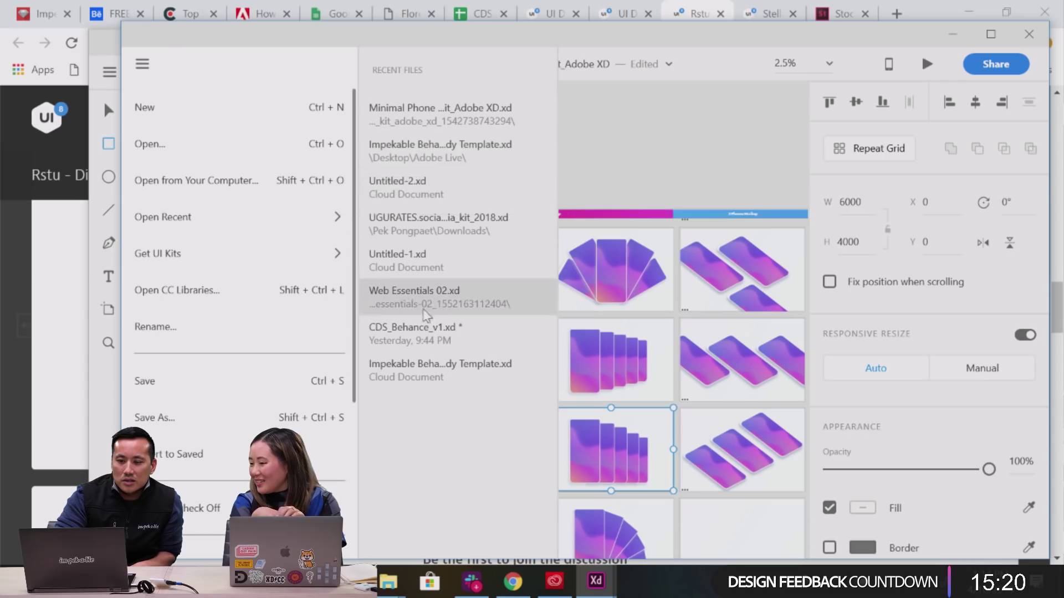
left_click(419, 199)
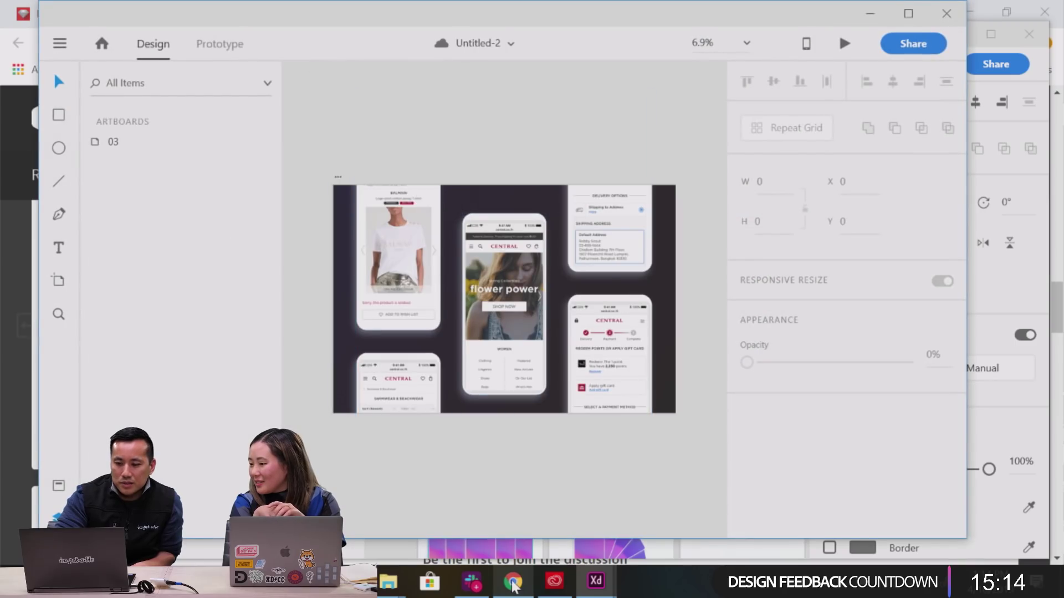
Switch to Chrome and open the UI8 home page in a new tab.
left_click(513, 498)
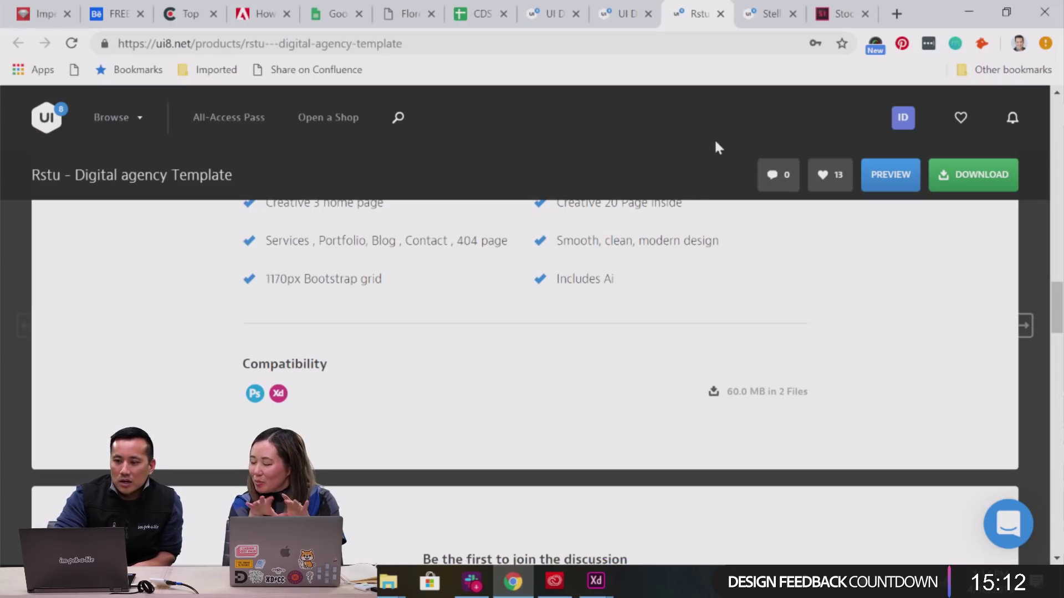
left_click(552, 15)
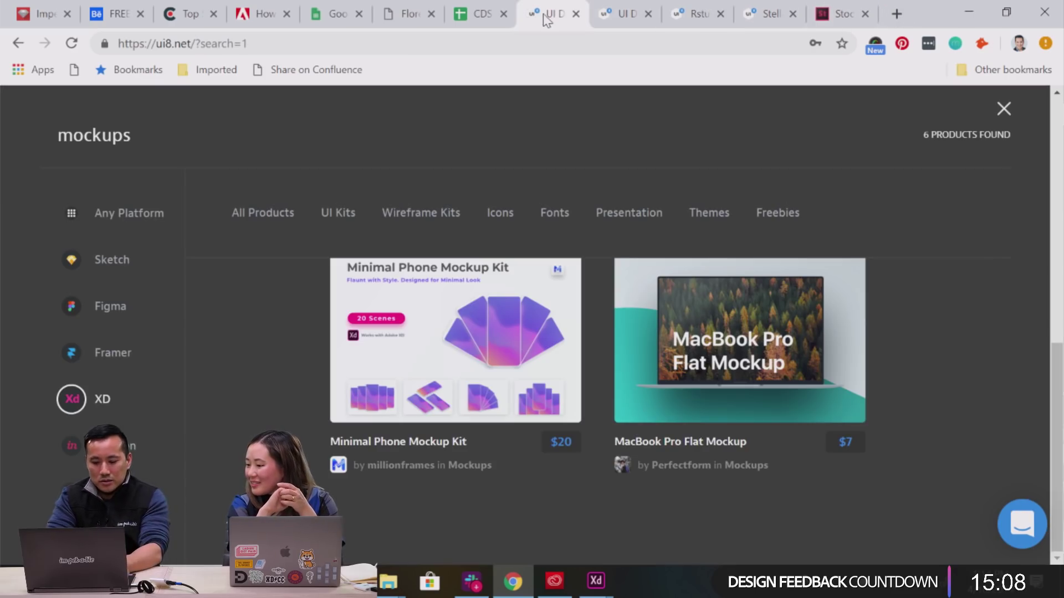
key("ctrl+t")
type("ui")
key("Return")
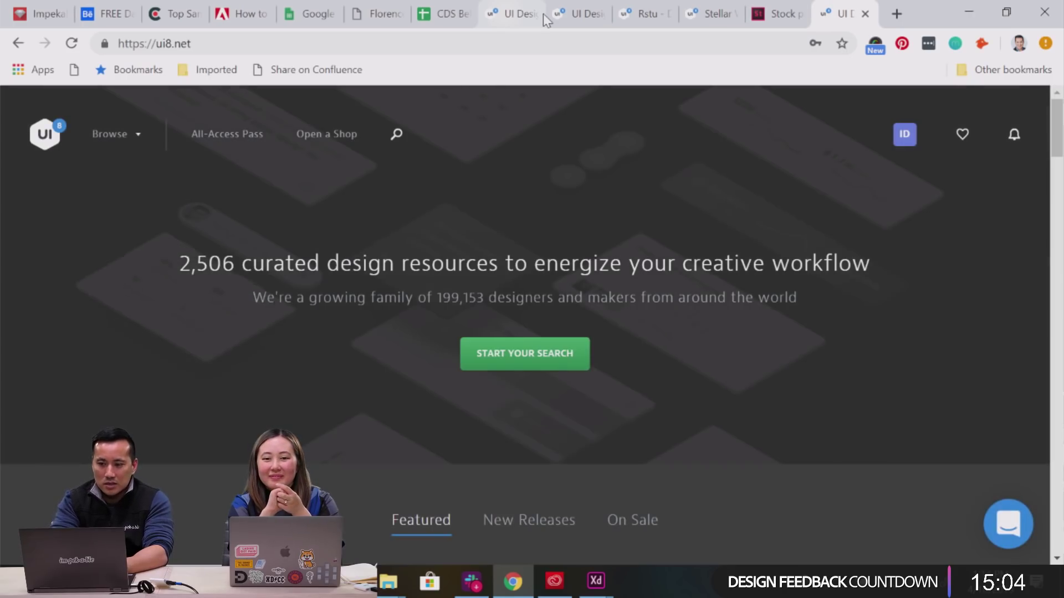
Search UI8 for "mockup", replace the term with "wireframe", and filter the products for XD.
left_click(397, 134)
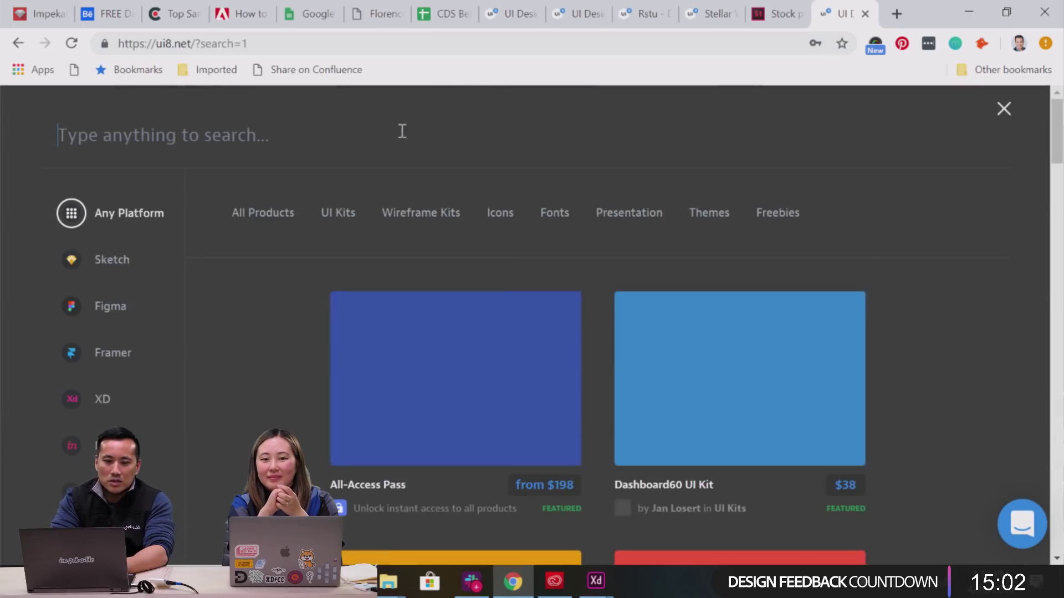
type("mockup")
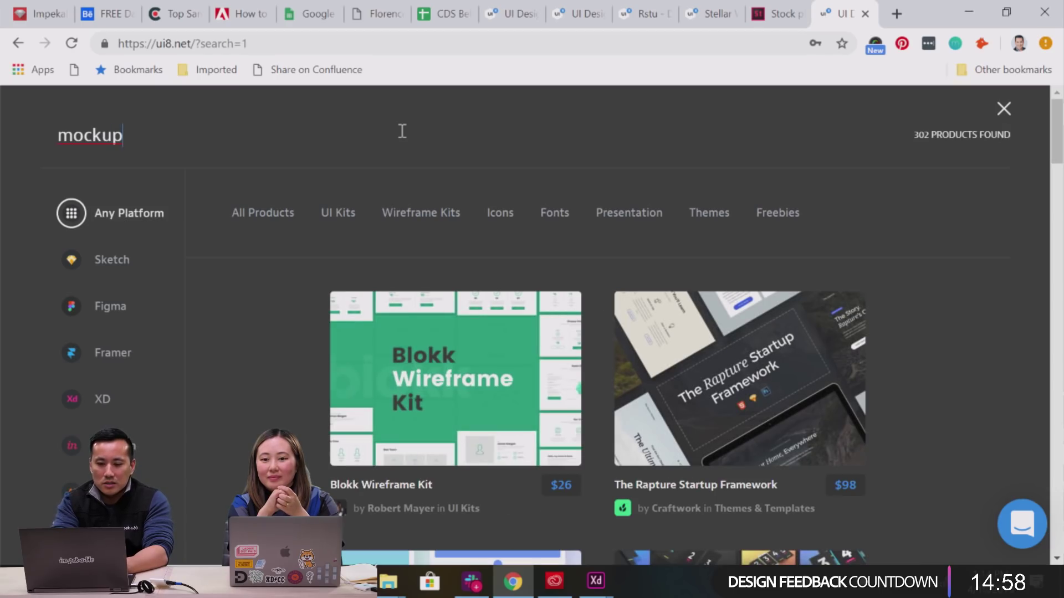
key("BackSpace")
key("BackSpace")
key("BackSpace")
type("wireframe")
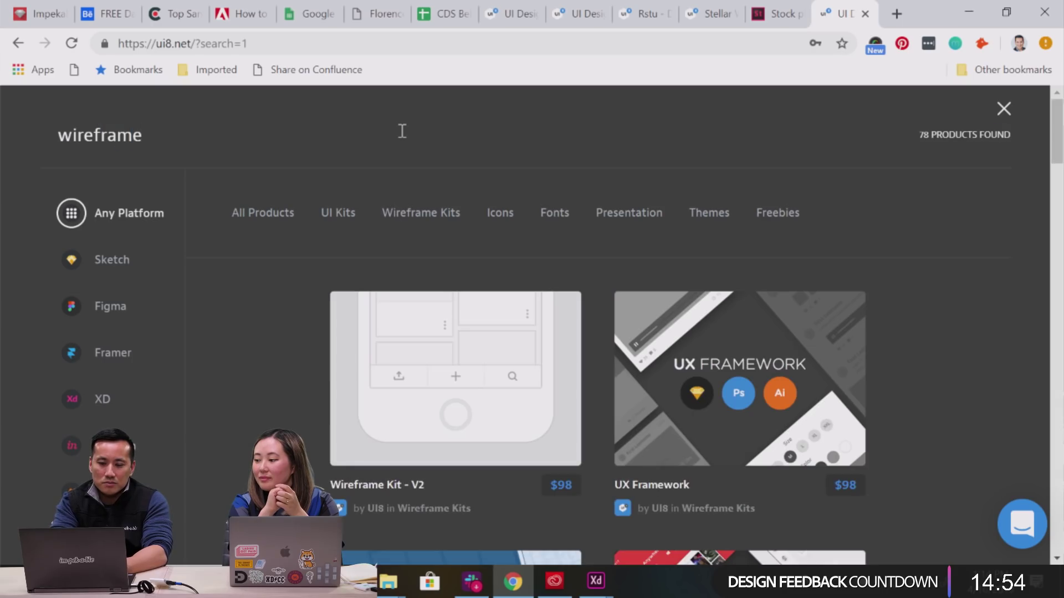
left_click(101, 399)
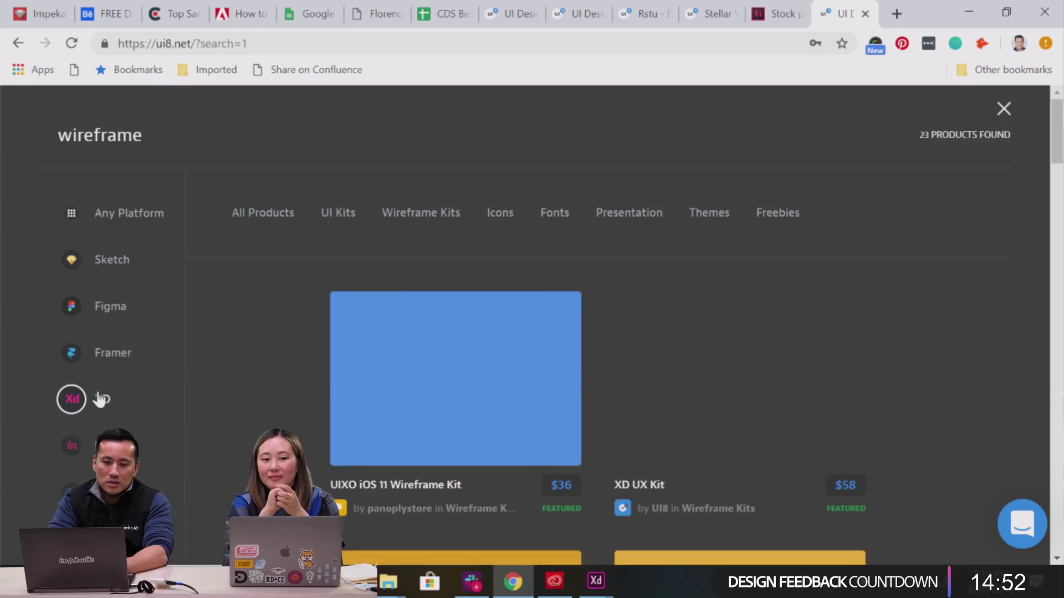
Look through the XD wireframe kits in the UI8 search results.
scroll(409, 327, "down", 3)
scroll(409, 323, "down", 15)
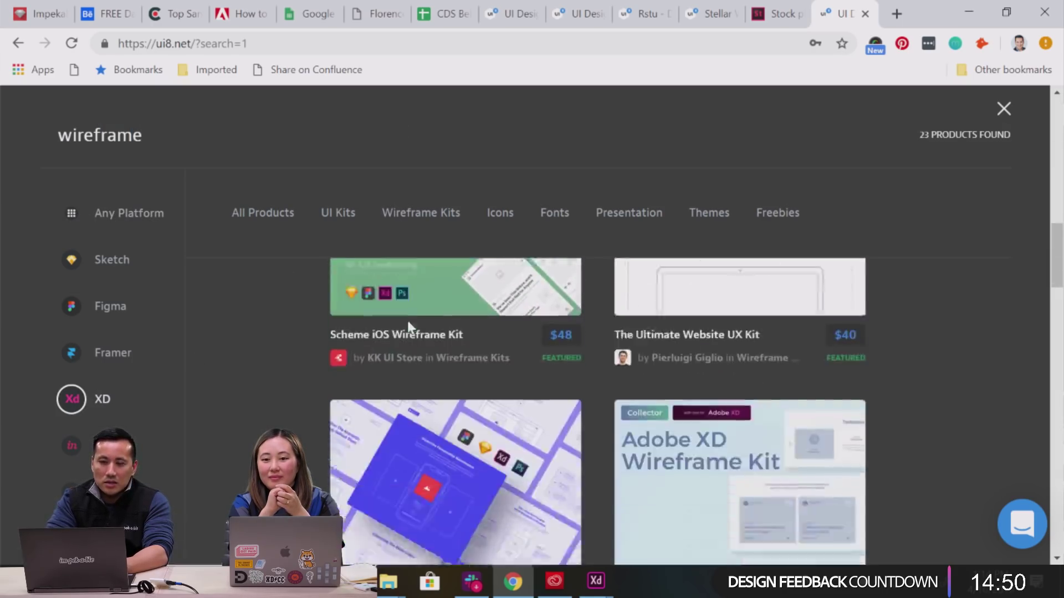
scroll(408, 327, "down", 5)
scroll(351, 387, "up", 5)
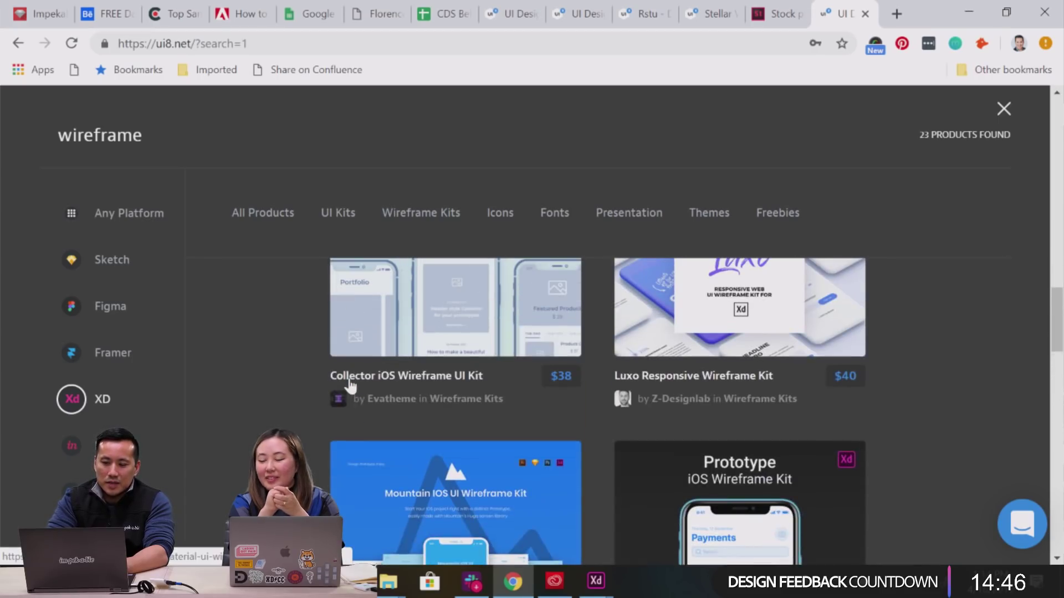
scroll(378, 409, "up", 4)
scroll(377, 410, "up", 5)
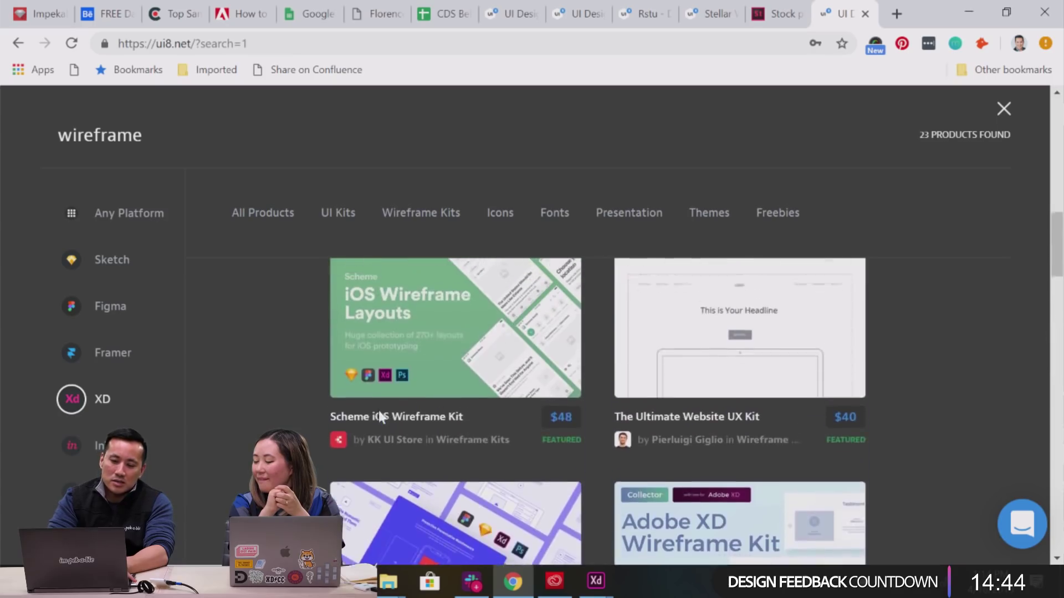
scroll(379, 415, "up", 2)
scroll(378, 419, "up", 4)
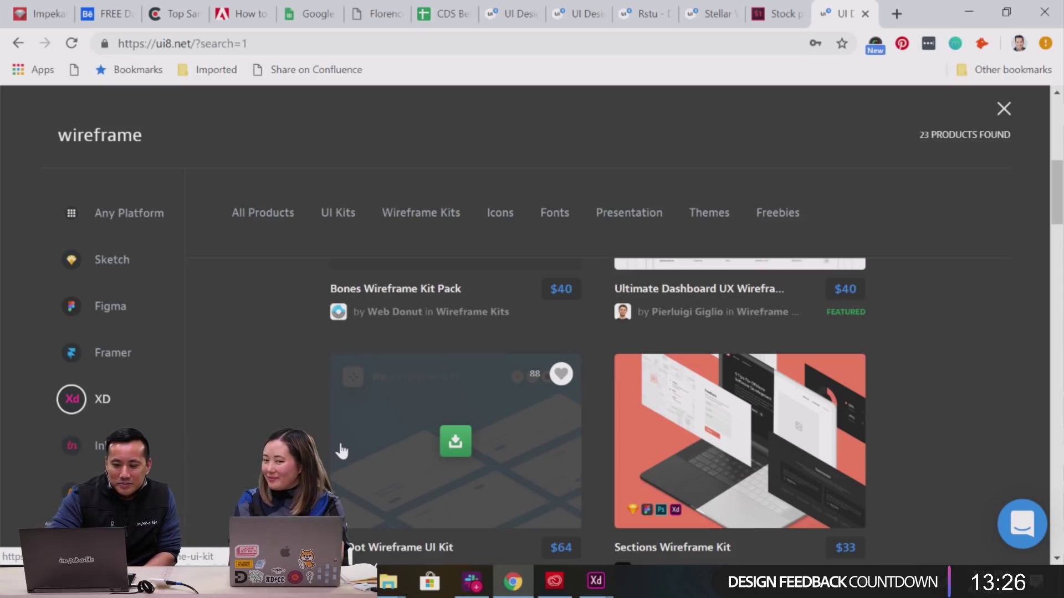
Switch to Adobe XD and bring the Untitled-2 document with the CENTRAL phone mockup to the front.
mouse_move(587, 574)
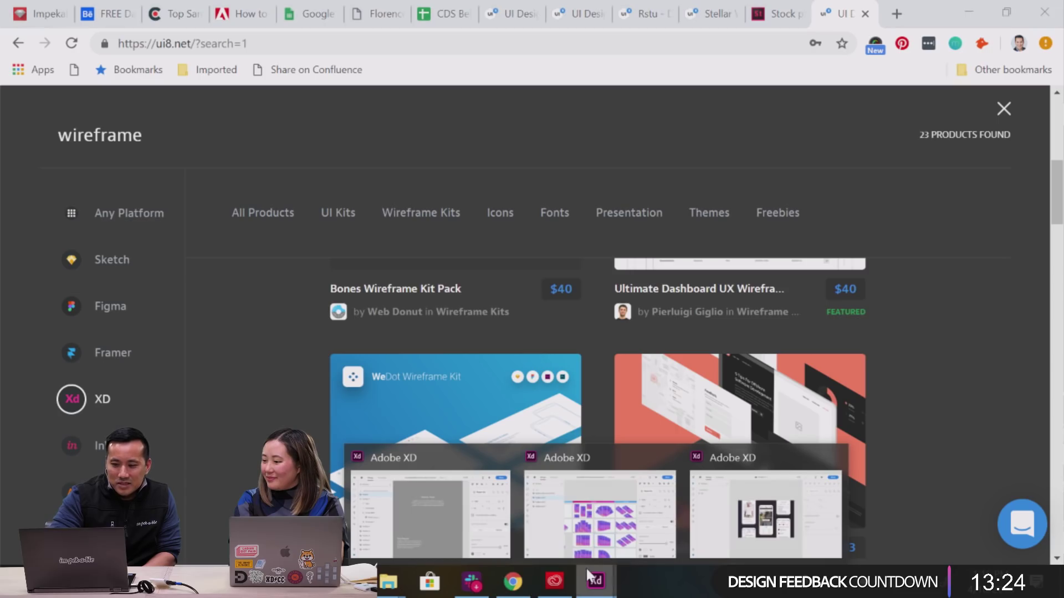
left_click(629, 533)
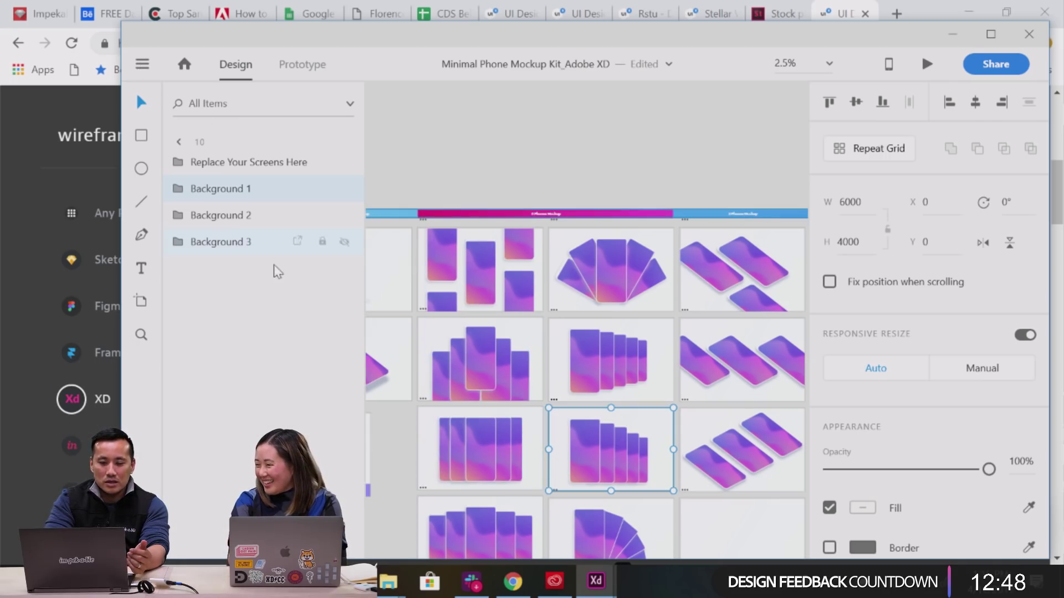
mouse_move(593, 579)
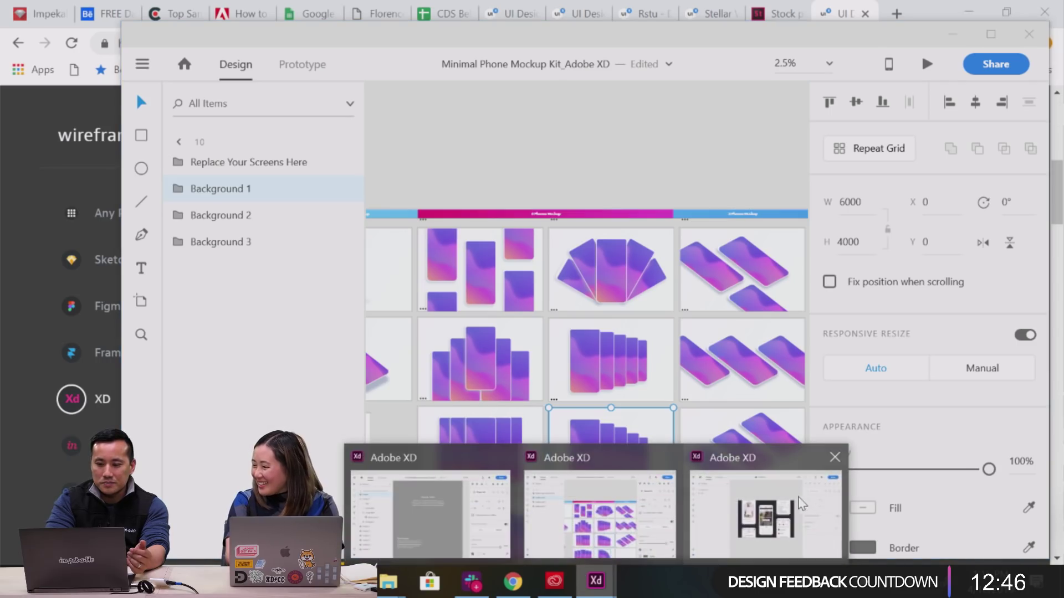
left_click(779, 519)
Examine the CENTRAL phone screens in the mockup on artboard 03, both up close and as a whole.
scroll(488, 340, "down", 2)
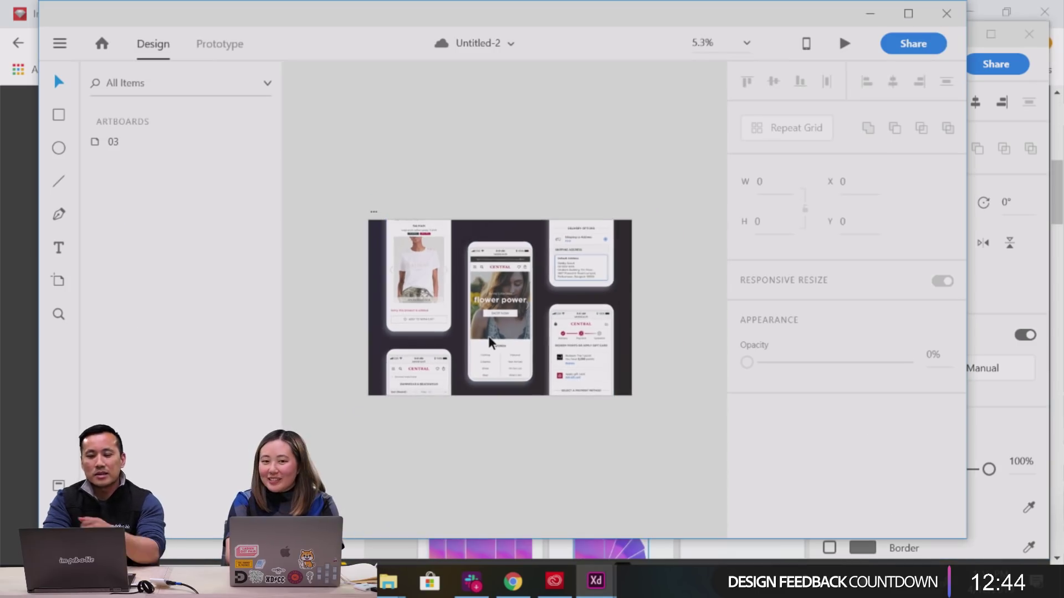
left_click(489, 341)
scroll(456, 441, "up", 4)
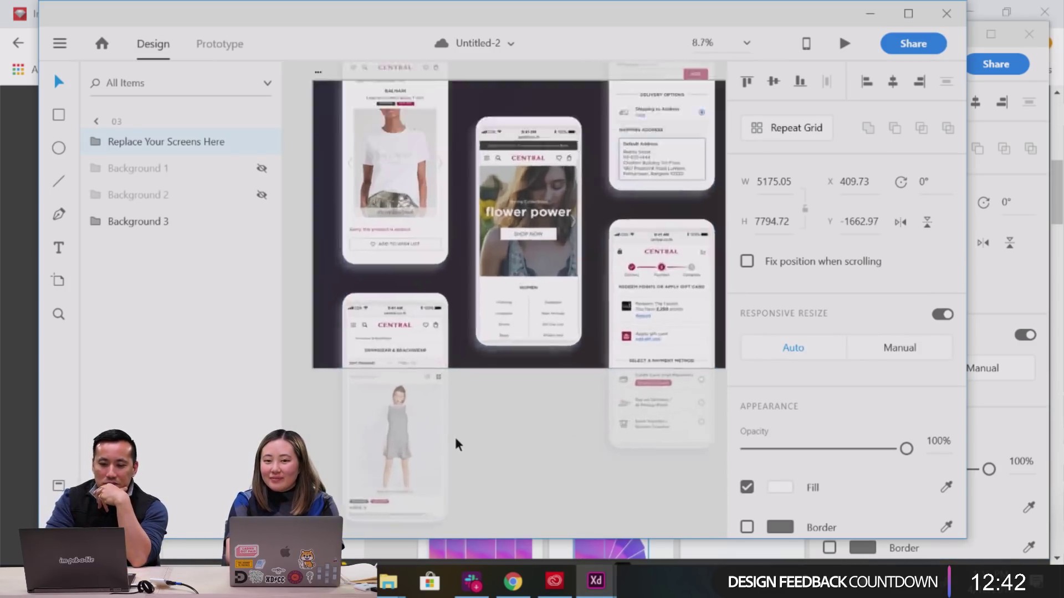
scroll(456, 442, "down", 3)
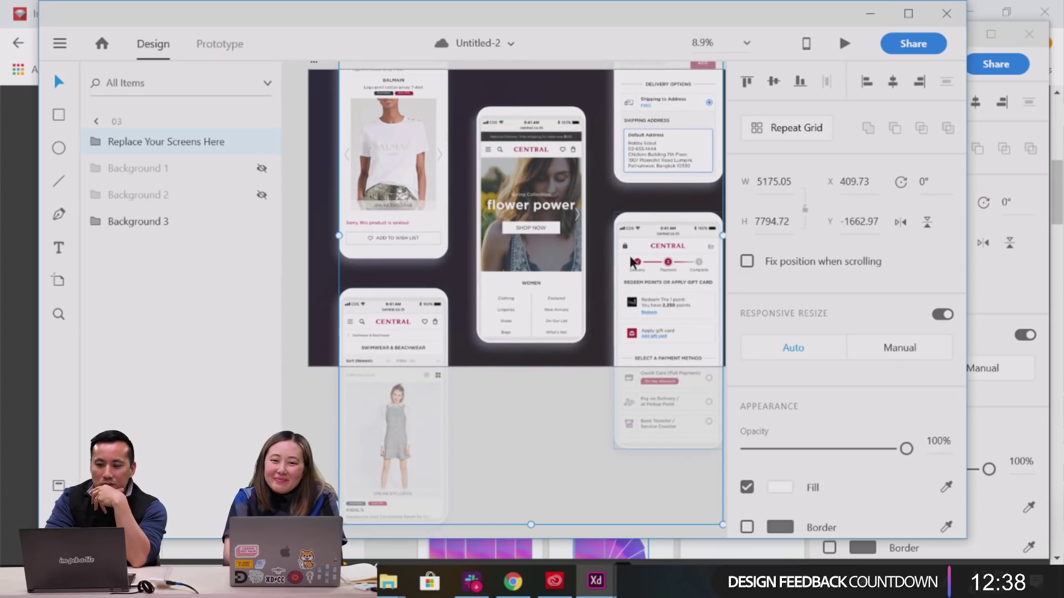
scroll(617, 283, "up", 1)
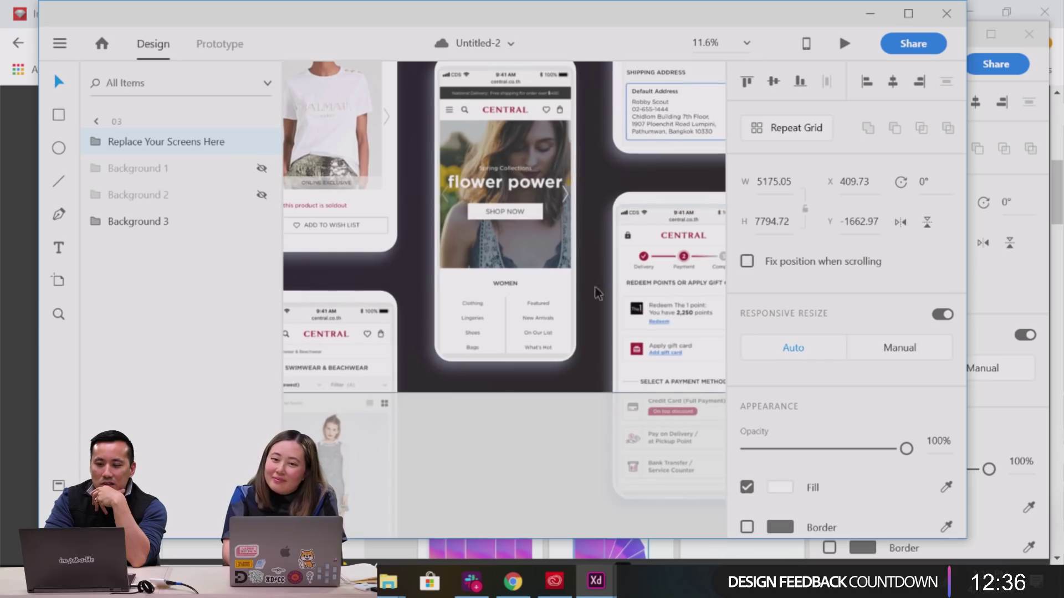
scroll(651, 266, "up", 1)
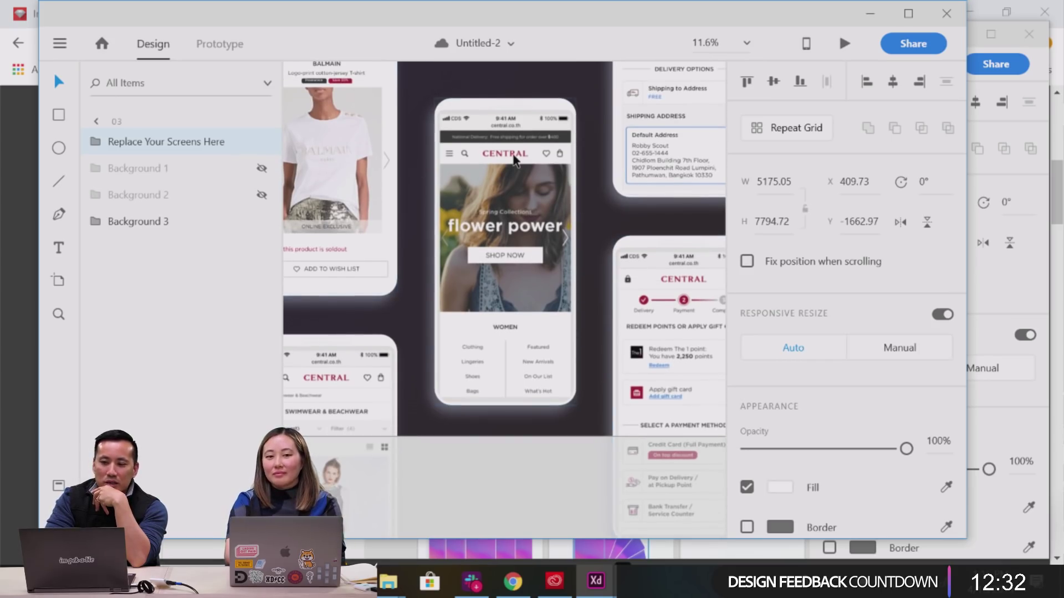
scroll(515, 161, "up", 1)
scroll(515, 161, "up", 2)
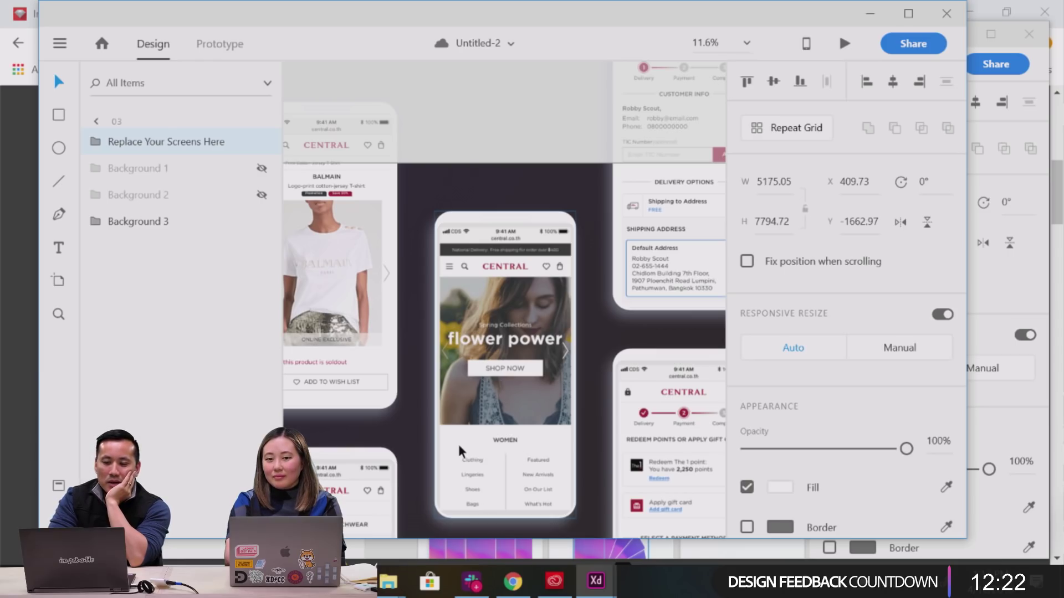
scroll(459, 432, "down", 1)
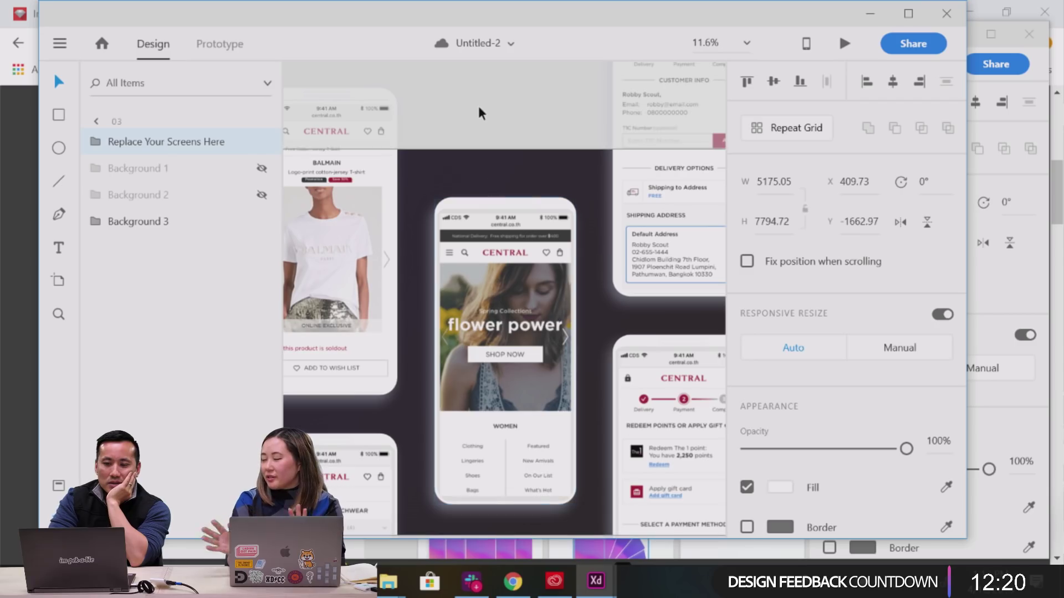
scroll(480, 113, "down", 3)
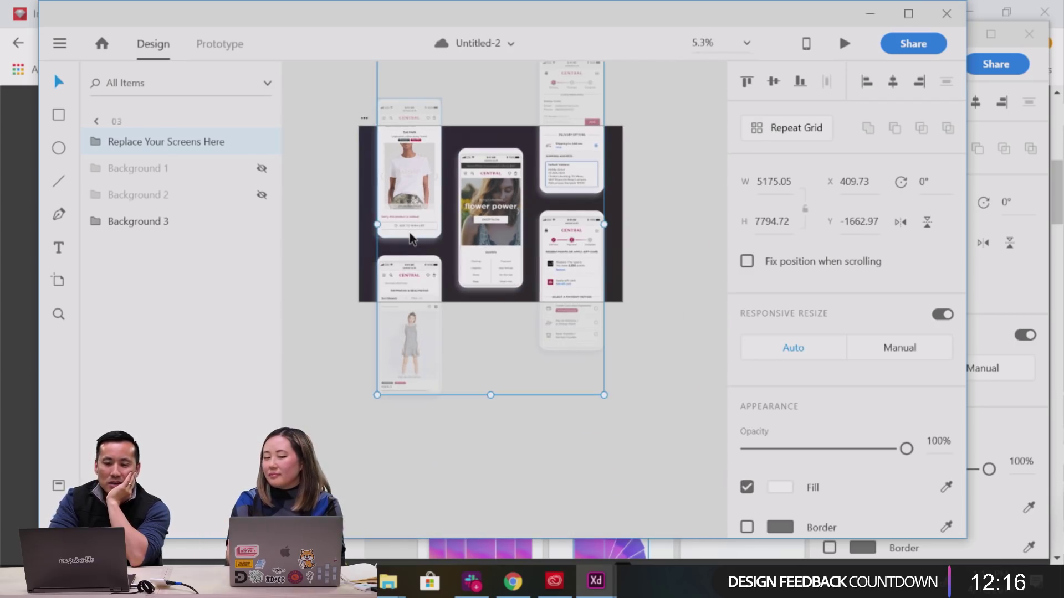
left_click(97, 121)
key("ctrl+3")
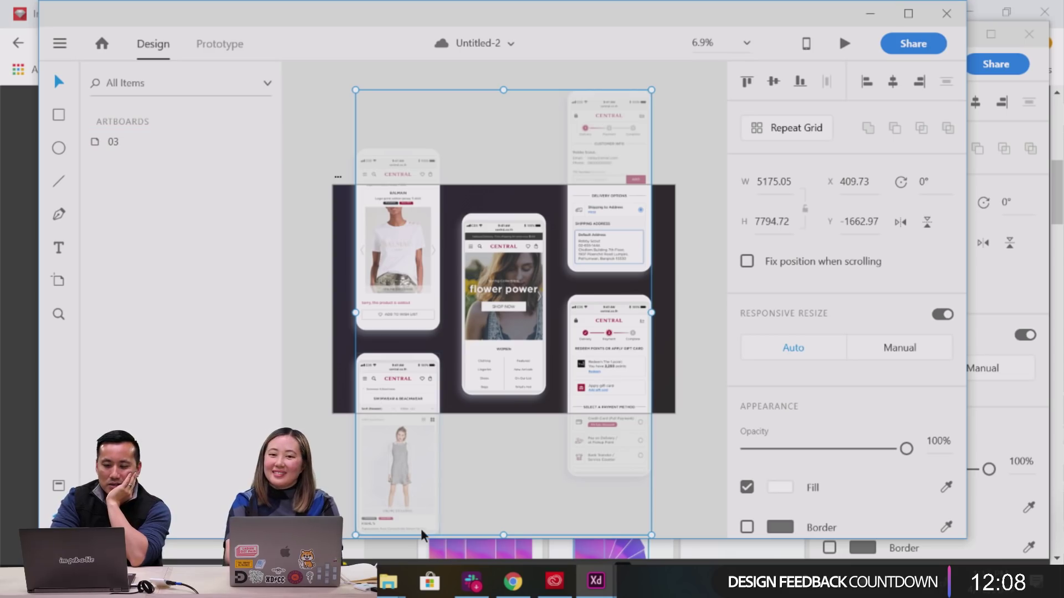
Bring up the Impekable Behance Case Study Template document and close it without saving its changes.
mouse_move(601, 591)
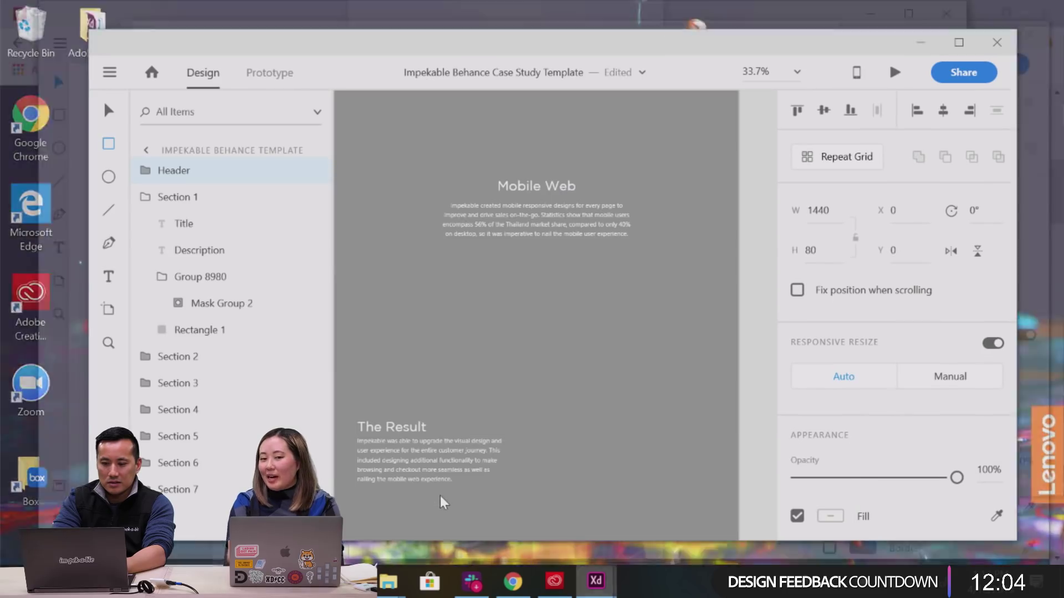
right_click(444, 500)
left_click(404, 344)
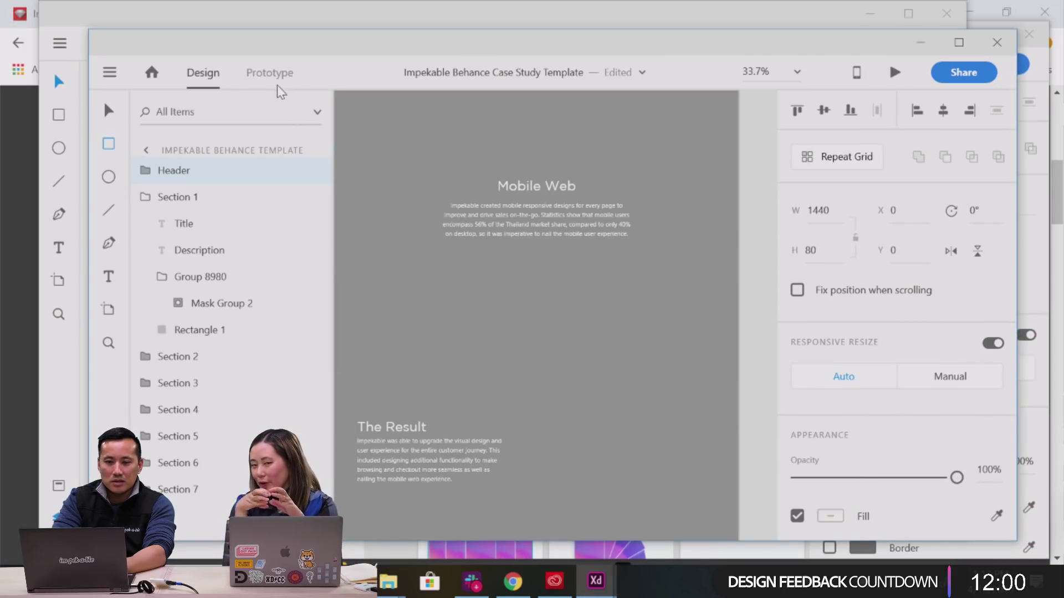
left_click(997, 43)
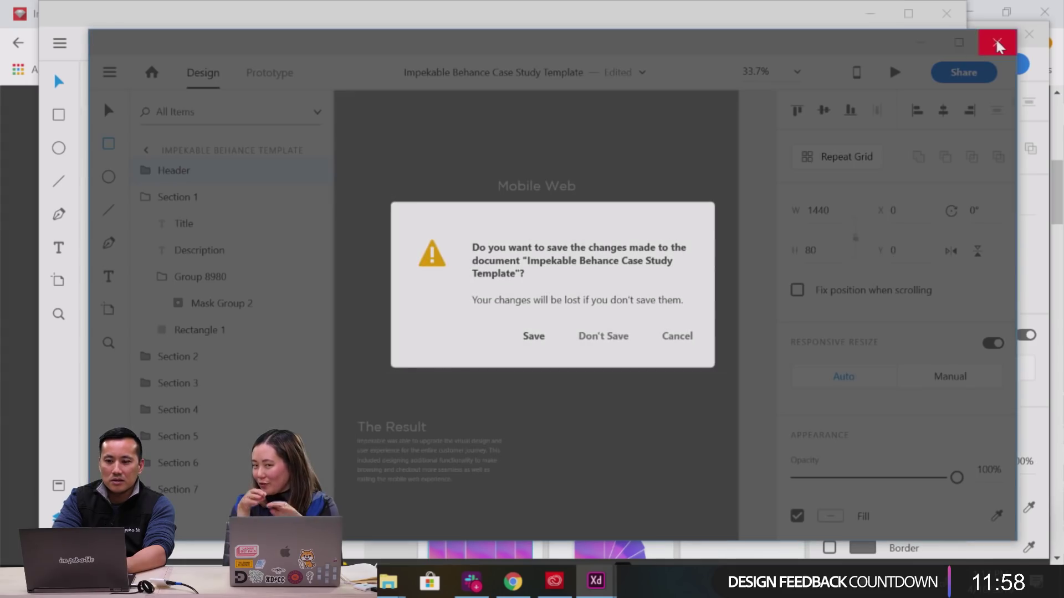
left_click(607, 339)
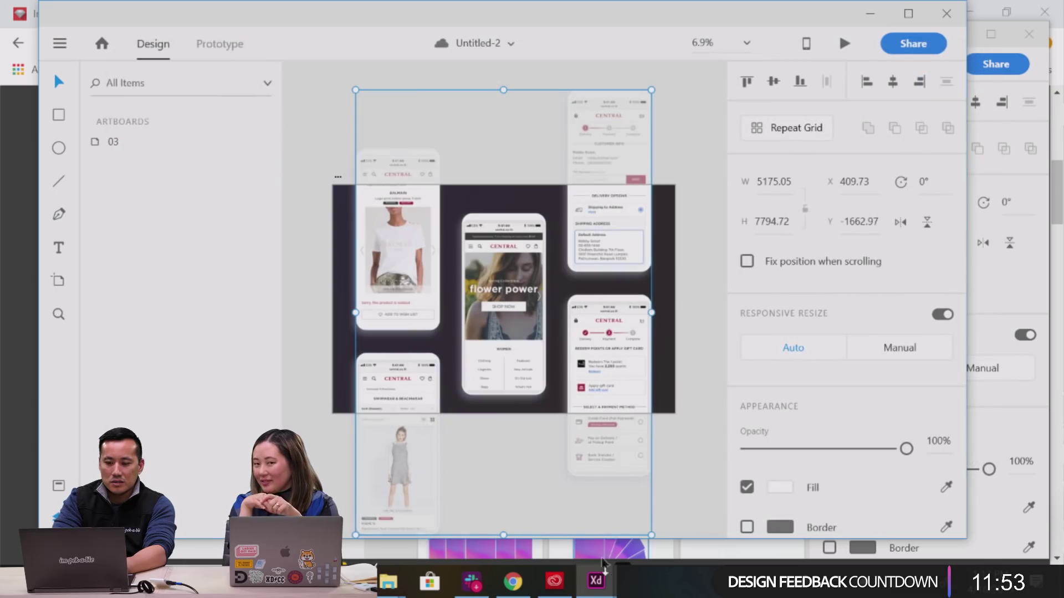
Open the recent Impekable Behance Case Study Template stored in \Desktop\Adobe Live\ and inspect its sections.
mouse_move(603, 570)
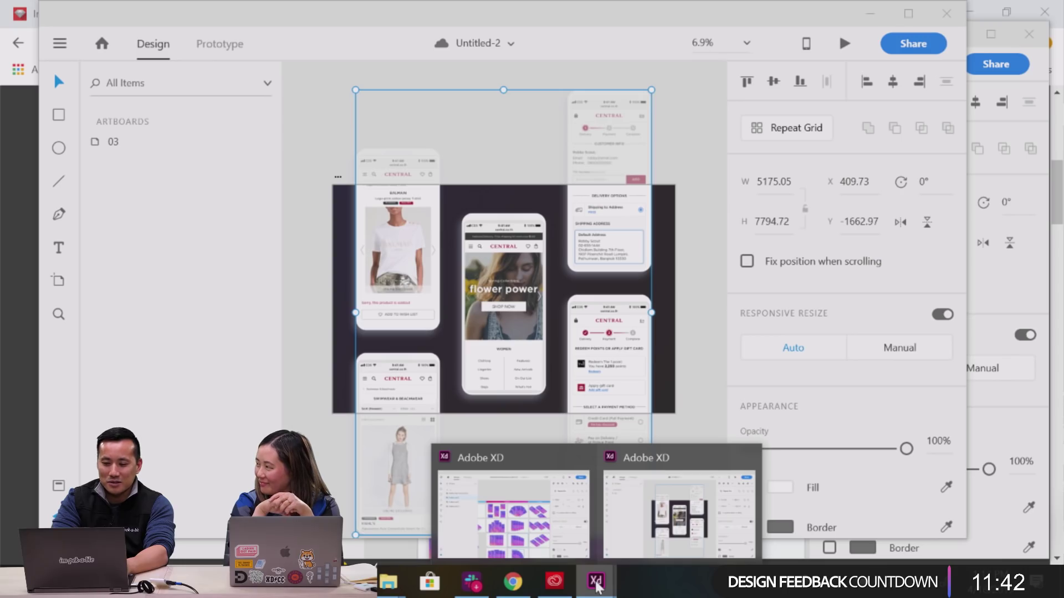
left_click(60, 44)
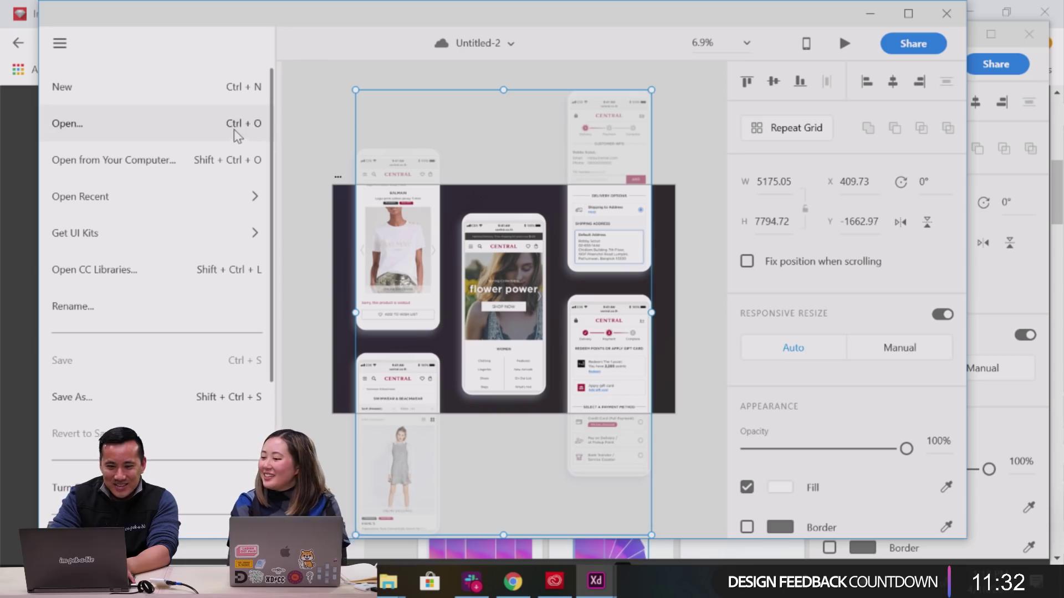
mouse_move(195, 210)
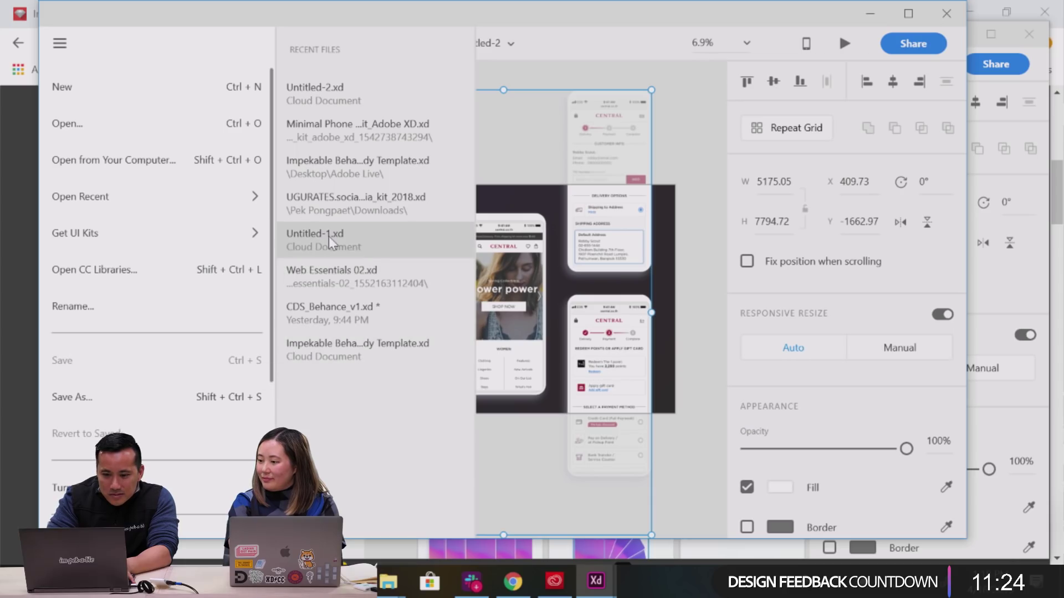
left_click(348, 167)
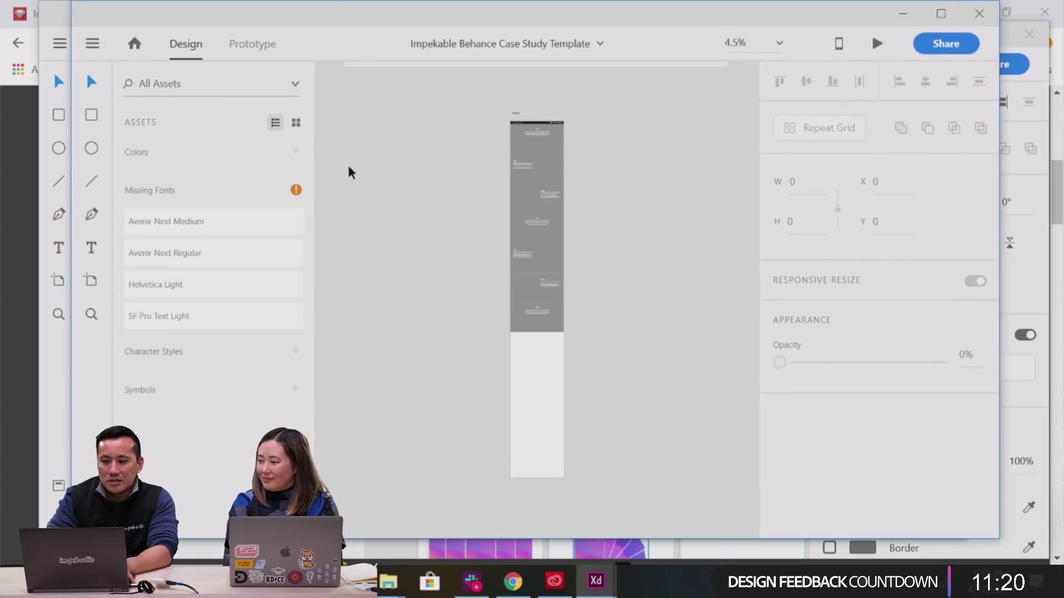
scroll(484, 192, "up", 5)
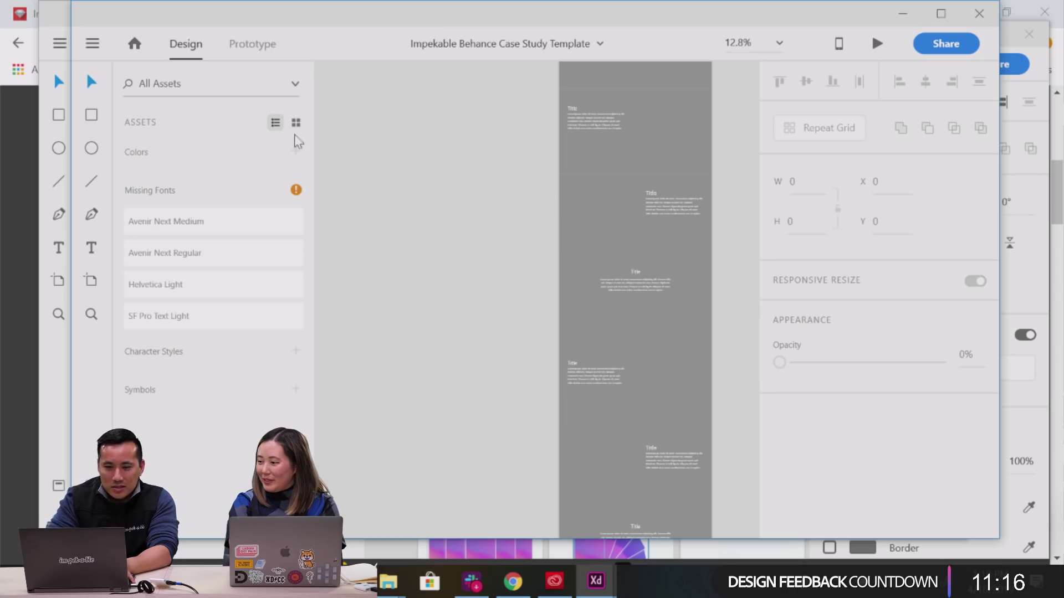
Return to the Untitled-2 mockup document through the recent files.
left_click(93, 44)
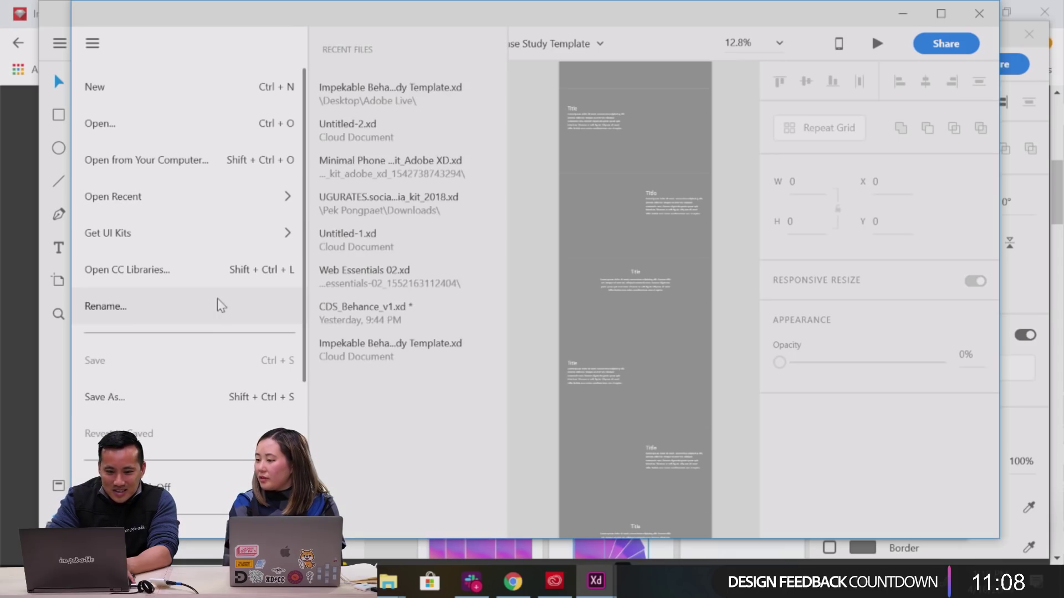
mouse_move(257, 190)
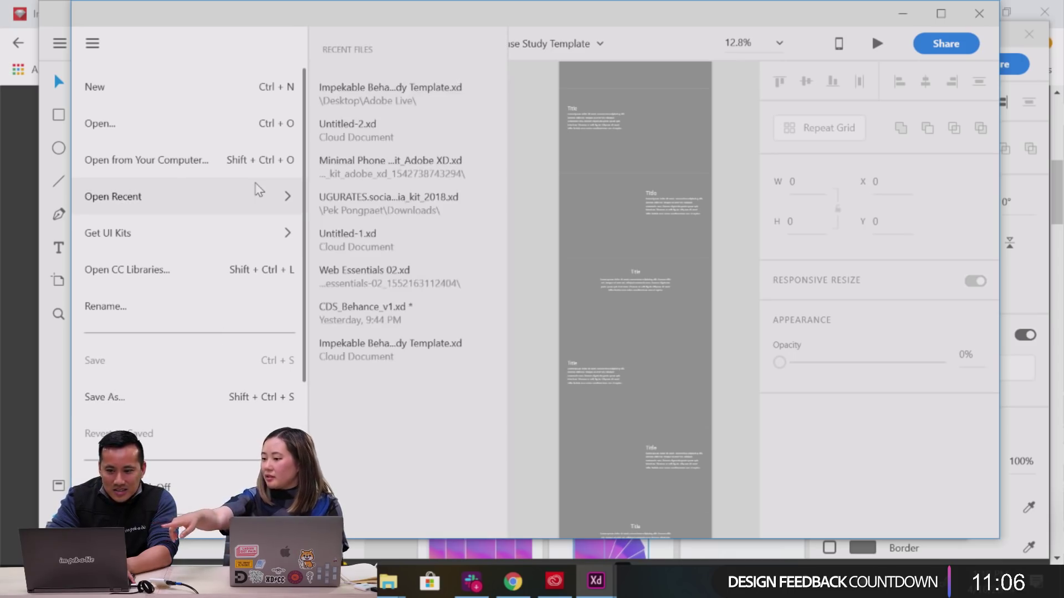
left_click(349, 124)
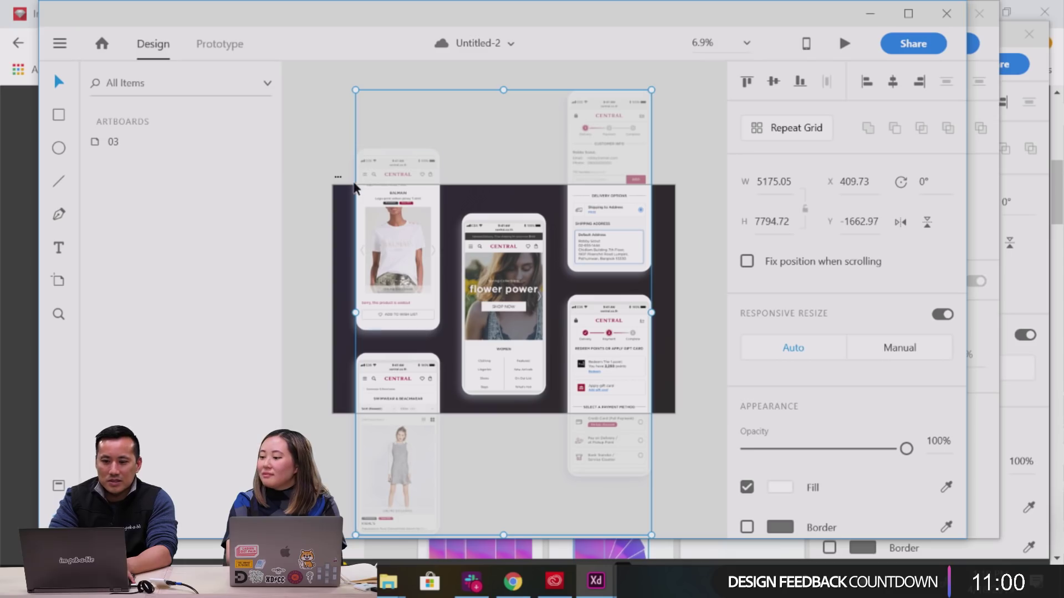
Open the recent cloud document Untitled-1 to check its contents, and close it.
left_click(60, 44)
mouse_move(184, 206)
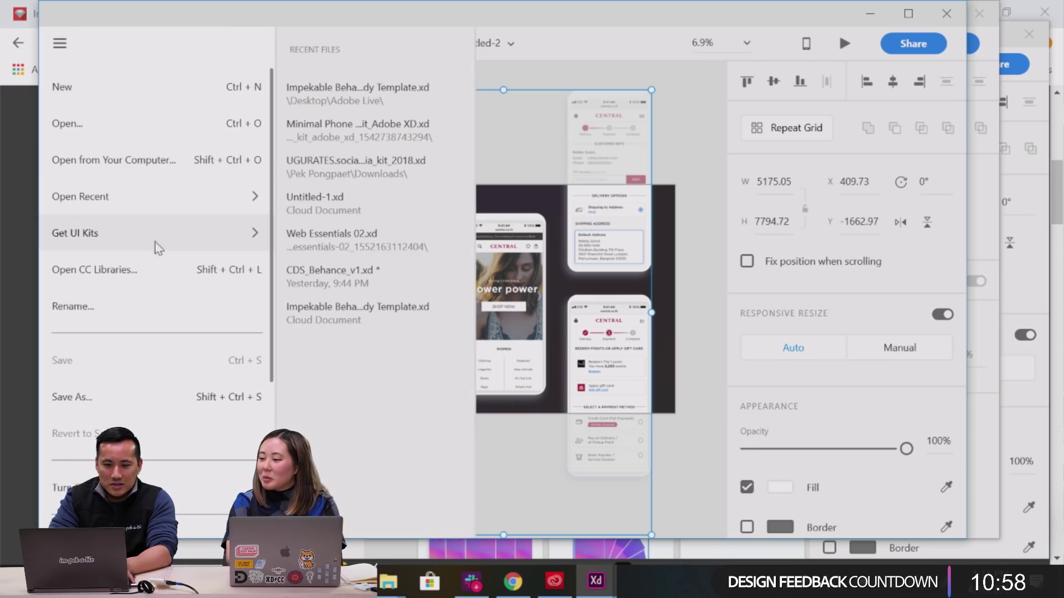
left_click(293, 204)
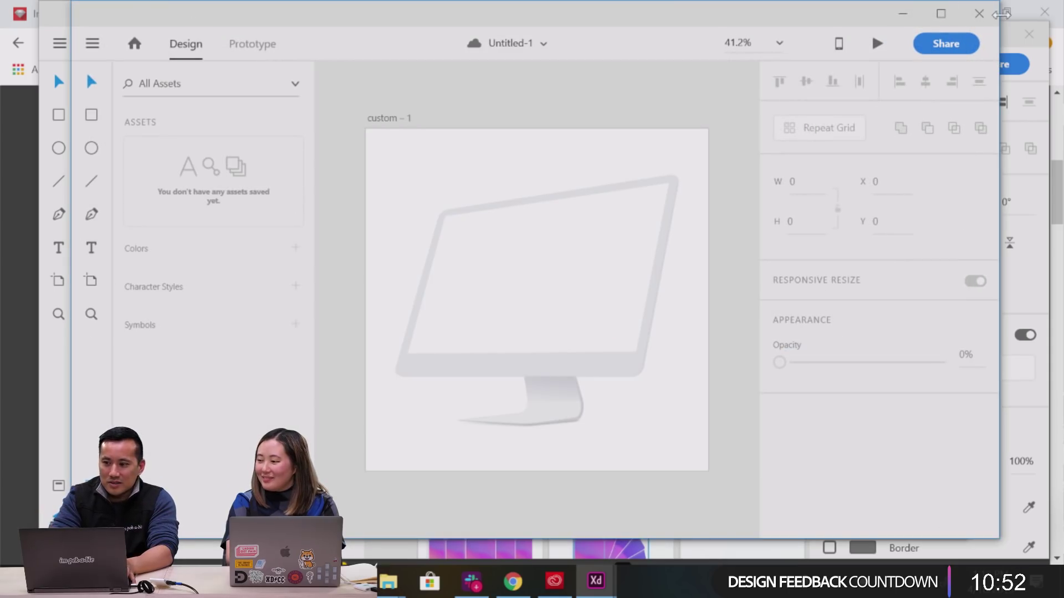
left_click(979, 15)
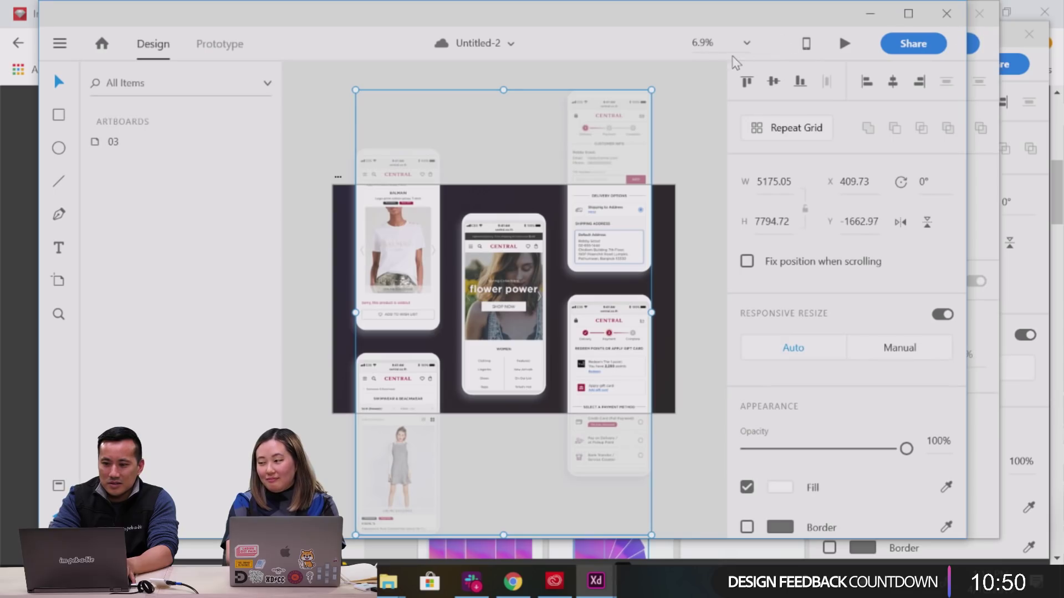
Open the cloud copy of the Impekable Behance Case Study Template to check its contents, and close it.
left_click(59, 44)
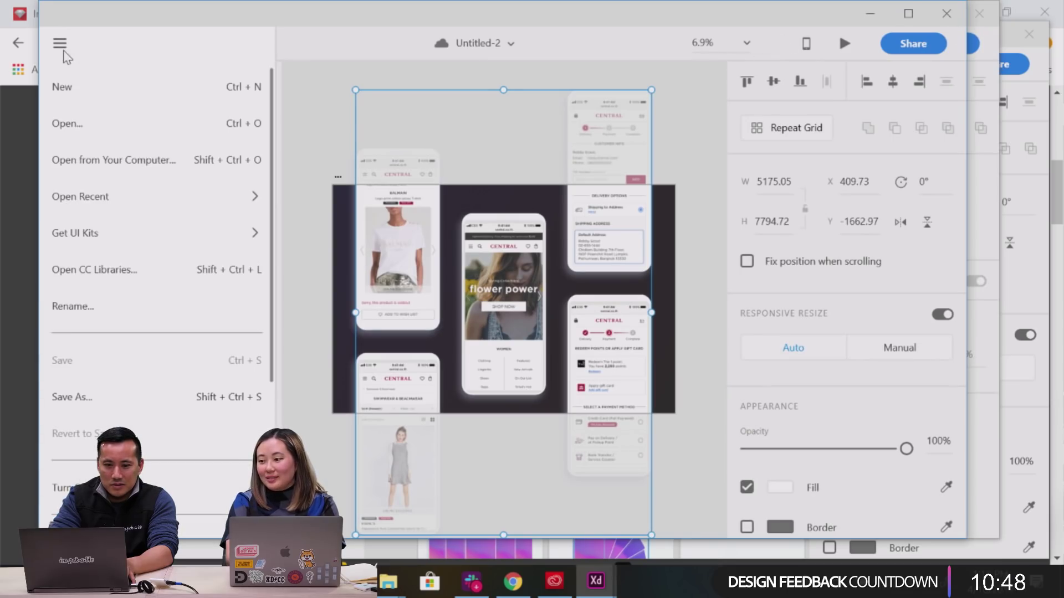
mouse_move(188, 199)
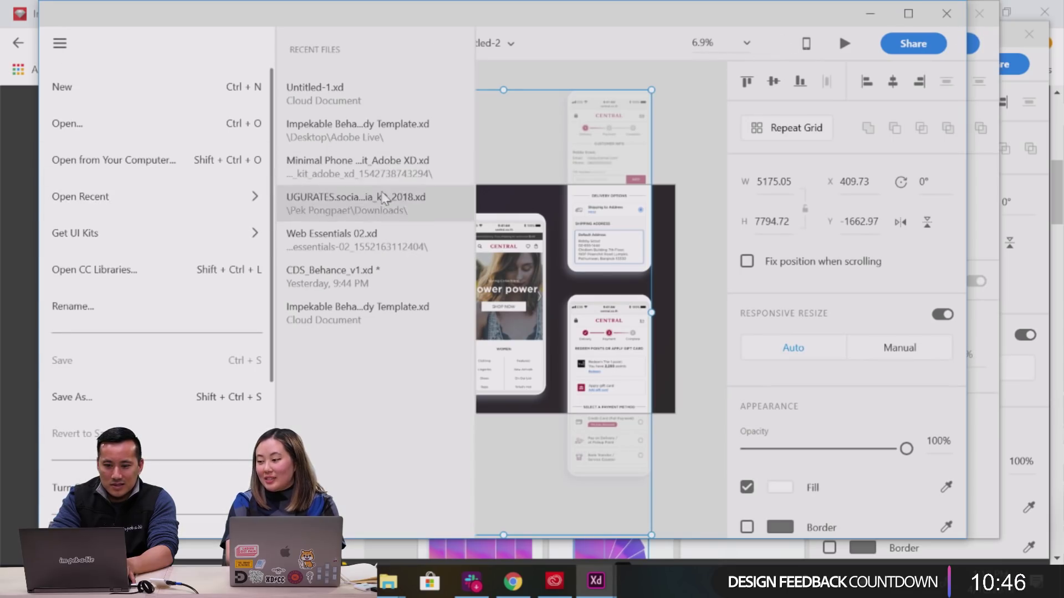
left_click(347, 305)
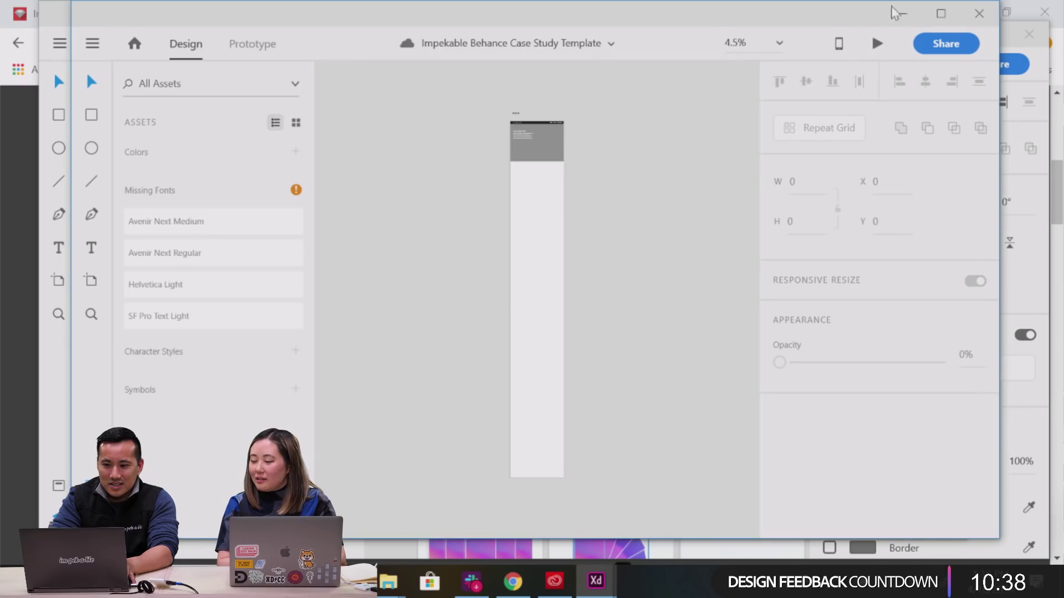
left_click(979, 13)
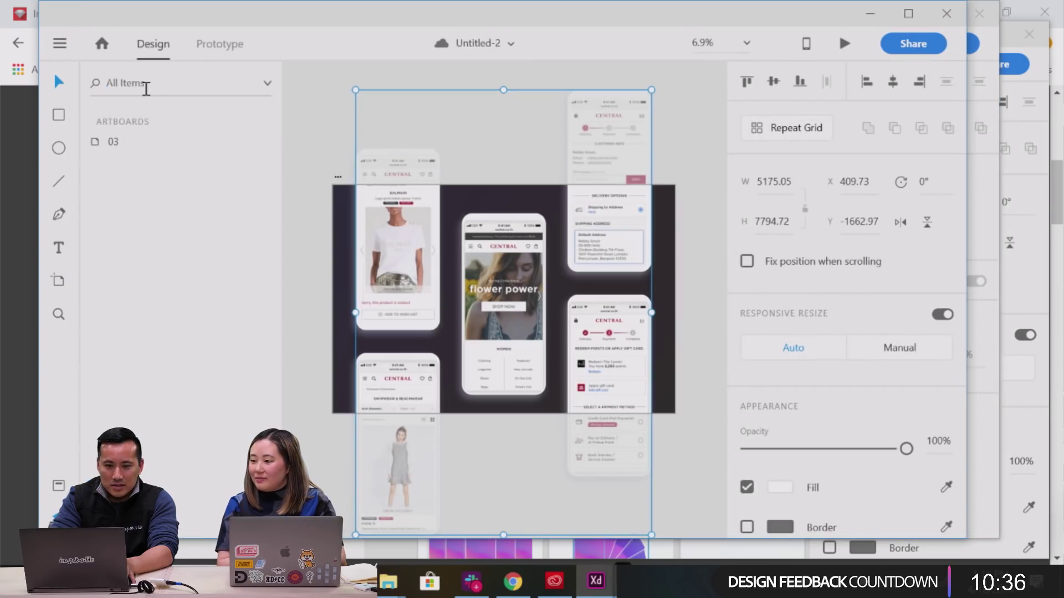
Return to the Impekable Behance Case Study Template from \Desktop\Adobe Live\ and select the first section below the header.
left_click(58, 45)
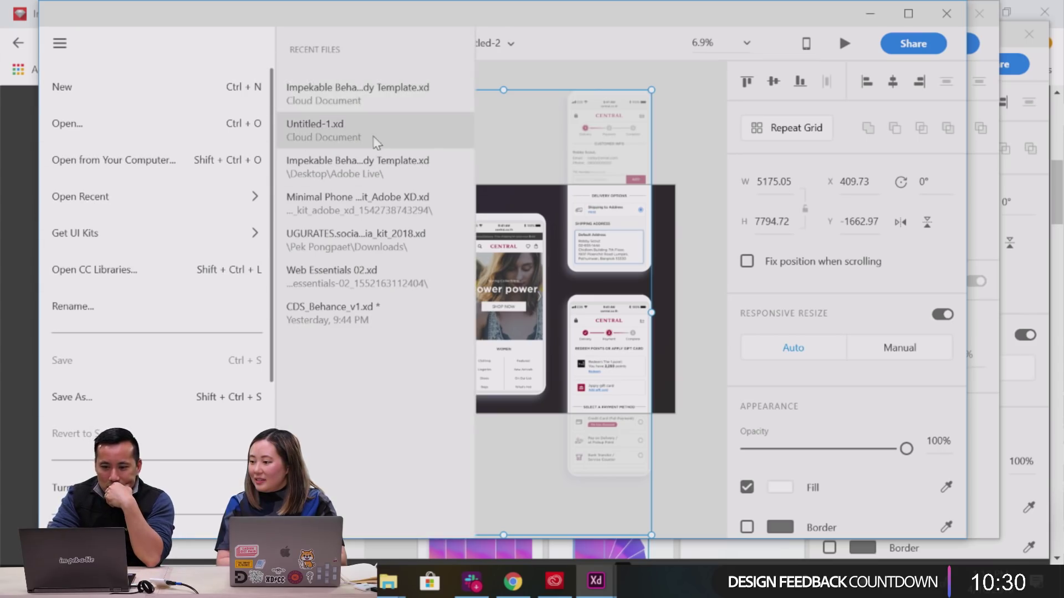
left_click(363, 169)
scroll(671, 184, "down", 3)
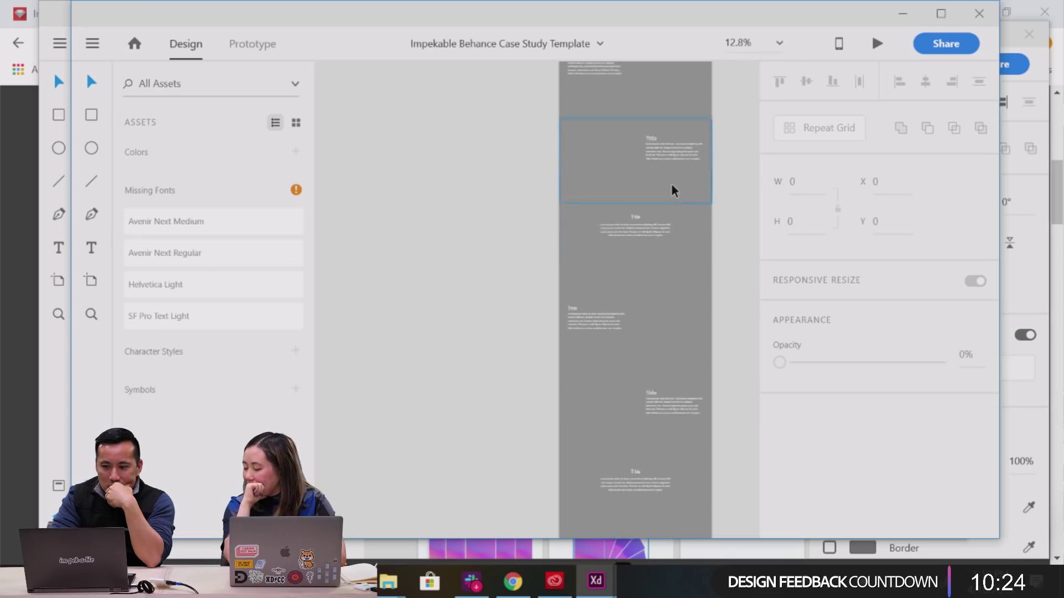
right_click(670, 184)
key("Escape")
scroll(466, 220, "up", 10)
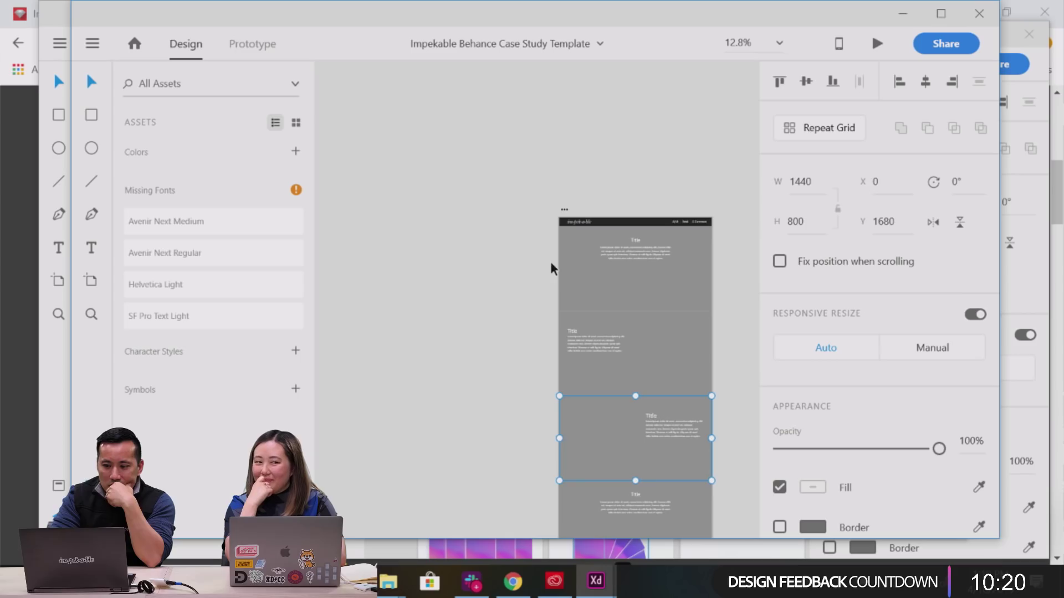
left_click(568, 262)
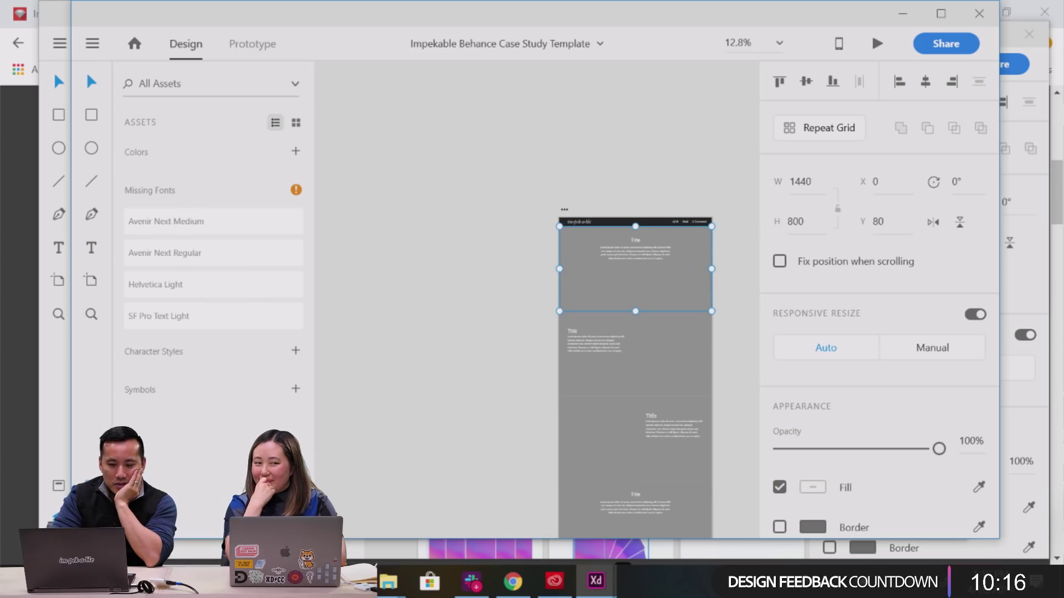
Show the artboard's layers, expand the Section 1 group and select its background rectangle.
key("ctrl+y")
left_click(131, 169)
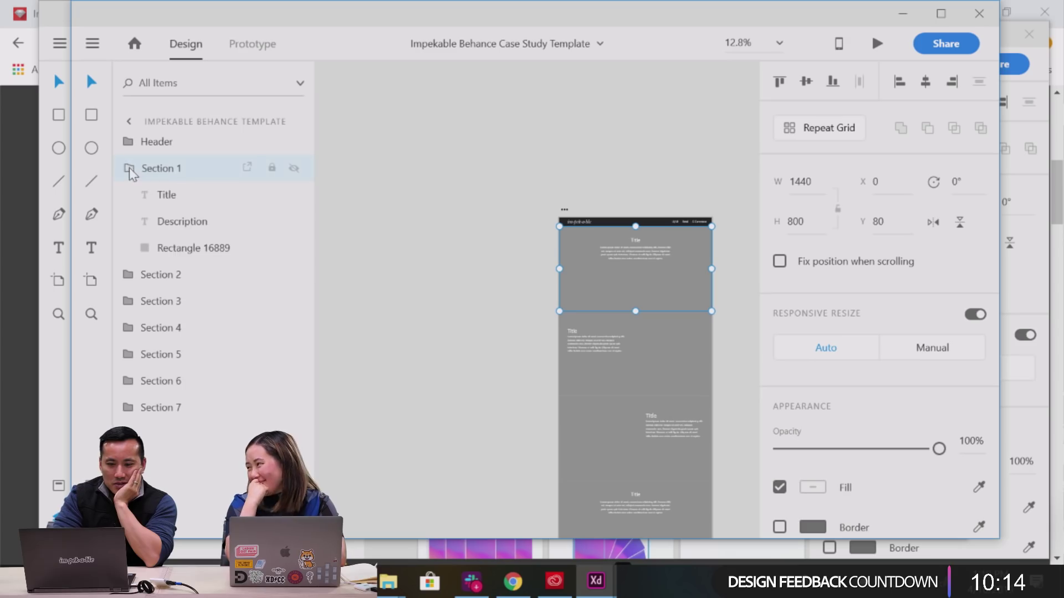
left_click(172, 247)
Copy the Mockup#1 image from the Asset PNGs folder and paste it into the Section 1 group of the case study template.
mouse_move(388, 581)
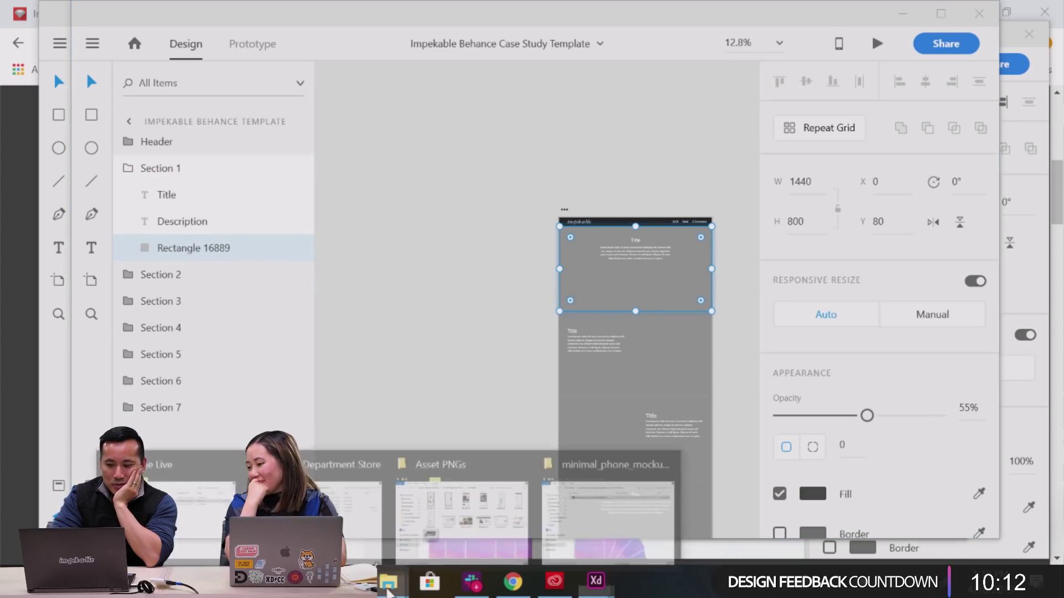
left_click(491, 529)
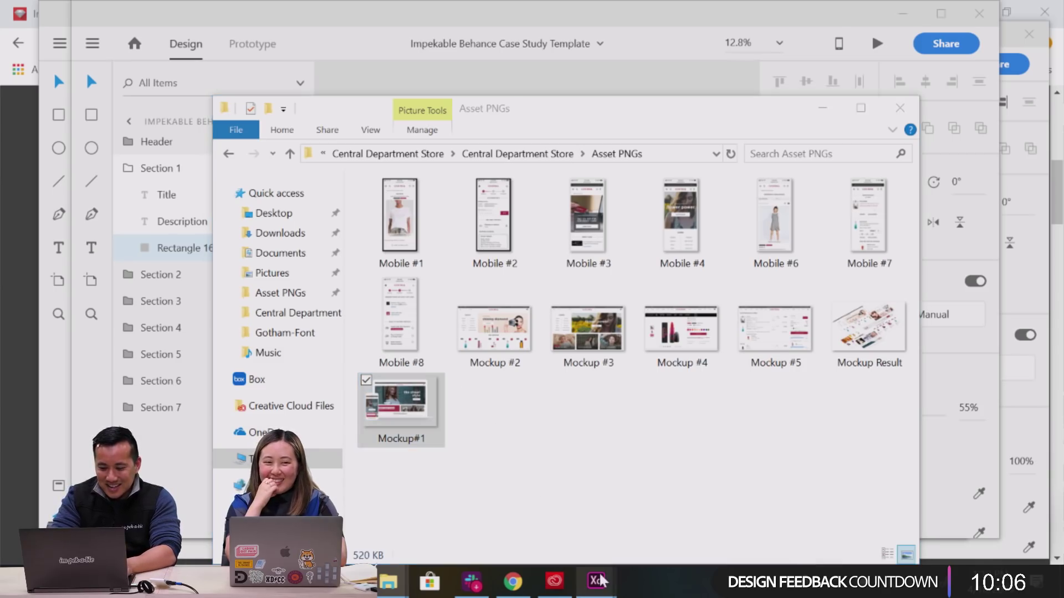
mouse_move(595, 577)
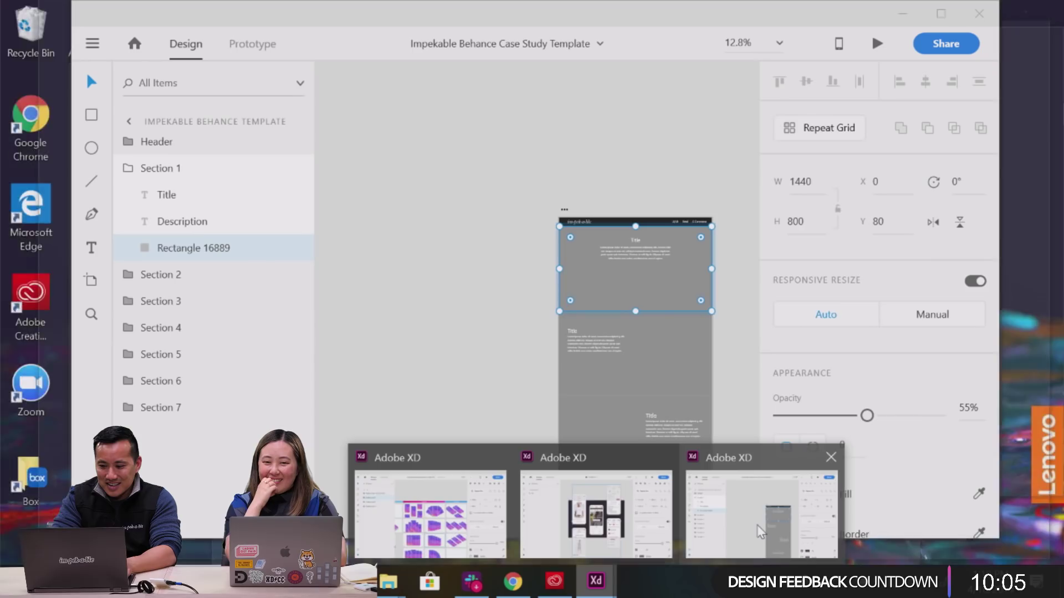
left_click(760, 532)
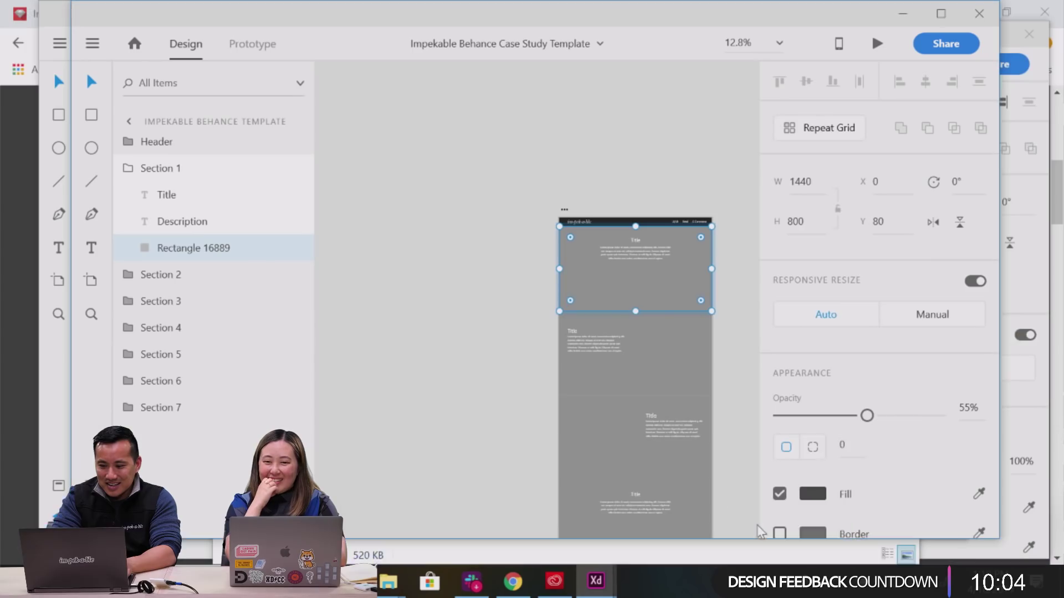
left_click(467, 329)
left_click(624, 292)
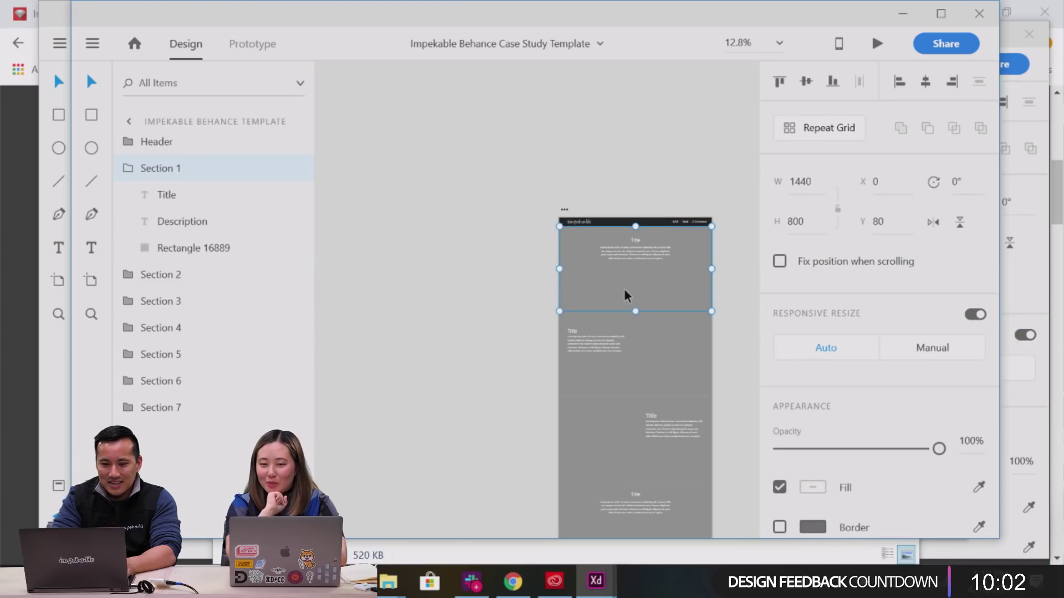
left_click(194, 216)
key("ctrl+v")
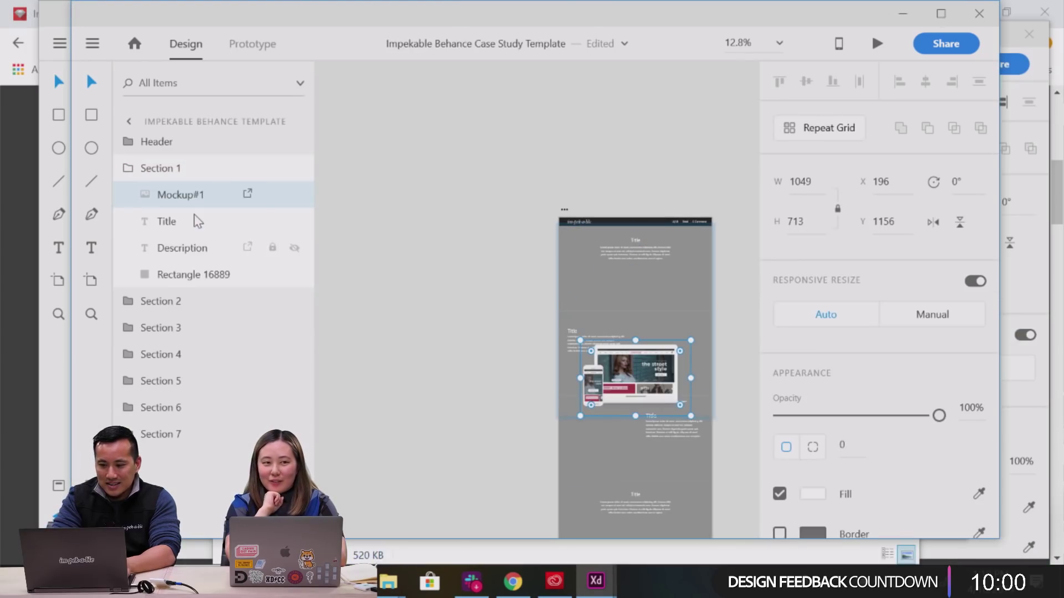
Move the mockup image up beneath Section 1's description to about X 274, Y 440, and reorder its layer below Description.
left_click_drag(633, 354, 639, 299)
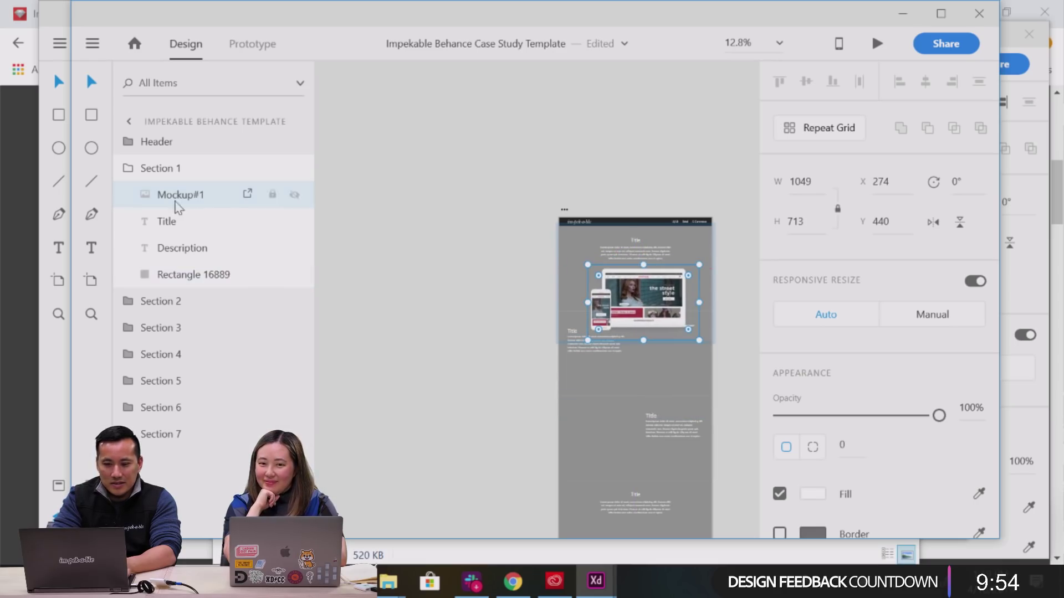
left_click_drag(169, 200, 165, 269)
Duplicate Section 1's background rectangle in place and put the copy's layer directly below Mockup#1.
left_click(169, 277)
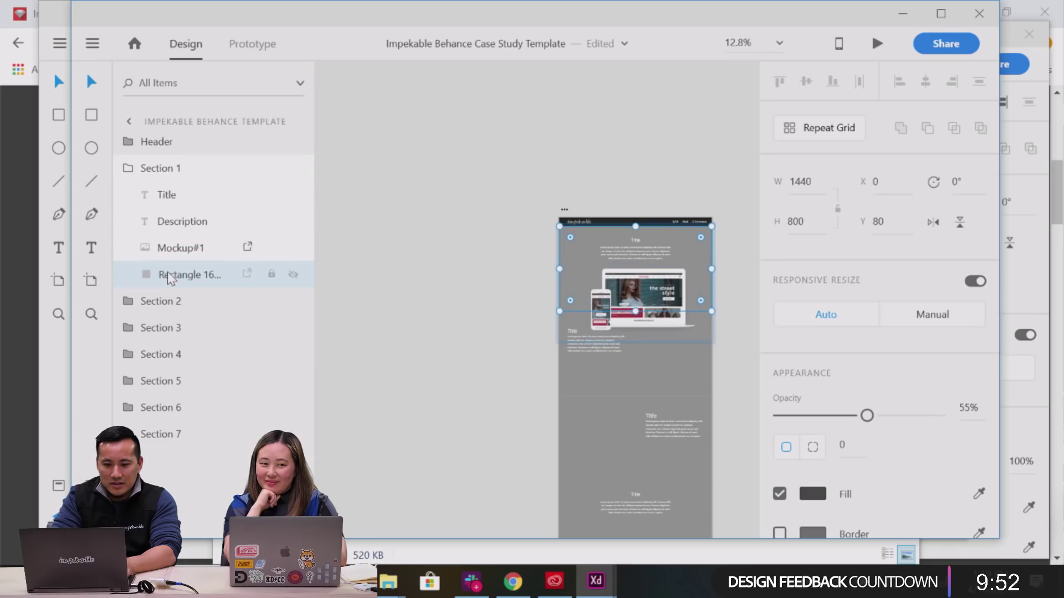
key("ctrl+c")
key("ctrl+v")
left_click_drag(194, 203, 182, 292)
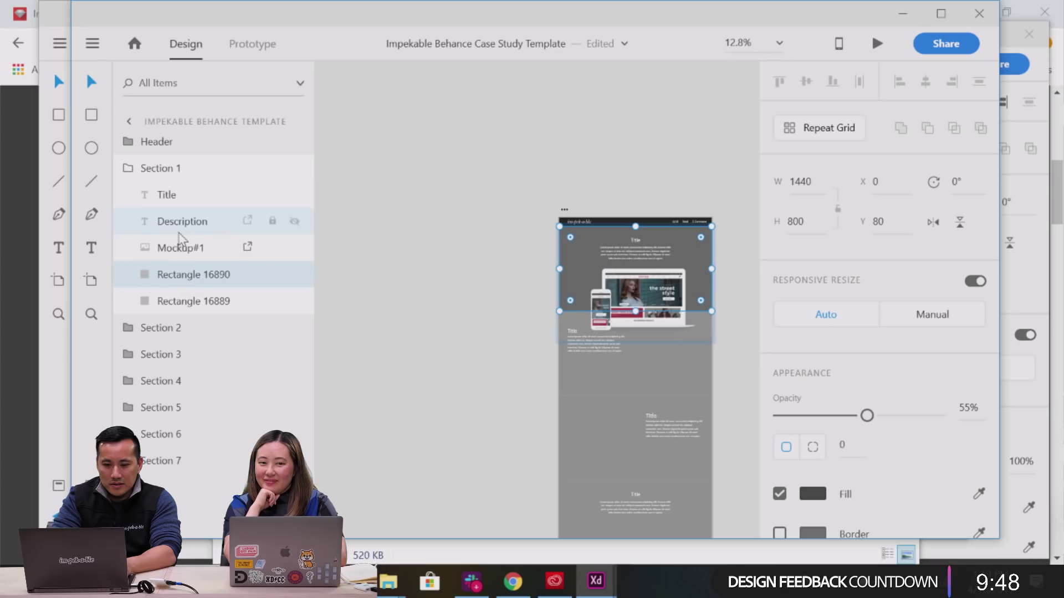
left_click(176, 250)
left_click(188, 275, "shift")
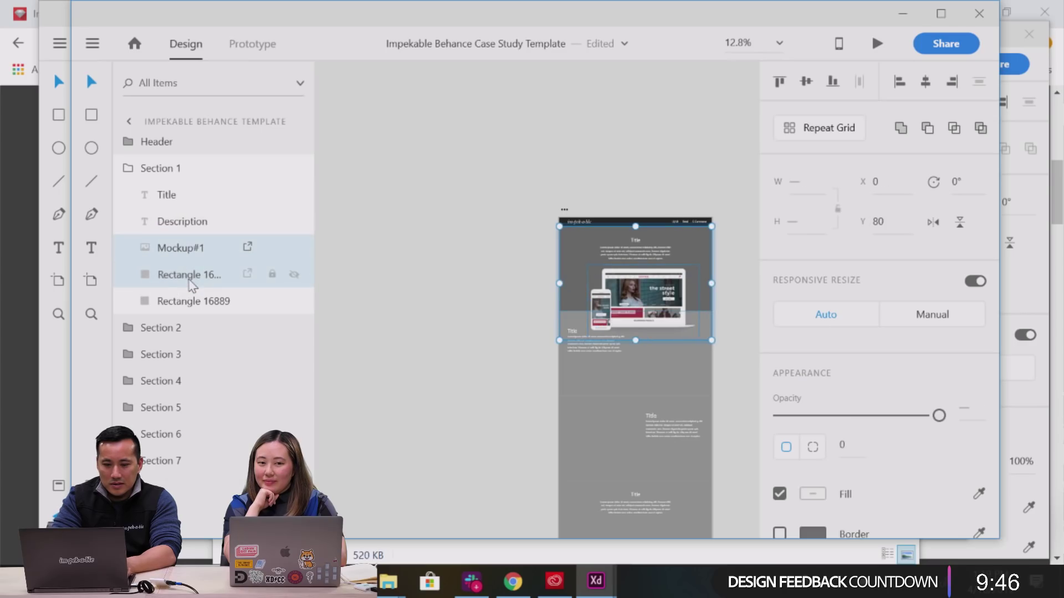
right_click(191, 285)
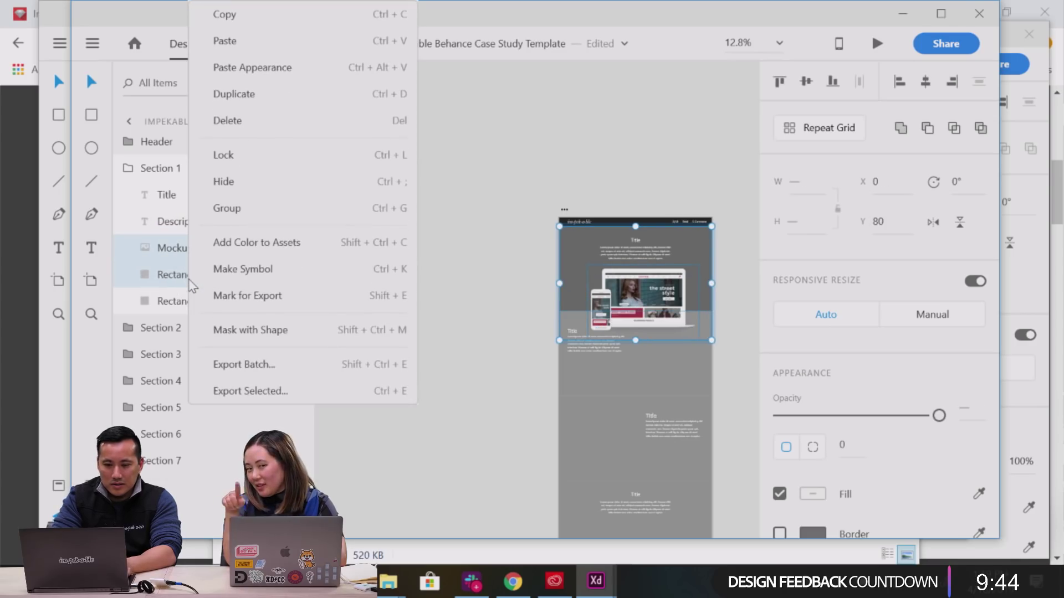
key("Escape")
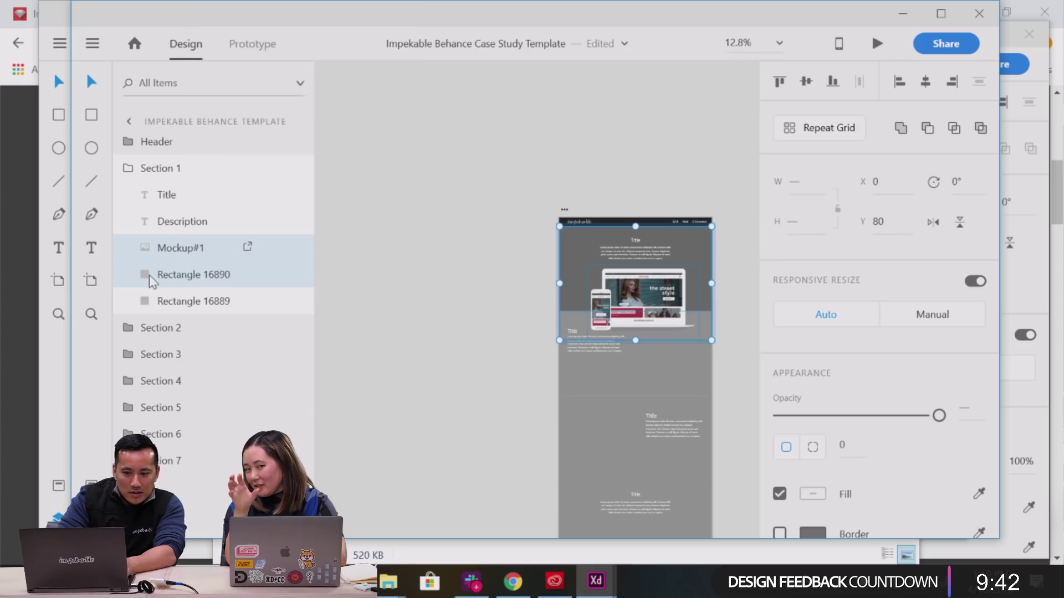
Move the duplicate rectangle's layer above Mockup#1 and mask the mockup image with that rectangle's shape.
left_click_drag(170, 282, 166, 245)
left_click(163, 276)
left_click(166, 275, "shift")
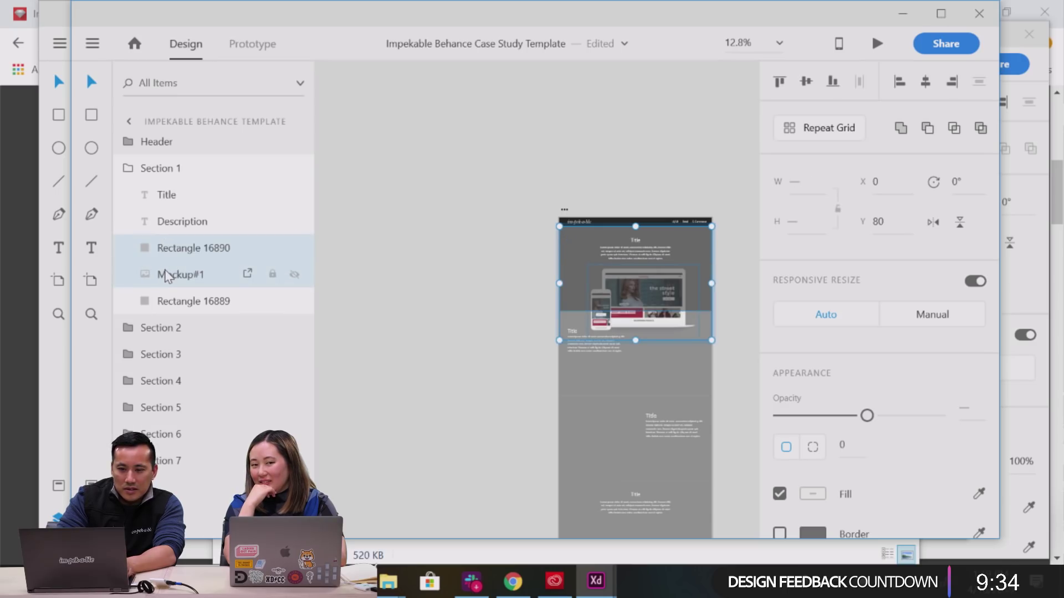
double_click(166, 275)
left_click(166, 248, "shift")
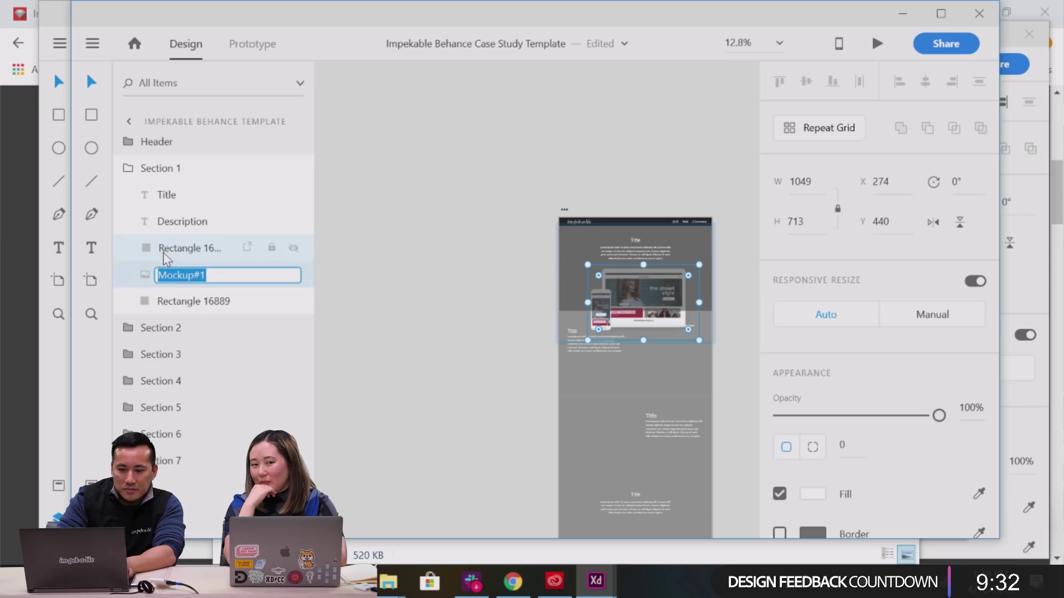
right_click(175, 278)
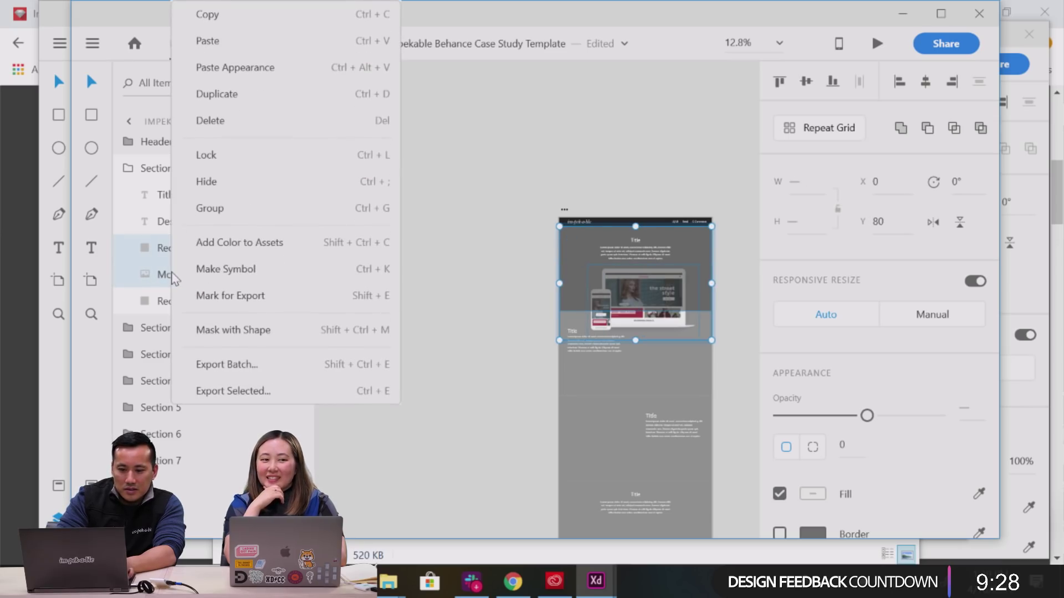
left_click(240, 331)
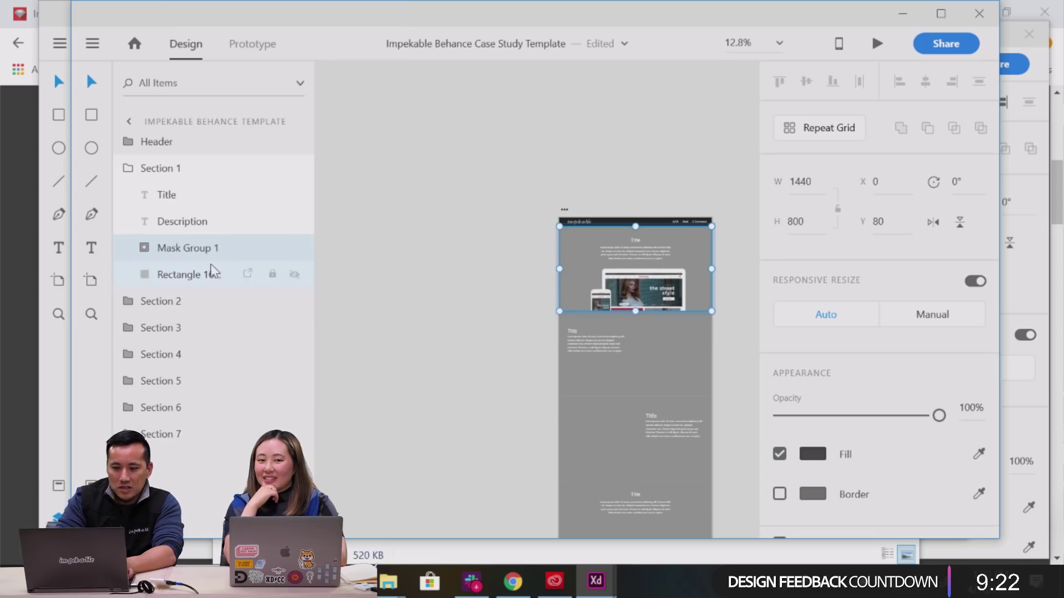
Fill Section 1's background rectangle with crimson sampled from the CENTRAL logo and raise its opacity to 100%.
left_click(187, 281)
scroll(629, 294, "up", 5)
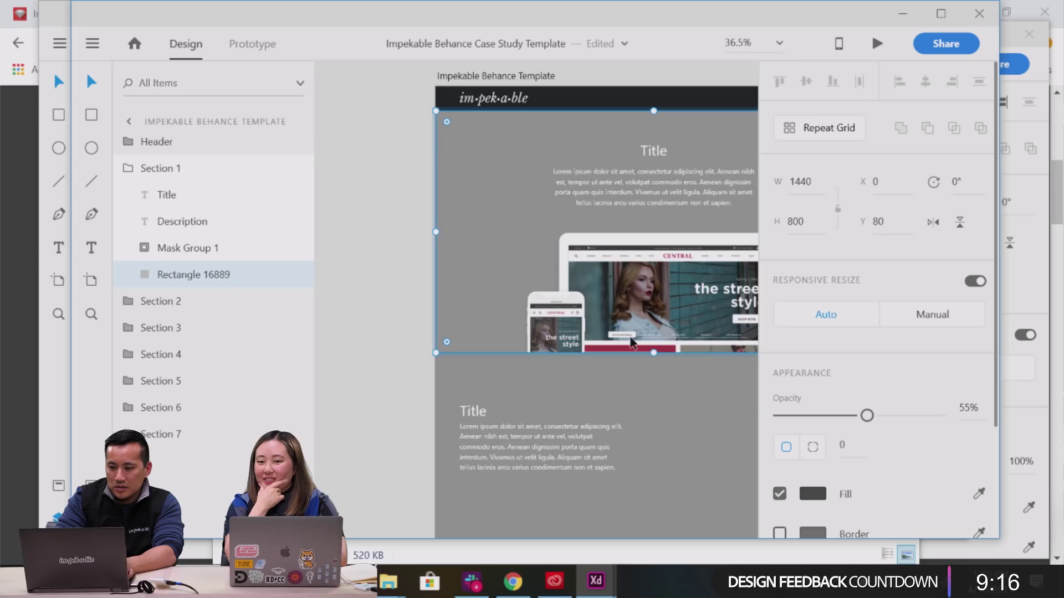
scroll(633, 314, "up", 5)
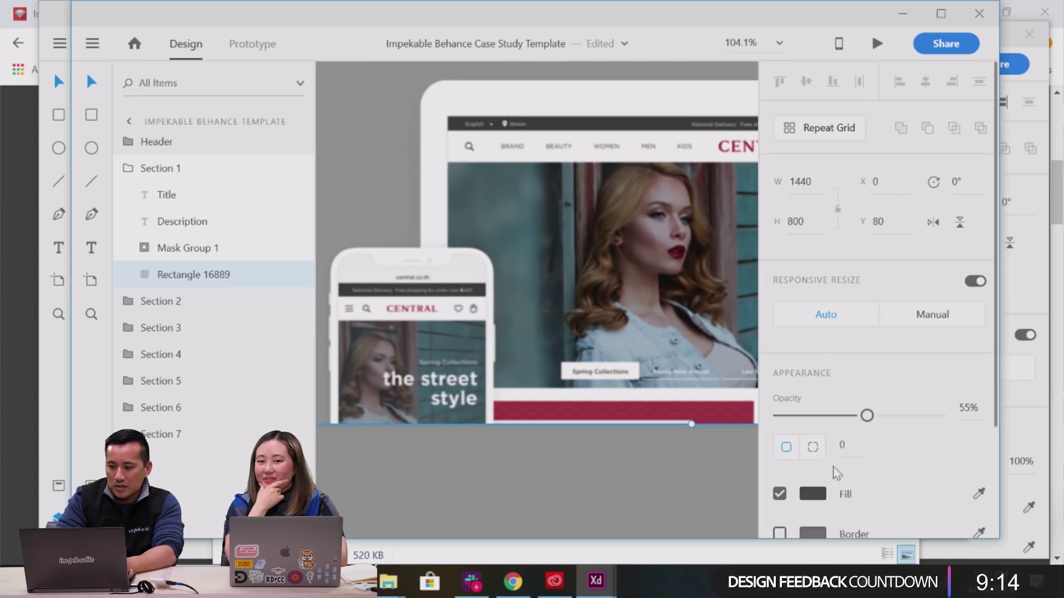
scroll(659, 310, "right", 3)
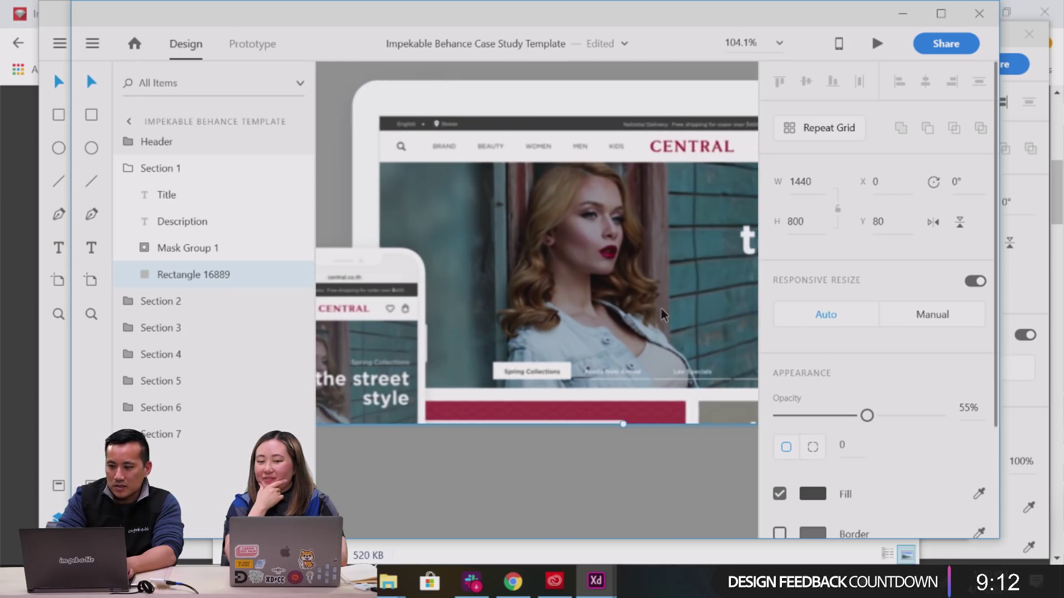
left_click(977, 494)
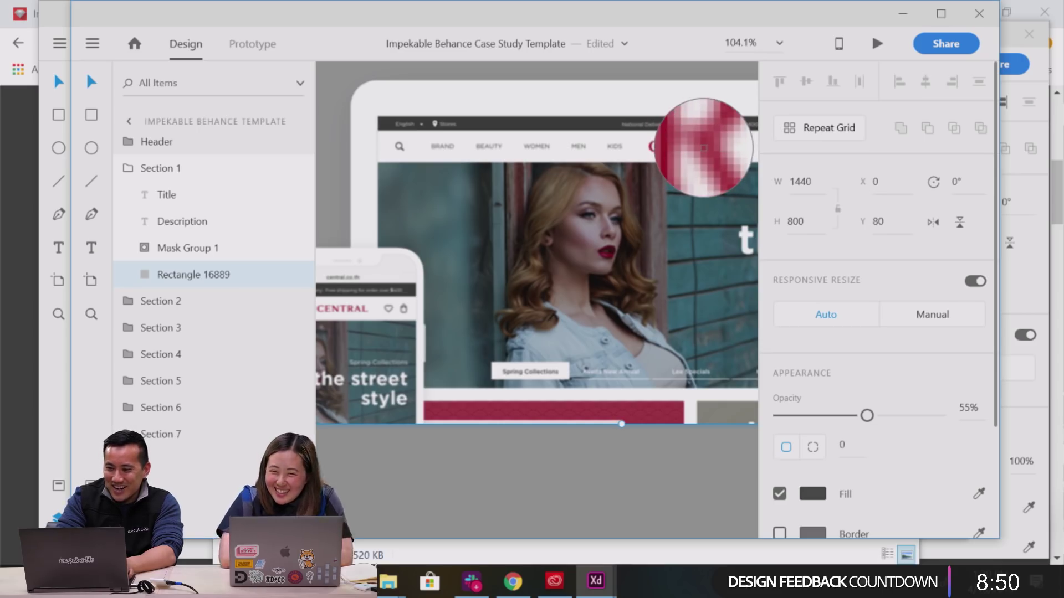
left_click(705, 148)
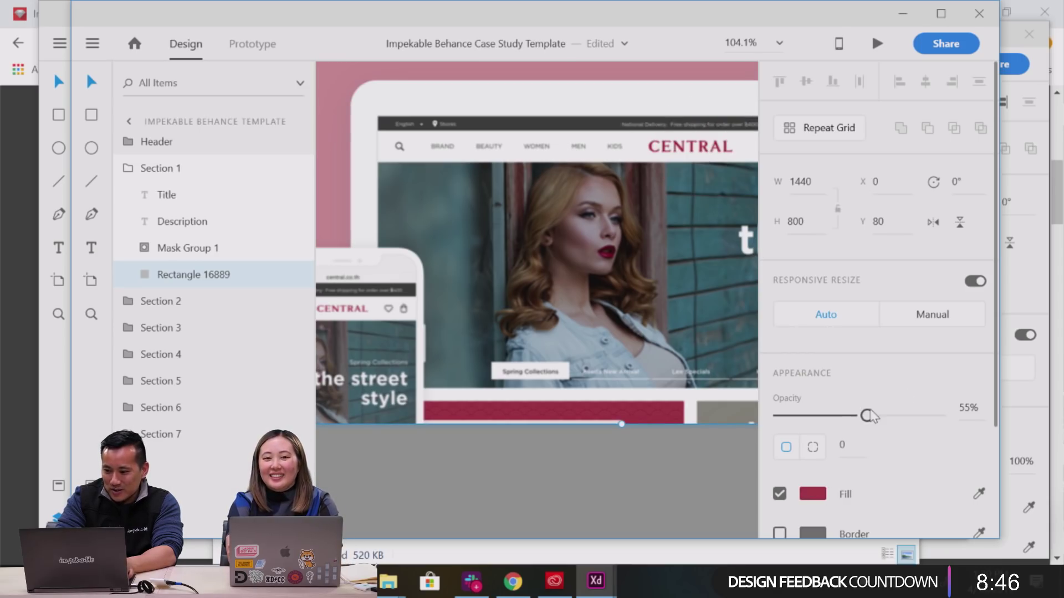
left_click_drag(874, 404, 939, 415)
Reposition the Mockup#1 image inside Section 1's mask group to about X 196, Y 419.
scroll(568, 314, "down", 5)
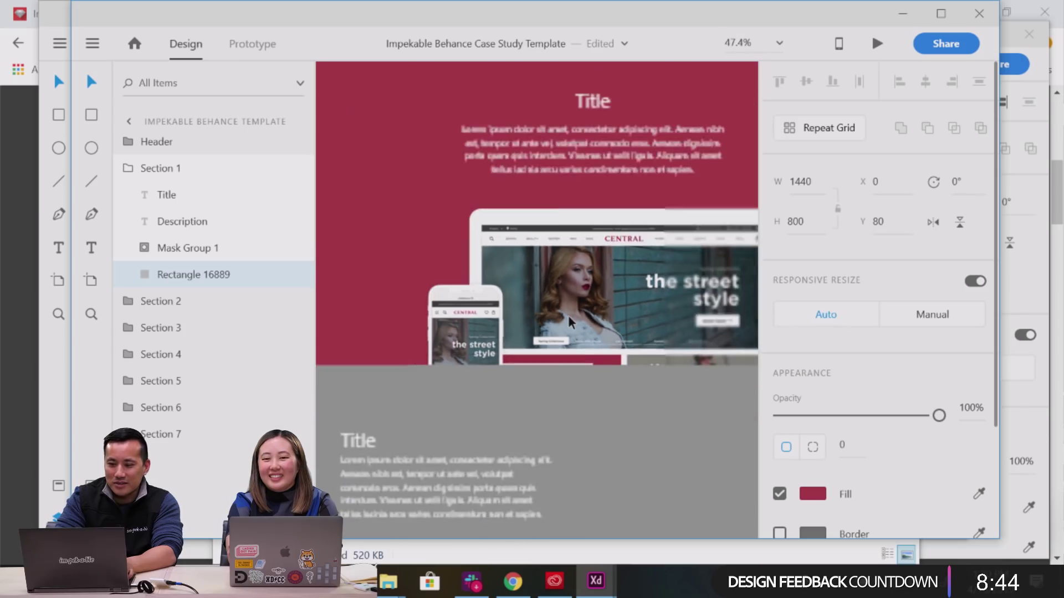
scroll(567, 315, "left", 3)
scroll(569, 320, "right", 2)
scroll(569, 319, "right", 2)
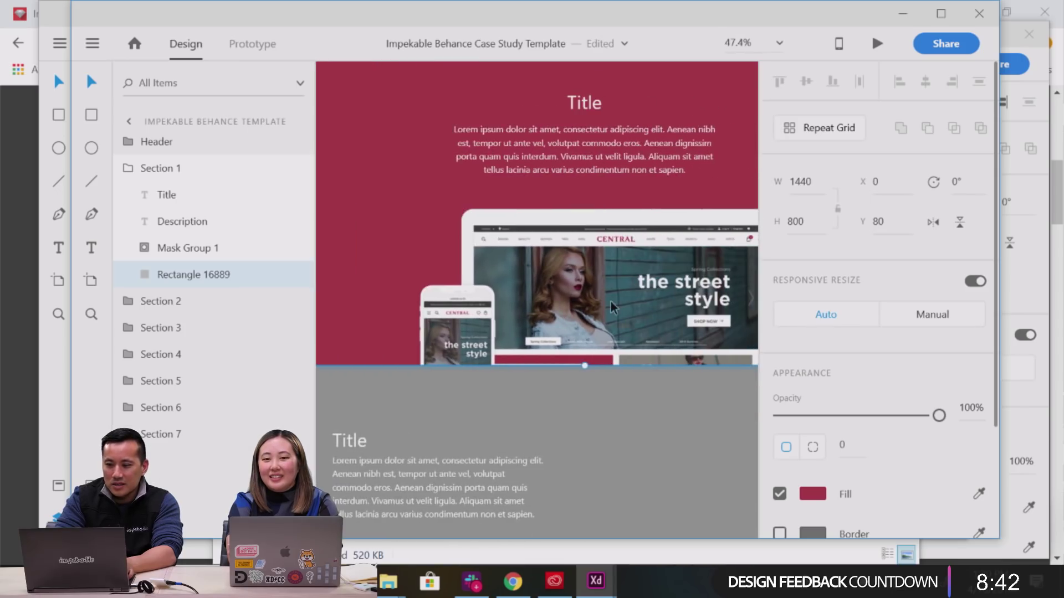
left_click(619, 301)
double_click(599, 284)
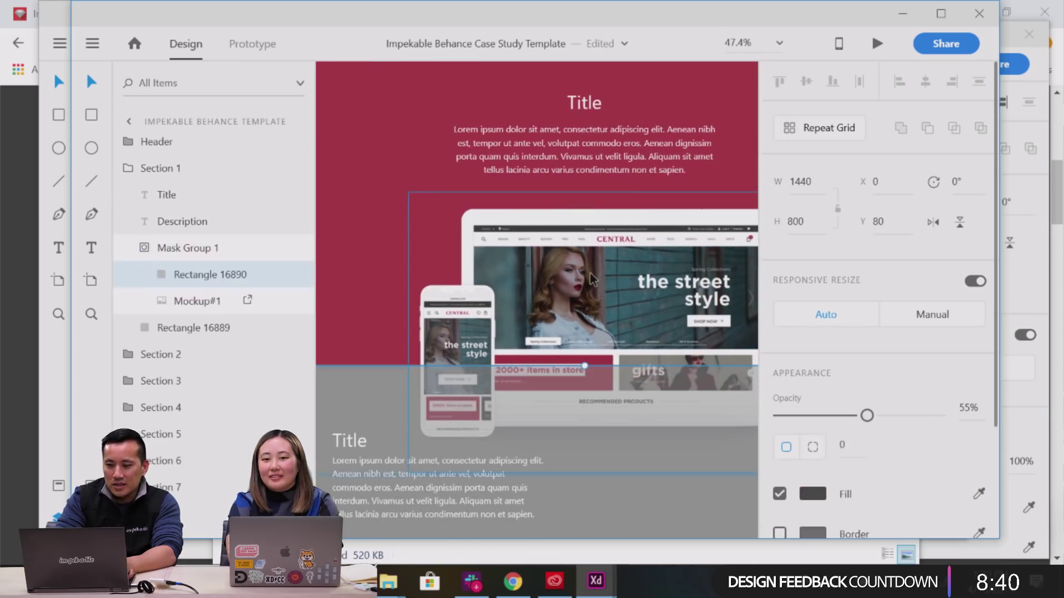
left_click_drag(576, 280, 558, 264)
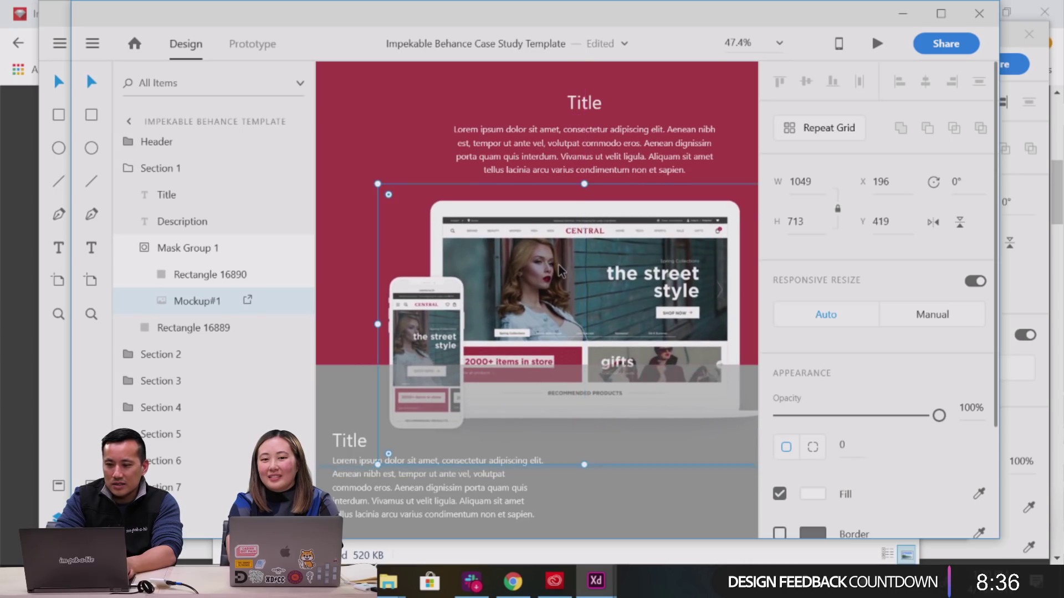
Check Section 1's title and description text, and collapse the Section 1 layer group.
scroll(558, 266, "up", 3)
scroll(560, 265, "up", 1)
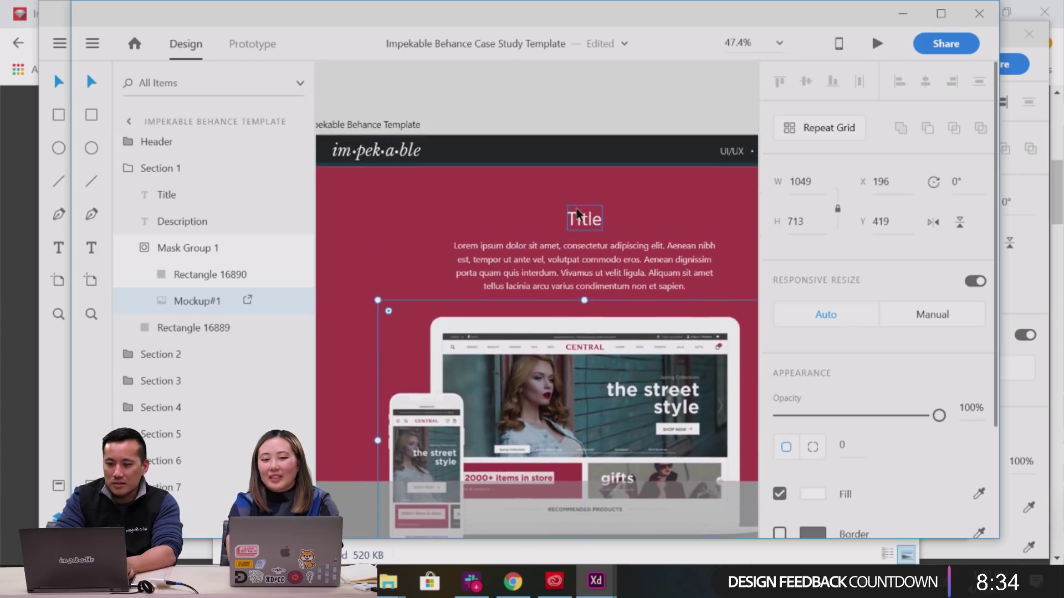
left_click(576, 216)
left_click(532, 277)
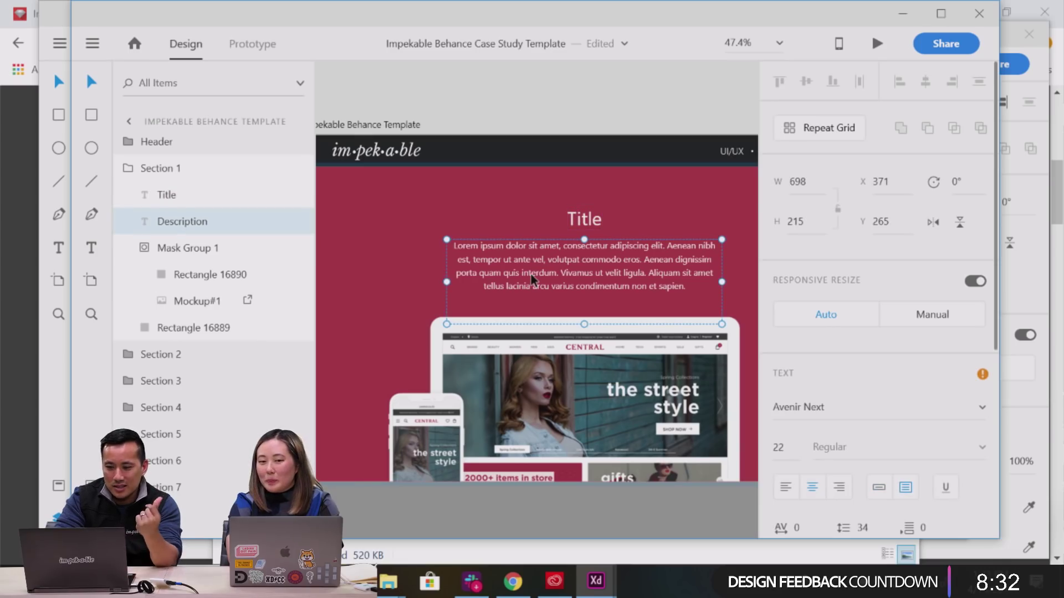
scroll(486, 362, "down", 5)
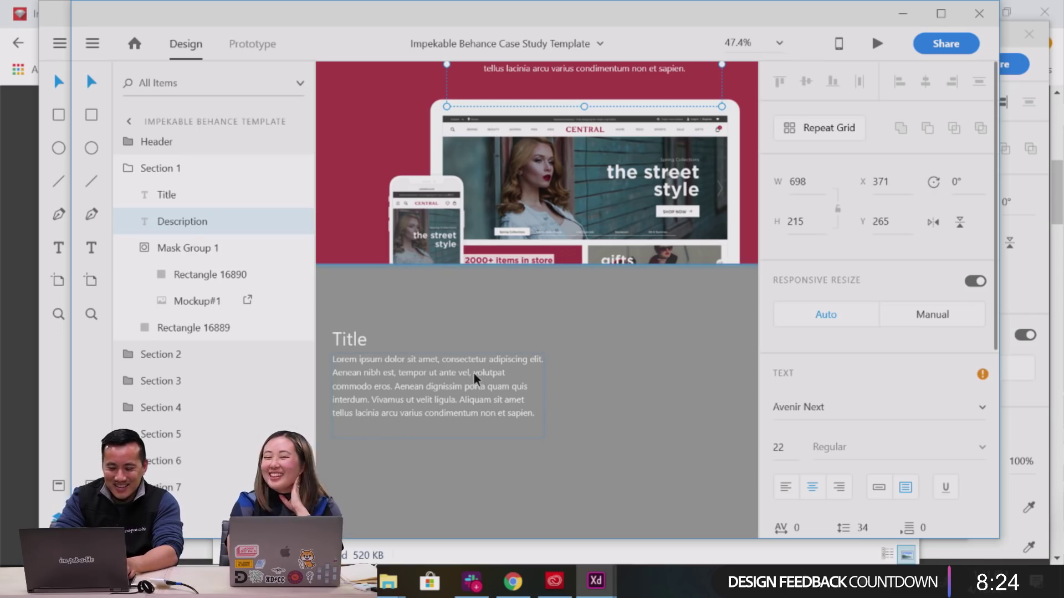
left_click(135, 171)
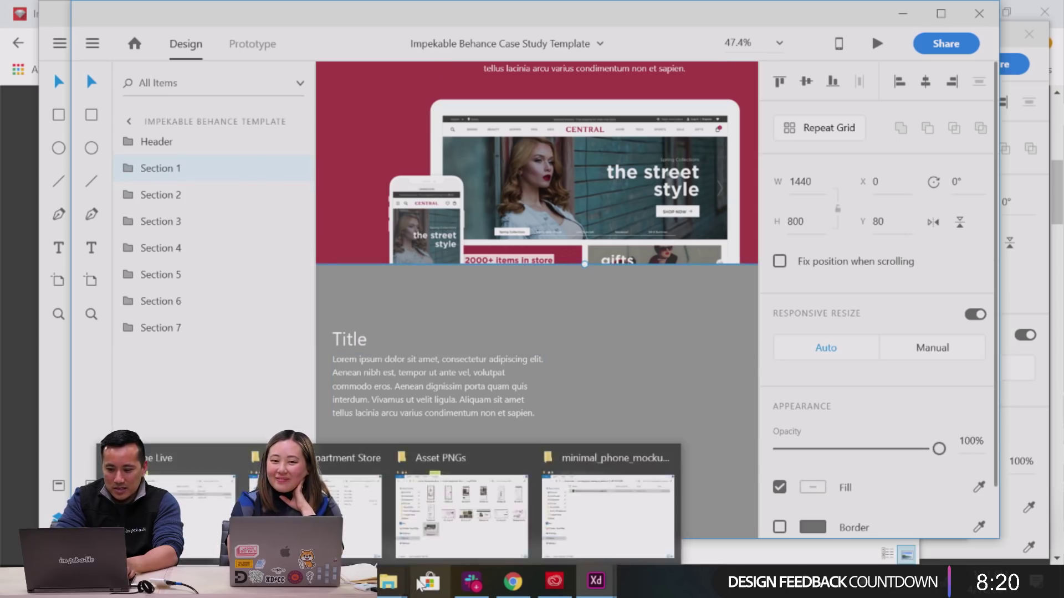
Switch to Chrome and copy the "Shopping Bag on Wooden Floor" preview image from the Adobe Stock page.
left_click(513, 581)
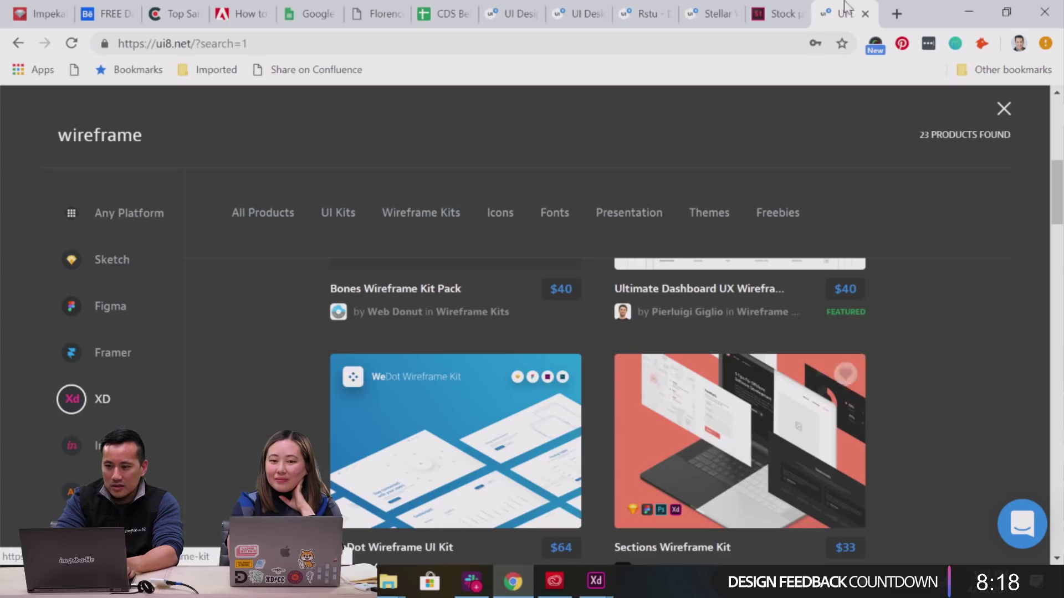
left_click(773, 14)
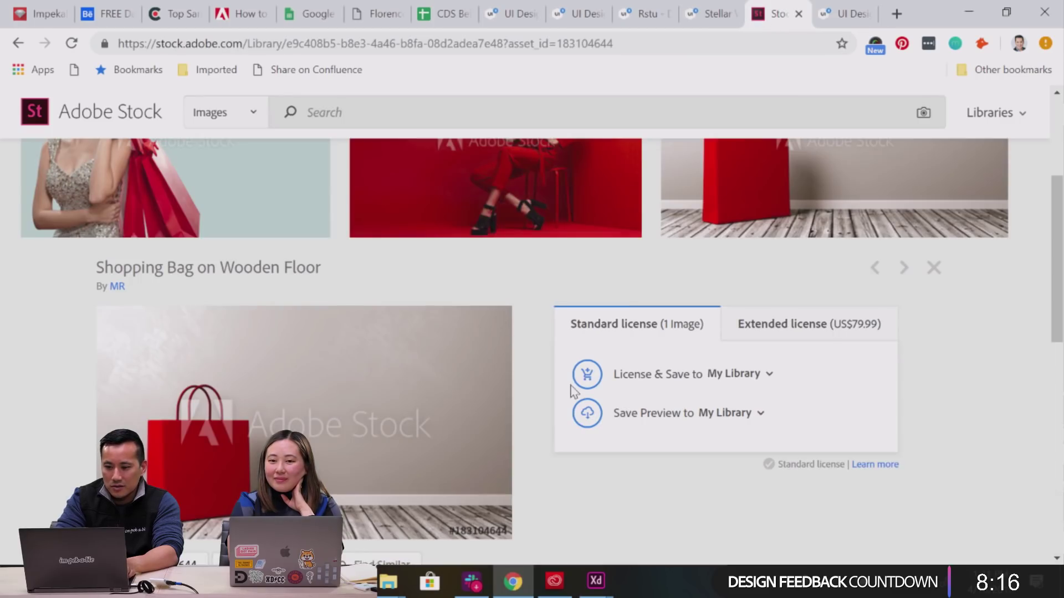
right_click(440, 411)
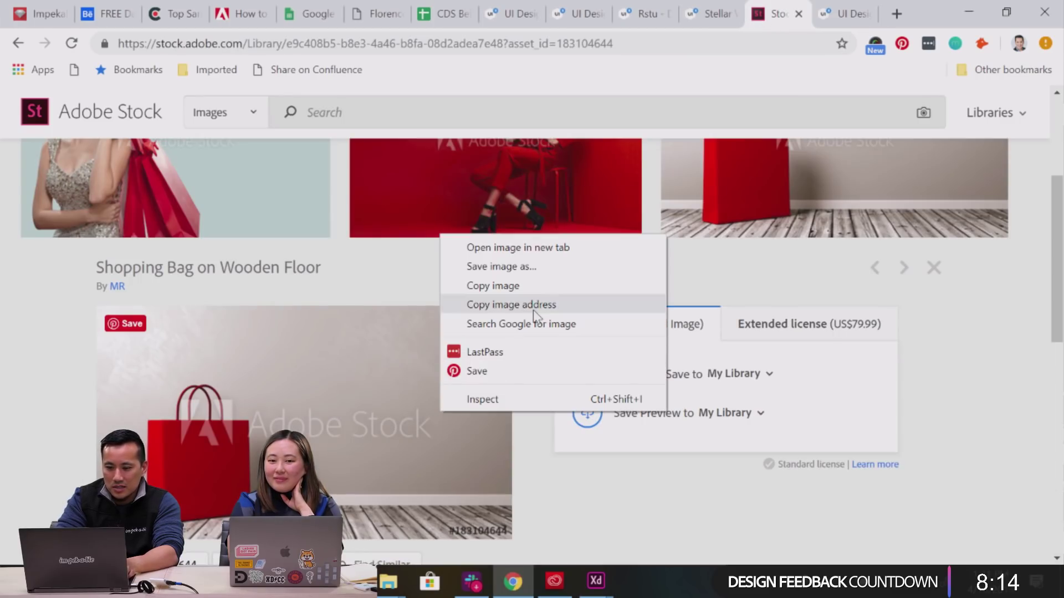
left_click(533, 289)
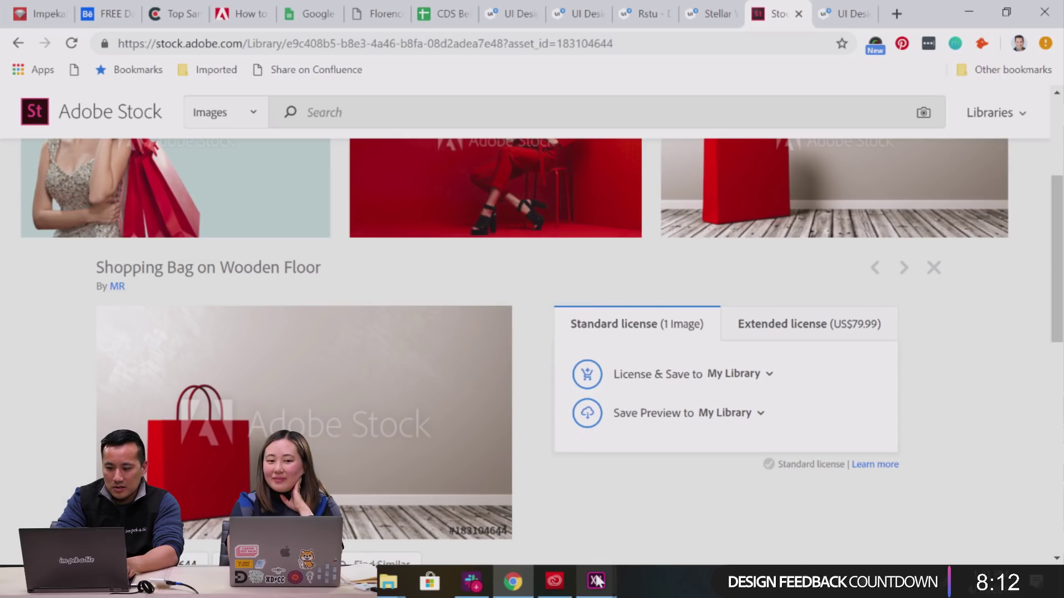
Switch back to the case study template in Adobe XD, expand Section 2 and paste the copied shopping bag image.
mouse_move(597, 580)
left_click(751, 526)
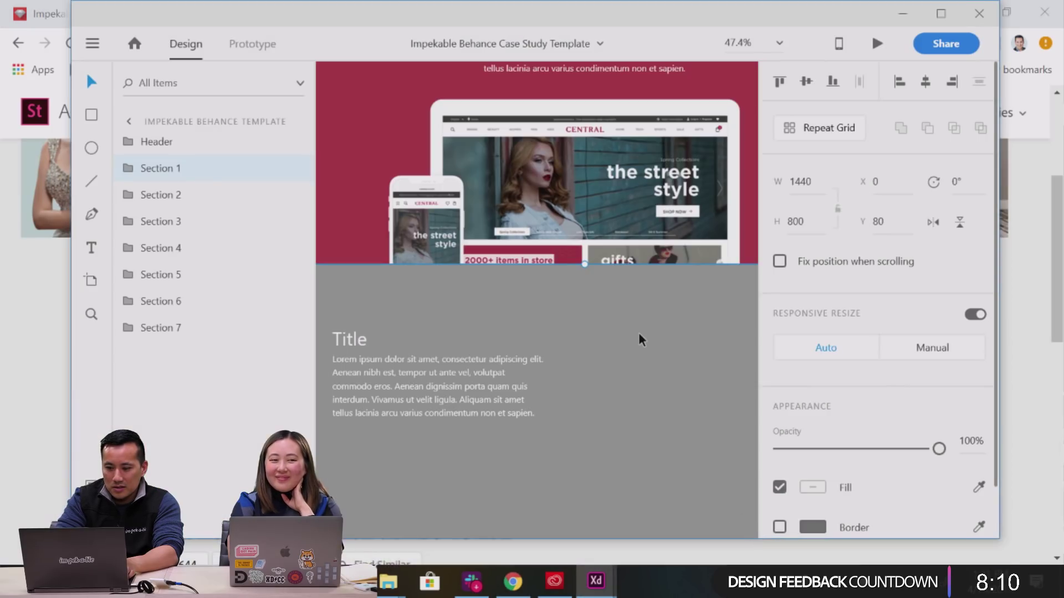
scroll(638, 338, "right", 3)
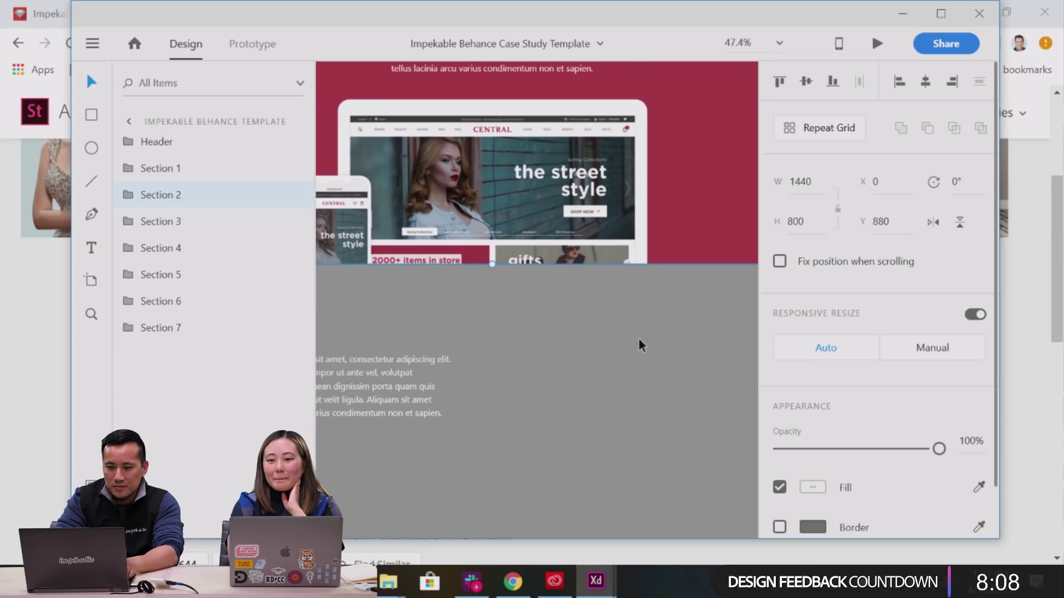
left_click(130, 197)
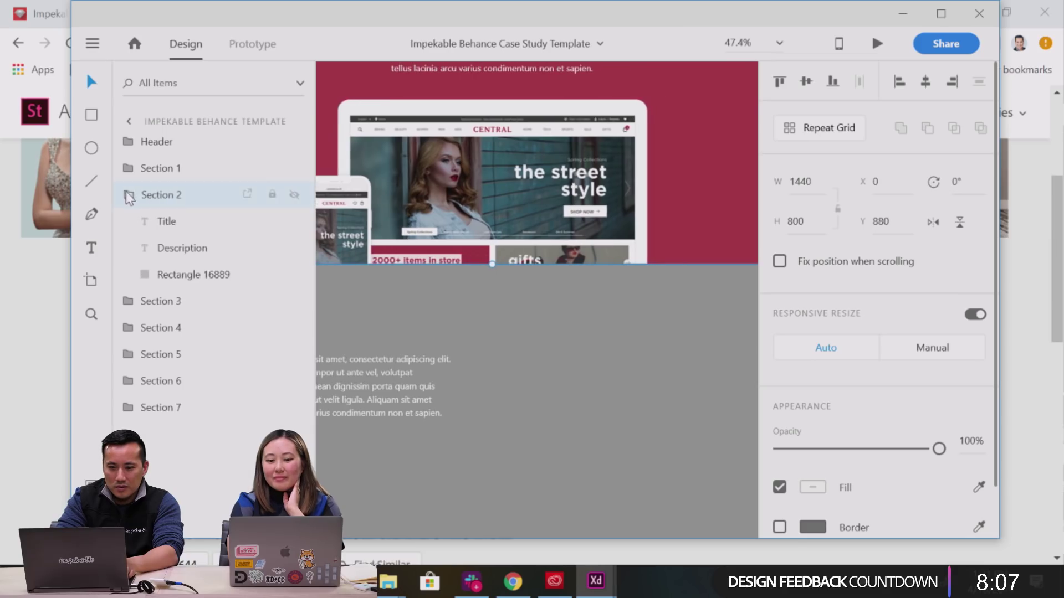
left_click(167, 280)
key("ctrl+v")
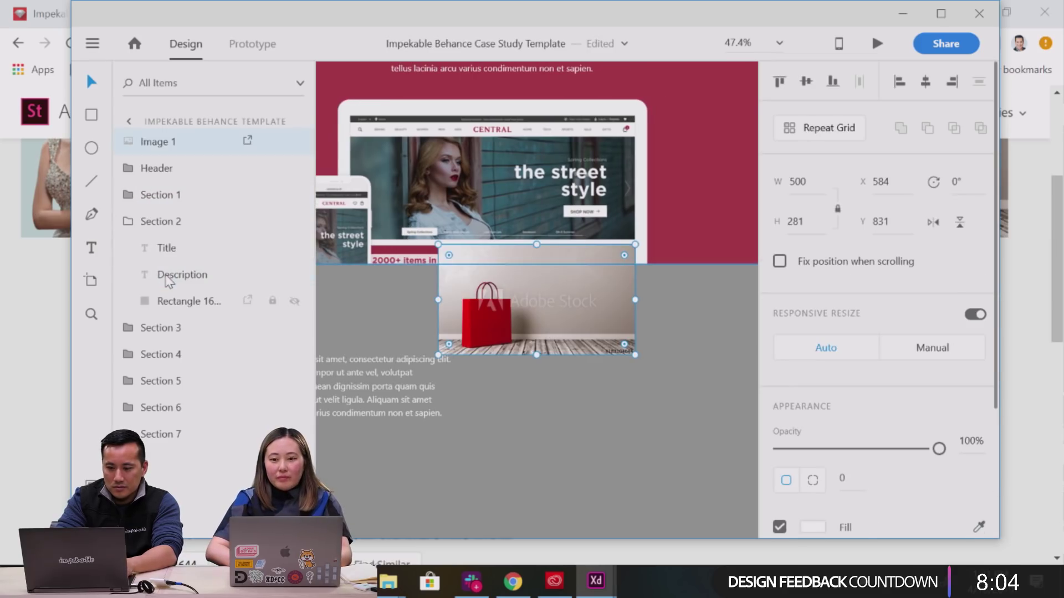
Flip the shopping bag image horizontally and set its width to 2400, keeping the proportions.
left_click(933, 223)
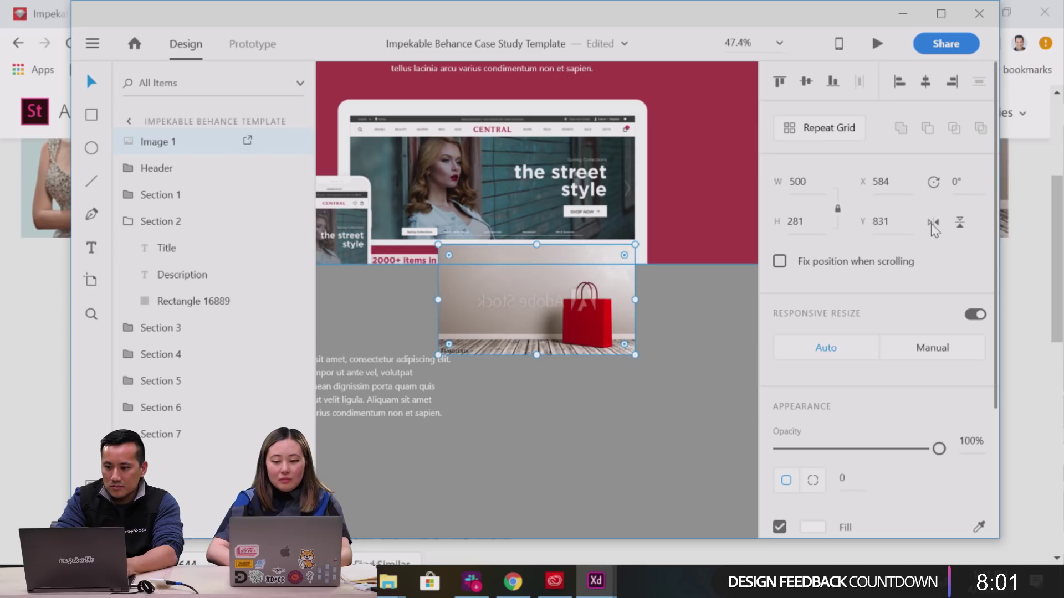
left_click(802, 185)
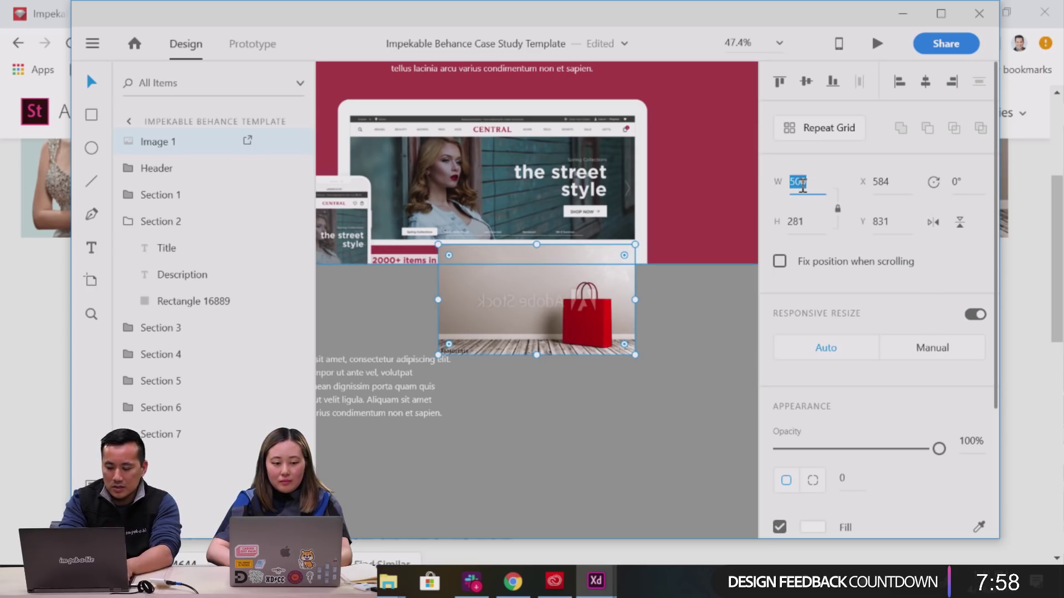
type("2400")
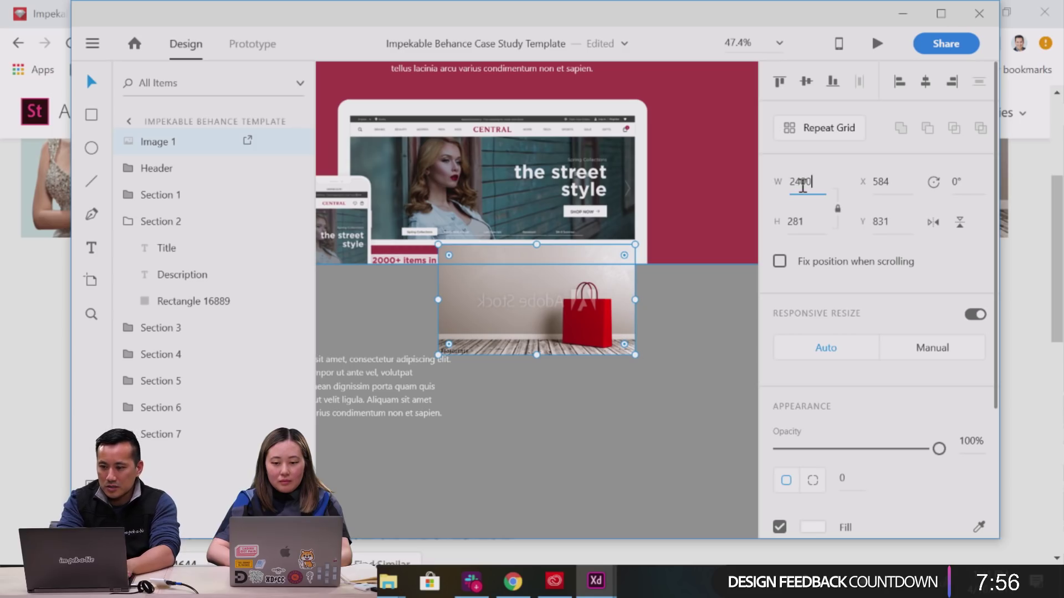
key("Return")
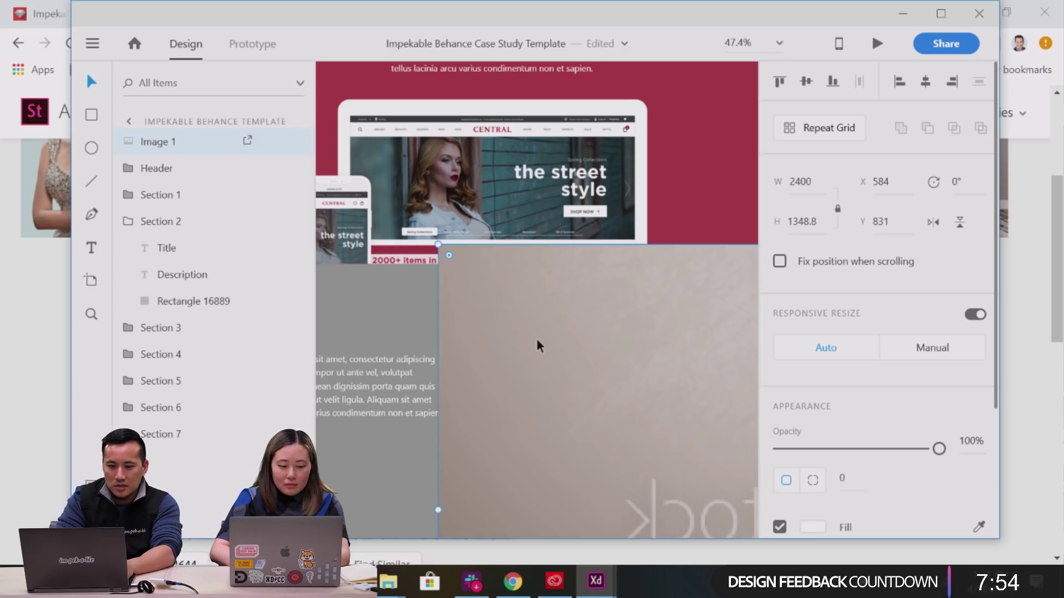
Move Image 1 beneath Rectangle 16889 in Section 2 and mask the image with that rectangle.
left_click_drag(174, 150, 182, 309)
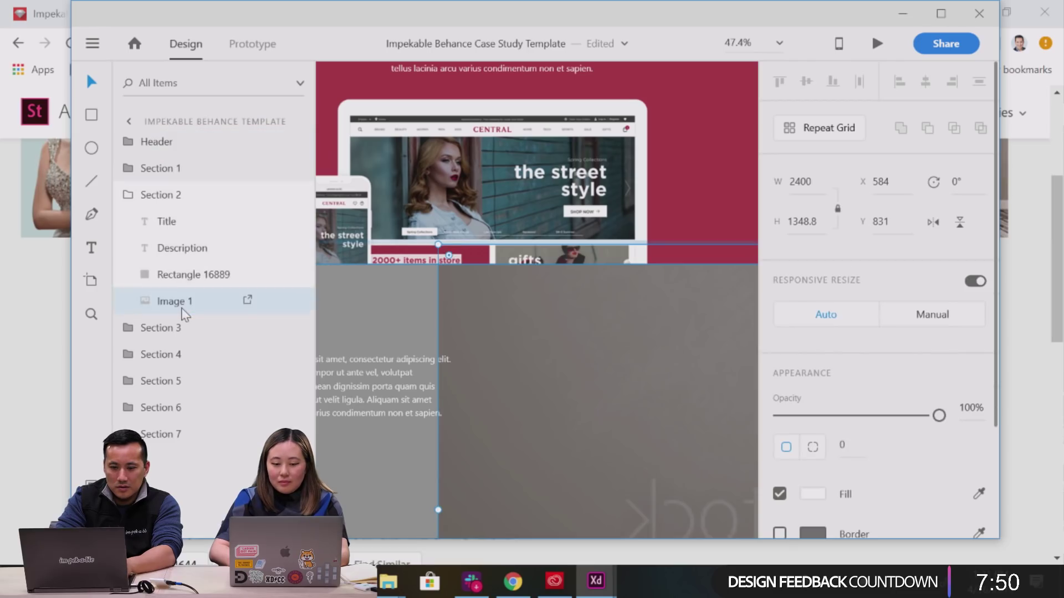
left_click(181, 280, "shift")
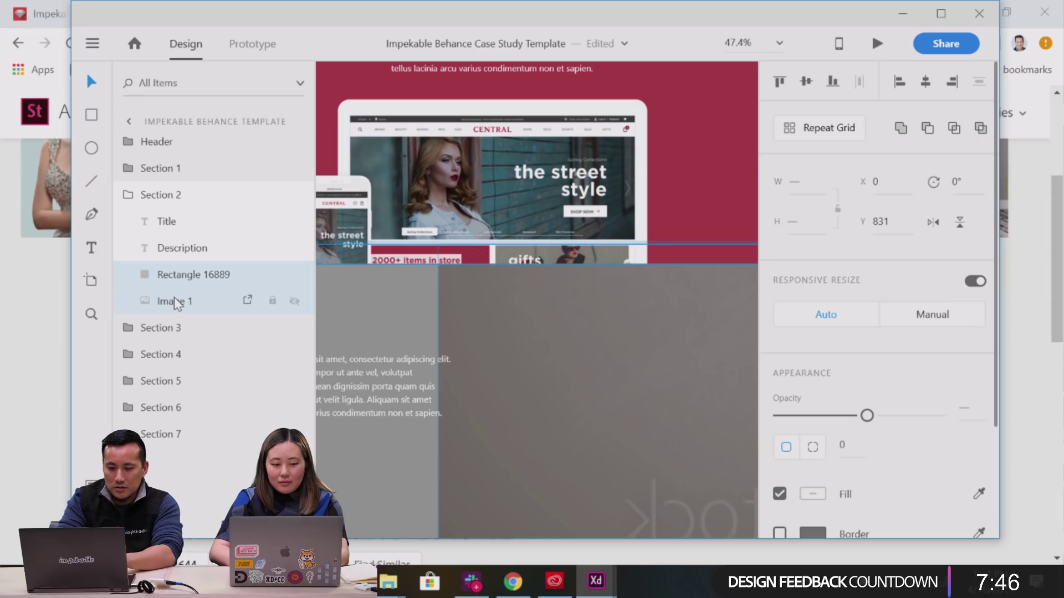
key("ctrl+shift+m")
Reposition Image 1 inside Mask Group 2 to about X -103, Y 744 so it spans Section 2, and deselect it.
scroll(473, 306, "down", 4)
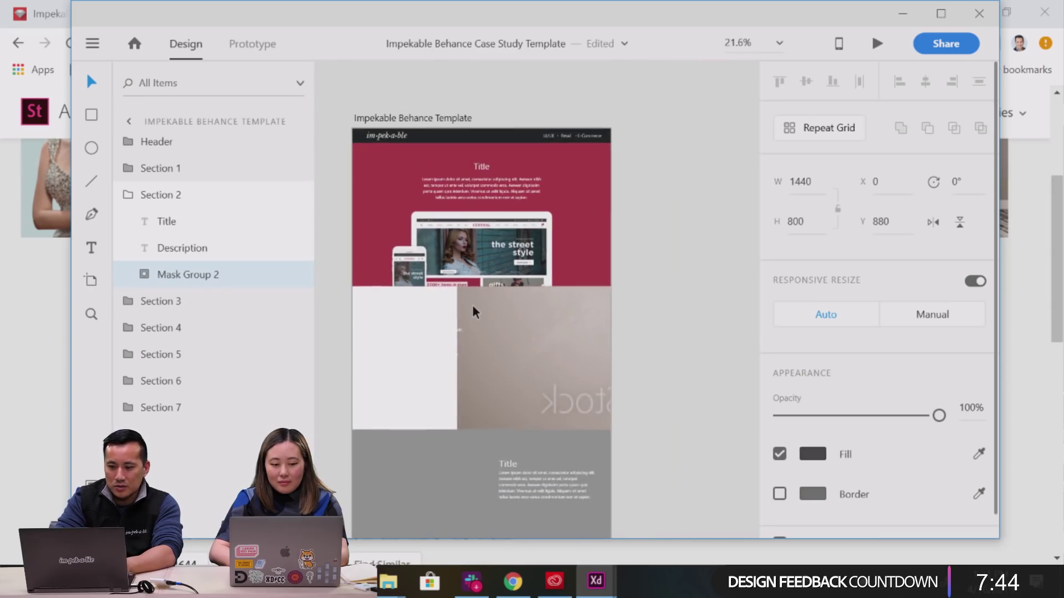
double_click(167, 280)
left_click(145, 274)
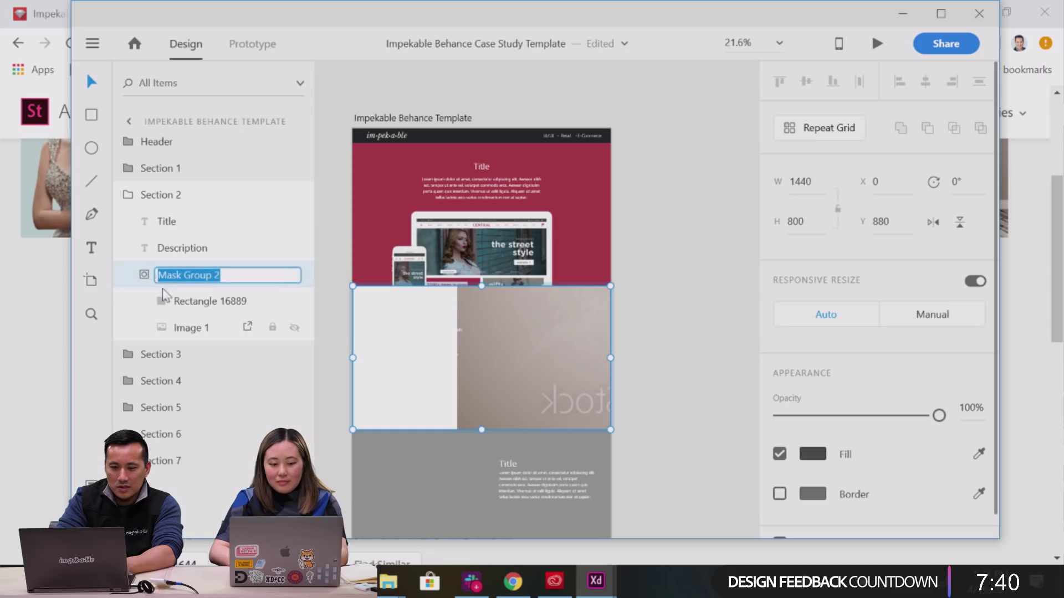
left_click(168, 330)
left_click_drag(520, 333, 397, 319)
scroll(610, 449, "left", 1)
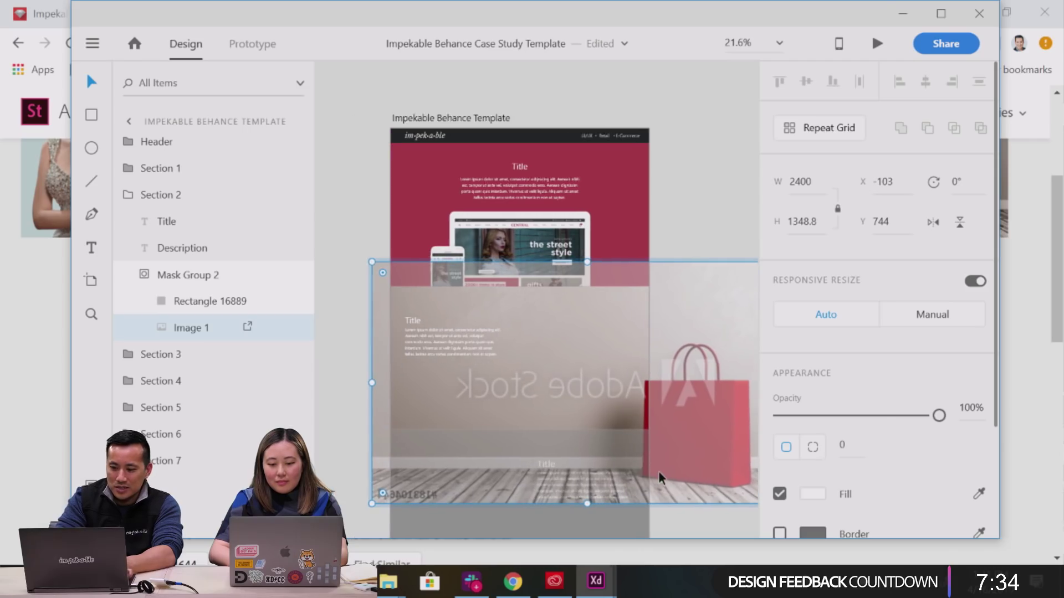
right_click(658, 471)
left_click(351, 450)
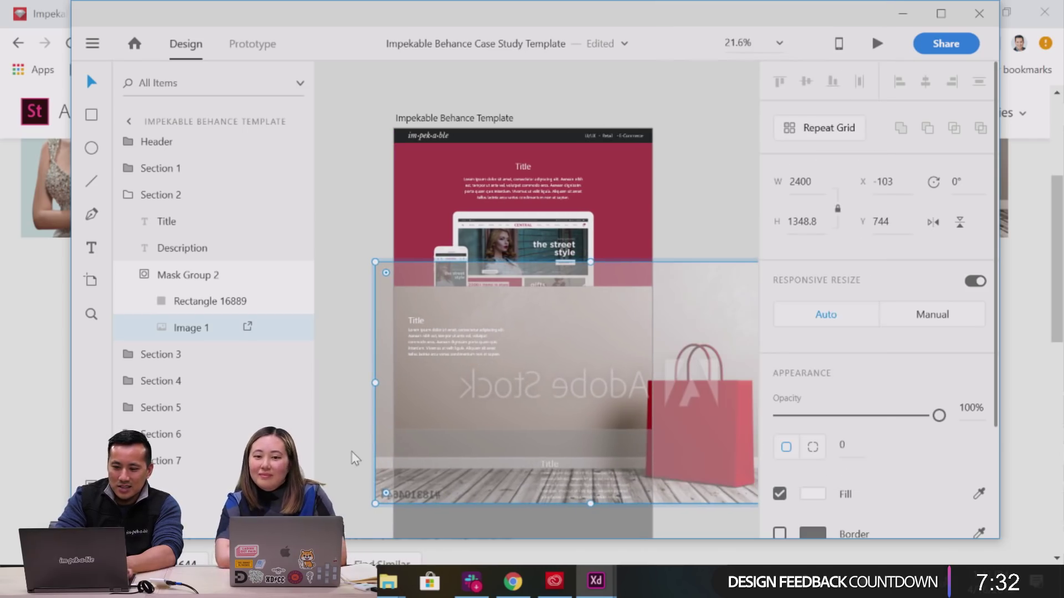
left_click(353, 376)
Select Image 1 inside Mask Group 2 of Section 2 and scale it down proportionally to about 2071 wide.
left_click(465, 380)
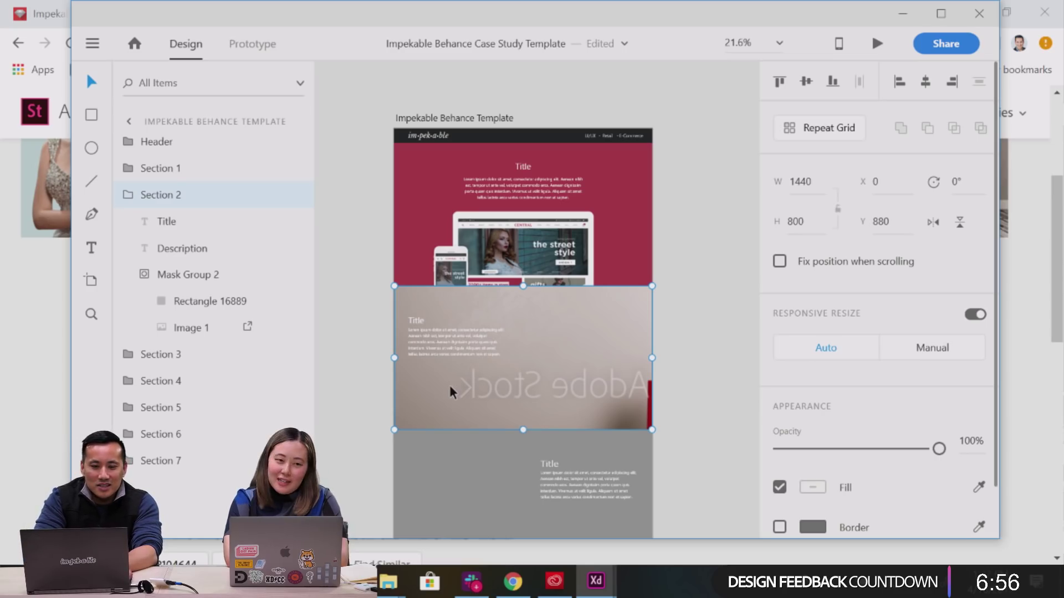
double_click(449, 385)
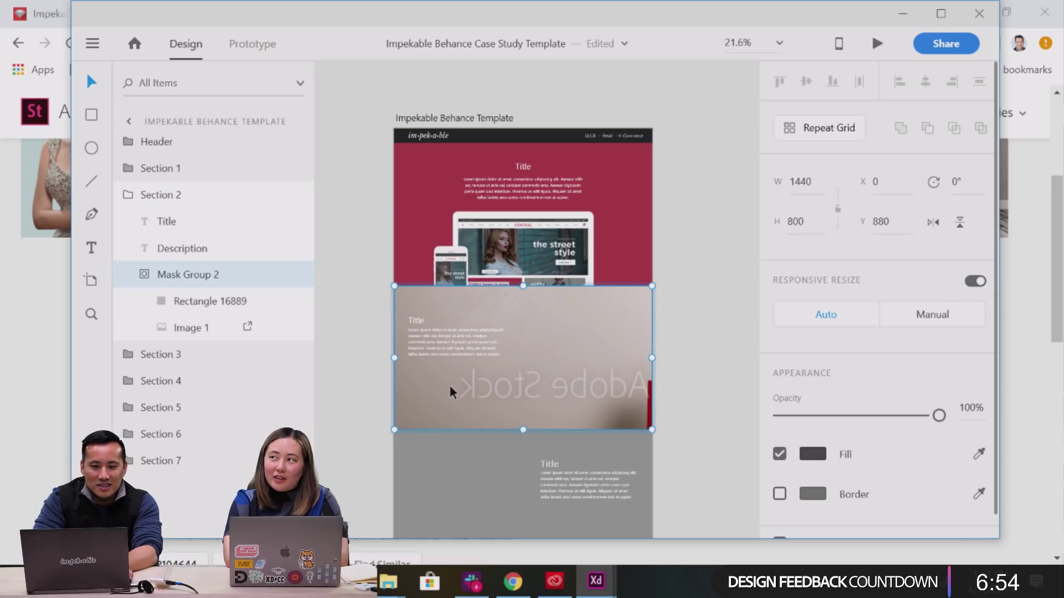
left_click(178, 330)
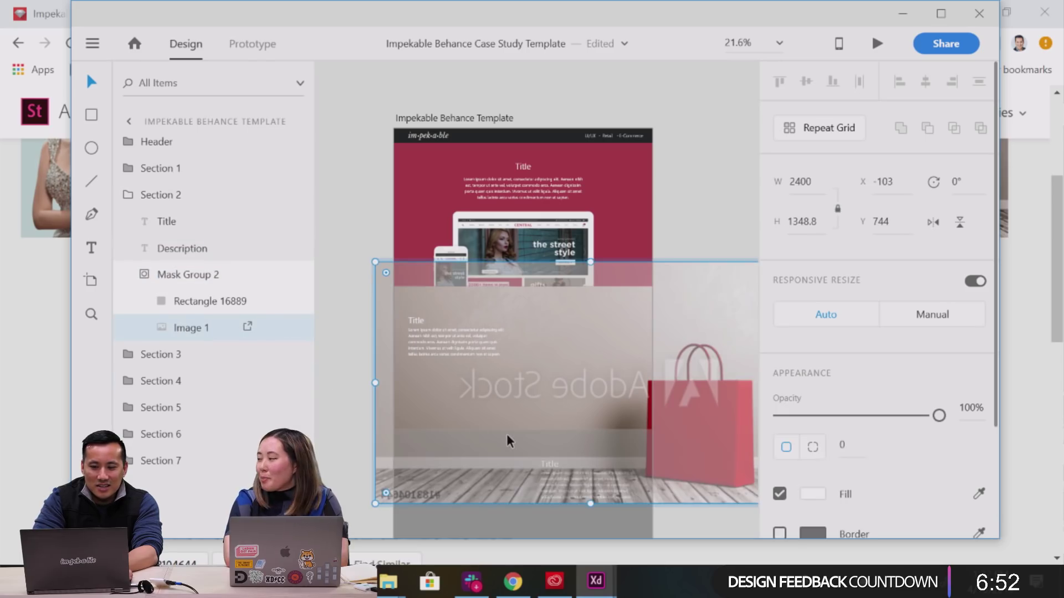
scroll(505, 435, "down", 5)
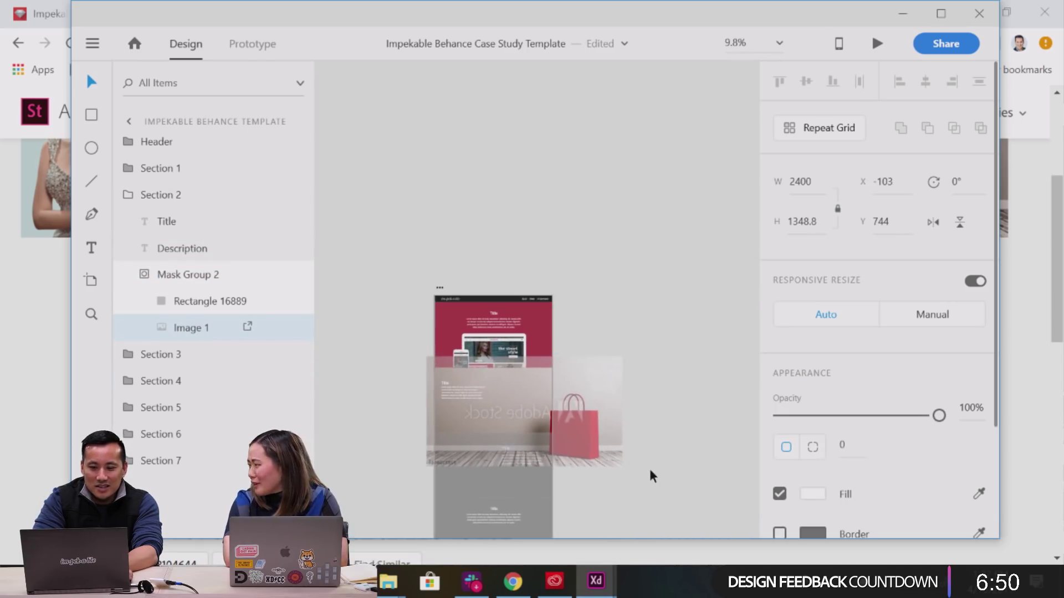
left_click_drag(620, 464, 594, 452)
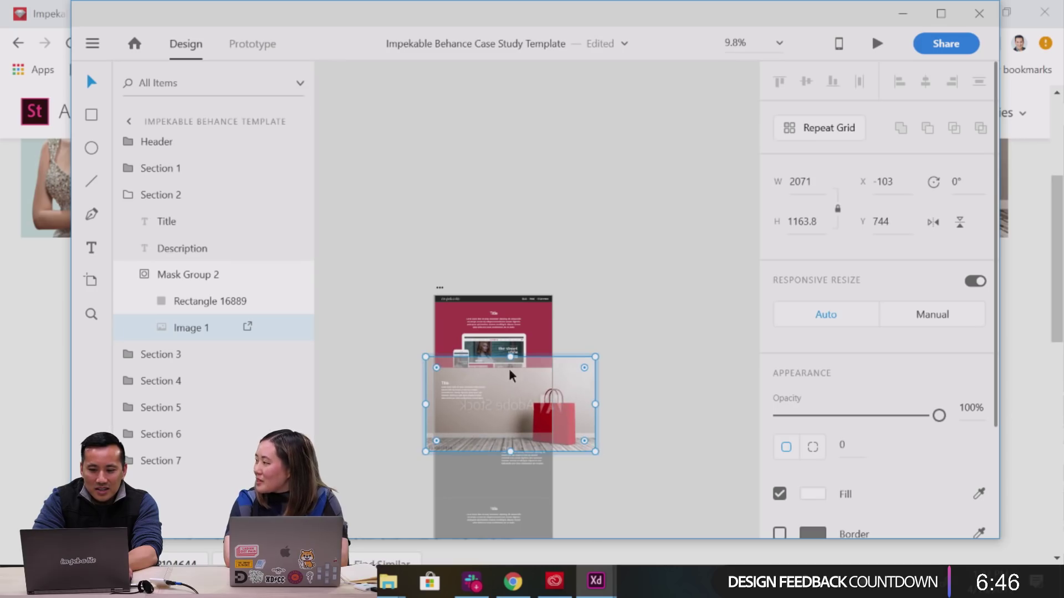
Move Image 1 within Mask Group 2 to about X -362, Y 666 to bring the shopping bag inside Section 2.
scroll(400, 328, "up", 2)
scroll(400, 329, "up", 3)
scroll(480, 344, "left", 3)
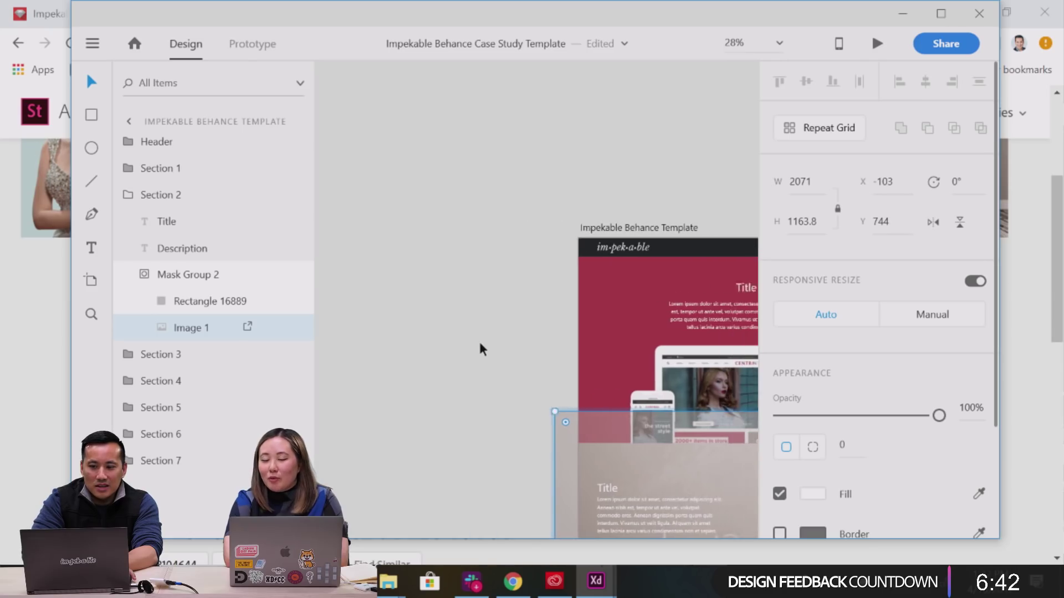
scroll(479, 349, "right", 5)
right_click(480, 350)
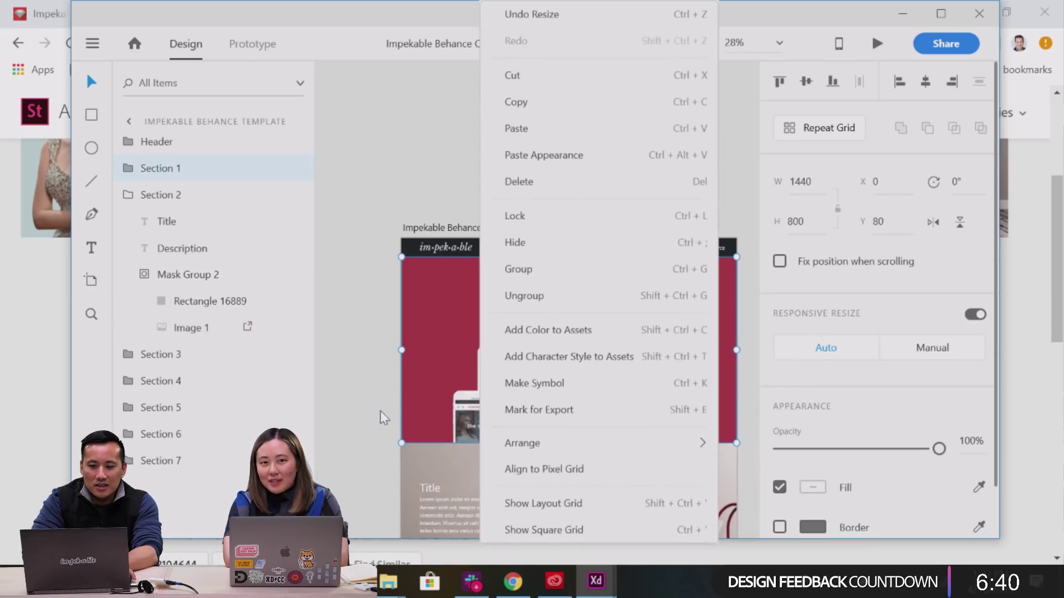
key("Escape")
scroll(386, 398, "down", 5)
double_click(521, 420)
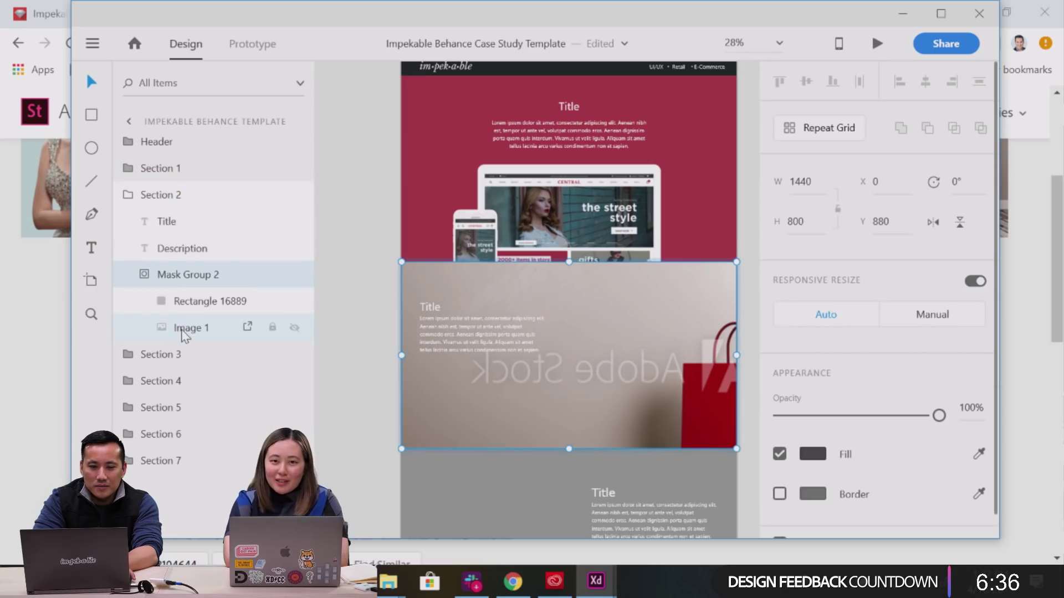
left_click(182, 328)
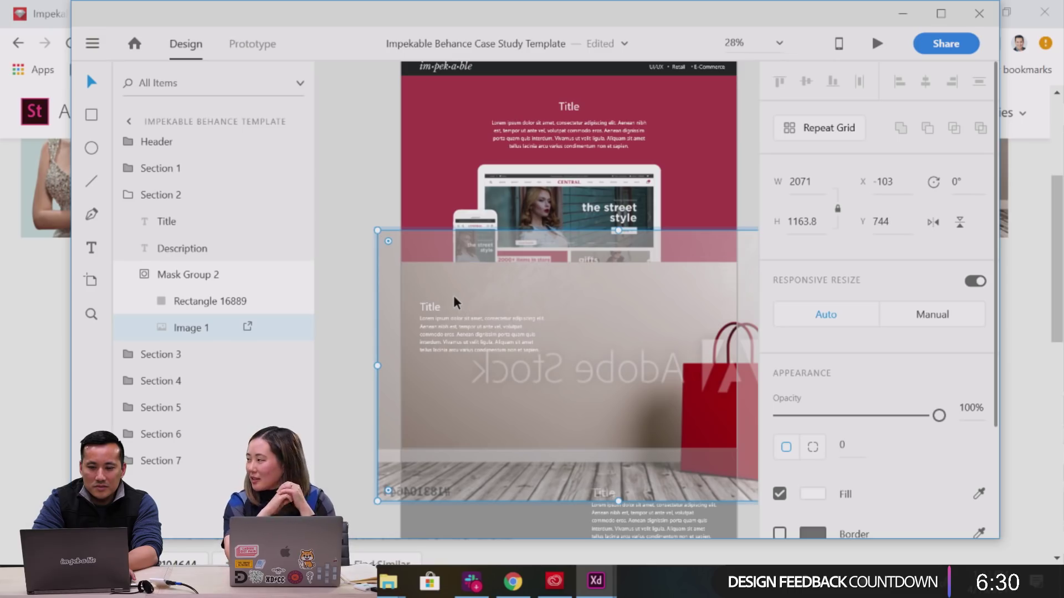
right_click(187, 331)
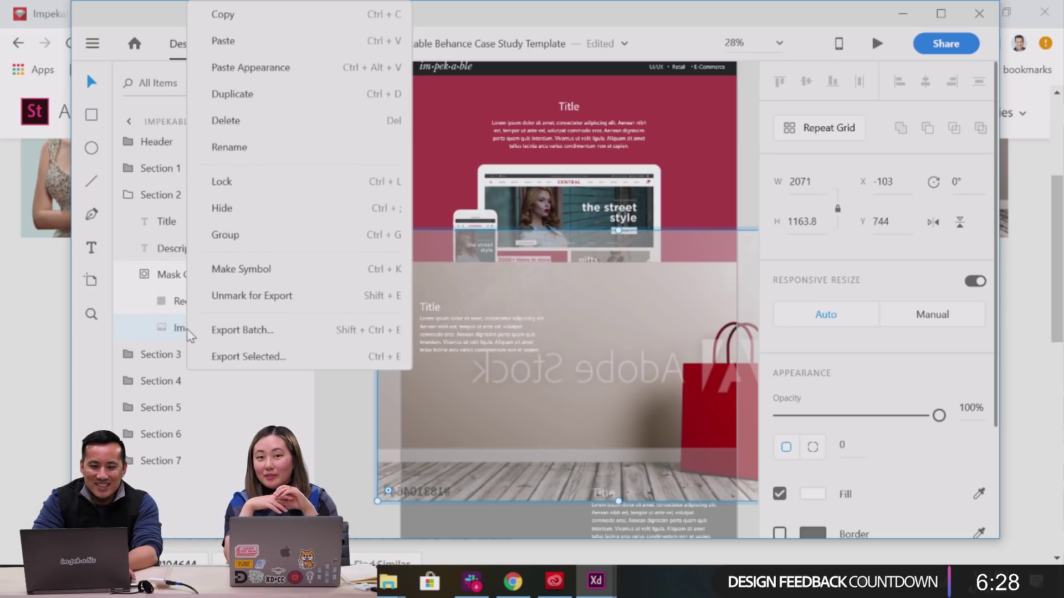
left_click(191, 332)
left_click_drag(497, 297, 437, 279)
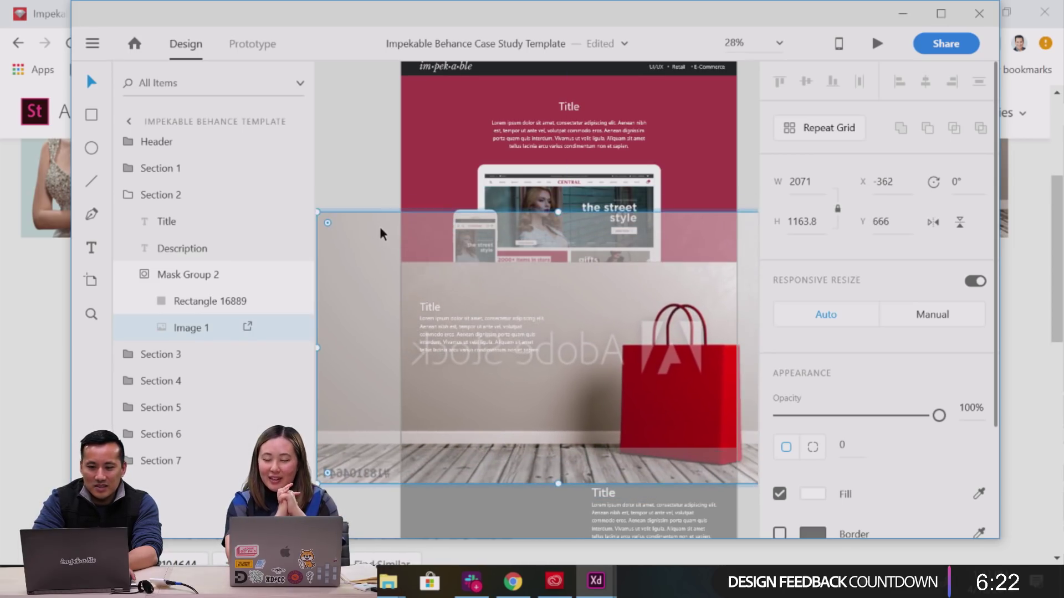
Shrink Image 1 proportionally from its corners to about 1484 by 833.8 at X -42, Y 846, and deselect it.
scroll(378, 224, "down", 3)
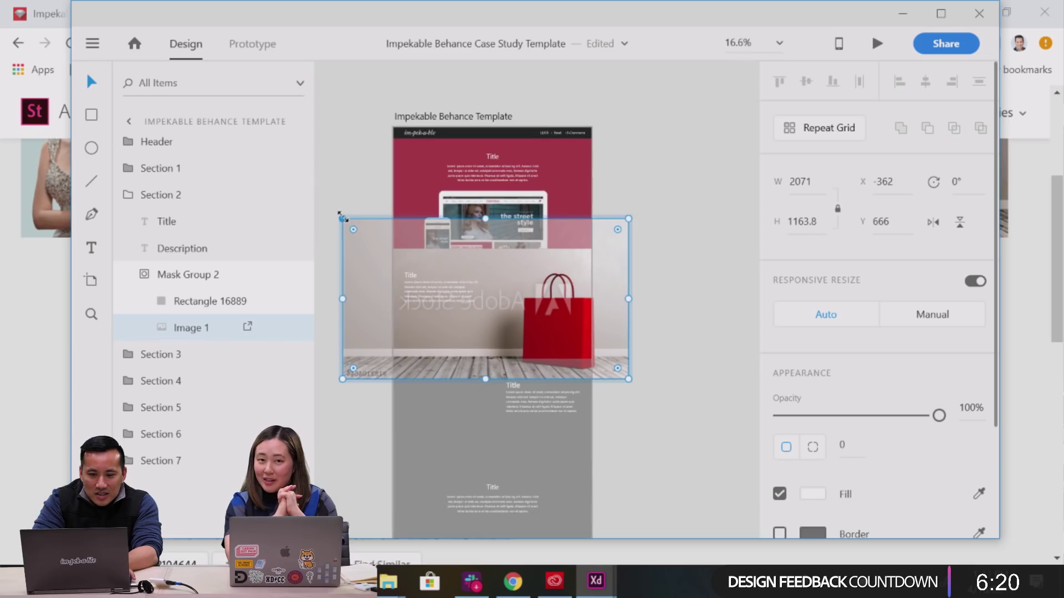
left_click_drag(346, 218, 387, 240)
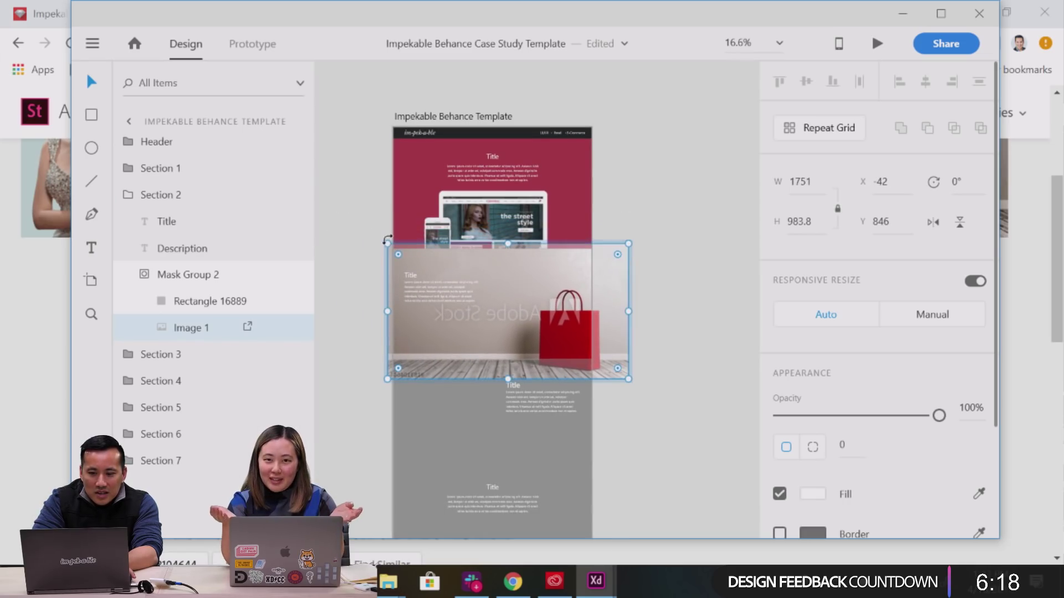
right_click(629, 379)
left_click(601, 394)
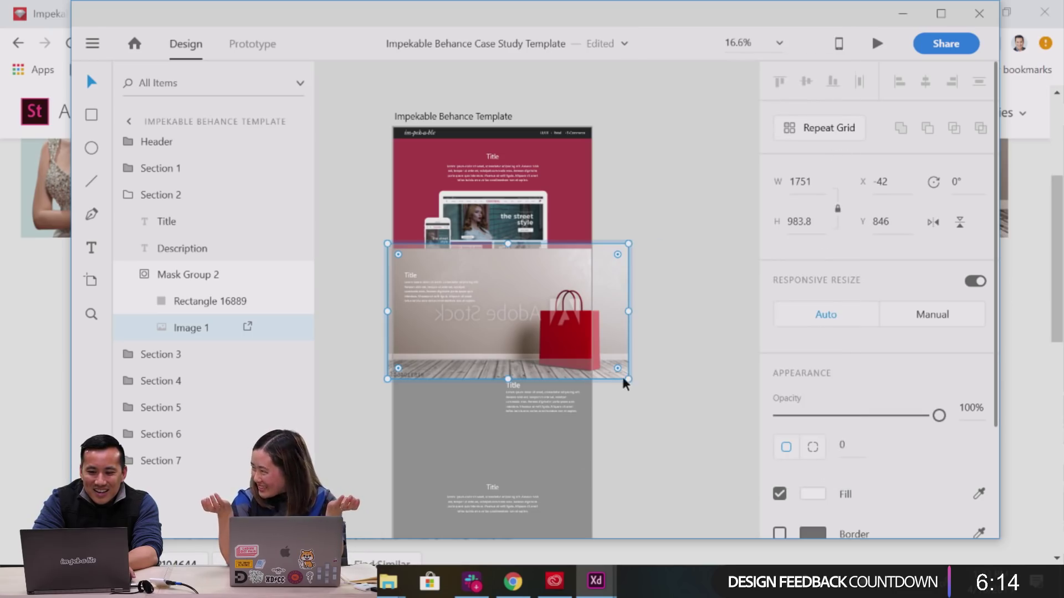
left_click_drag(628, 379, 600, 360)
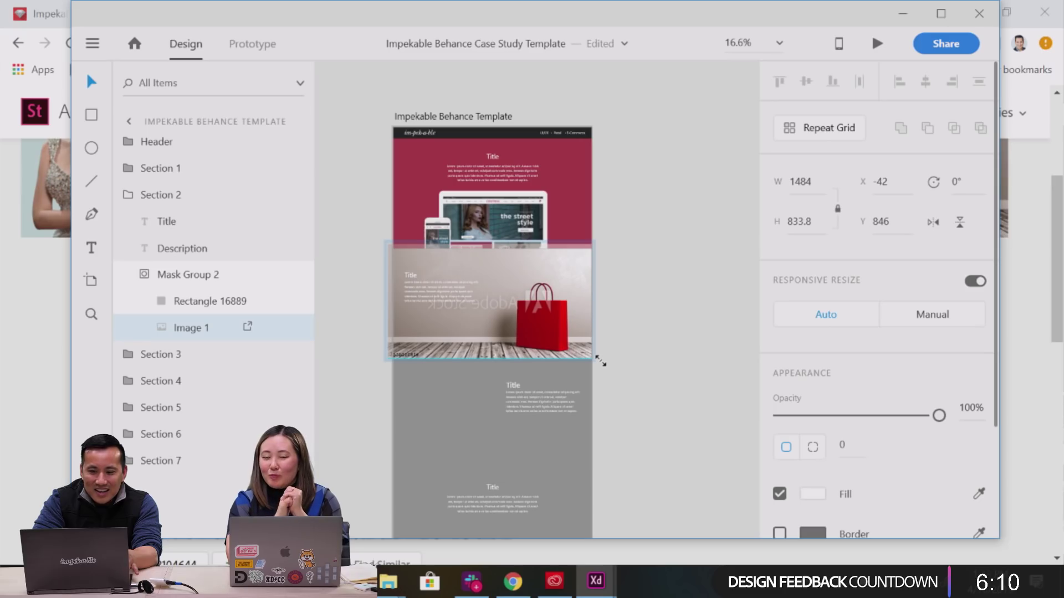
left_click_drag(600, 360, 601, 361)
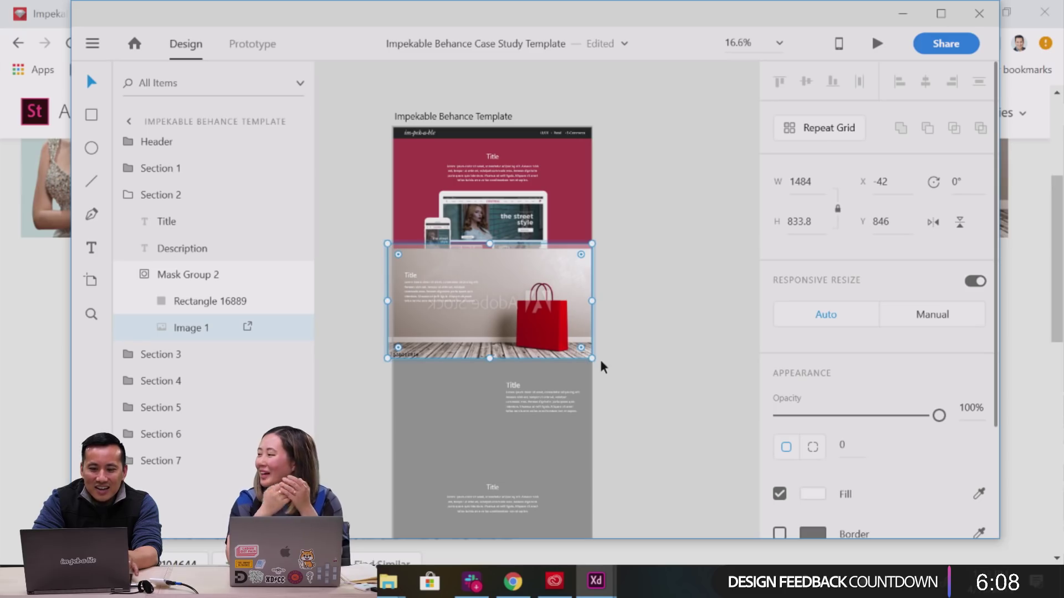
scroll(503, 301, "up", 4)
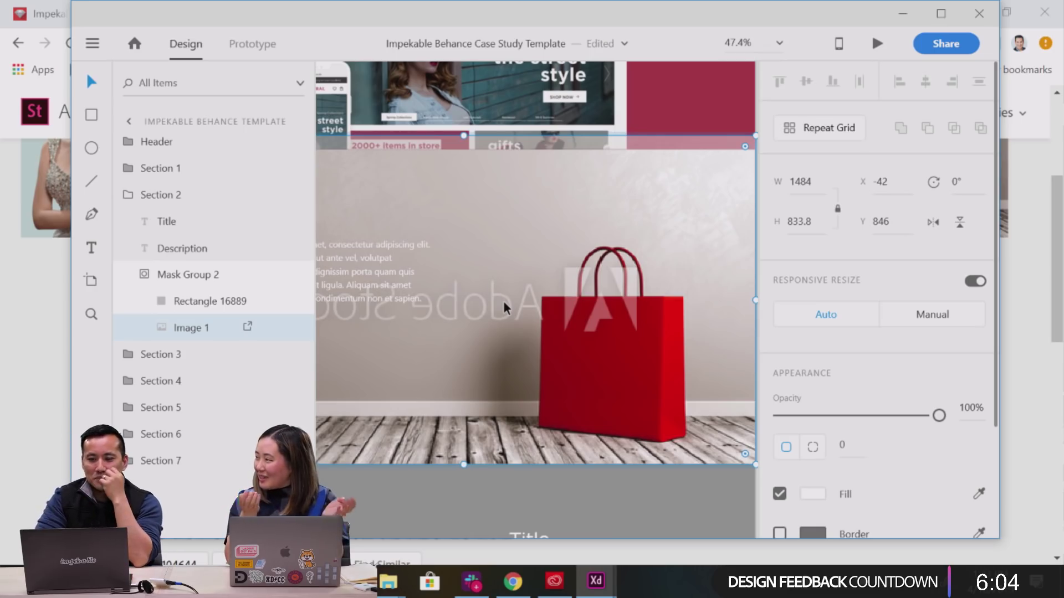
scroll(551, 312, "down", 4)
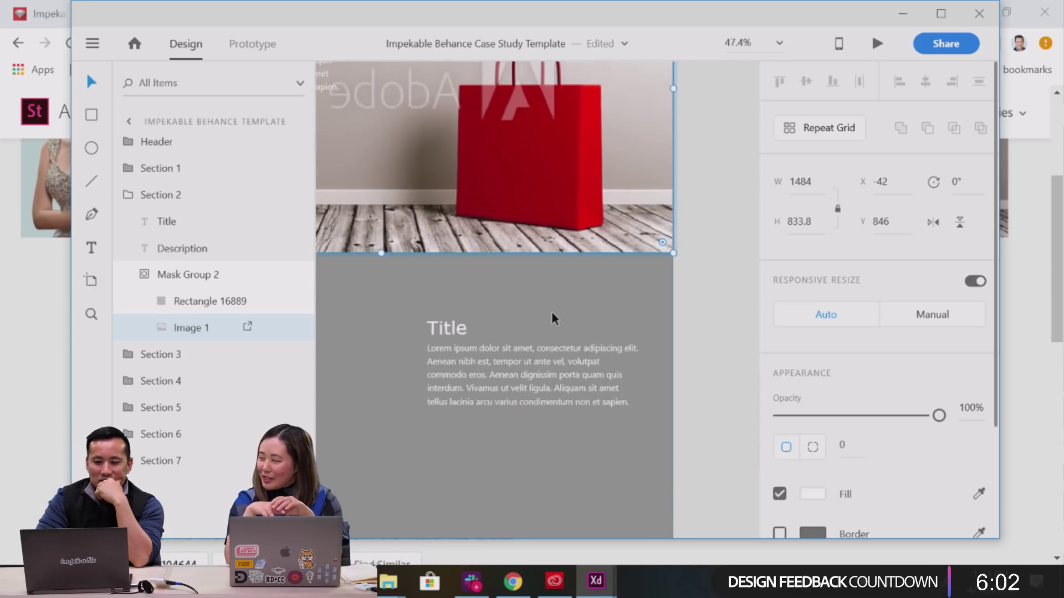
left_click(551, 312)
scroll(551, 311, "left", 3)
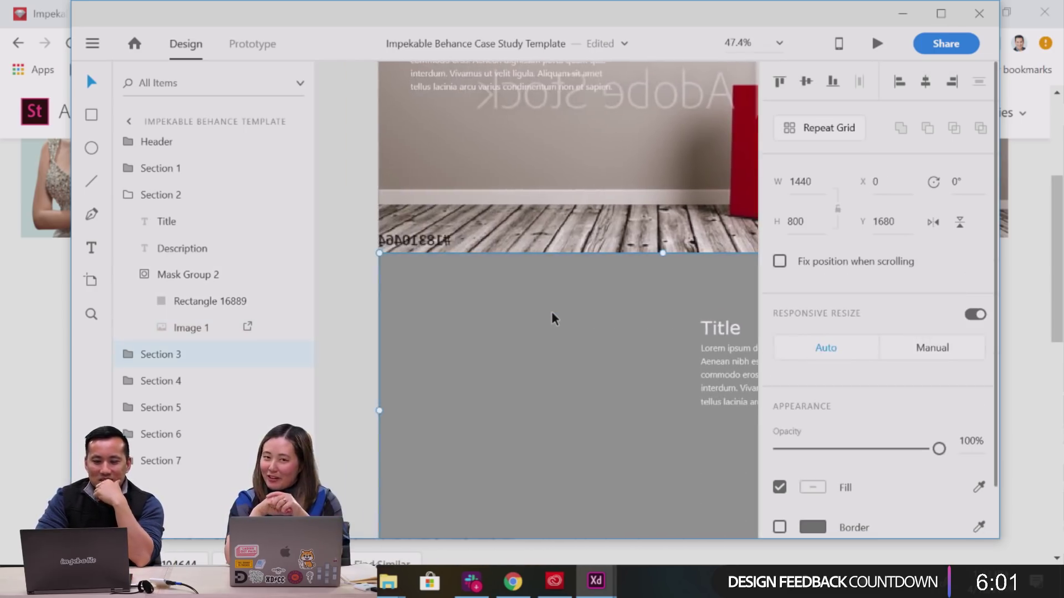
left_click(341, 360)
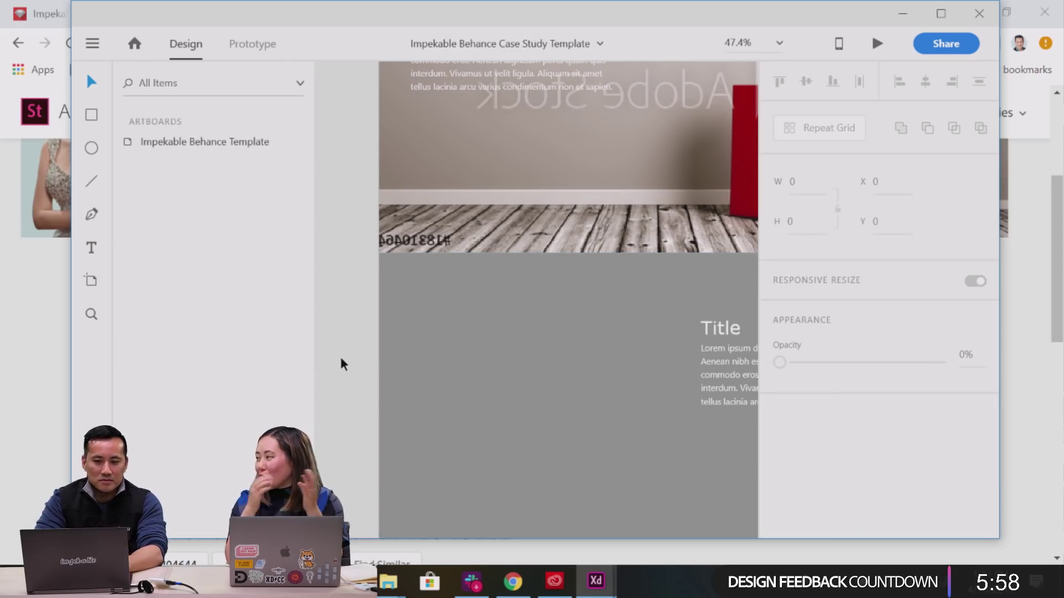
Expand the Section 4 group and select its background Rectangle 16889.
scroll(541, 314, "down", 5, "ctrl")
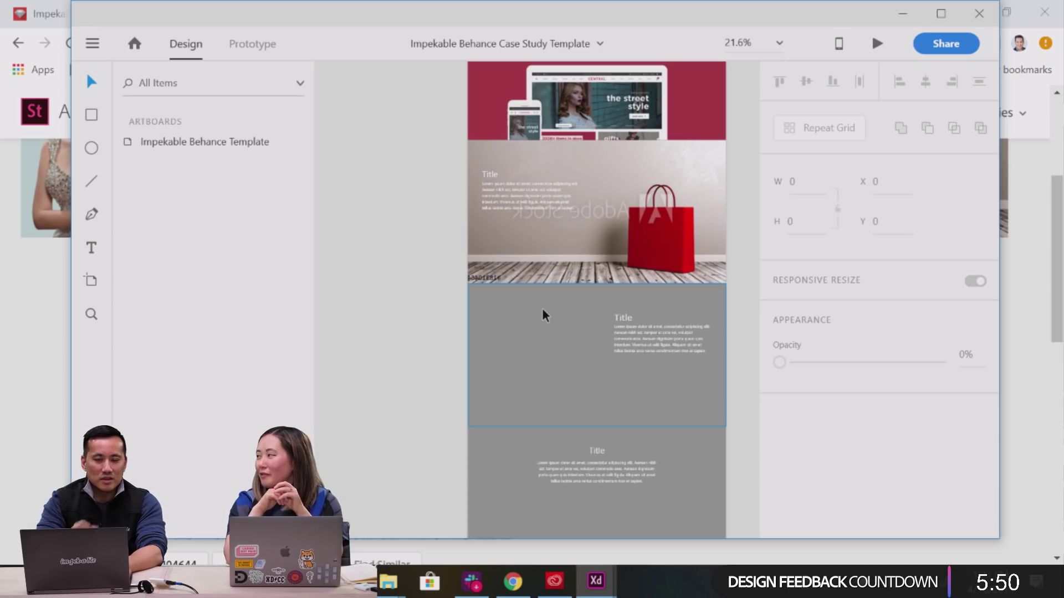
scroll(542, 308, "down", 2)
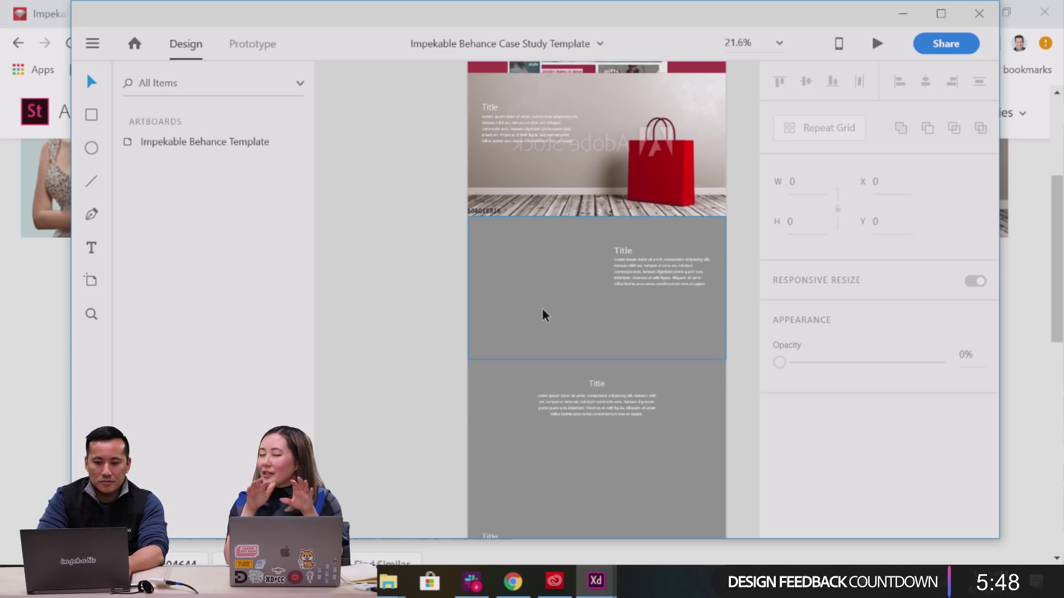
left_click(517, 443)
right_click(518, 446)
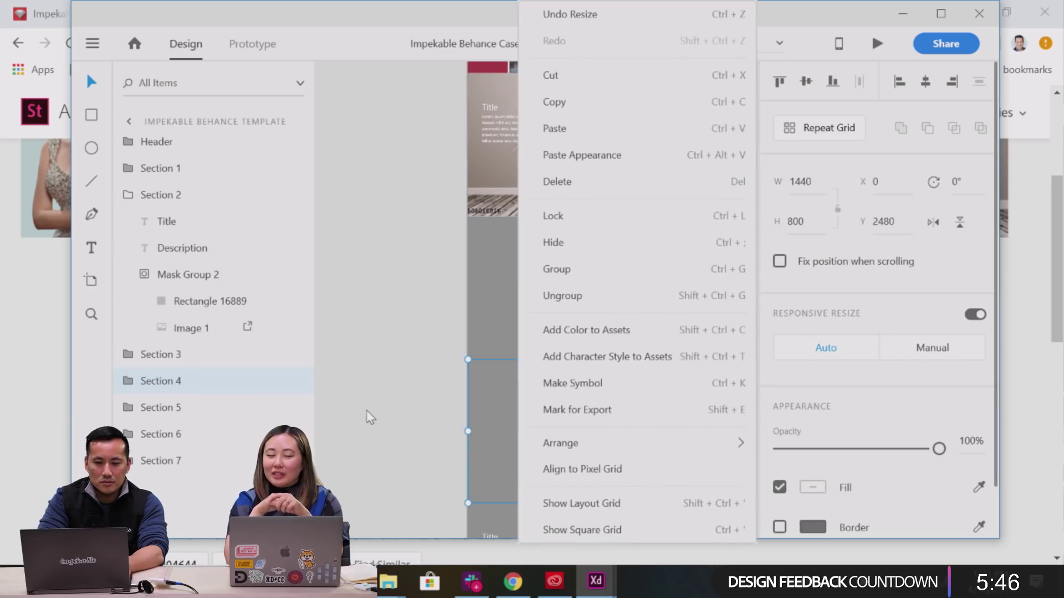
left_click(129, 387)
left_click(129, 382)
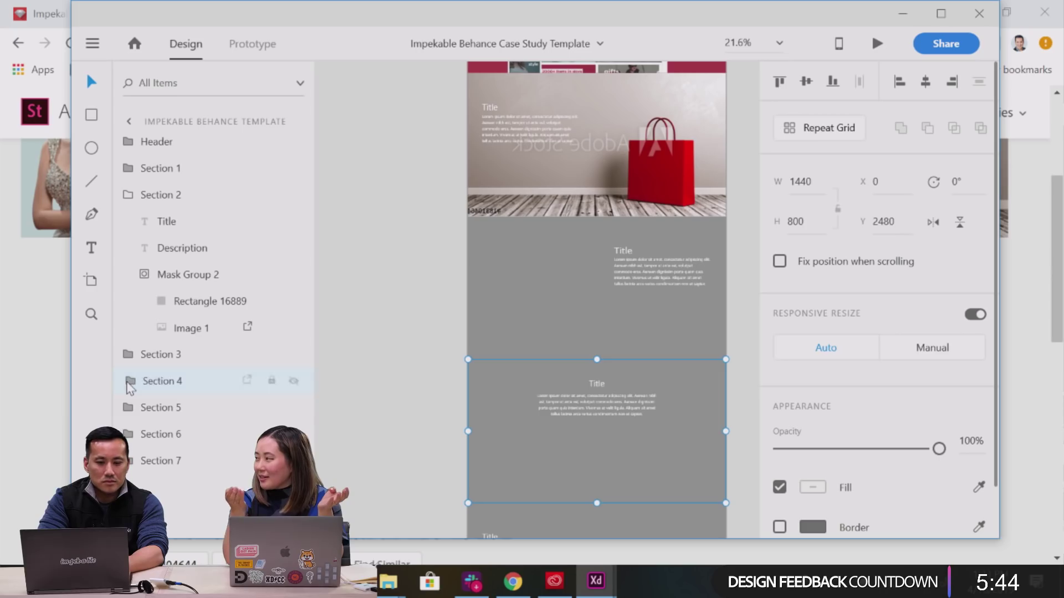
left_click(169, 462)
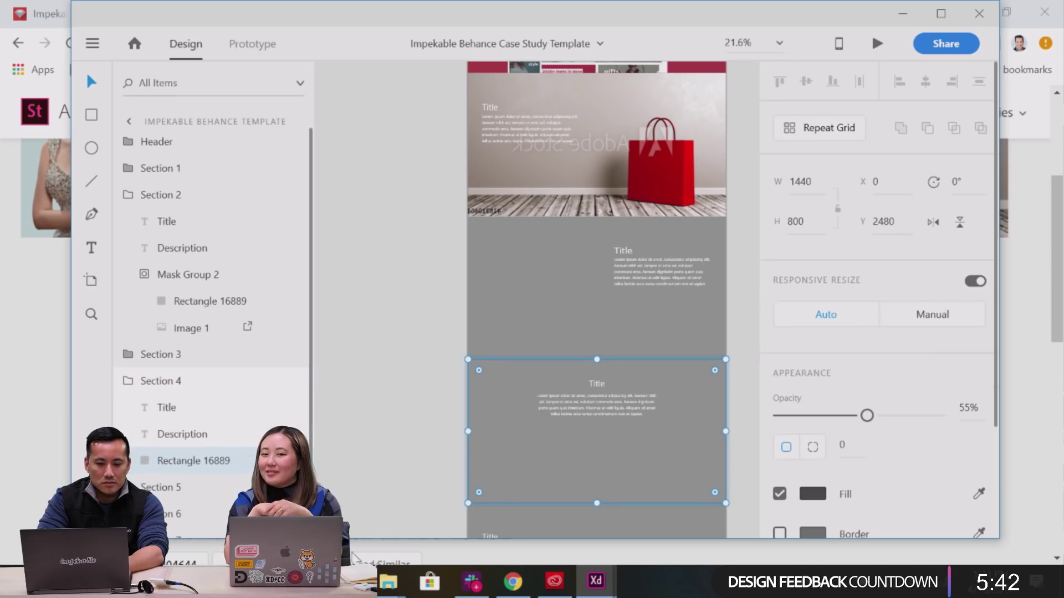
Switch to File Explorer and look through the Asset PNGs and Adobe Live folders for the next section's image.
mouse_move(388, 582)
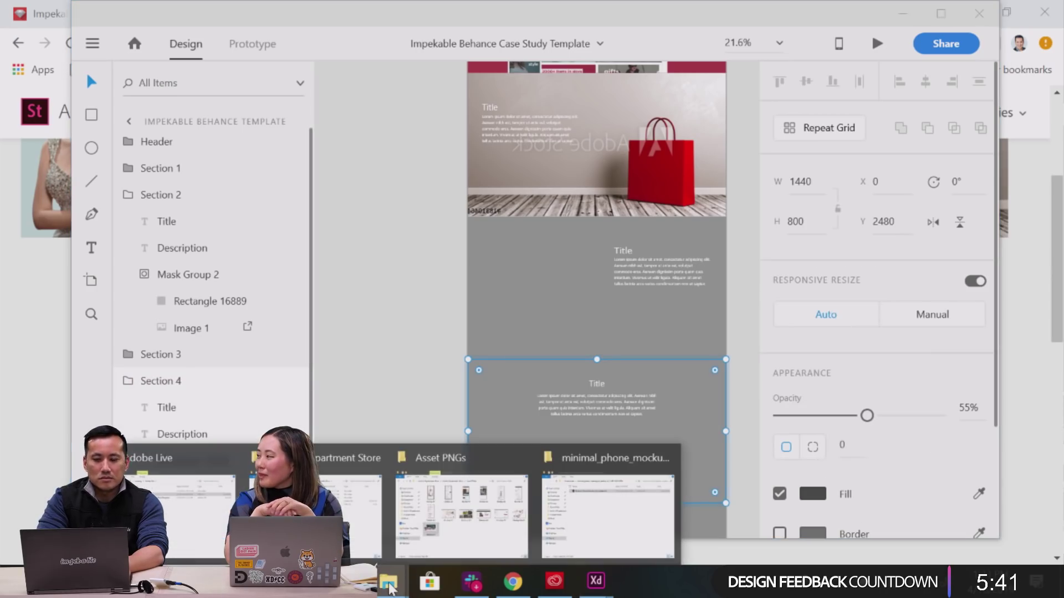
left_click(477, 531)
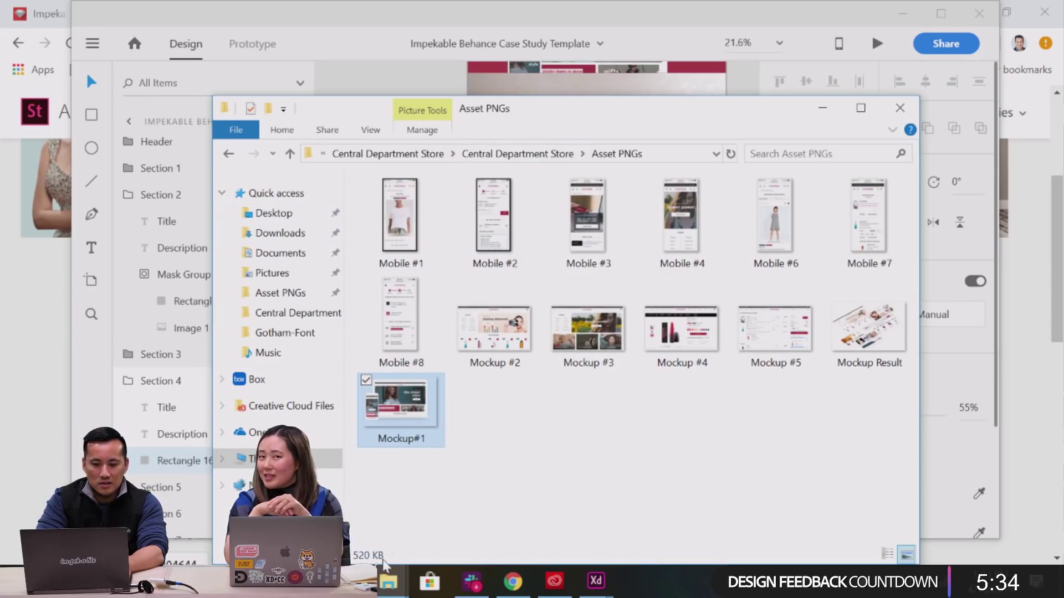
left_click(387, 585)
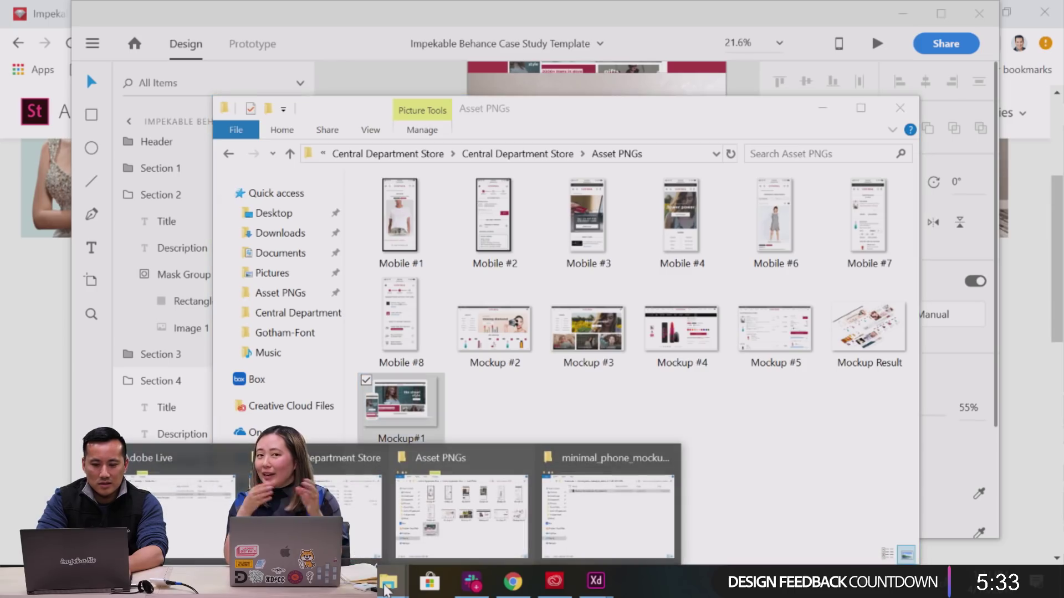
left_click(205, 517)
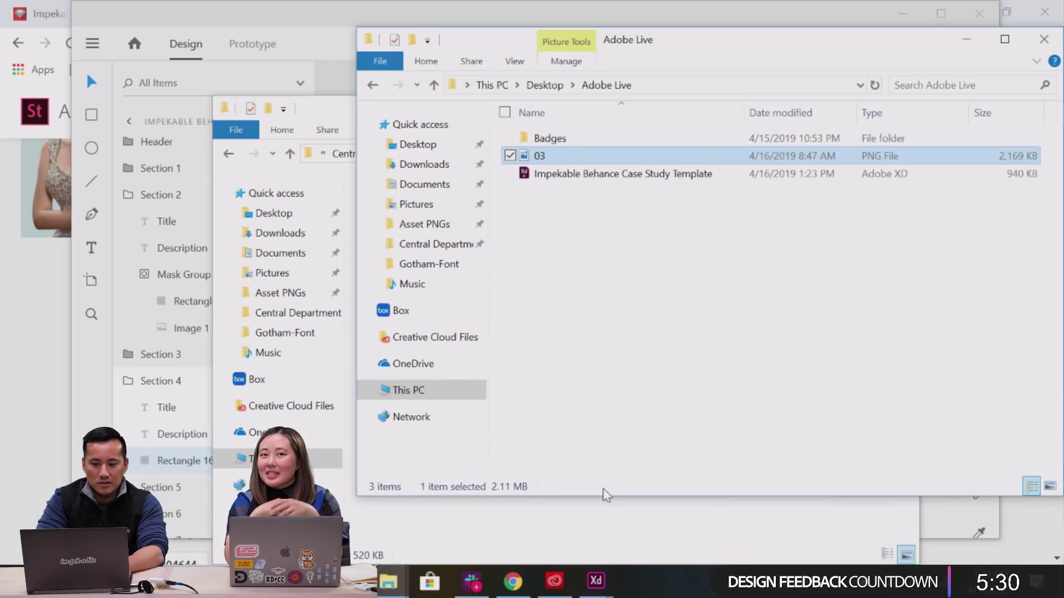
Switch back to the case study template in Adobe XD and inspect the selected background rectangle in Section 4.
mouse_move(606, 585)
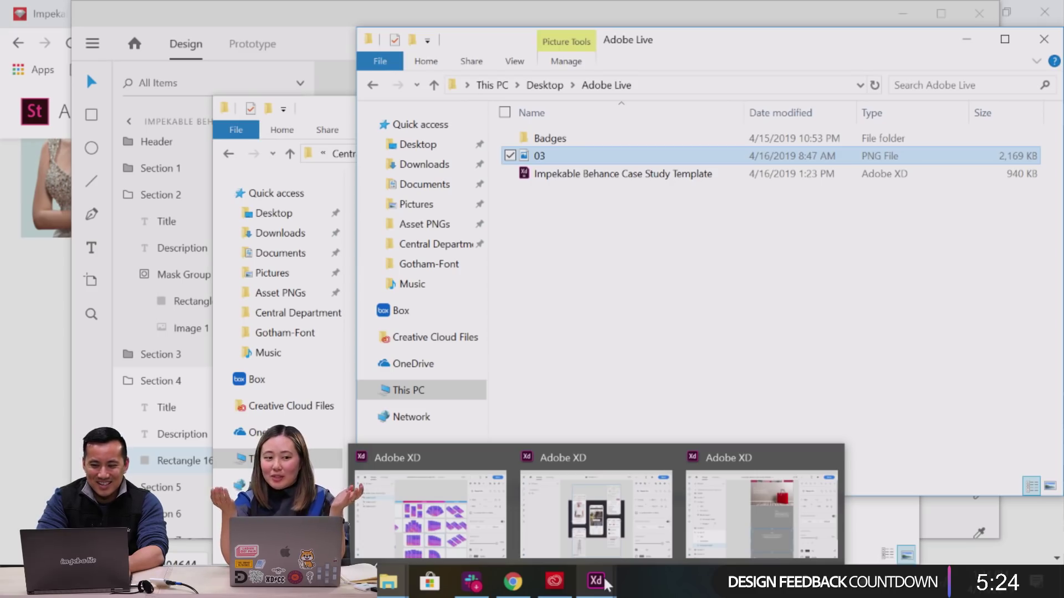
mouse_move(731, 511)
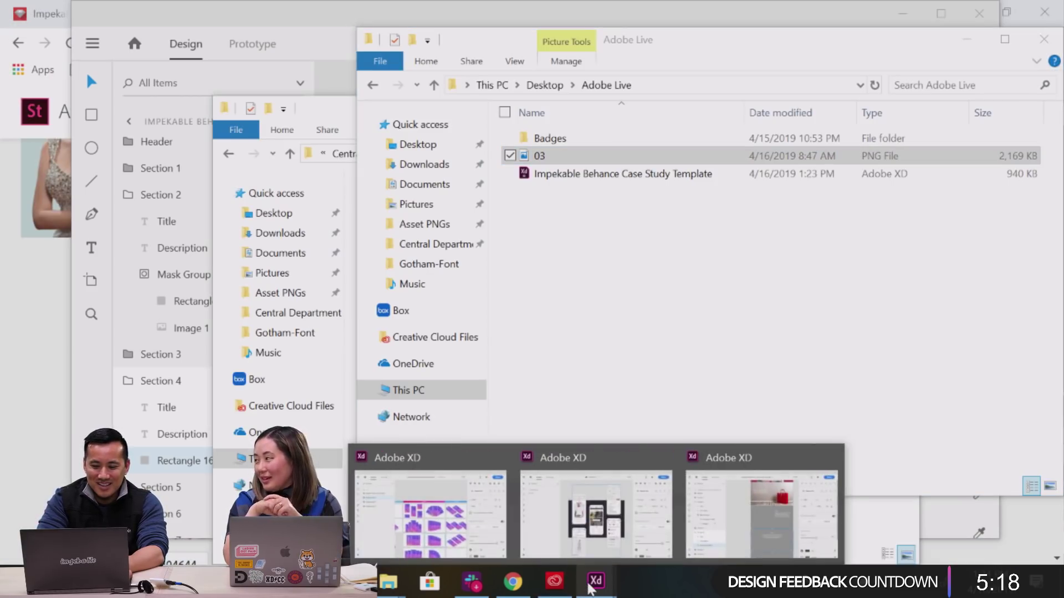
left_click(768, 521)
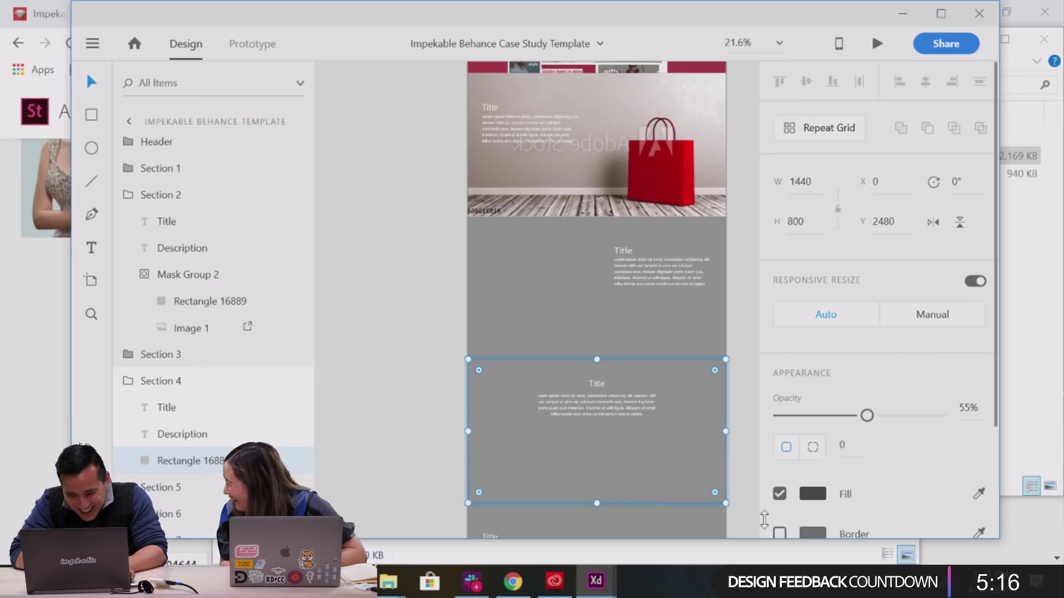
scroll(463, 418, "up", 4)
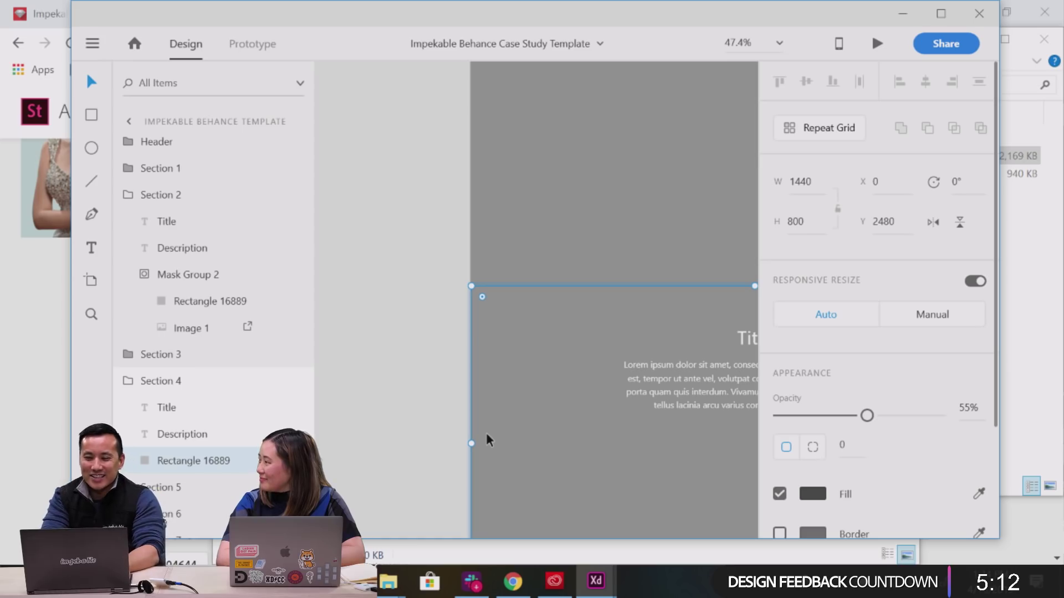
scroll(487, 437, "up", 2)
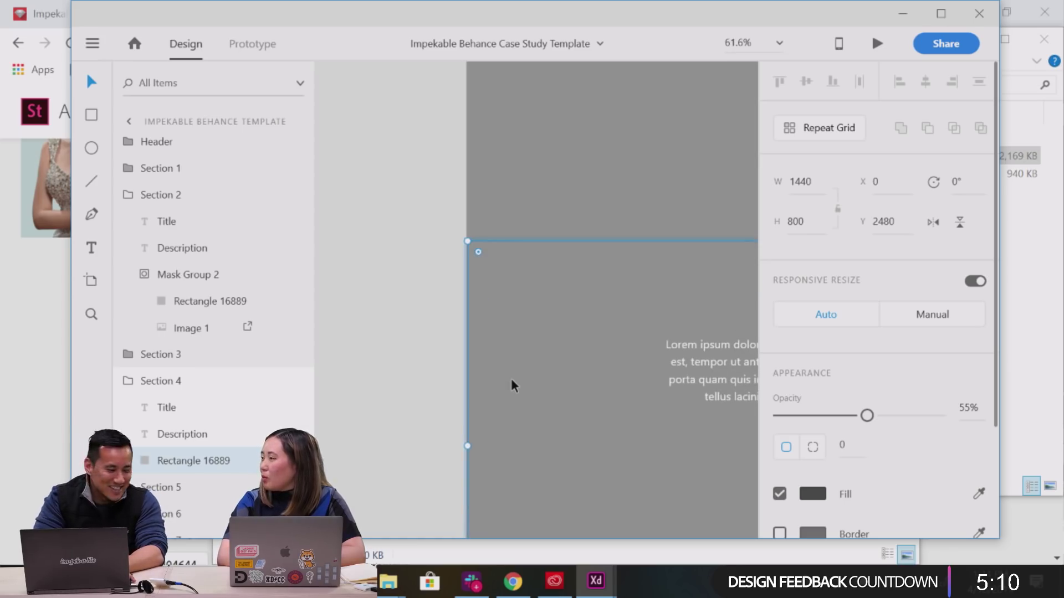
scroll(511, 378, "down", 3)
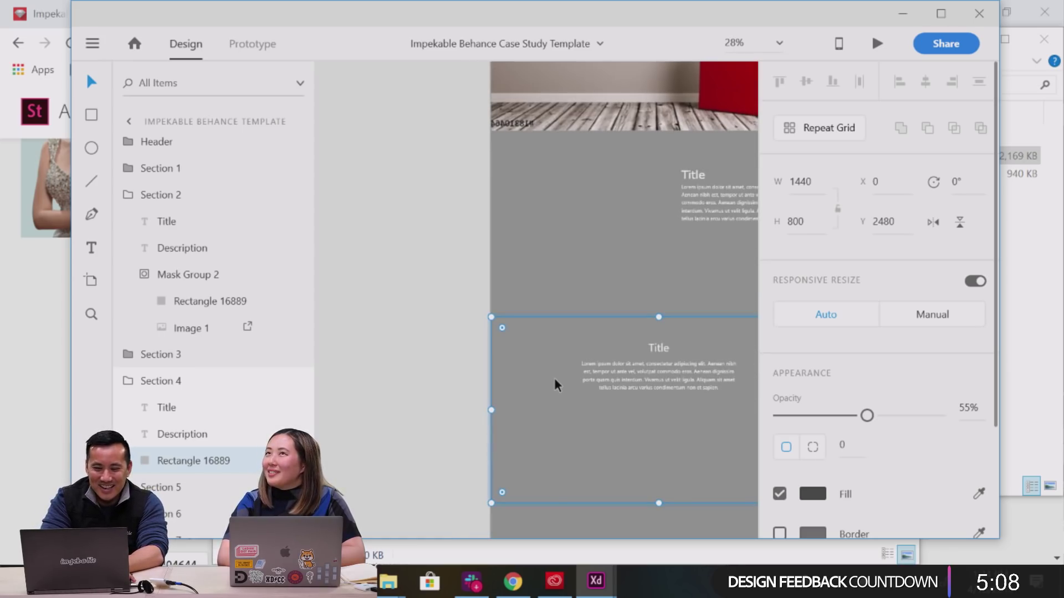
Switch to File Explorer and check the Central Department Store folder for the Section 4 image.
left_click(393, 592)
right_click(393, 591)
left_click(393, 591)
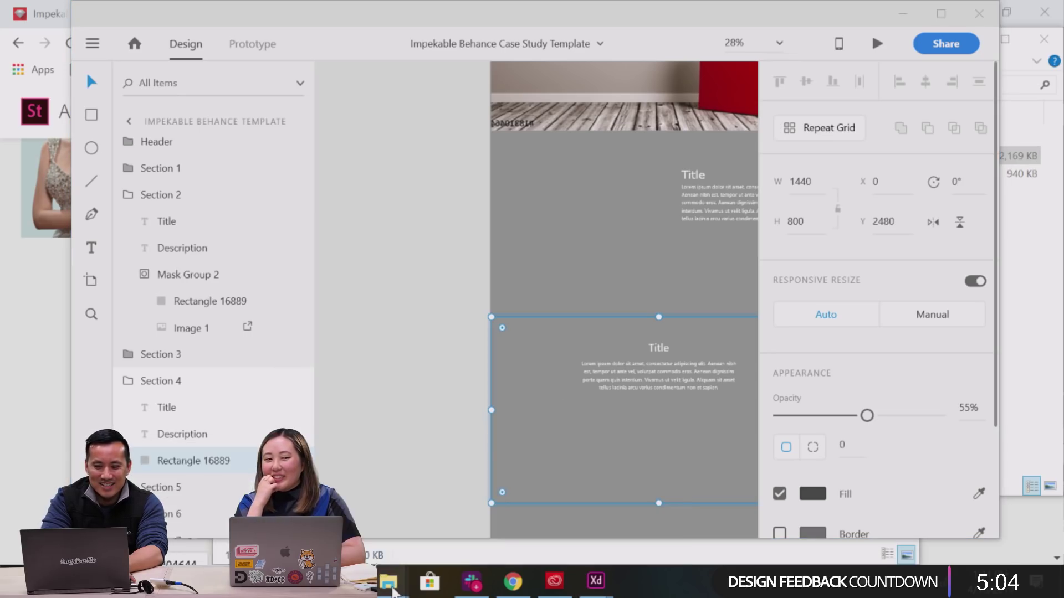
mouse_move(594, 532)
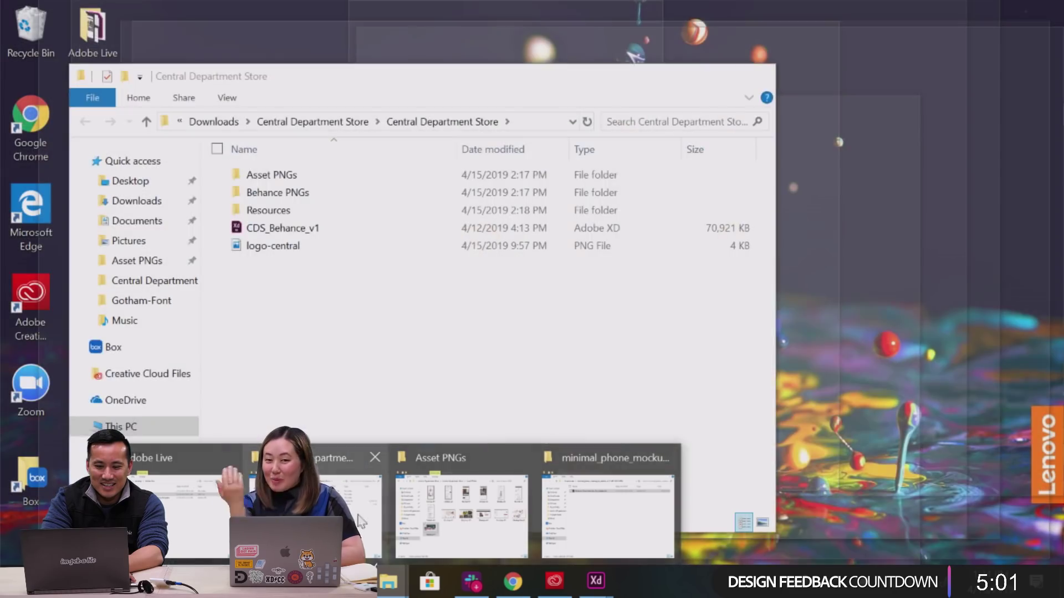
left_click(355, 526)
right_click(354, 526)
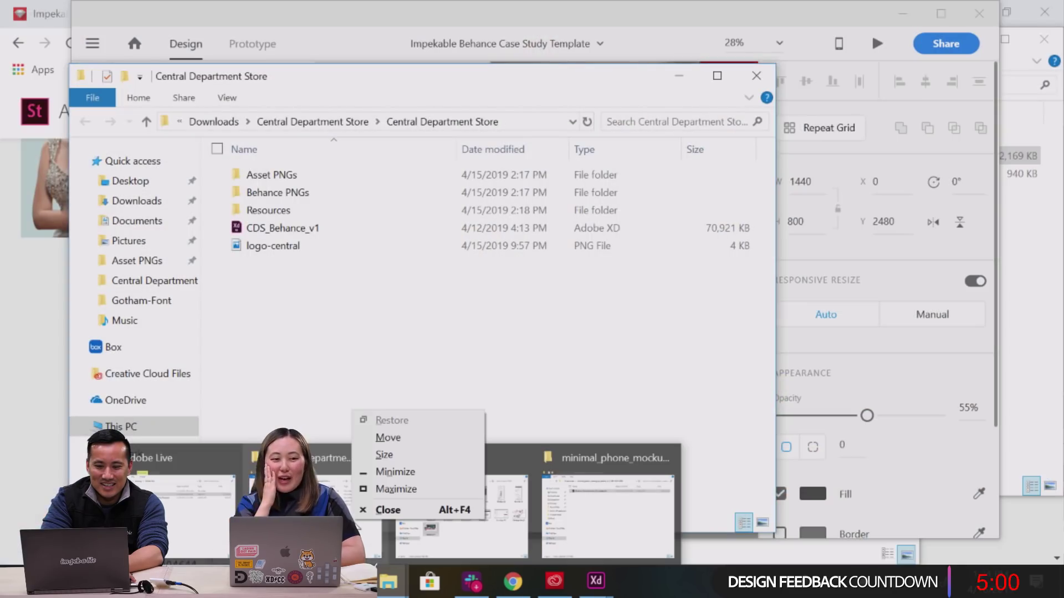
left_click(220, 530)
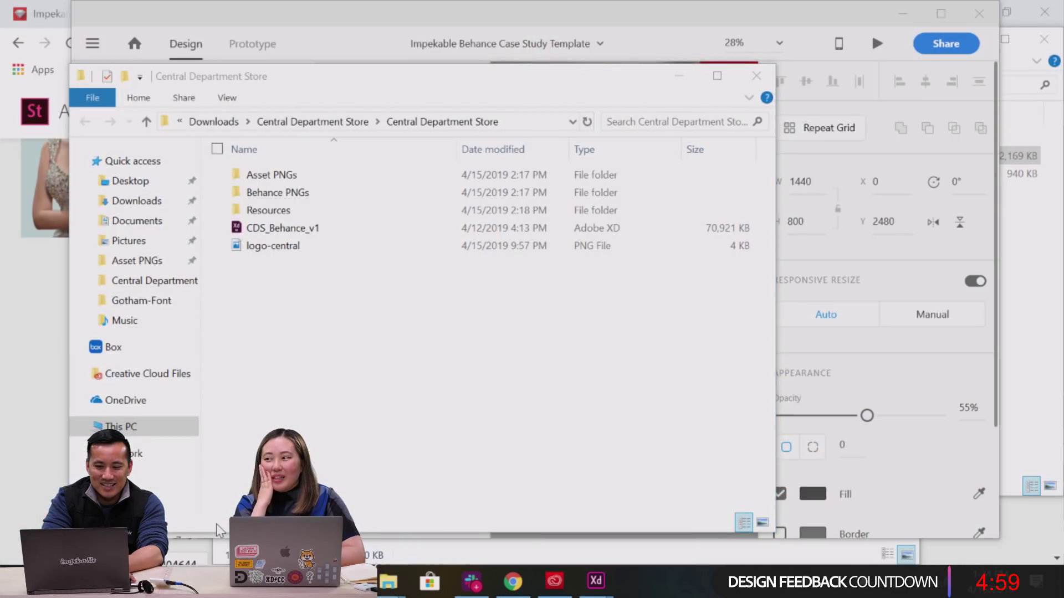
Bring up the Adobe Live folder and copy the 03 PNG image.
left_click(388, 580)
left_click(182, 532)
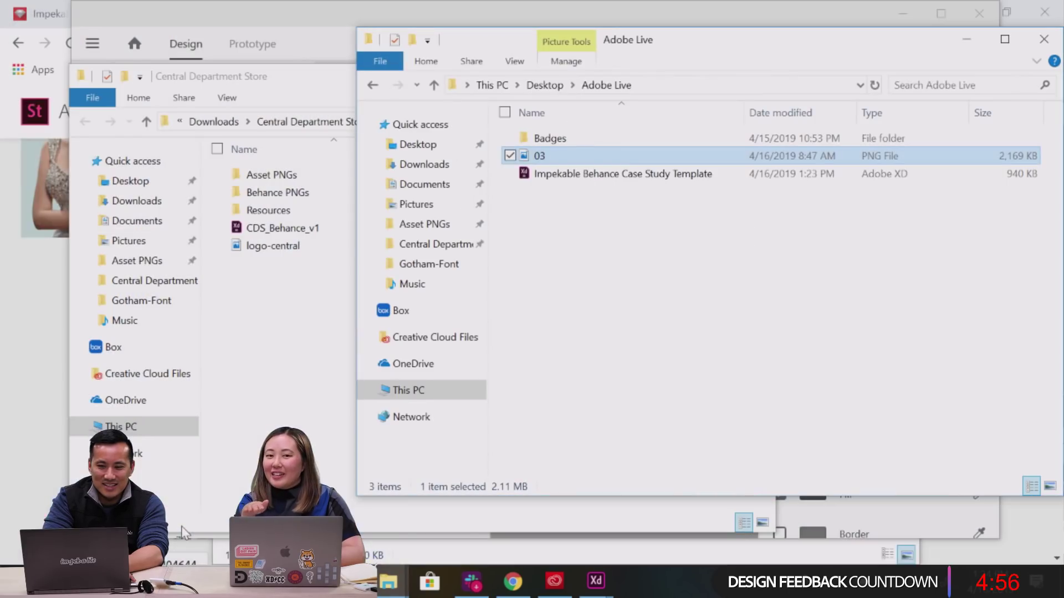
left_click(550, 173)
left_click(544, 157)
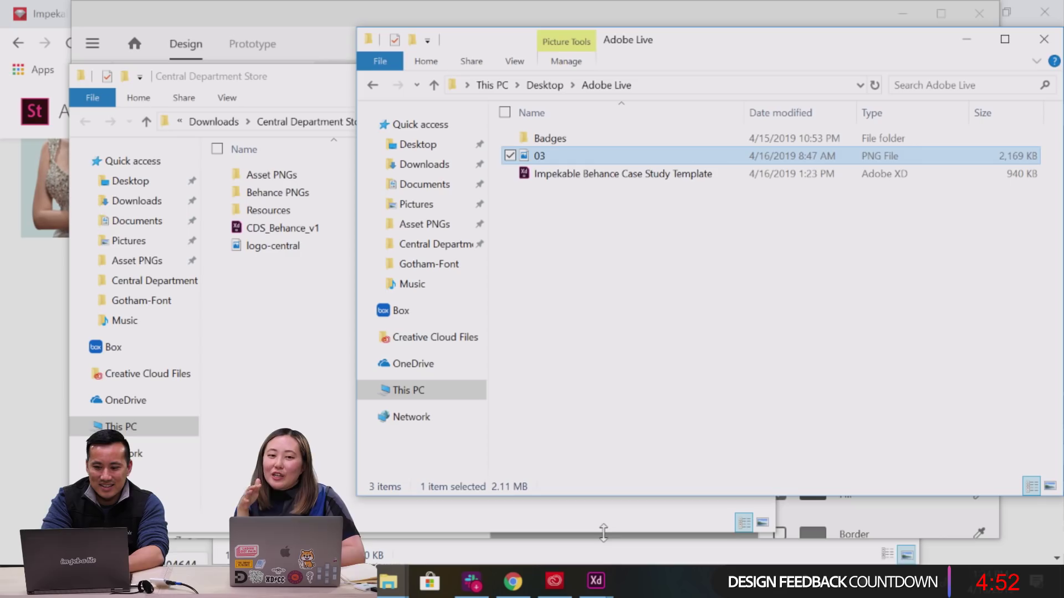
Switch back to the case study template in Adobe XD and paste image 03 above the Title in the Section 4 group.
left_click(596, 581)
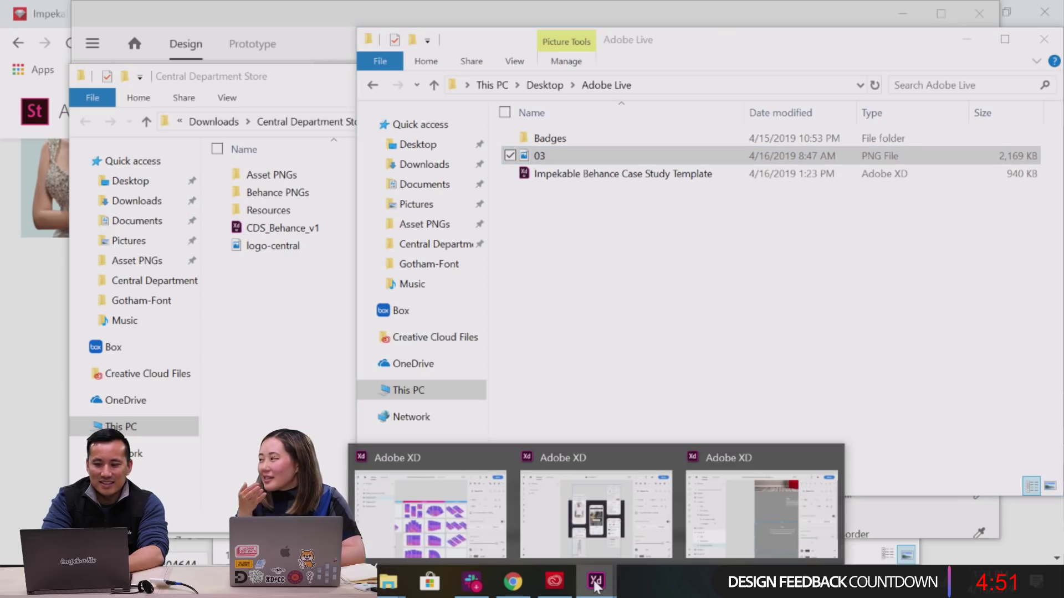
left_click(771, 497)
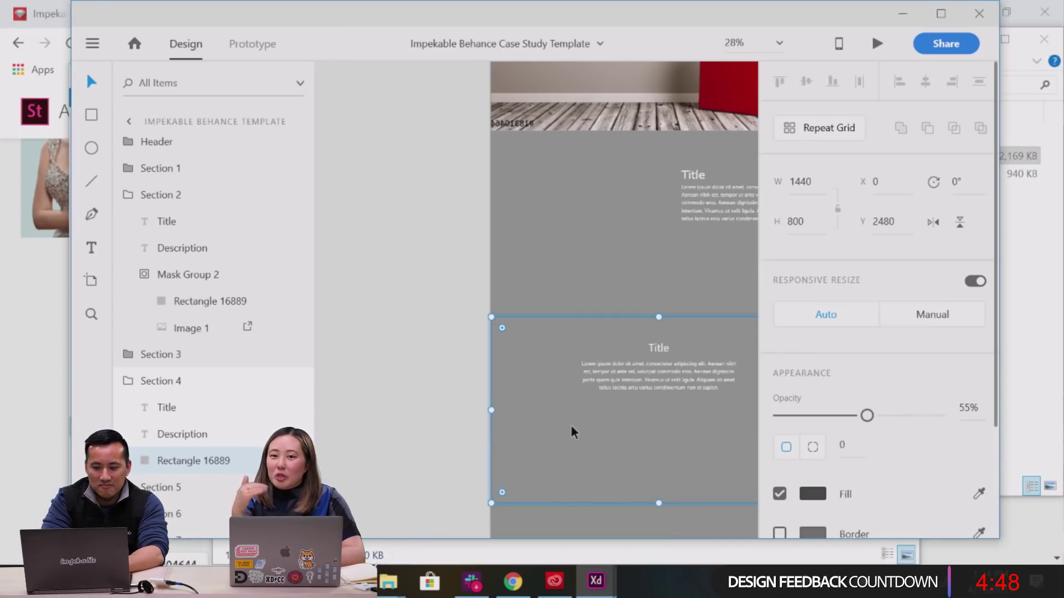
left_click(207, 411)
left_click(198, 432)
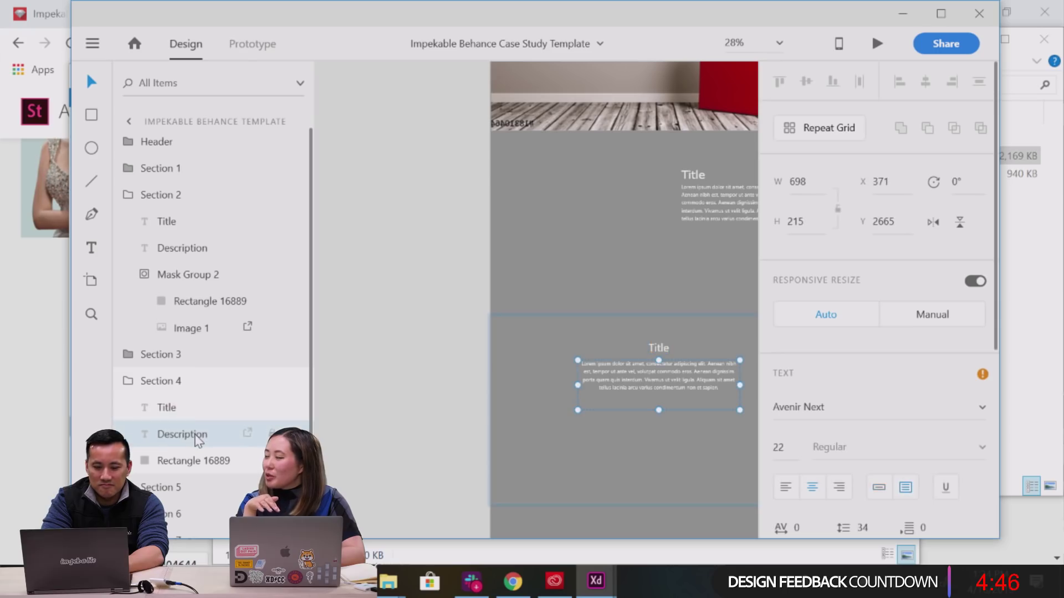
key("ctrl+v")
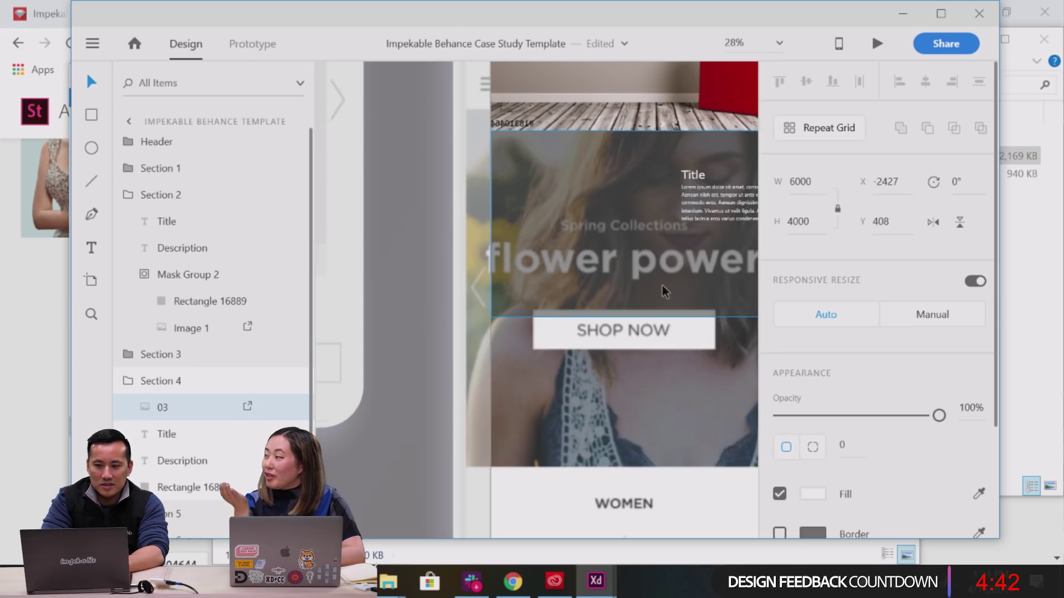
Scale image 03 proportionally to a width of 1440.
scroll(663, 285, "down", 3)
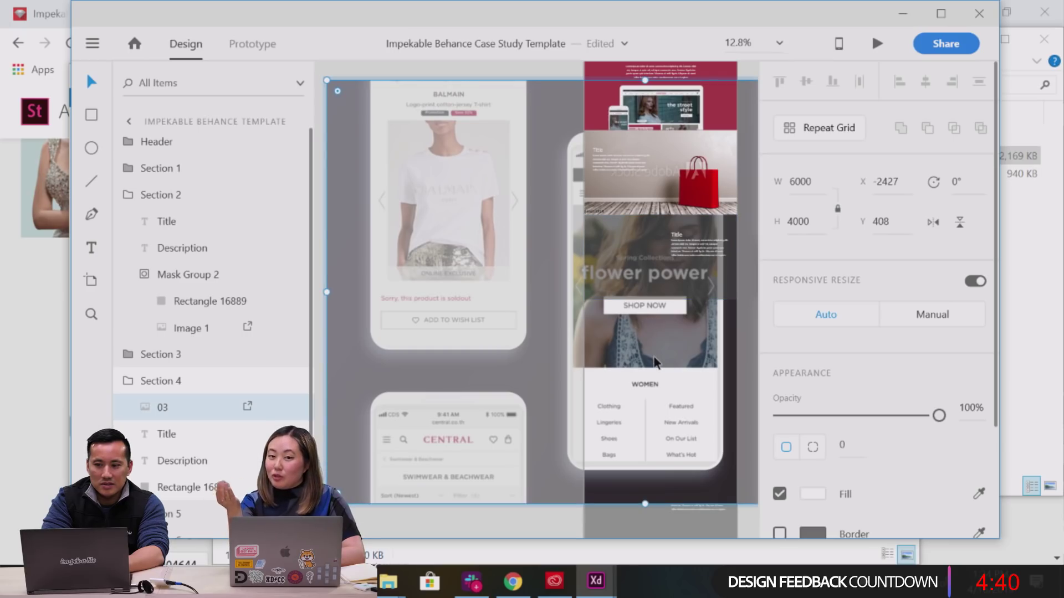
left_click(808, 184)
type("14")
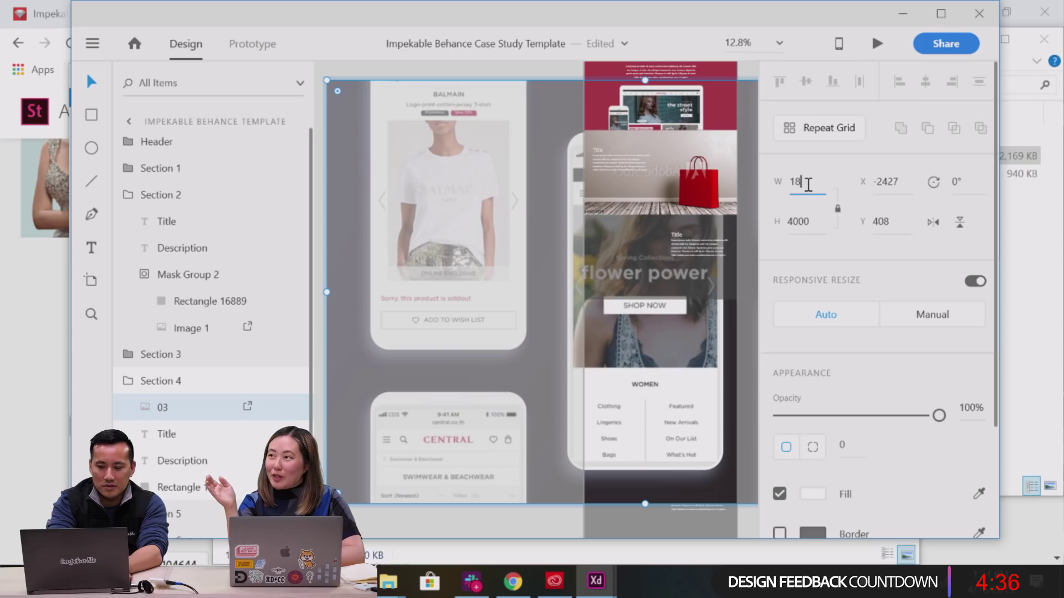
type("40")
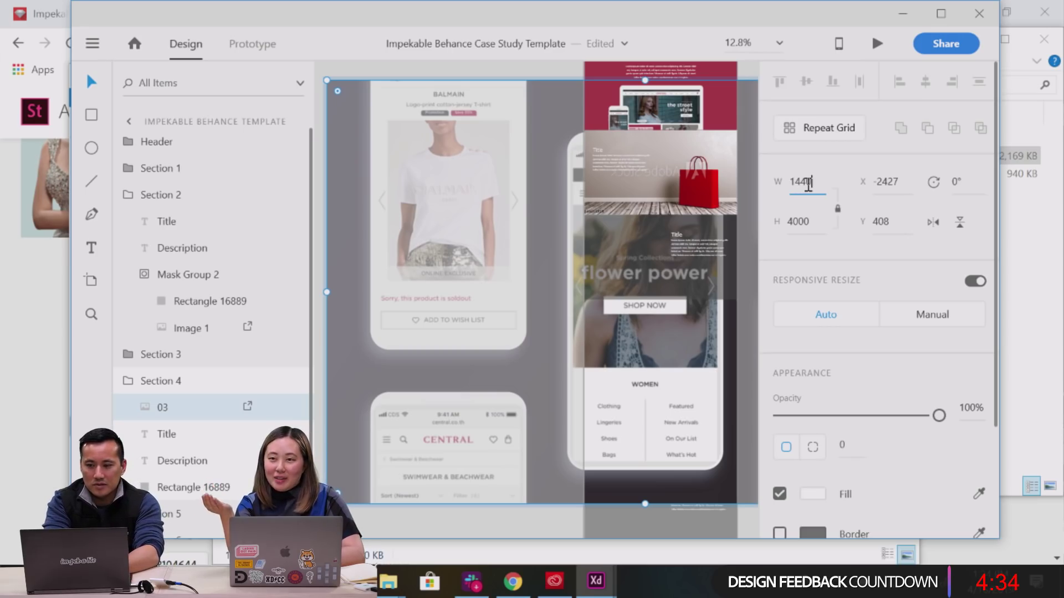
key("Return")
Move image 03 over the Section 4 background at X 0, Y 2480.
right_click(427, 126)
left_click(380, 138)
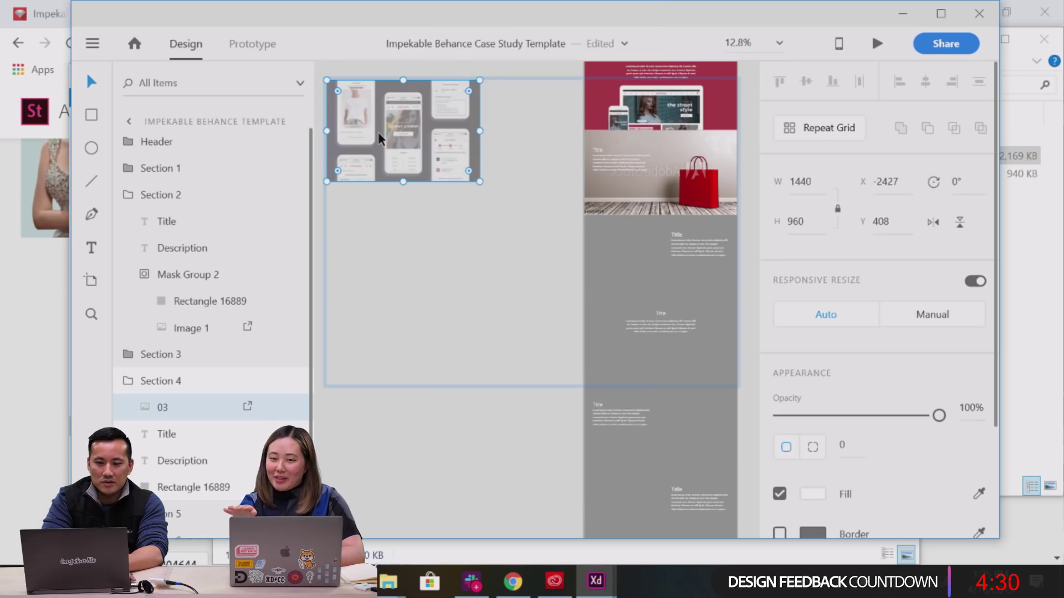
left_click_drag(379, 138, 622, 345)
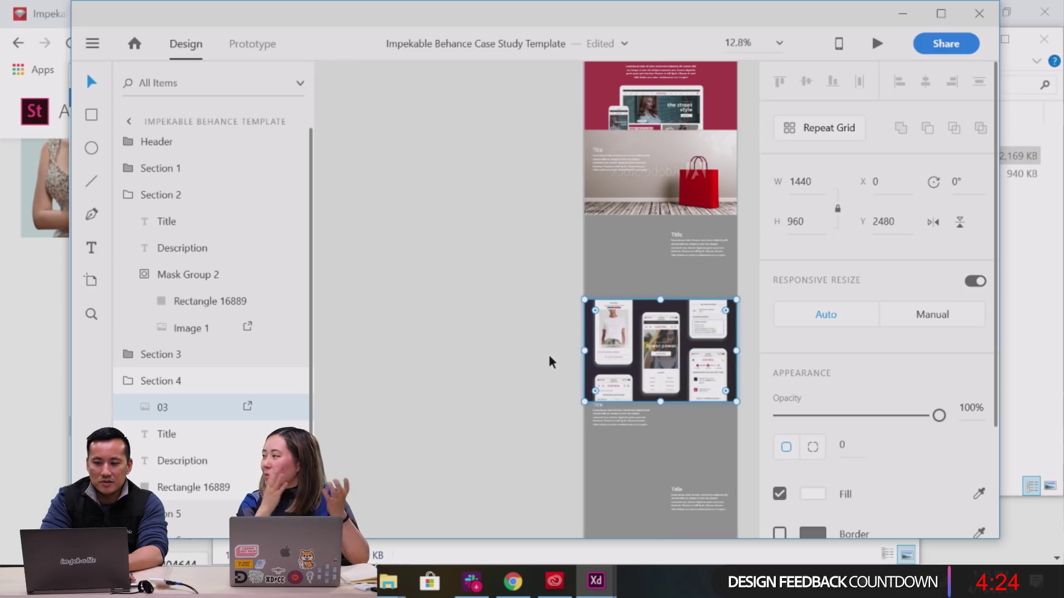
scroll(620, 347, "up", 3)
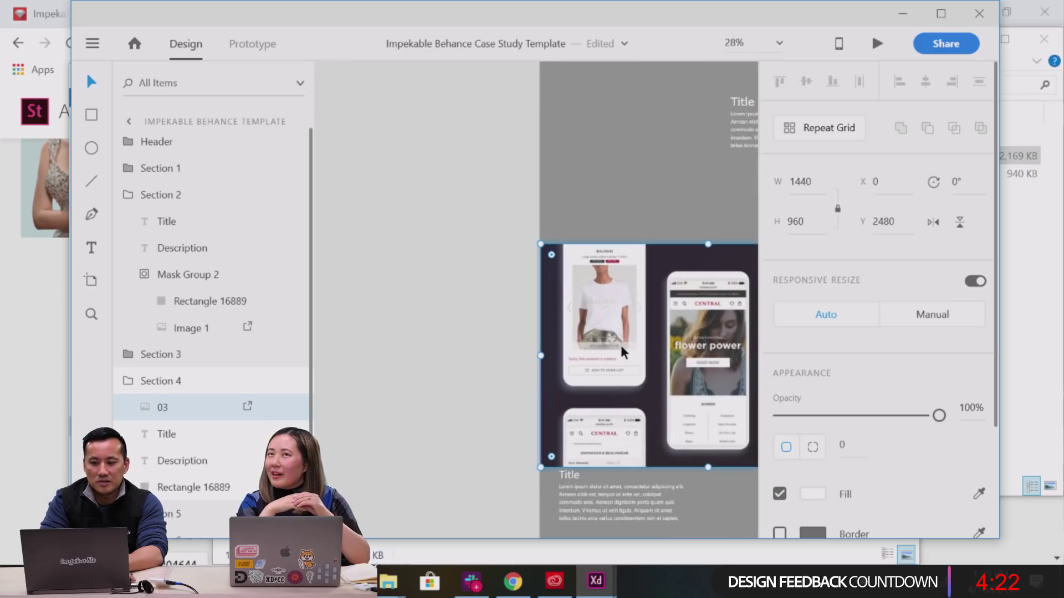
scroll(506, 358, "right", 5)
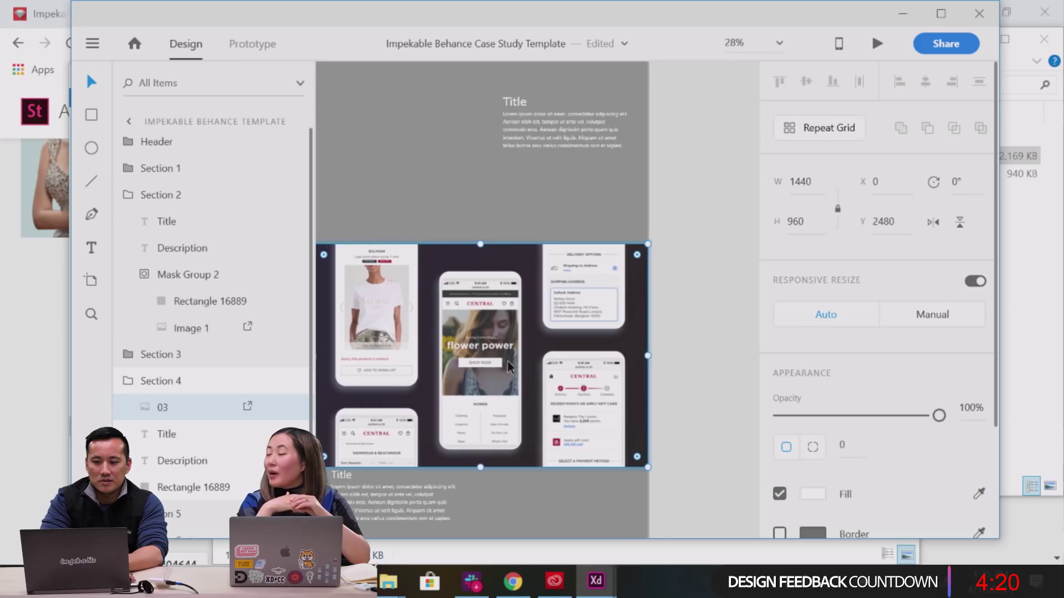
right_click(507, 361)
left_click(429, 254)
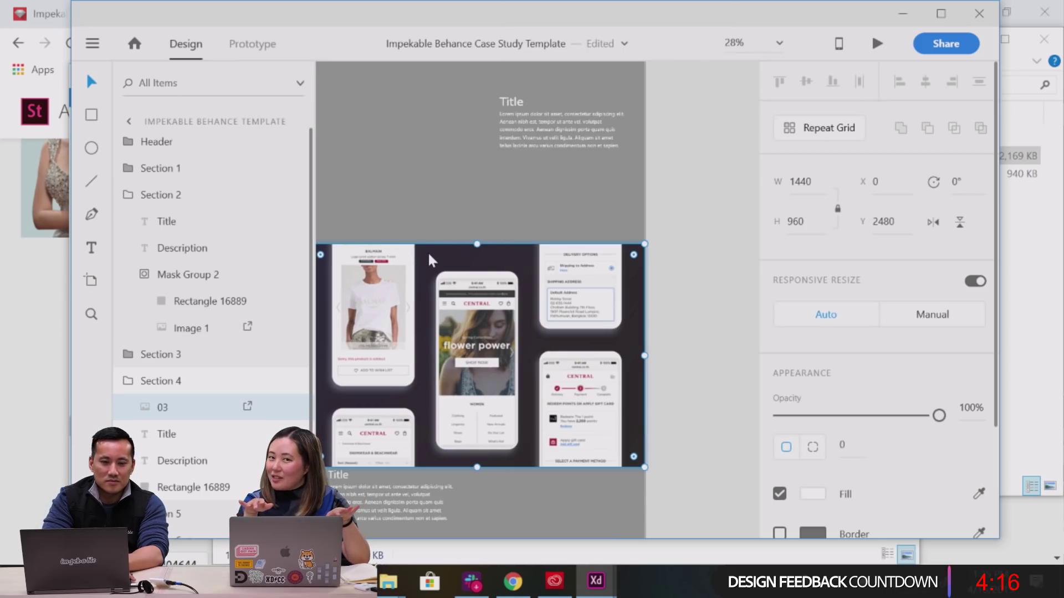
Switch to the Chrome window showing Adobe Stock and open a new incognito window.
left_click(15, 356)
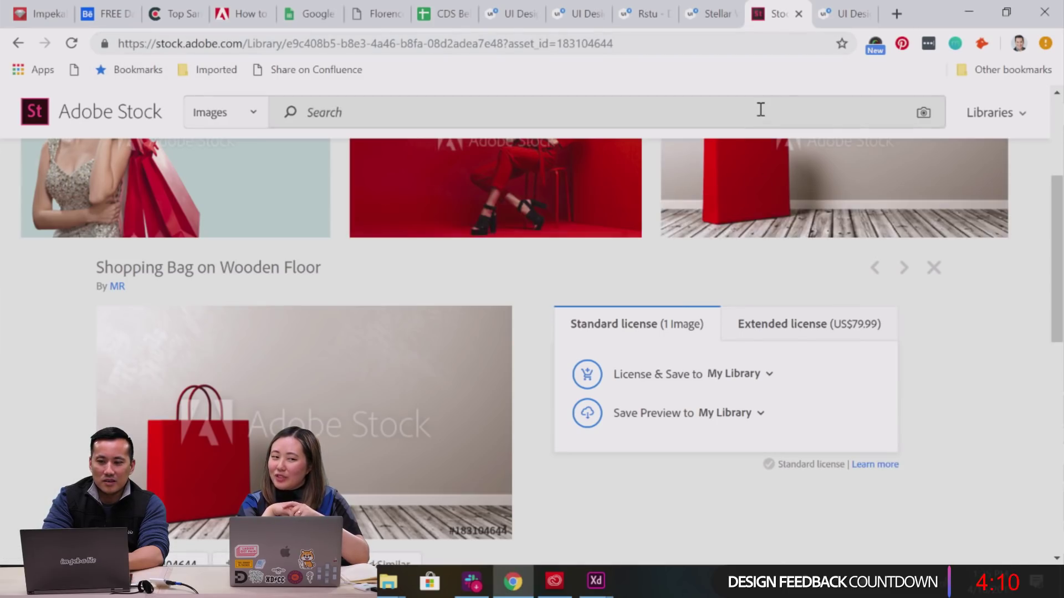
right_click(716, 83)
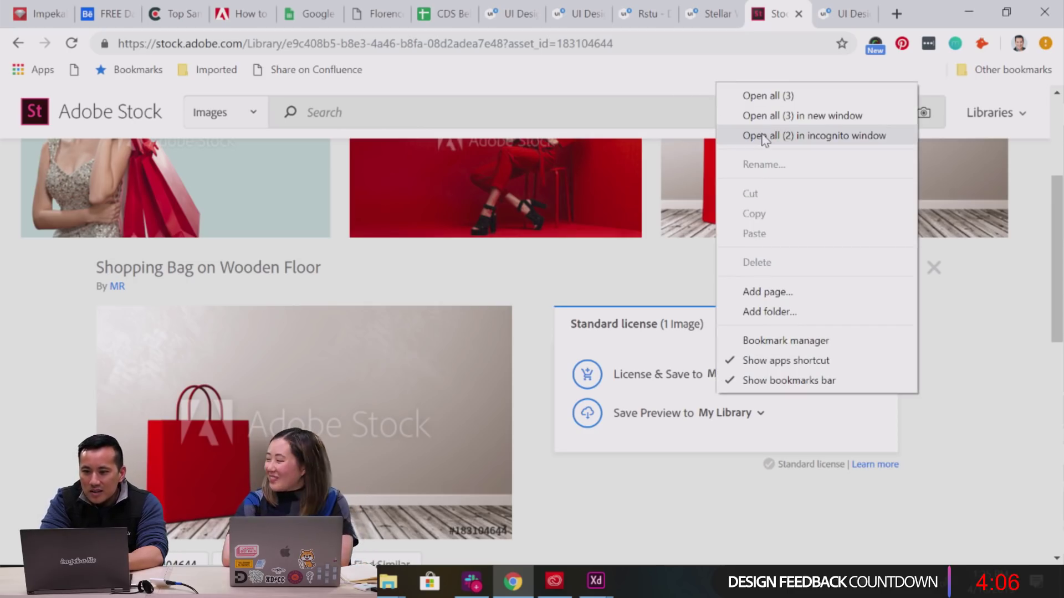
left_click(670, 90)
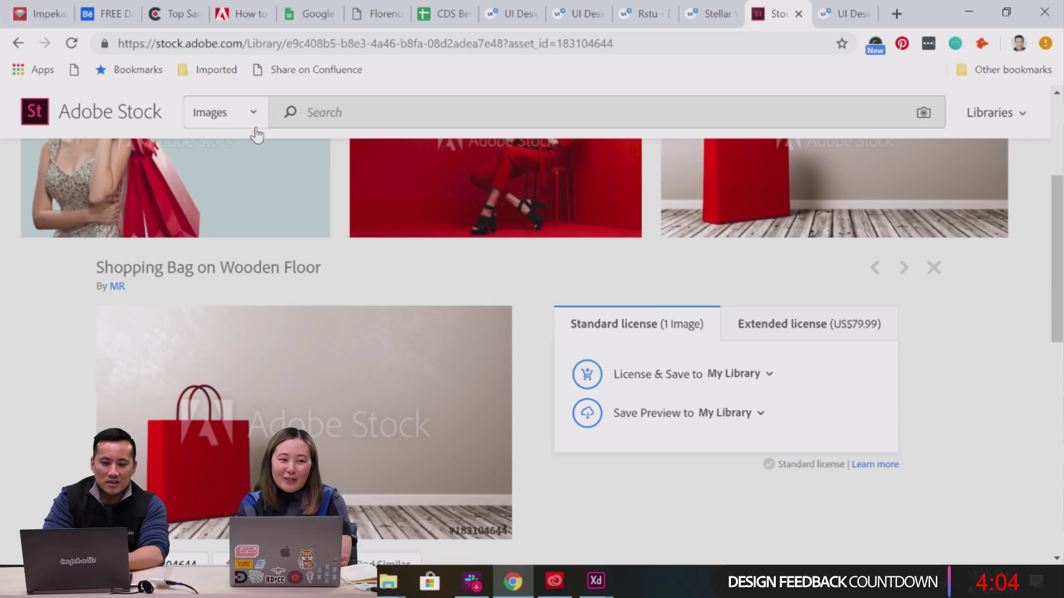
mouse_move(456, 174)
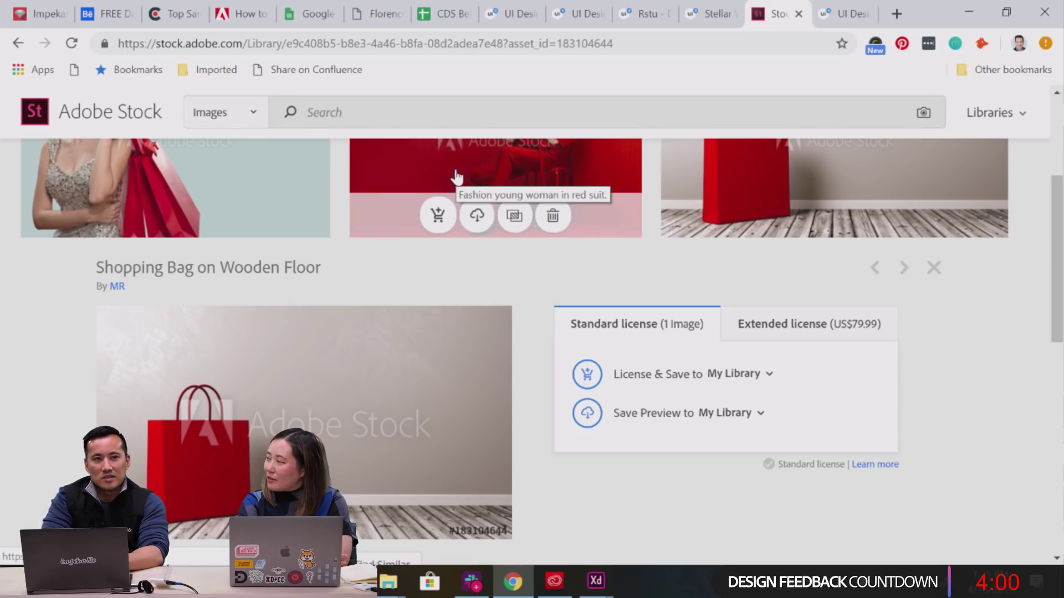
key("ctrl+shift+n")
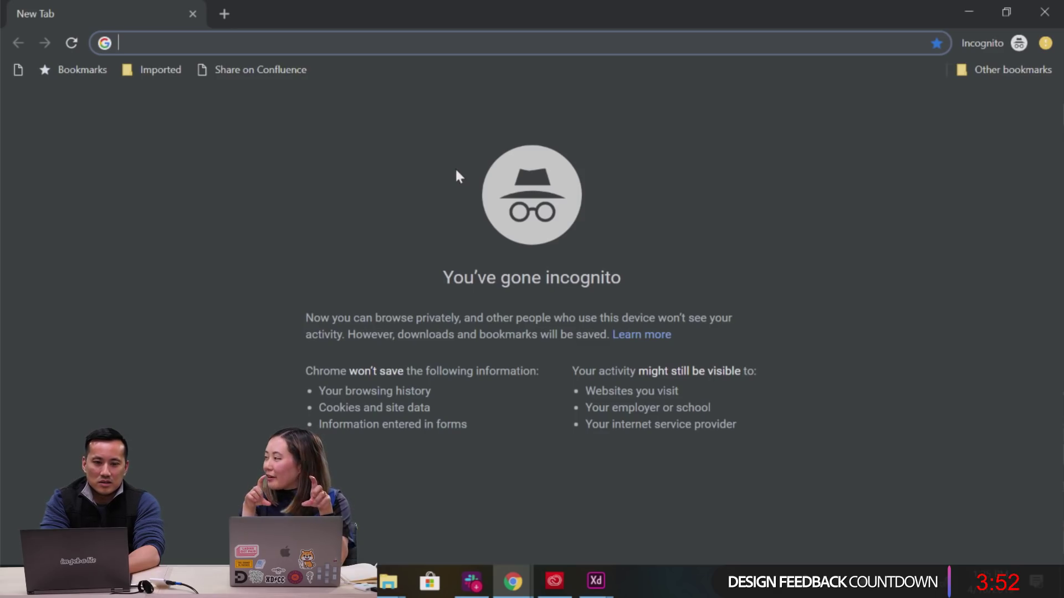
Search Google for "what are examples of dark patterns site:quora.com".
type("what are examples ")
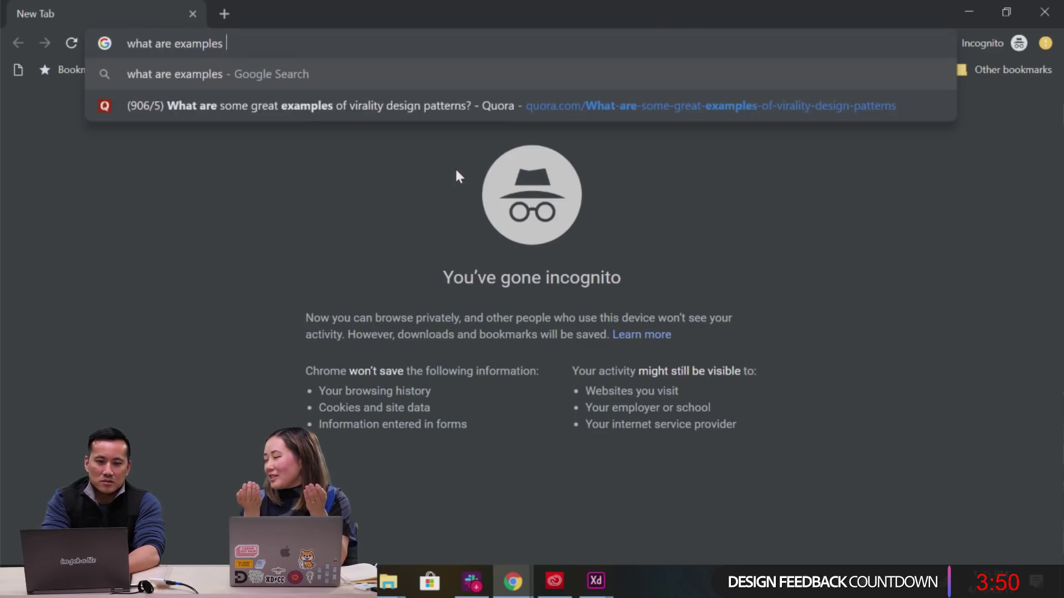
type("of dark patters")
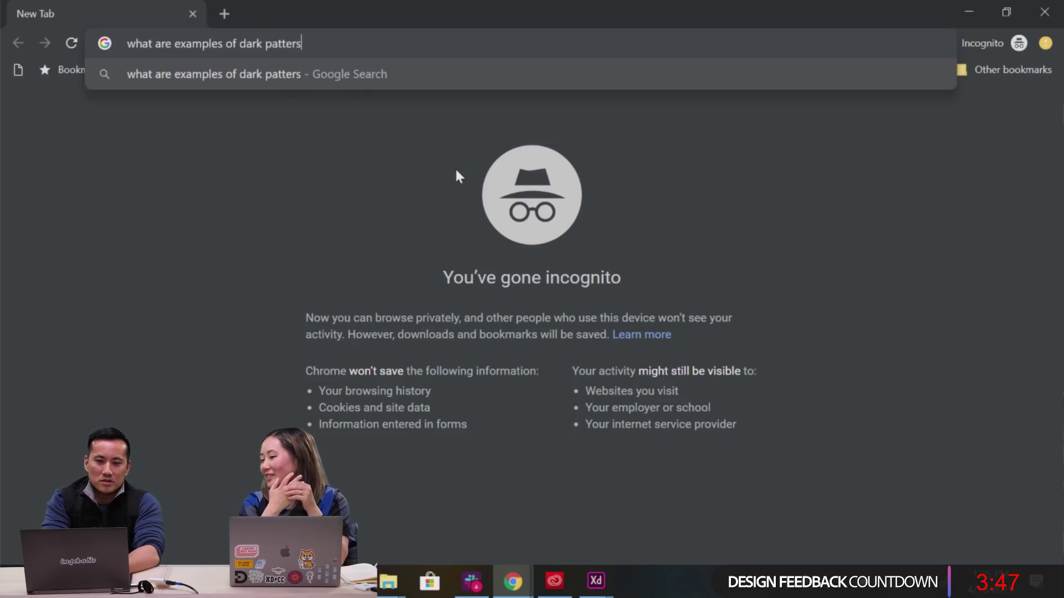
key("BackSpace")
type("ns site:quora.com")
key("Return")
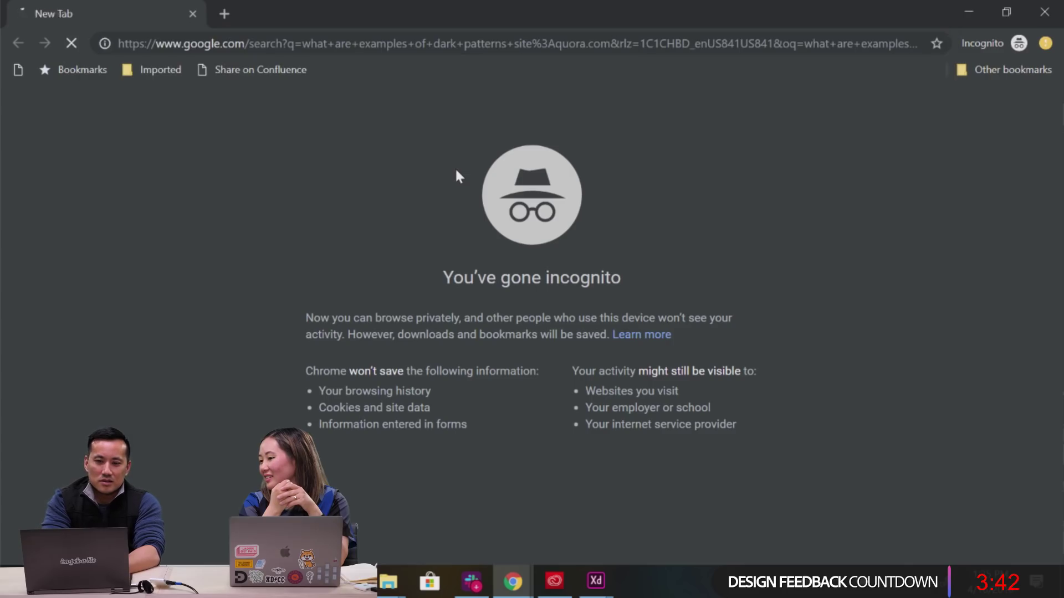
Open the Quora result about common dark patterns in user experience design and skim its answers for examples.
left_click(291, 241)
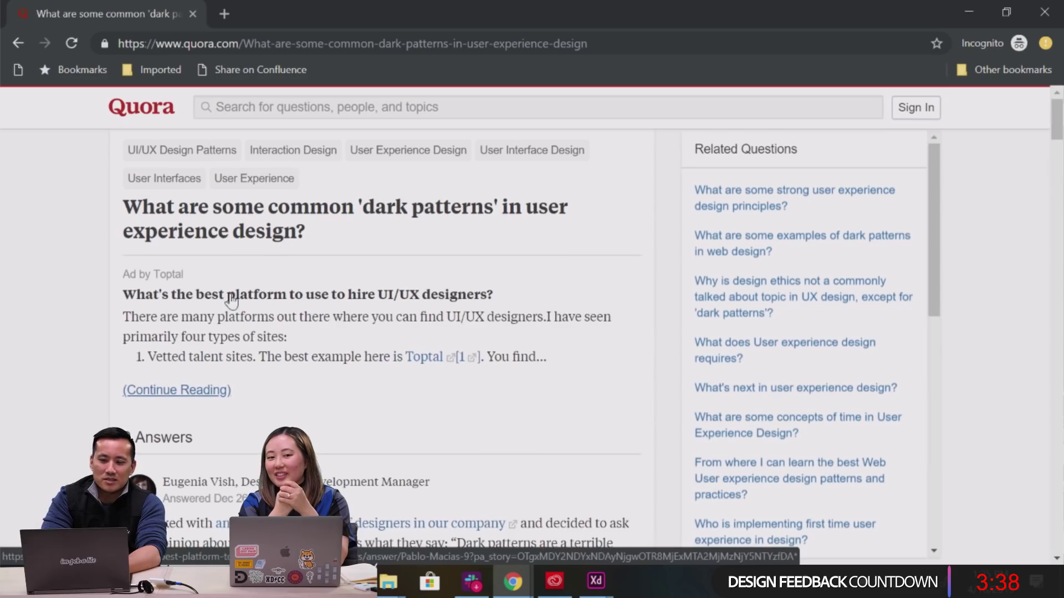
scroll(74, 356, "down", 3)
scroll(74, 356, "down", 15)
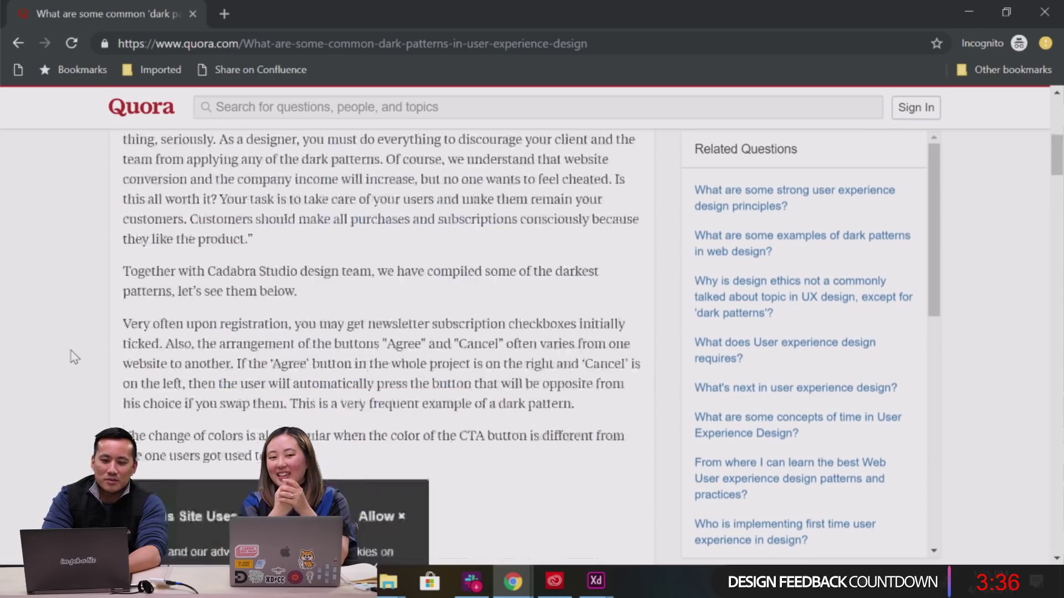
scroll(73, 356, "down", 20)
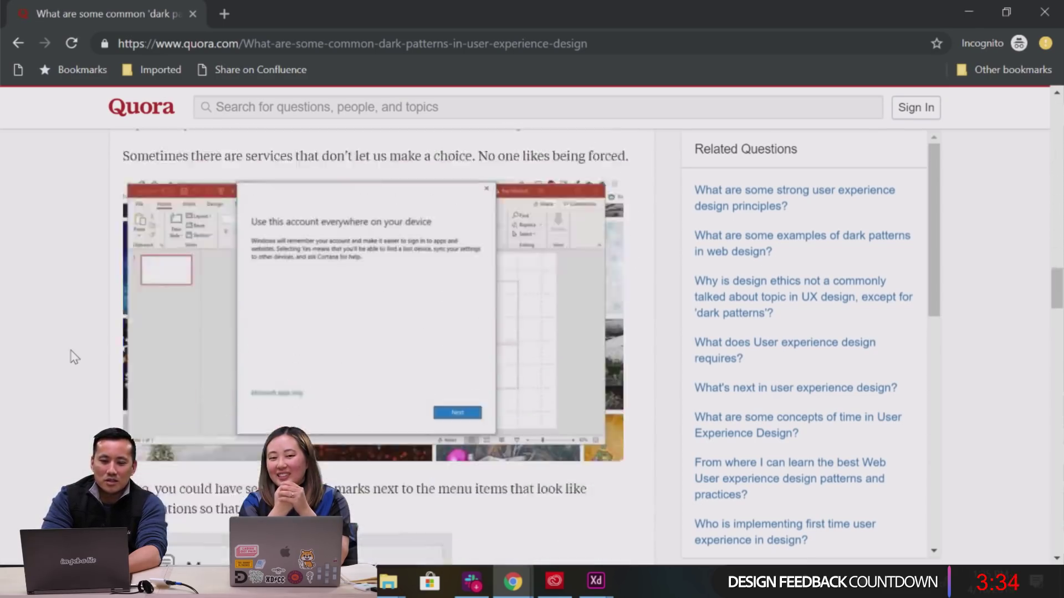
scroll(73, 356, "down", 20)
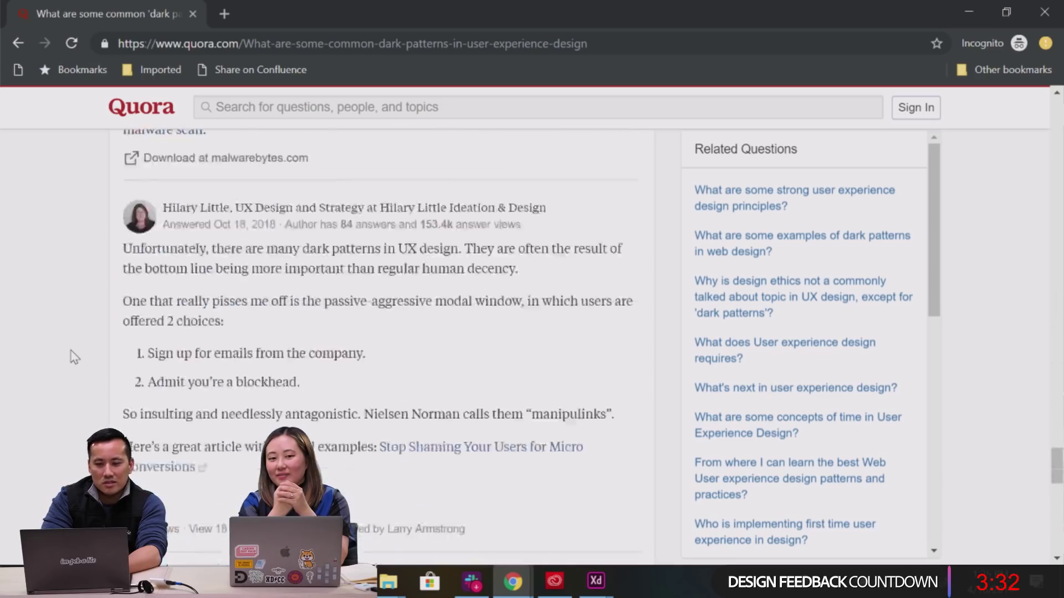
scroll(73, 356, "down", 20)
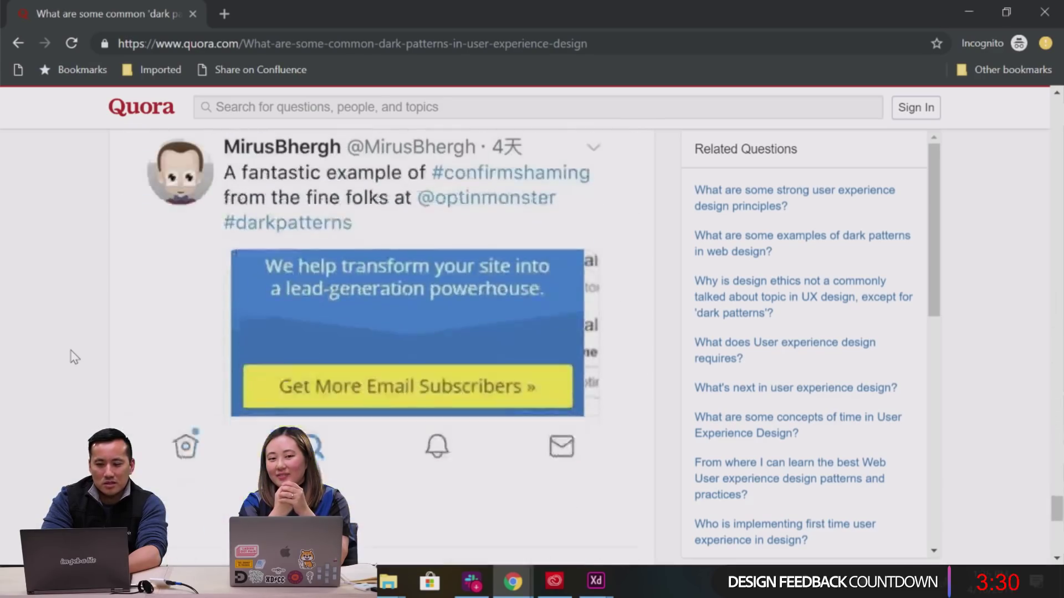
scroll(74, 357, "up", 20)
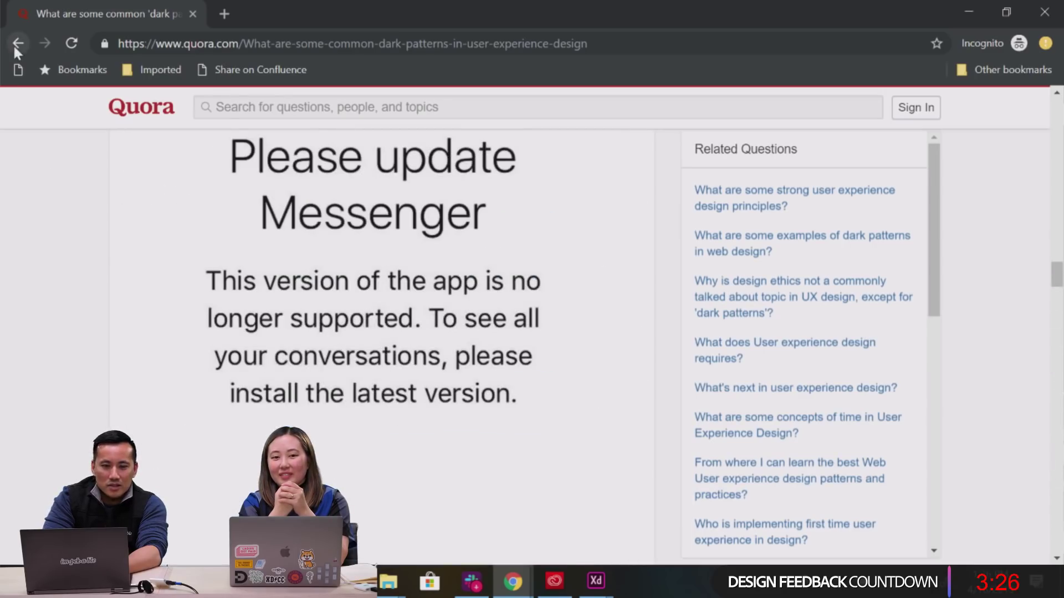
Return to the search results, open the Quora question on dark patterns in web design and skim its answers.
left_click(13, 44)
left_click(189, 334)
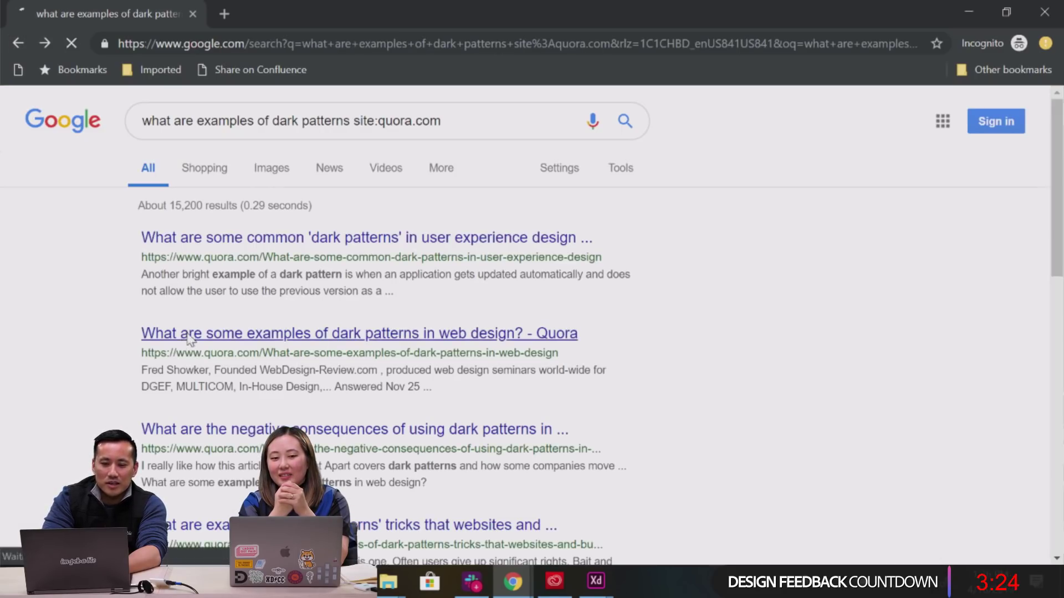
scroll(89, 355, "down", 20)
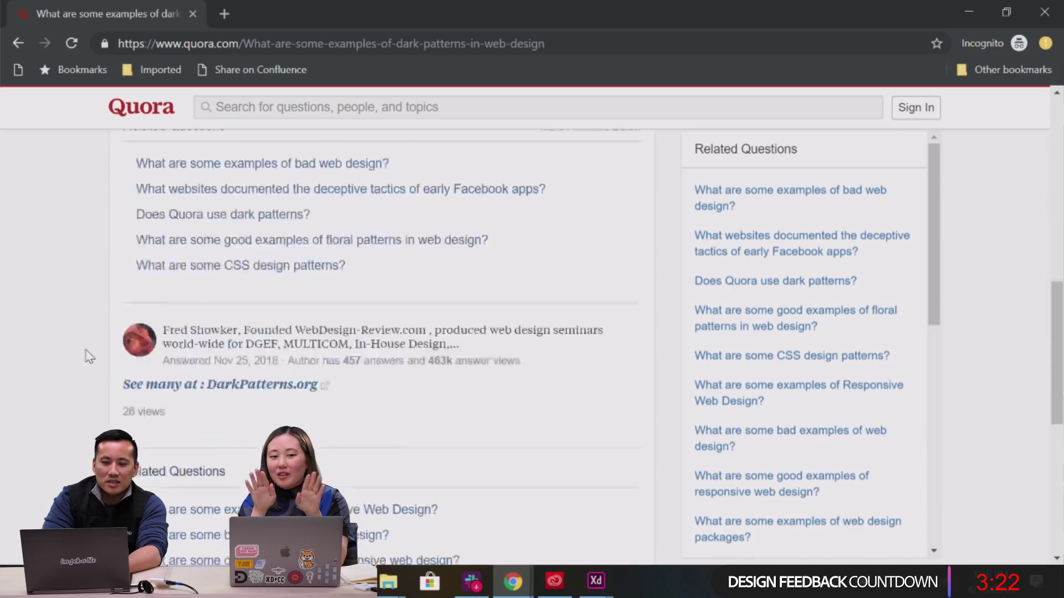
scroll(86, 353, "up", 20)
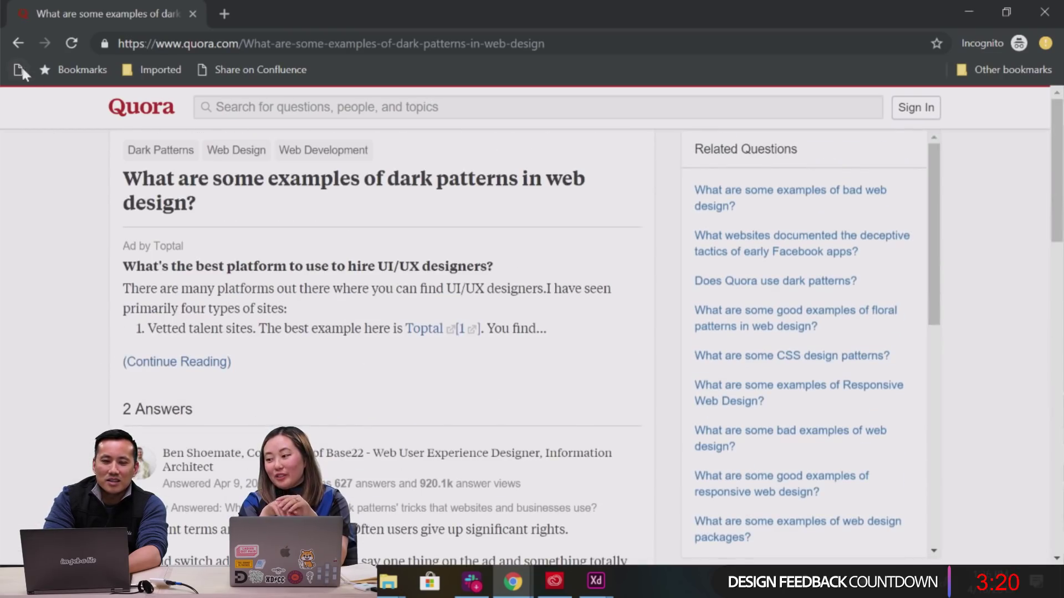
Open the Quora question on the negative consequences of using dark patterns in design and skim its answers.
left_click(14, 46)
left_click(159, 429)
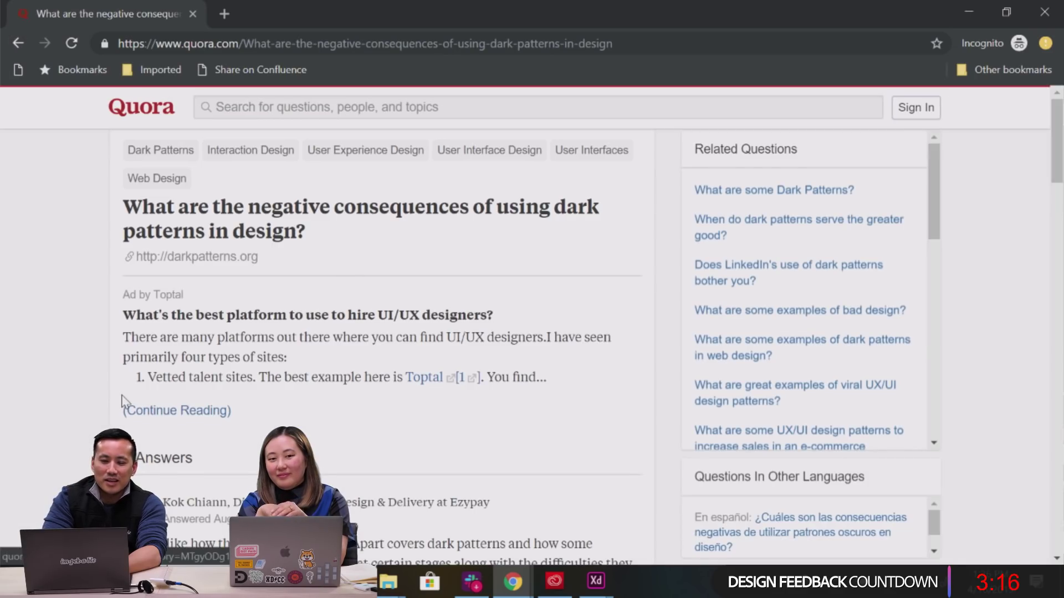
scroll(123, 402, "down", 15)
scroll(123, 402, "up", 15)
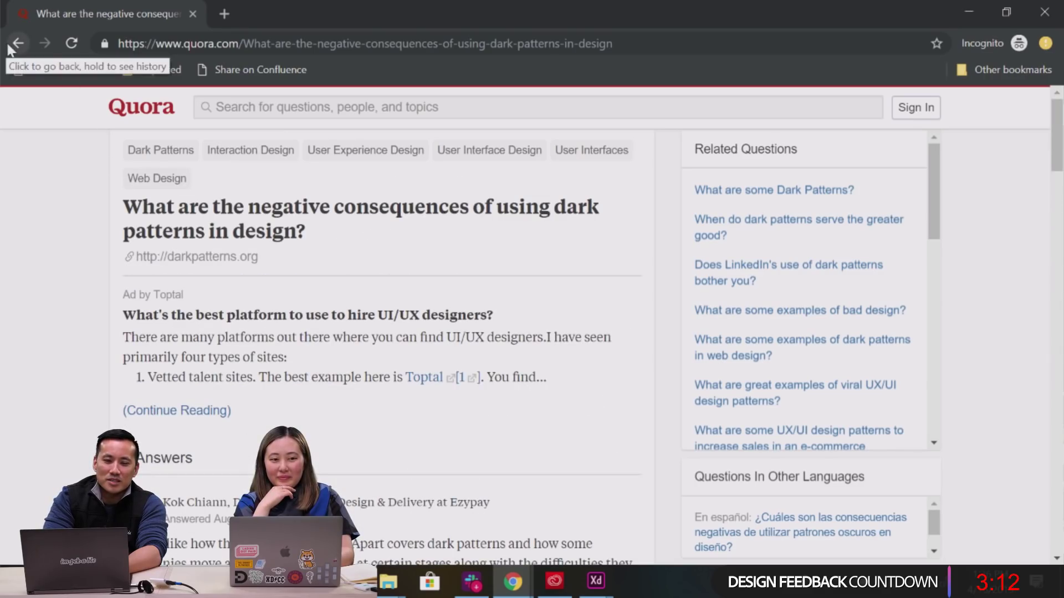
scroll(102, 277, "down", 15)
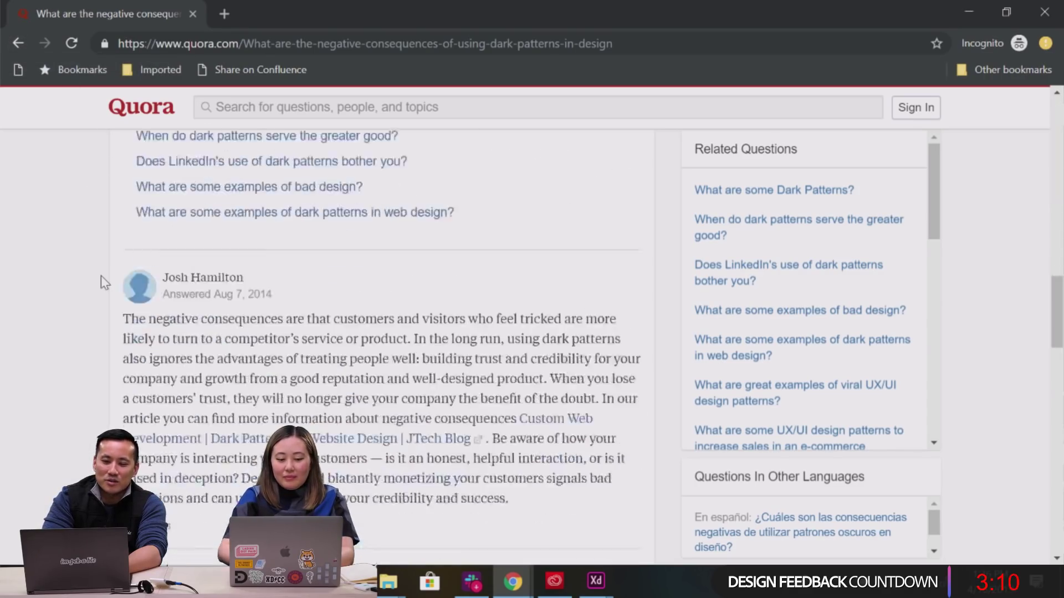
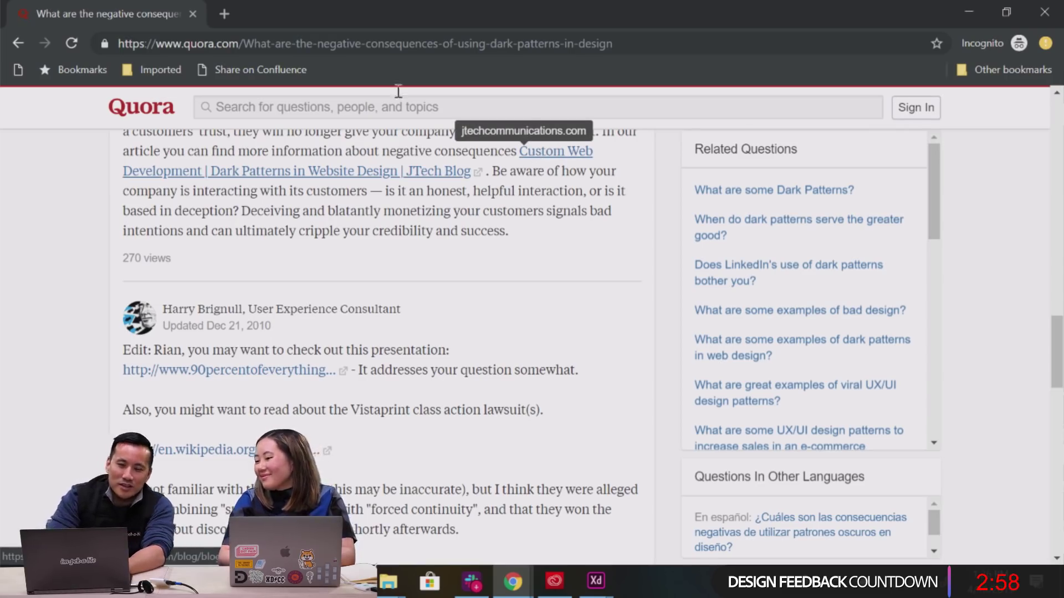
Close the incognito window and switch to the Impekable Behance Case Study Template in Adobe XD.
left_click(193, 14)
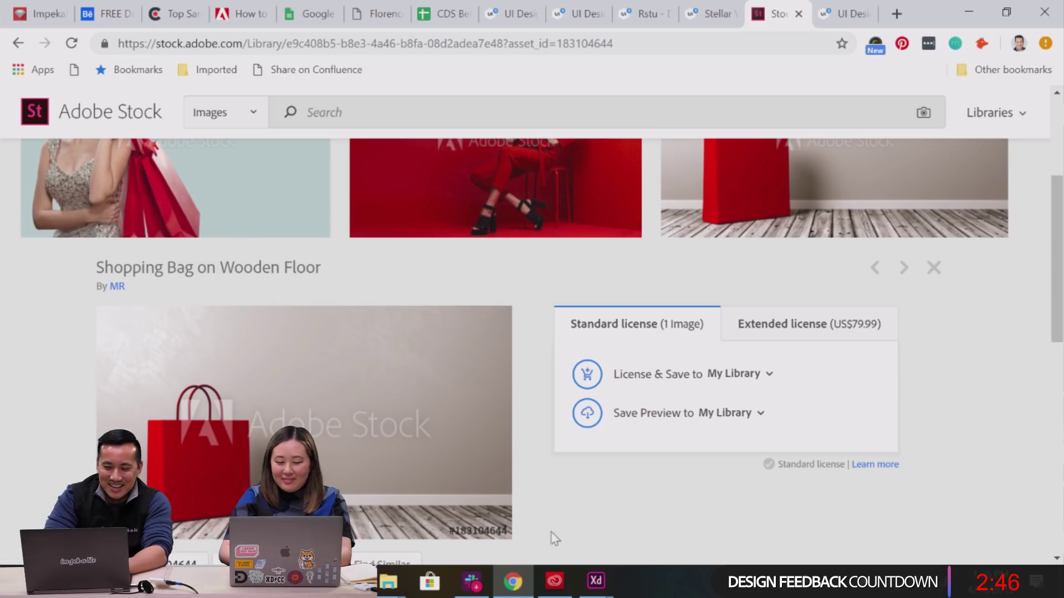
mouse_move(607, 583)
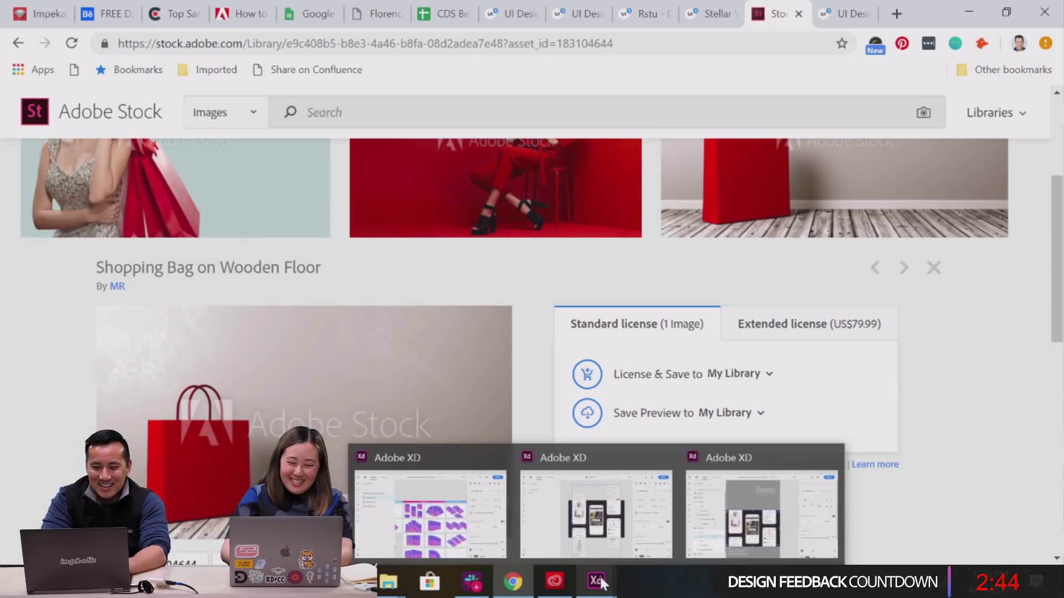
mouse_move(736, 531)
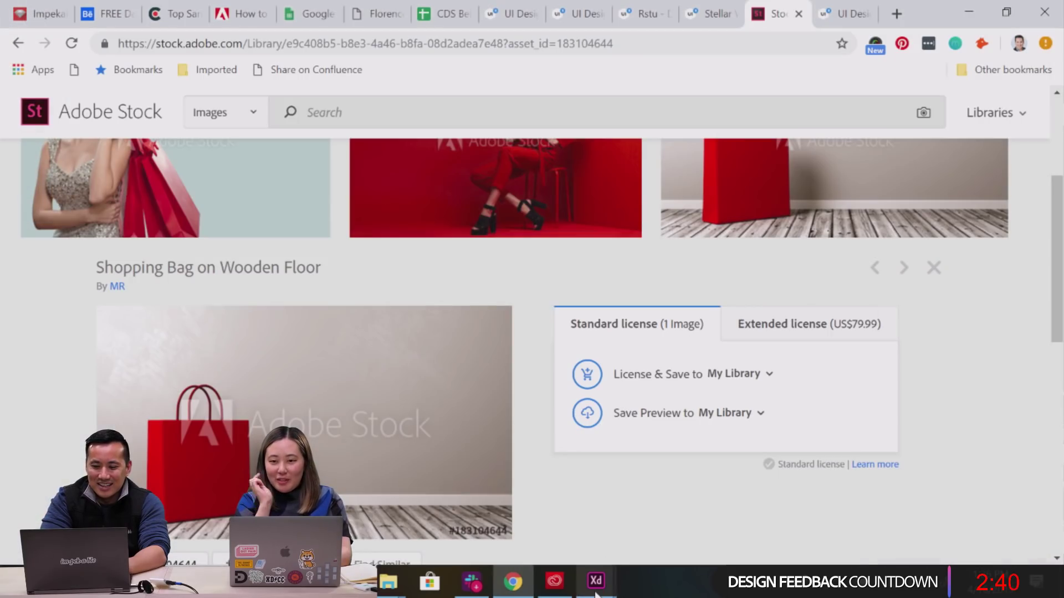
left_click(759, 510)
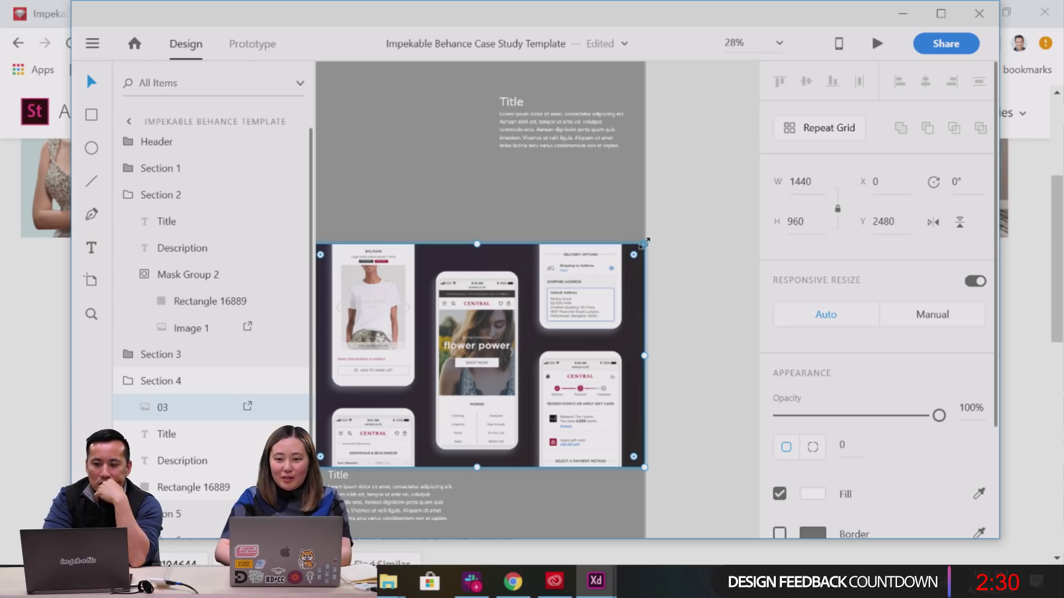
left_click_drag(645, 244, 690, 241)
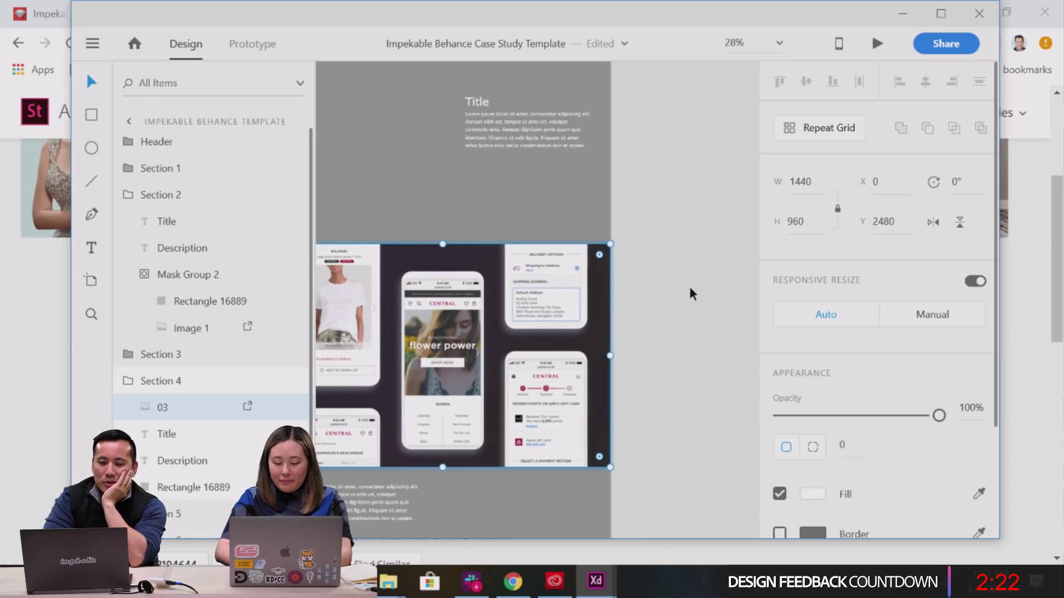
right_click(690, 293)
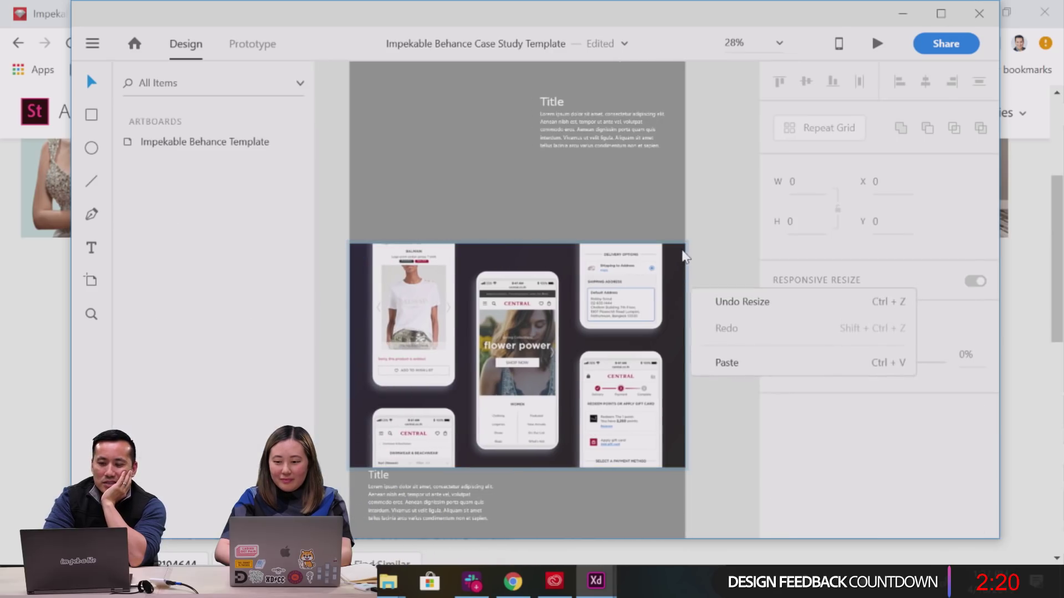
key("Escape")
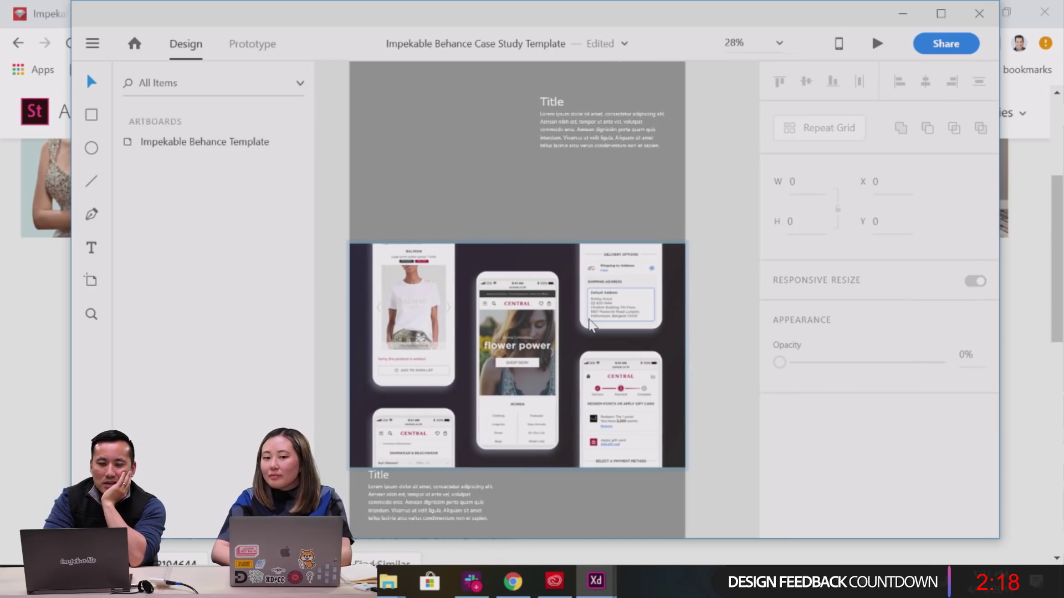
Hide the 03 mockup image inside Section 4 of the Impekable Behance Template artboard.
left_click(127, 144)
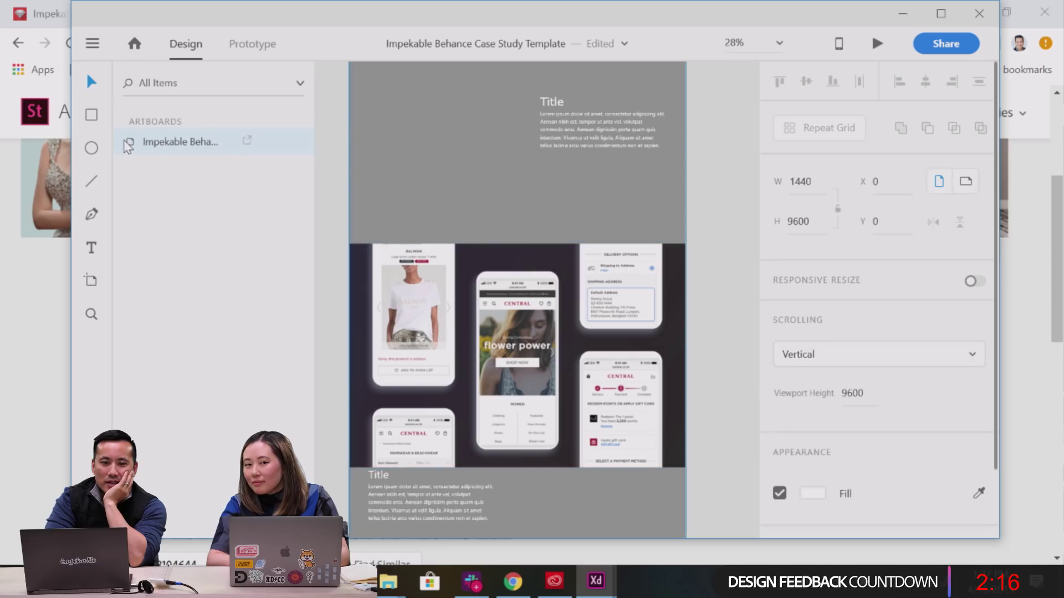
double_click(128, 145)
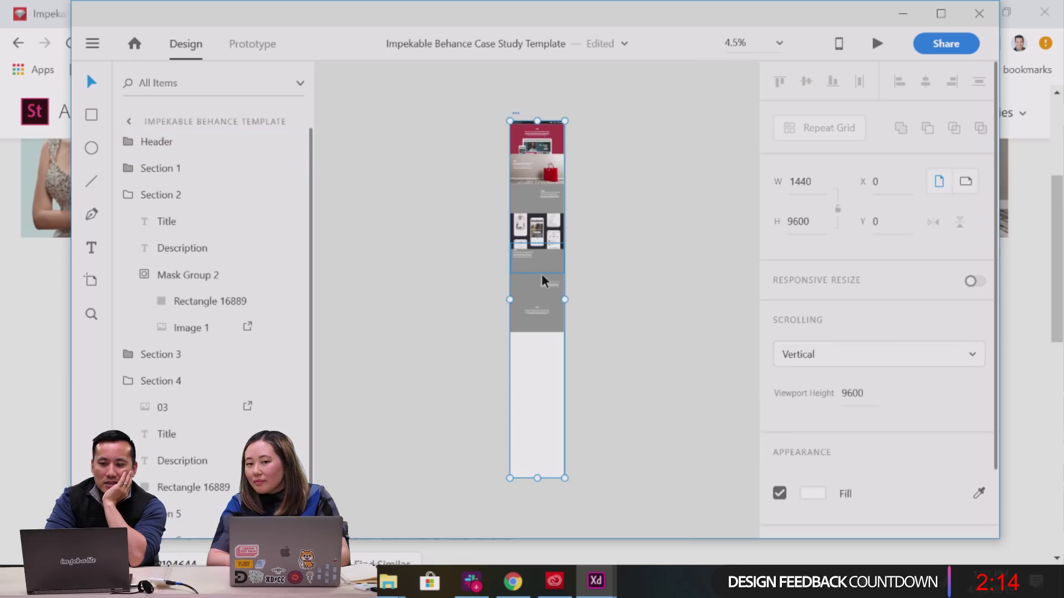
scroll(520, 250, "up", 5)
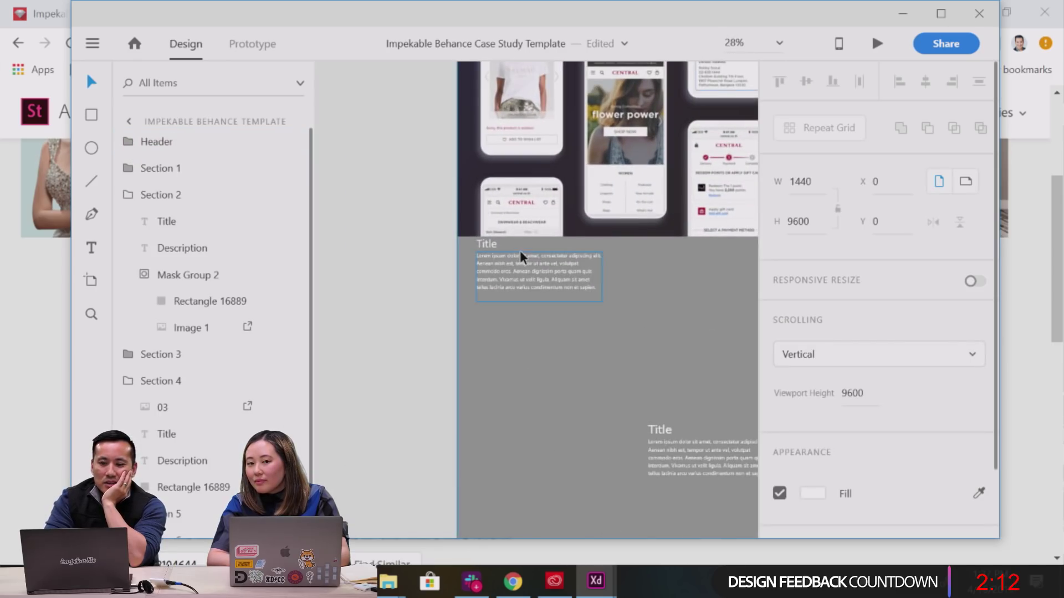
scroll(477, 265, "up", 3)
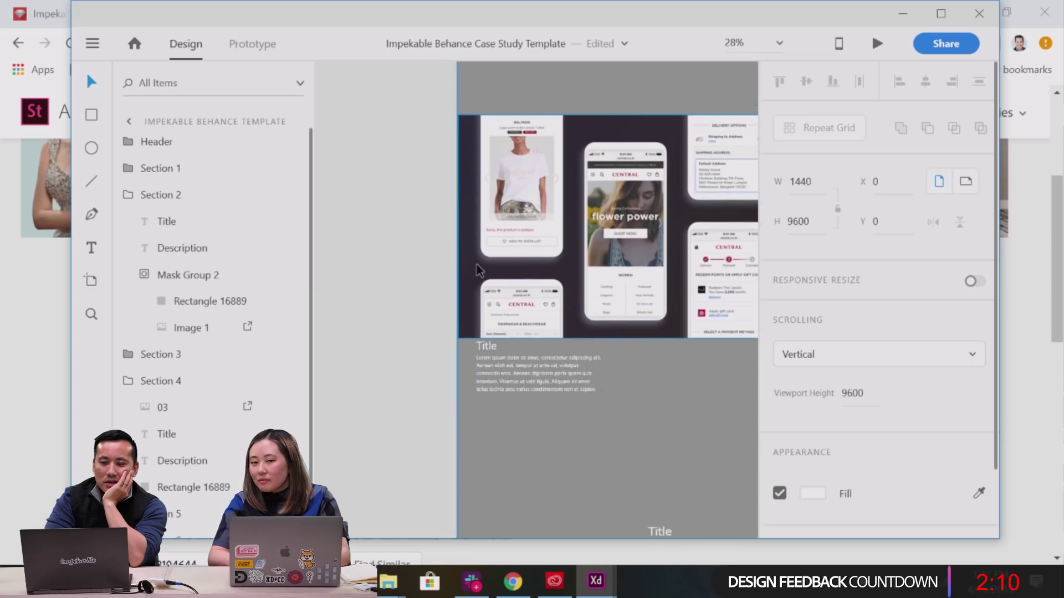
scroll(477, 264, "right", 2)
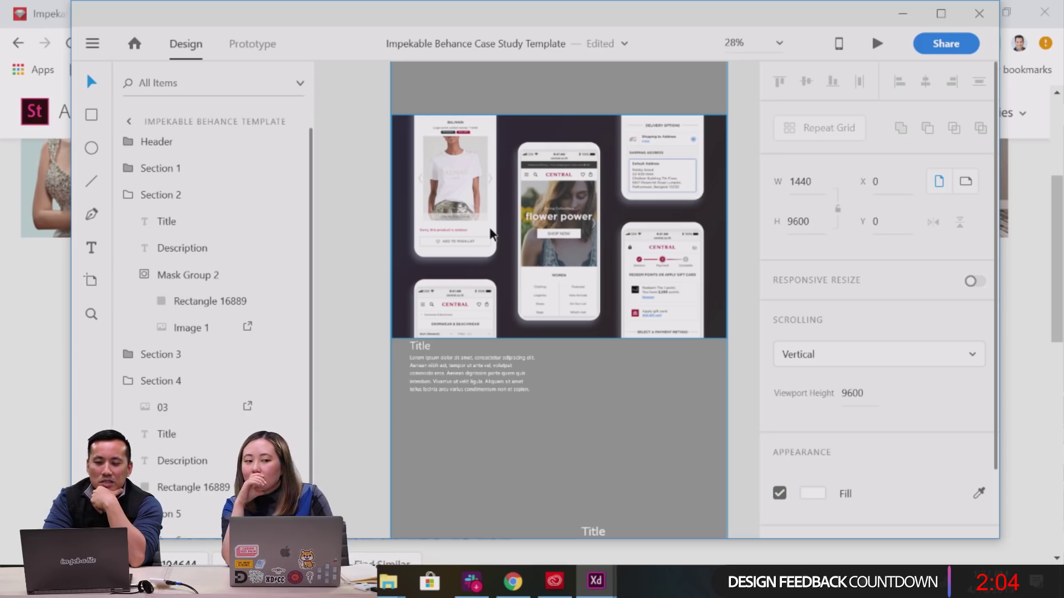
left_click(415, 230)
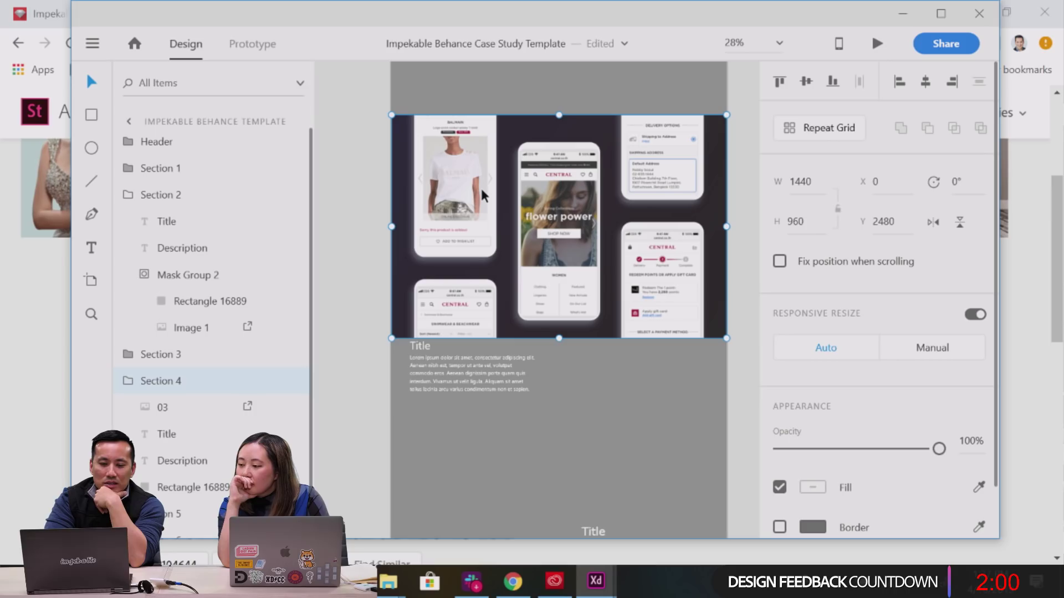
double_click(468, 229)
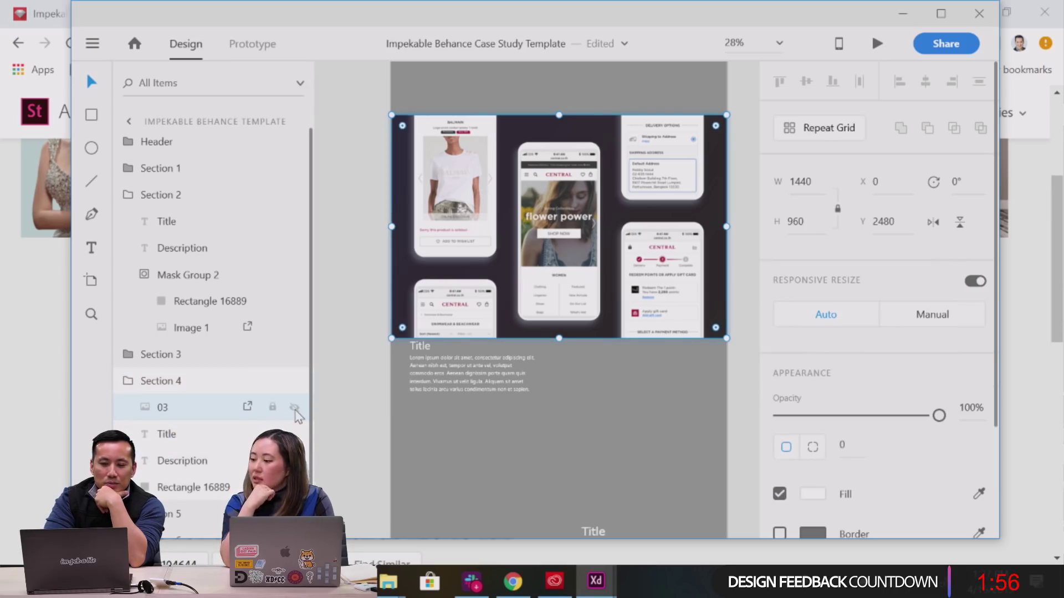
left_click(295, 408)
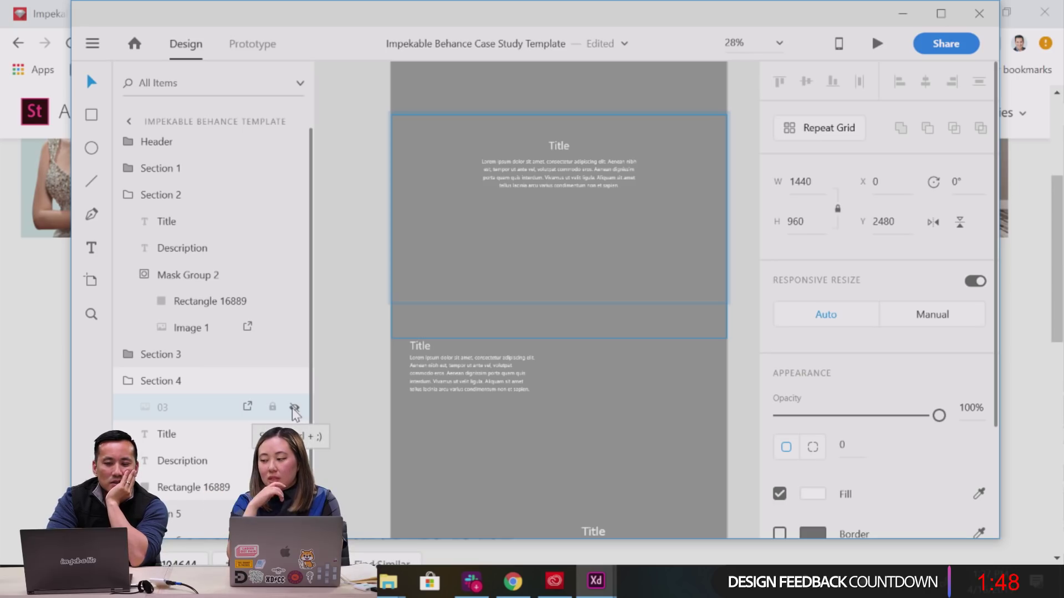
scroll(582, 221, "up", 3)
scroll(582, 217, "up", 2)
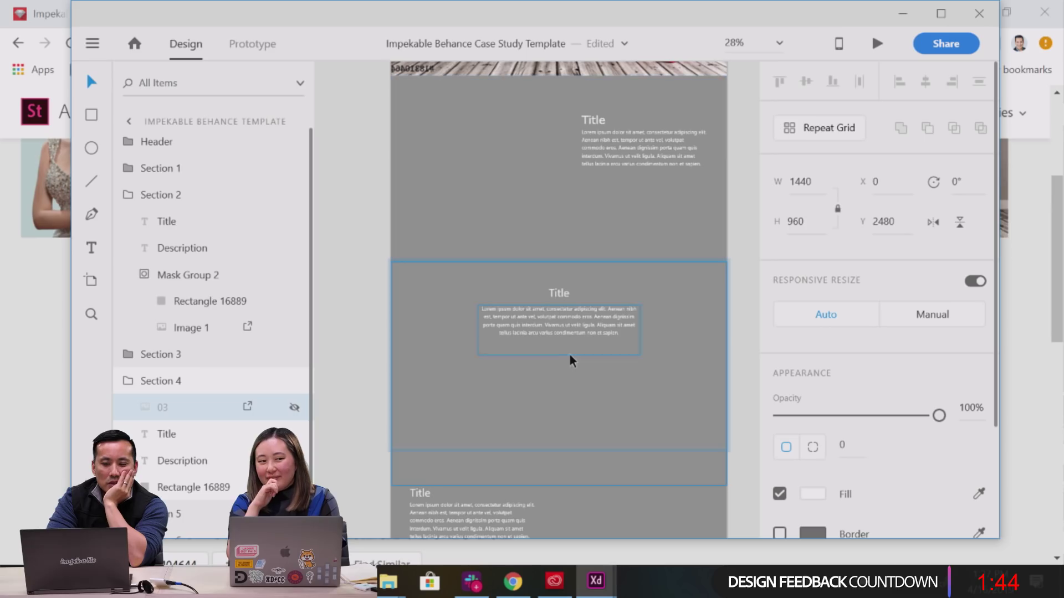
Switch to the Minimal Phone Mockup Kit document and examine the screen and background groups of the 03 five-phone mockup.
left_click(595, 580)
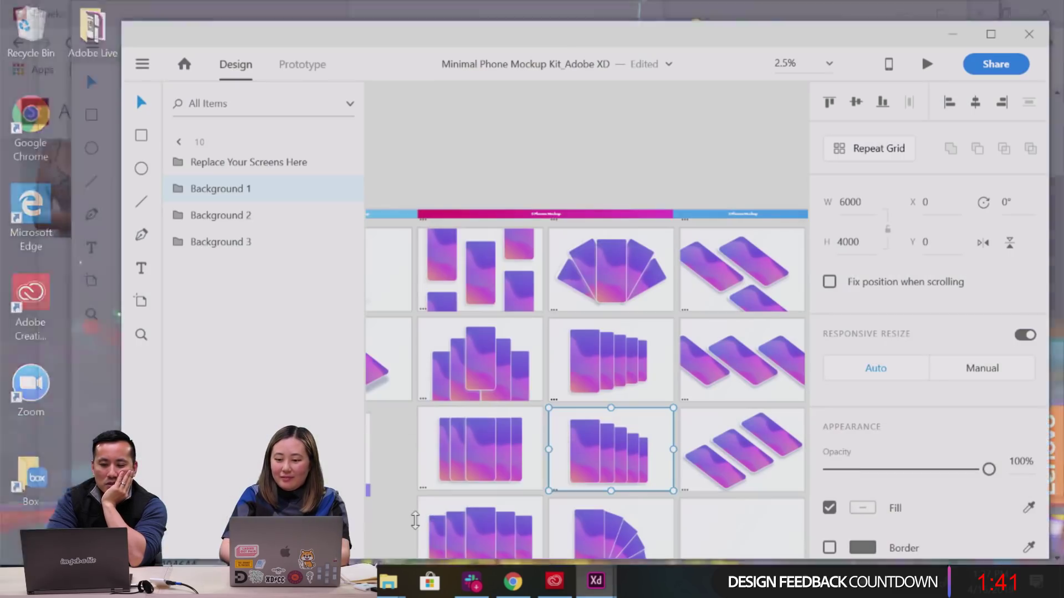
left_click(430, 515)
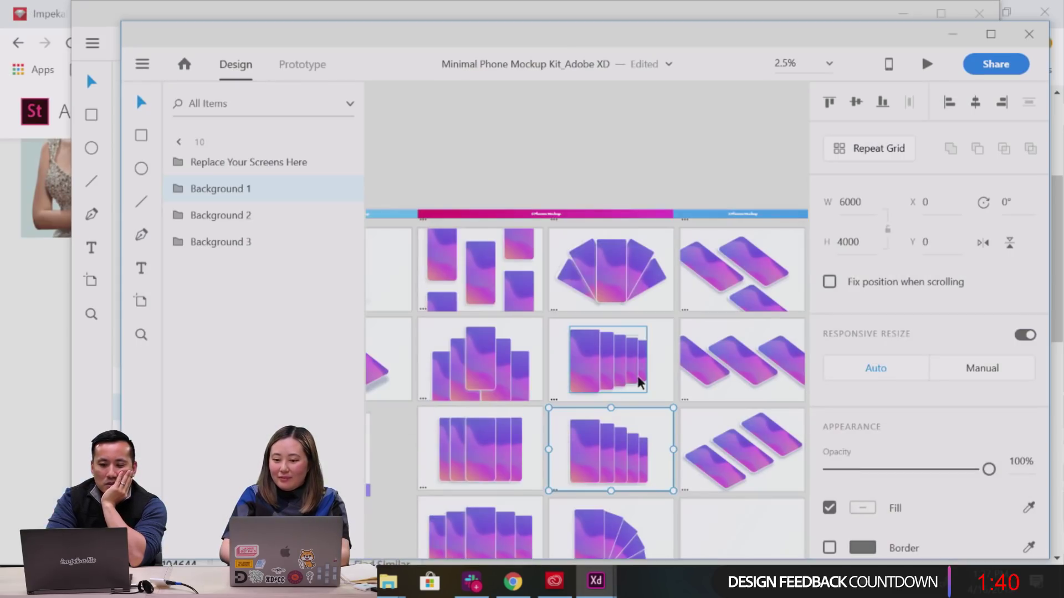
scroll(640, 382, "left", 6)
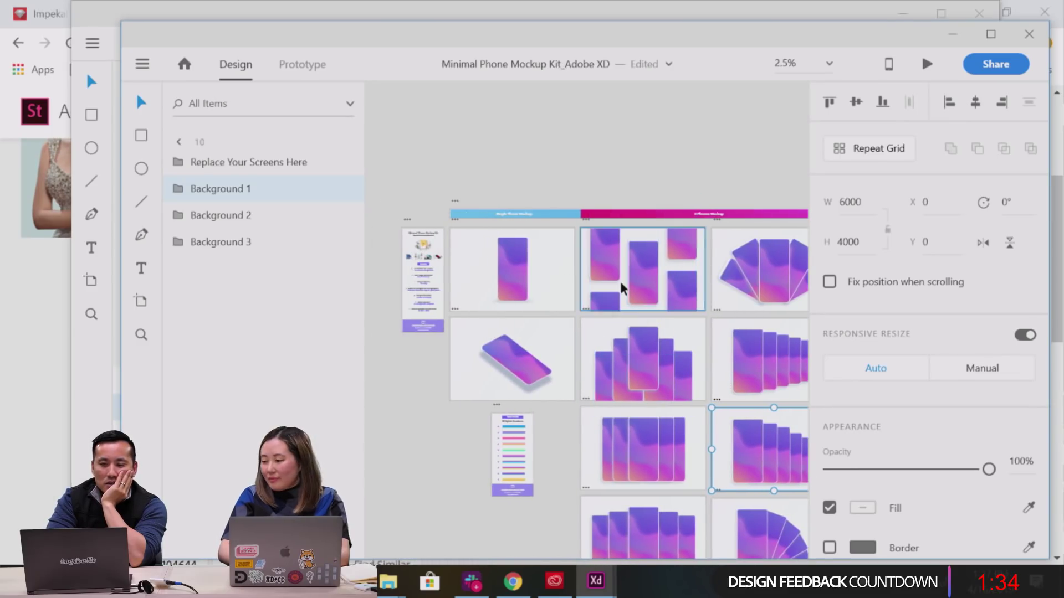
left_click(621, 288)
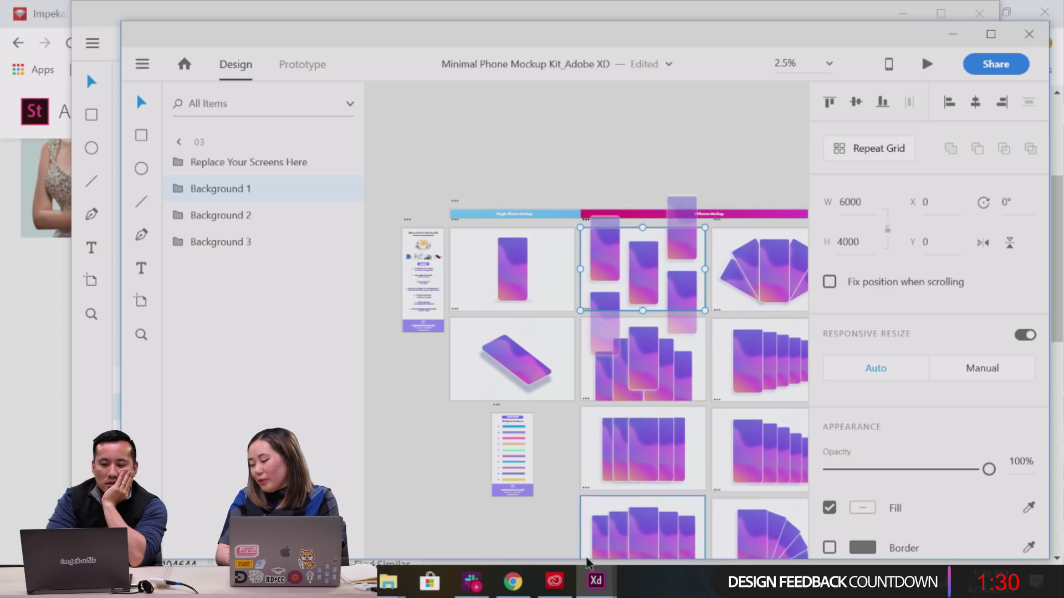
mouse_move(596, 587)
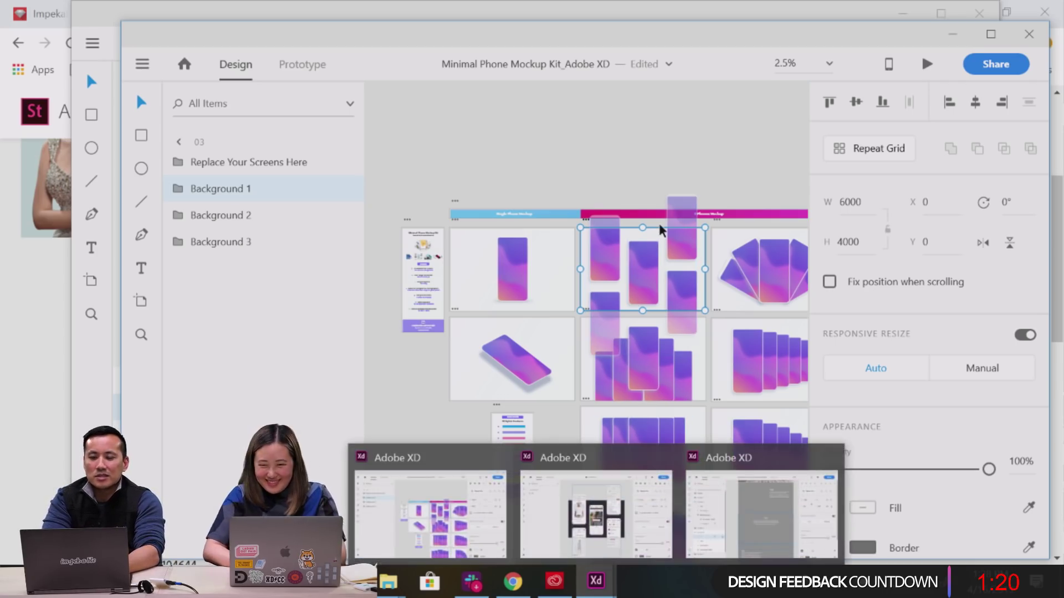
left_click(595, 267)
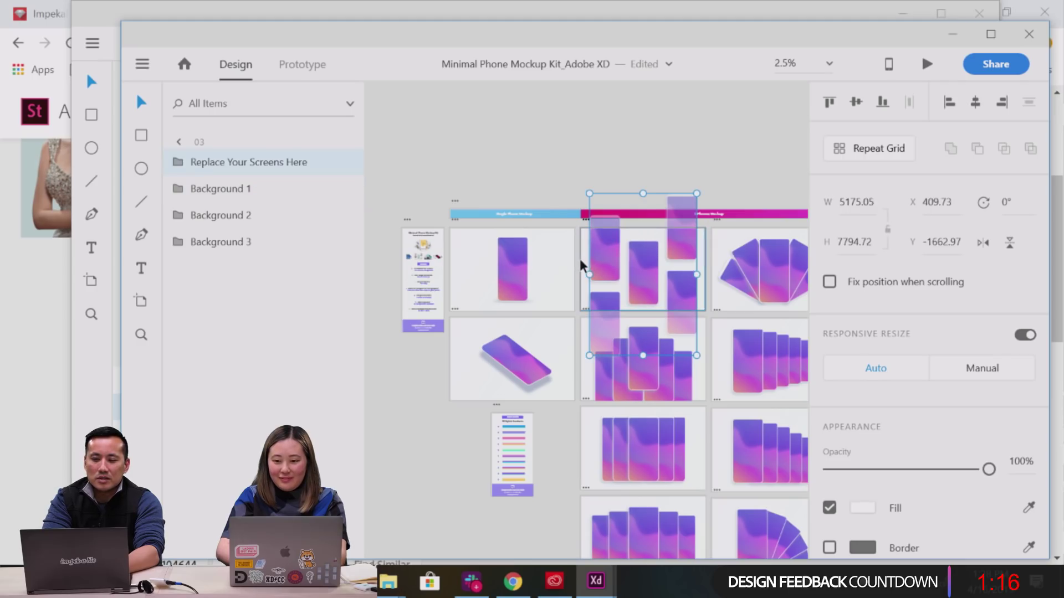
left_click(581, 262)
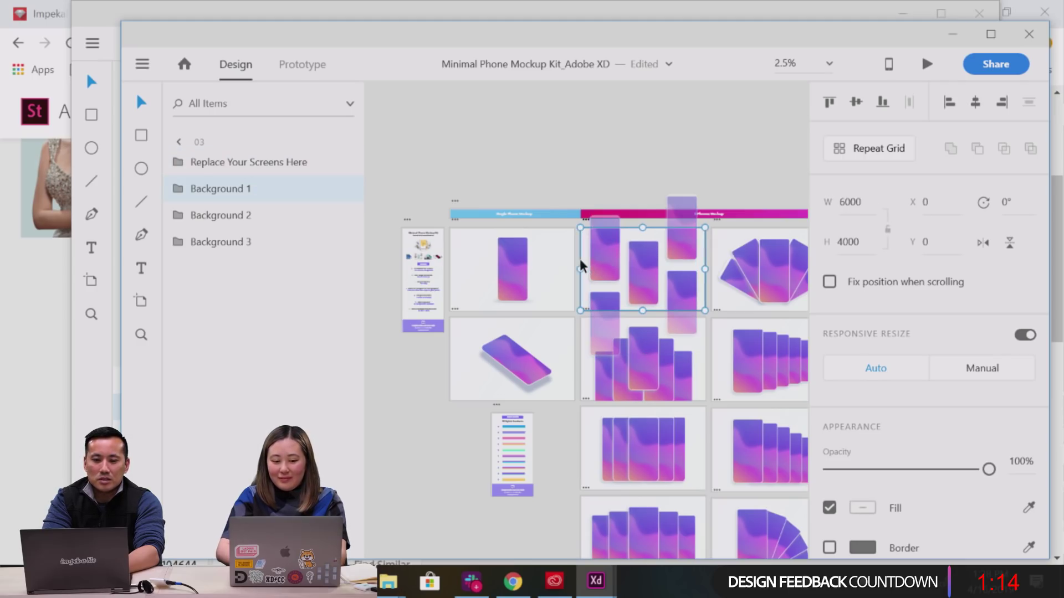
left_click(596, 266)
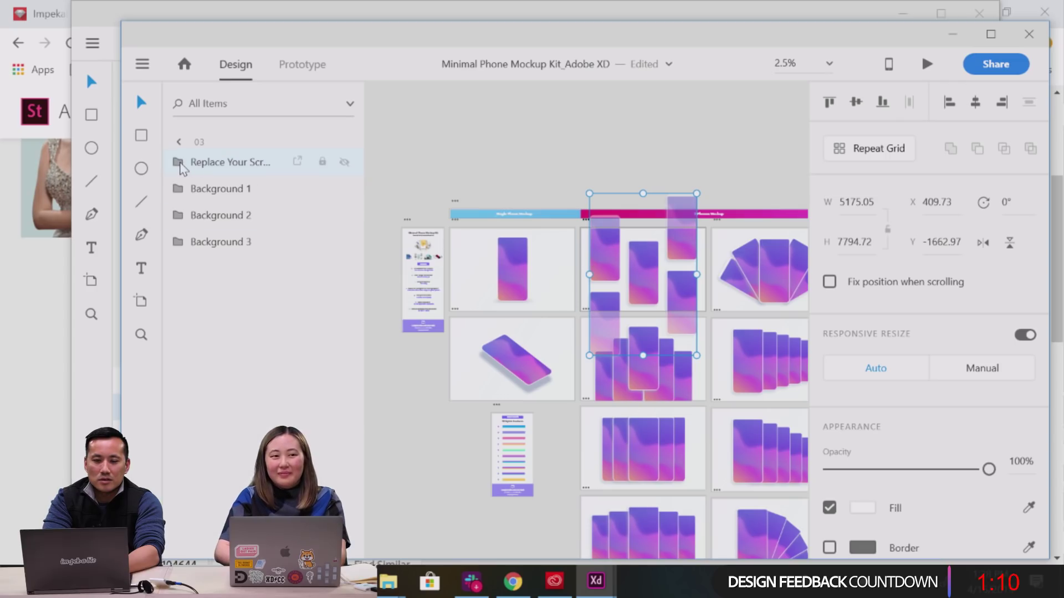
left_click(344, 189)
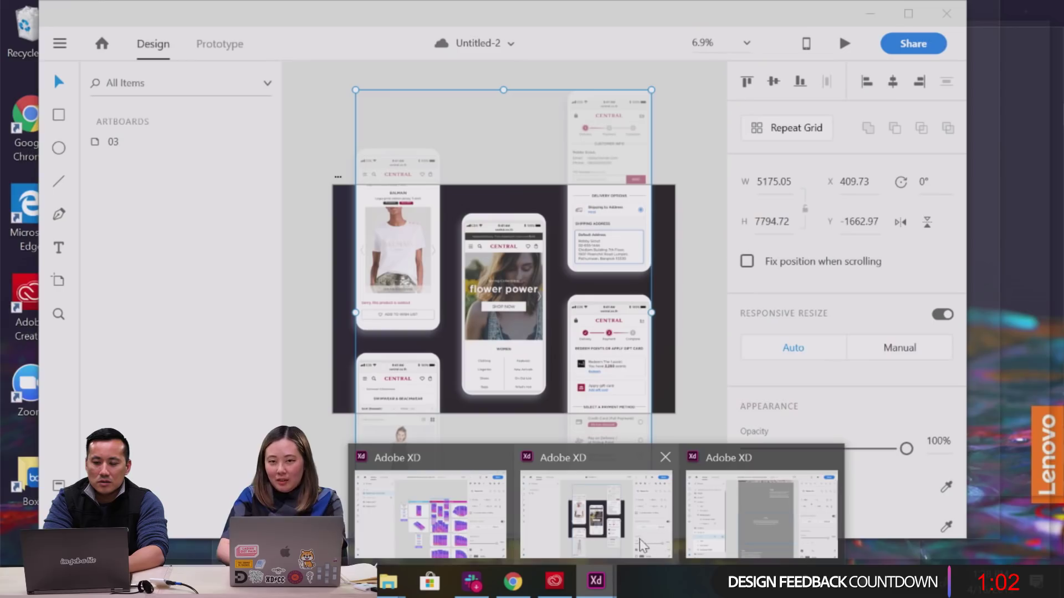
Switch to the Untitled-2 document and select the whole 03 mockup artboard.
left_click(630, 542)
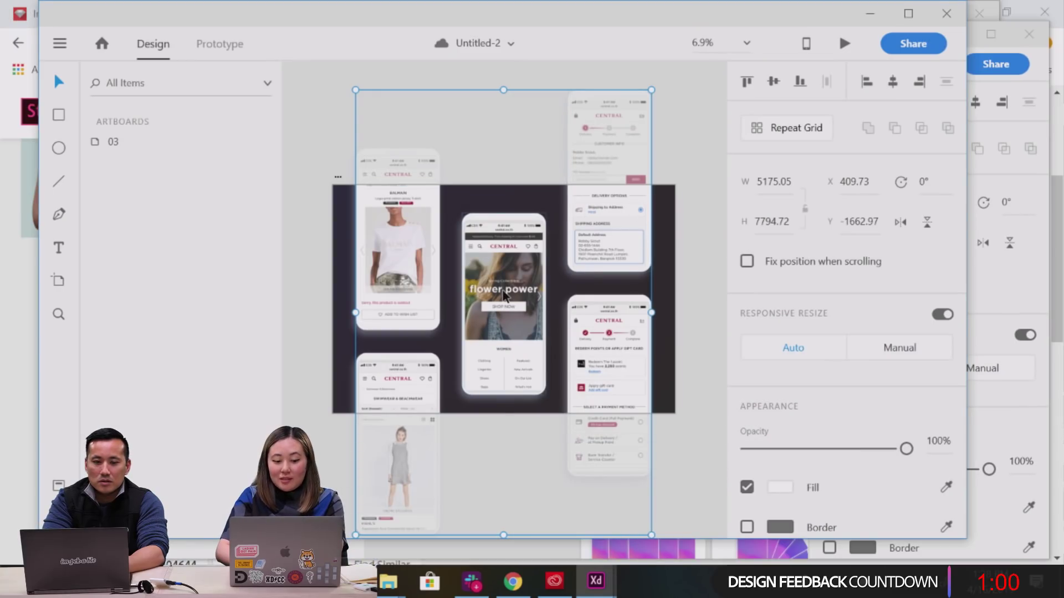
left_click(96, 141)
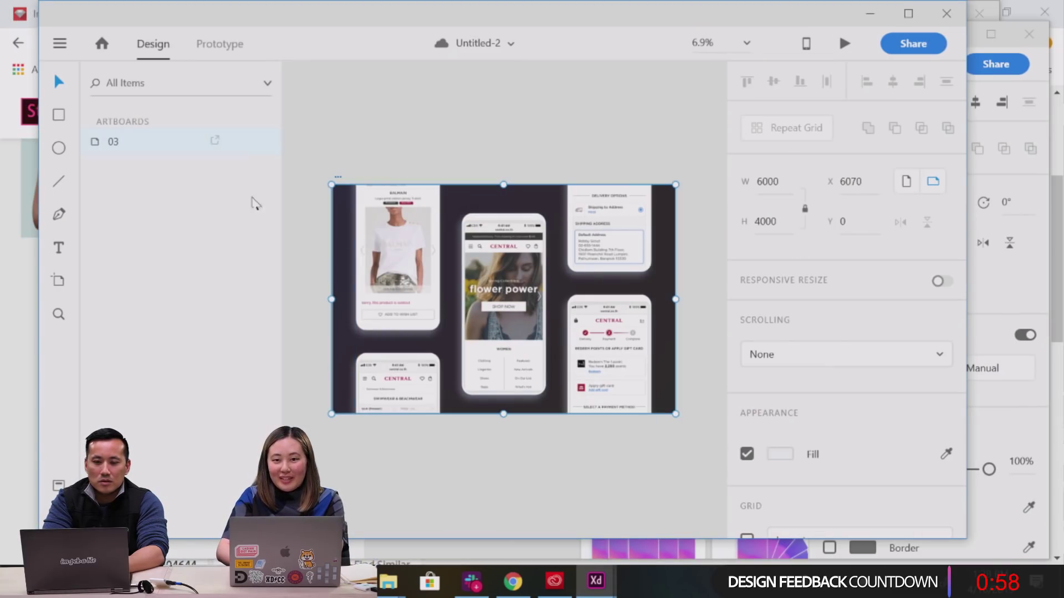
Return to the case study template and delete the hidden 03 image from Section 4.
mouse_move(597, 579)
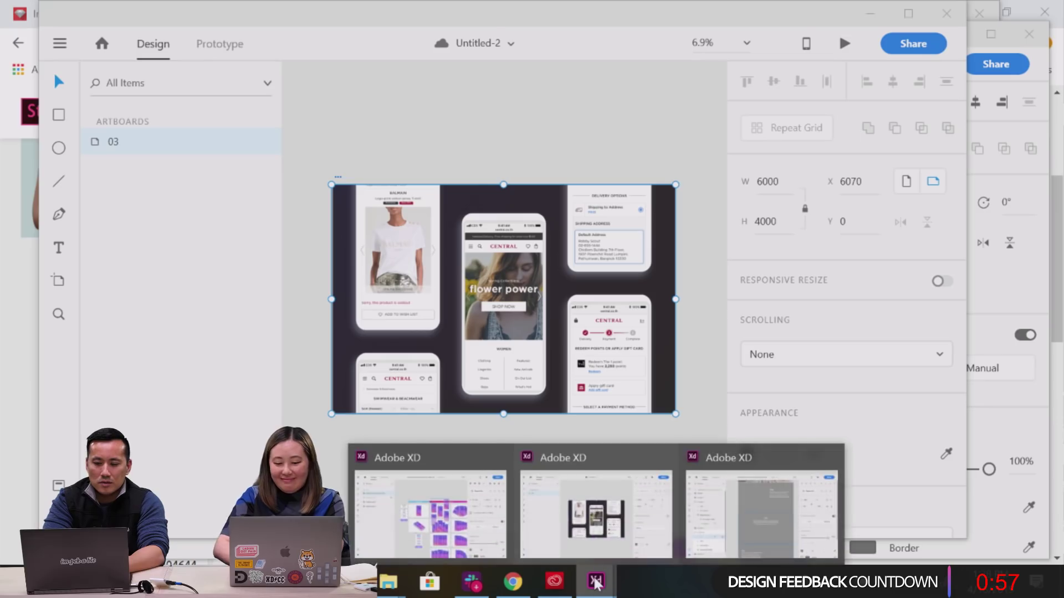
left_click(768, 507)
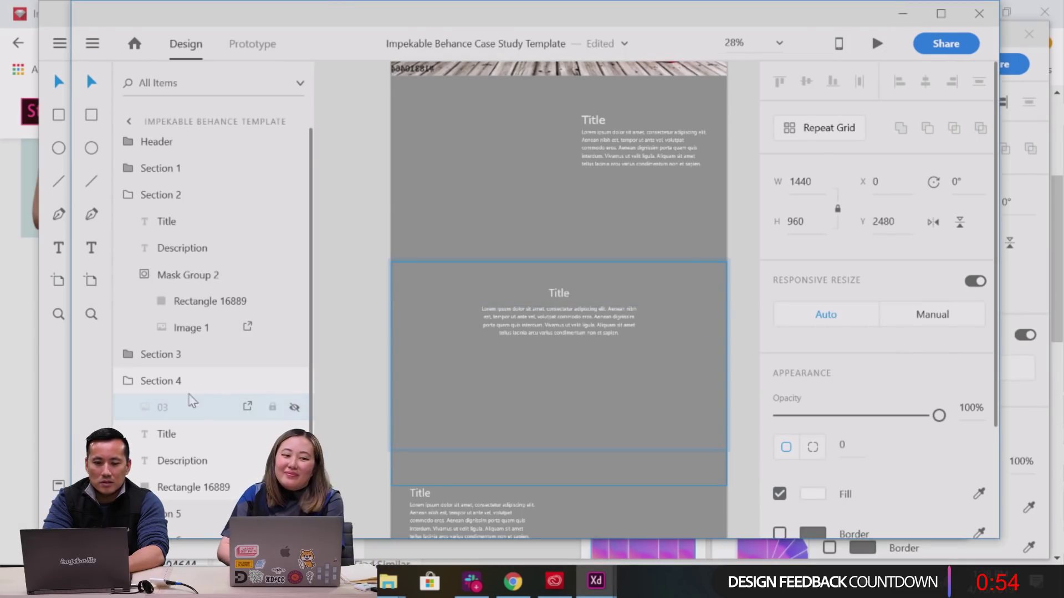
key("Delete")
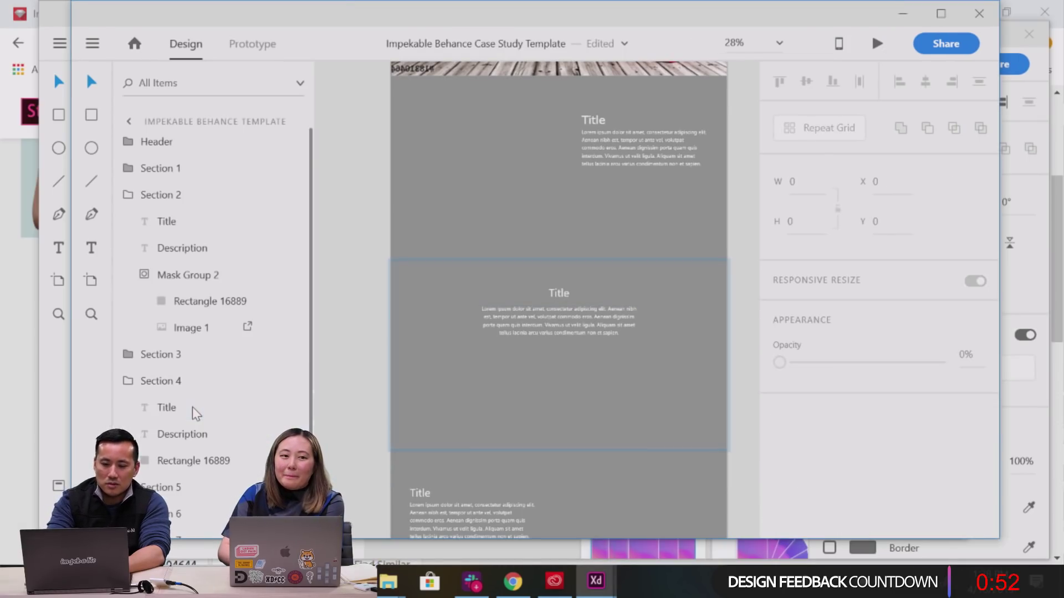
Paste the copied mockup into Section 4 above the Title layer and lock its aspect ratio.
left_click(477, 402)
right_click(231, 396)
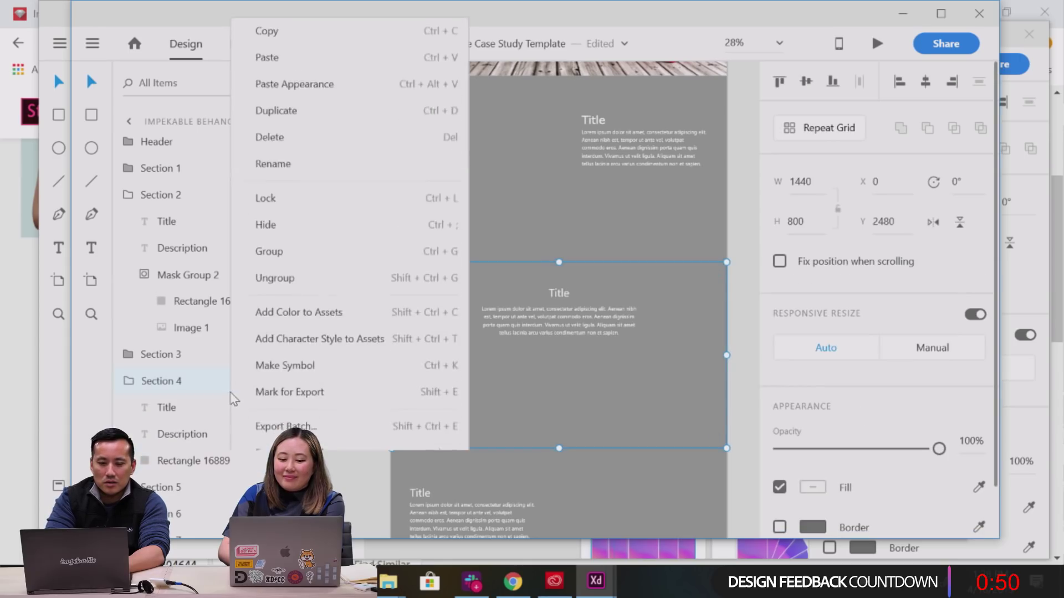
left_click(168, 409)
left_click(167, 409)
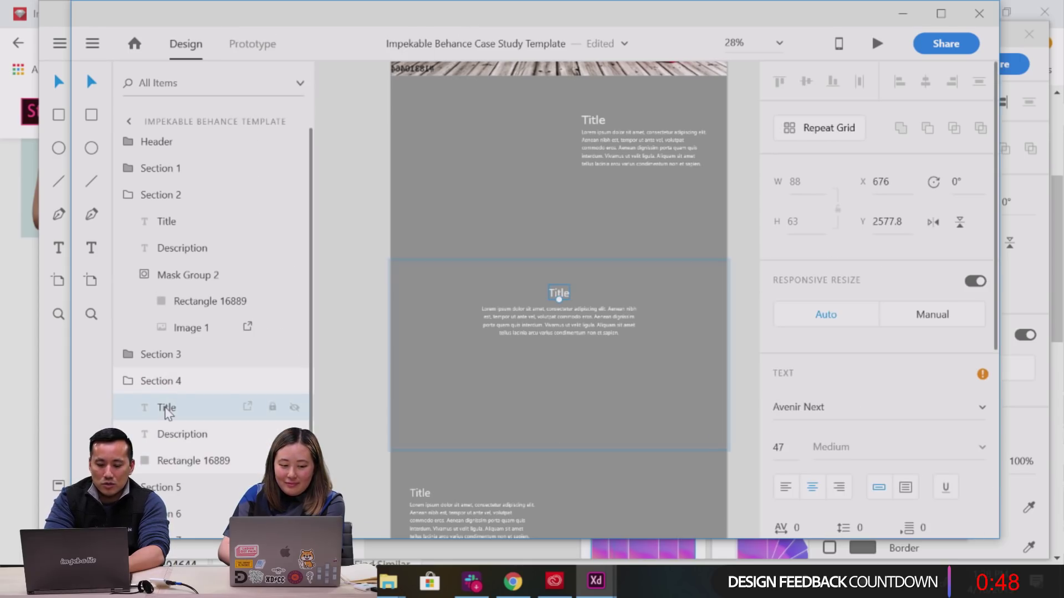
key("ctrl+v")
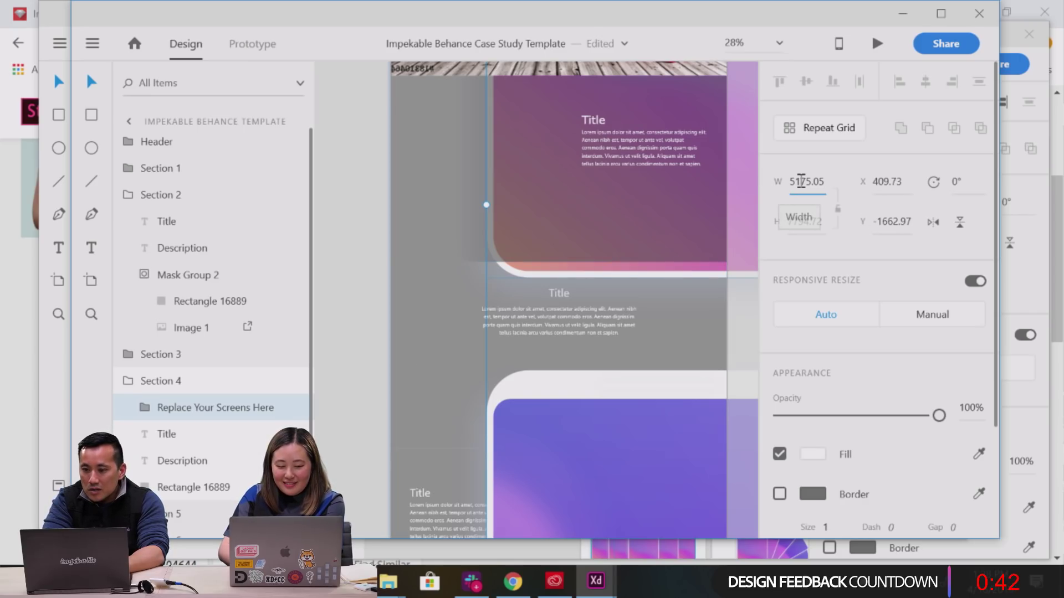
double_click(800, 181)
left_click(838, 208)
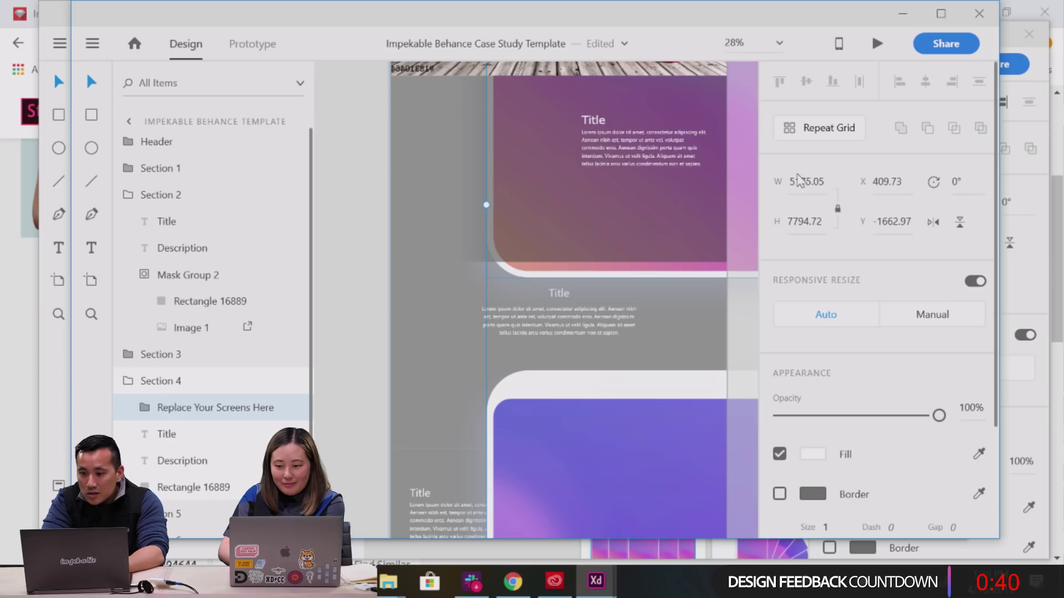
Try to scale the pasted Replace Your Screens Here group to a width of 1440, and undo the resize.
double_click(796, 183)
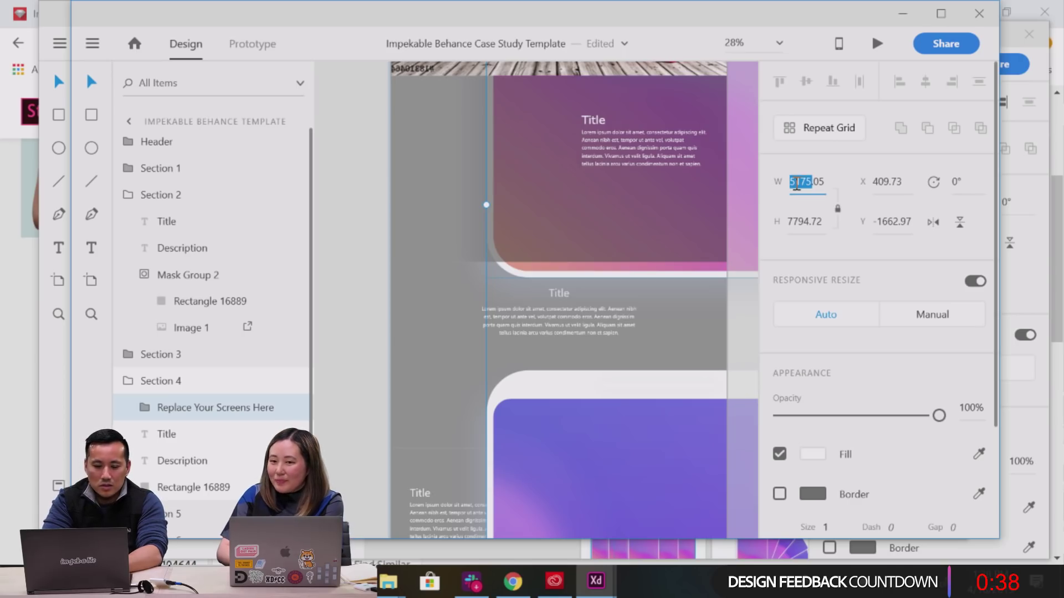
key("ctrl+a")
type("144")
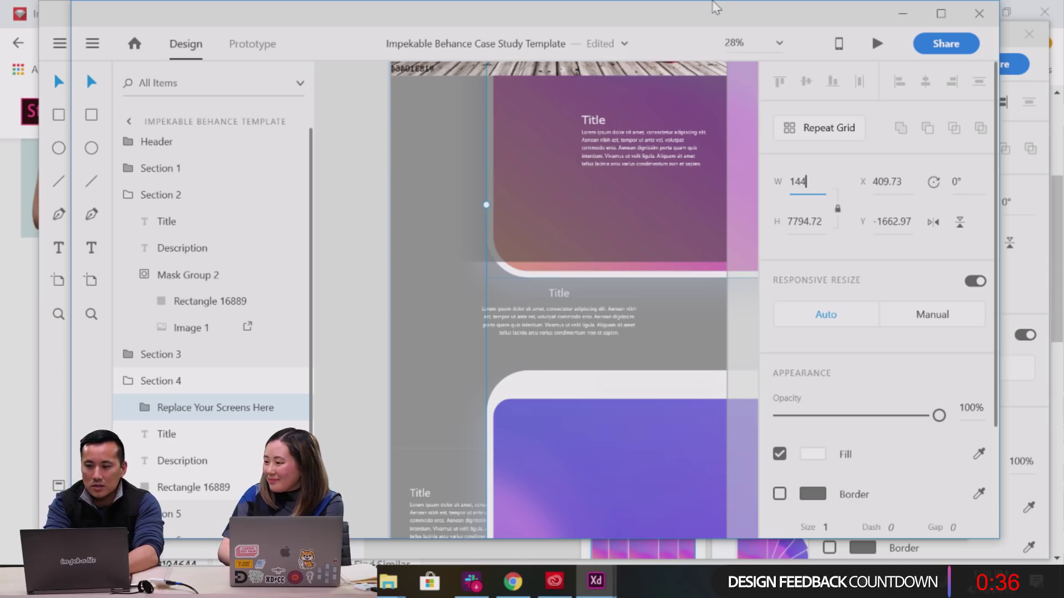
type("0")
key("Return")
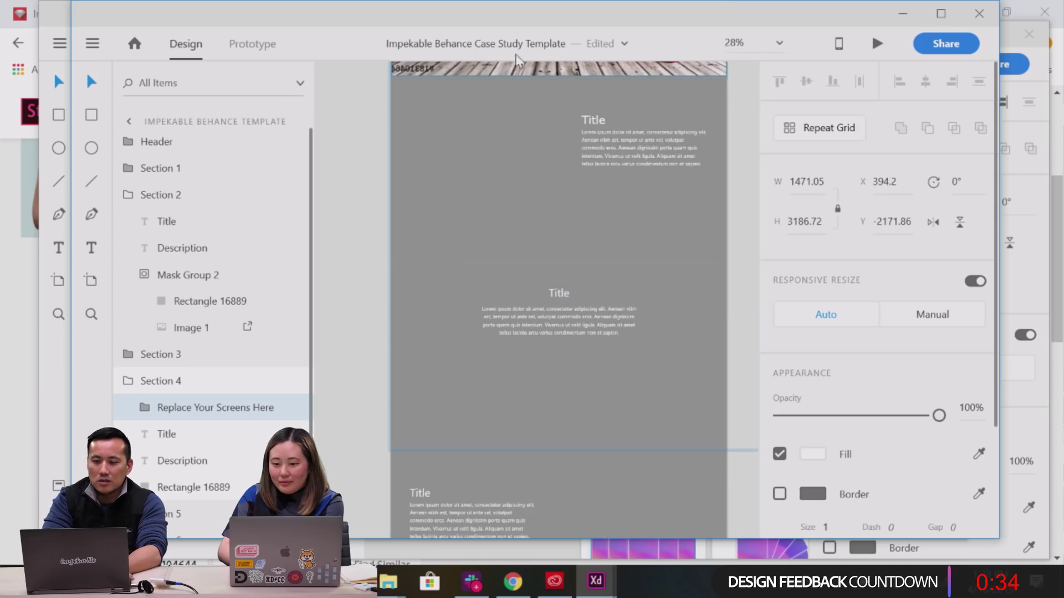
scroll(475, 274, "down", 5)
scroll(475, 274, "down", 4)
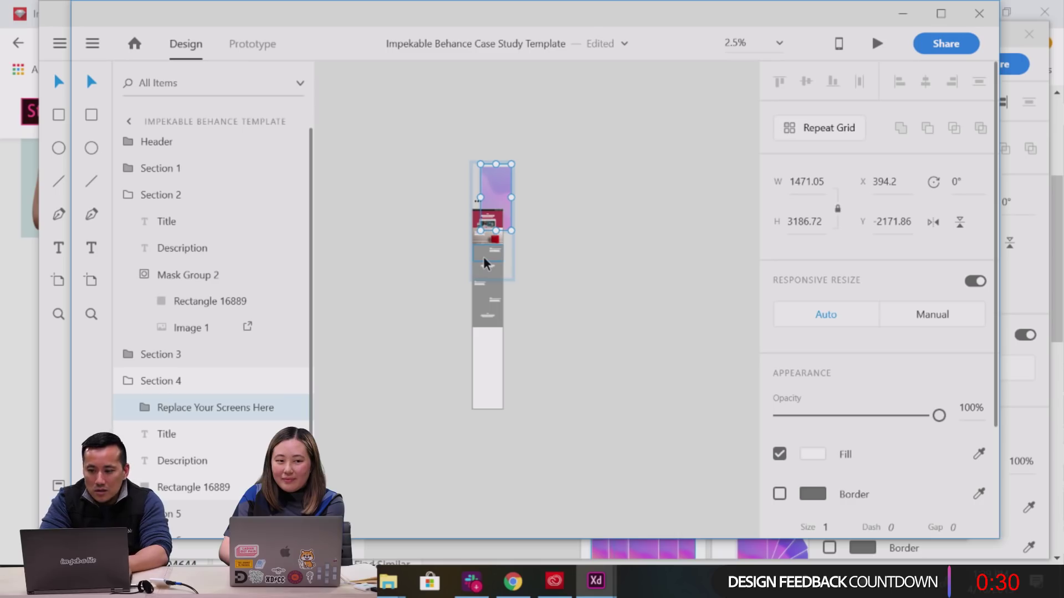
key("ctrl+z")
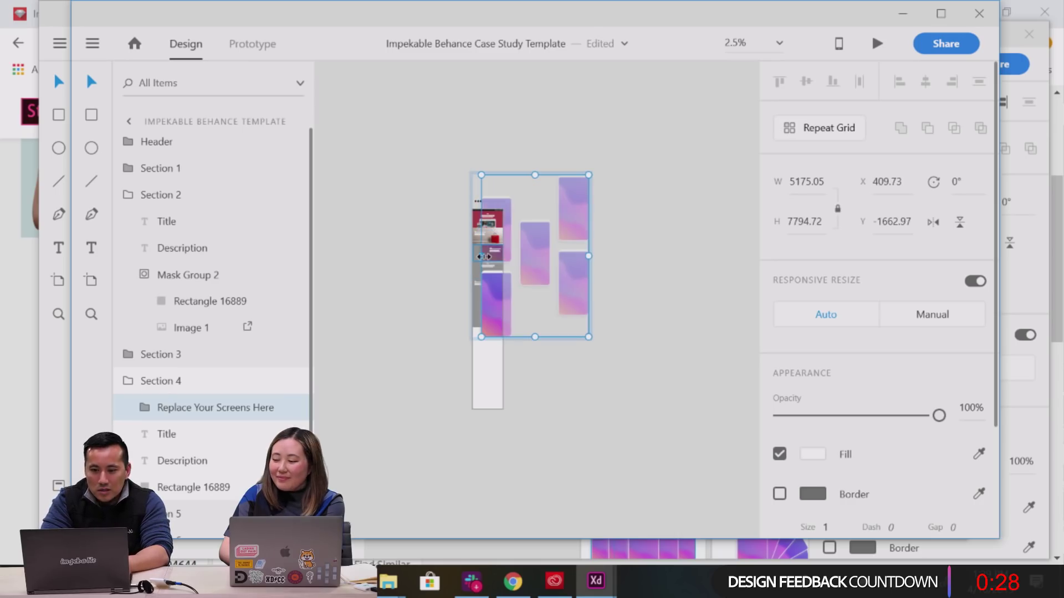
Move the five-screen mockup group so that it is centred horizontally over the template artboard.
left_click_drag(579, 214, 536, 265)
Try again to set the mockup group's width to 1440 and move it onto the artboard, and undo the changes.
double_click(807, 183)
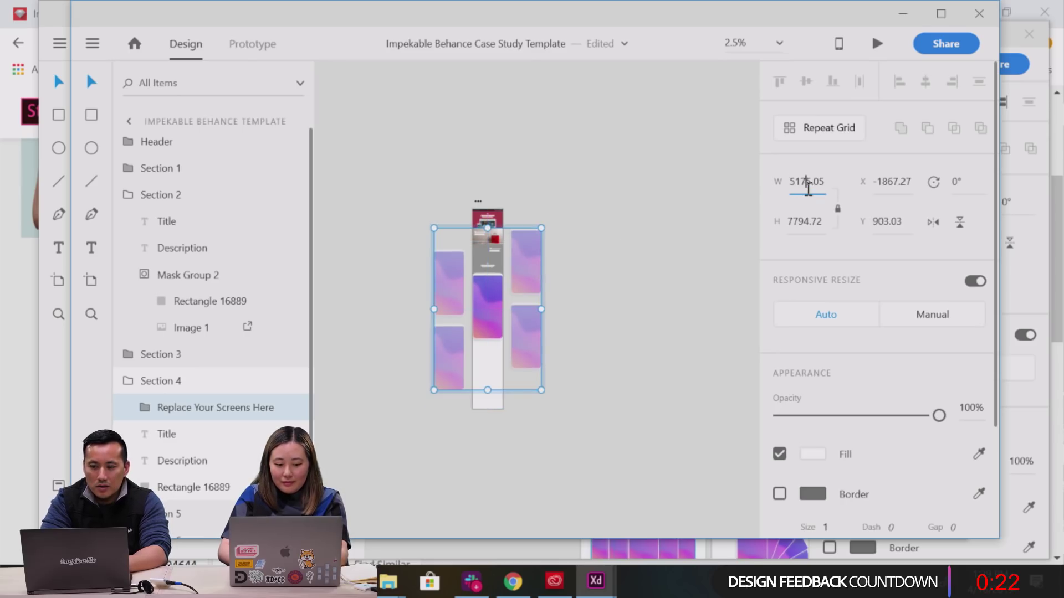
triple_click(808, 183)
type("1440")
key("Return")
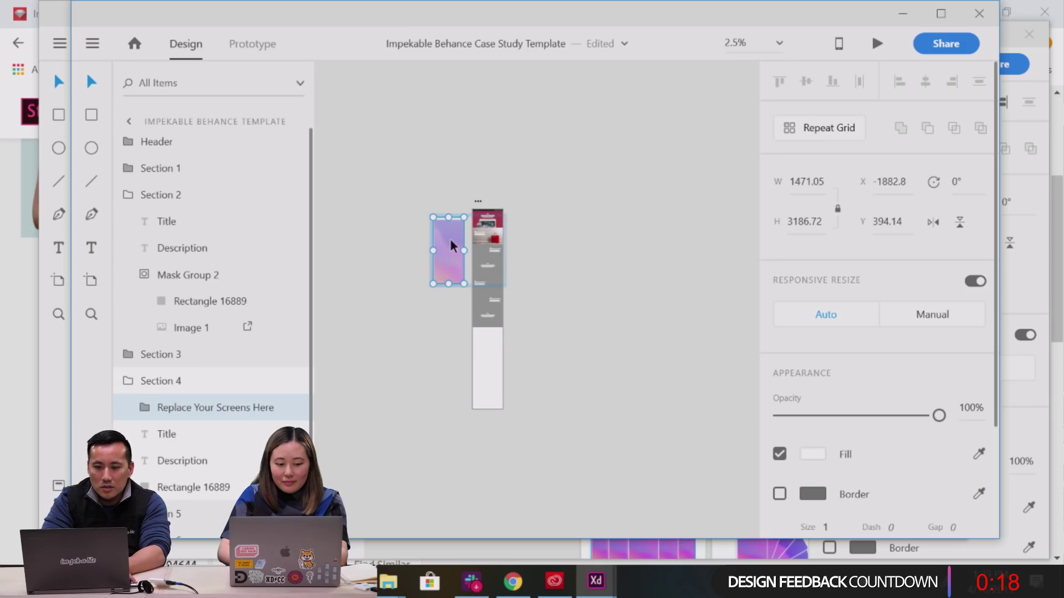
right_click(453, 246)
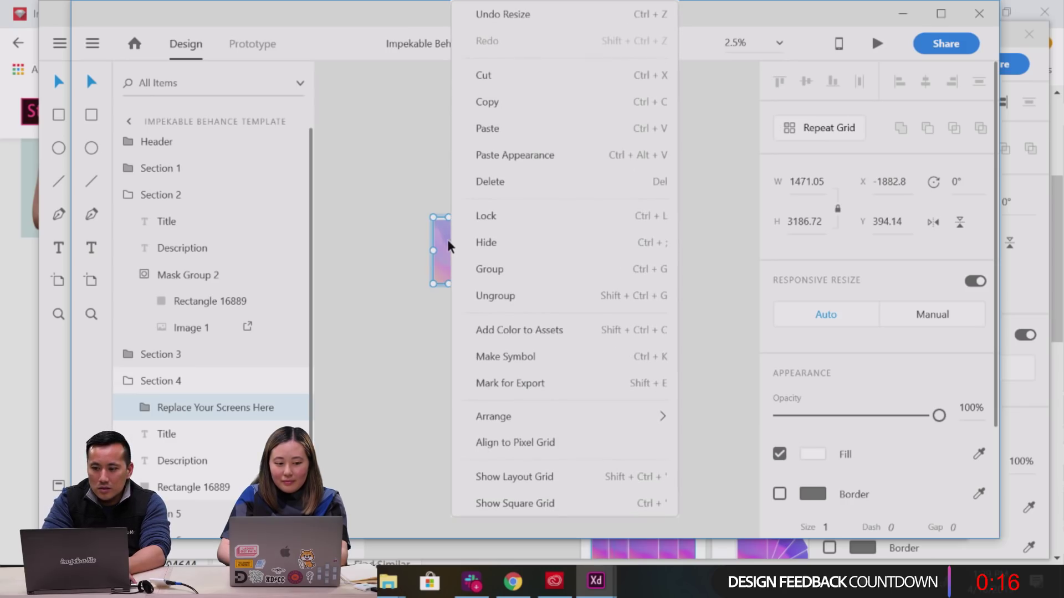
left_click(447, 246)
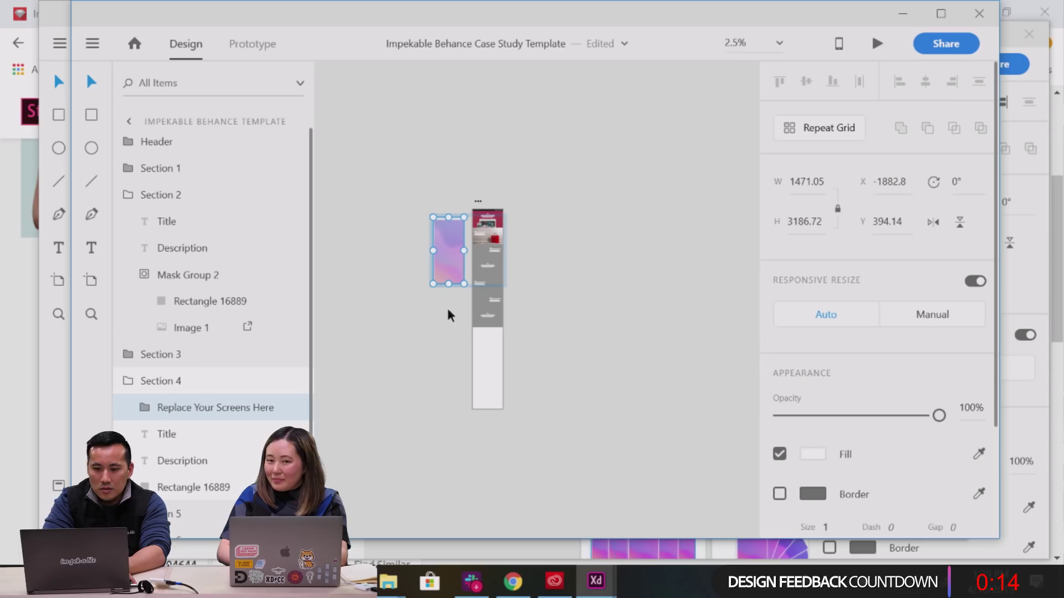
left_click_drag(442, 266, 473, 326)
key("ctrl+z")
key("ctrl+z")
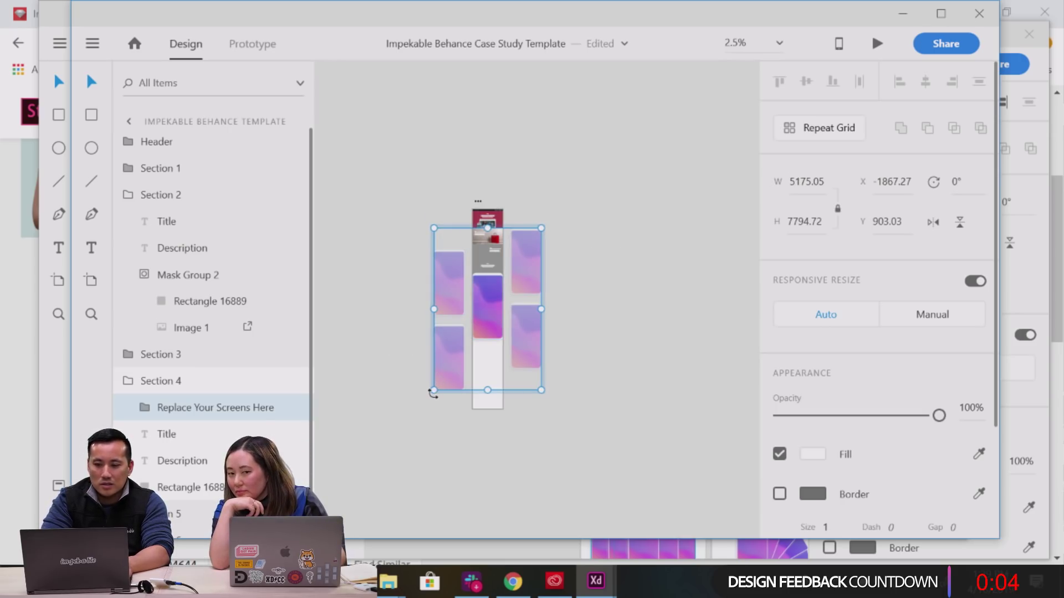
Scale the mockup group down to roughly the artboard's width and move it over Section 4.
left_click_drag(432, 390, 513, 327)
left_click_drag(529, 248, 487, 288)
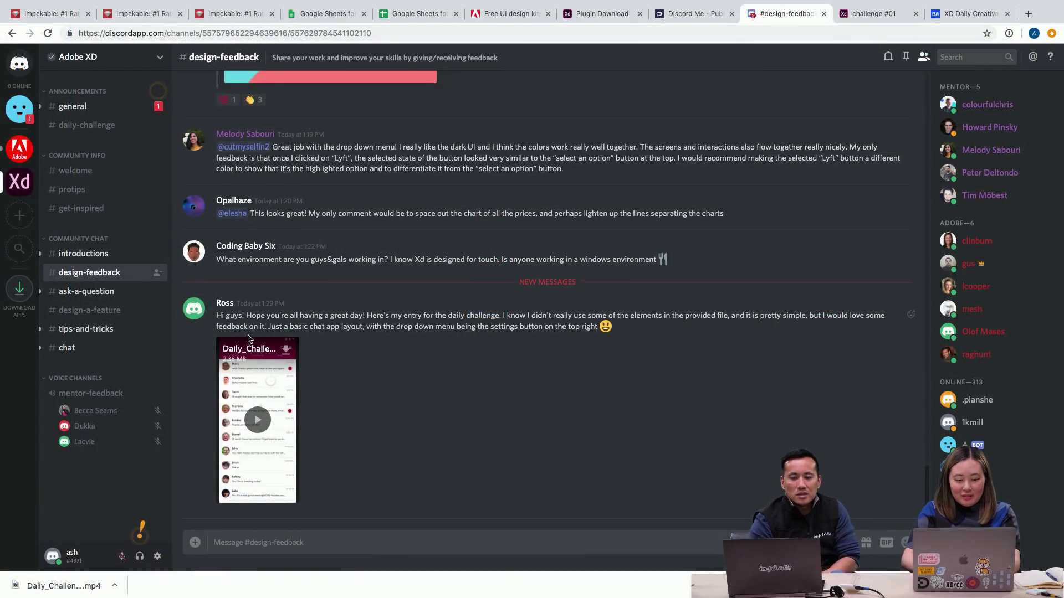
Open the downloaded Daily_Challenge_1_16th_April.mp4 in QuickTime Player and play it full screen.
left_click(68, 593)
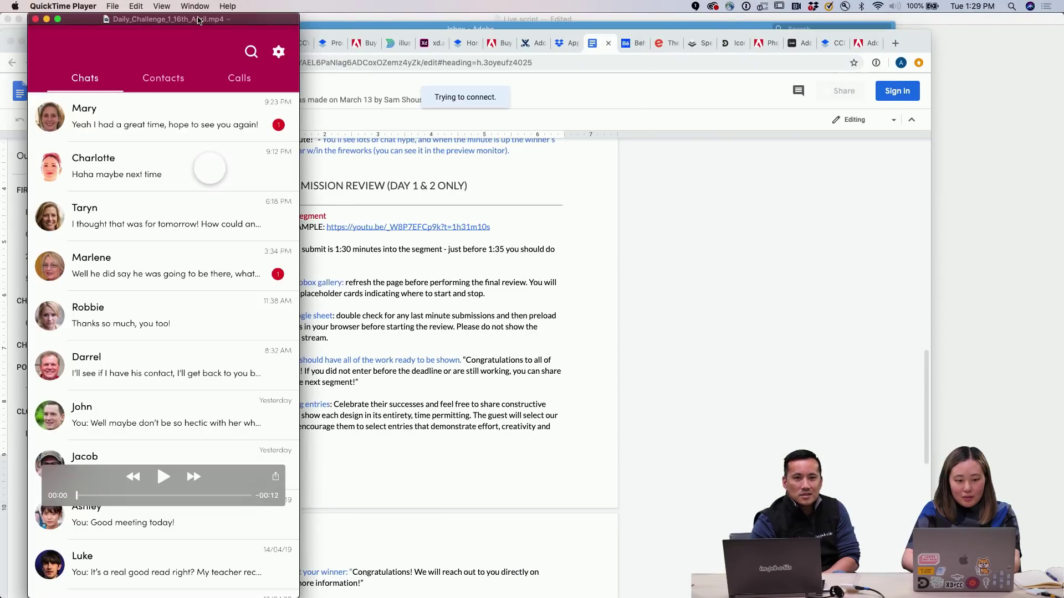
left_click(296, 20)
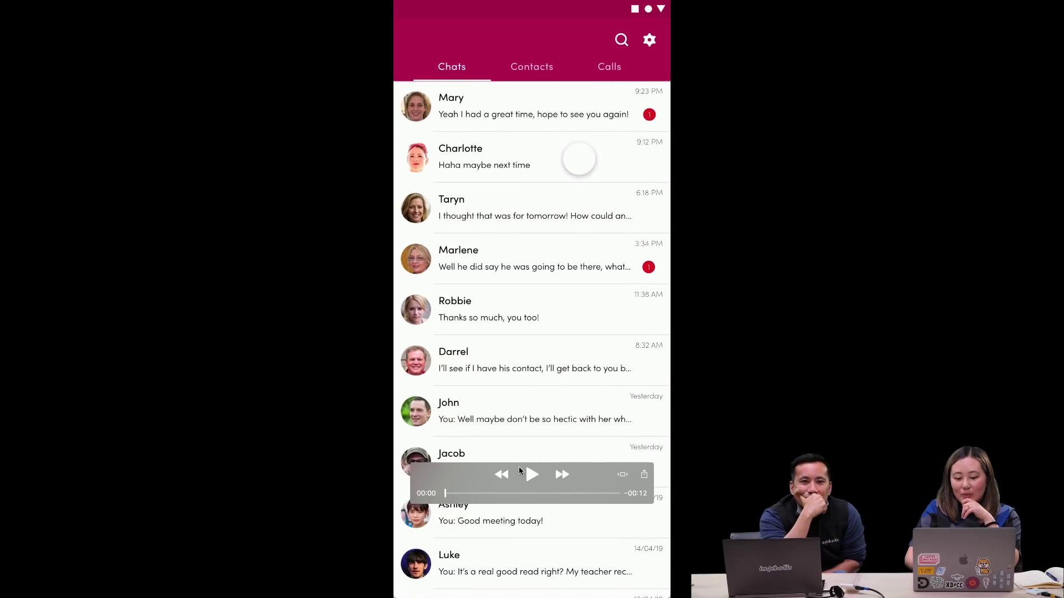
left_click(530, 479)
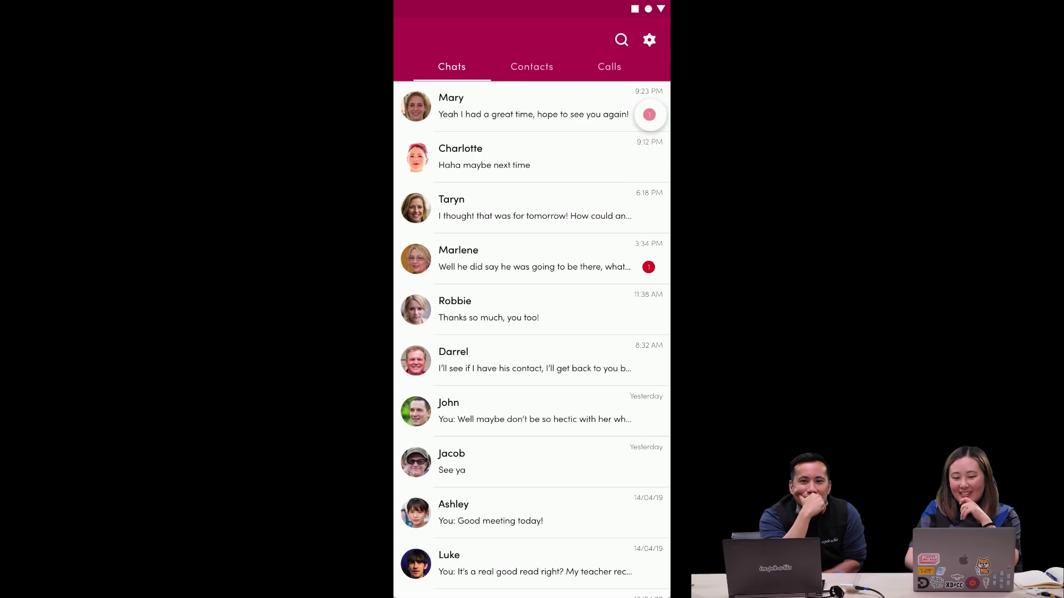
Replay the chat app video to review its settings drop-down menu, and leave full screen.
mouse_move(781, 477)
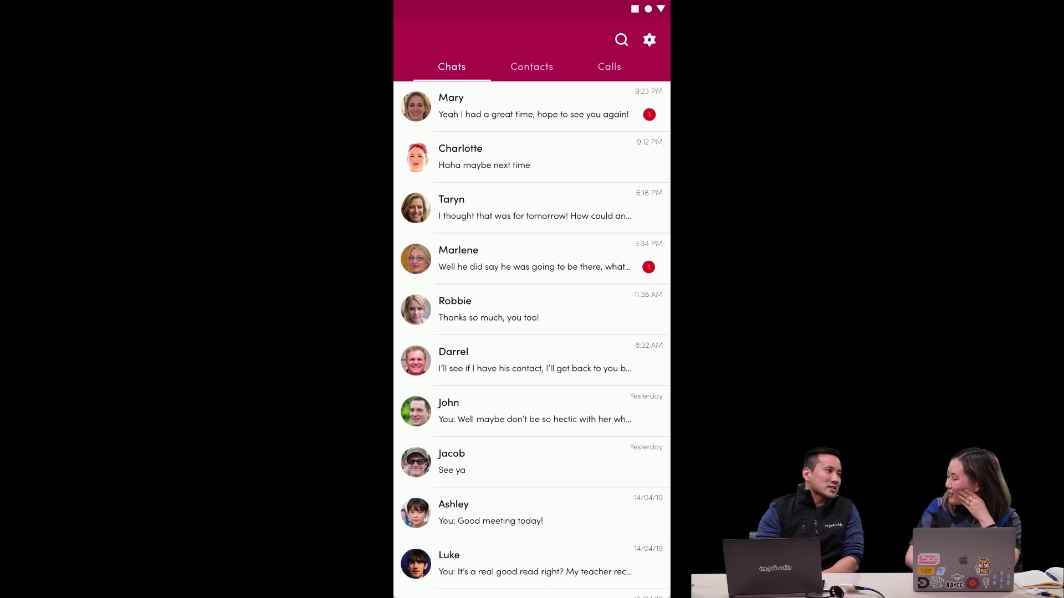
mouse_move(683, 486)
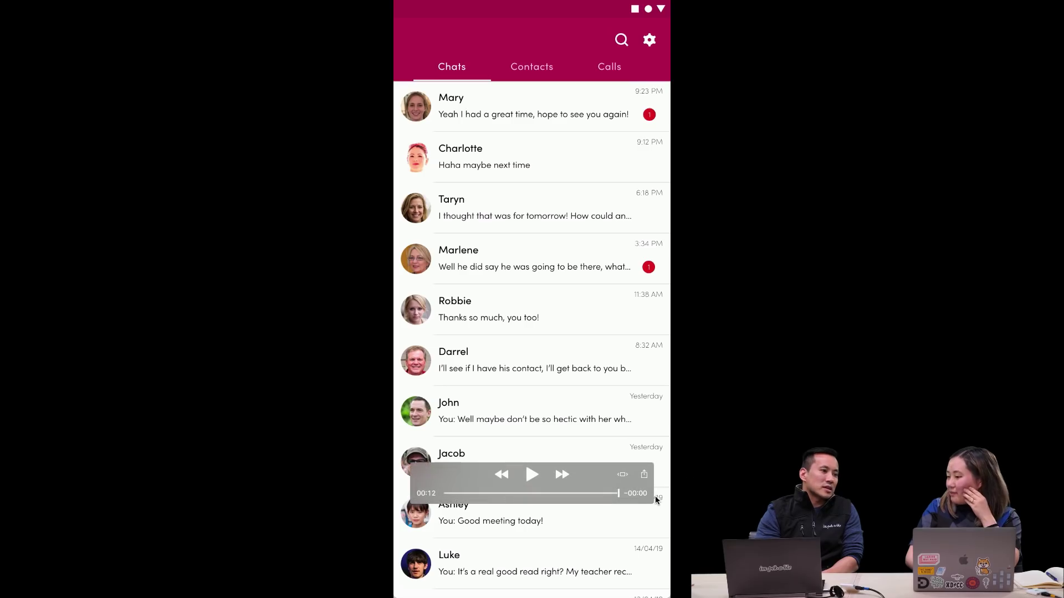
left_click(535, 481)
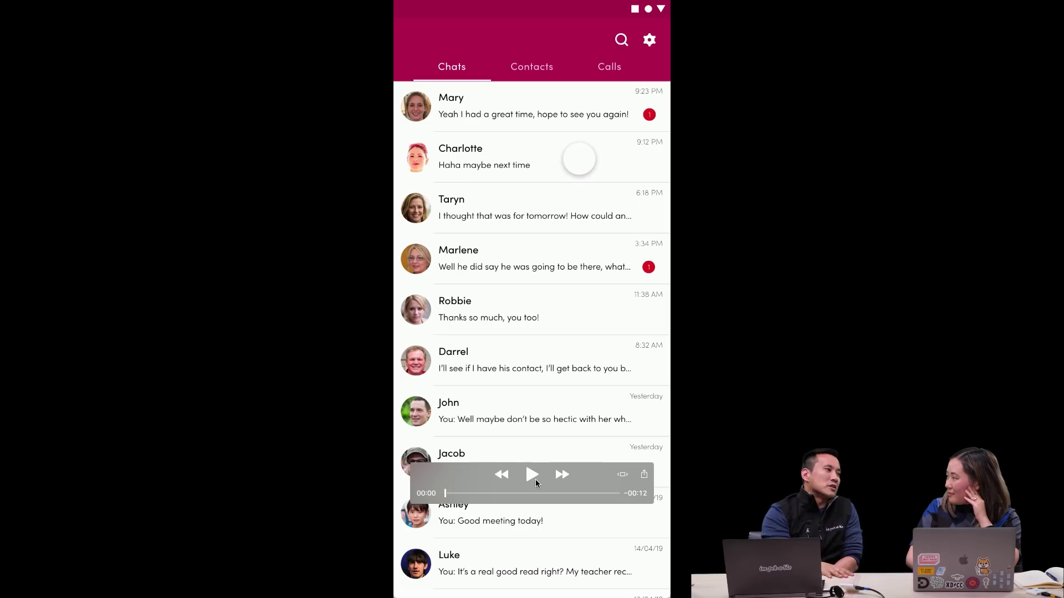
left_click(532, 477)
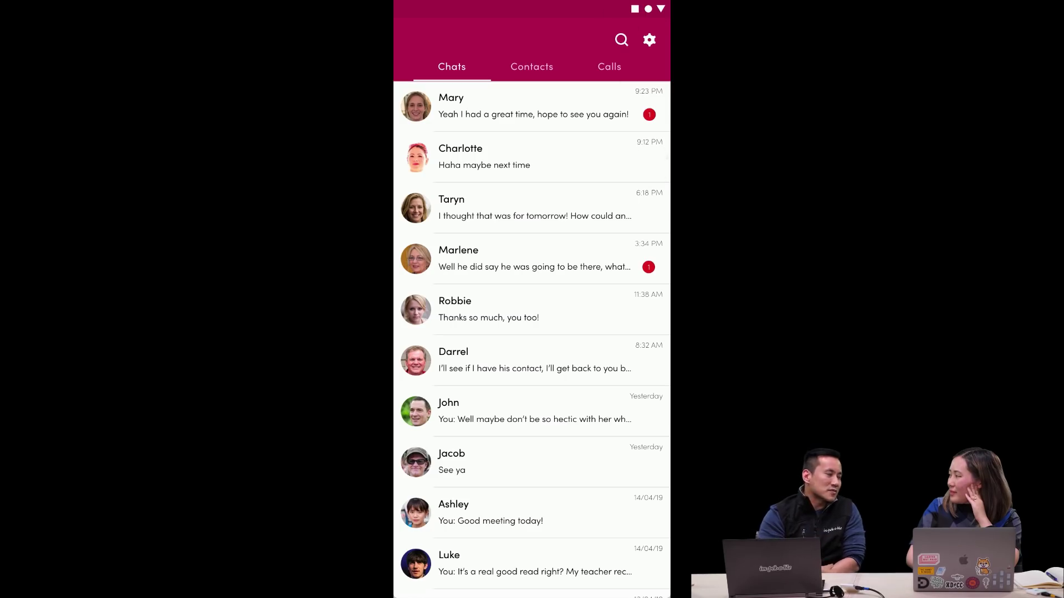
left_click(533, 475)
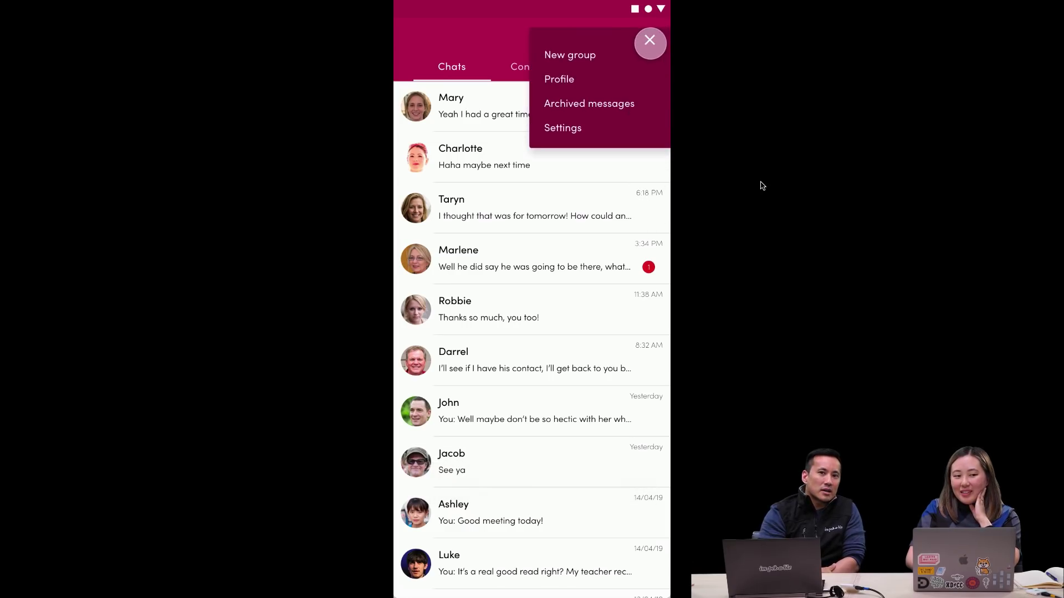
mouse_move(760, 183)
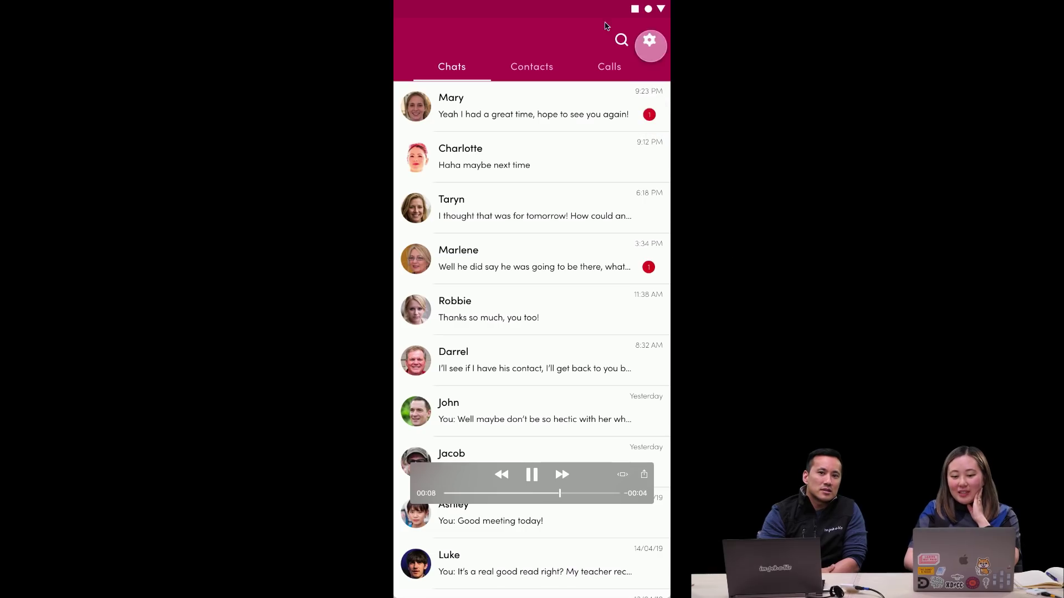
mouse_move(754, 16)
mouse_move(327, 166)
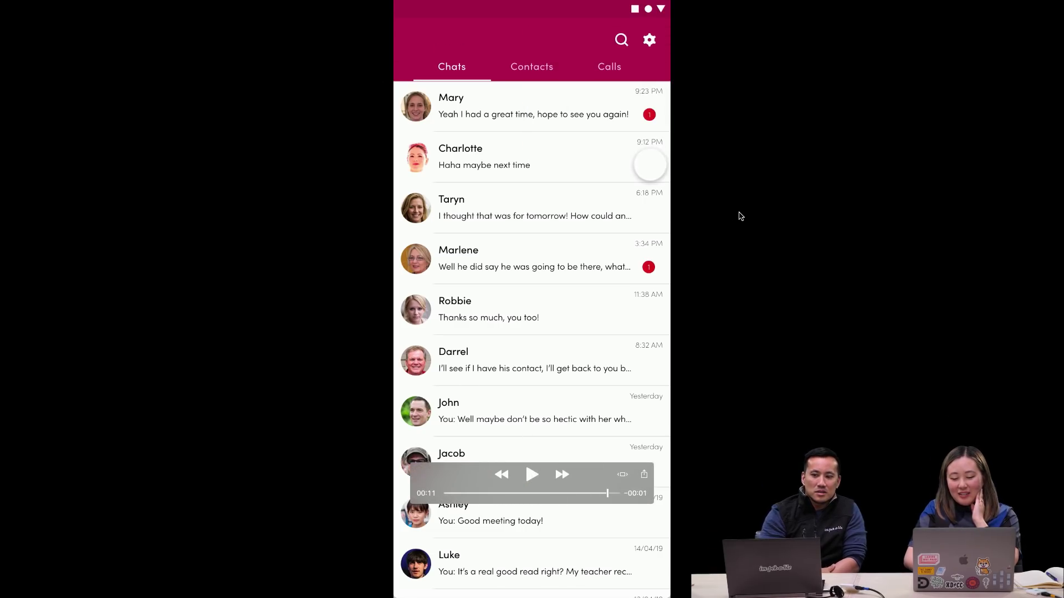
key("Escape")
Switch to the challenge #01 prototype in the browser and hide its comments panel.
left_click(876, 16)
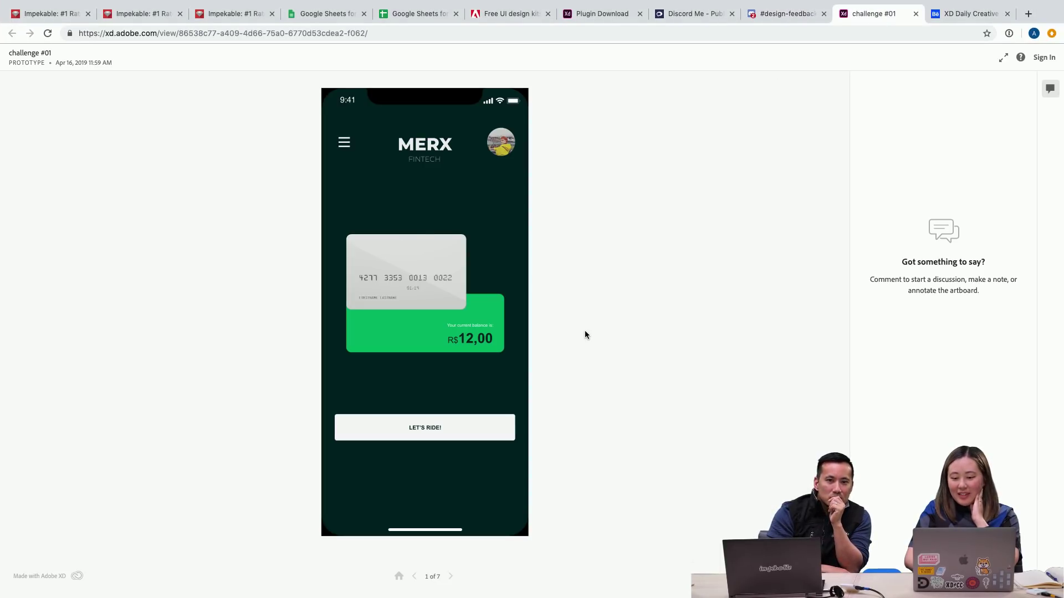
left_click(1048, 89)
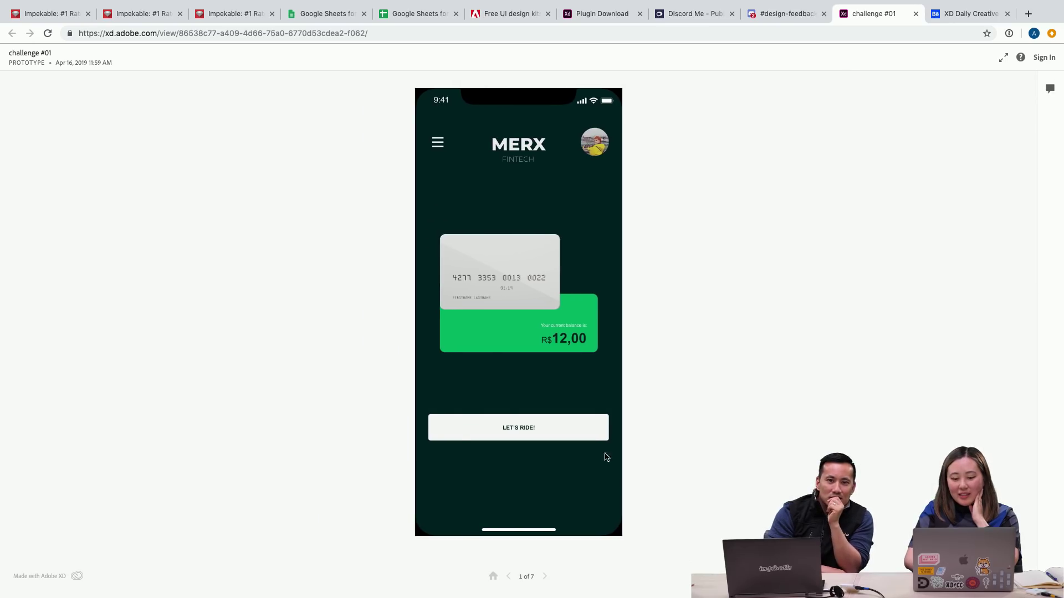
left_click(542, 398)
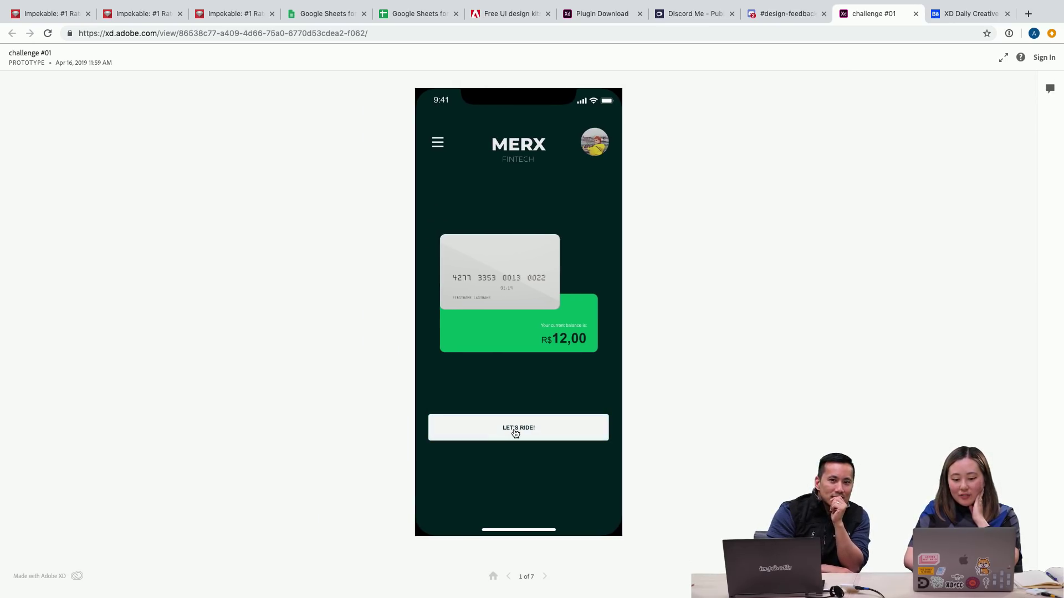
Walk through the prototype's Let's Ride flow, choosing Lyft as the type of modal and continuing with GO to the map screen.
left_click(575, 434)
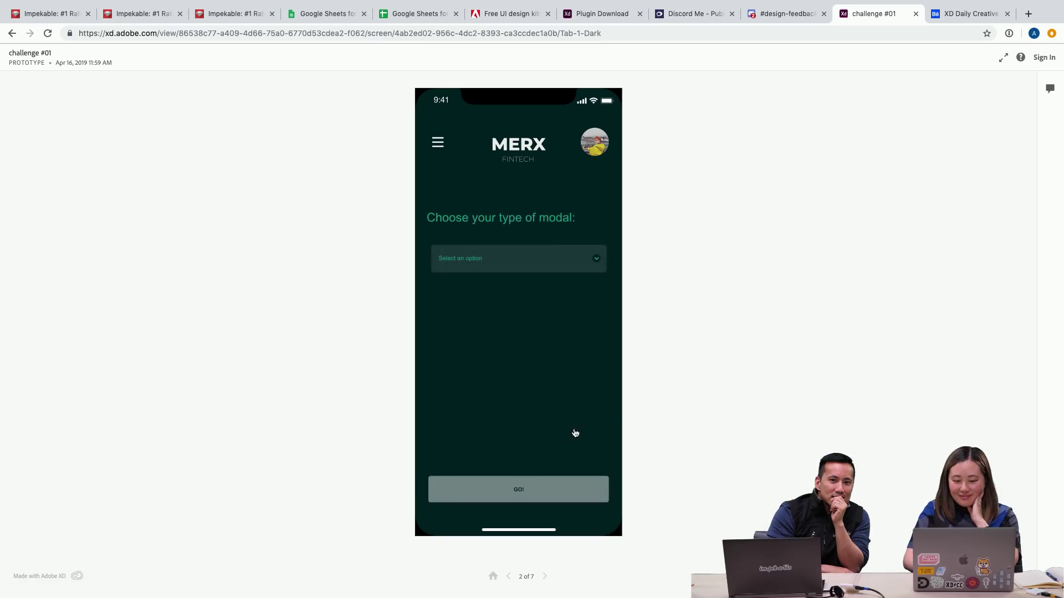
left_click(597, 260)
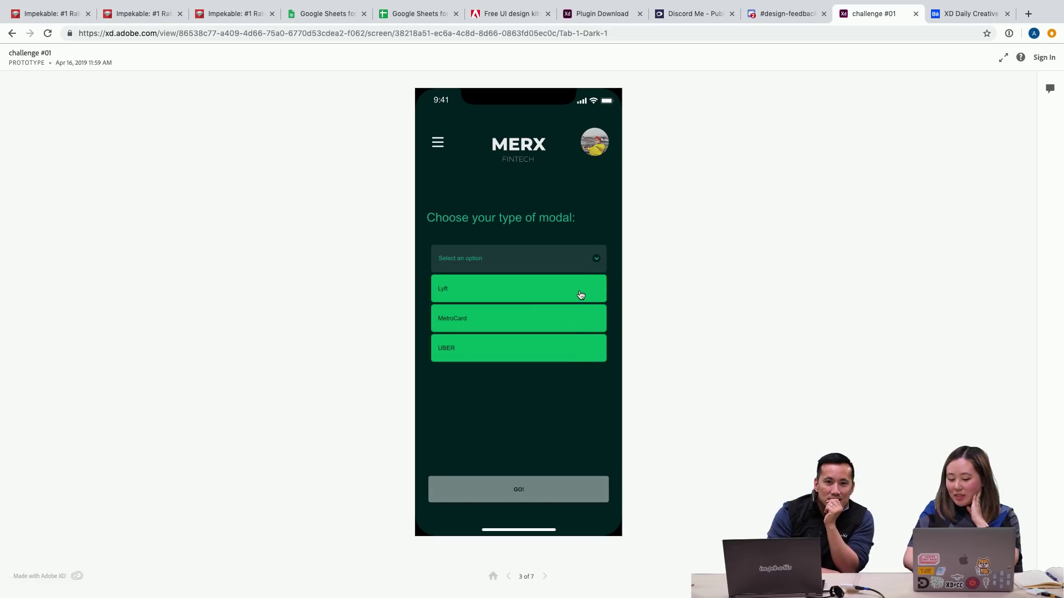
left_click(536, 293)
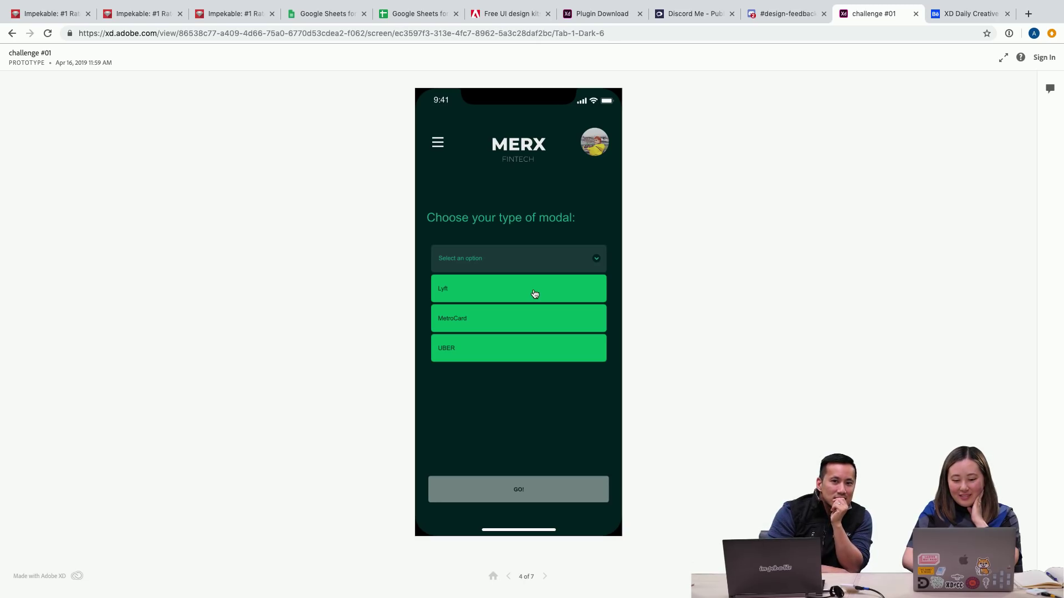
left_click(478, 287)
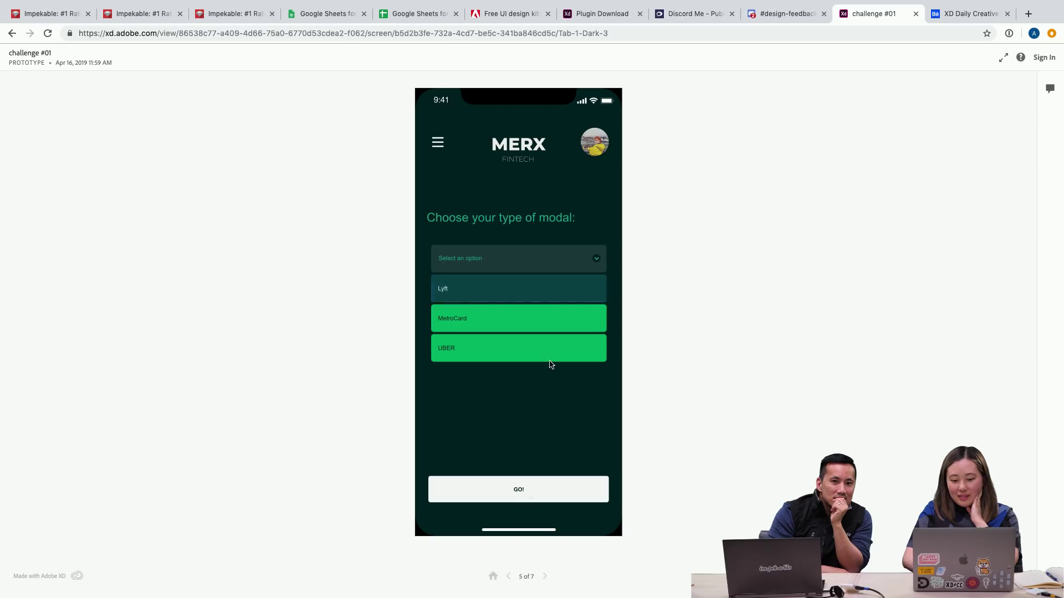
left_click(477, 287)
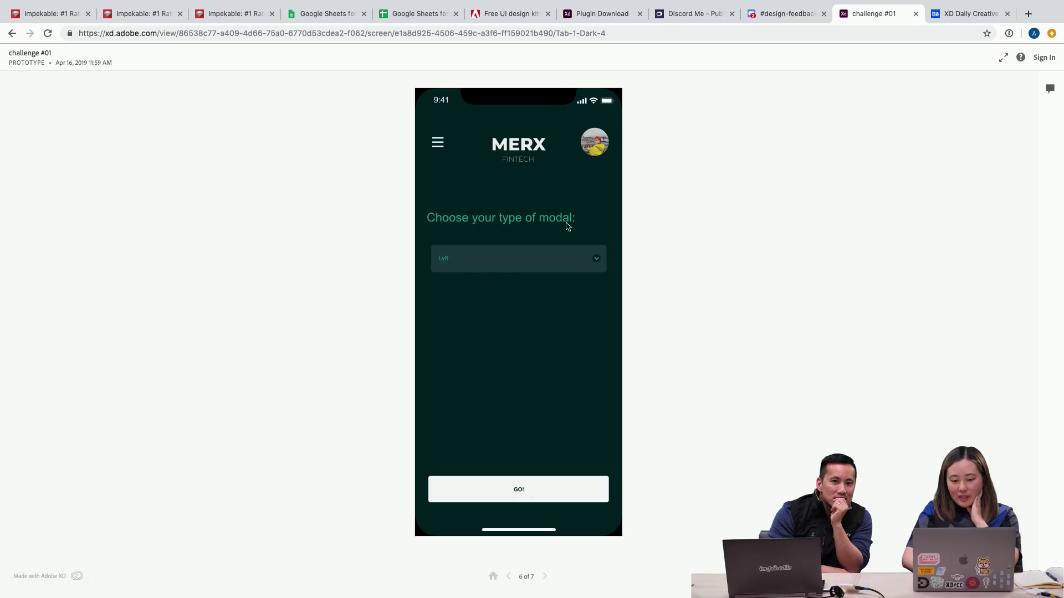
left_click(575, 269)
left_click(572, 431)
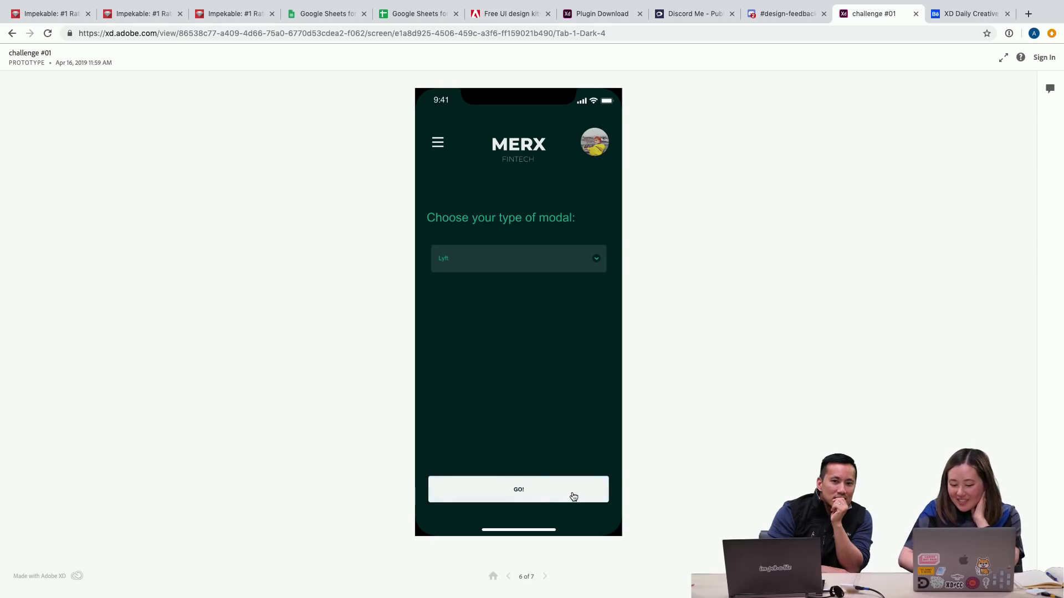
left_click(546, 495)
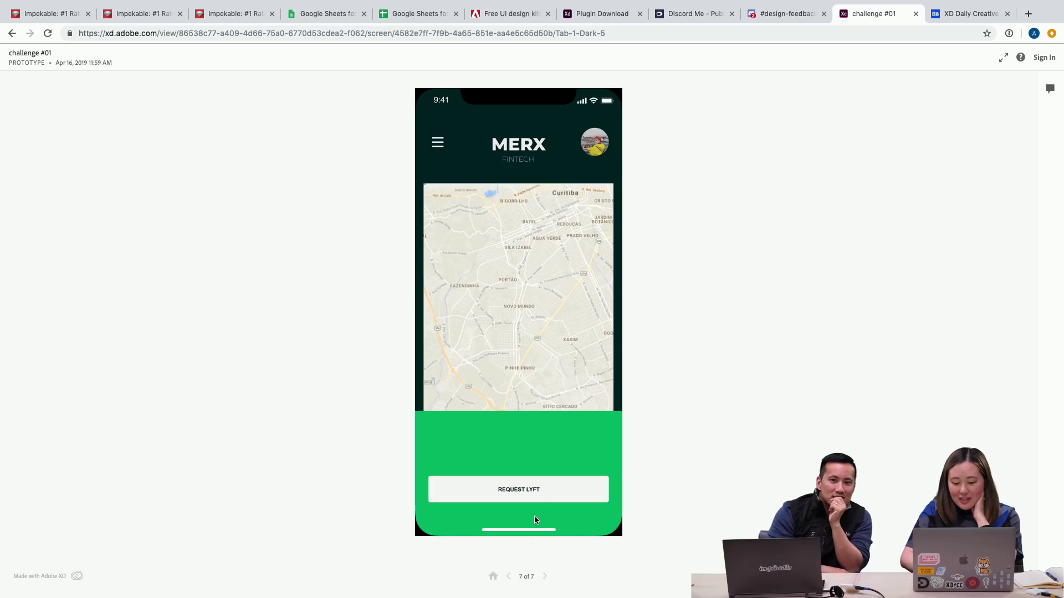
Restart the challenge #01 prototype and replay the Let's Ride flow with Lyft through to the map screen.
left_click(492, 576)
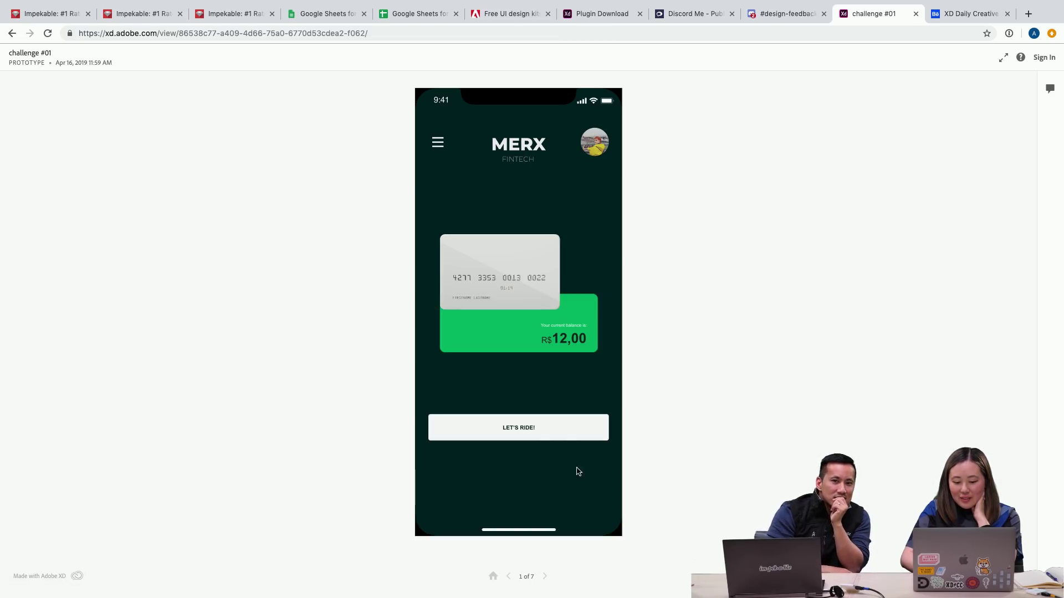
left_click(531, 433)
left_click(542, 271)
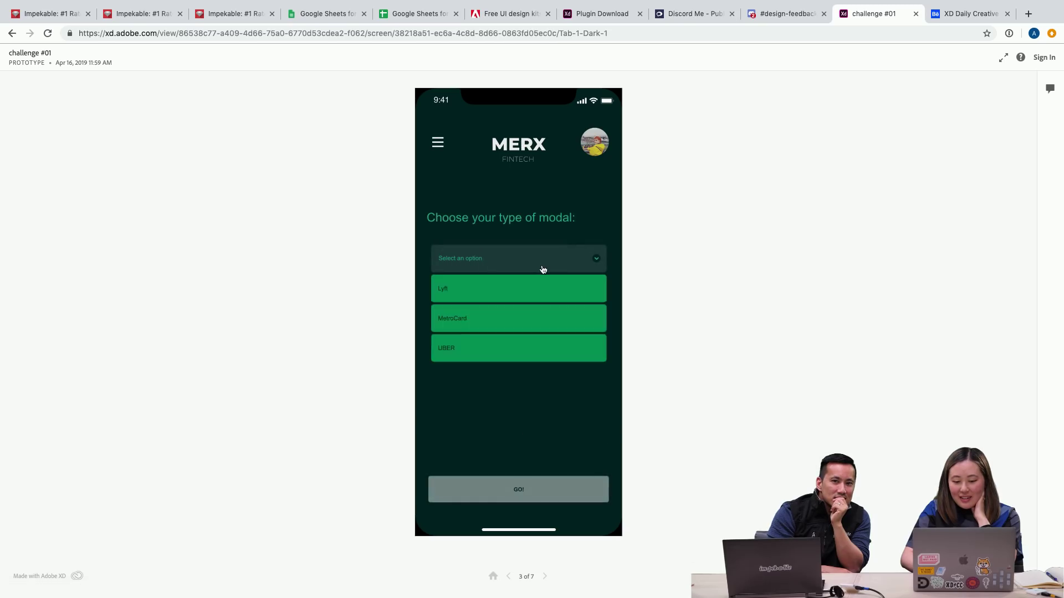
left_click(450, 292)
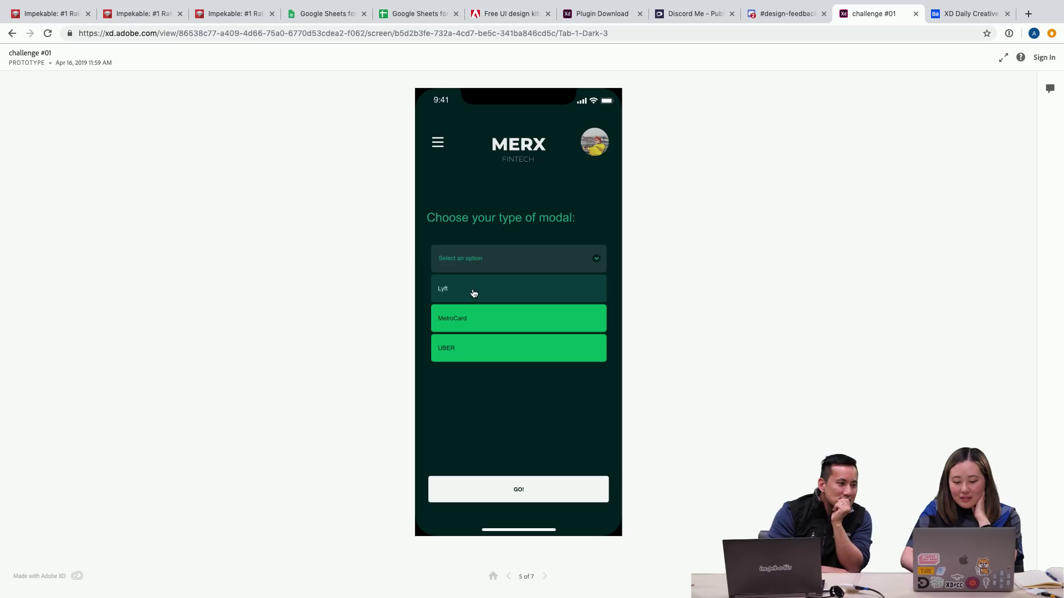
left_click(522, 487)
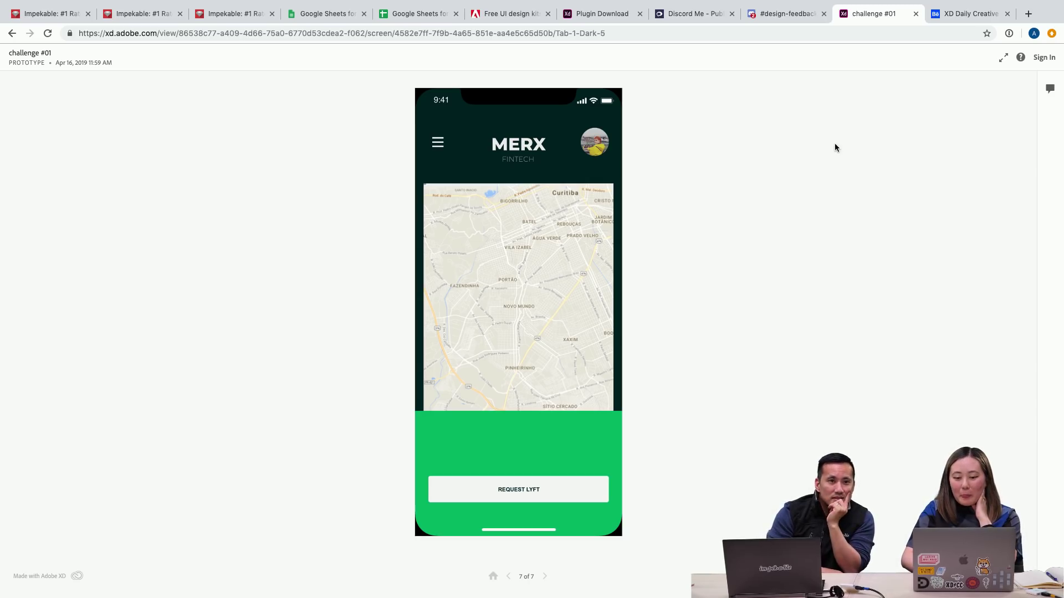
Switch to the XD Daily Creative Challenge project on Behance and review its introduction and Day 1 Dropdown Menu screens.
left_click(955, 16)
scroll(697, 285, "up", 5)
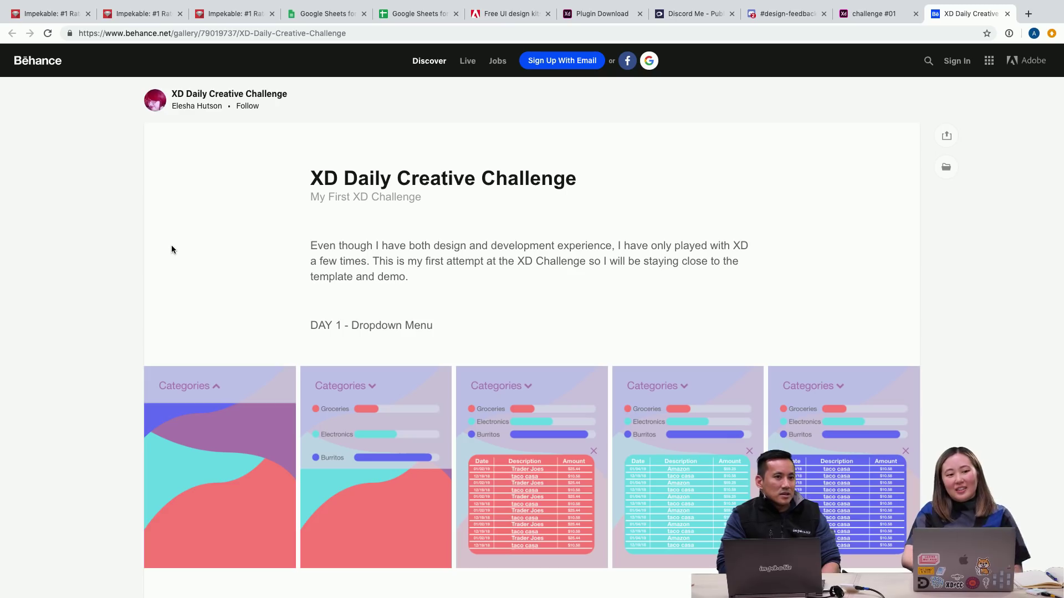
scroll(202, 280, "down", 1)
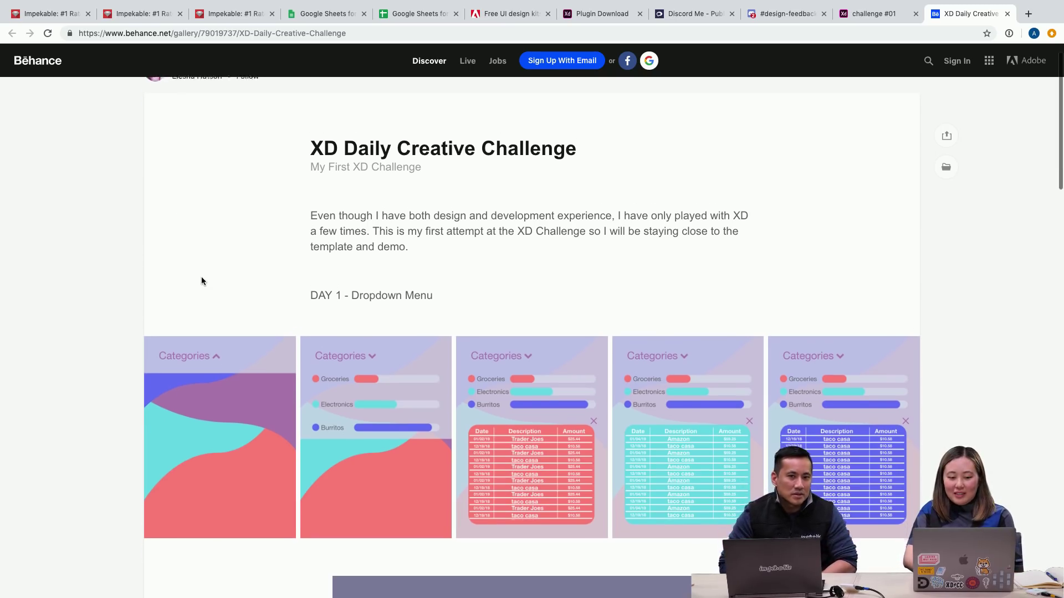
scroll(201, 277, "down", 1)
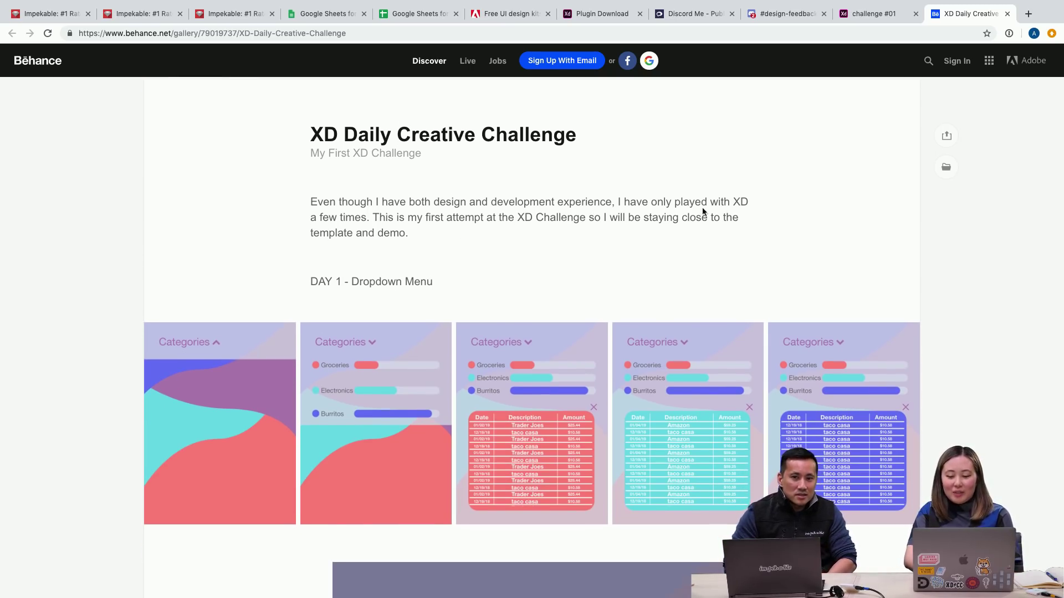
scroll(551, 271, "down", 1)
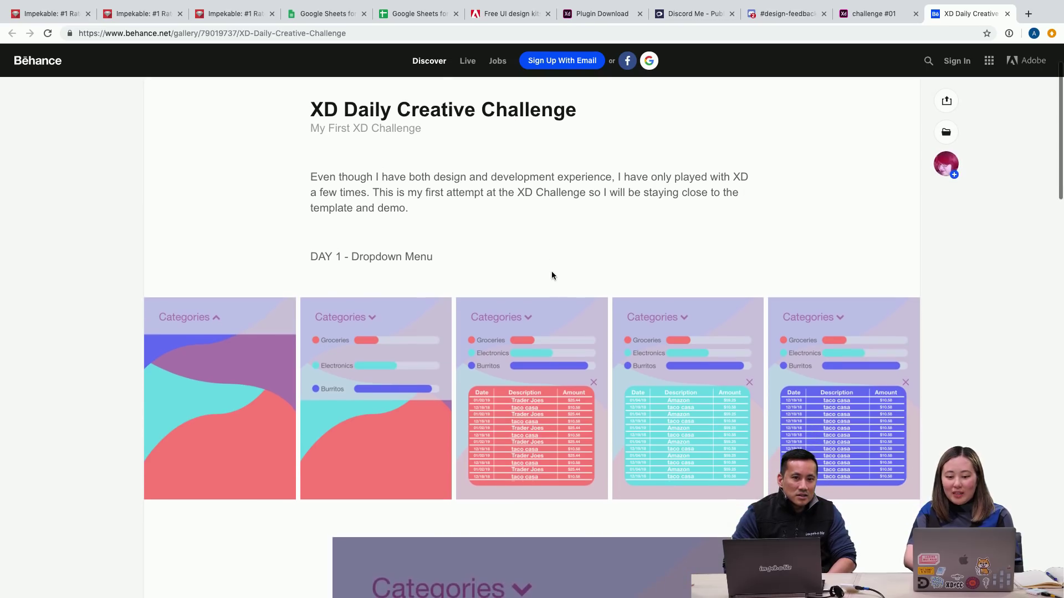
scroll(551, 275, "down", 1)
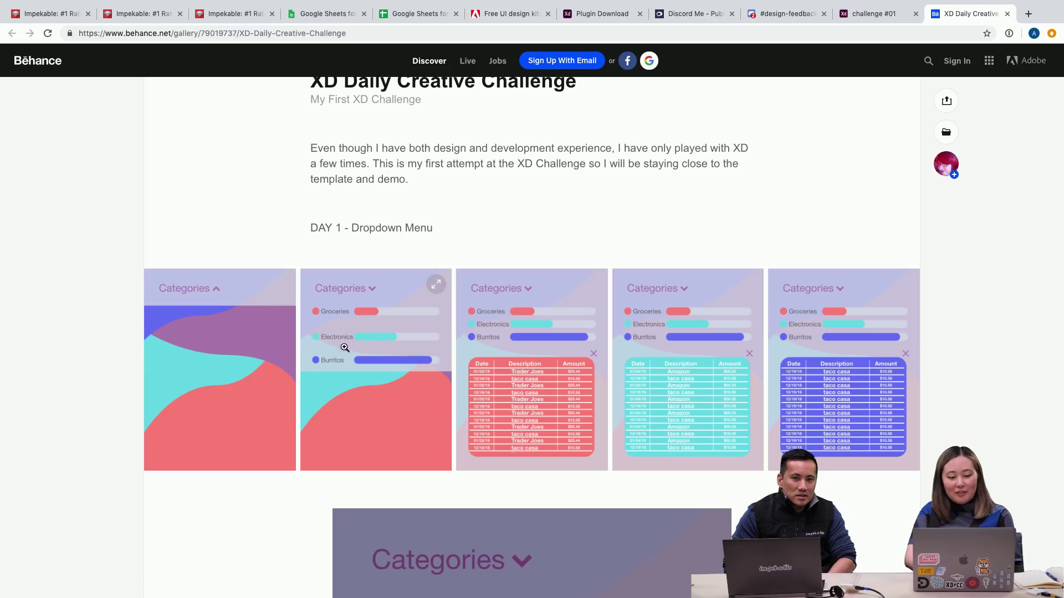
scroll(377, 376, "down", 2)
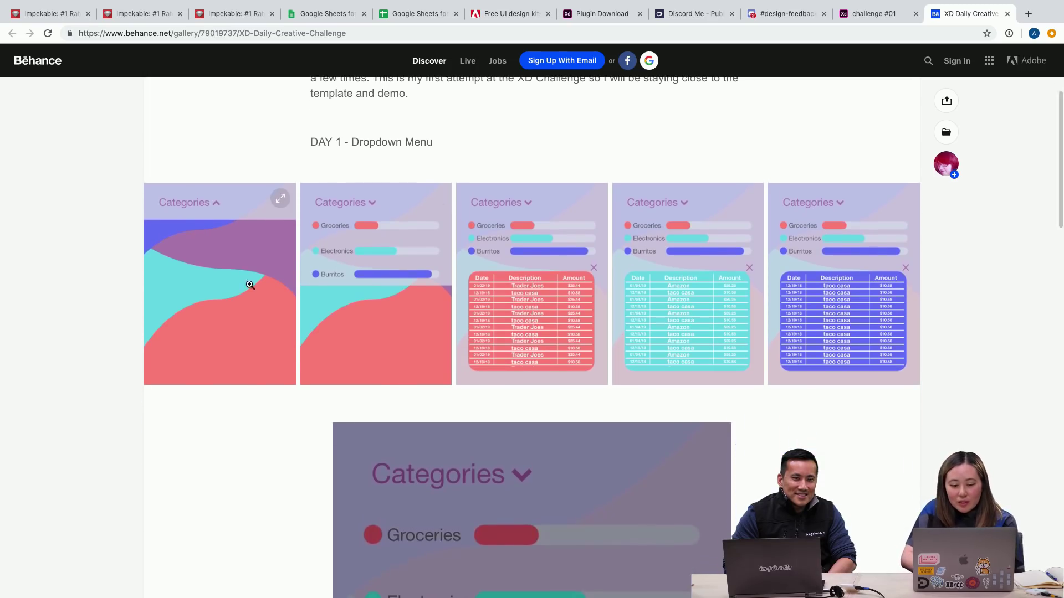
View the Categories screens enlarged one after another, play the prototype video that follows them, and close the viewer.
left_click(280, 201)
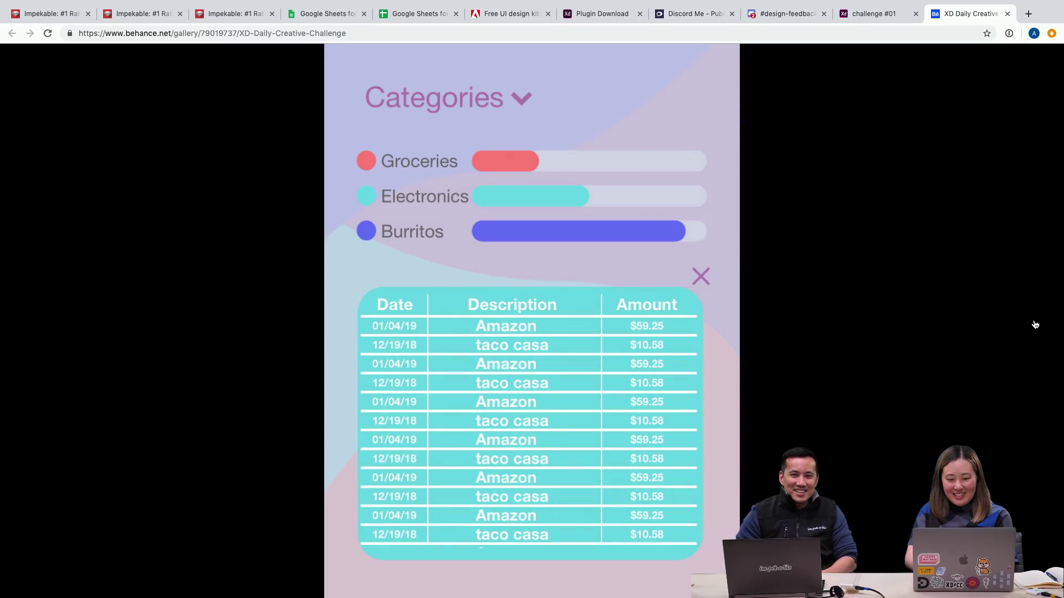
mouse_move(1033, 324)
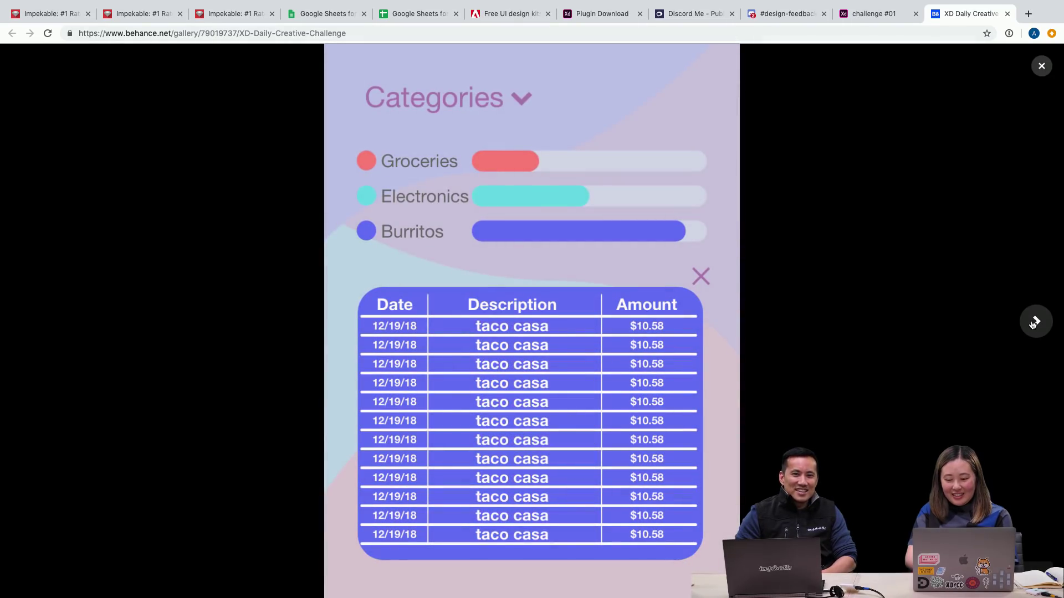
left_click(1033, 325)
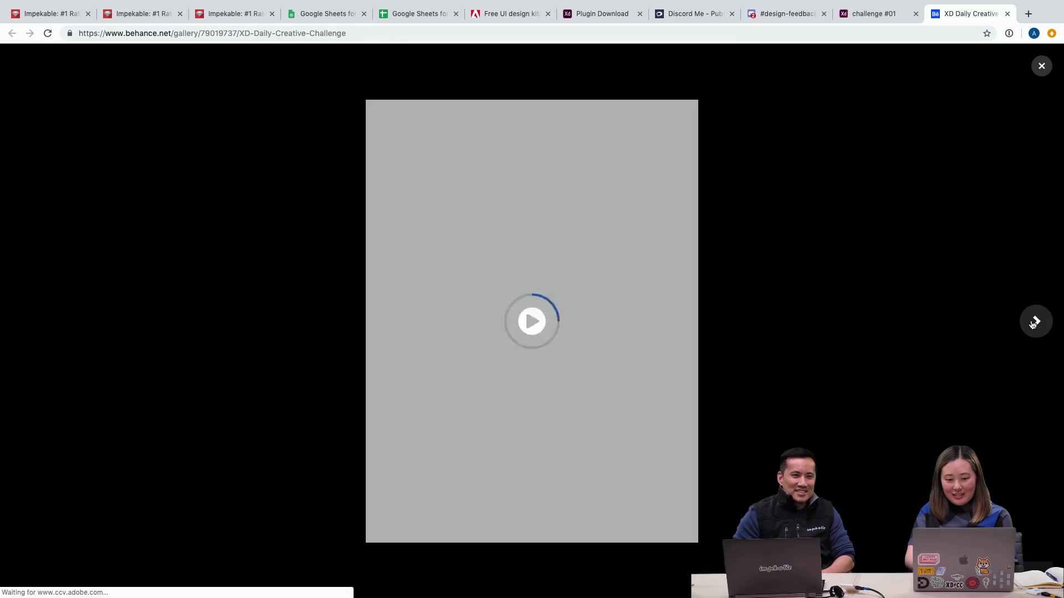
left_click(532, 323)
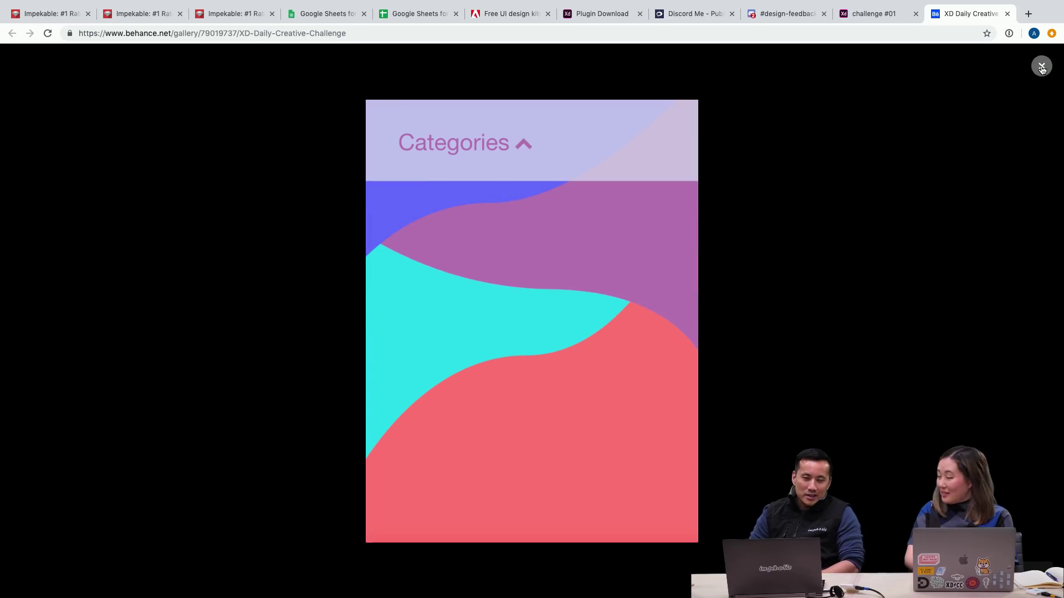
left_click(1041, 67)
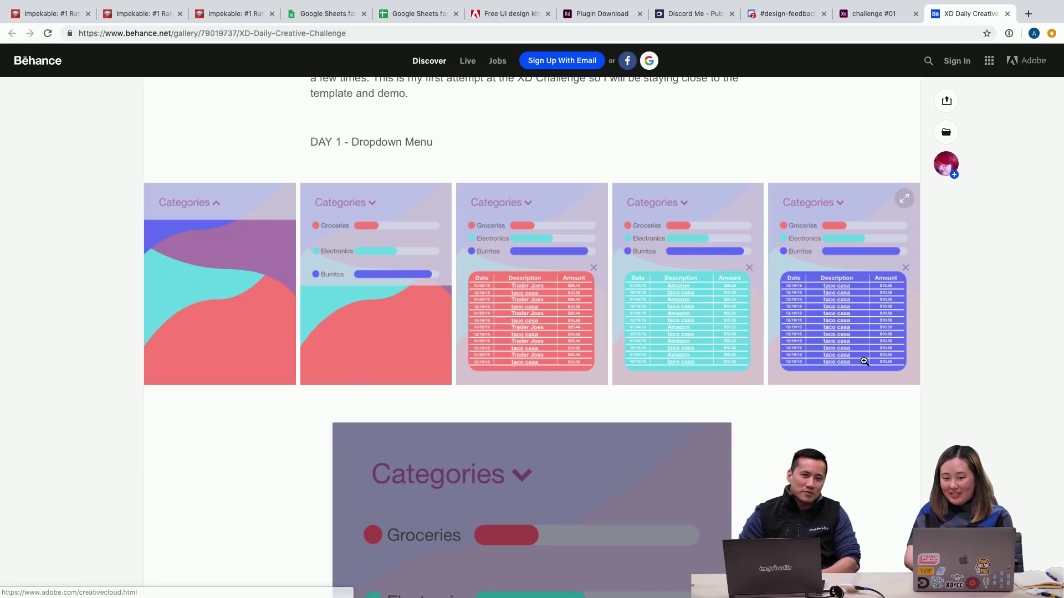
Skim the rest of the Behance project down to its end and return to the project title.
scroll(843, 486, "down", 6)
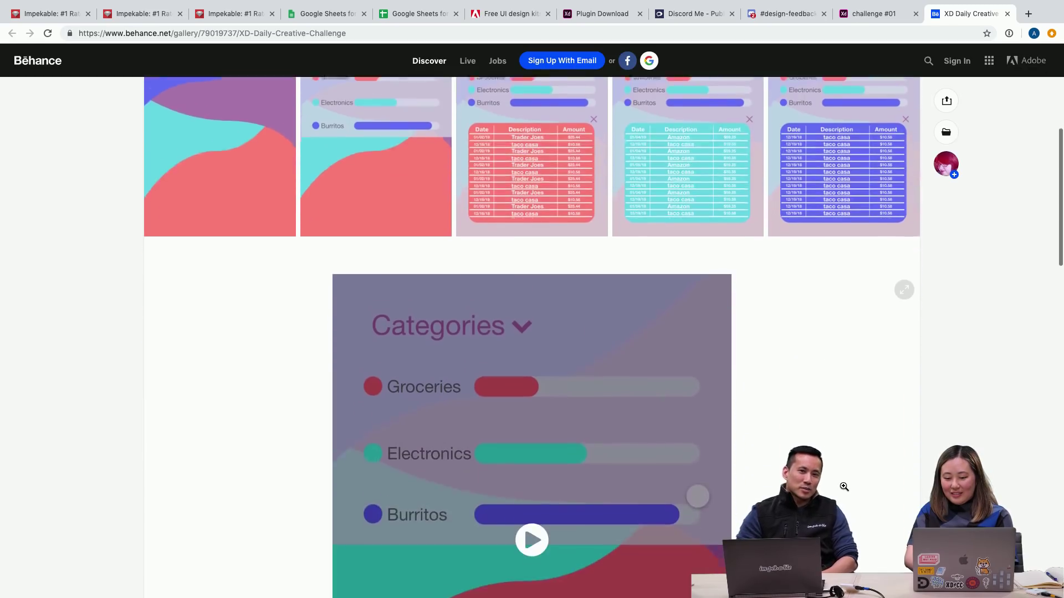
scroll(843, 486, "down", 7)
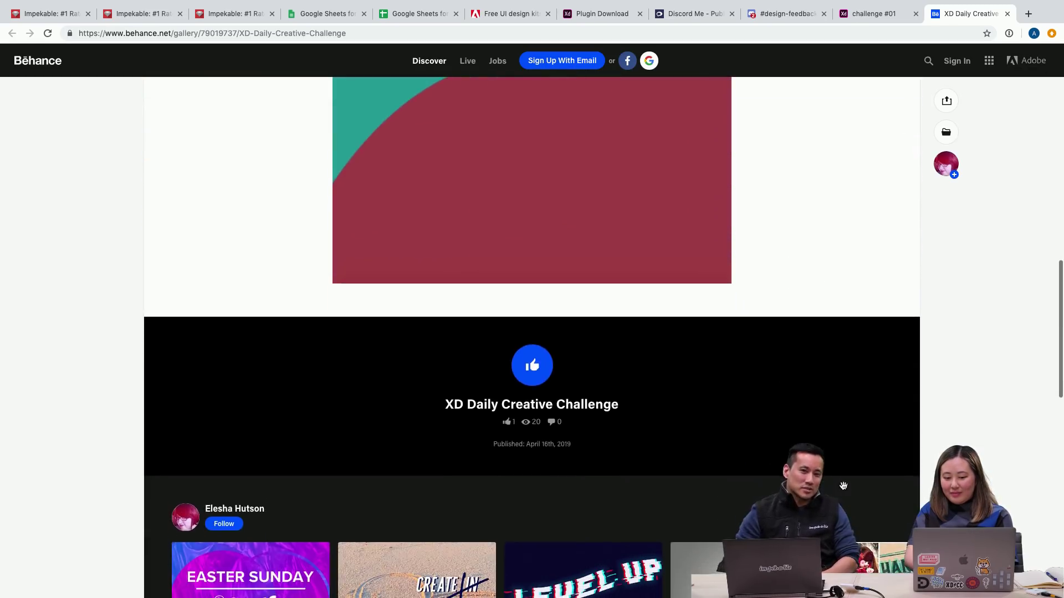
scroll(848, 307, "up", 10)
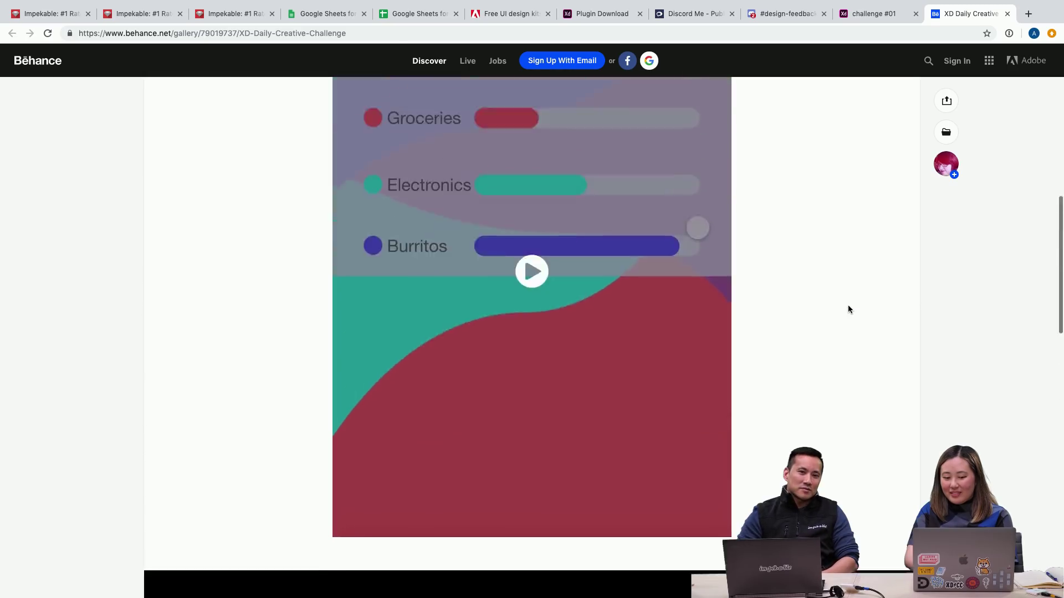
scroll(849, 307, "up", 5)
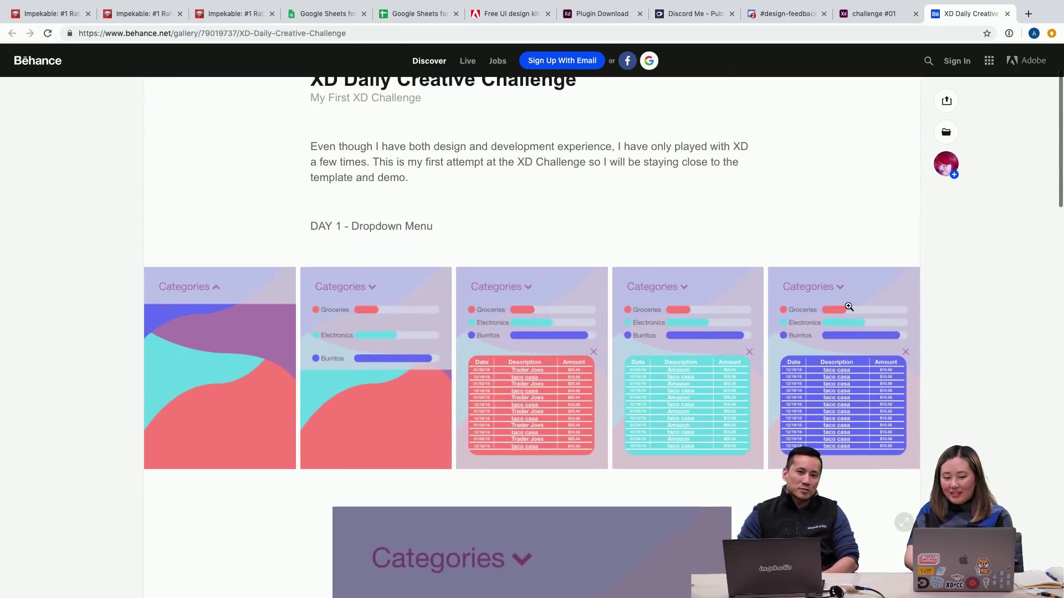
scroll(848, 309, "up", 1)
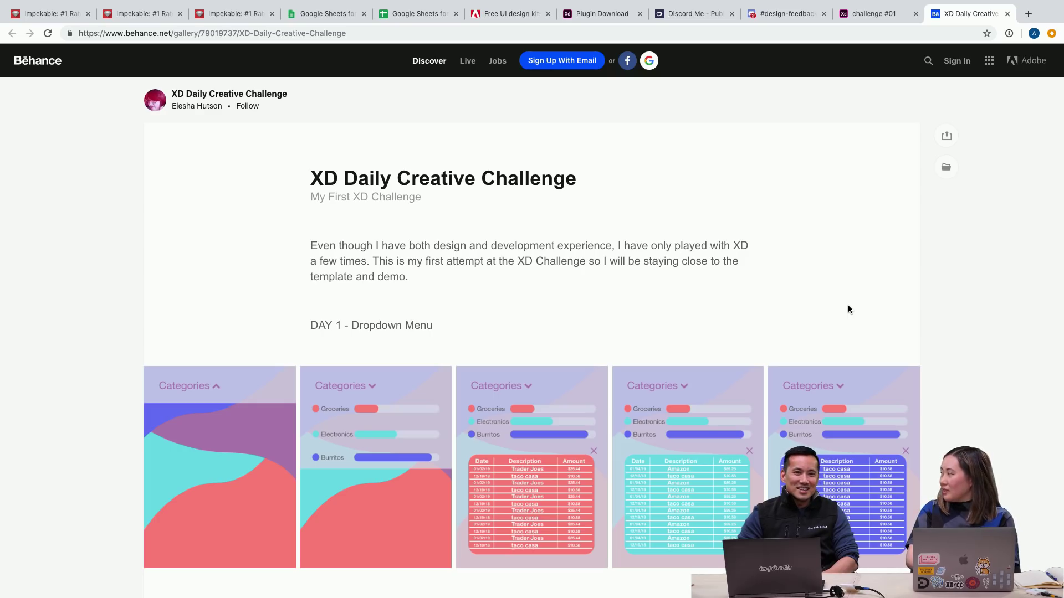
Switch to Discord's design-feedback channel and check the newest messages for further challenge submissions.
left_click(794, 17)
scroll(470, 458, "down", 3)
scroll(470, 458, "down", 2)
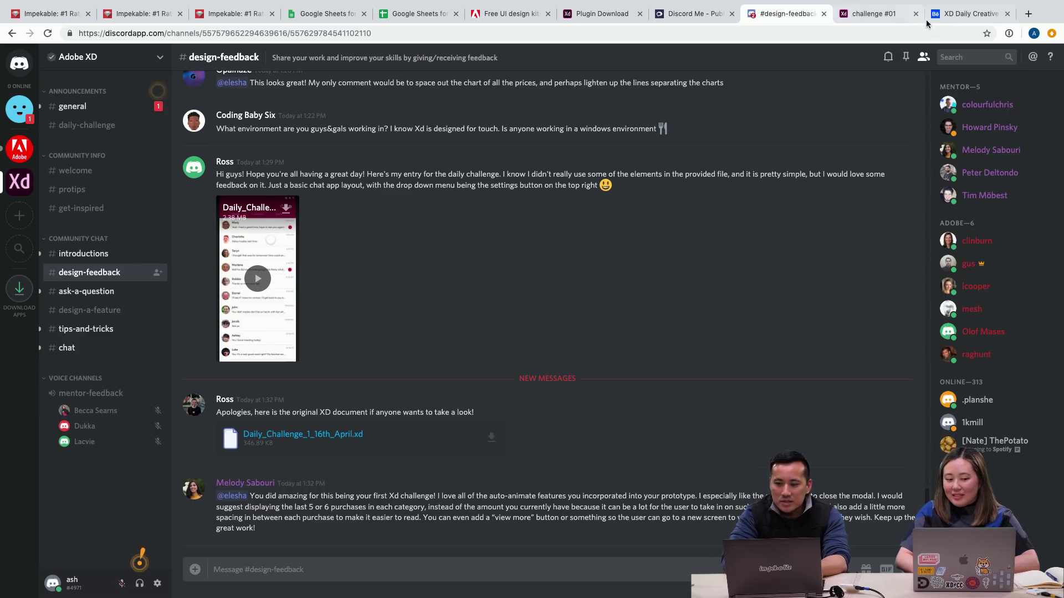
Compare the challenge #01 prototype with the XD Daily Creative Challenge project, finishing on the prototype.
left_click(894, 15)
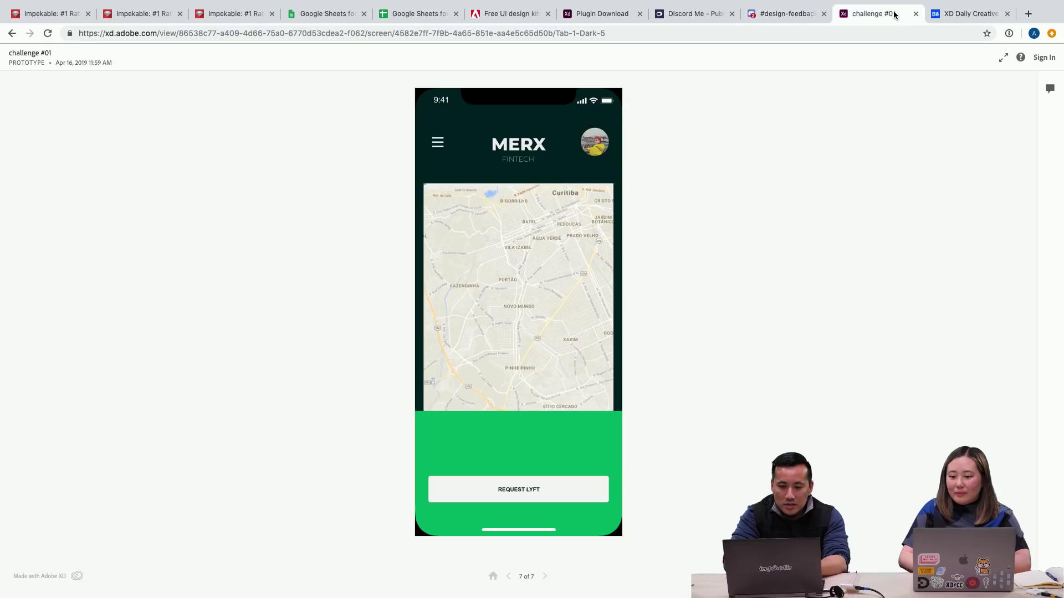
left_click(972, 17)
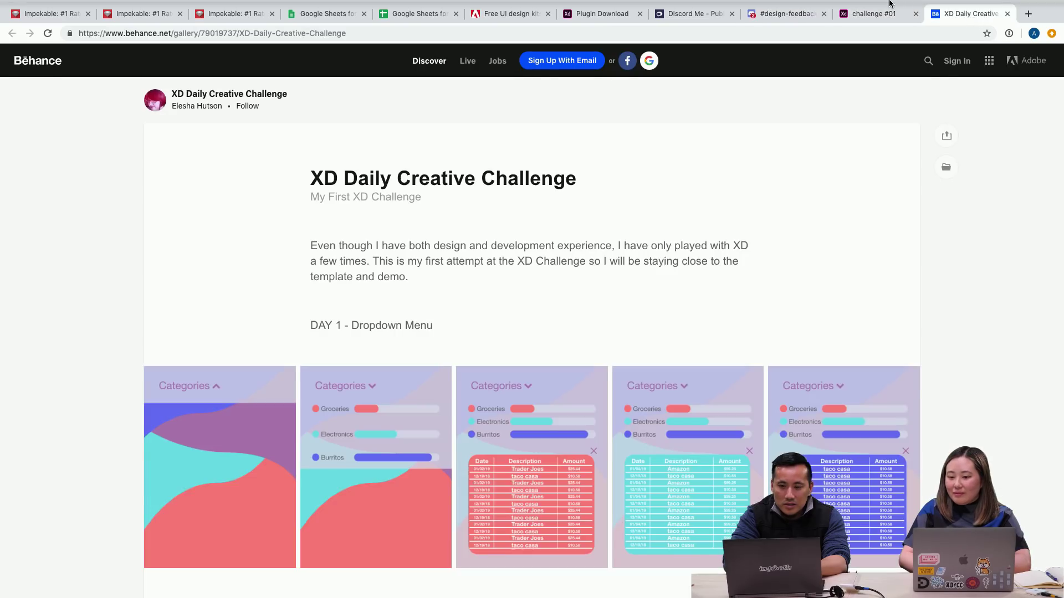
mouse_move(890, 4)
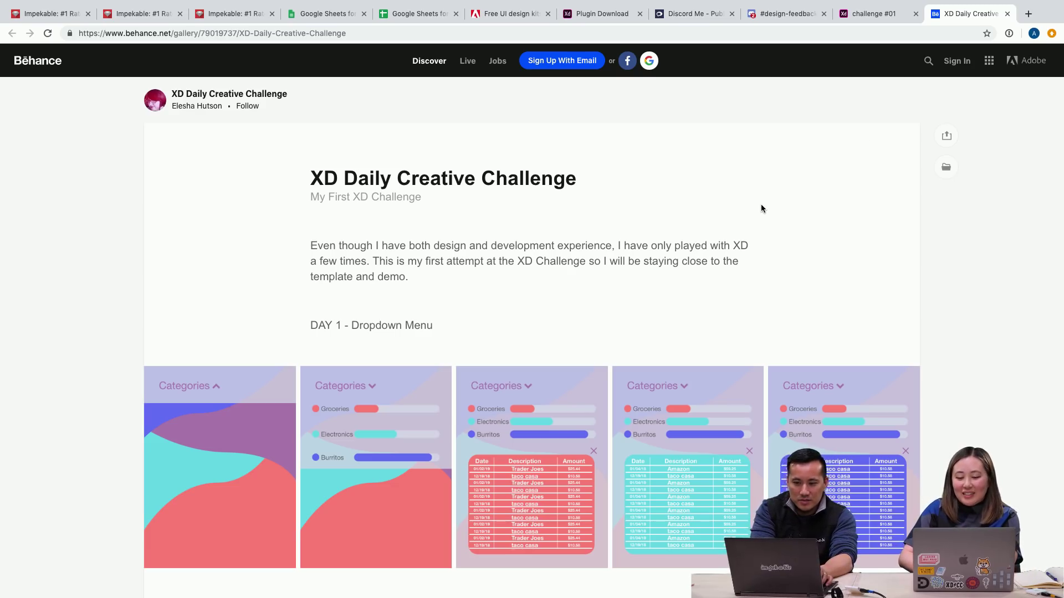
scroll(760, 208, "down", 3)
scroll(761, 209, "up", 3)
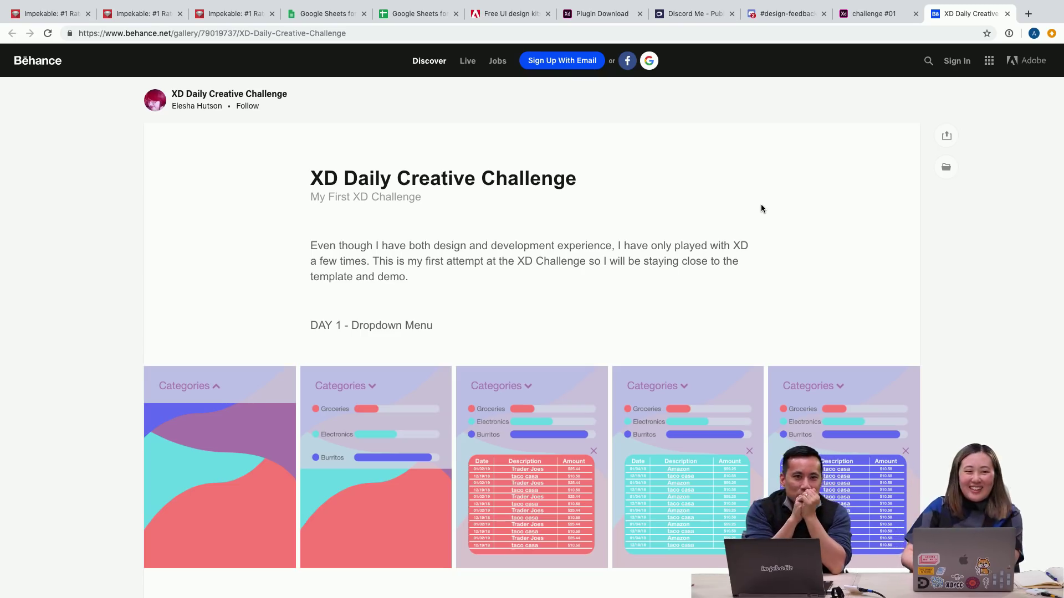
left_click(876, 14)
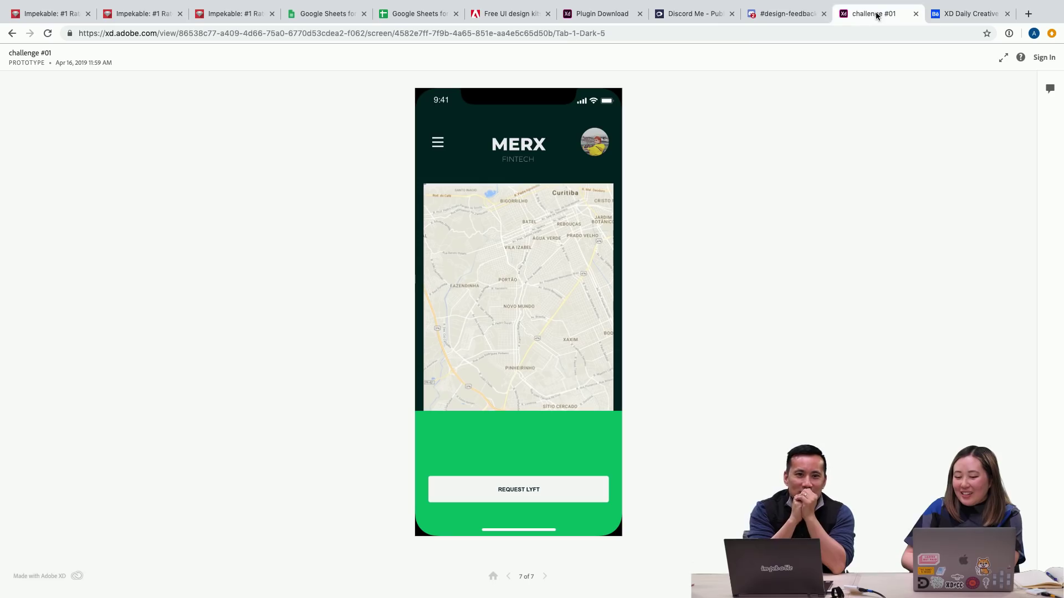
left_click(965, 15)
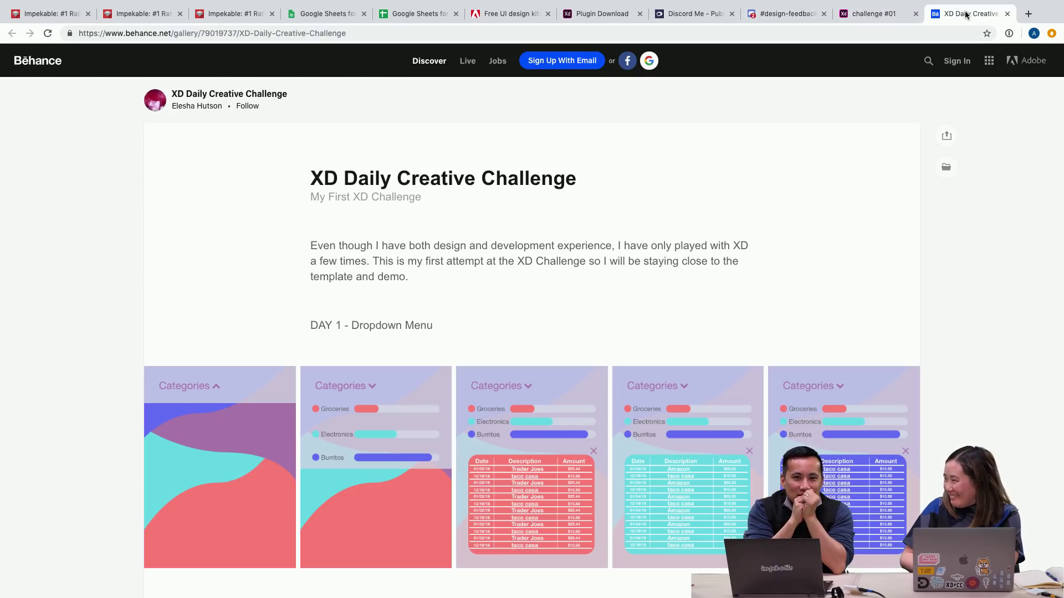
left_click(882, 14)
Switch to QuickTime Player and replay the chat app video from the beginning.
key("super+Tab")
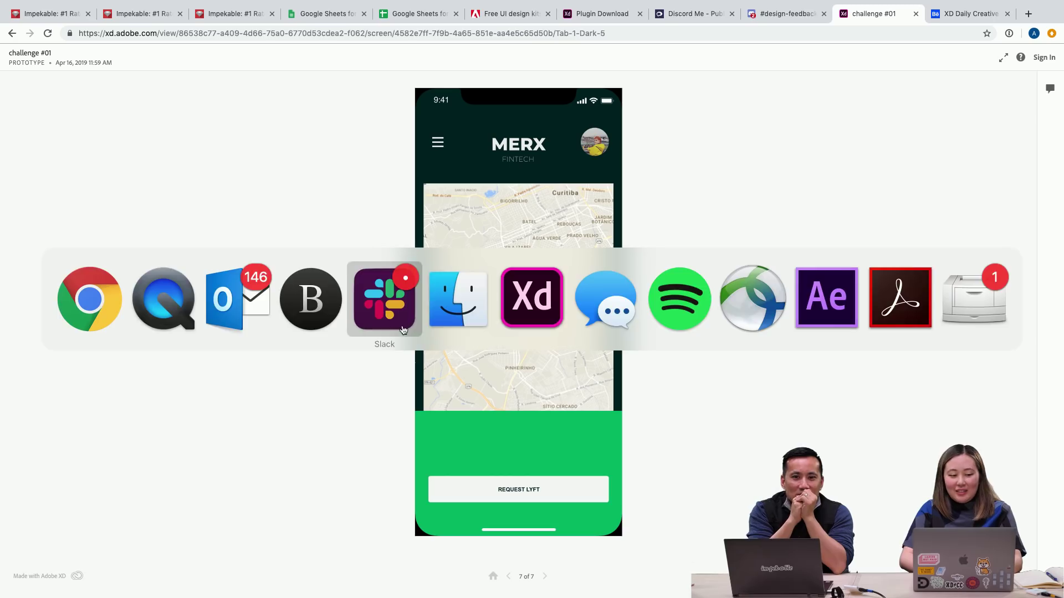
left_click(166, 302)
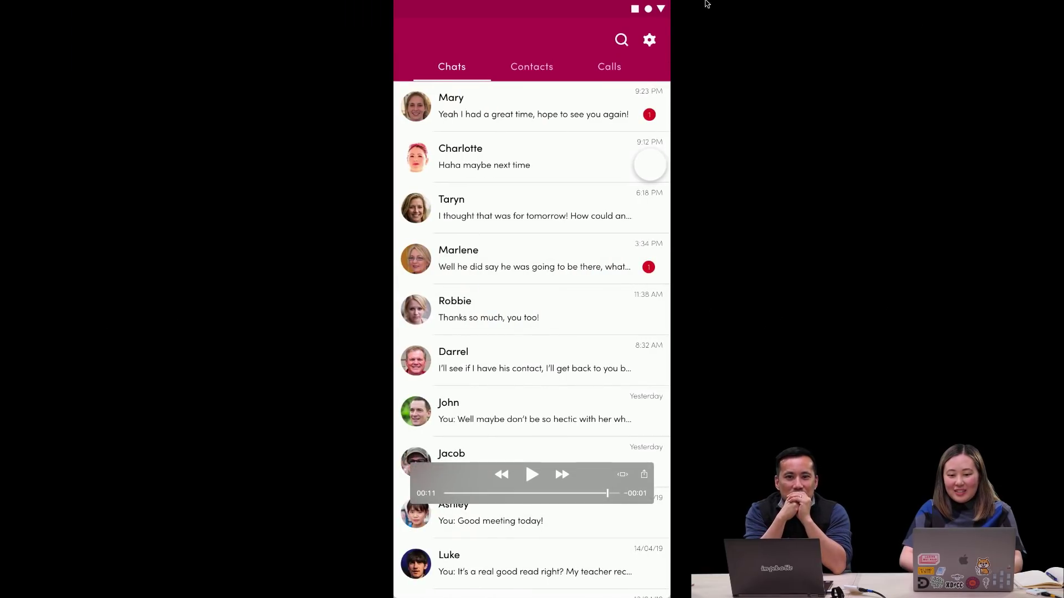
left_click(533, 475)
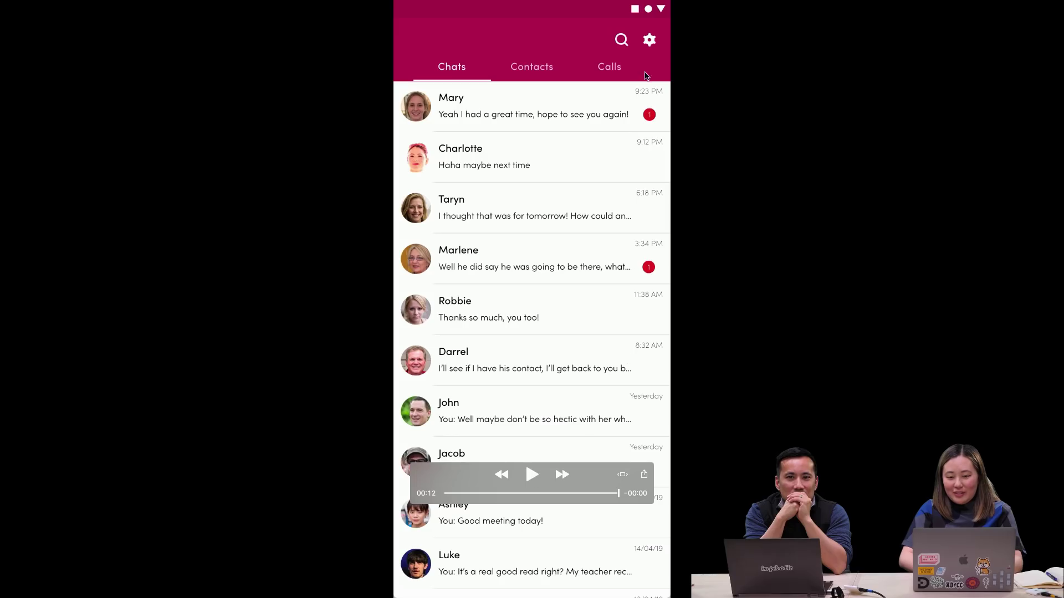
left_click(531, 475)
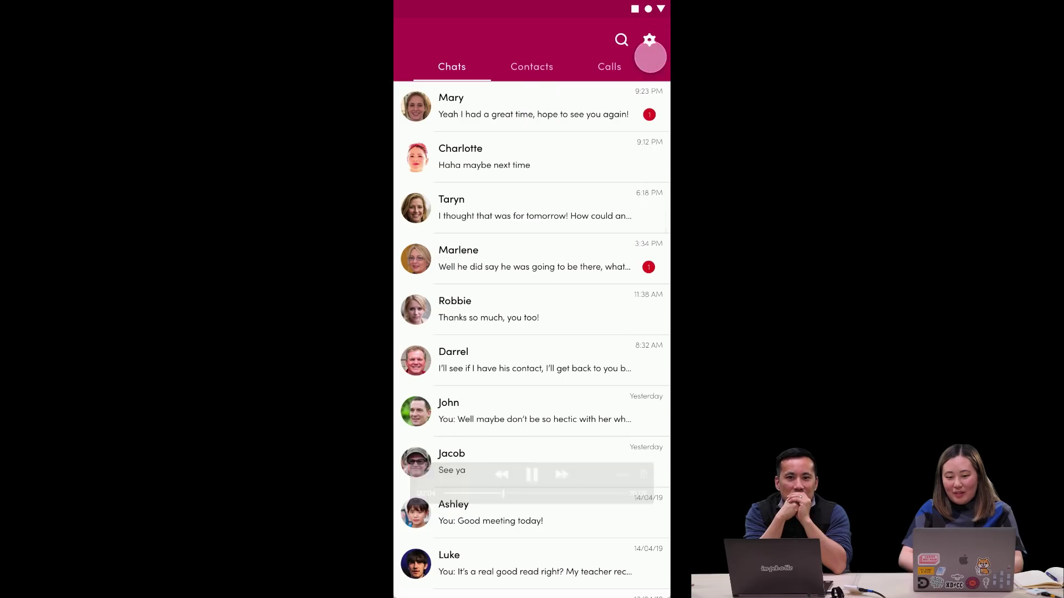
Return to the challenge #01 prototype in the browser, restart it, and choose Lyft in the Let's Ride drop-down.
key("ctrl+Right")
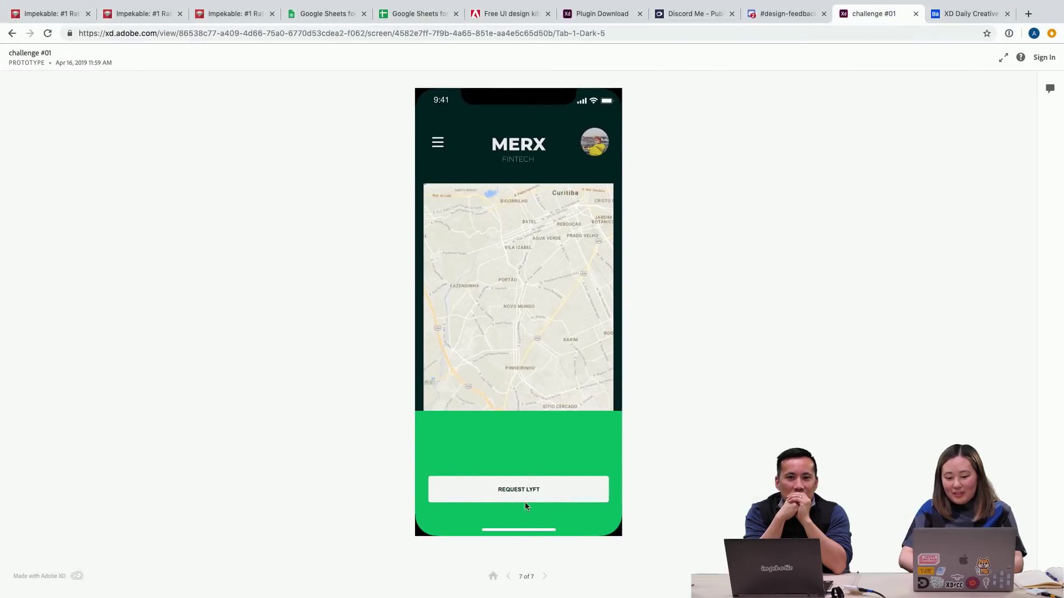
left_click(492, 576)
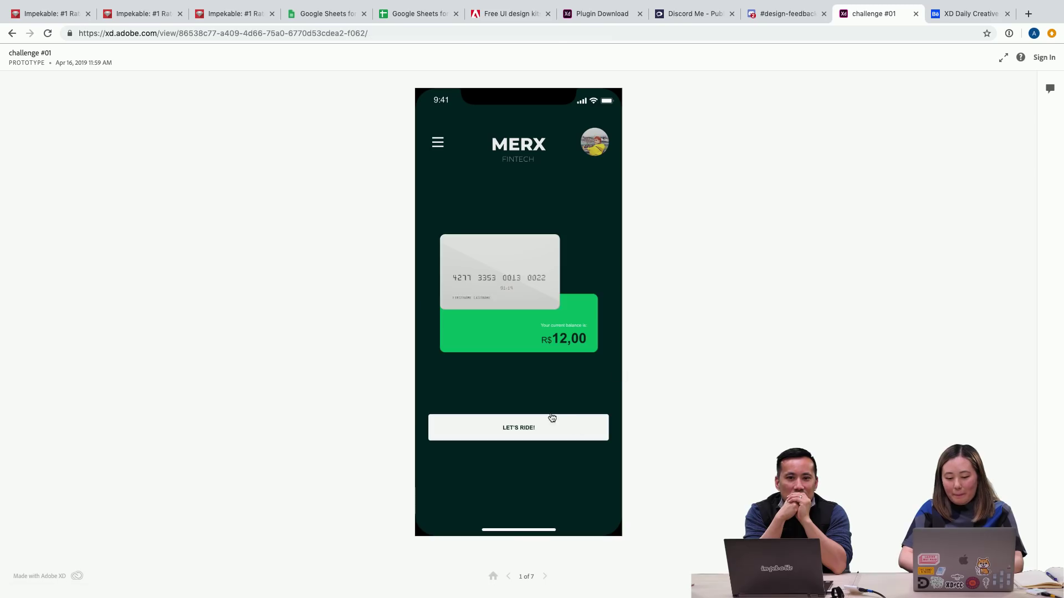
left_click(535, 428)
left_click(578, 260)
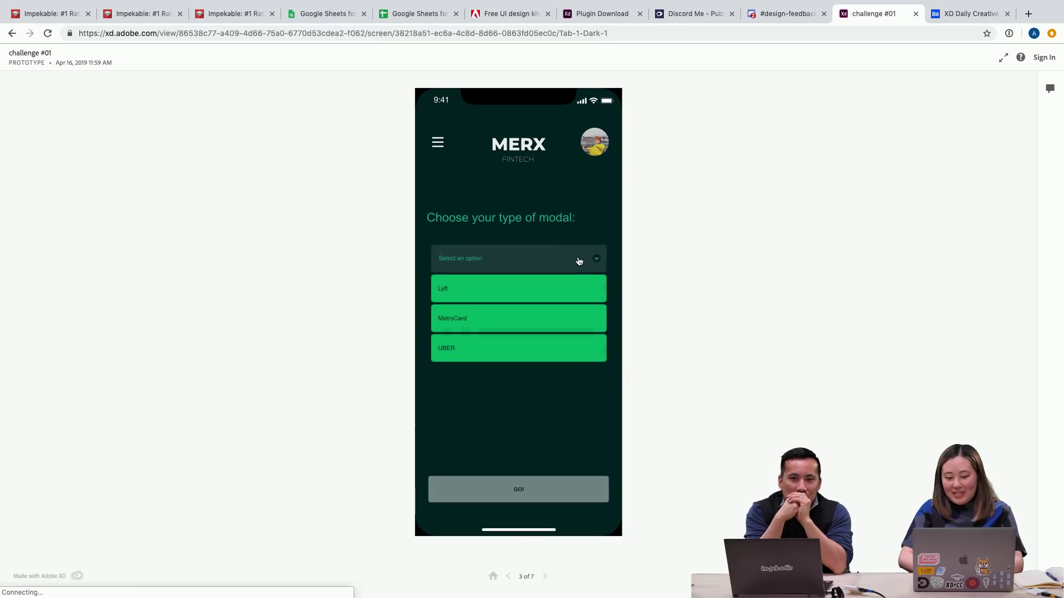
left_click(534, 296)
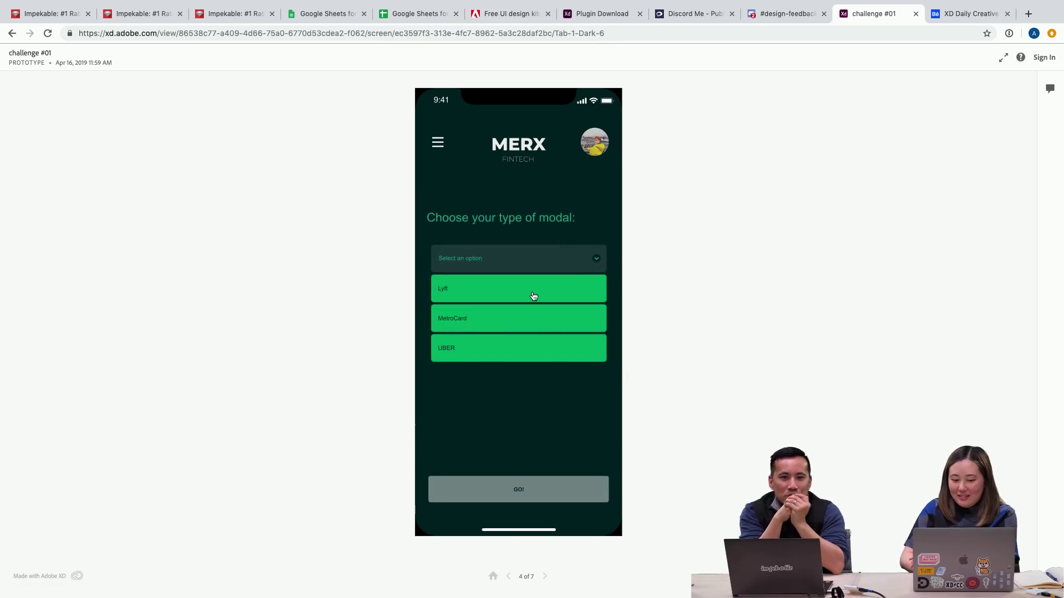
Choose Lyft as the type of modal in the prototype and compare the result with the XD Daily Creative Challenge project.
left_click(505, 292)
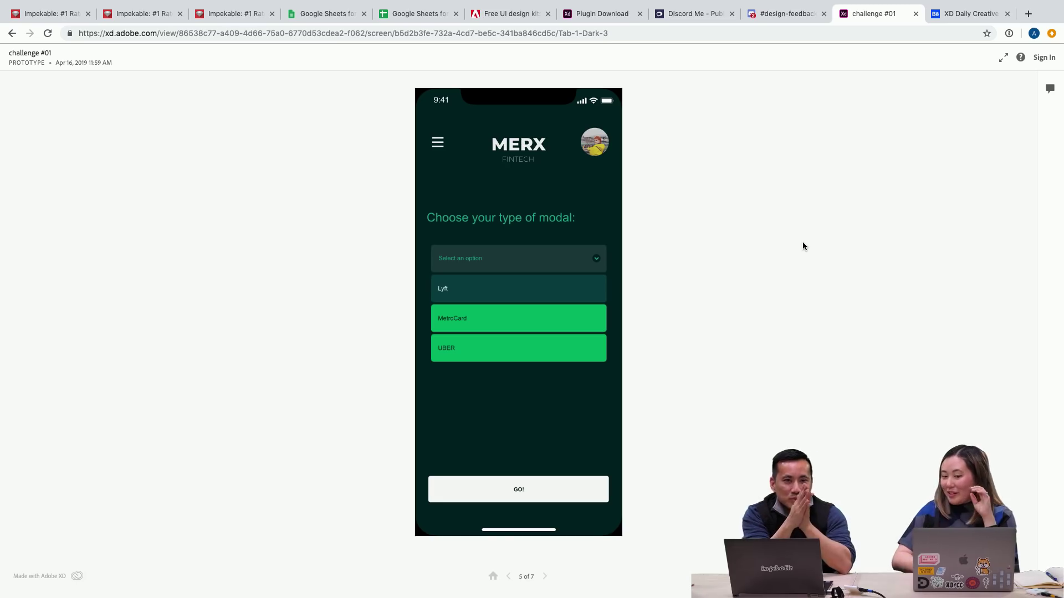
left_click(962, 17)
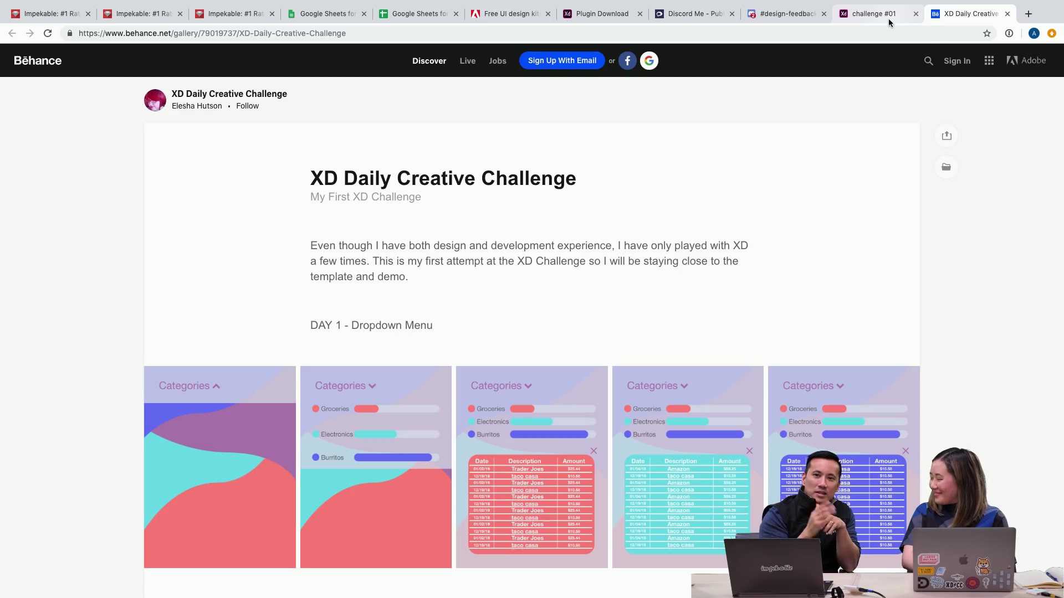
left_click(889, 19)
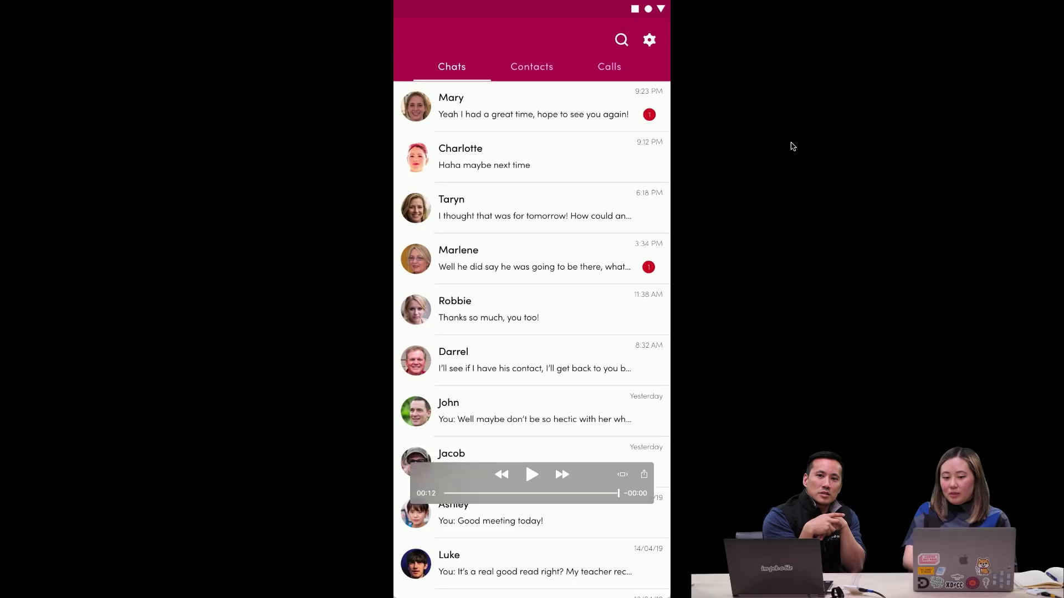
Replay the chat app video in QuickTime Player and, back in the browser, open the Adobe XD Challenge 1 link from Discord's design-feedback channel.
left_click(531, 476)
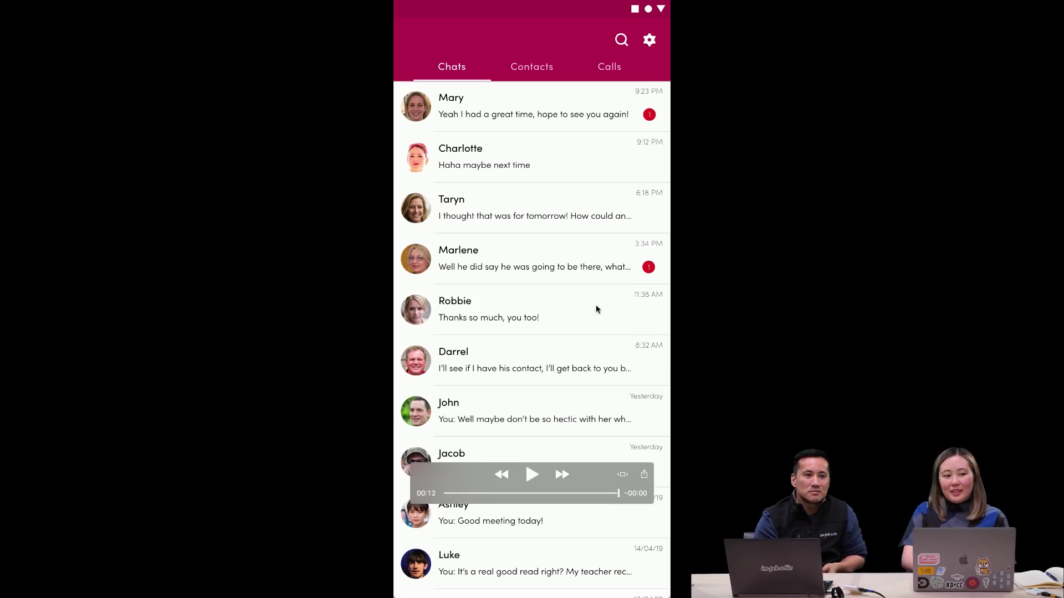
mouse_move(870, 2)
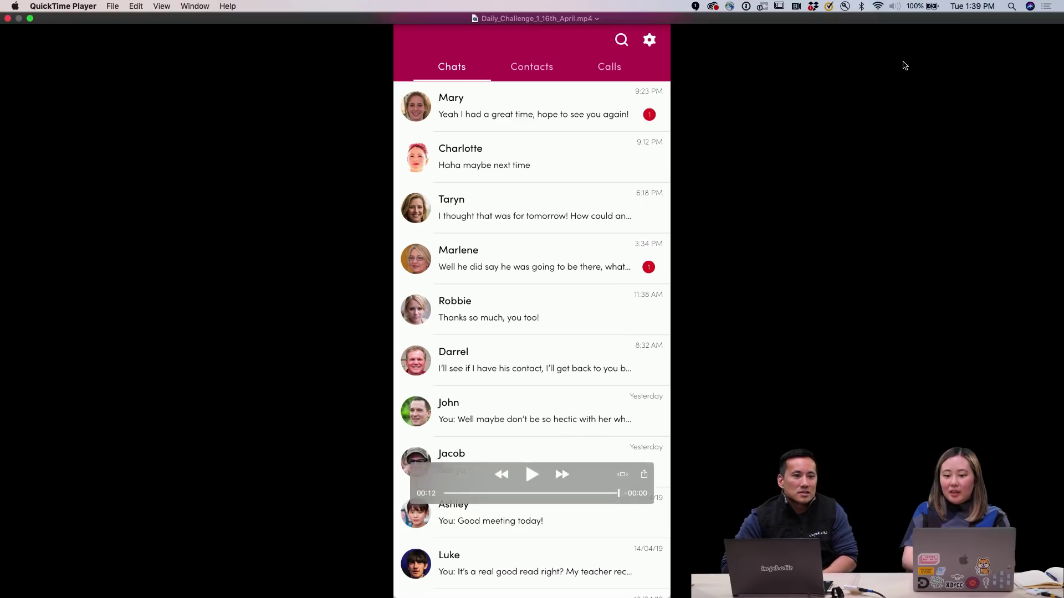
key("super+Tab")
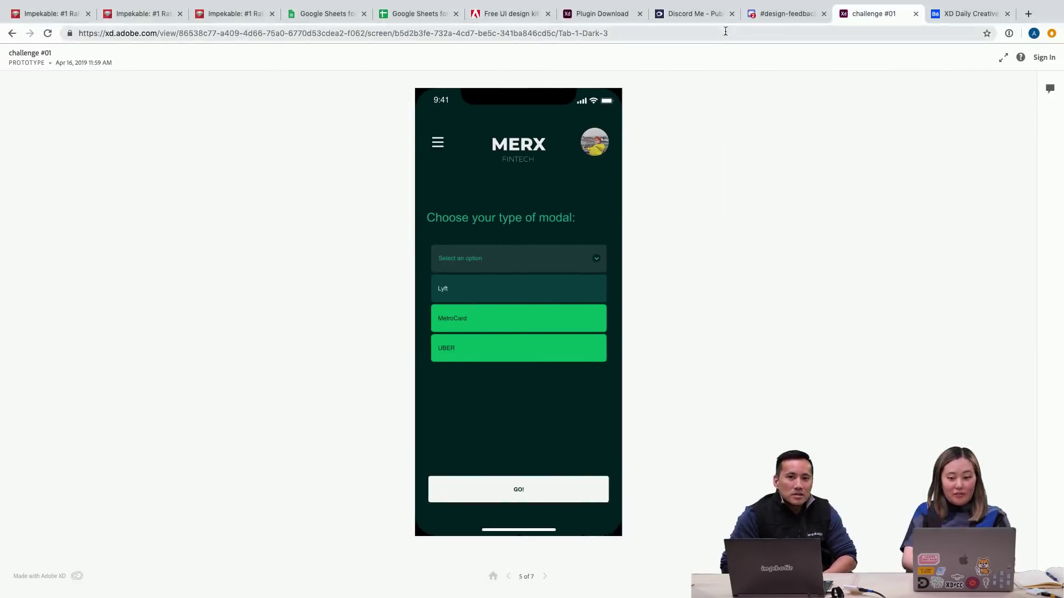
left_click(792, 16)
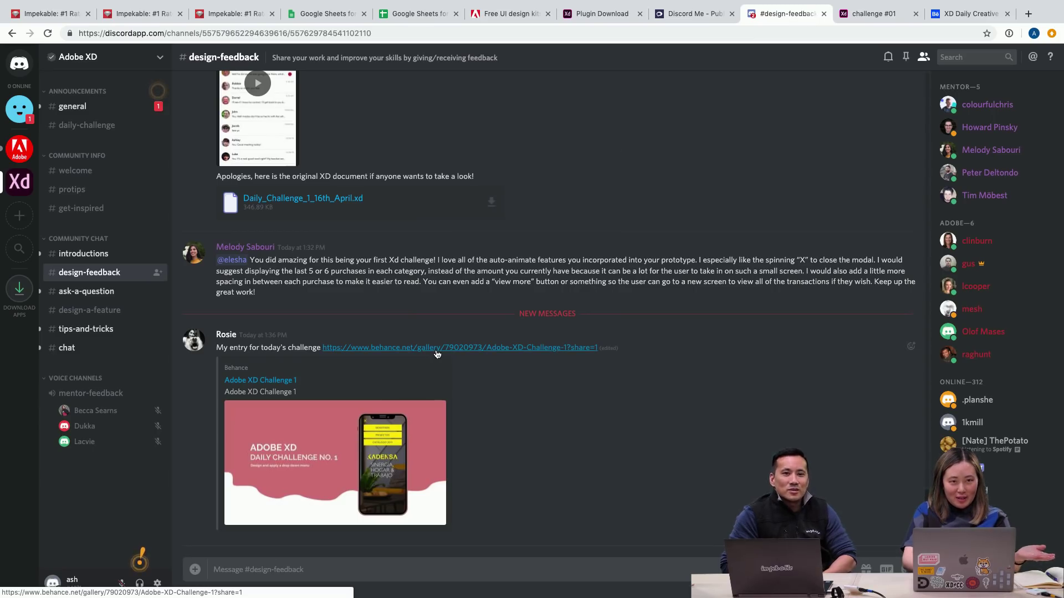
left_click(436, 348)
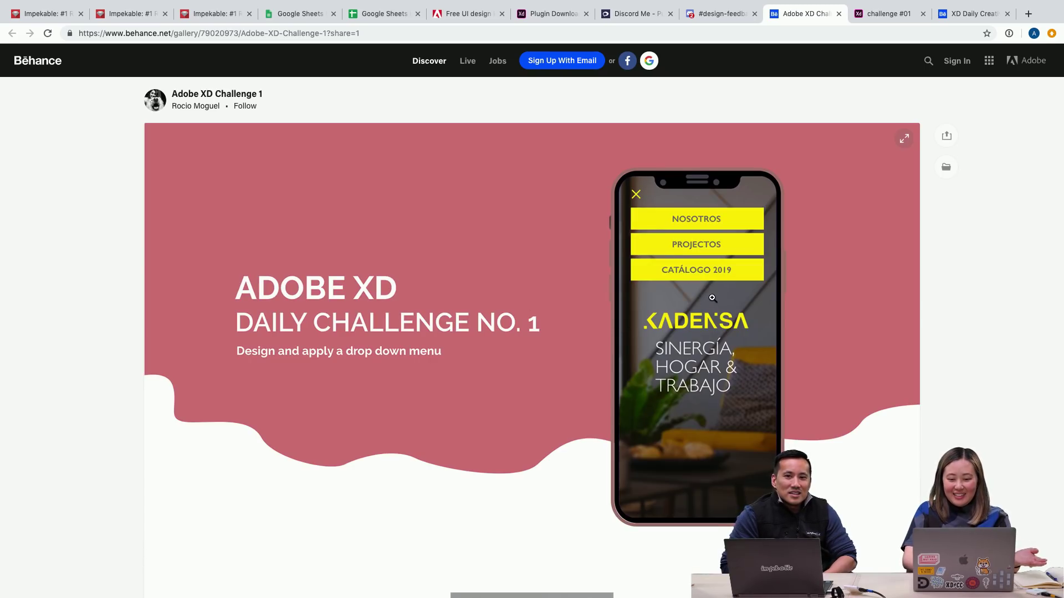
Review the Adobe XD Challenge 1 project and its Kadensa drop-down menu video, comparing it with the chat app video in QuickTime Player.
scroll(712, 298, "down", 1)
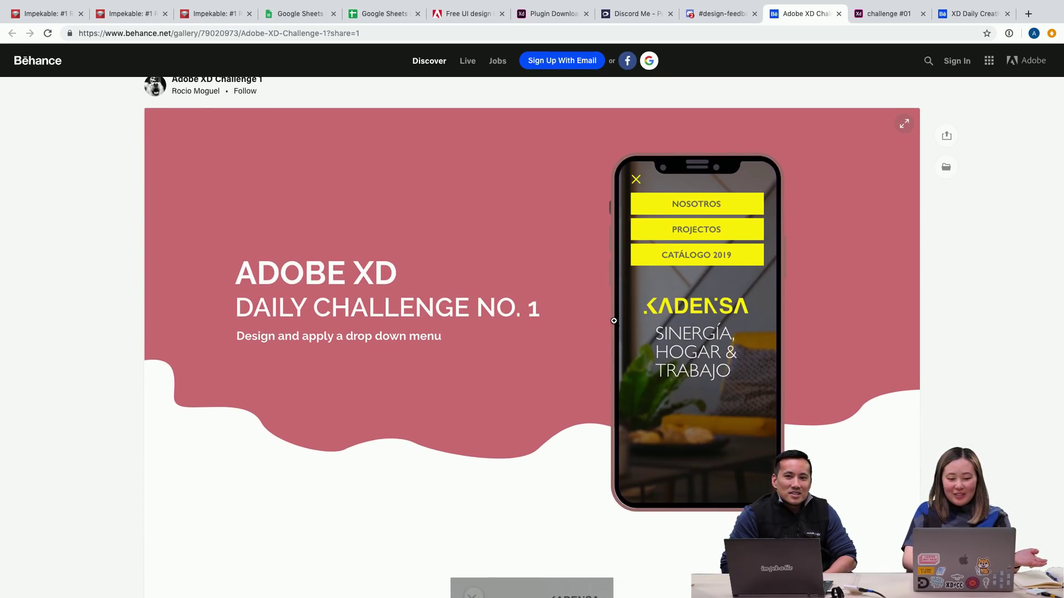
scroll(614, 320, "down", 3)
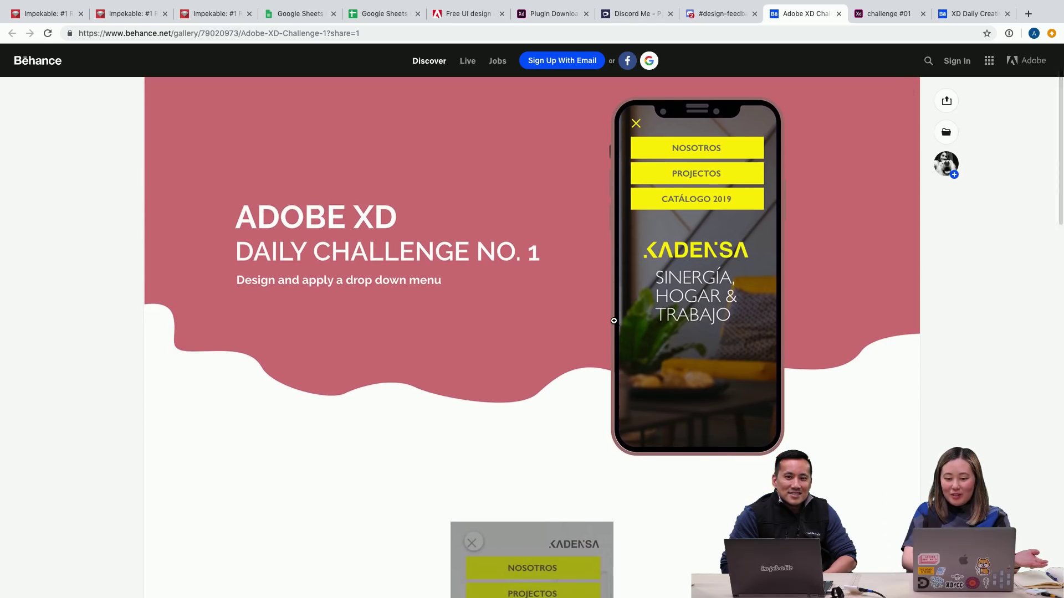
scroll(613, 320, "down", 10)
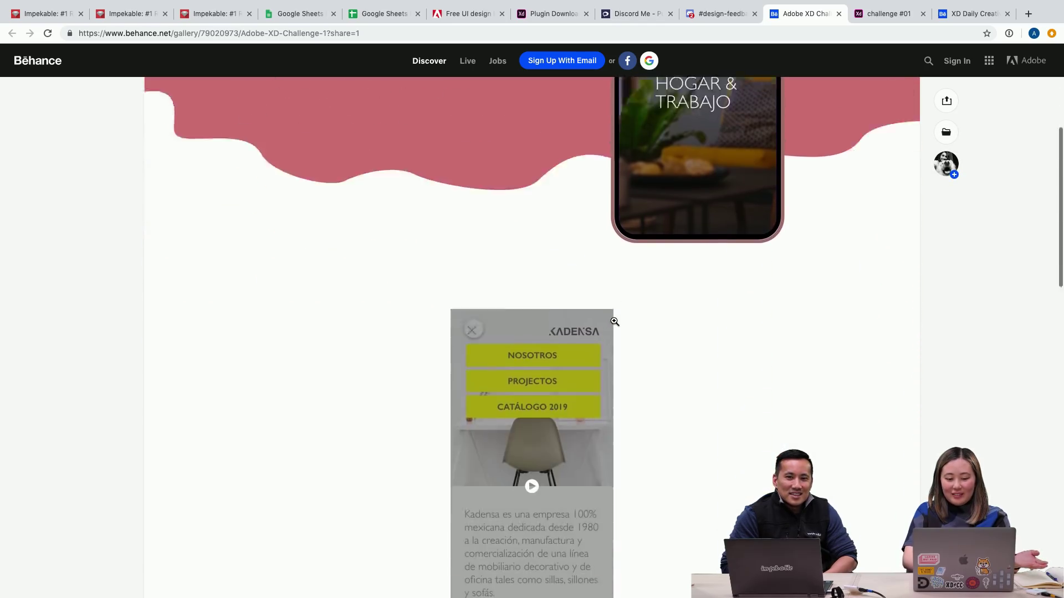
scroll(614, 321, "down", 1)
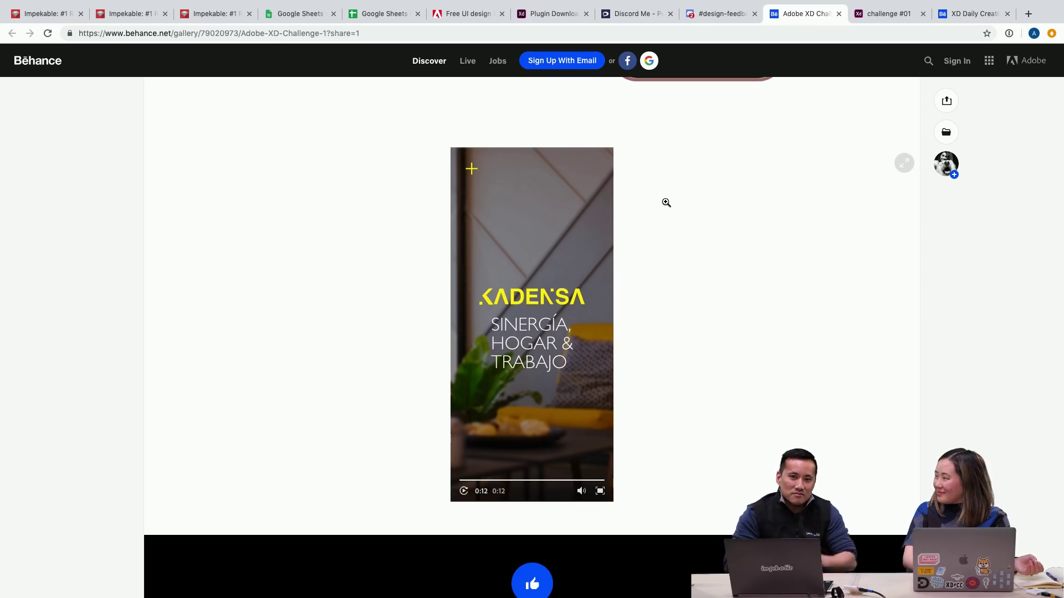
scroll(666, 202, "up", 1)
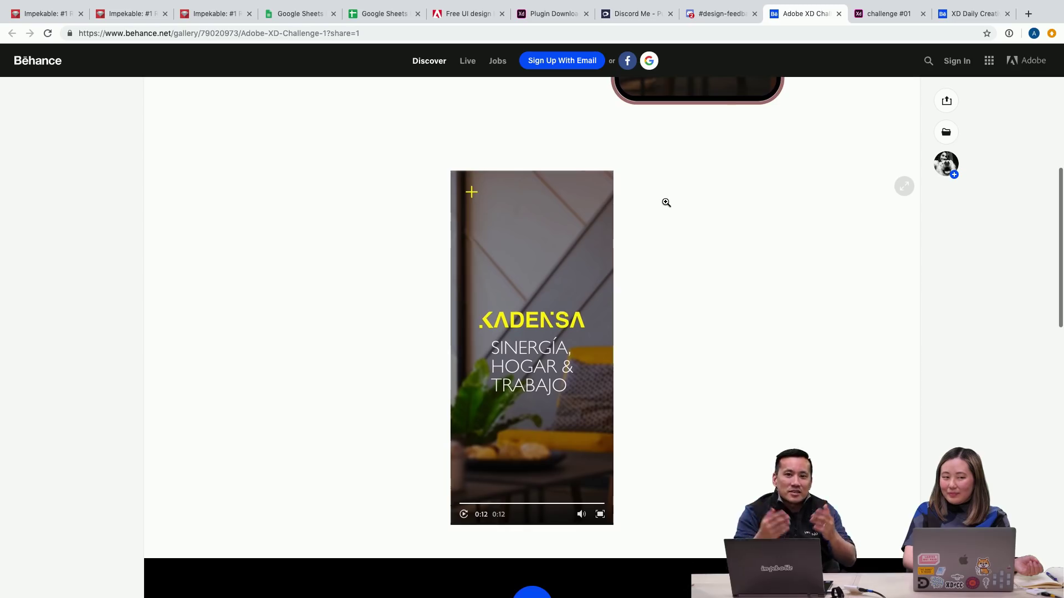
scroll(667, 203, "down", 1)
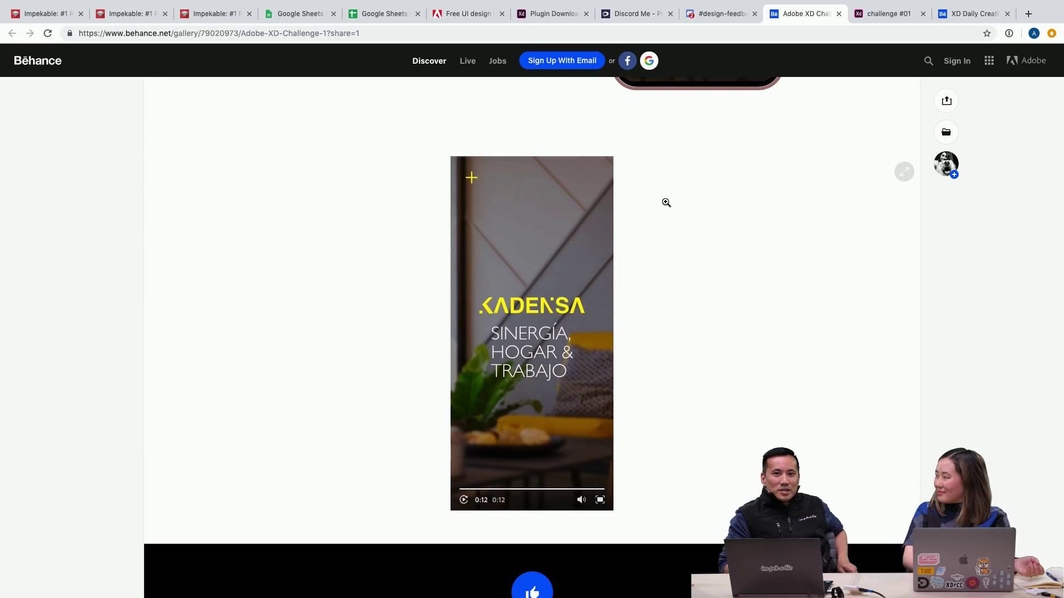
scroll(667, 203, "down", 1)
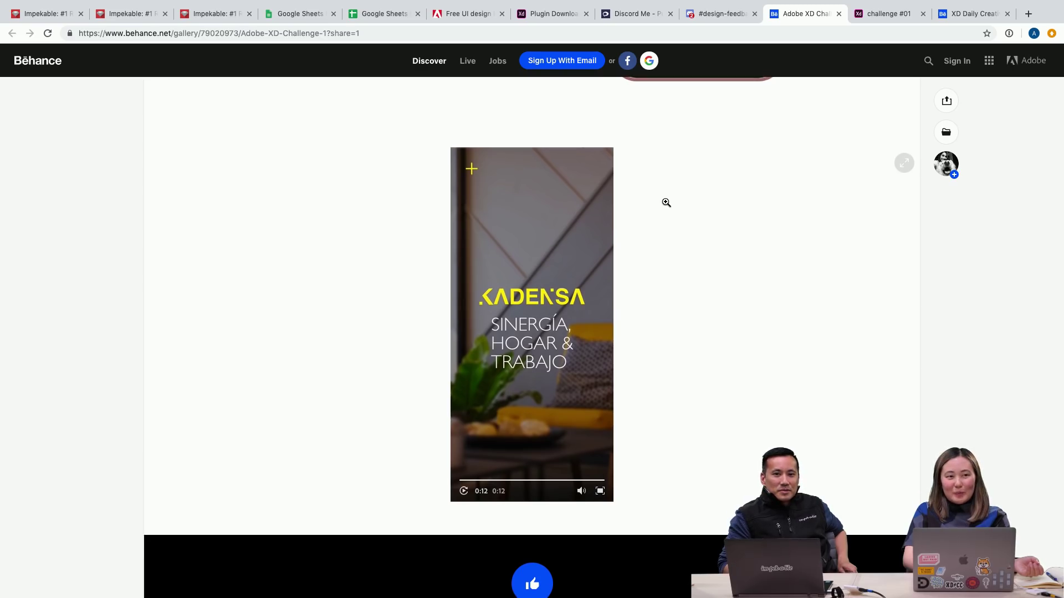
scroll(666, 203, "down", 2)
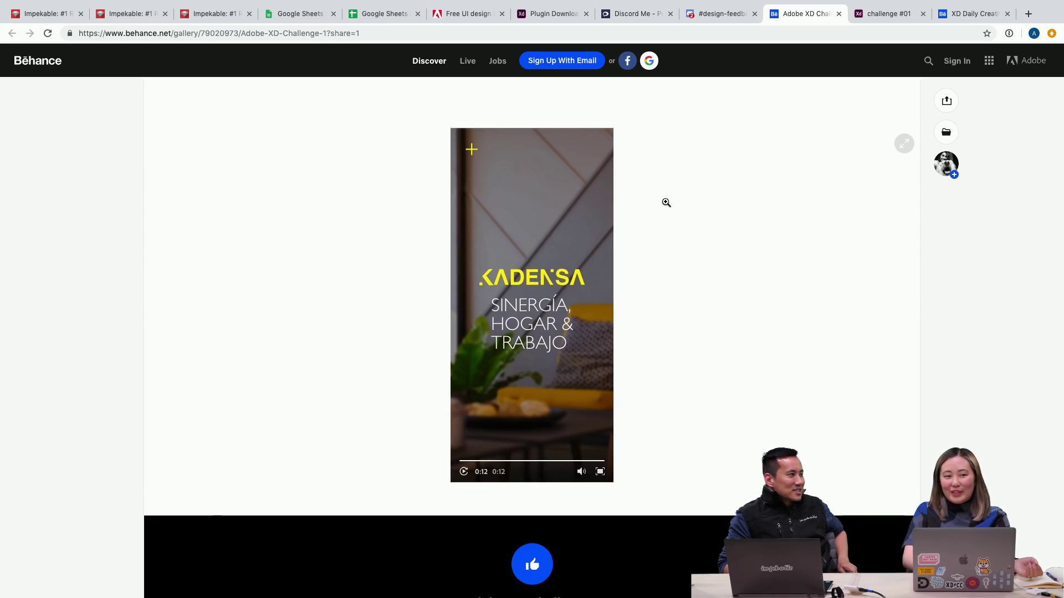
key("ctrl+Left")
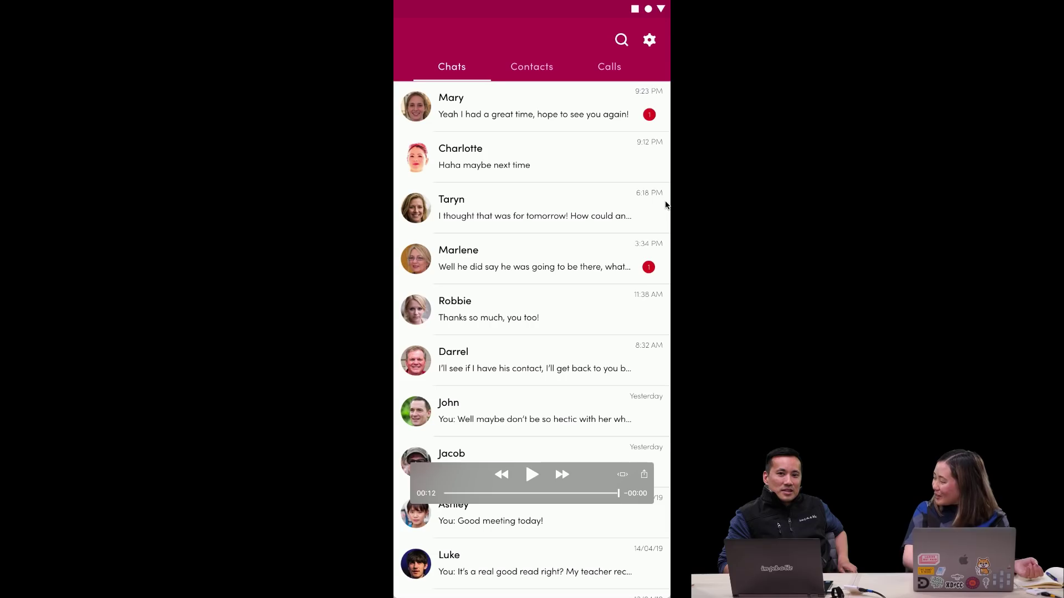
key("ctrl+Right")
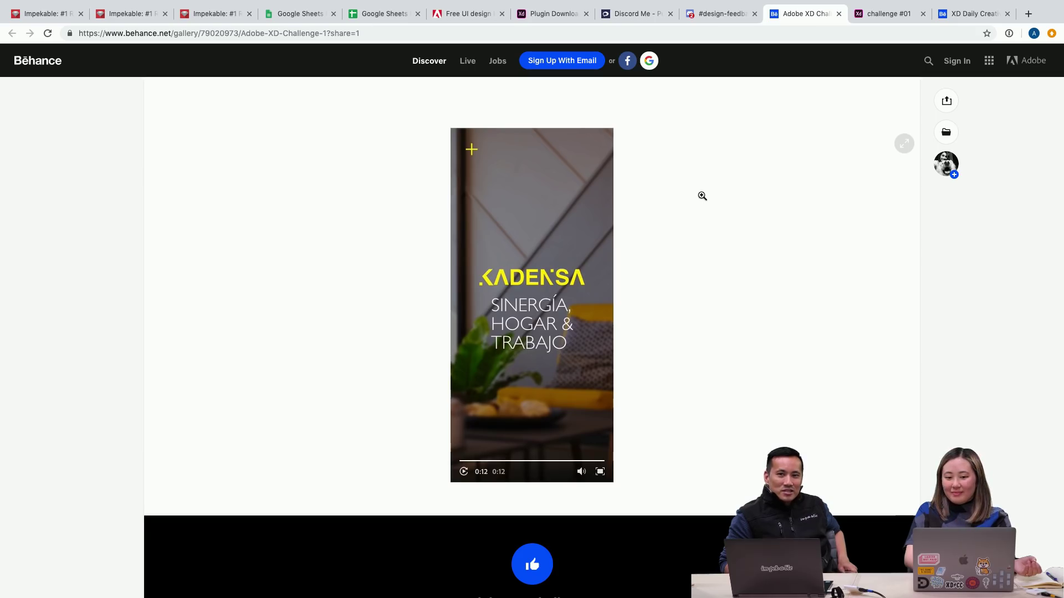
scroll(702, 196, "down", 1)
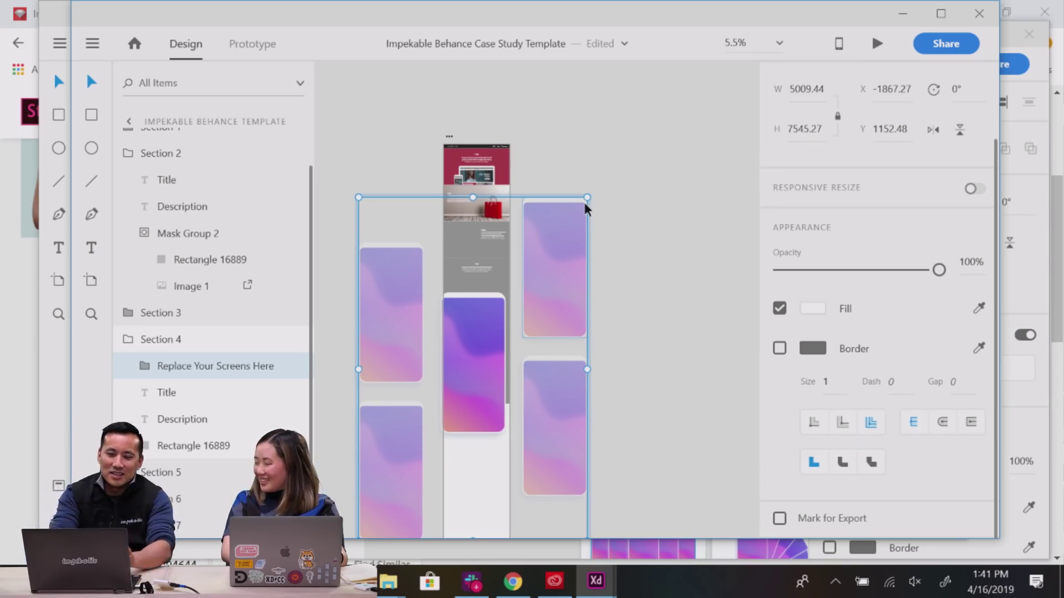
Undo the last resize and move of the Replace Your Screens Here group in Adobe XD and turn off its Responsive Resize.
key("Delete")
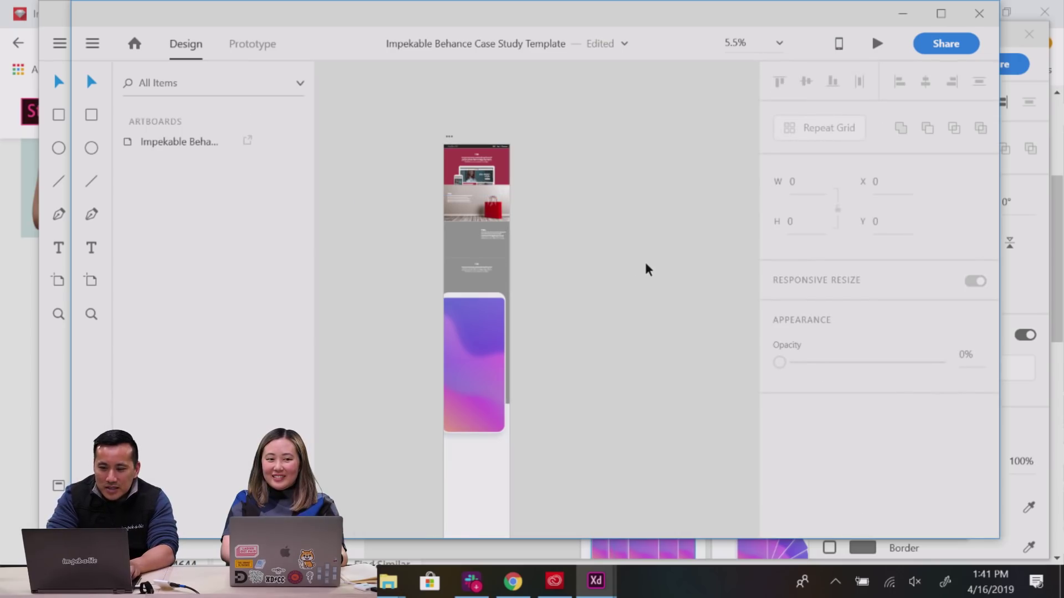
key("ctrl+z")
key("ctrl+z")
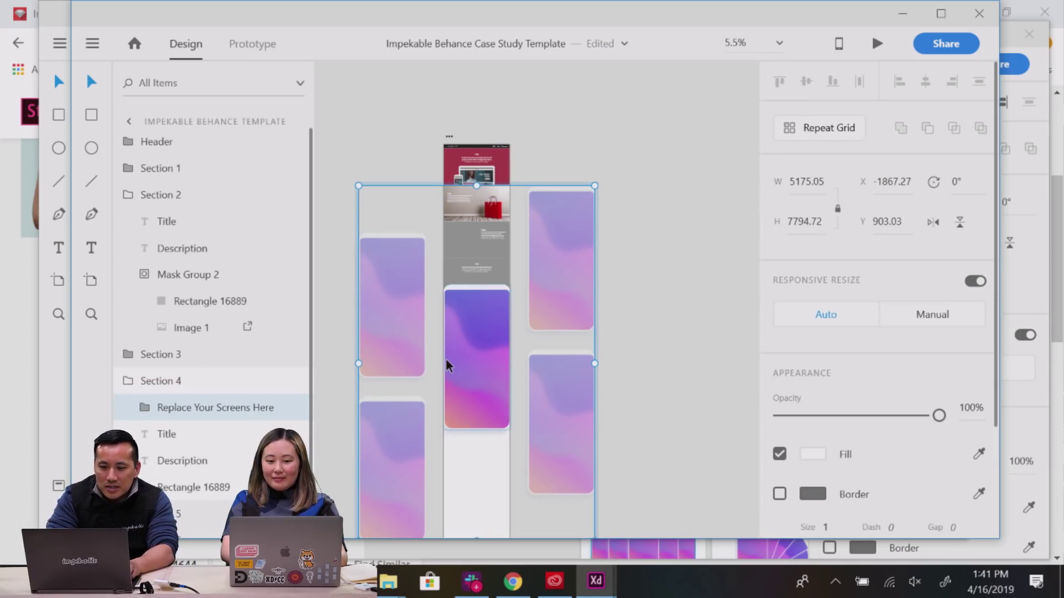
key("ctrl+z")
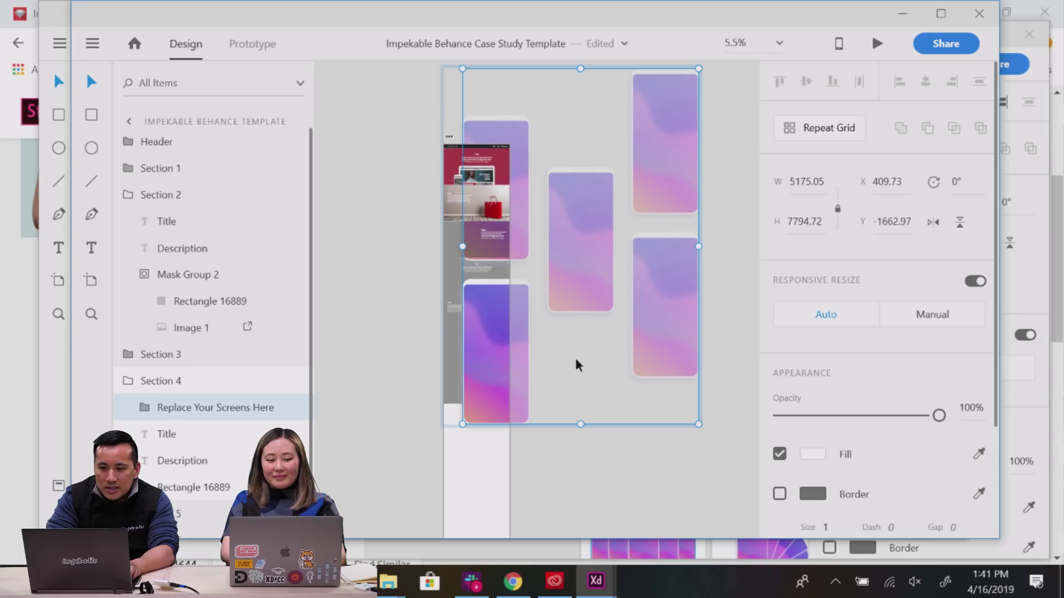
left_click(978, 280)
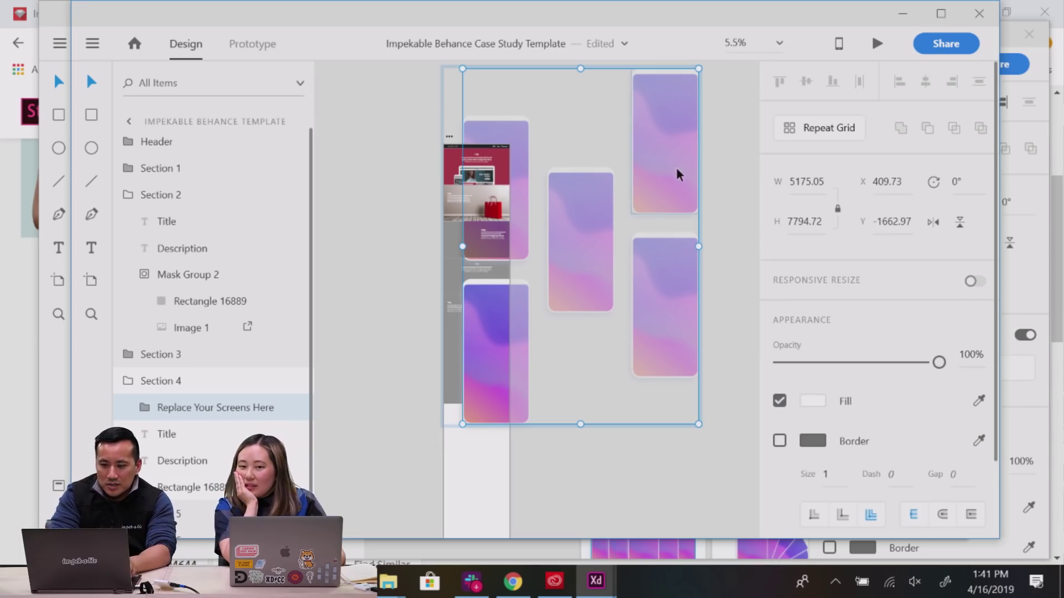
left_click_drag(698, 68, 596, 222)
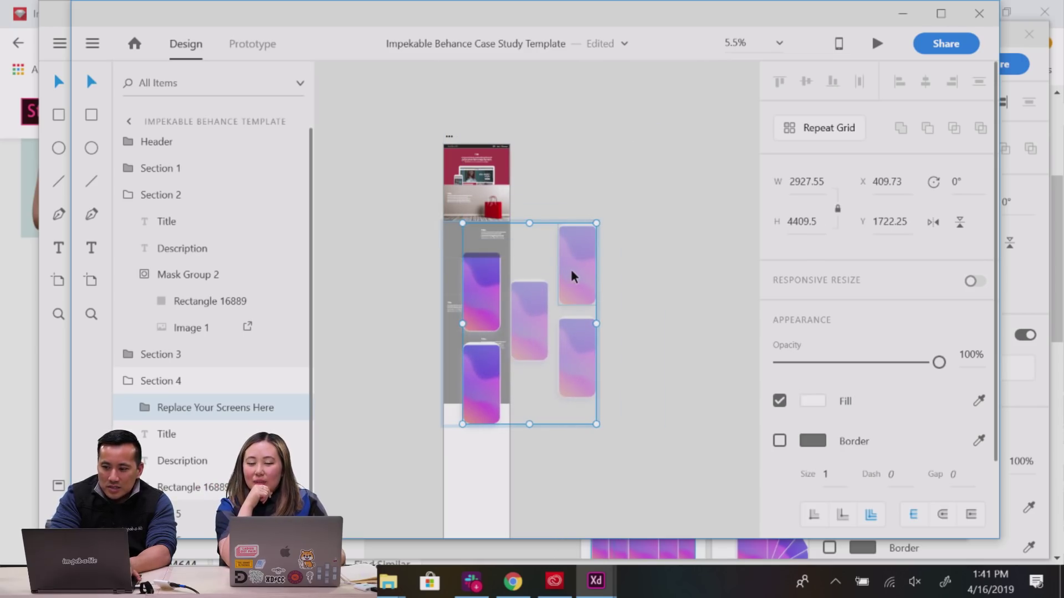
left_click_drag(570, 267, 571, 342)
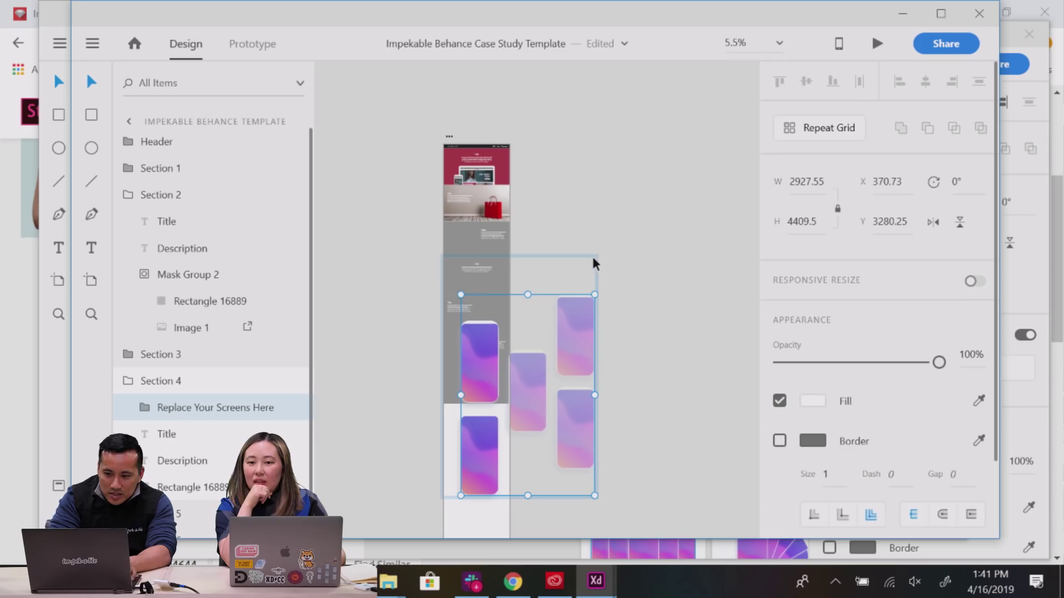
left_click_drag(595, 294, 767, 146)
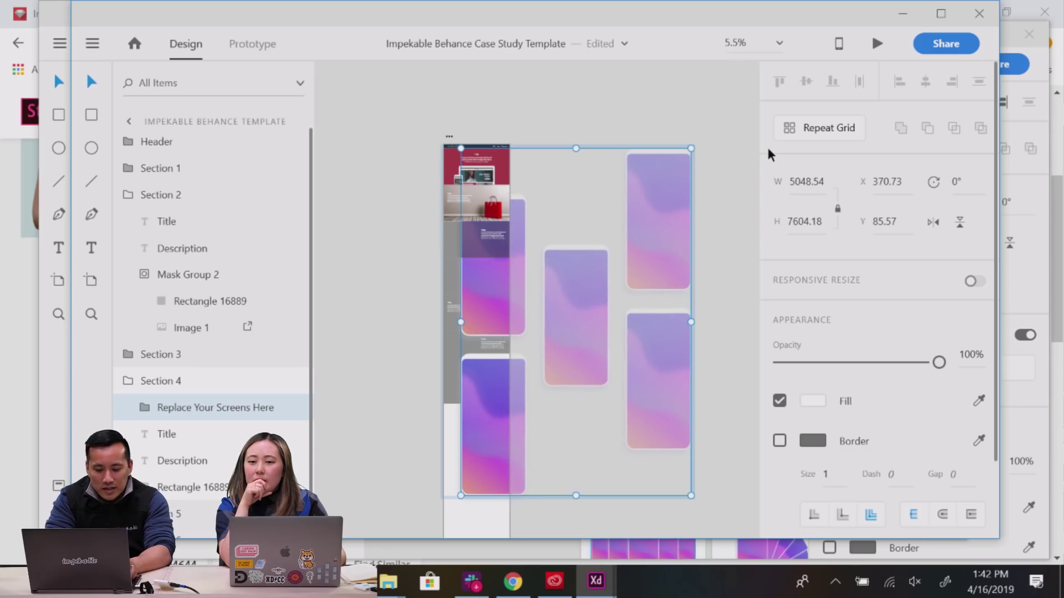
key("ctrl+z")
key("ctrl+shift+z")
key("ctrl+shift+z")
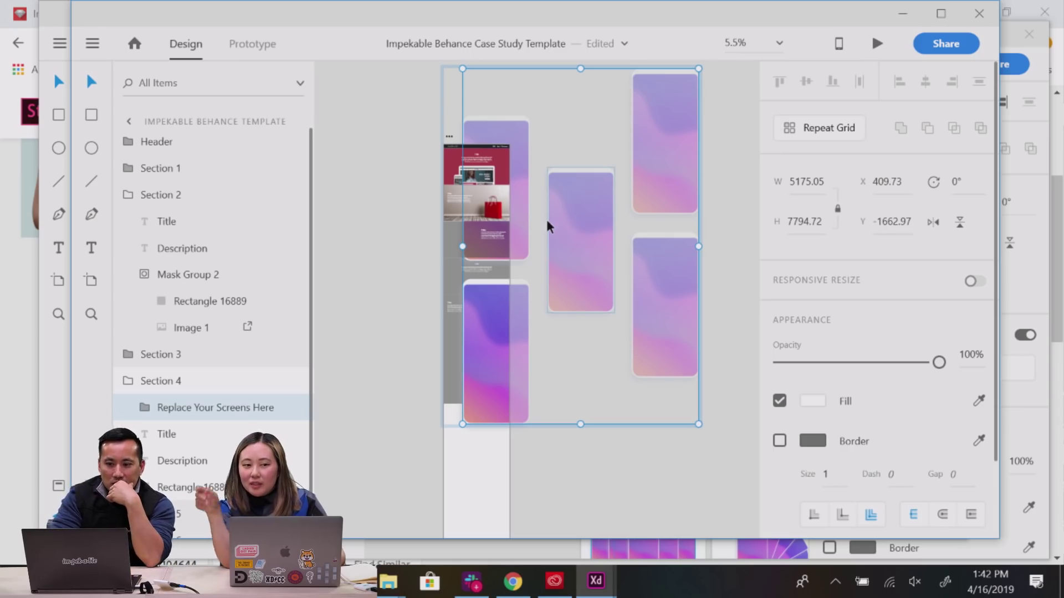
Inspect the Centre Screen and Mobile layers inside the Centre Phone group, including the Mobile shape's corner radius.
double_click(578, 254)
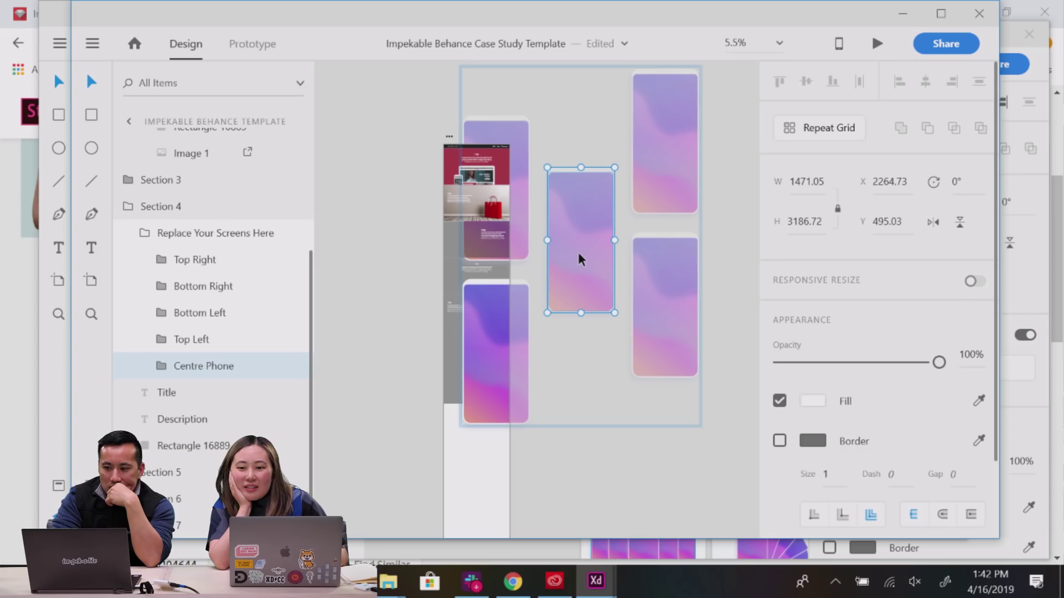
double_click(579, 256)
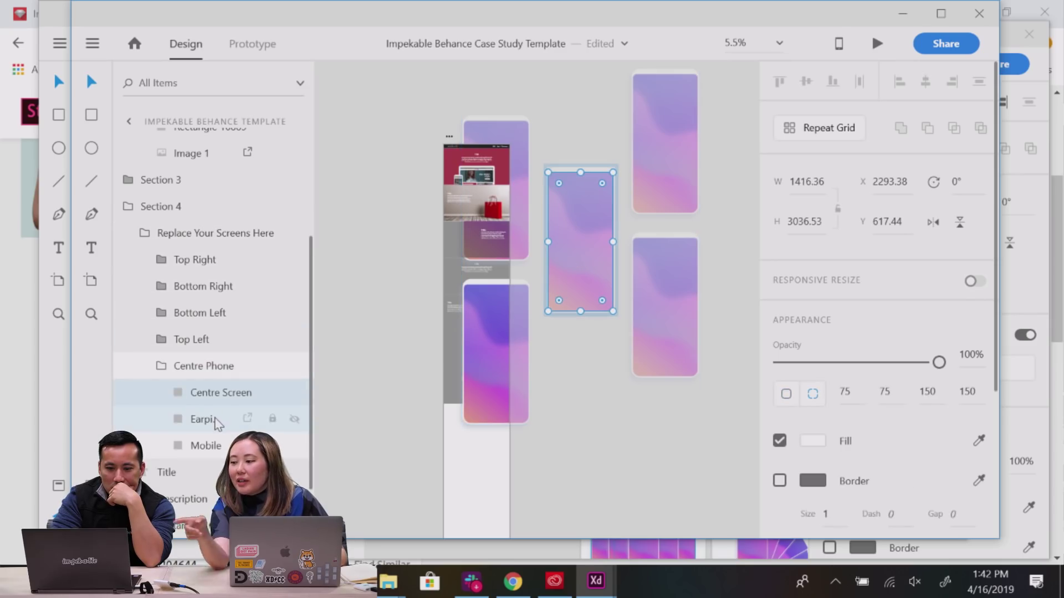
left_click(202, 451)
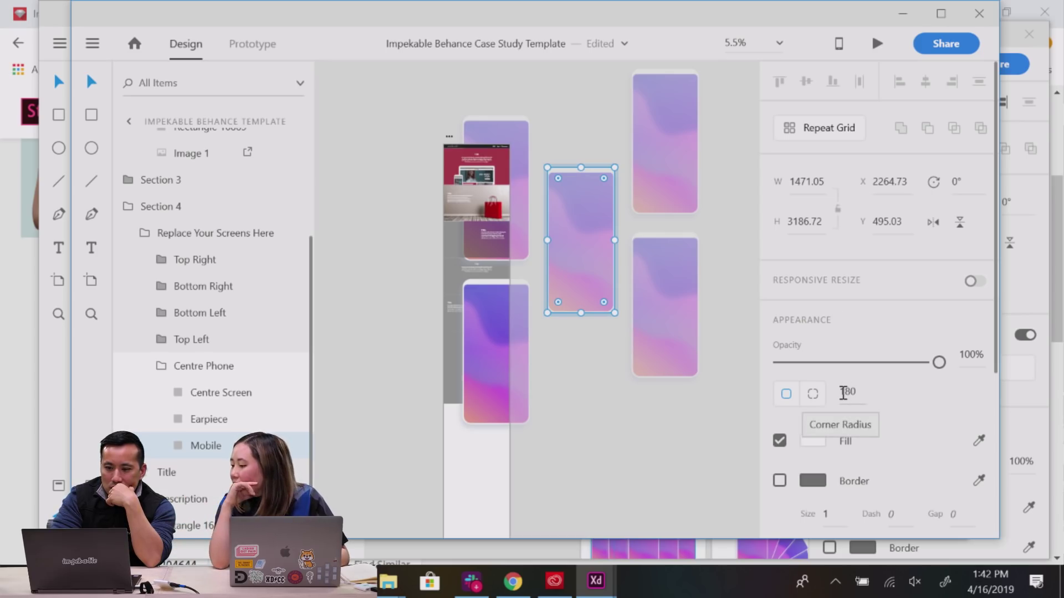
left_click(218, 371)
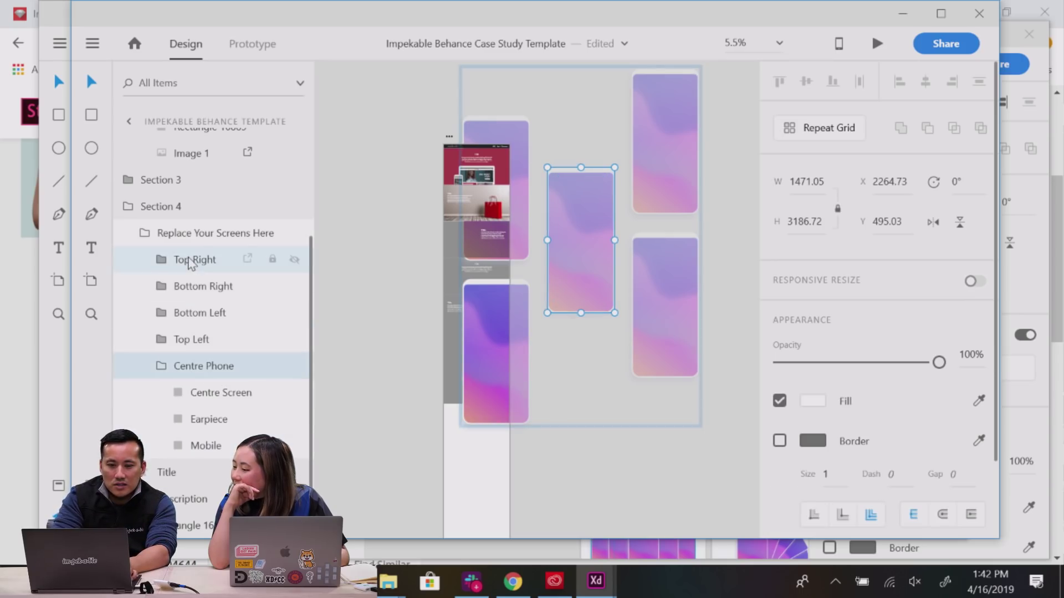
Scale the whole Replace Your Screens Here group to about 1316 × 1982 and place it at about X 62, Y 2610 on the artboard.
left_click(194, 237)
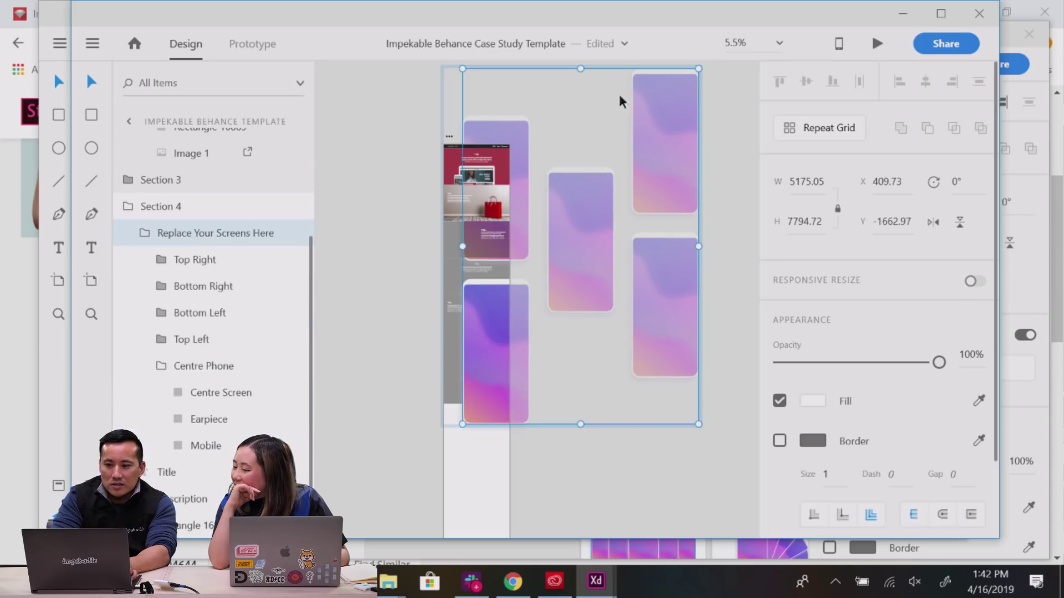
left_click_drag(699, 68, 561, 230)
left_click_drag(482, 312, 467, 296)
scroll(478, 335, "up", 5)
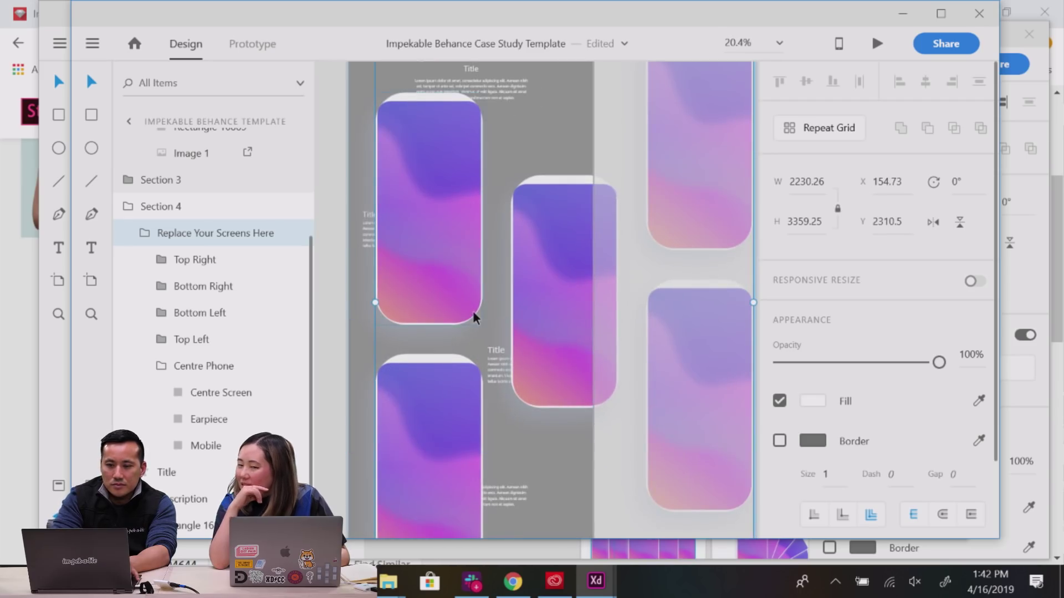
scroll(473, 311, "up", 4)
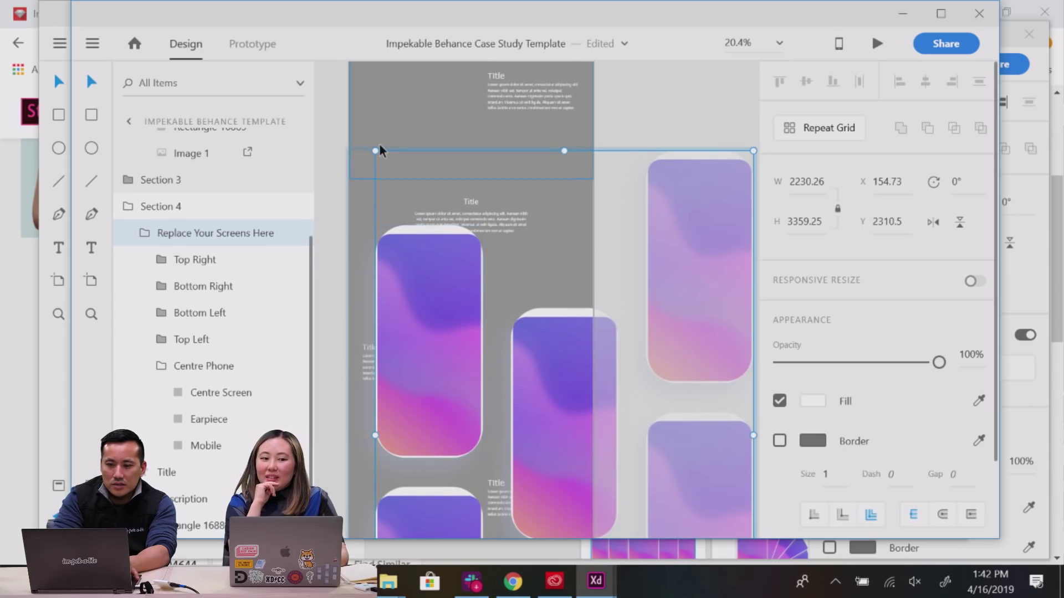
left_click_drag(370, 154, 527, 317)
left_click_drag(565, 469, 396, 286)
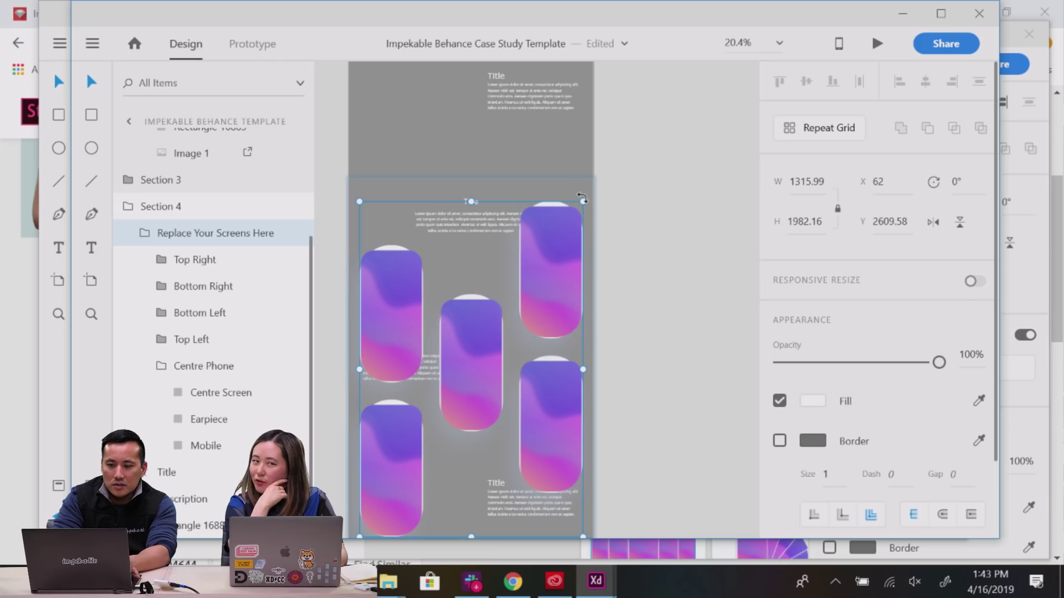
Scale the Replace Your Screens Here group down to about 985 × 1483 and place it at about X 206, Y 2539.
left_click_drag(581, 200, 526, 286)
left_click_drag(503, 335, 527, 244)
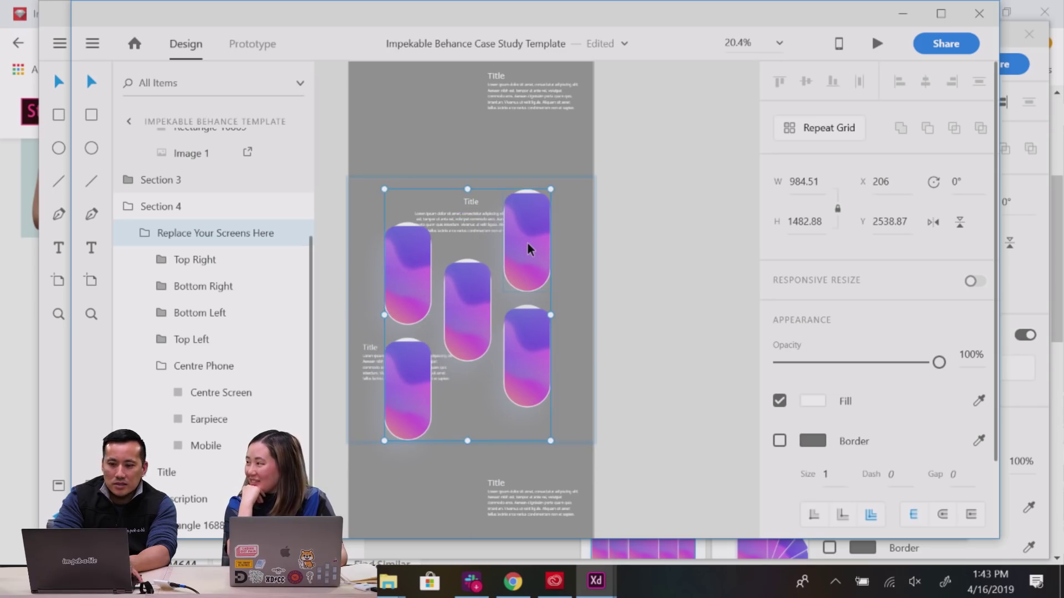
double_click(387, 283)
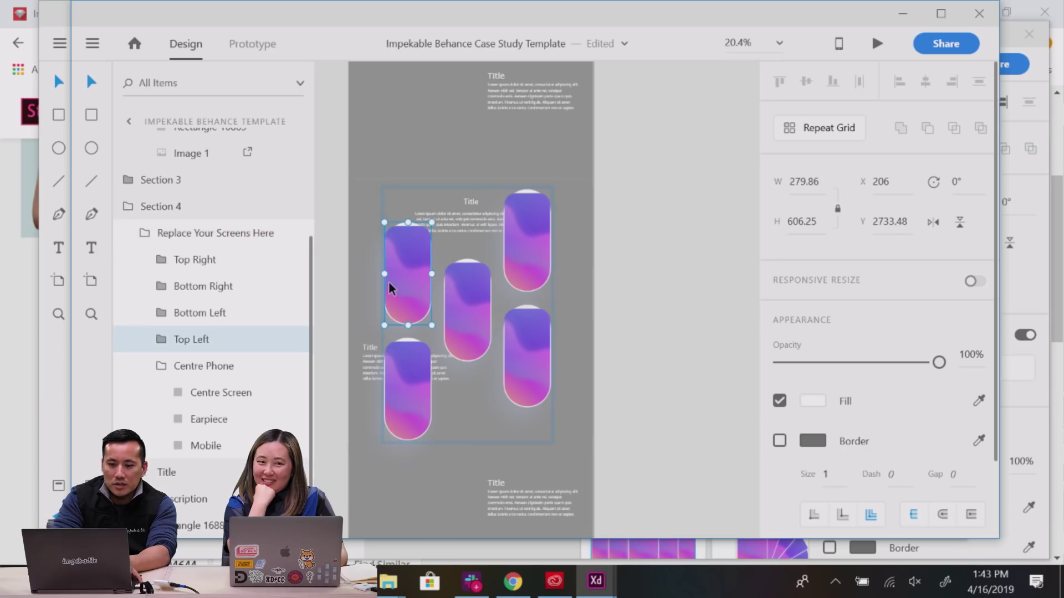
Set the corner radius of the Mobile shape in the Centre Phone group to 30.
left_click(213, 445)
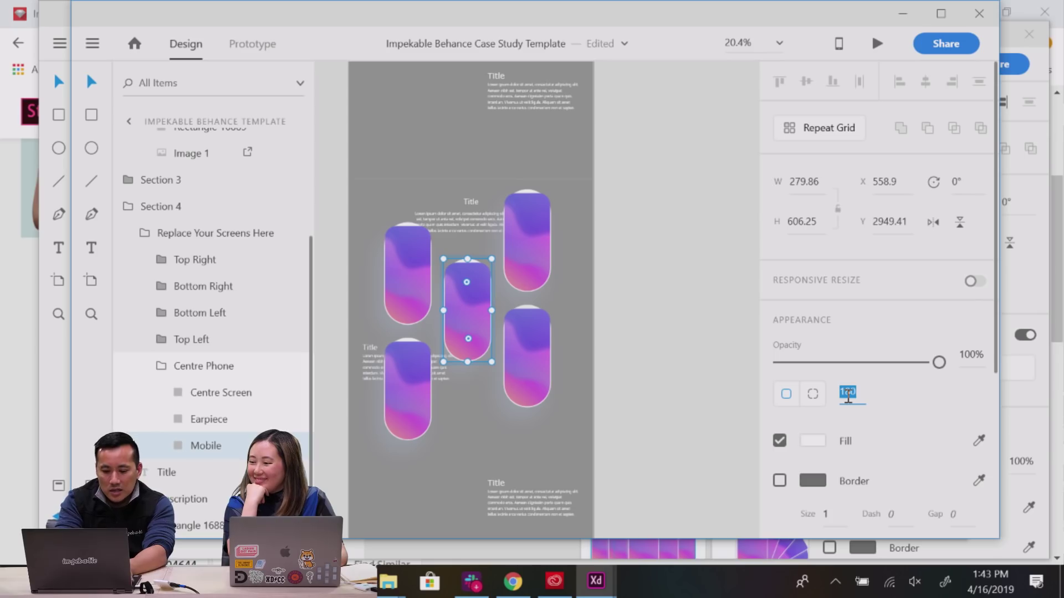
type("30")
key("Return")
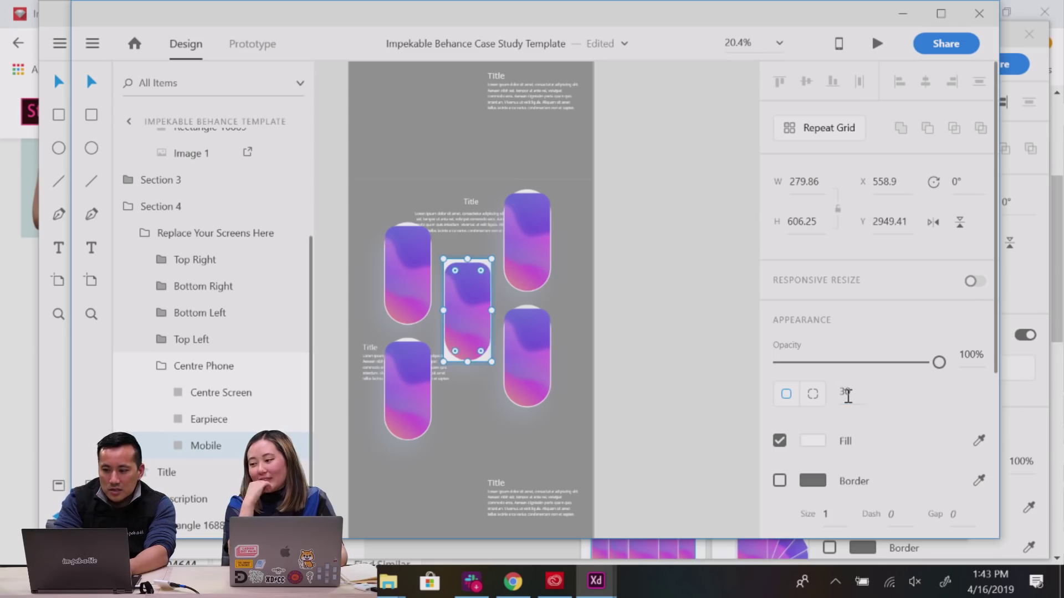
Nudge the Centre Phone's Mobile shape downward and back up to its starting position.
key("Down")
key("Down")
key("Down")
key("Down")
key("Down")
key("Down")
key("Down")
key("Down")
key("Down")
key("Down")
key("Down")
key("Down")
key("Down")
key("Down")
key("Down")
key("Down")
key("Down")
key("Down")
key("Down")
key("Down")
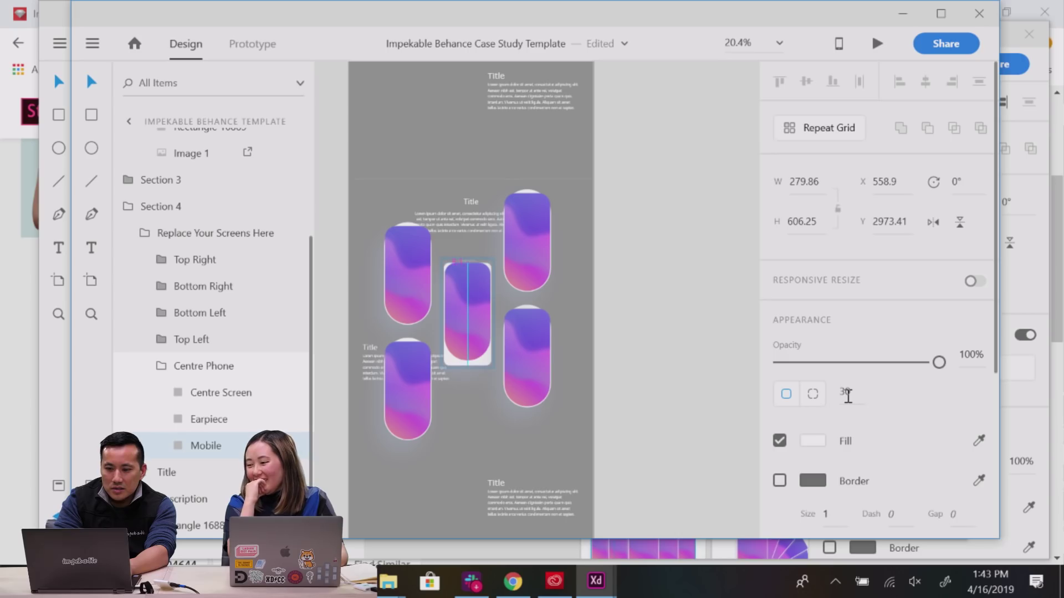
key("Up")
key("Up")
key("Up")
key("Up")
key("Up")
key("Up")
key("Up")
key("Up")
key("Up")
key("Up")
key("Up")
key("Up")
key("Up")
key("Up")
key("Up")
key("Up")
key("Up")
key("Up")
key("Up")
key("Up")
Reduce the Mobile shape's corner radius to 13 and check its lower corners up close.
double_click(845, 392)
right_click(847, 394)
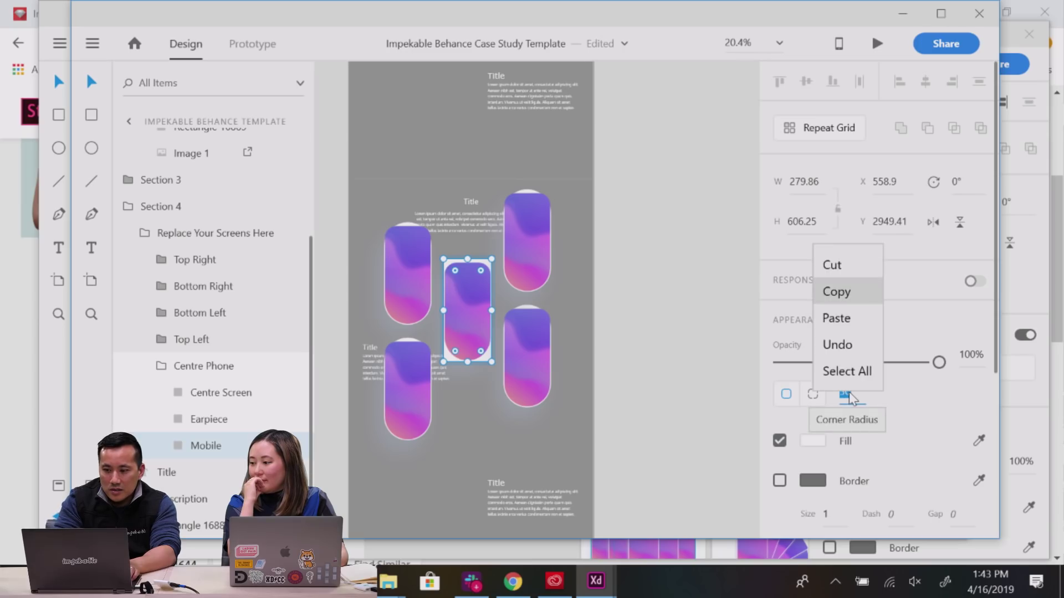
left_click(851, 394)
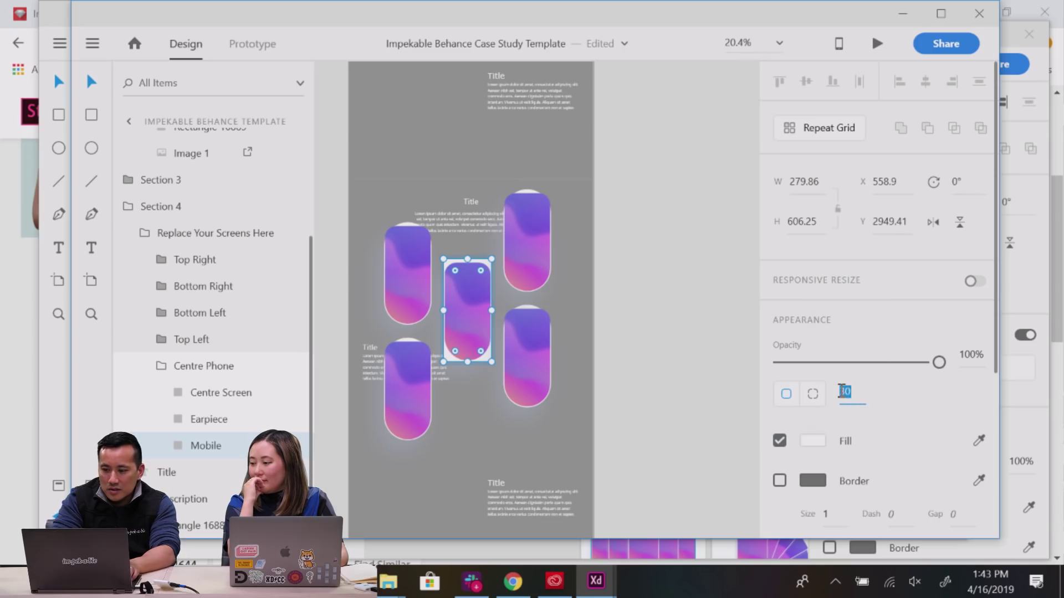
key("Down")
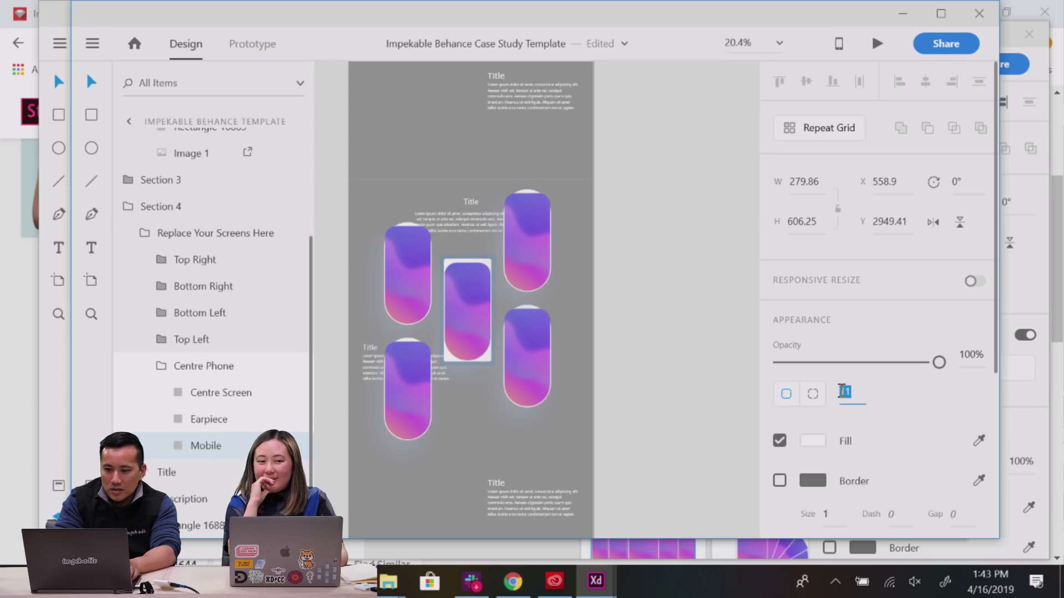
left_click(471, 360)
scroll(467, 350, "up", 5)
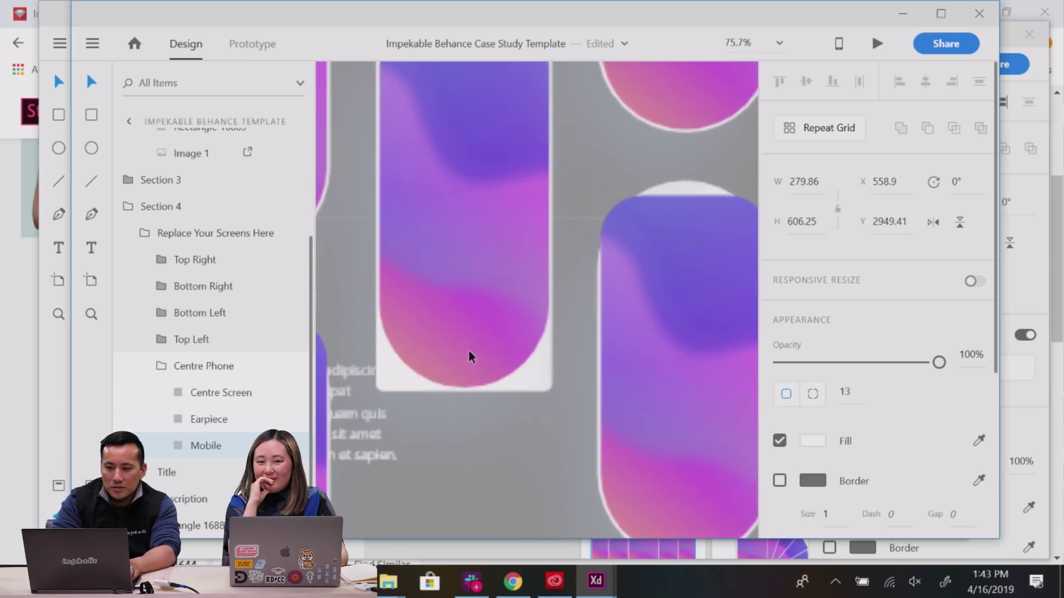
Inspect the Centre Screen shape's image fill and individual corner radii inside the Centre Phone group.
left_click(422, 342)
double_click(421, 341)
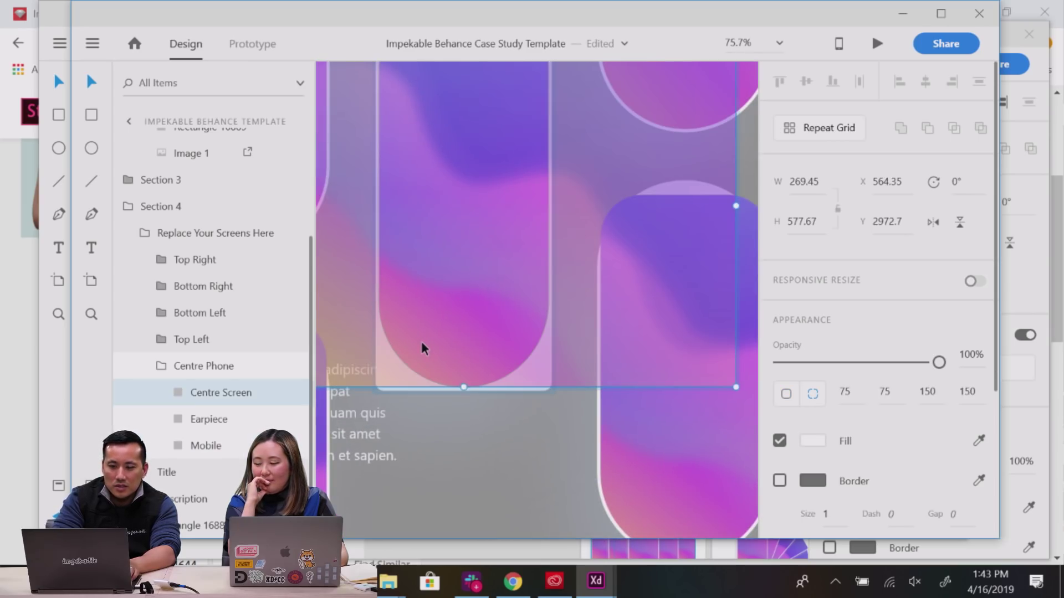
left_click(520, 388)
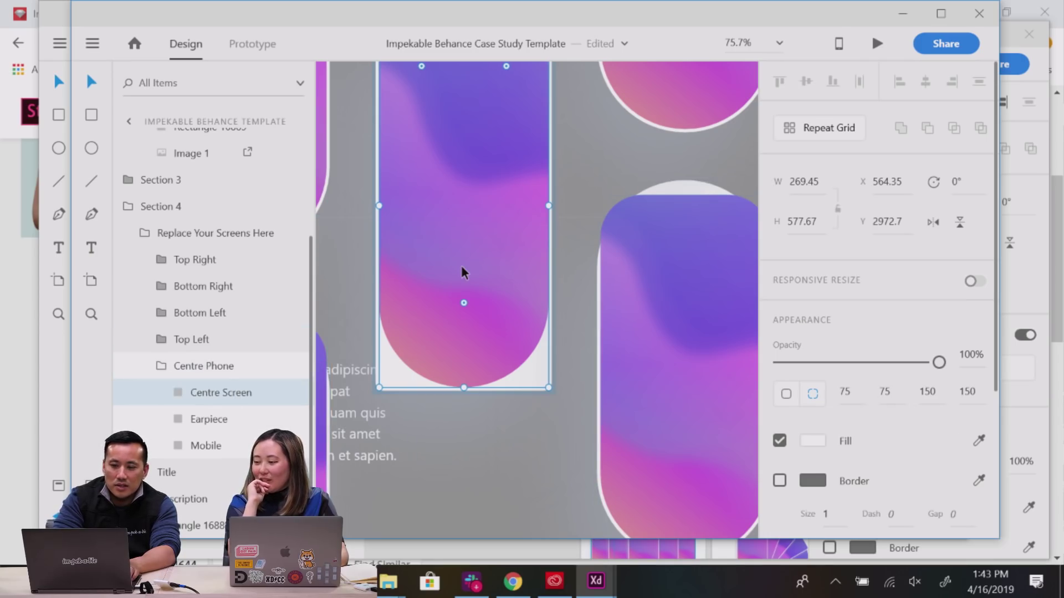
Delete the whole Replace Your Screens Here group from Section 4.
scroll(461, 265, "down", 3)
scroll(461, 267, "down", 4)
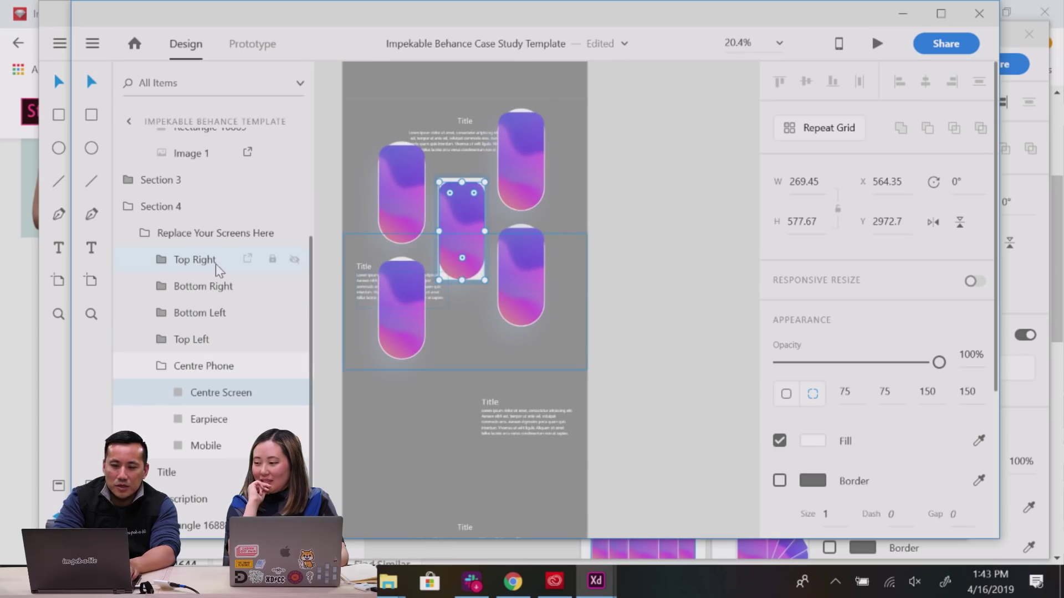
left_click(186, 241)
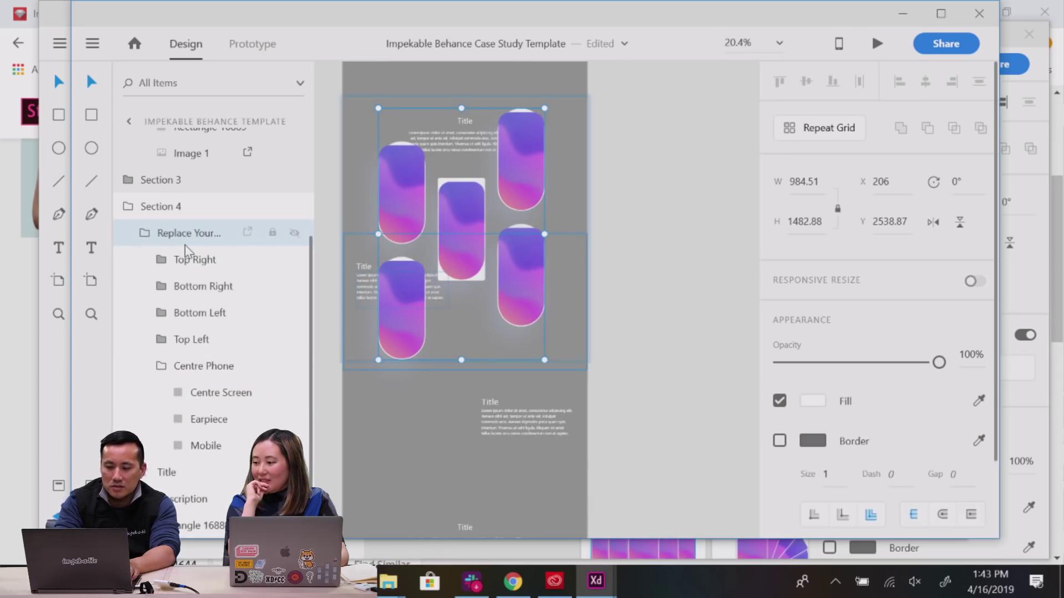
key("Delete")
Switch to Adobe Stock in Chrome, open the portrait of the woman holding red shopping bags from My Library, and copy its preview image.
scroll(418, 194, "up", 2)
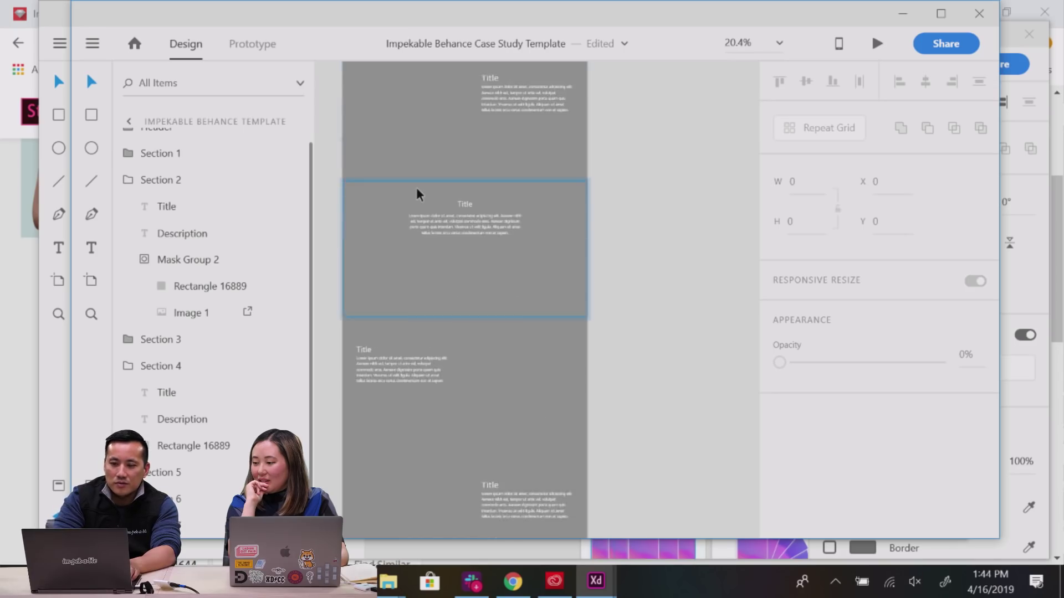
scroll(417, 188, "up", 3)
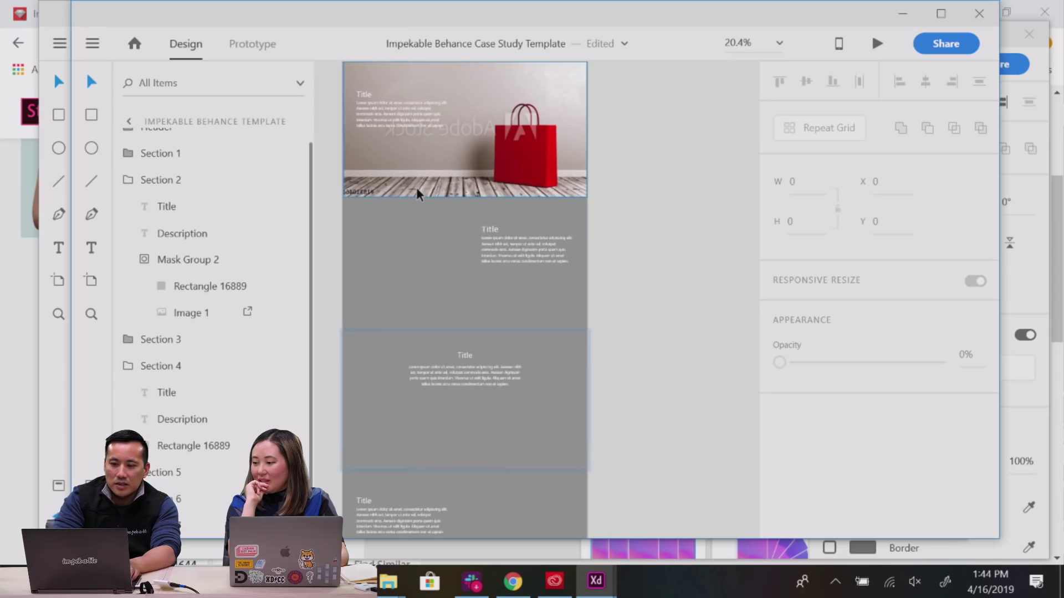
left_click(418, 270)
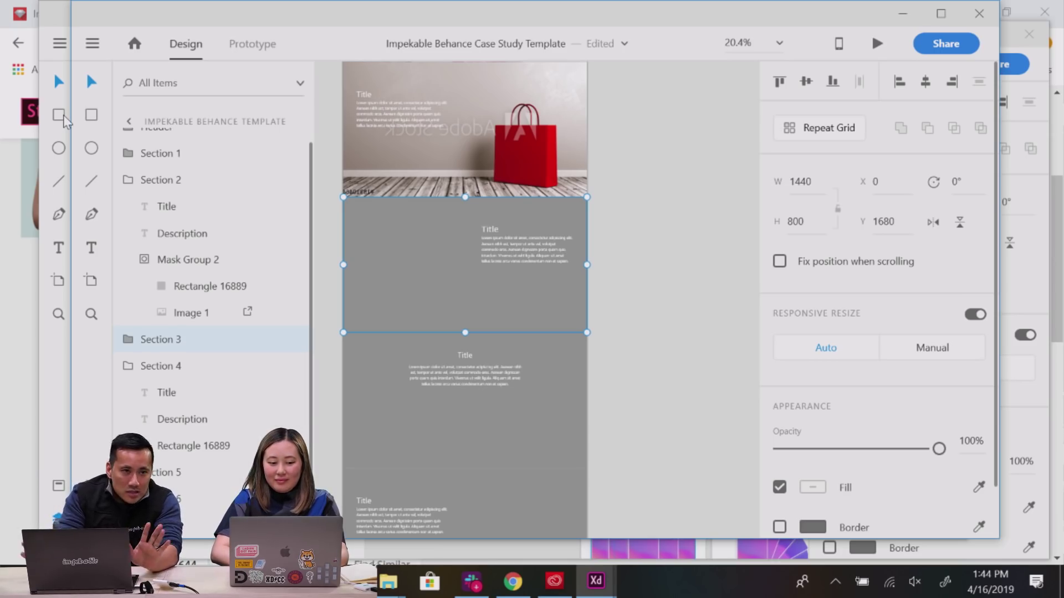
left_click(34, 244)
scroll(388, 314, "down", 2)
scroll(388, 313, "up", 5)
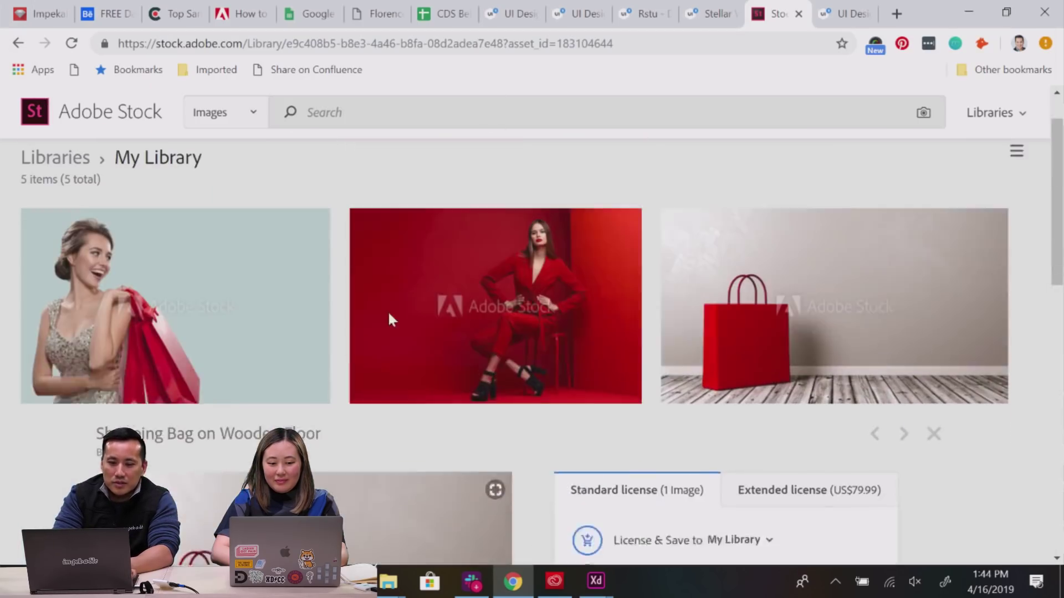
scroll(388, 318, "up", 1)
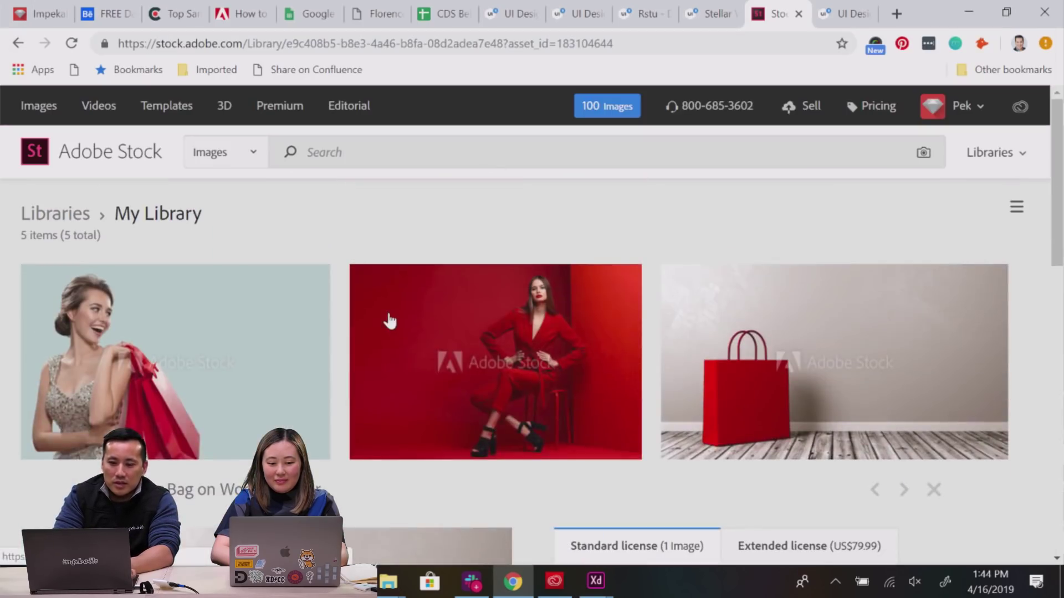
left_click(274, 359)
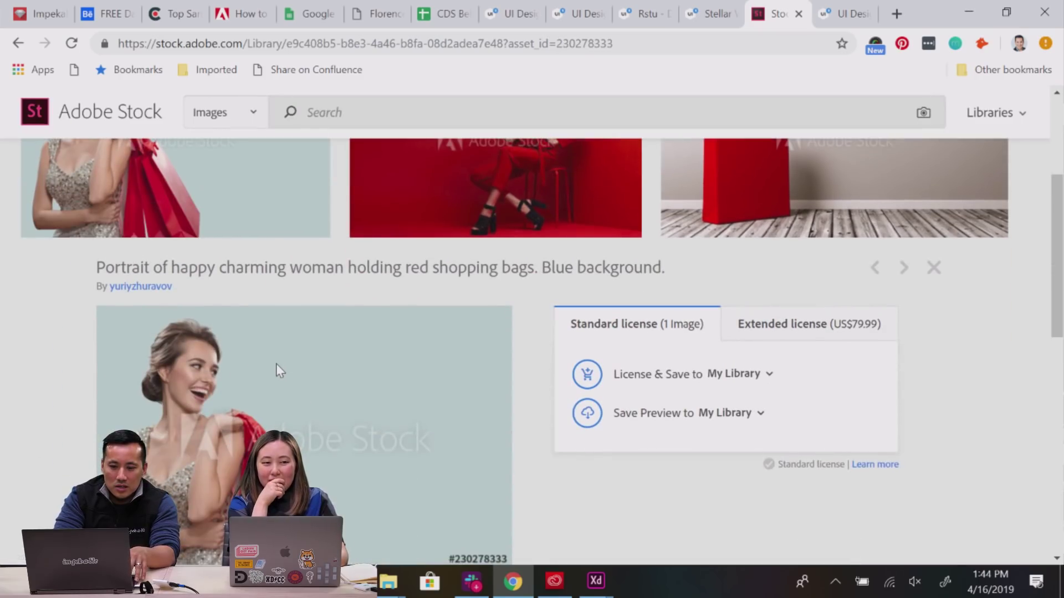
right_click(276, 363)
left_click(317, 413)
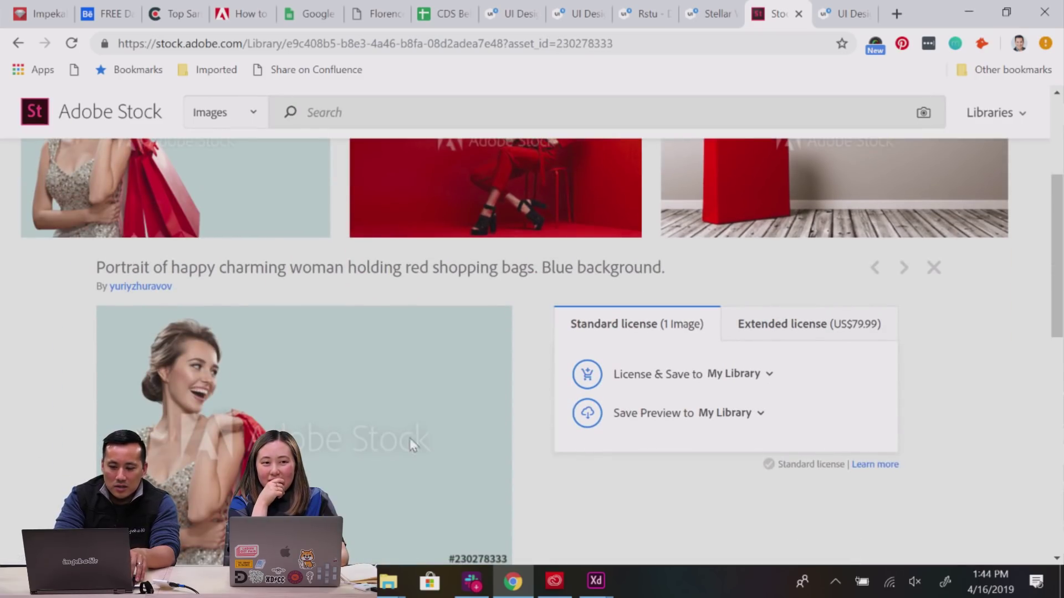
Return to the Impekable Behance Case Study Template in Adobe XD and paste the copied shopping portrait into Section 3.
mouse_move(596, 581)
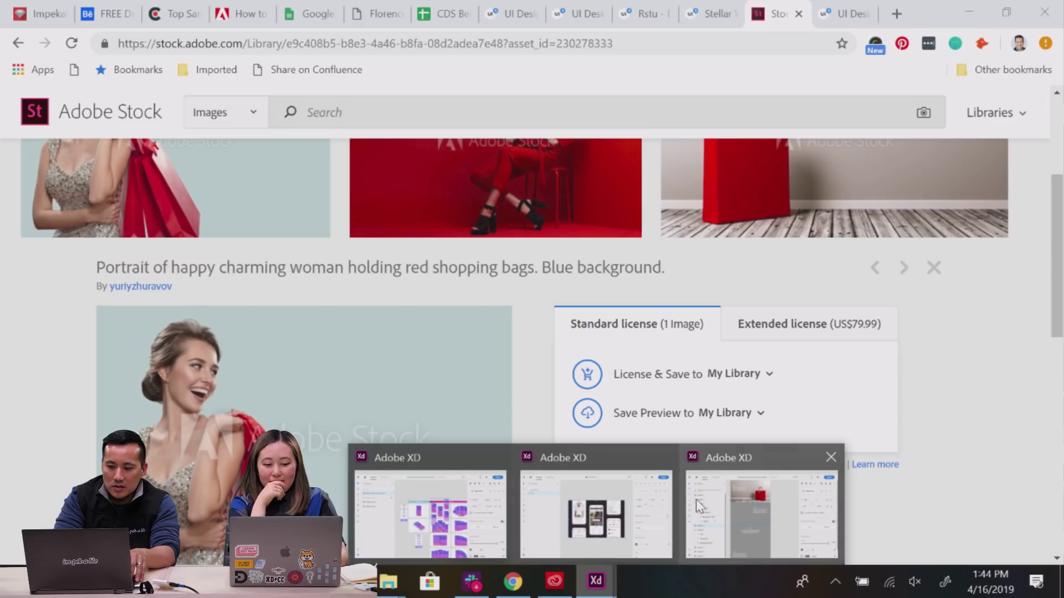
left_click(696, 499)
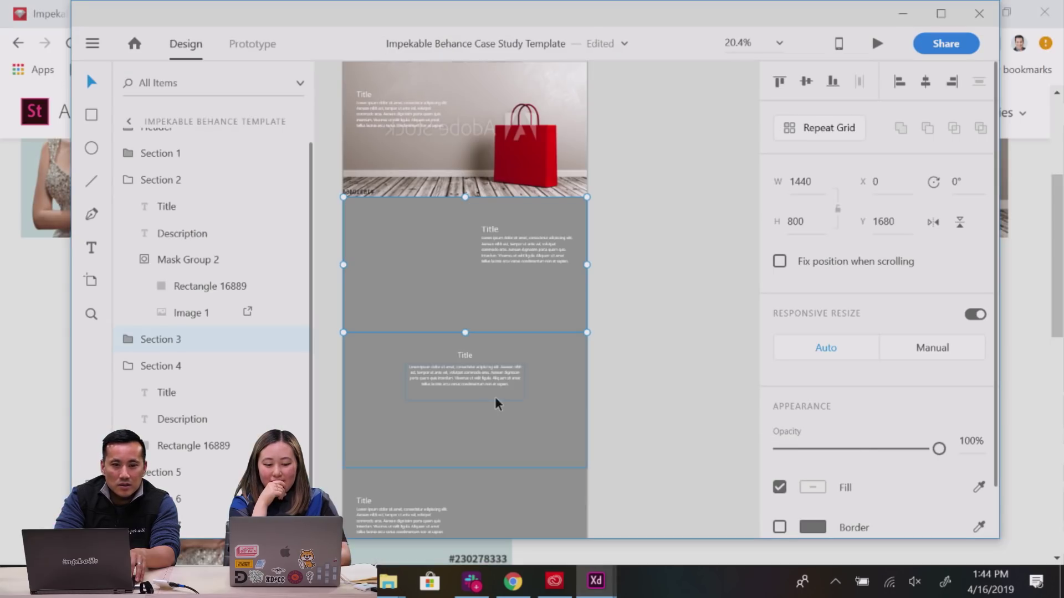
double_click(408, 300)
left_click(182, 393)
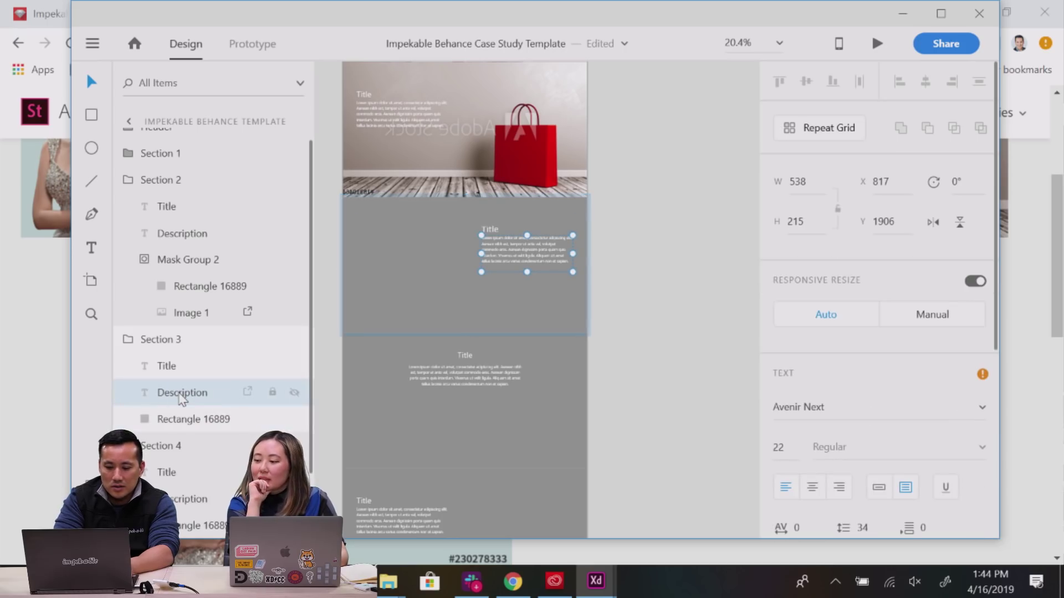
key("ctrl+v")
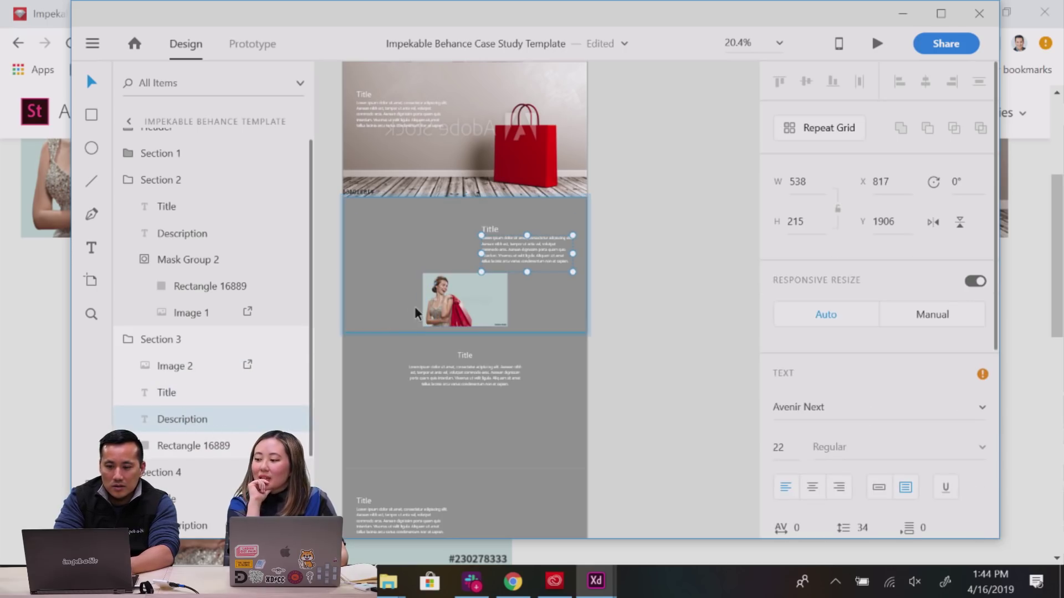
Place the pasted image at X 0, Y 1680, move it below Description in the layer order, and enlarge it to about 1508 × 950.
left_click_drag(471, 296, 390, 219)
left_click_drag(209, 371, 204, 437)
left_click_drag(428, 250, 672, 356)
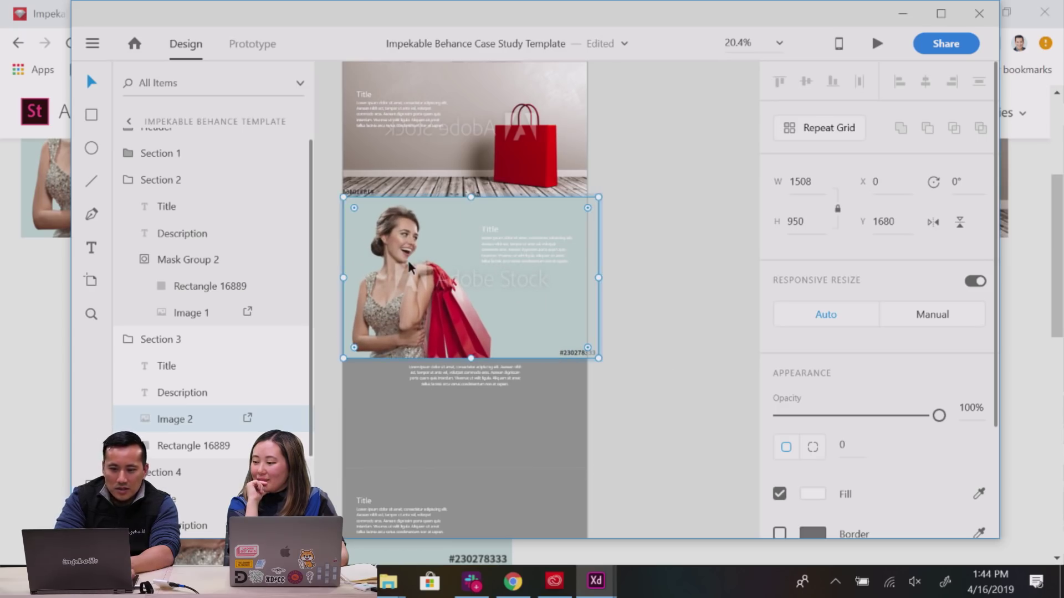
Enlarge Section 3's portrait image to about 1997 × 1258 and move it to about X -537, Y 1306.
left_click_drag(437, 224, 355, 225)
left_click_drag(514, 353, 654, 405)
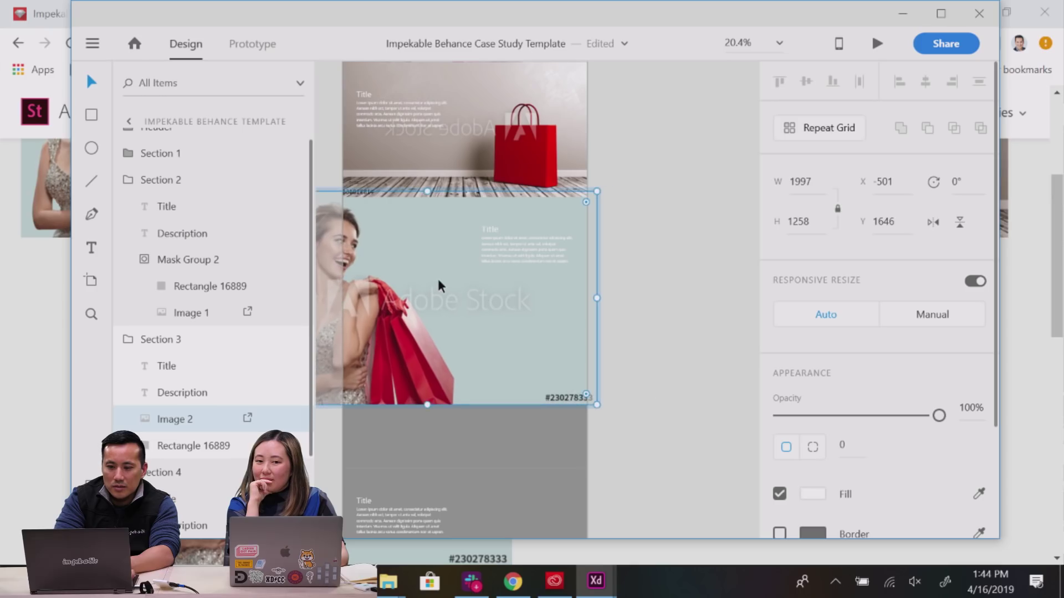
left_click_drag(437, 276, 432, 227)
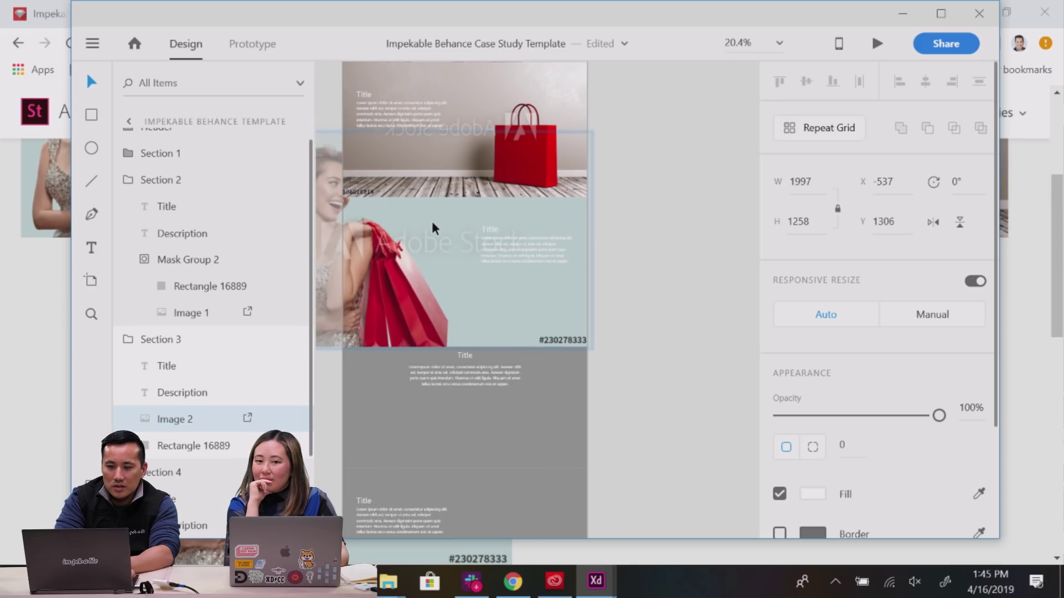
Move Section 3's Rectangle 16889 above Image 2 in the layer order and mask the image with the rectangle.
double_click(191, 446)
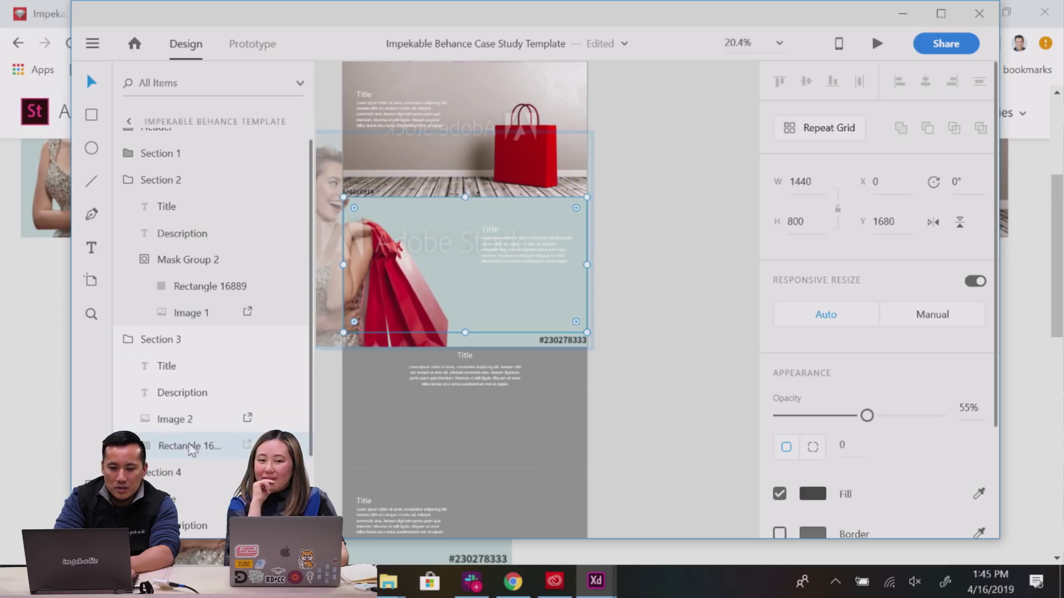
left_click_drag(191, 446, 190, 416)
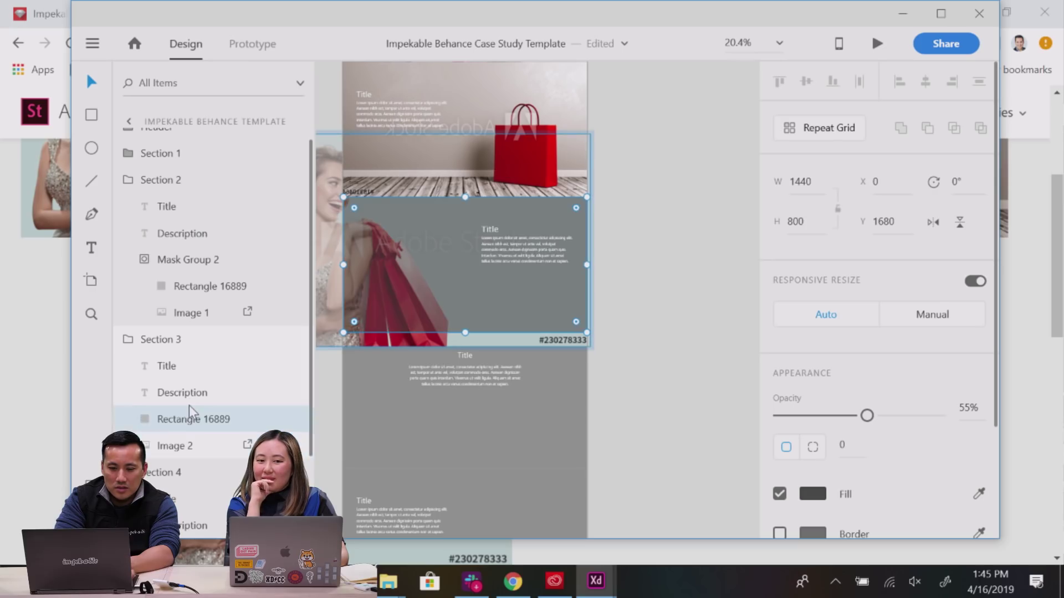
left_click(167, 446, "shift")
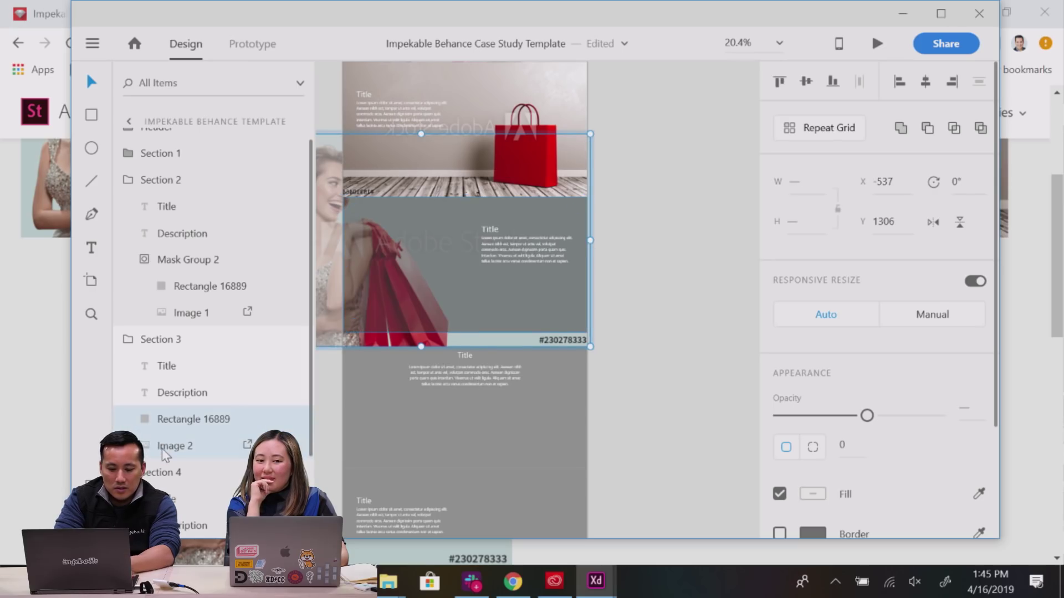
key("ctrl+shift+m")
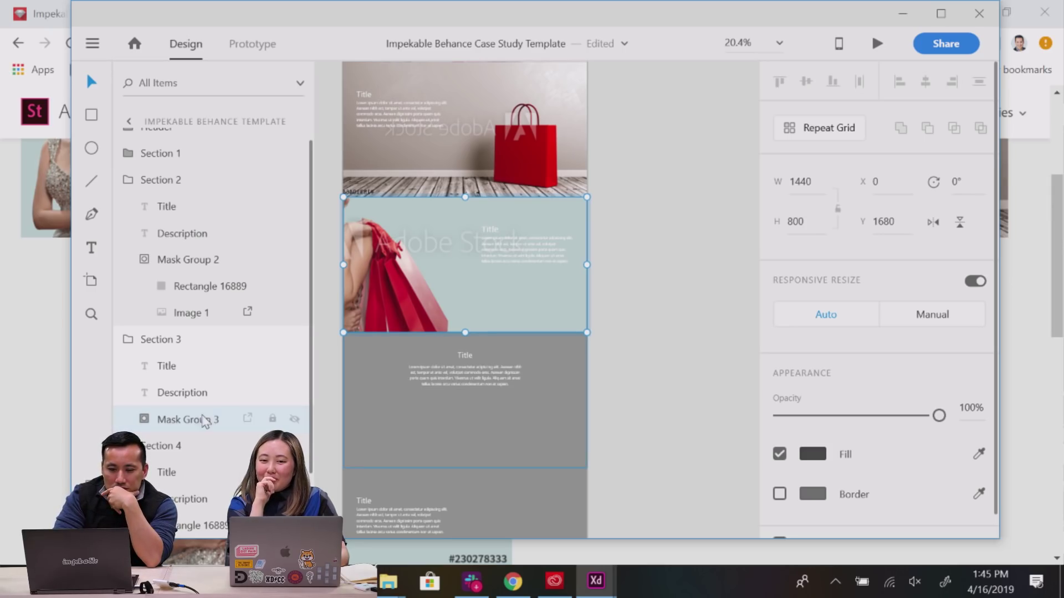
Reposition and enlarge Image 2 inside Section 3's mask group to about 2124 × 1338 at X -684, Y 1236.
left_click(126, 420)
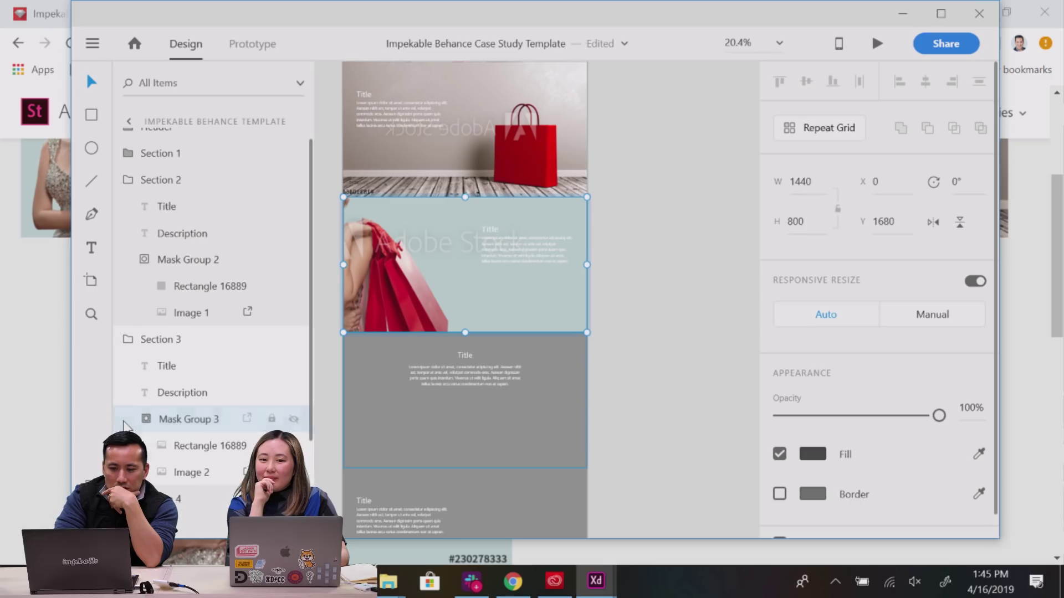
left_click(172, 472)
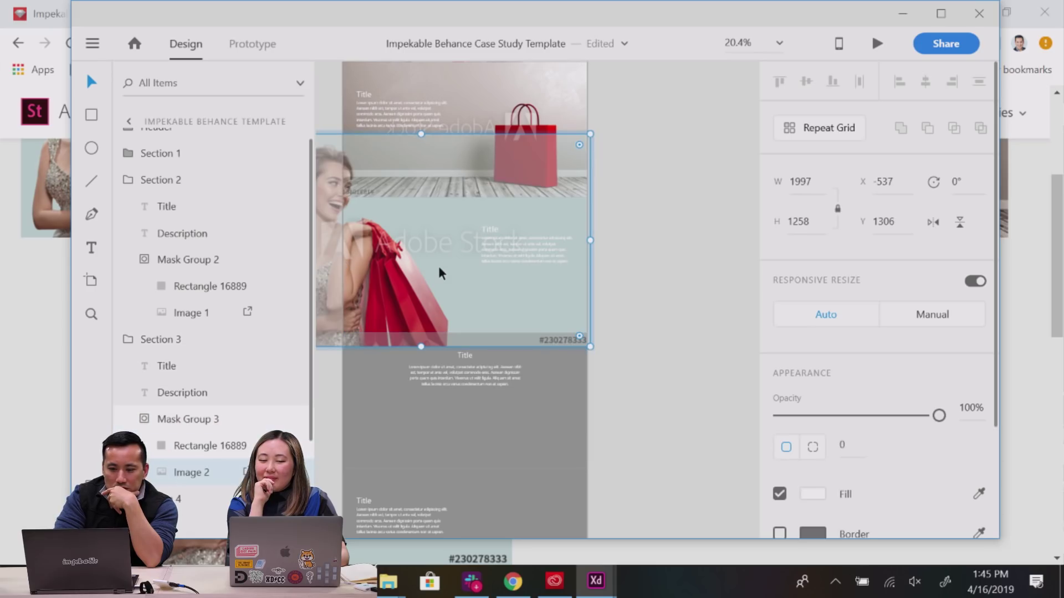
left_click_drag(437, 274, 411, 277)
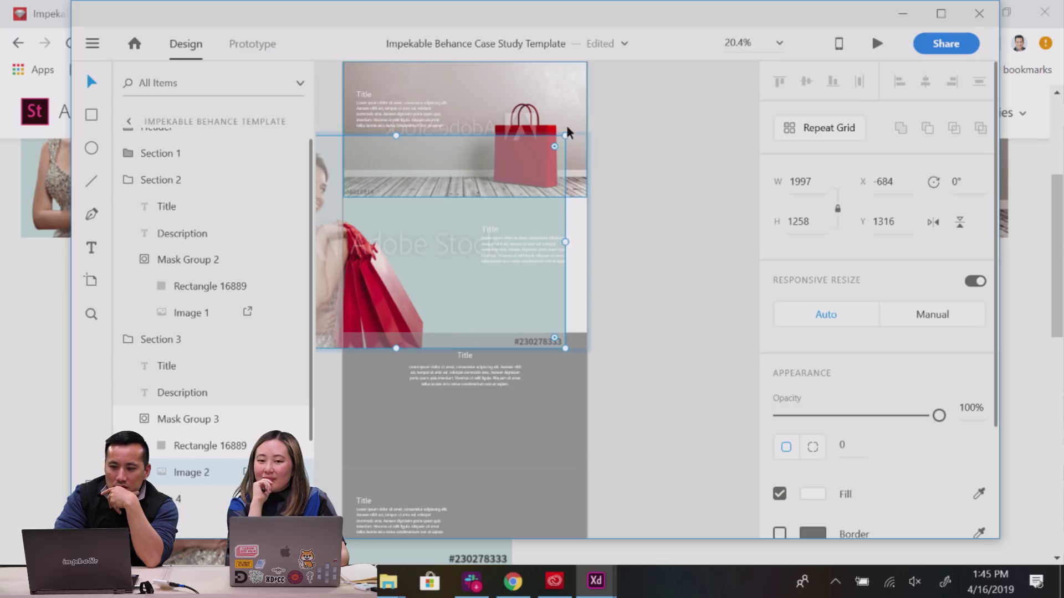
left_click_drag(564, 136, 593, 120)
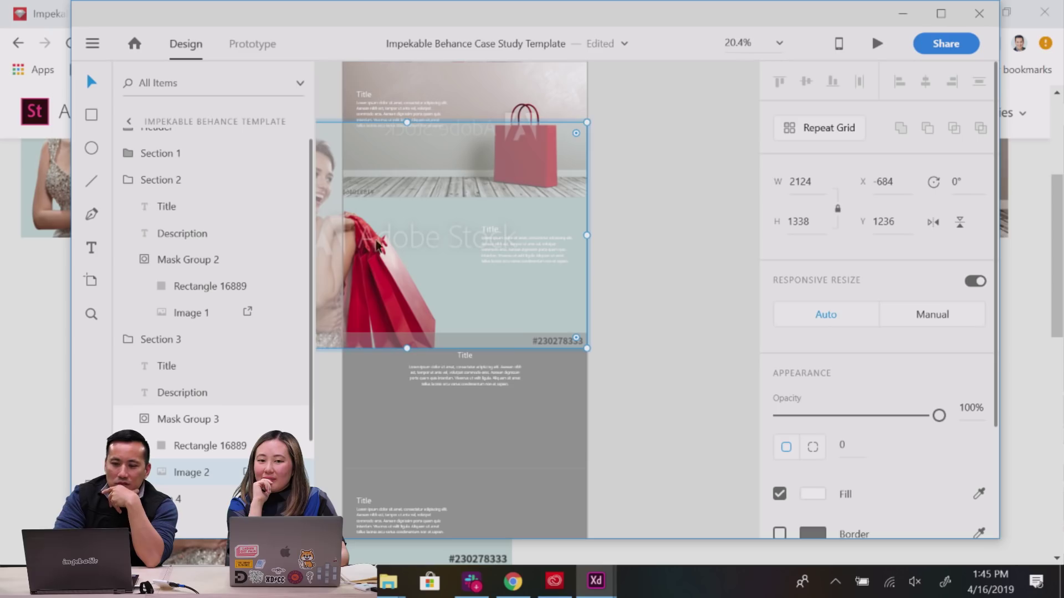
Lower Image 2 inside Section 3's mask group to Y 1517, keeping X at -684, and save the document.
left_click_drag(403, 242, 407, 296)
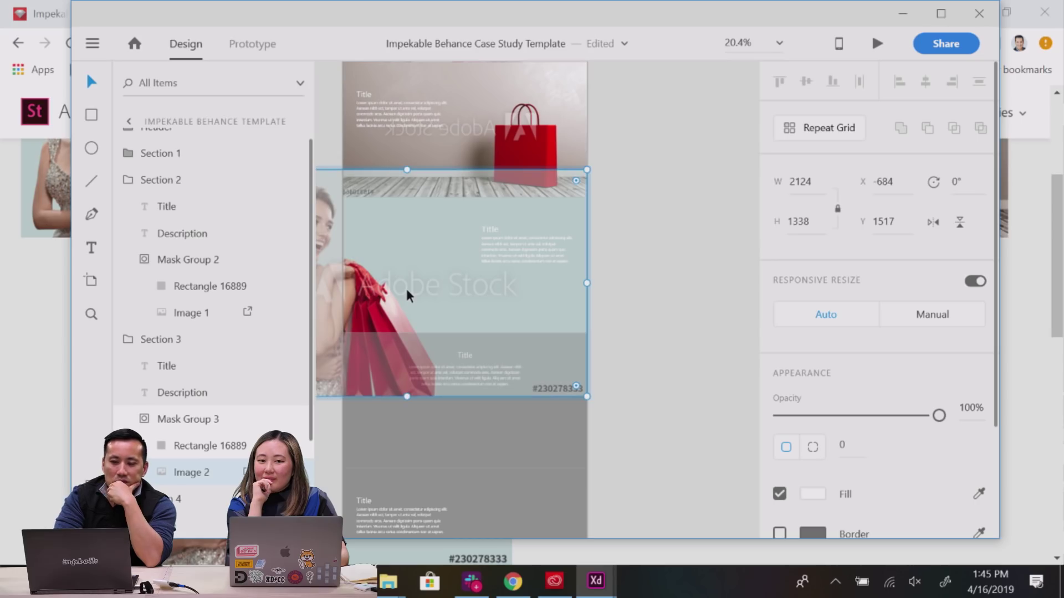
left_click(162, 366)
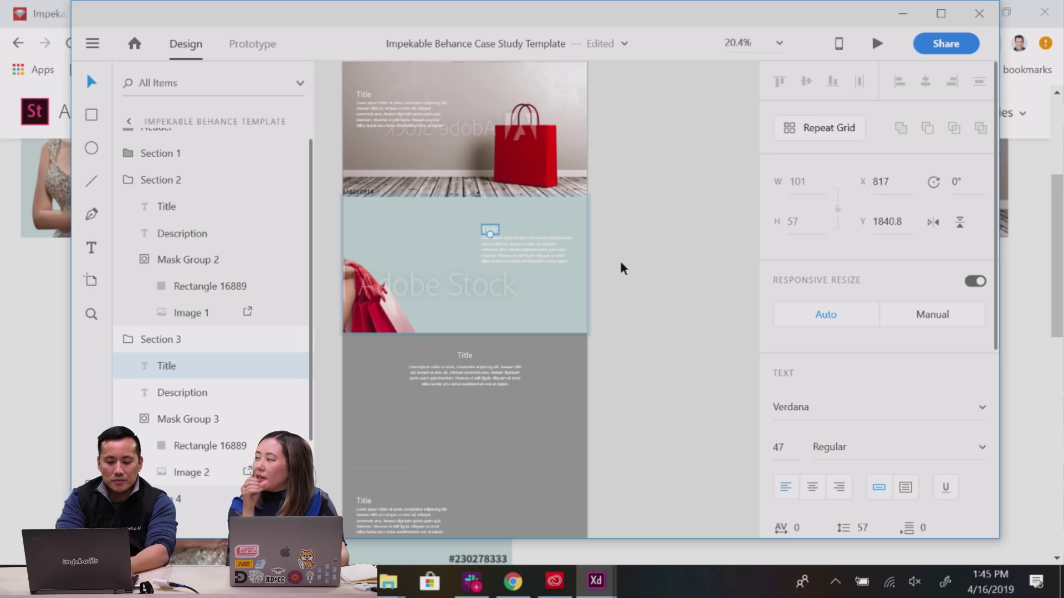
key("ctrl+s")
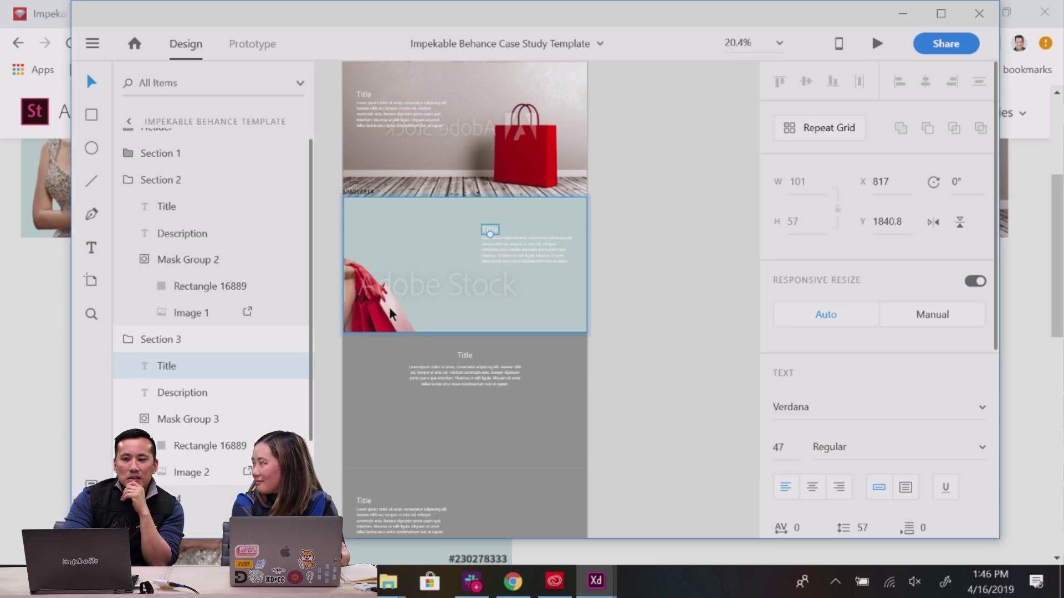
Switch to Chrome and bring up the Central product page for the red Elle Florence luggage set.
scroll(471, 260, "down", 3)
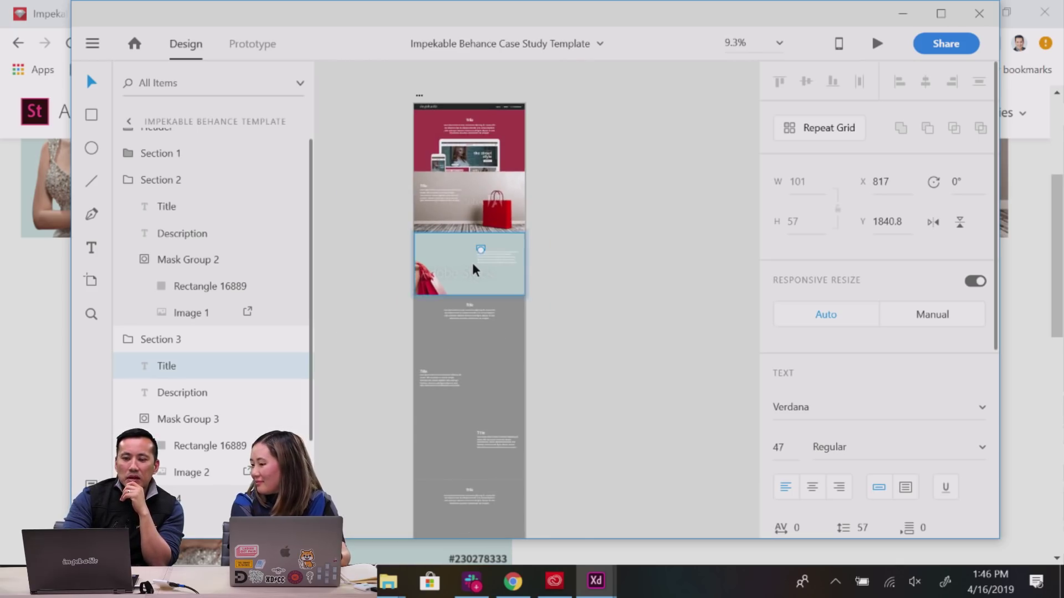
scroll(472, 269, "down", 4)
scroll(472, 264, "up", 5)
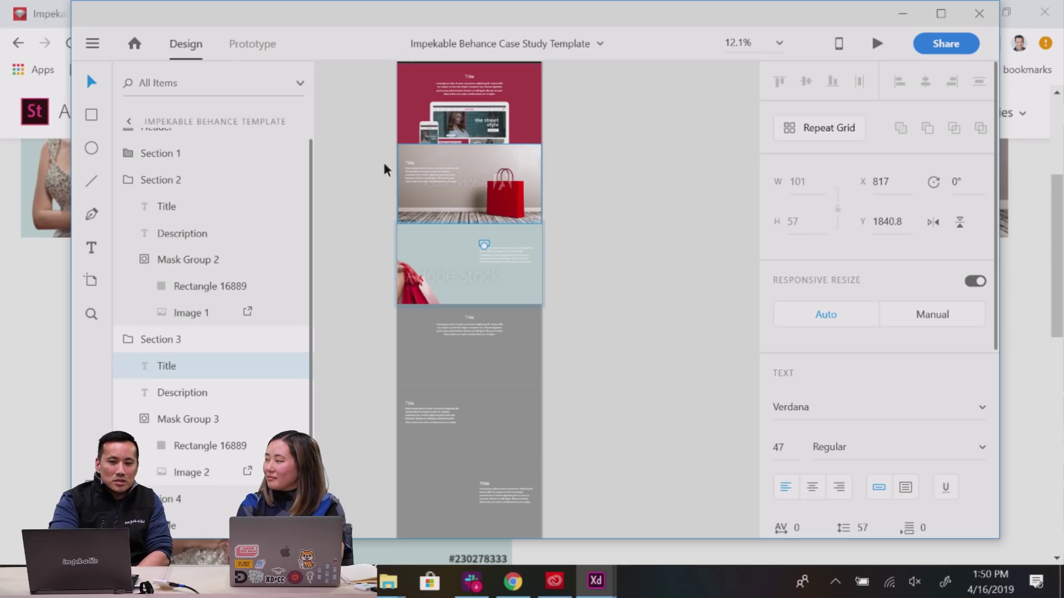
key("alt+Tab")
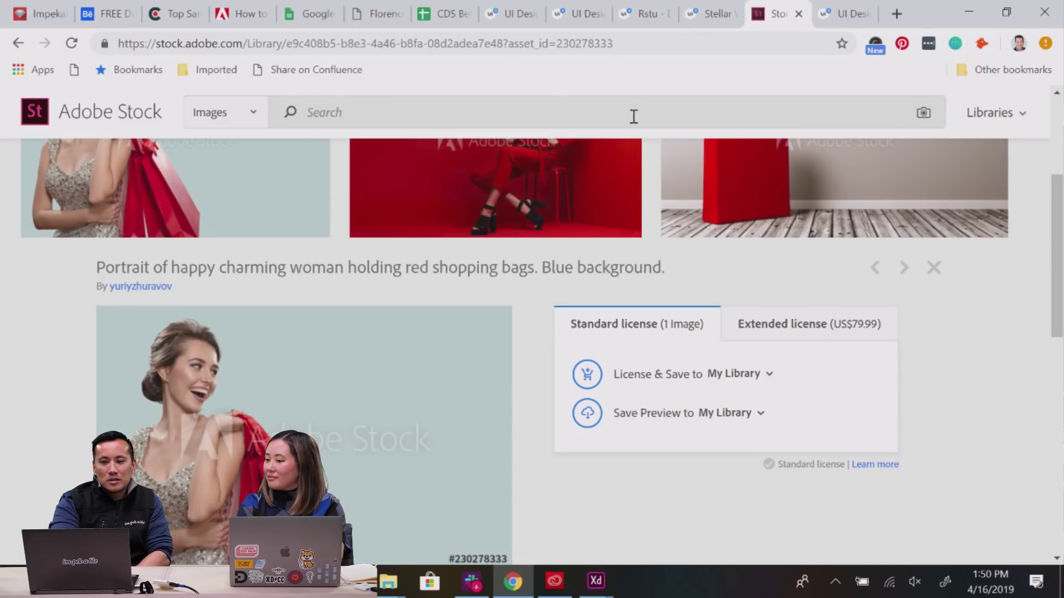
left_click(381, 16)
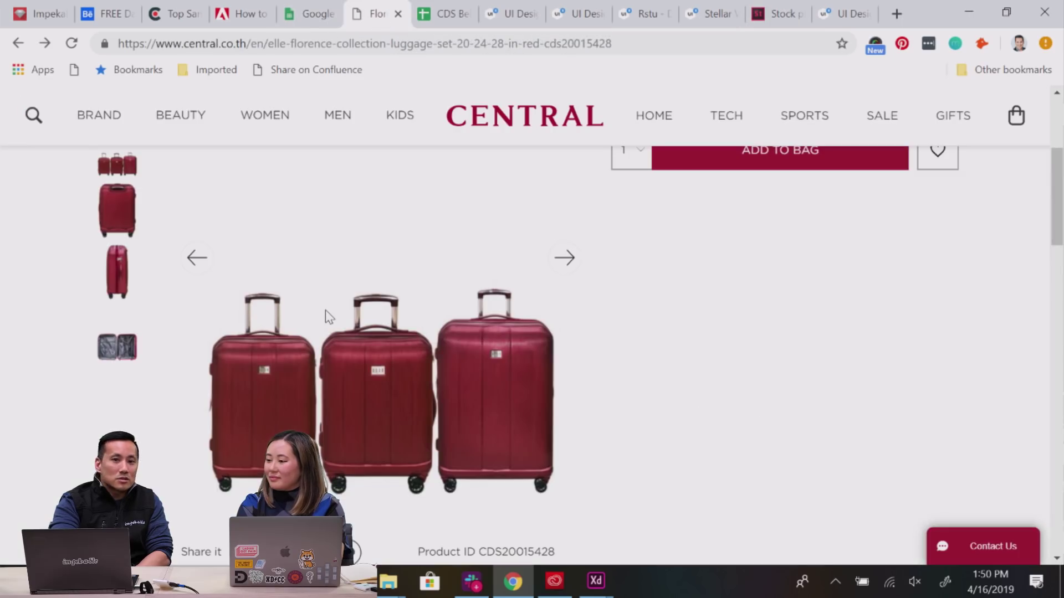